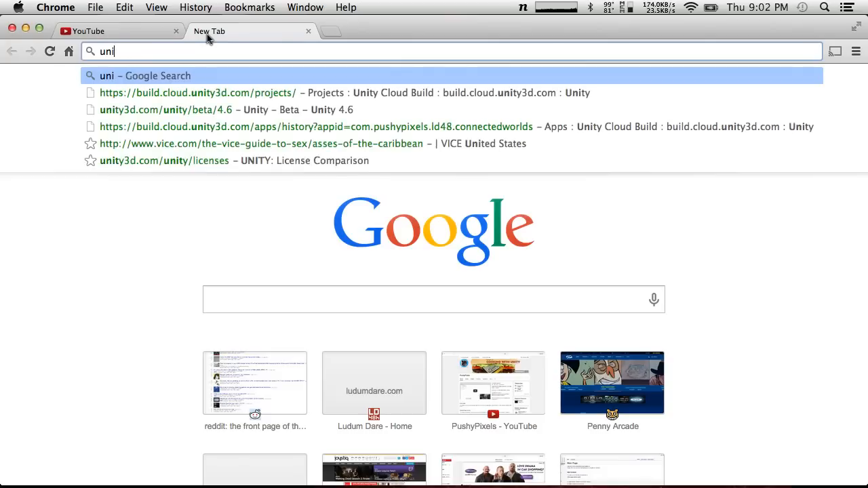
Search the web for "unite" and look over the Unite 2014 conference page on unity3d.com
text(te)
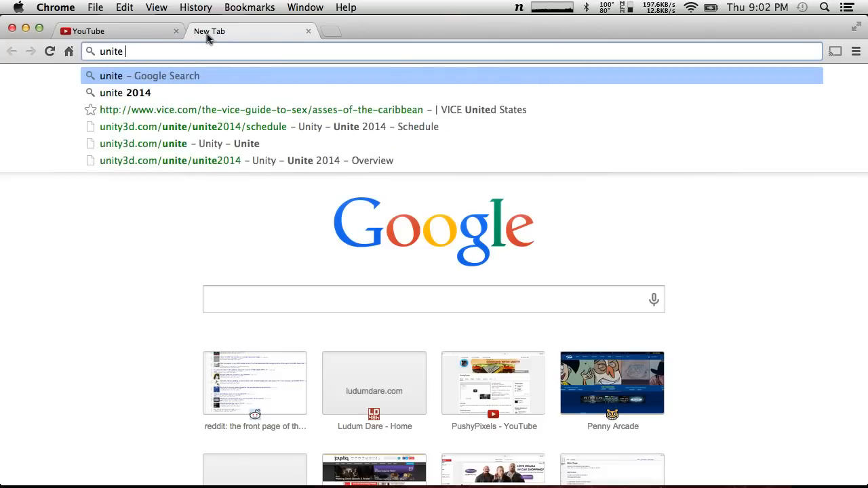
key(Return)
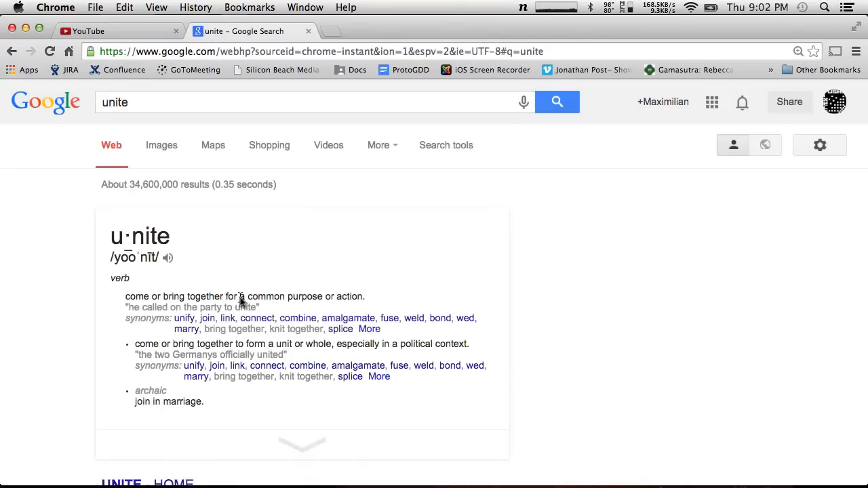
scroll(242, 302, down, 5)
click(160, 317)
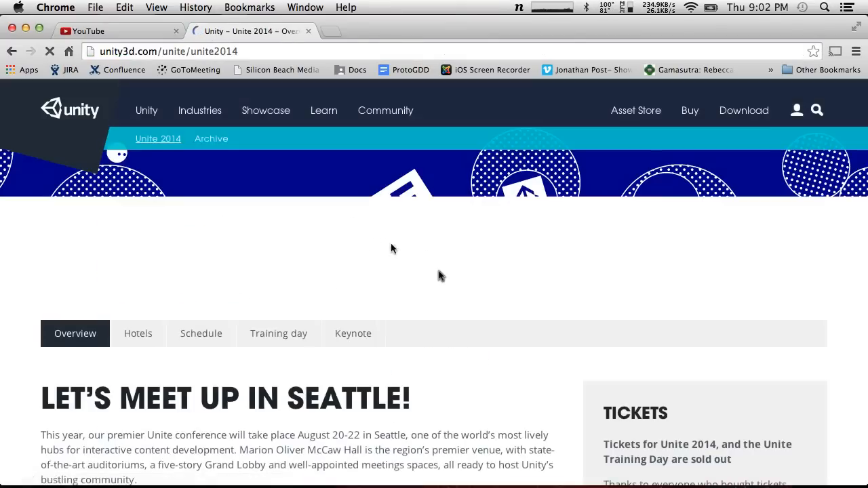
scroll(439, 275, down, 5)
scroll(439, 275, up, 3)
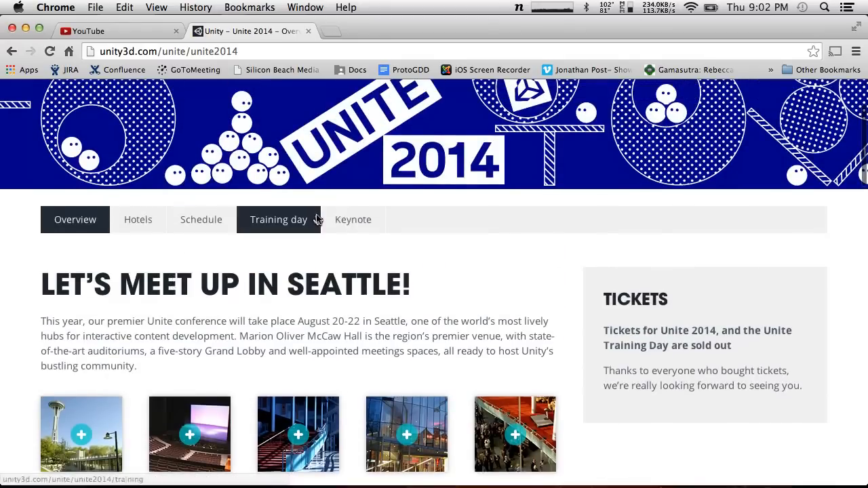
scroll(307, 263, down, 4)
scroll(307, 263, up, 6)
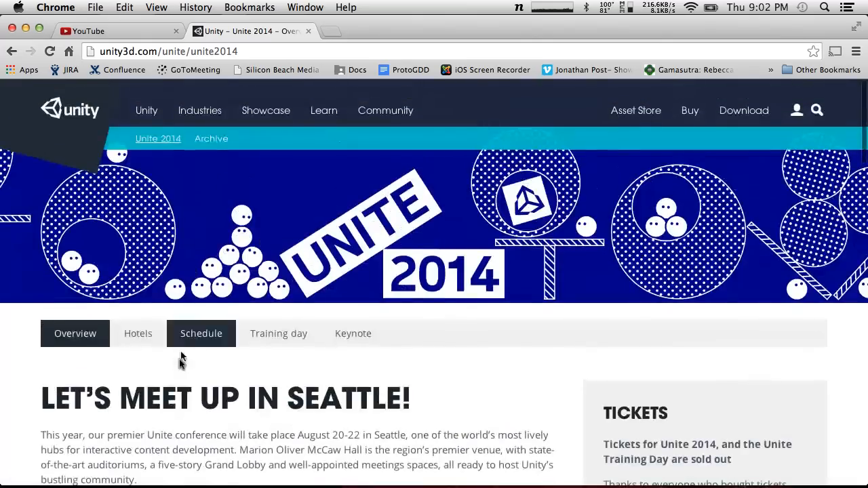
Open the Unite 2014 schedule and look through its sessions down to the 17:30 - 18:30 slot
click(213, 338)
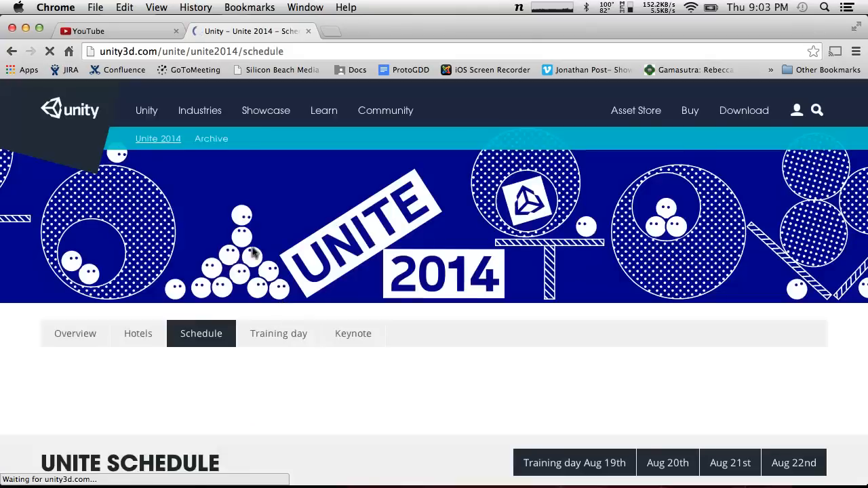
scroll(233, 373, down, 5)
scroll(544, 294, down, 10)
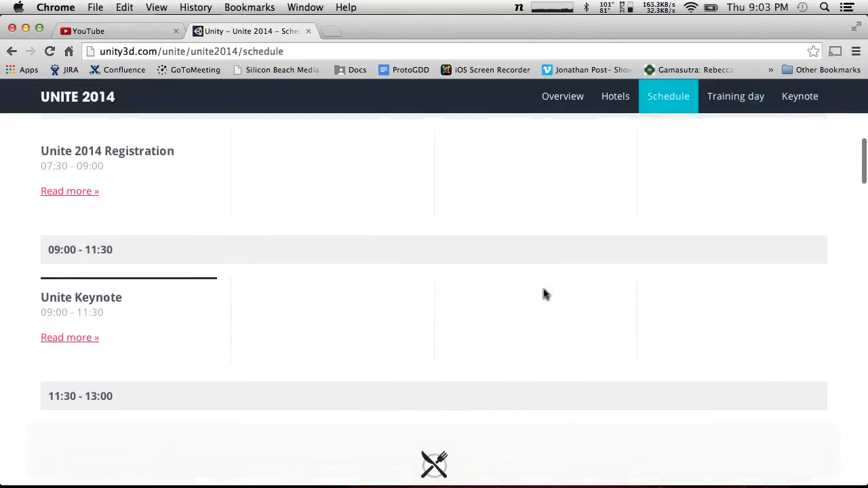
scroll(543, 294, up, 4)
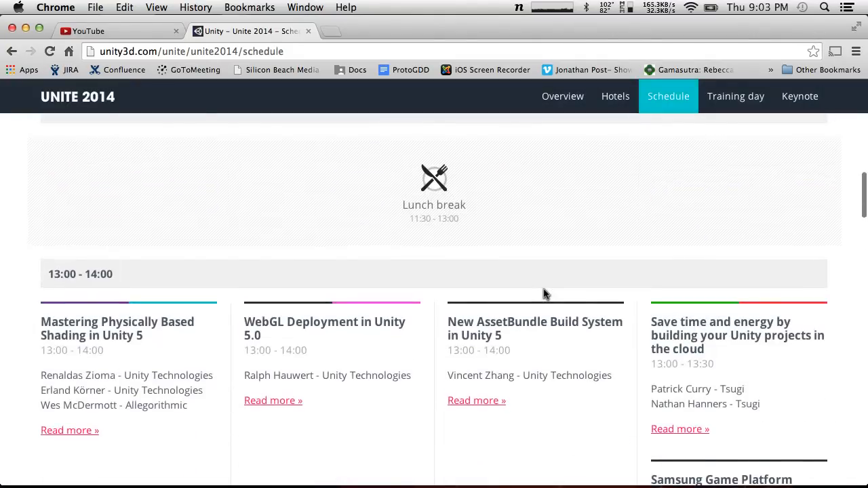
scroll(544, 294, down, 10)
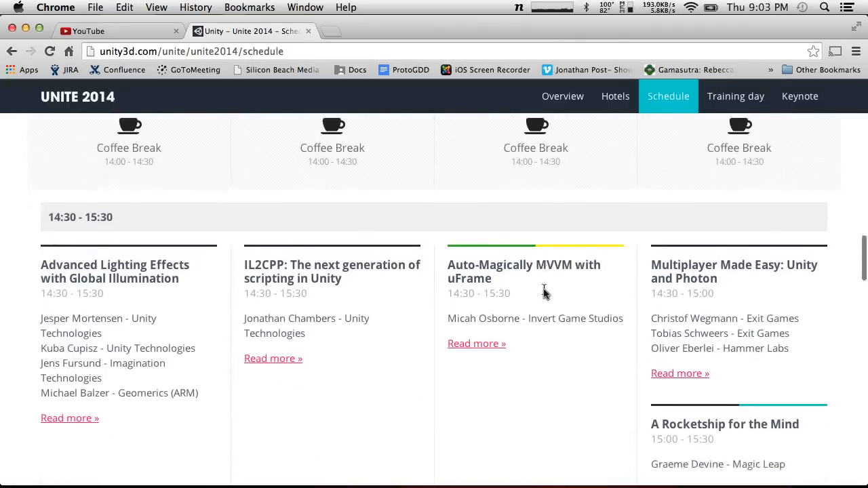
scroll(544, 292, down, 5)
scroll(544, 292, up, 6)
right_click(543, 292)
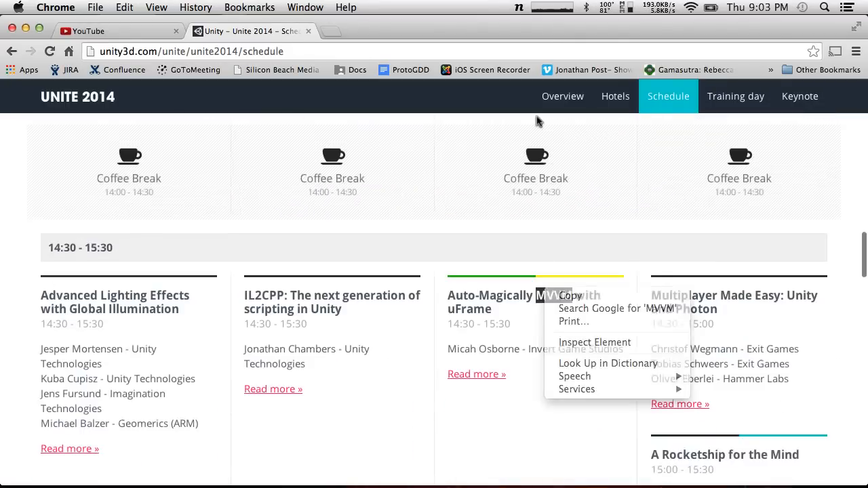
click(536, 119)
scroll(535, 128, down, 4)
scroll(505, 247, down, 15)
scroll(504, 251, up, 2)
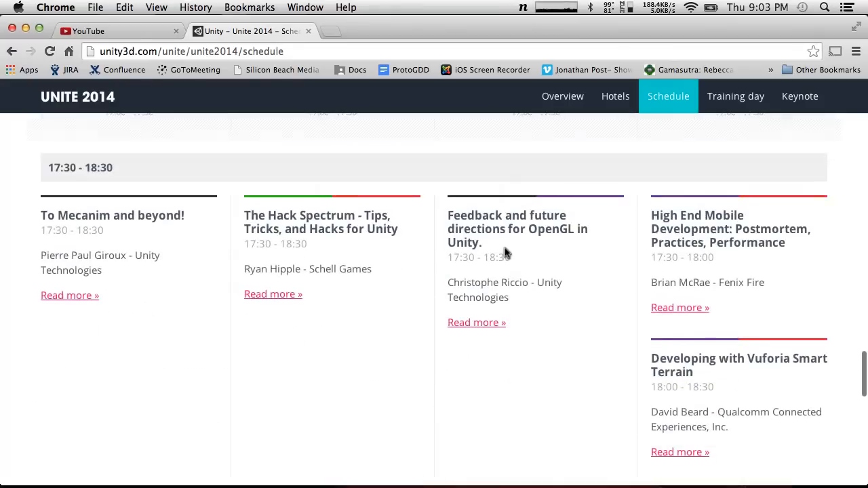
scroll(505, 252, down, 4)
scroll(504, 253, up, 20)
Show the Aug 21st sessions and read the details of the "2D Best Practices in Unity" talk, closing them when done
click(729, 210)
scroll(368, 404, down, 5)
scroll(360, 410, down, 10)
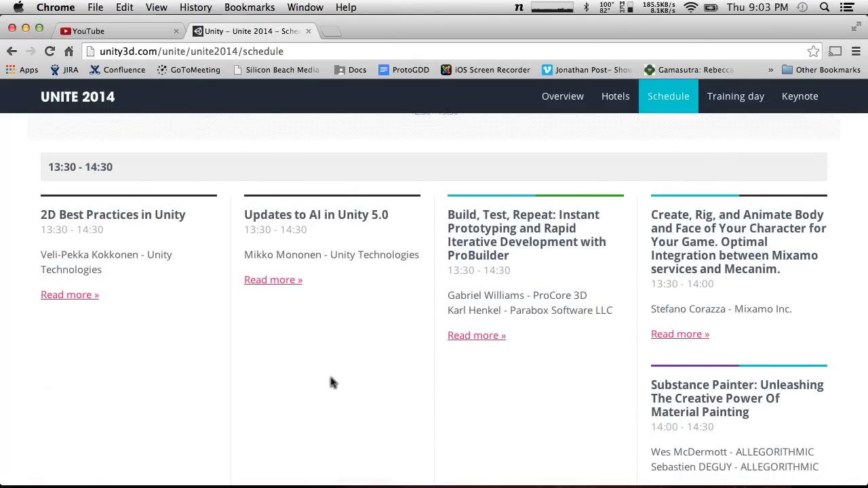
click(61, 295)
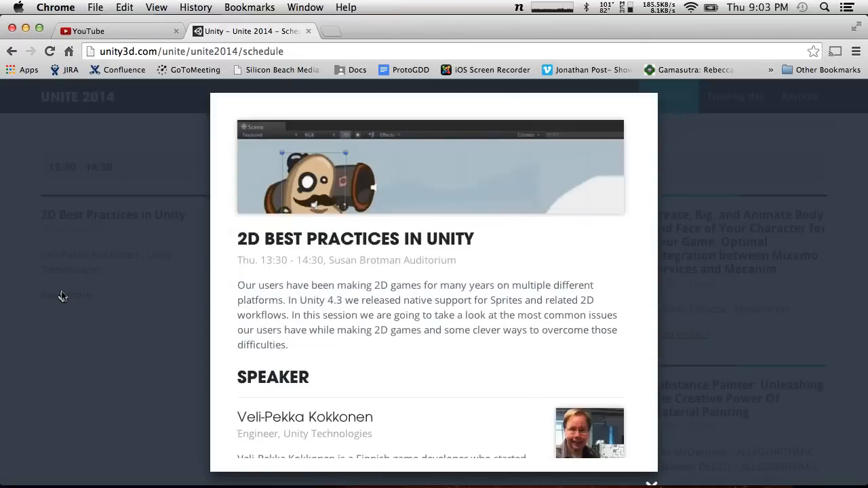
scroll(305, 306, down, 4)
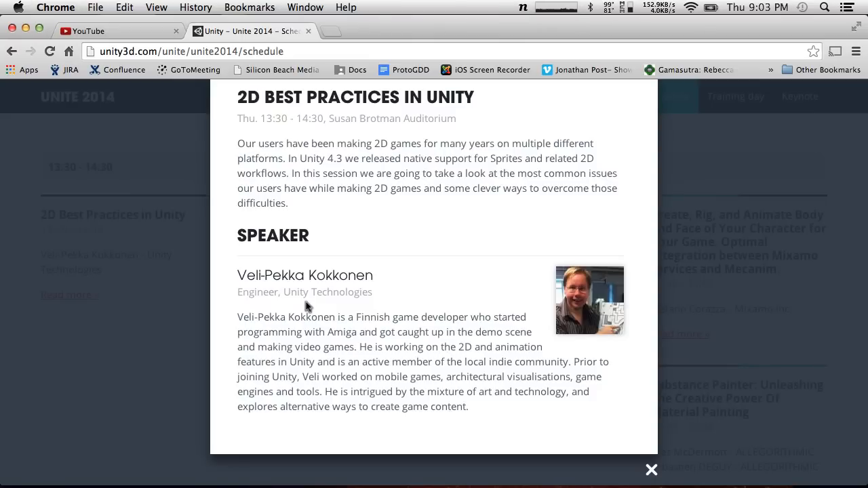
click(652, 468)
Look through the afternoon sessions of the Aug 21st schedule and return to the schedule's heading
scroll(192, 285, down, 10)
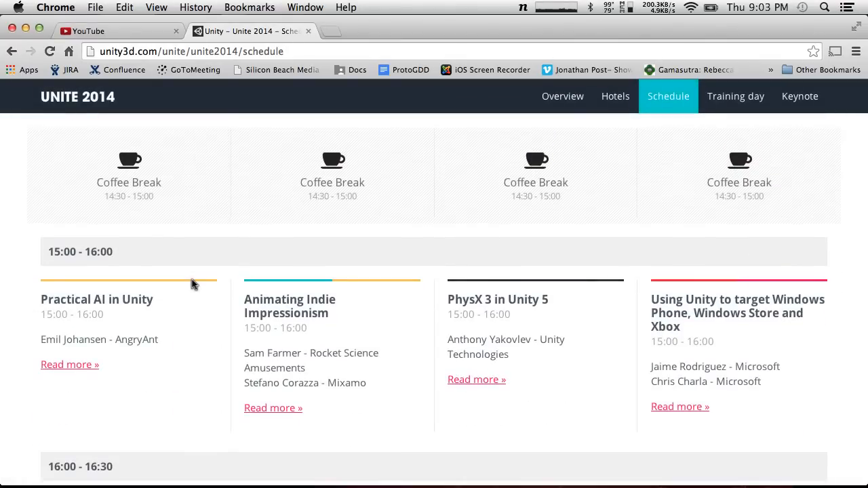
scroll(192, 284, down, 2)
scroll(191, 285, up, 8)
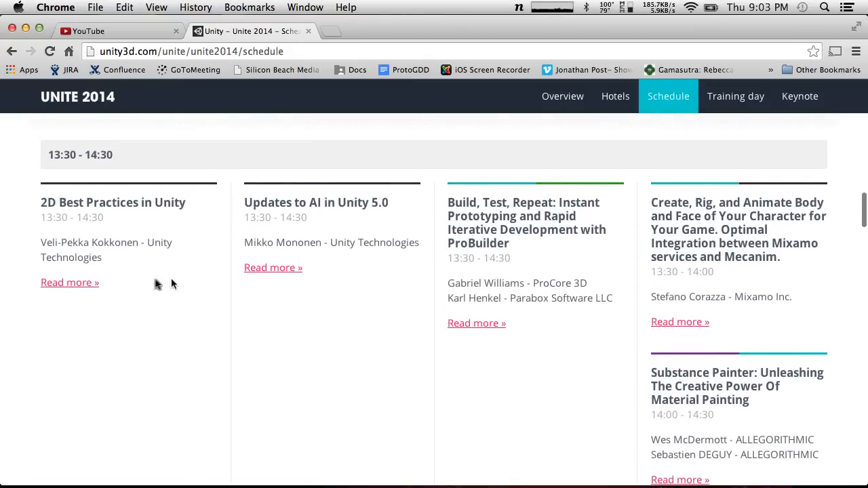
scroll(119, 196, up, 15)
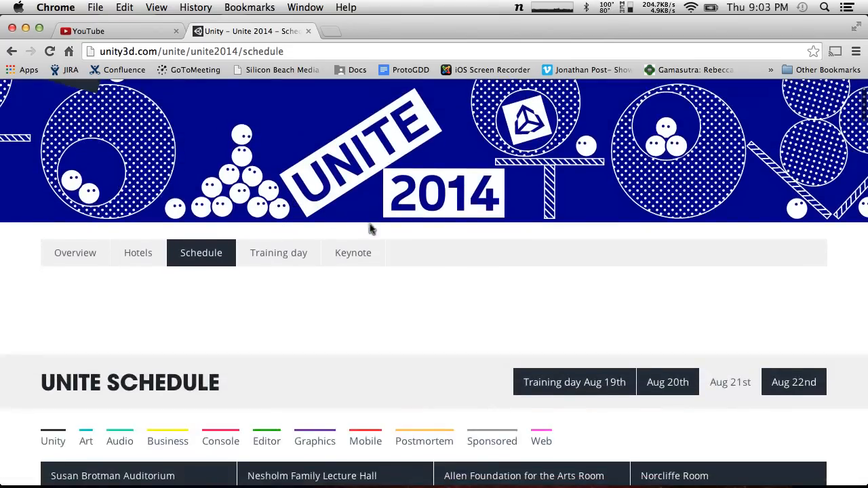
Go back to the Unite 2014 overview page and look through it down to the sponsors
click(358, 252)
click(68, 260)
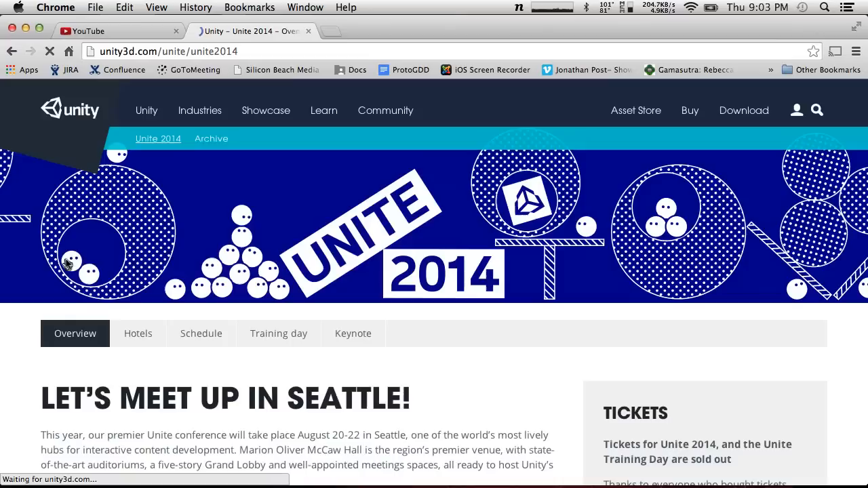
scroll(309, 339, down, 7)
scroll(314, 346, down, 7)
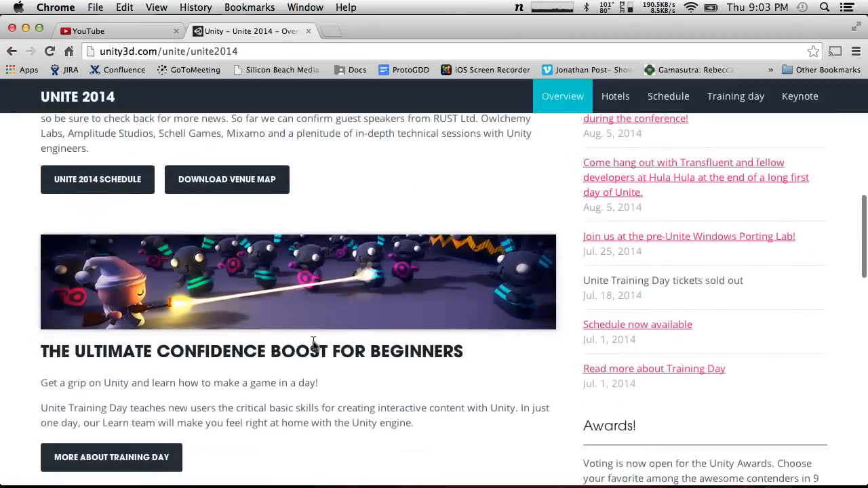
scroll(313, 346, down, 10)
Search for "unite videos" and open the 2014 section of the Unite archive
click(255, 52)
text(unite videos)
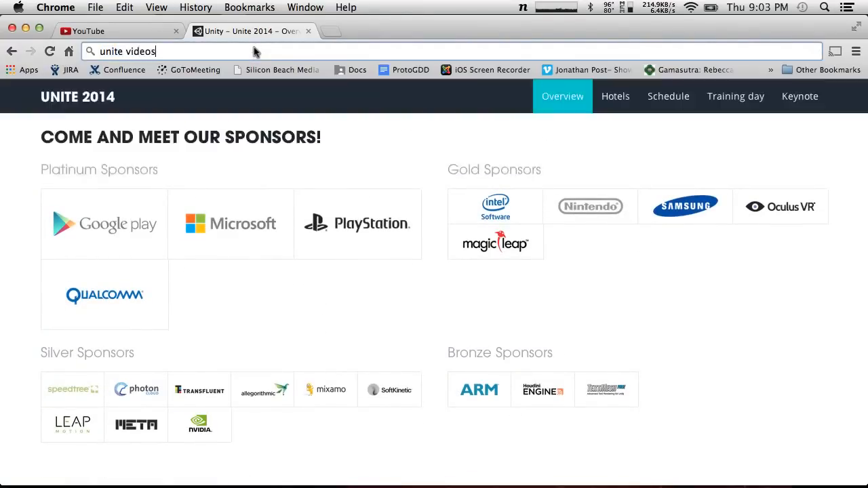
key(Return)
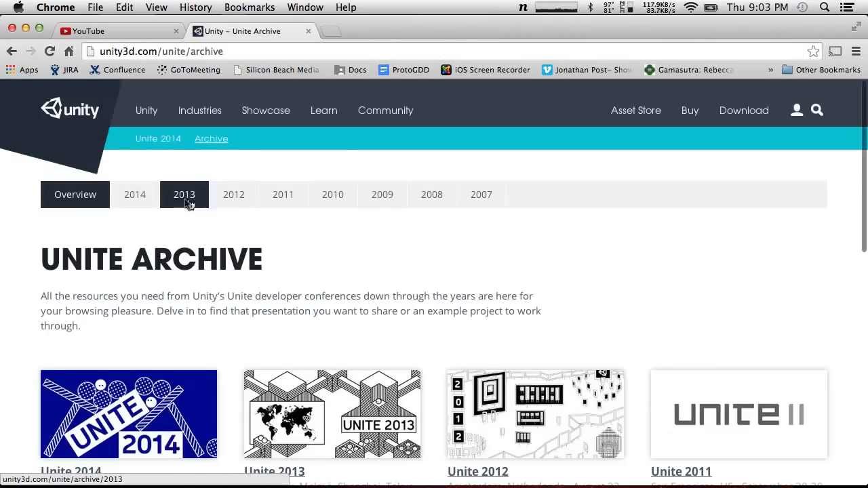
click(143, 199)
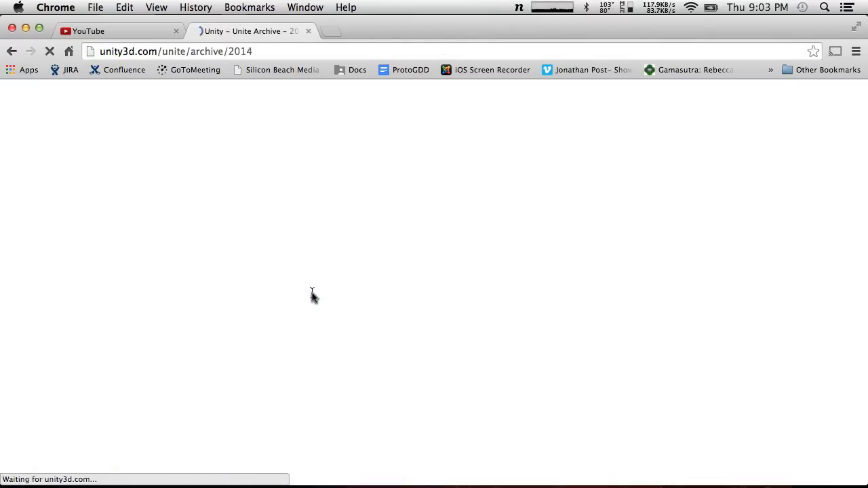
Look over the 2014 archive videos and search the page for "2d"
scroll(310, 295, down, 5)
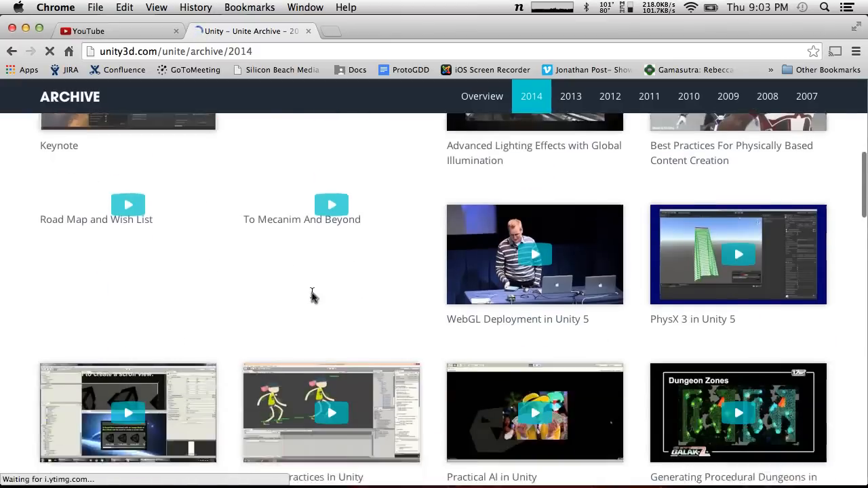
scroll(312, 295, up, 3)
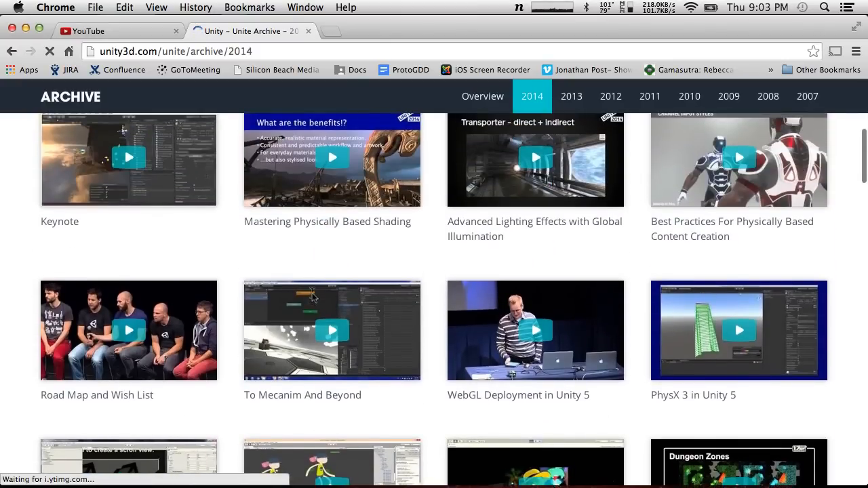
key(super+f)
text(2d)
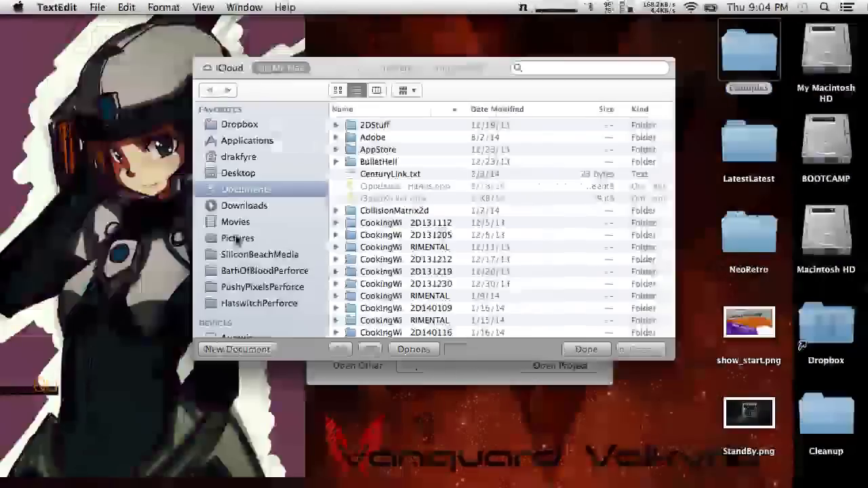
Dismiss the TextEdit file dialog and open the Desktop/Examples project from the Unity Project Wizard
click(596, 352)
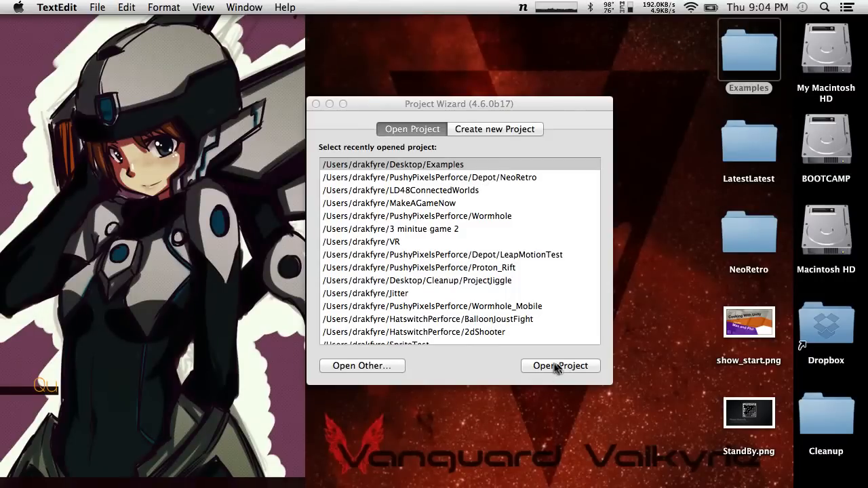
click(471, 167)
key(ctrl+Right)
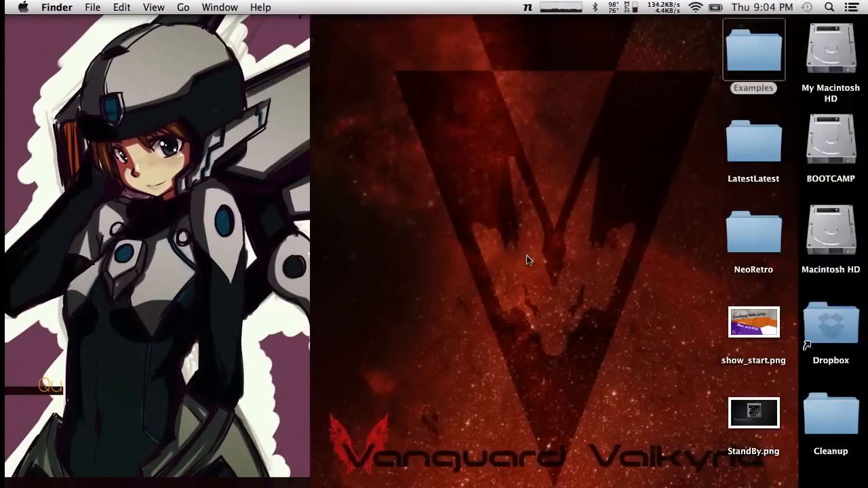
key(ctrl+Left)
click(567, 371)
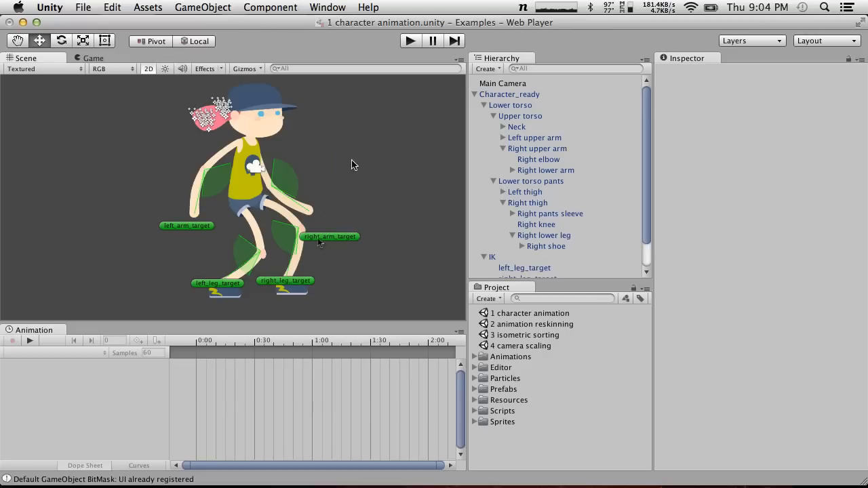
Select the Character_ready object and play the scene, watch its skate animation in the Scene view, and stop playback
click(276, 269)
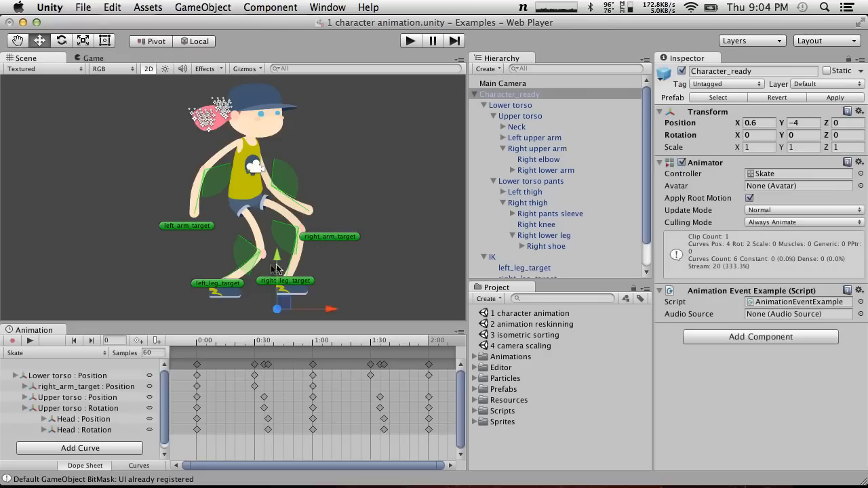
click(411, 42)
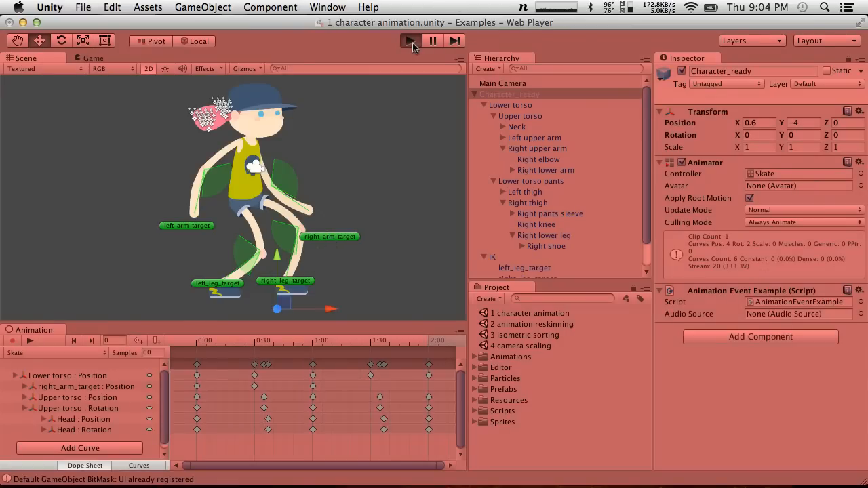
click(411, 42)
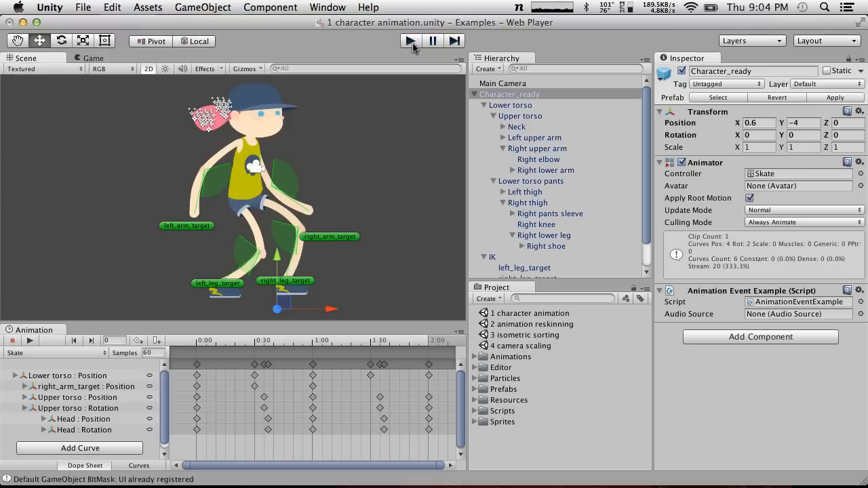
click(411, 41)
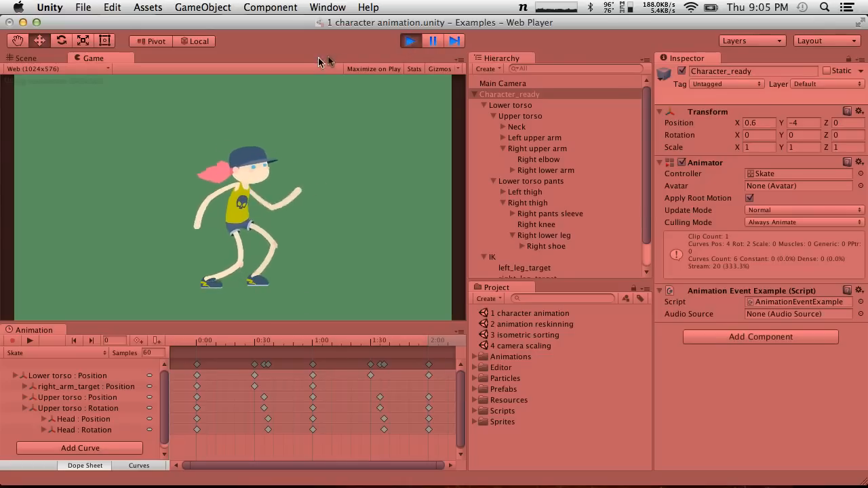
click(36, 59)
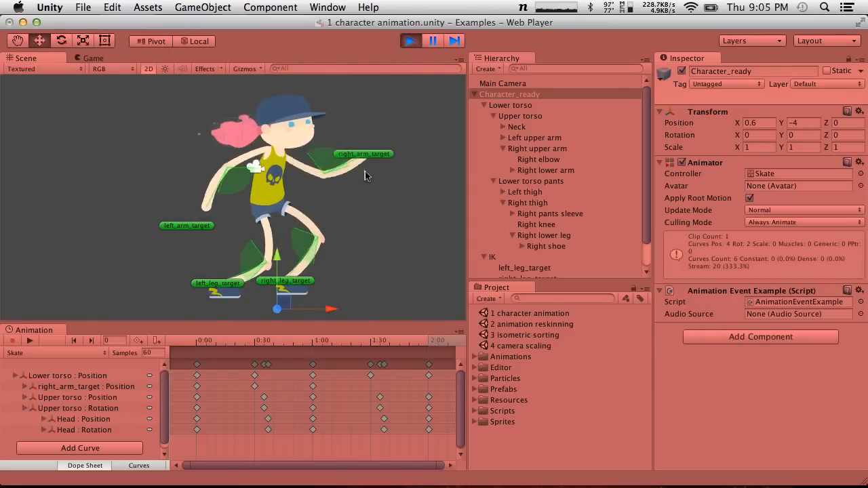
click(411, 41)
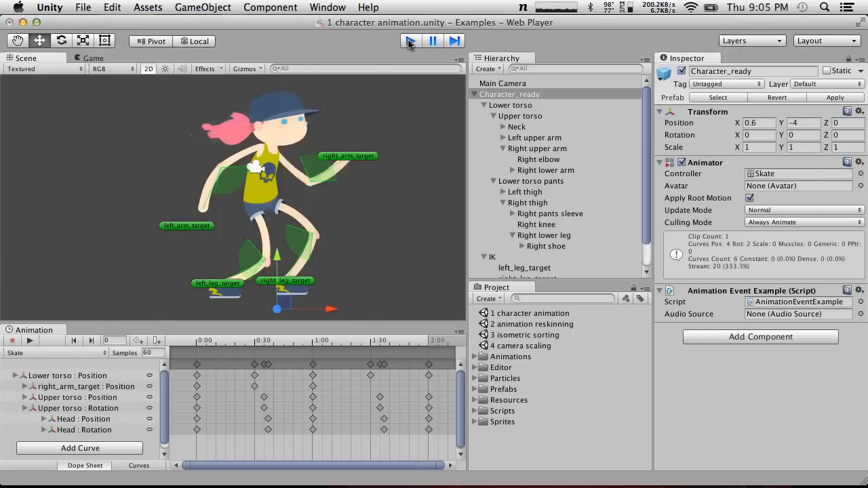
Lower the character's Lower torso and move right_arm_target to about X 2.83, Y 4.02 in the scene
click(249, 181)
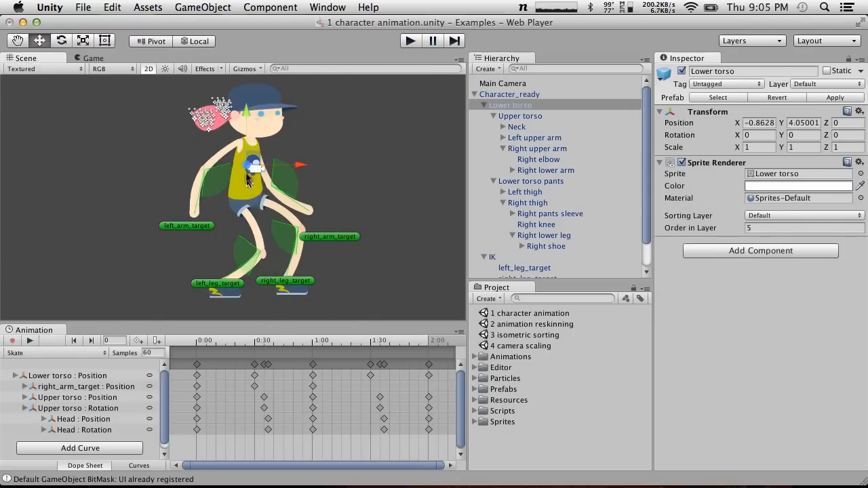
drag(253, 164, 264, 198)
click(336, 234)
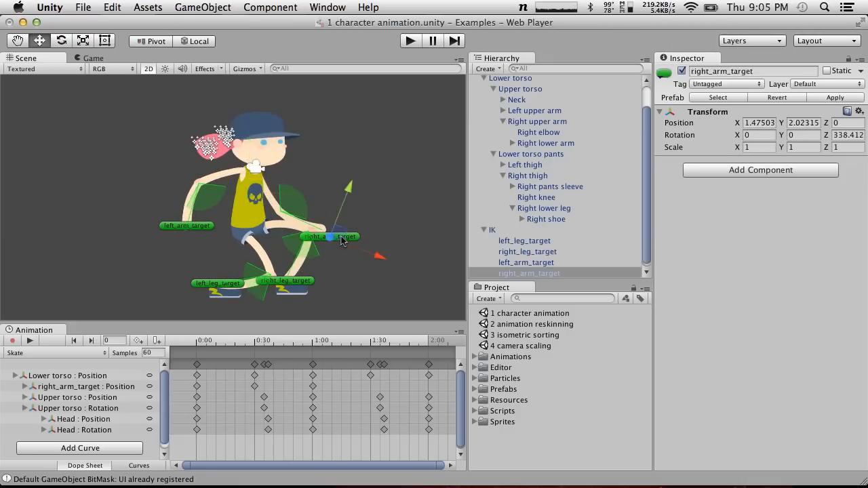
drag(336, 234, 392, 157)
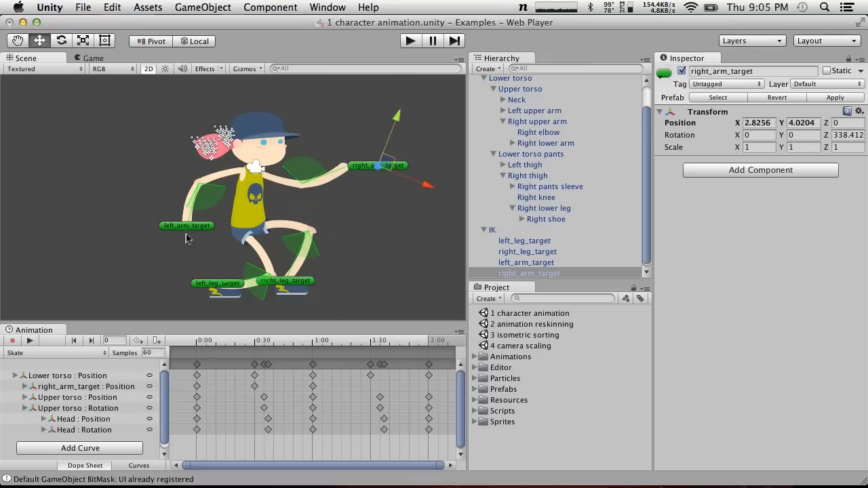
Move right_leg_target forward and down, and left_leg_target backward to about X -3.51, Y 0.31
click(138, 253)
click(281, 282)
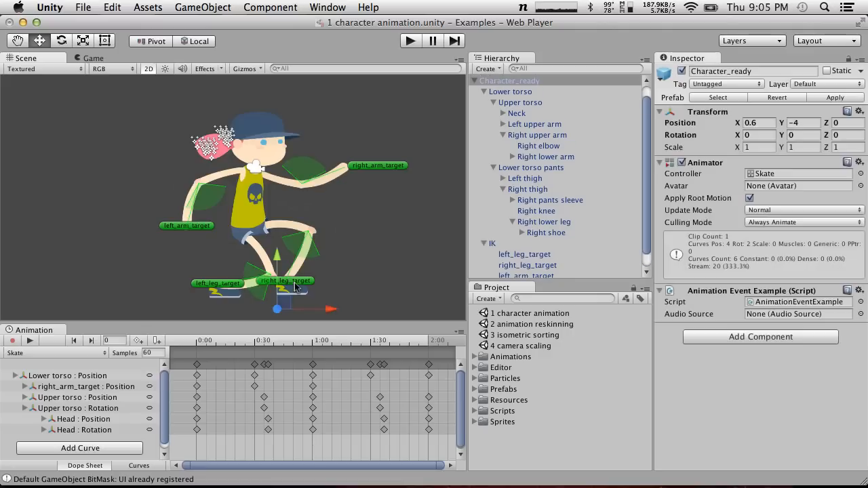
click(308, 284)
drag(297, 276, 333, 307)
click(228, 287)
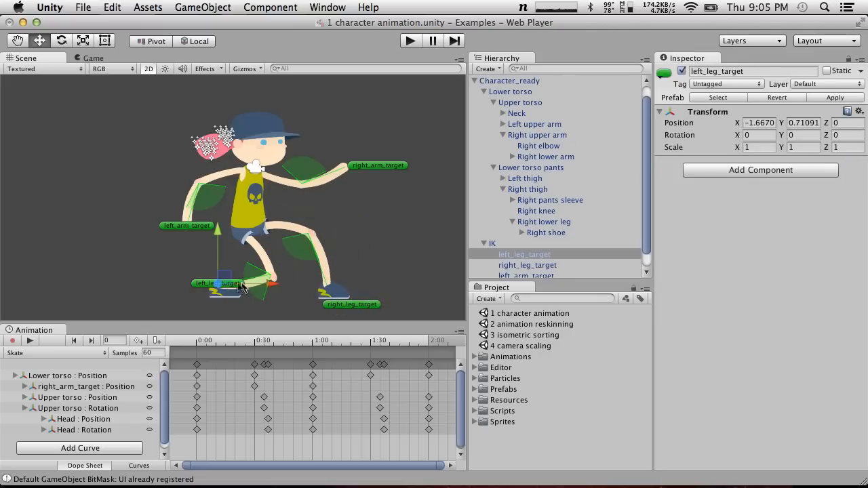
drag(227, 277, 162, 291)
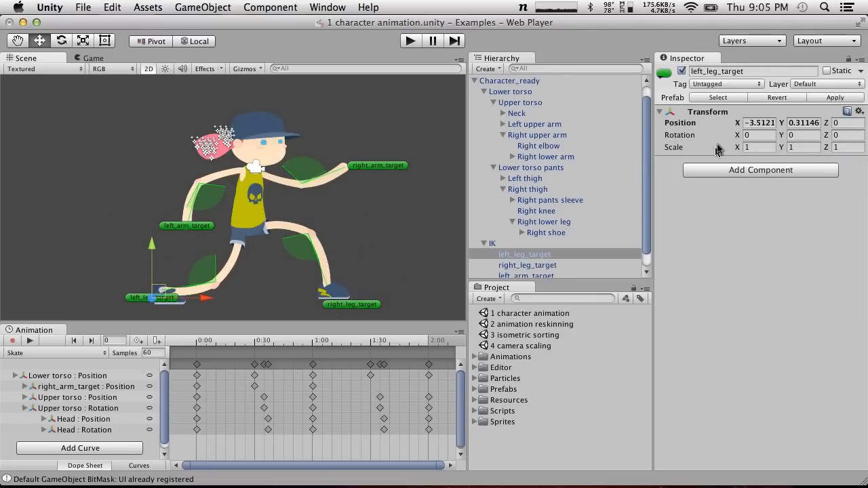
Inspect the Simple CCD components on the Left upper arm and Right upper arm, and open the SimpleCCD script
click(517, 126)
click(502, 113)
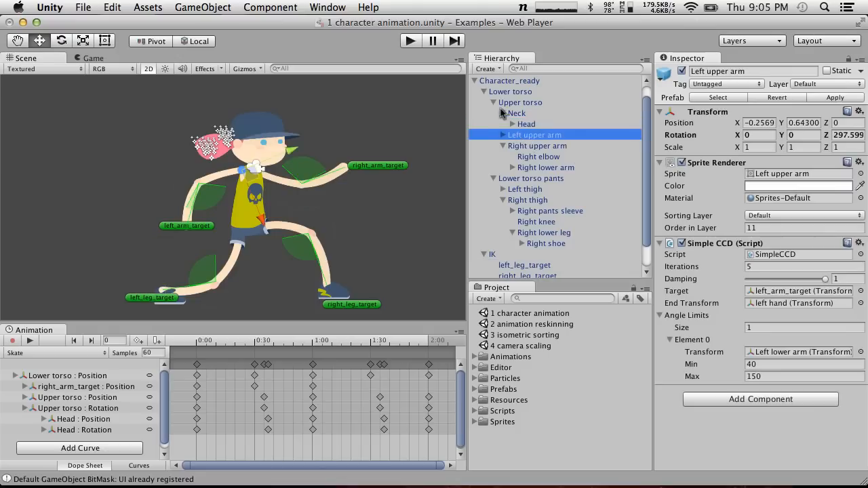
click(500, 94)
key(Down)
key(Down)
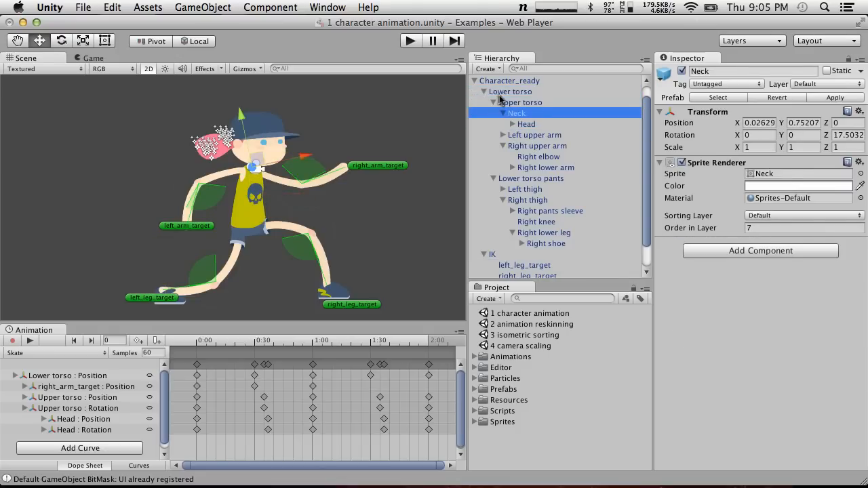
click(504, 135)
click(534, 138)
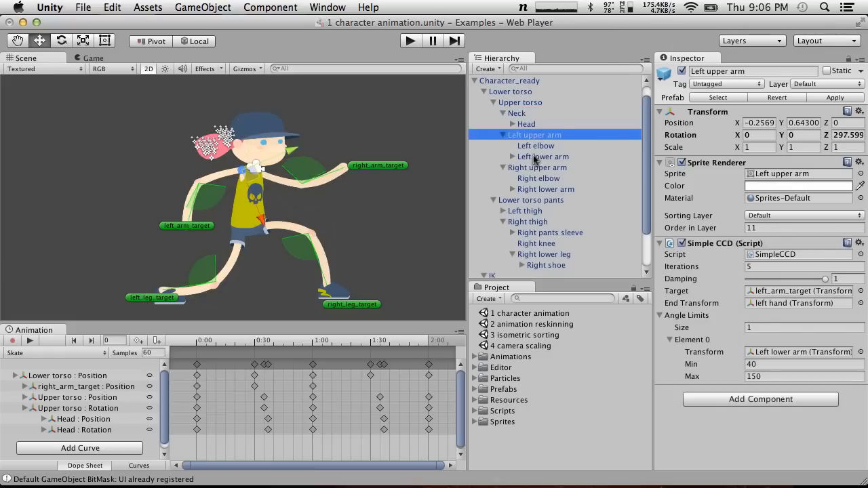
click(535, 167)
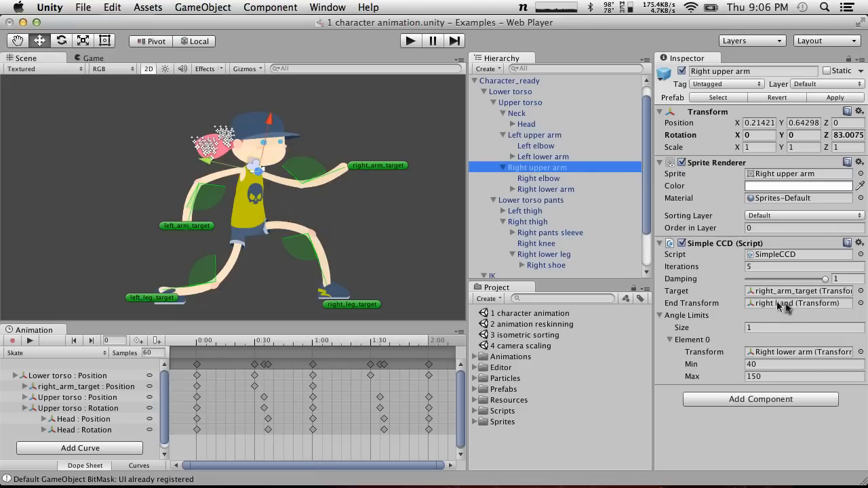
click(775, 256)
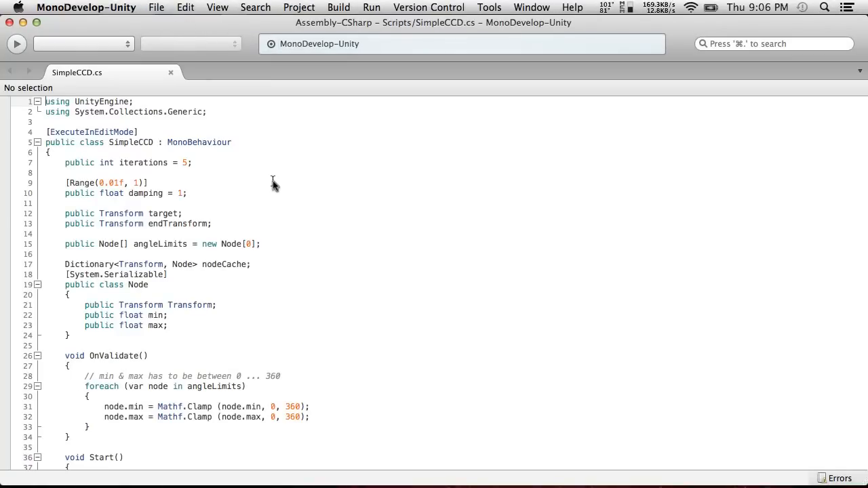
Switch to Chrome, search for "CCD ik" in a new tab and open the CCD Algorithm for Solving Inverse Kinematics Problem page
key(super+Tab)
key(super+t)
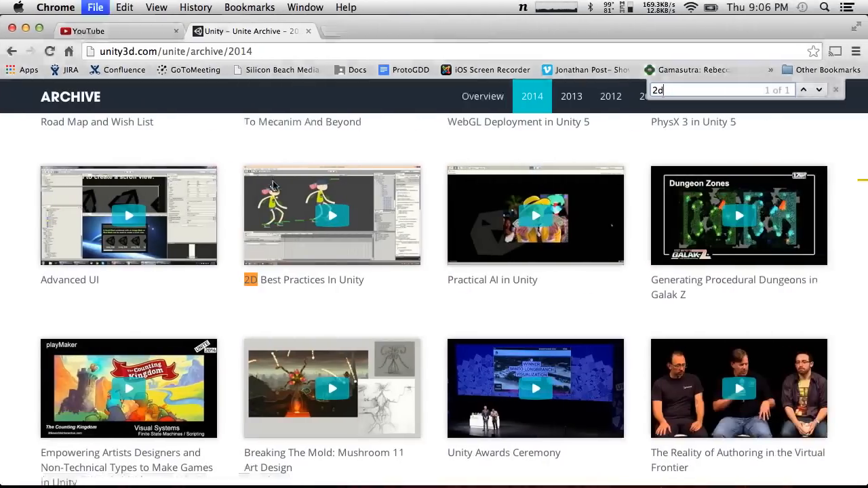
text(CCD ik)
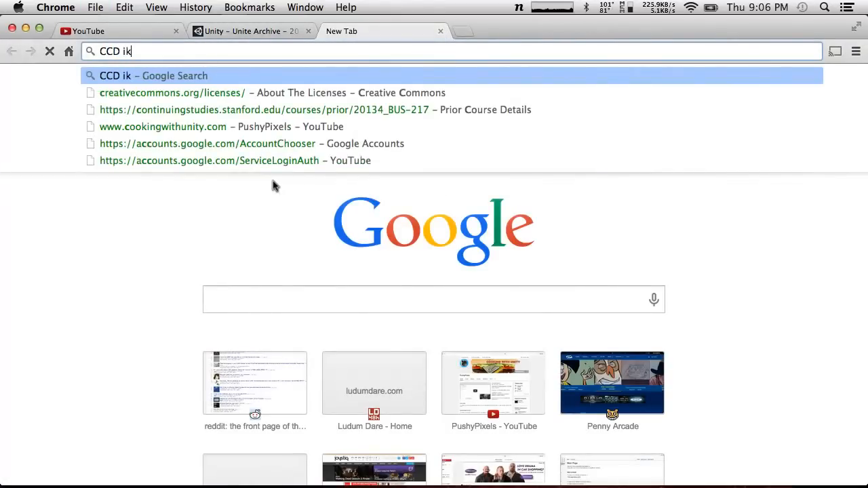
key(Return)
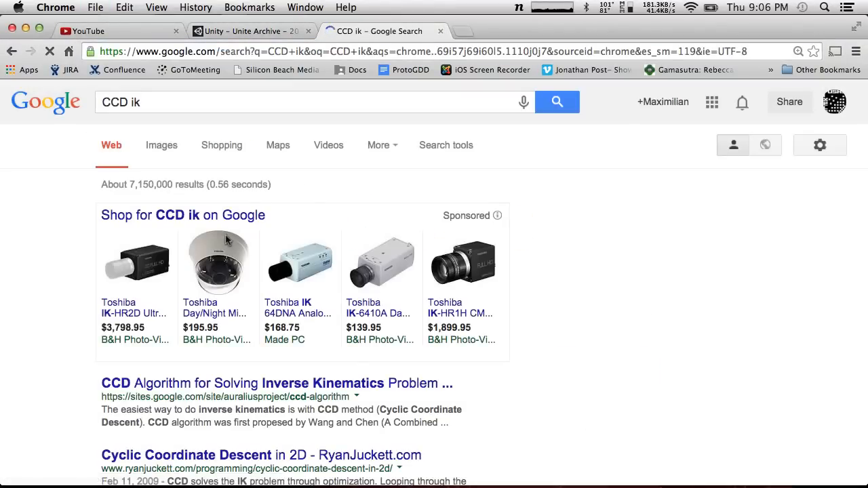
scroll(192, 334, down, 4)
click(183, 261)
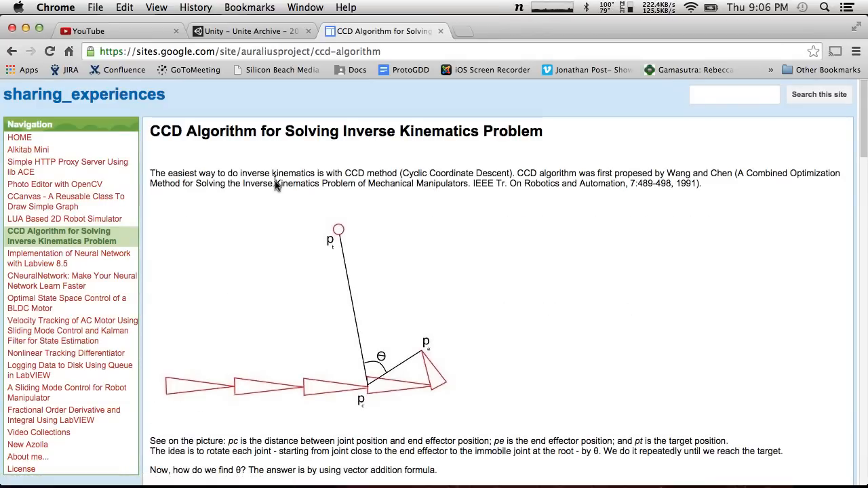
Read through the CCD algorithm page's explanation, formulas, Matlab code and example results
scroll(407, 306, down, 5)
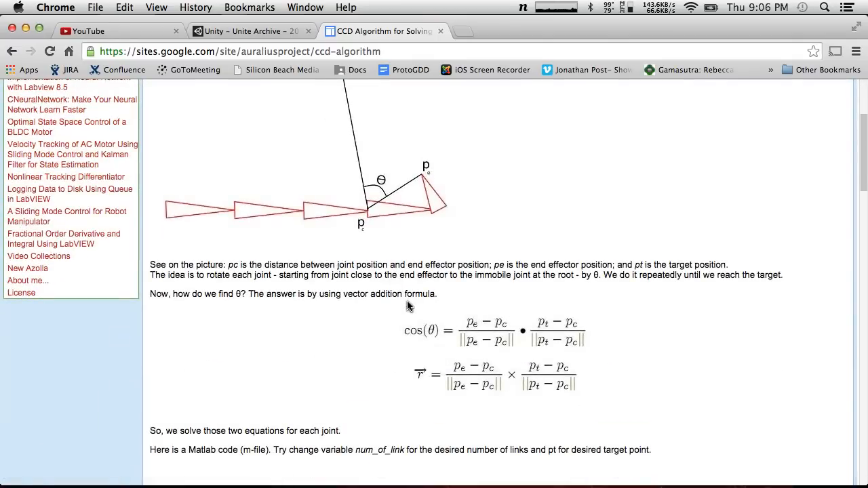
scroll(407, 307, down, 15)
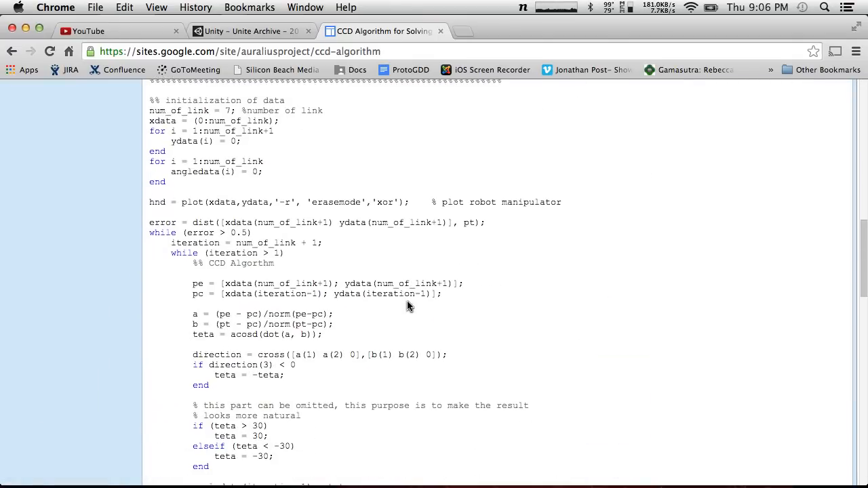
scroll(408, 307, down, 6)
scroll(407, 307, down, 5)
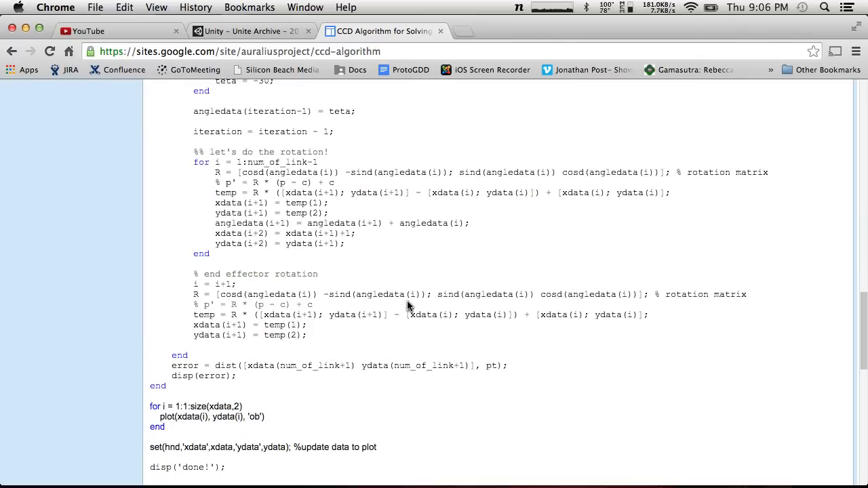
scroll(377, 258, down, 8)
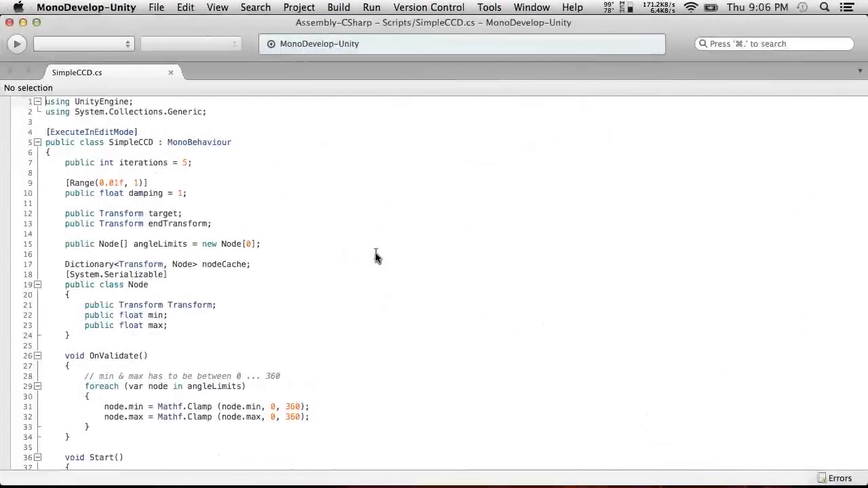
scroll(377, 258, down, 15)
Switch to MonoDevelop, review the SimpleCCD.cs code and highlight the [ExecuteInEditMode] attribute above the class
scroll(377, 258, down, 9)
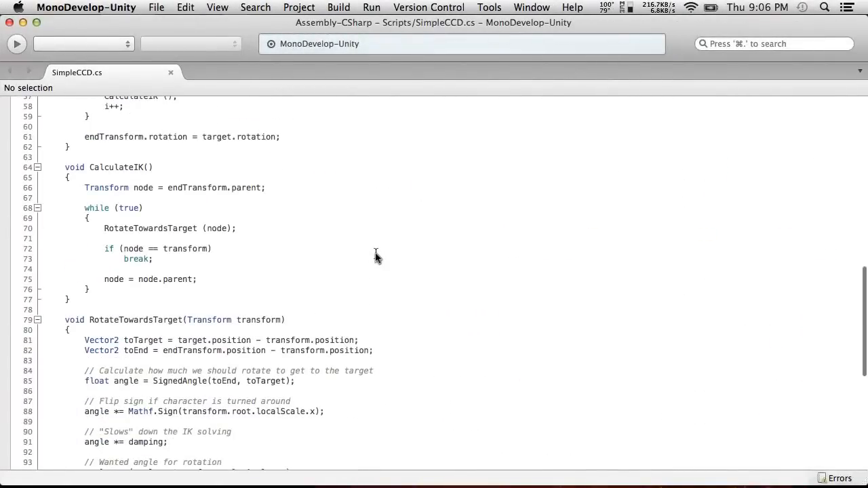
scroll(377, 275, down, 5)
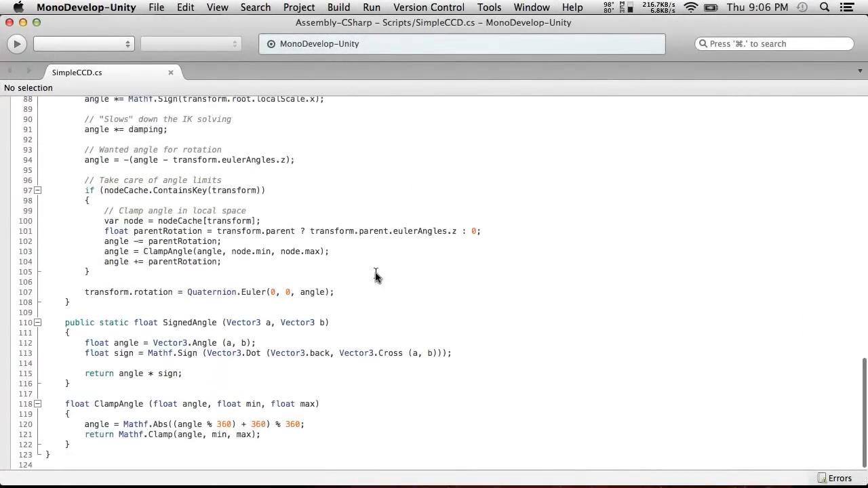
scroll(377, 274, up, 5)
scroll(377, 276, up, 11)
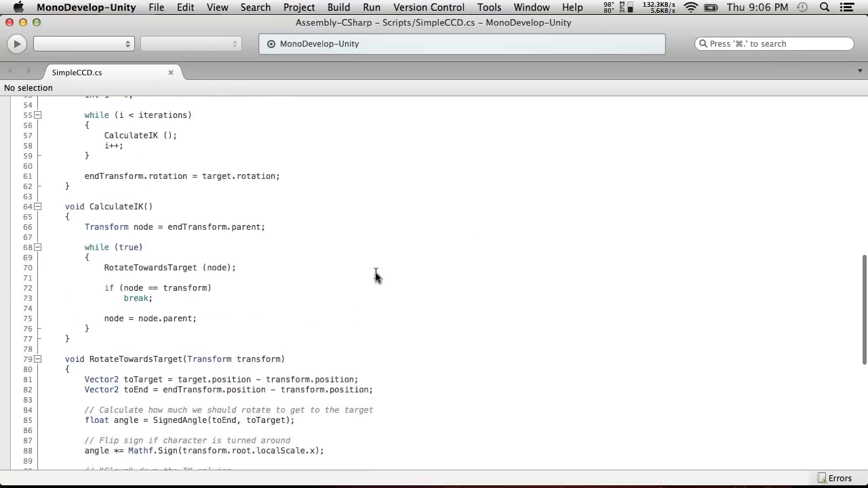
scroll(377, 276, up, 11)
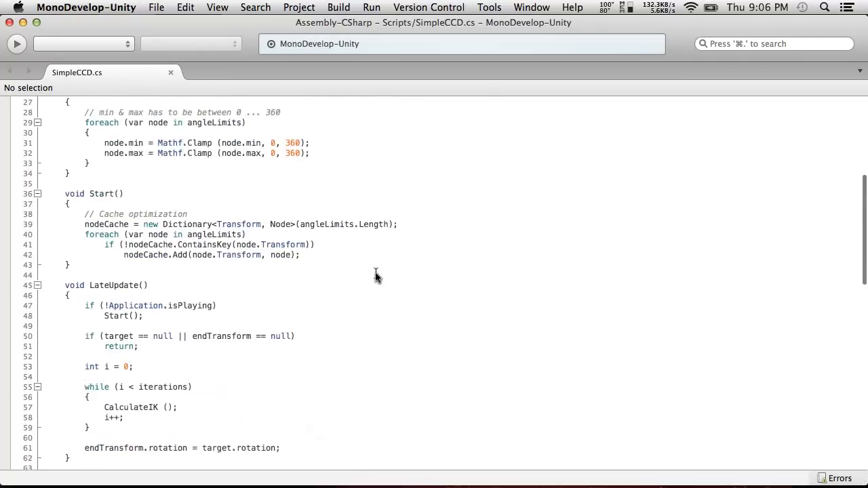
scroll(377, 276, down, 12)
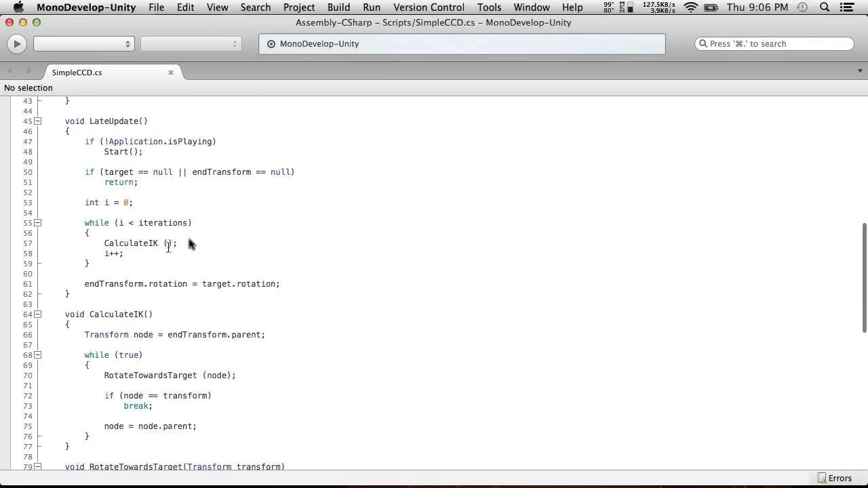
scroll(195, 242, up, 7)
scroll(195, 242, up, 7)
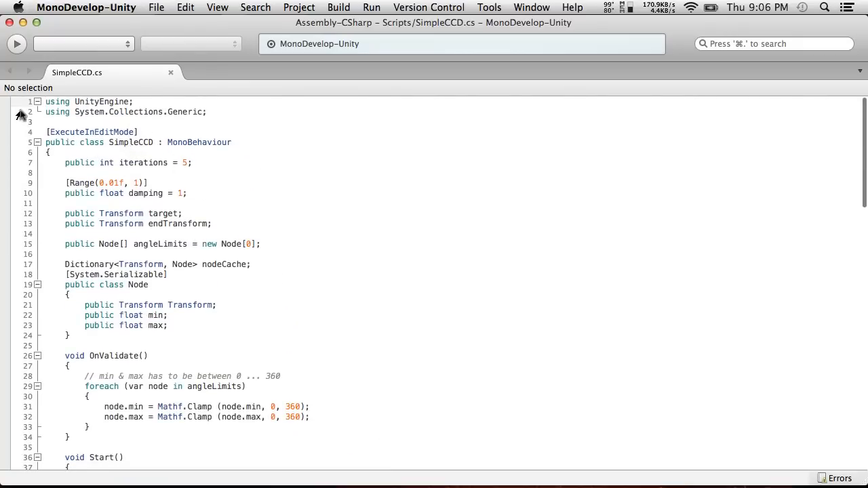
drag(46, 128, 194, 128)
click(194, 128)
Switch to Unity and move right_arm_target to about X 2.25, Y 4.06 in edit mode
key(super+Tab)
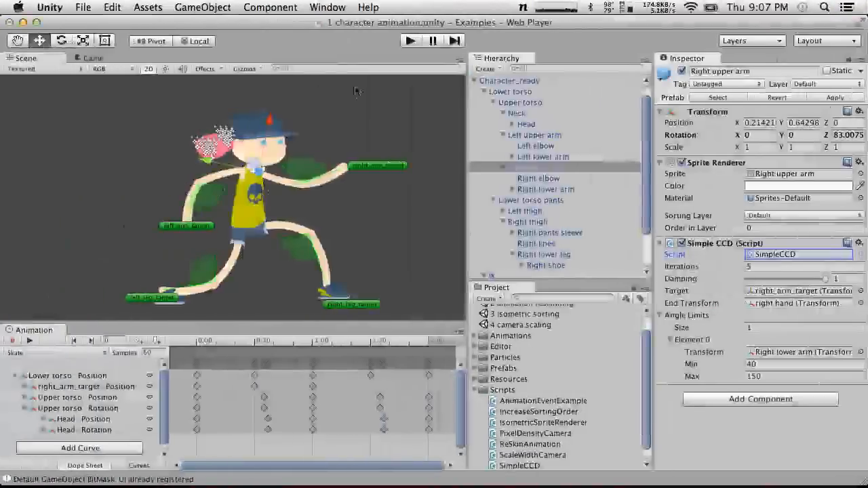
click(386, 162)
mouse_move(385, 162)
mouse_down()
mouse_move(336, 179)
mouse_move(390, 166)
mouse_move(406, 148)
mouse_move(334, 200)
mouse_move(373, 156)
mouse_up()
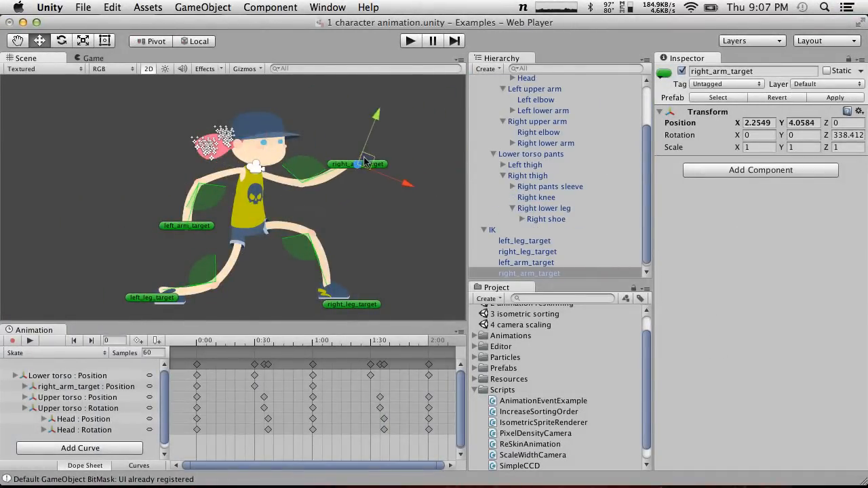
Switch back to MonoDevelop and look over the SimpleCCD.cs code again, from the angle functions up to the public fields
key(super+Tab)
scroll(403, 329, down, 20)
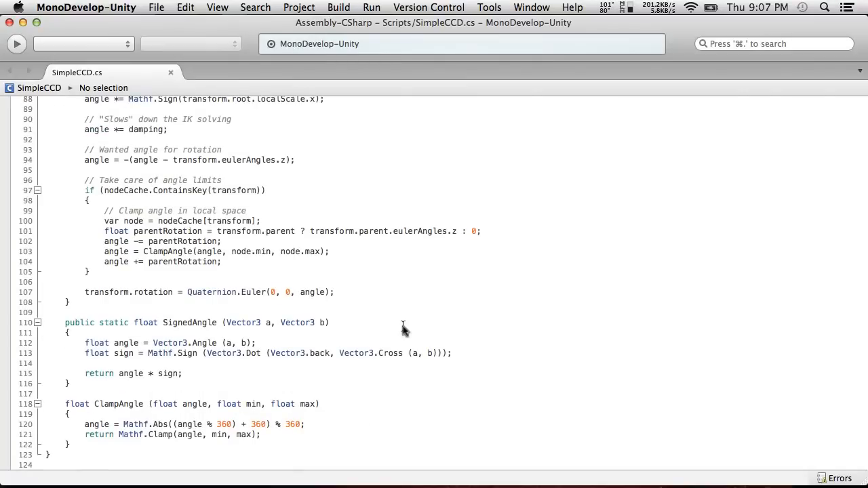
scroll(402, 329, up, 8)
scroll(186, 318, up, 9)
scroll(186, 318, up, 2)
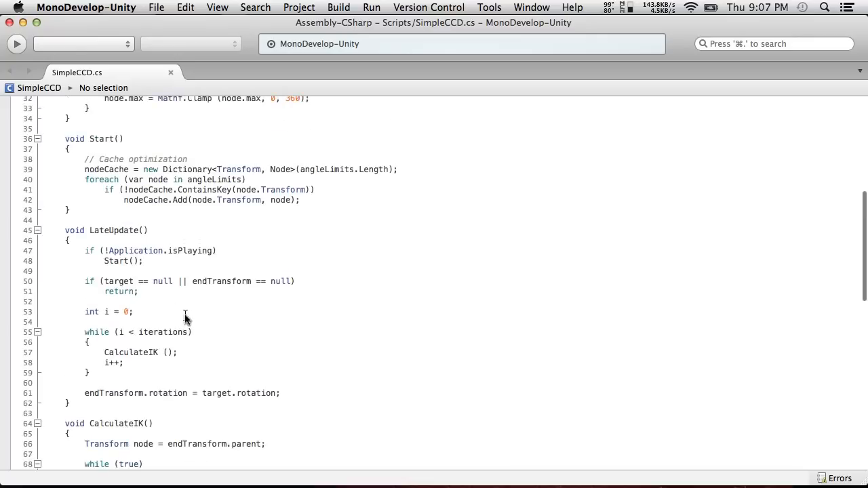
scroll(186, 318, up, 10)
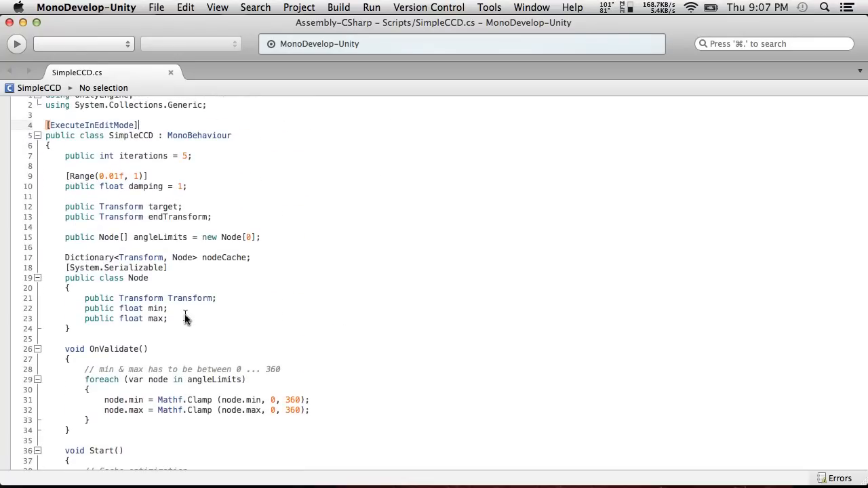
scroll(186, 318, down, 13)
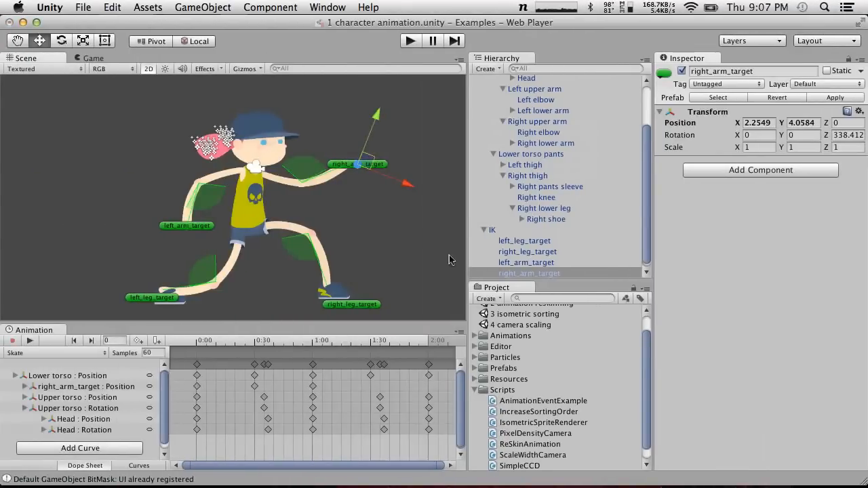
Return to Unity and move right_arm_target closer to the body, to about X 1.32, Y 3.53
drag(371, 167, 330, 187)
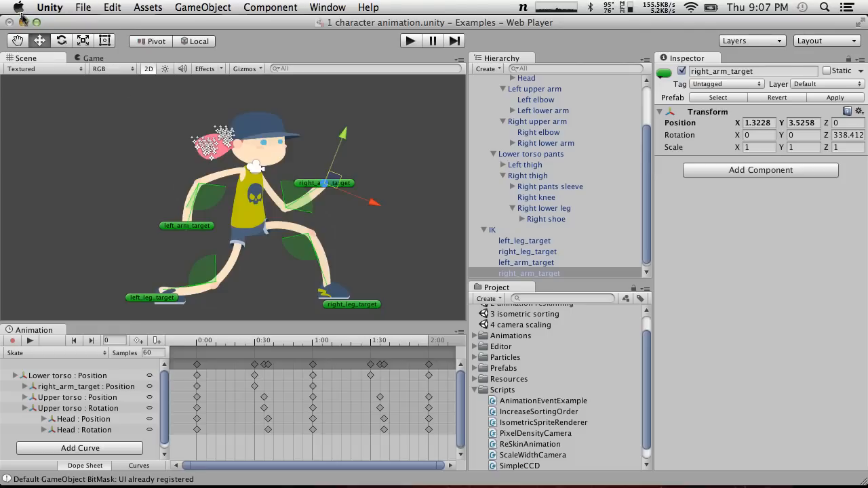
Create a new project named FightGoRight in the Desktop folder with 2D defaults and no imported packages
click(102, 6)
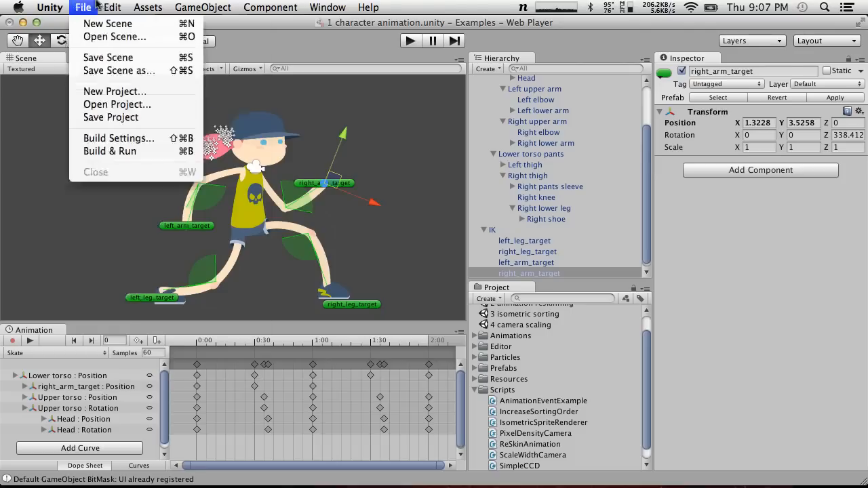
click(114, 91)
drag(508, 167, 395, 168)
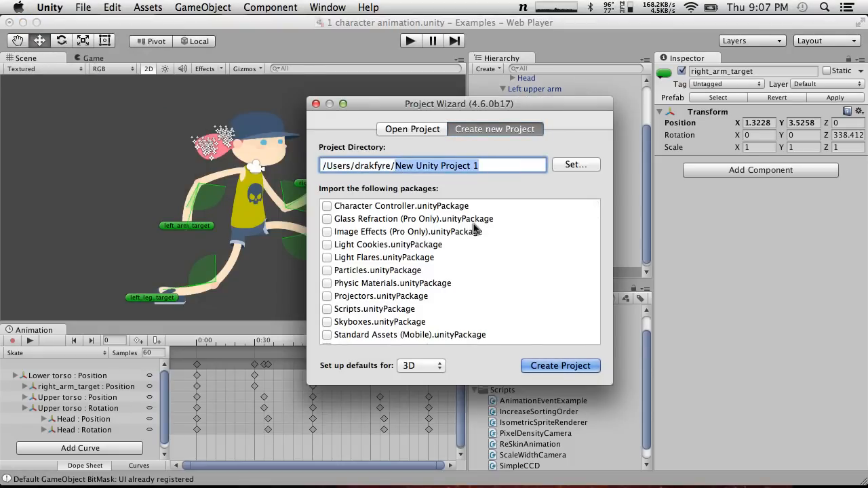
text(Deskt)
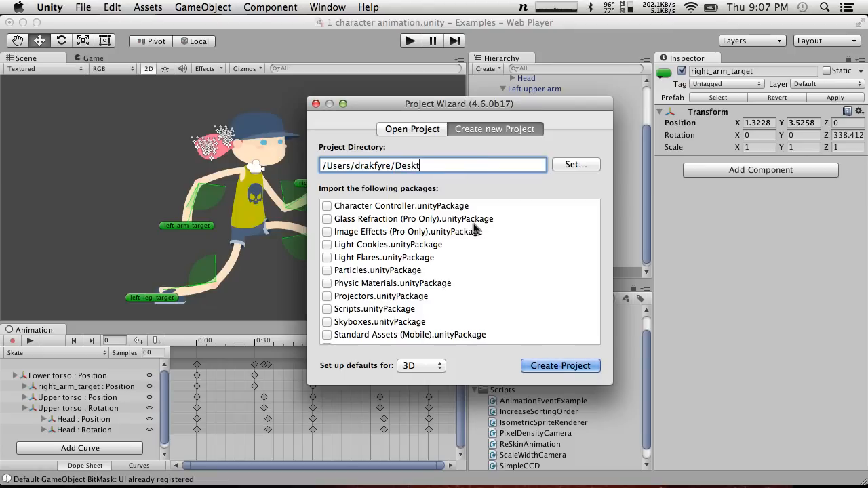
text(op/Fight)
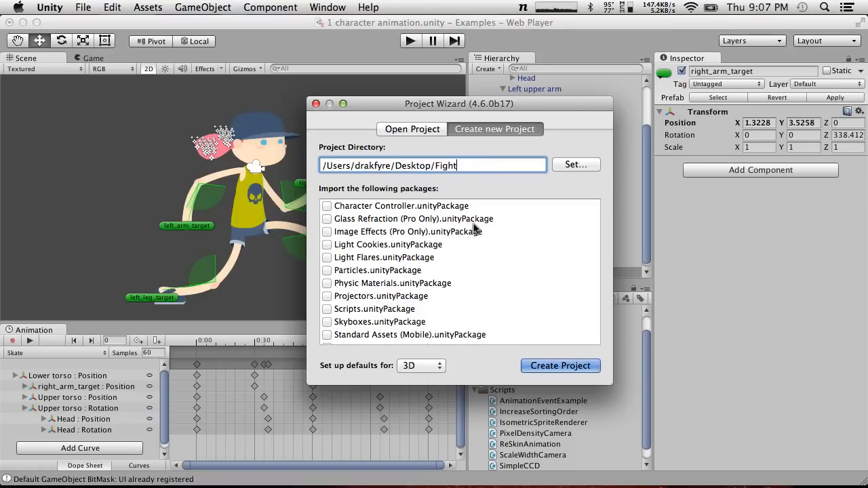
text(GoRight)
click(421, 372)
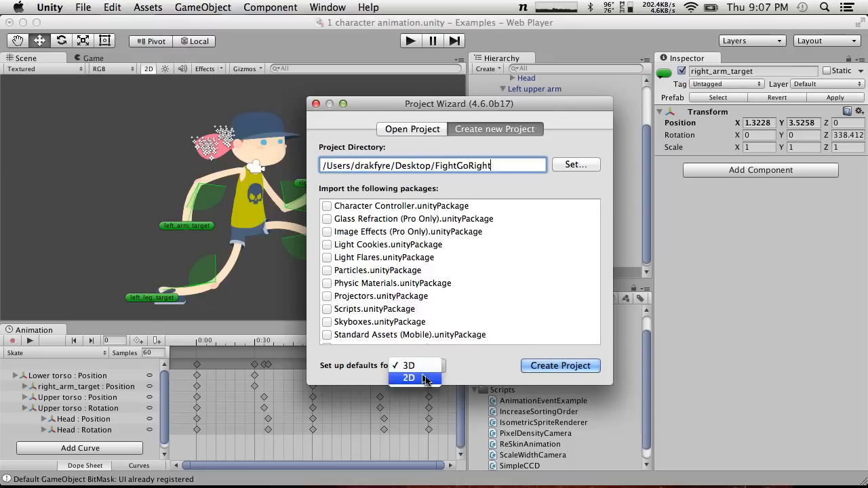
click(410, 378)
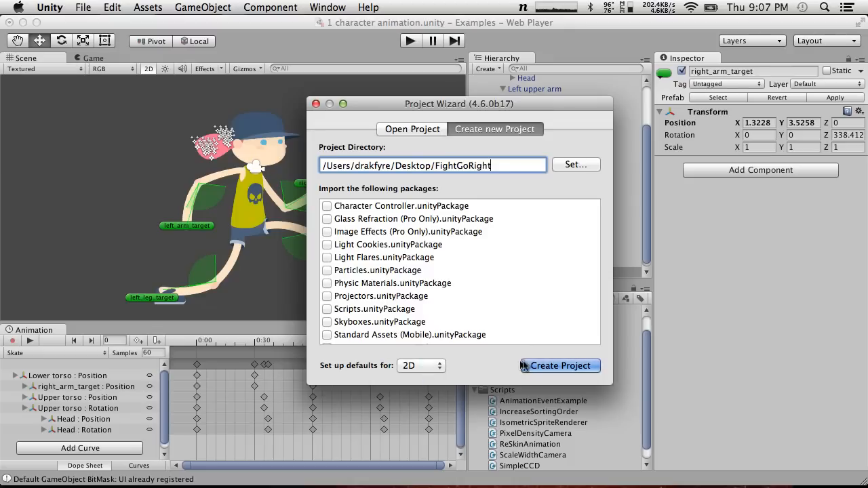
click(560, 366)
click(553, 194)
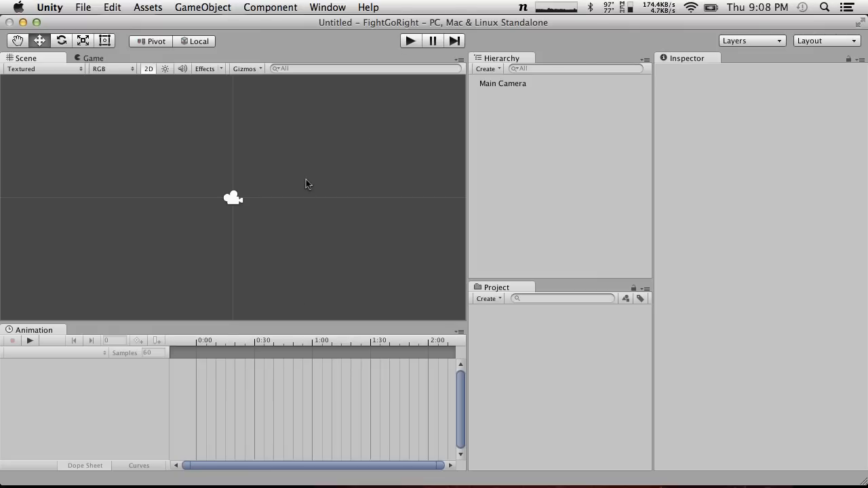
Apply the Wide window layout and set the Project panel to One Column Layout
click(840, 42)
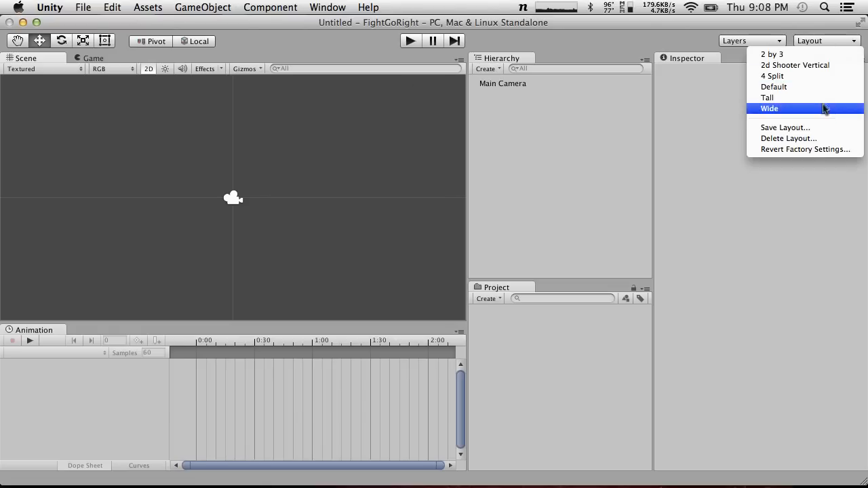
click(773, 109)
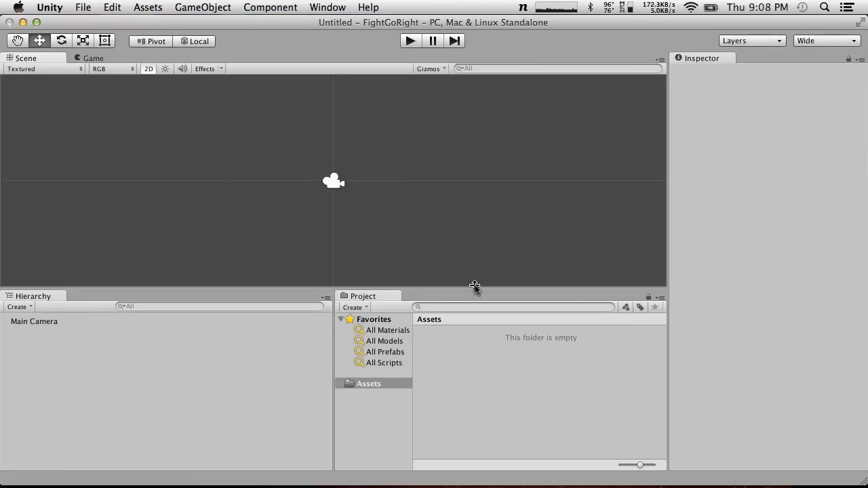
click(661, 298)
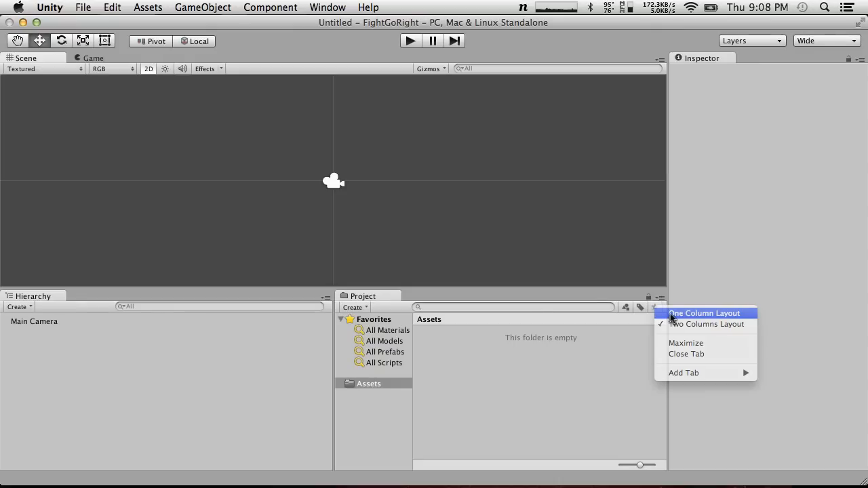
click(670, 314)
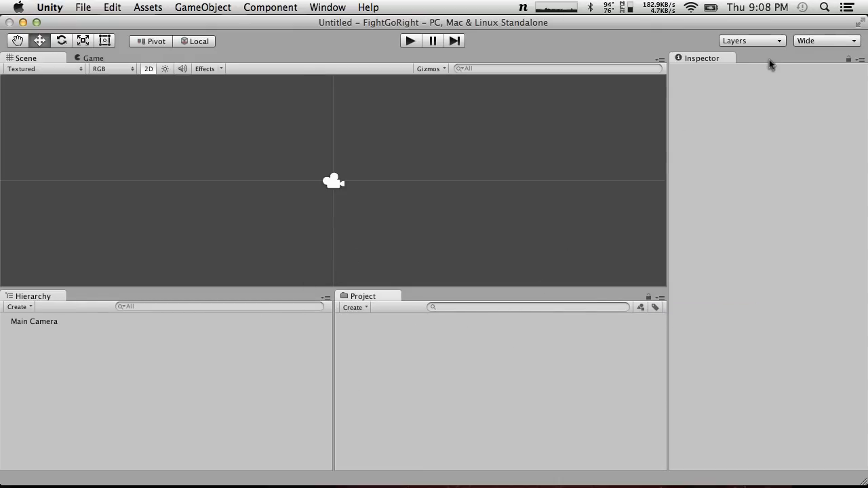
Open the Console window and dock it as a tab beside the Inspector
right_click(723, 58)
click(672, 45)
click(270, 7)
mouse_move(328, 7)
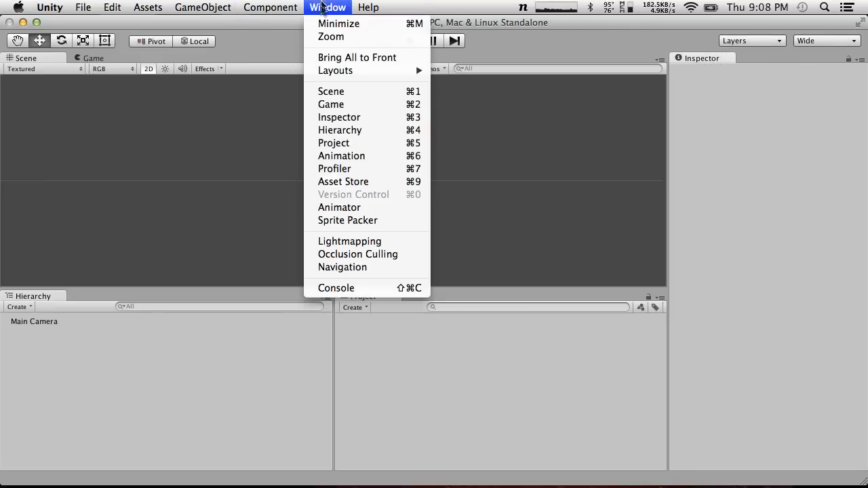
click(352, 289)
drag(234, 116, 767, 68)
Save the window layout as MaxDefault and widen the docked Inspector and Console area with the Inspector in front
click(827, 41)
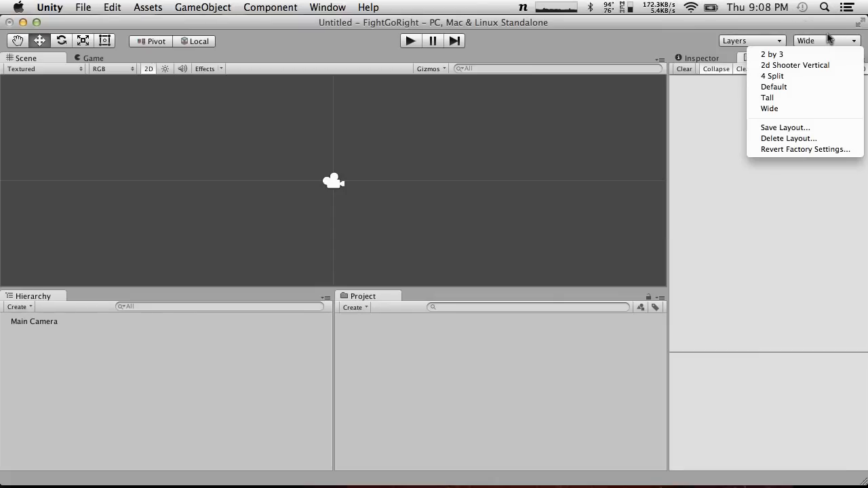
click(787, 128)
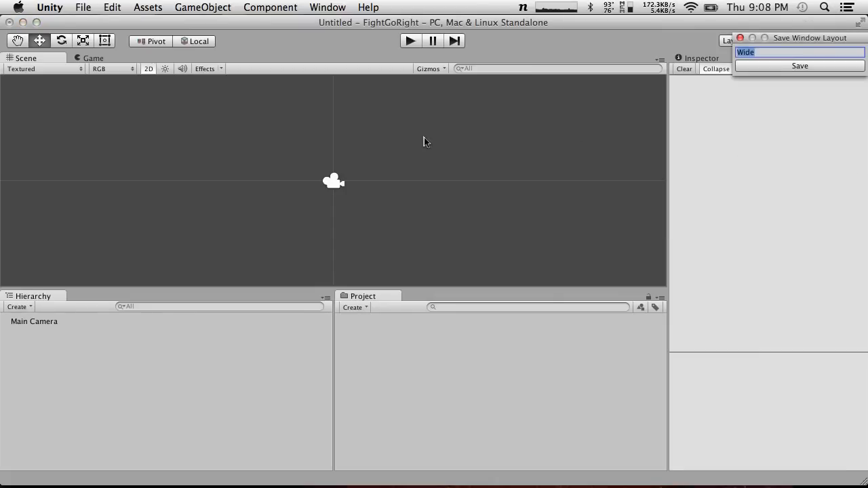
key(BackSpace)
text(MaxDefault)
key(Return)
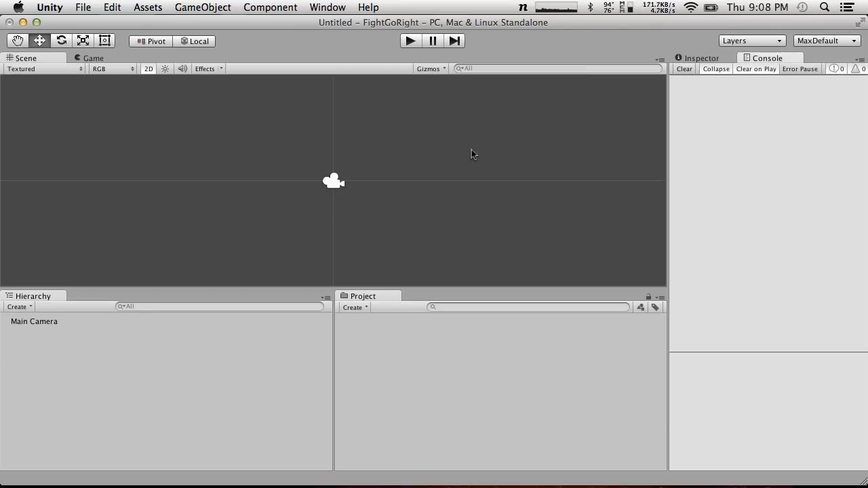
drag(668, 125, 483, 140)
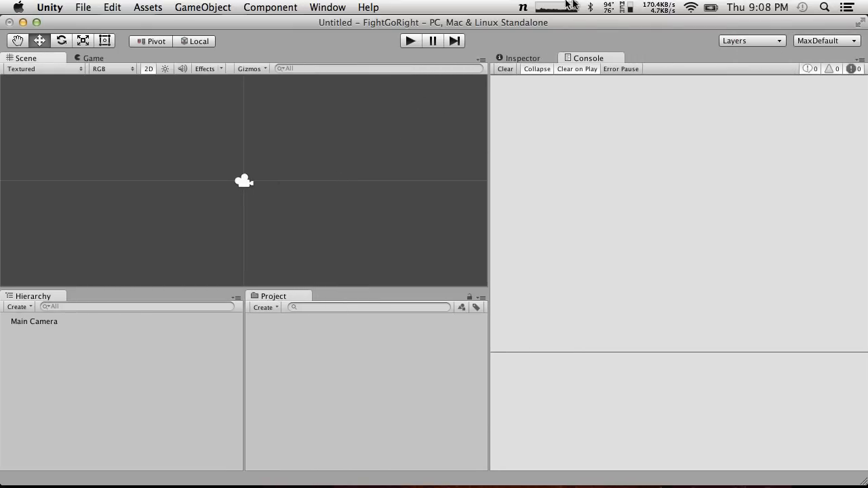
click(518, 58)
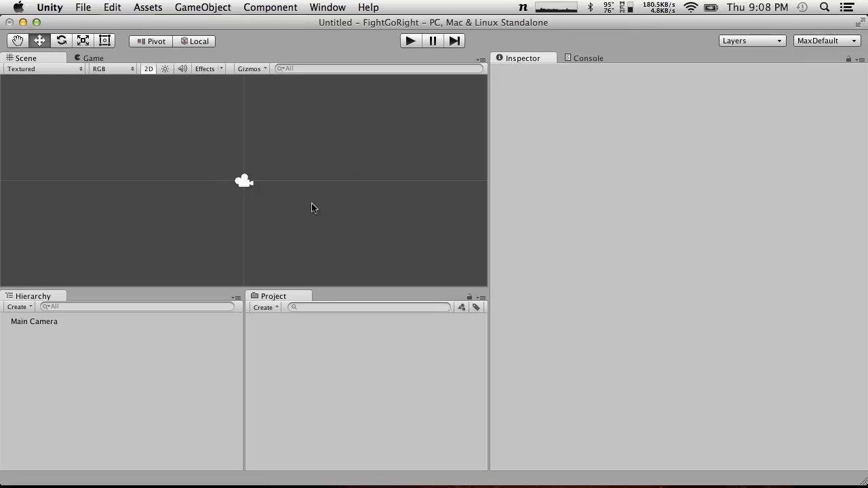
Launch GIMP and move its empty image window up toward the toolbox
key(alt+space)
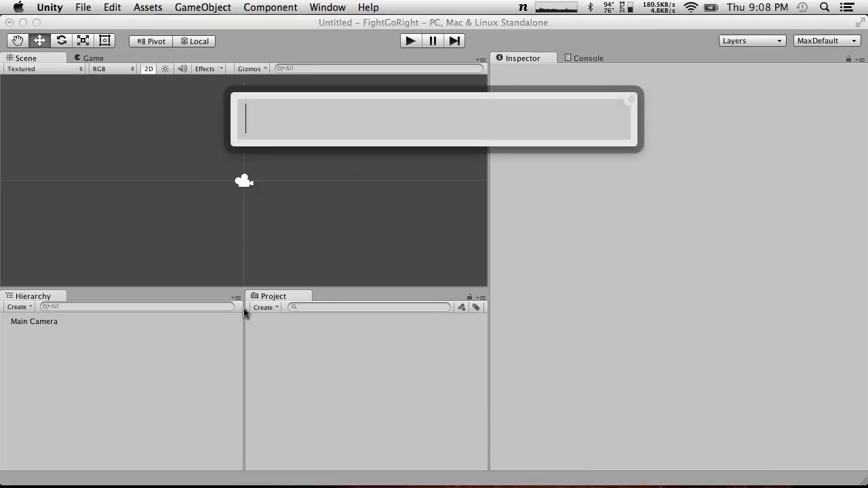
key(Escape)
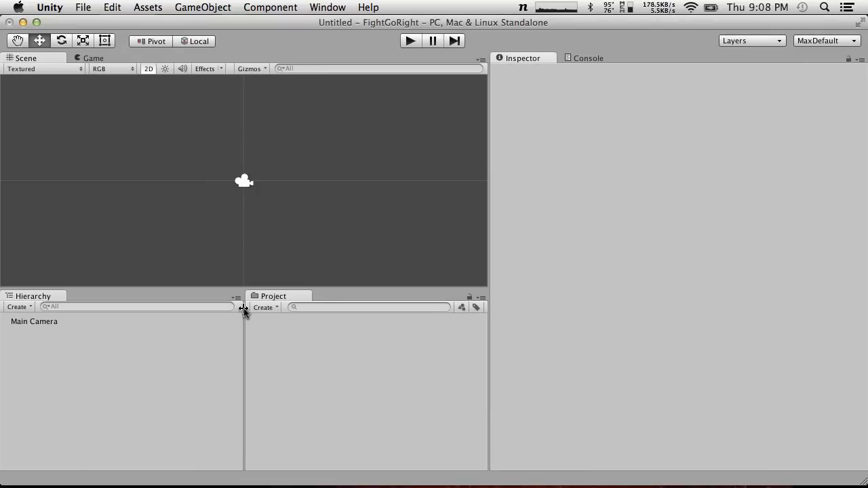
key(alt+space)
text(gimp)
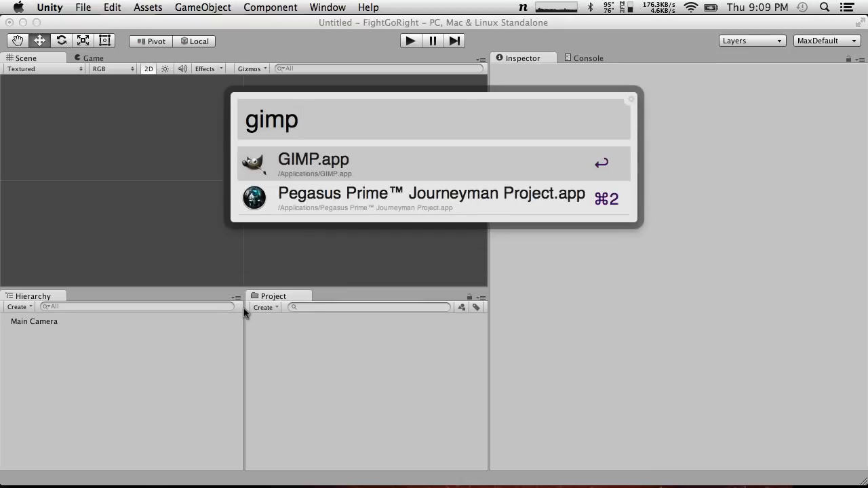
key(Return)
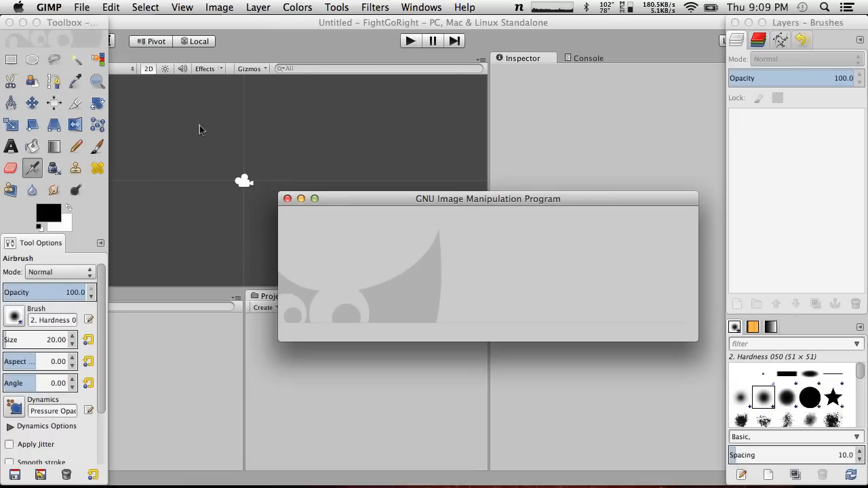
drag(367, 199, 253, 153)
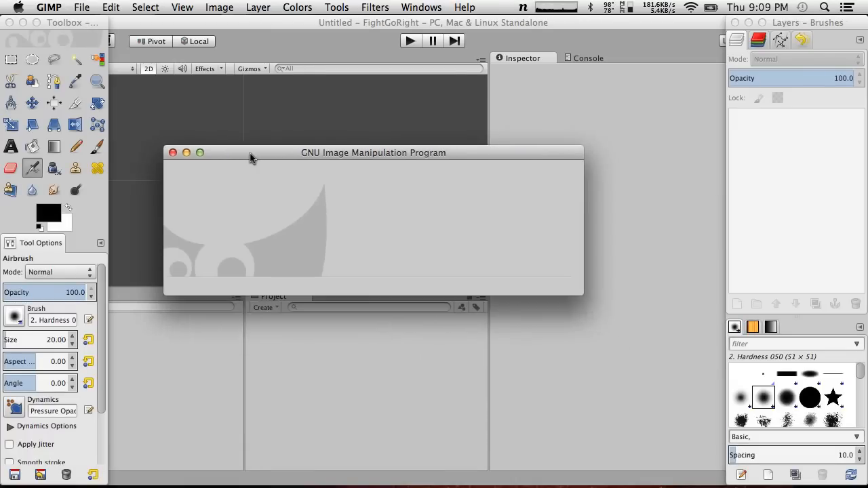
Create a new image with a width of 32 px and a height of 32 px
click(163, 5)
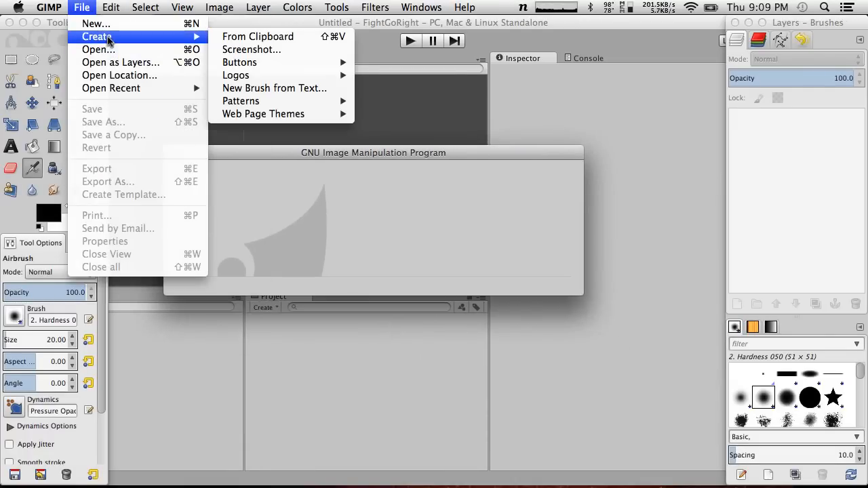
mouse_move(102, 37)
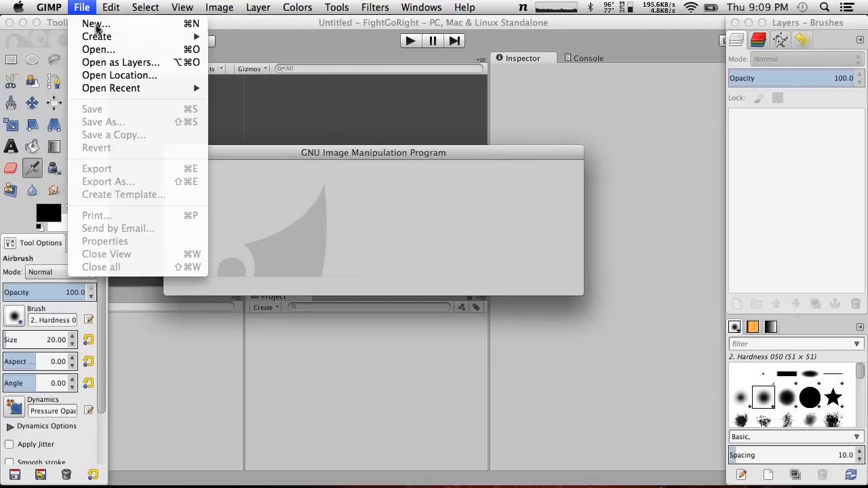
click(92, 23)
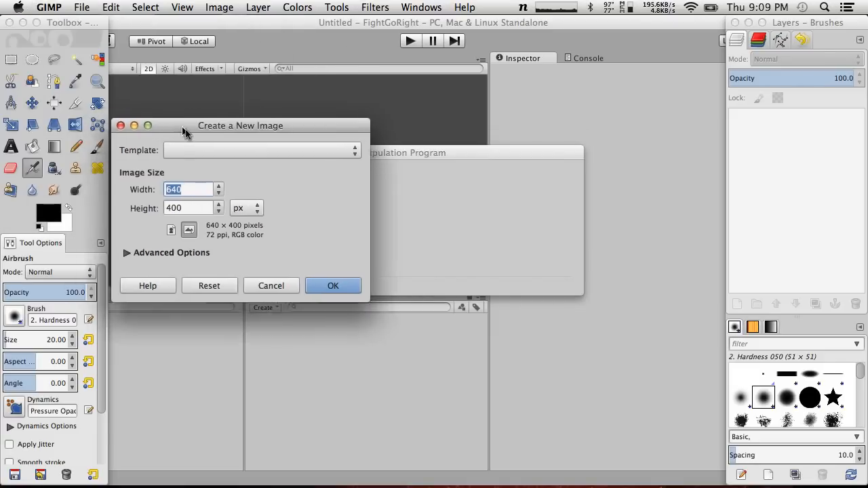
click(320, 161)
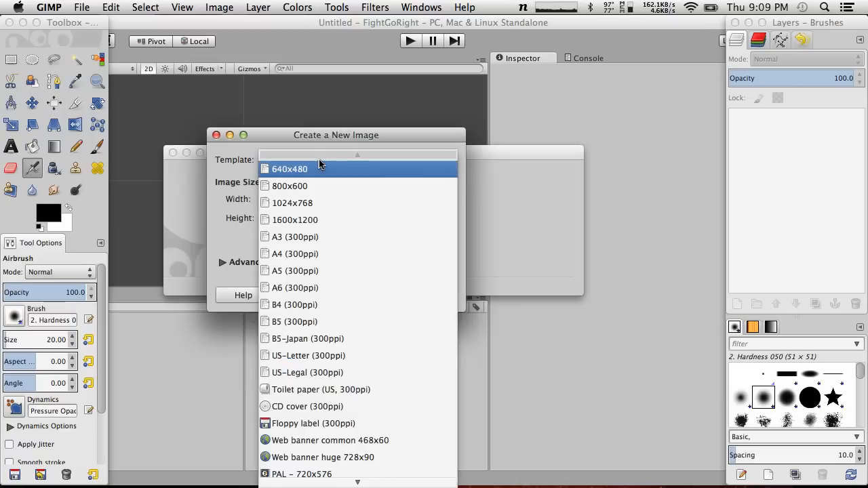
click(309, 104)
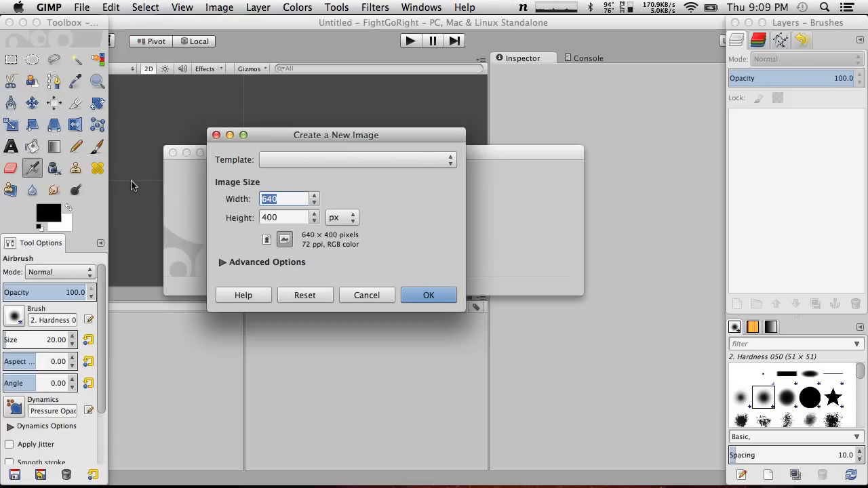
text(32)
click(281, 218)
text(32)
click(286, 198)
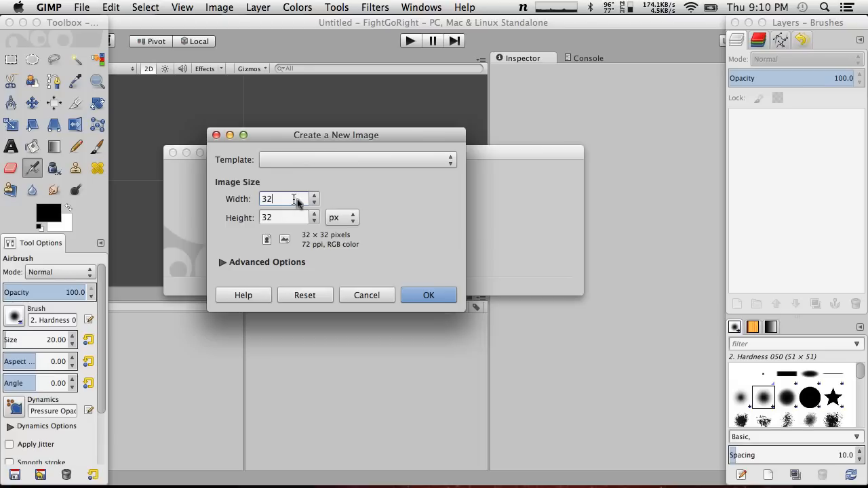
click(435, 304)
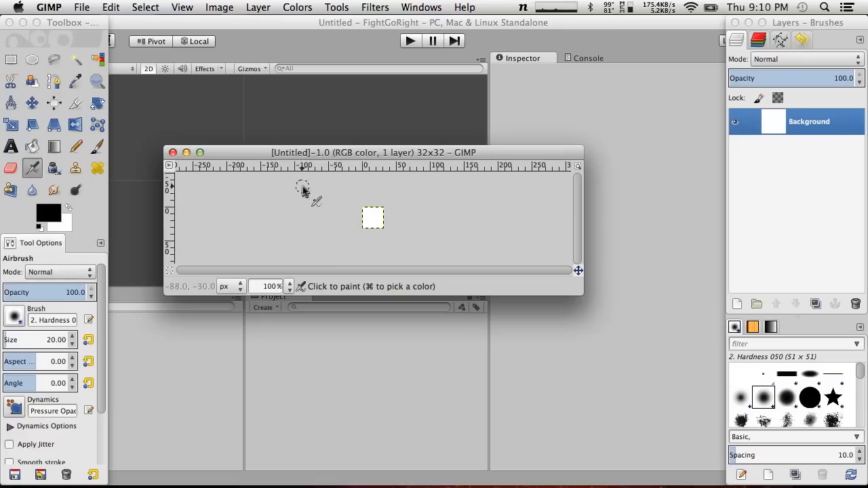
Choose the Ellipse Select tool and create a new 128 × 128 px image, placing its window over the 32 × 32 one
key(super)
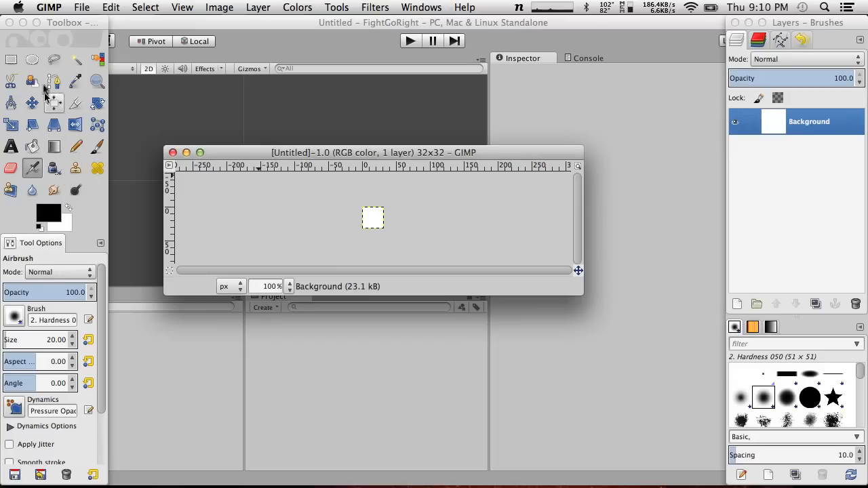
click(25, 64)
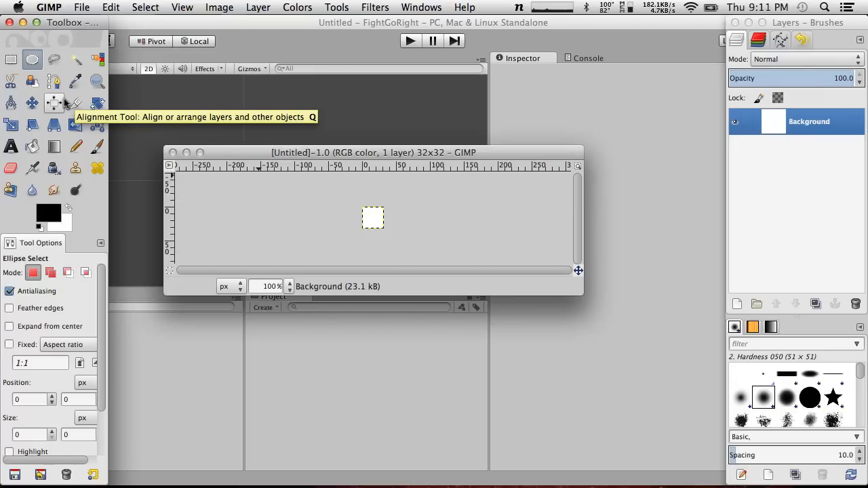
click(82, 7)
click(92, 28)
drag(283, 184, 150, 177)
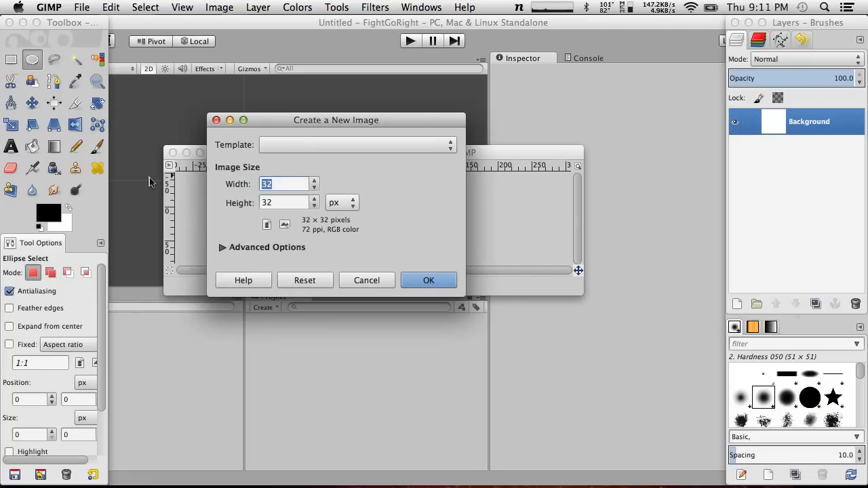
text(128)
drag(292, 202, 169, 188)
text(128)
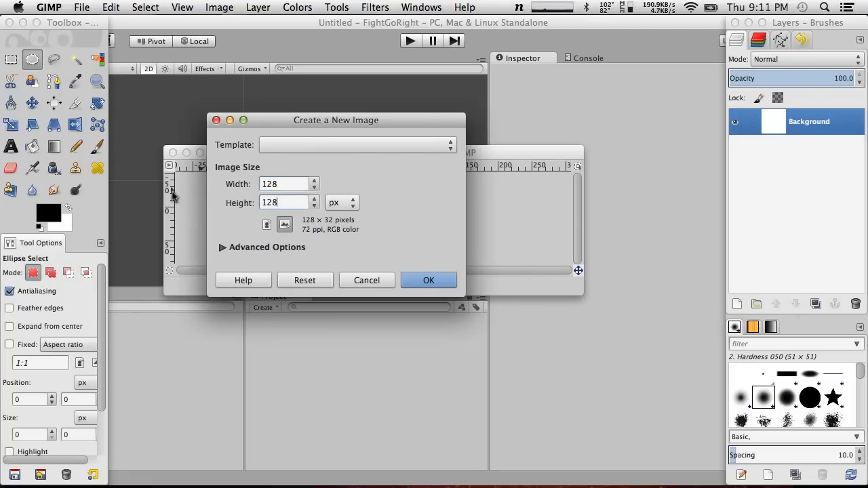
click(428, 280)
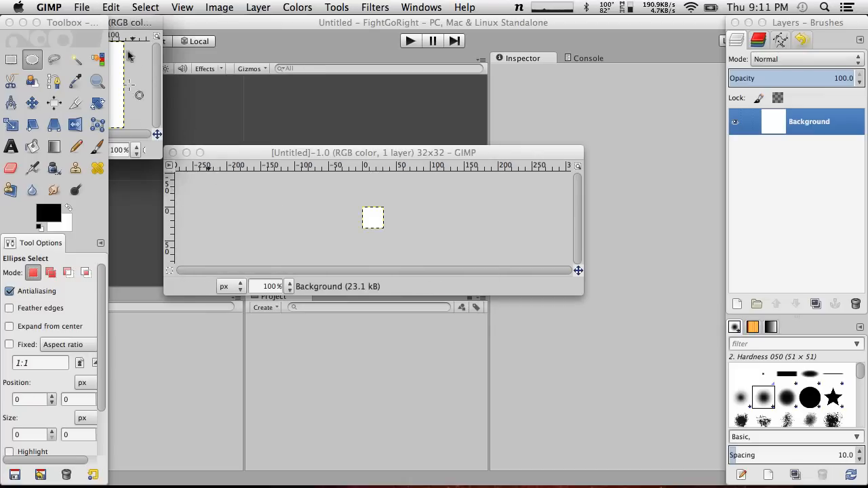
drag(127, 22, 397, 152)
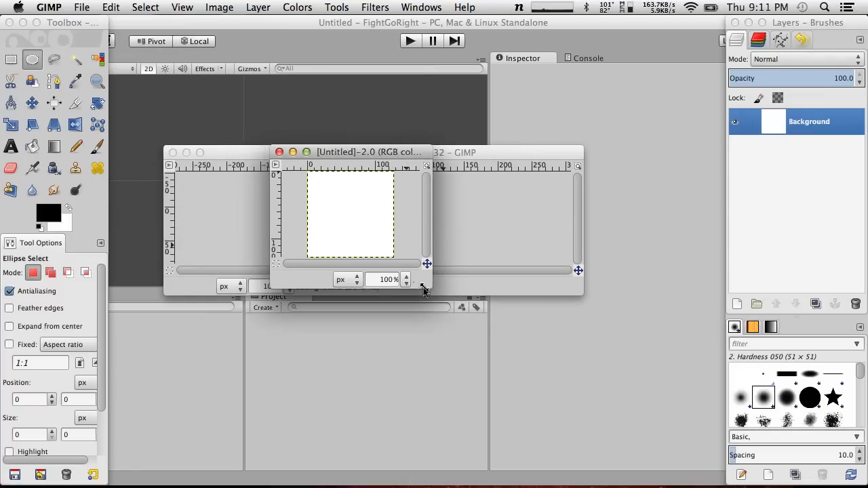
Enlarge the 128 × 128 image's window, select the whole canvas and add a new 128 × 128 px layer filled with transparency
drag(423, 290, 557, 388)
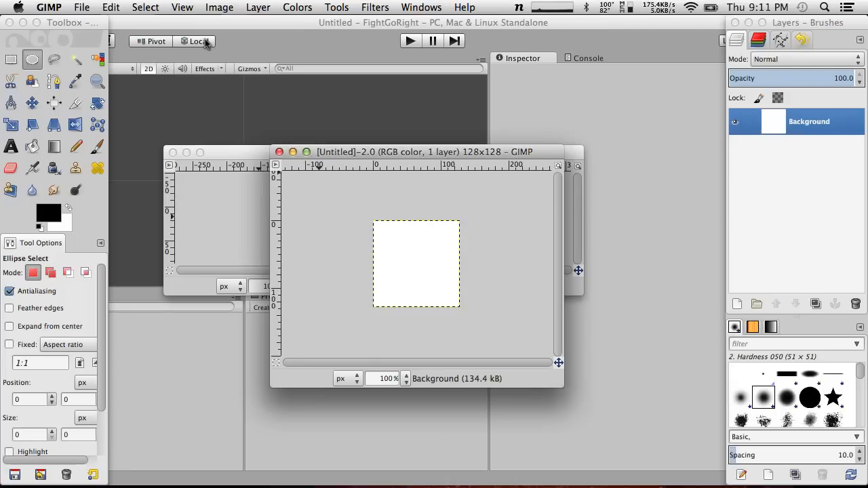
key(super+a)
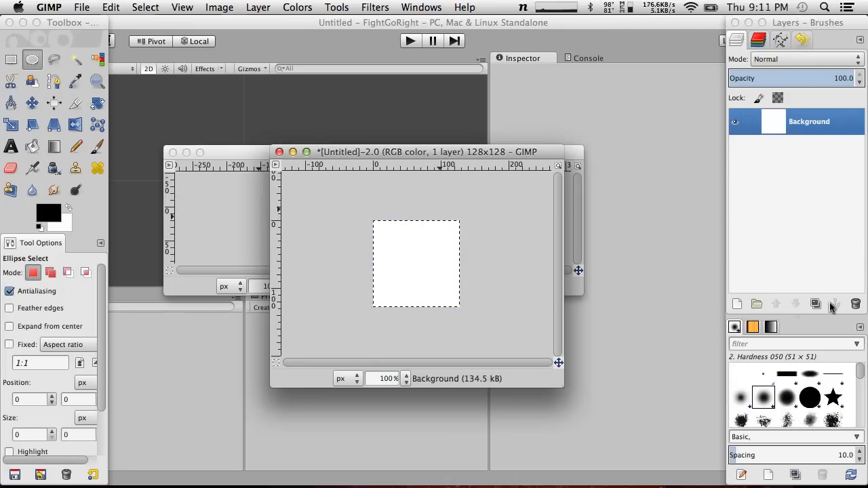
click(738, 303)
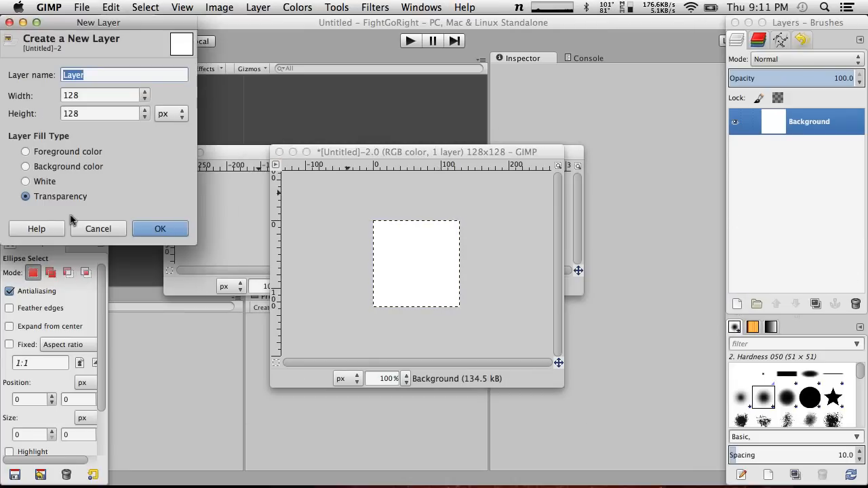
click(160, 230)
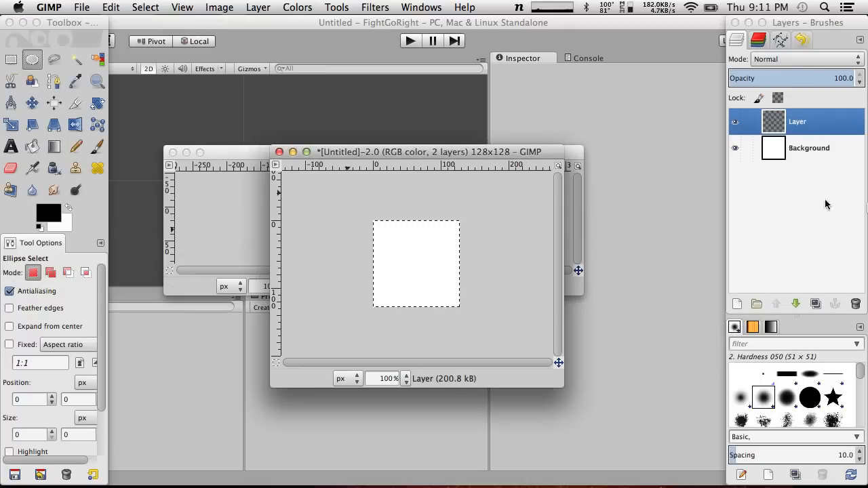
Delete the white Background layer
right_click(816, 154)
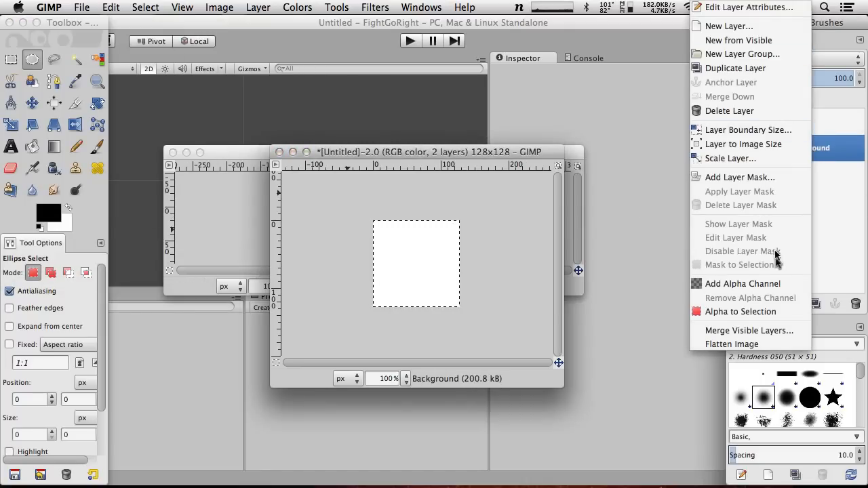
click(839, 277)
click(856, 304)
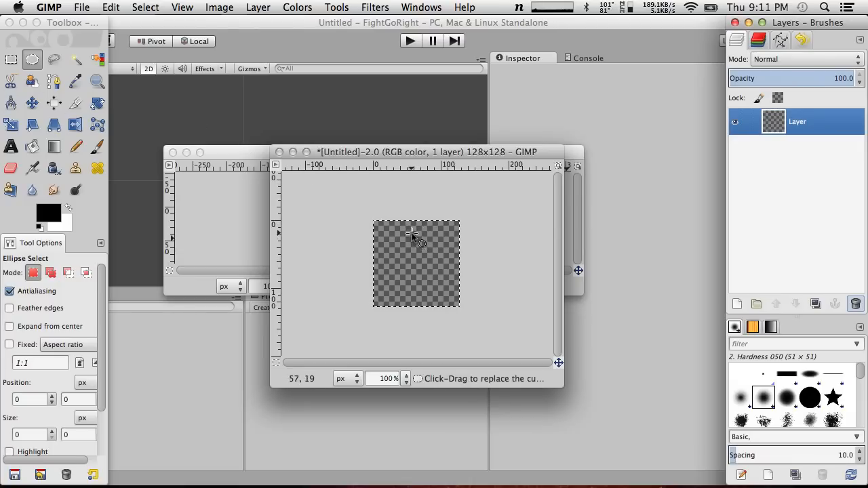
Try a circular ellipse selection about 34 px wide near the canvas's upper edge and extend it with a second one
mouse_move(412, 232)
mouse_down()
mouse_move(432, 244)
mouse_move(426, 263)
mouse_move(453, 264)
mouse_move(431, 259)
mouse_move(437, 267)
mouse_move(424, 248)
mouse_move(447, 272)
mouse_move(409, 239)
mouse_move(423, 250)
mouse_move(415, 237)
mouse_move(435, 245)
mouse_move(423, 242)
mouse_up()
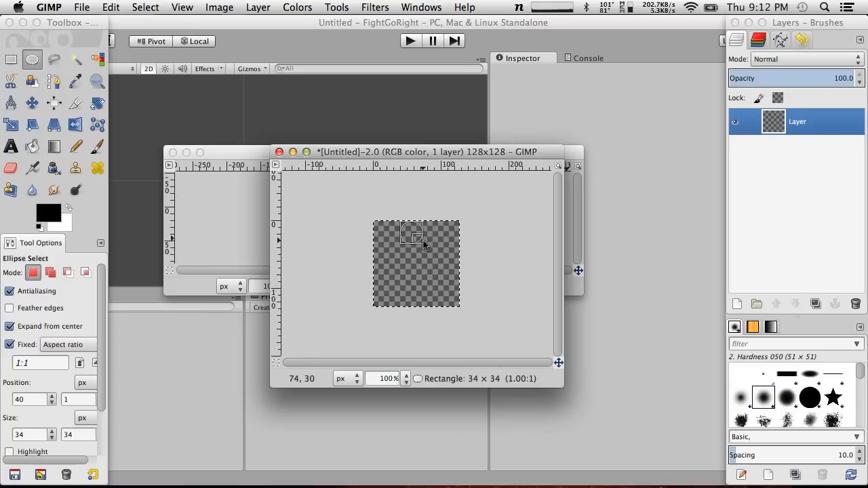
mouse_move(424, 241)
ctrl+shift+mouse_down()
mouse_move(408, 234)
mouse_move(415, 244)
mouse_move(412, 233)
ctrl+shift+mouse_up()
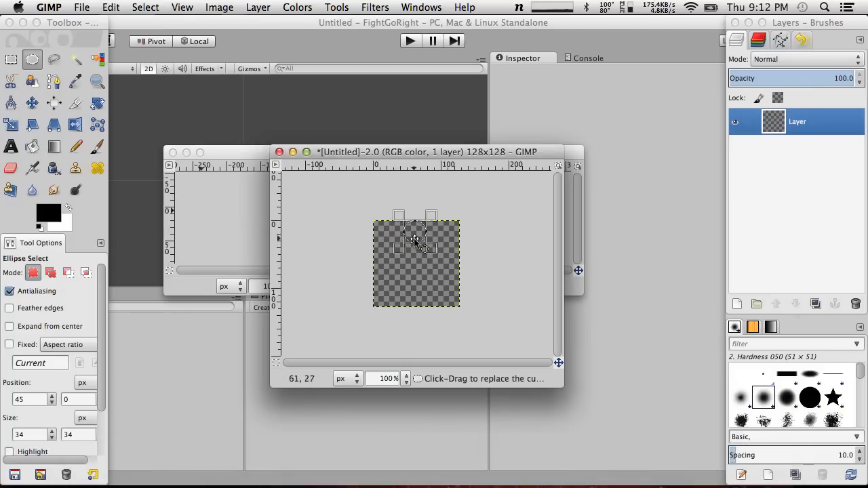
shift+drag(435, 249, 456, 271)
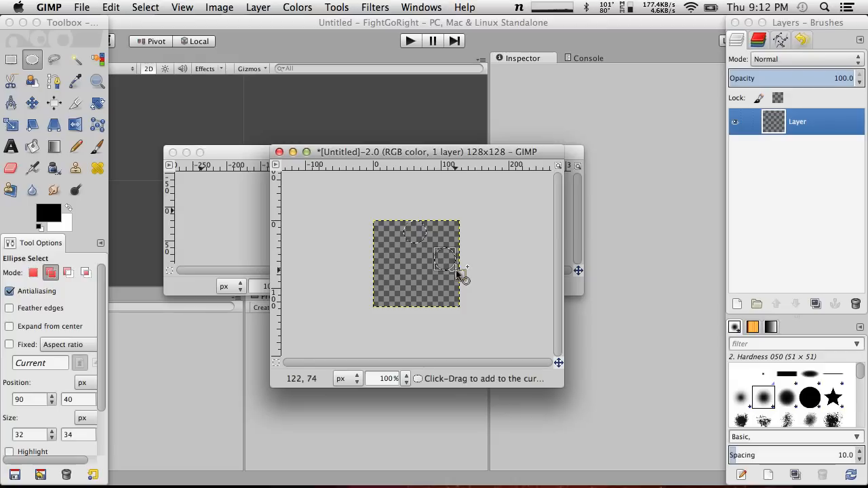
Undo the ellipse selections and the deletion of the Background layer
key(super+z)
key(super+z)
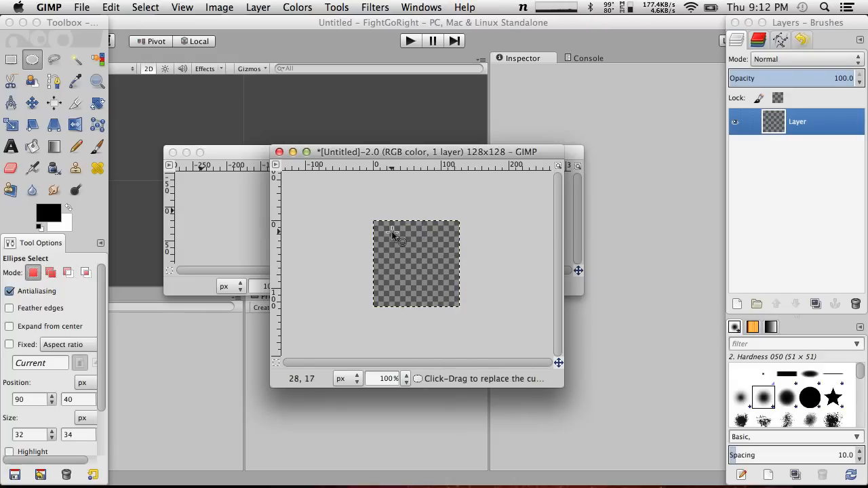
click(395, 230)
key(super+z)
key(super+z)
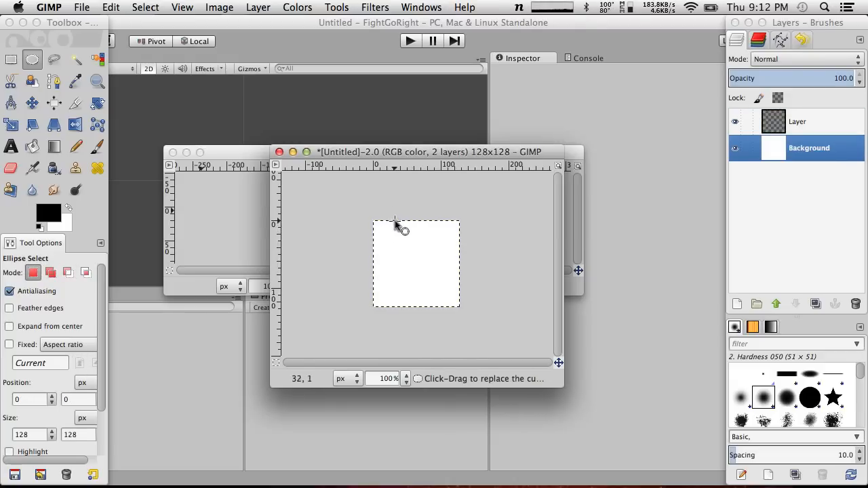
Duplicate the 128 × 128 image and close the copy, discarding its changes
key(super+d)
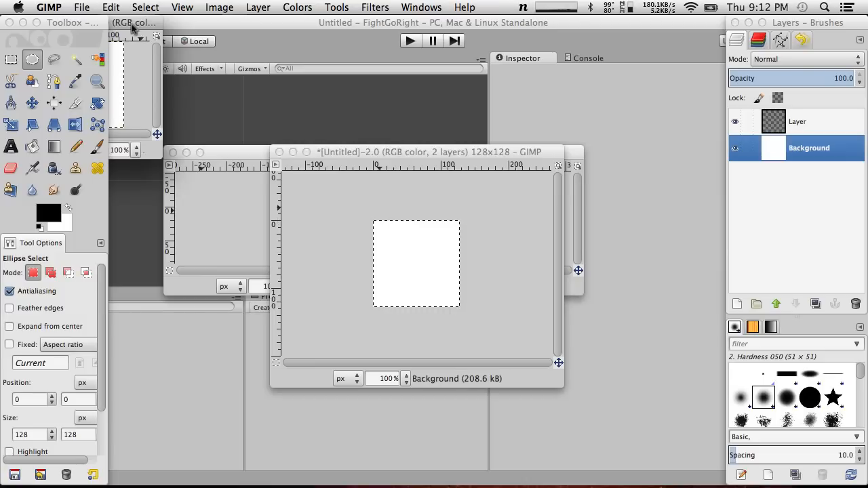
drag(135, 22, 282, 64)
click(162, 64)
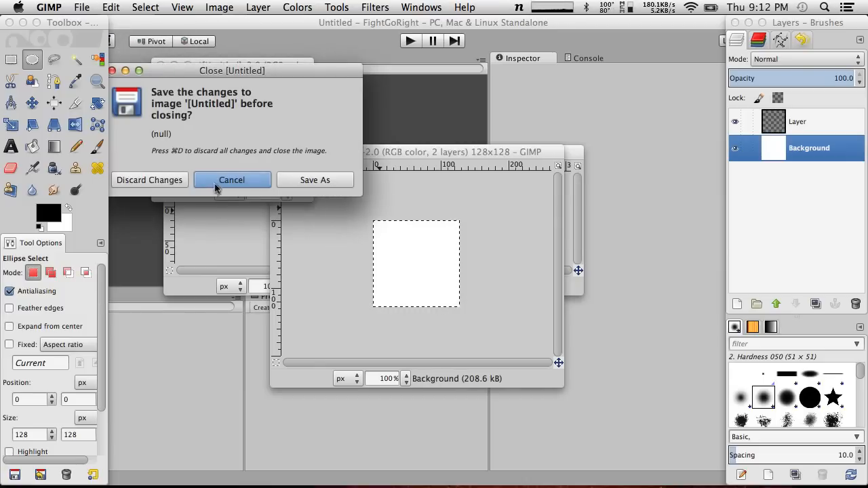
click(224, 181)
click(160, 65)
click(233, 179)
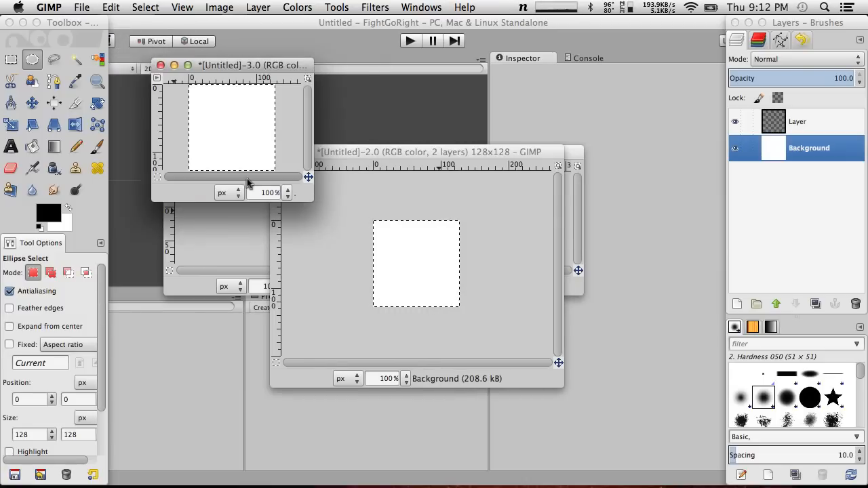
click(160, 65)
click(252, 188)
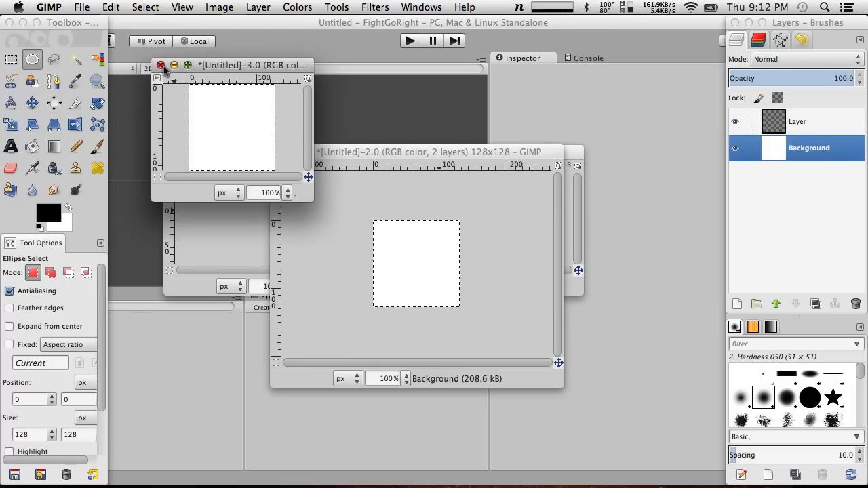
click(160, 65)
click(170, 183)
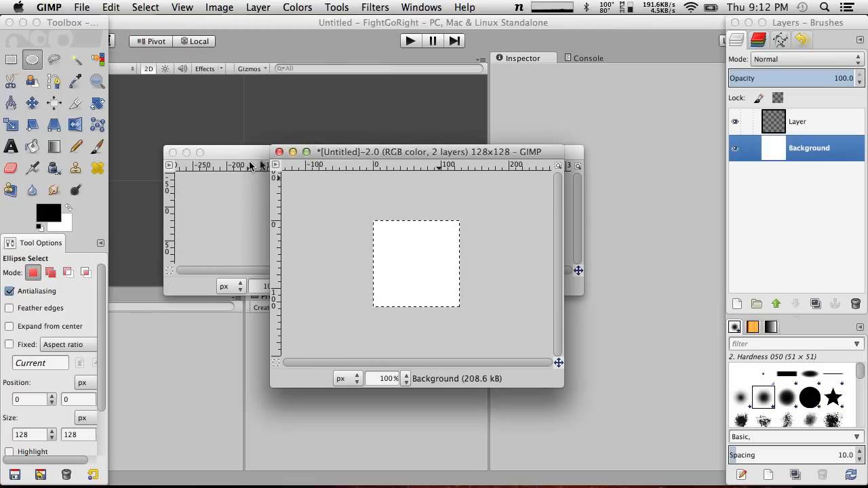
Clear the whole-canvas selection and draw a circular selection about 56 px wide at the canvas's upper centre
click(121, 5)
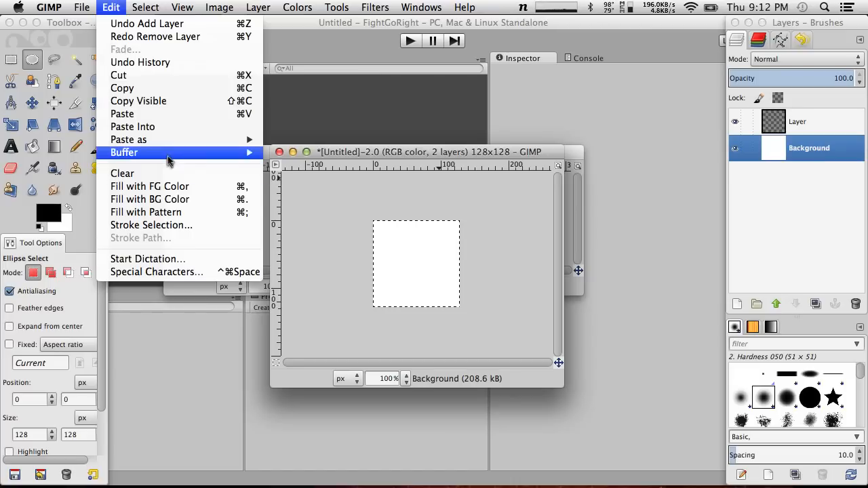
mouse_move(169, 158)
mouse_move(145, 7)
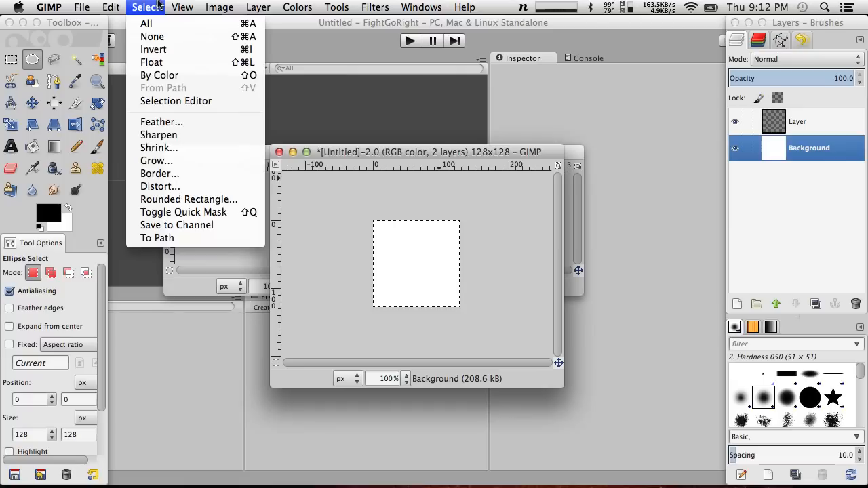
click(163, 36)
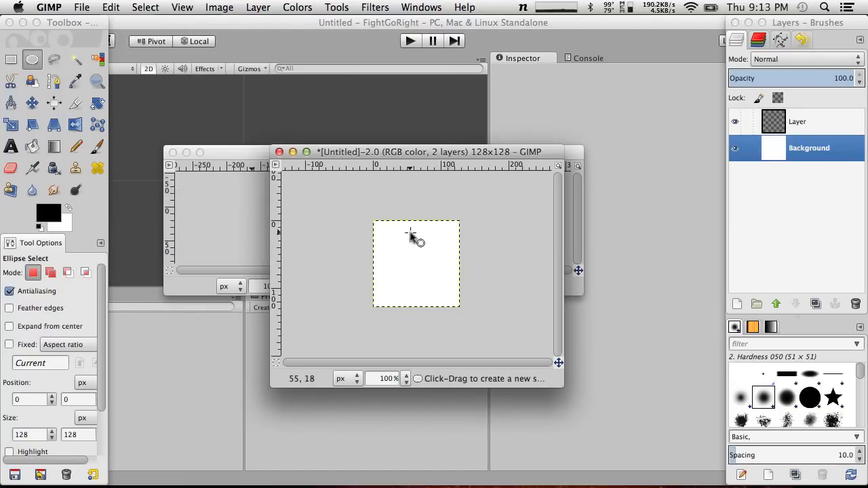
key(shift)
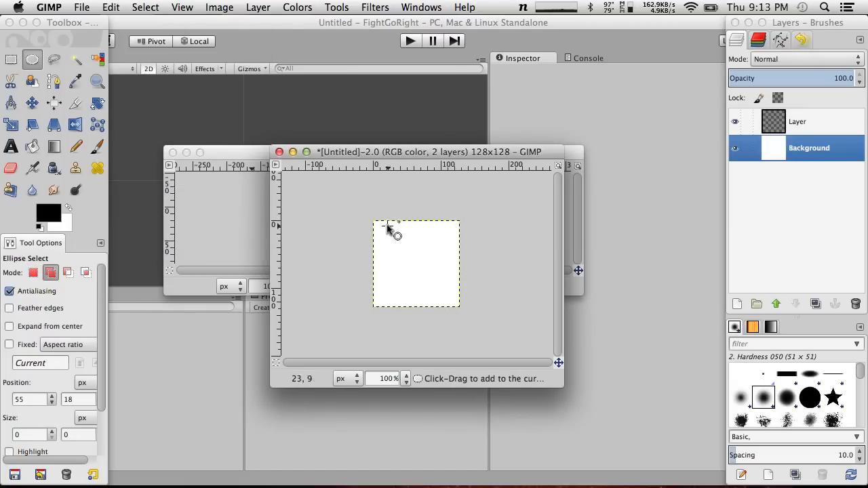
shift+drag(390, 224, 414, 240)
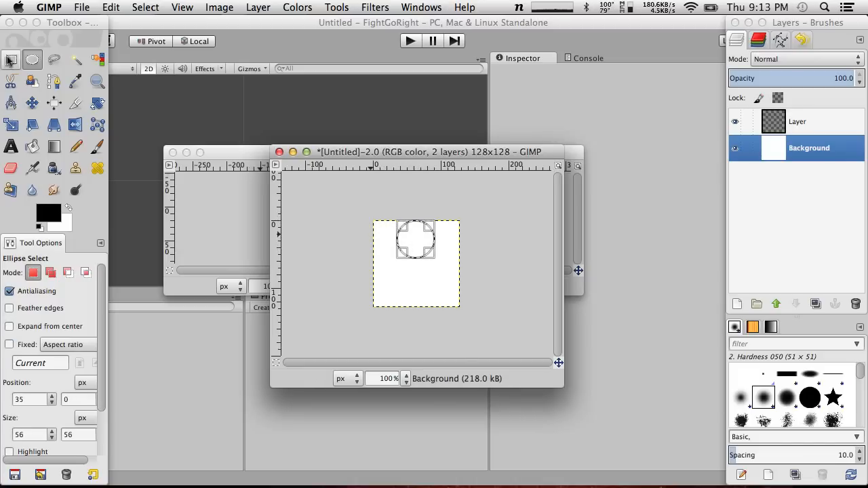
With the Pencil at brush size 14, draw the figure's torso as a short vertical black line in the canvas centre
click(75, 147)
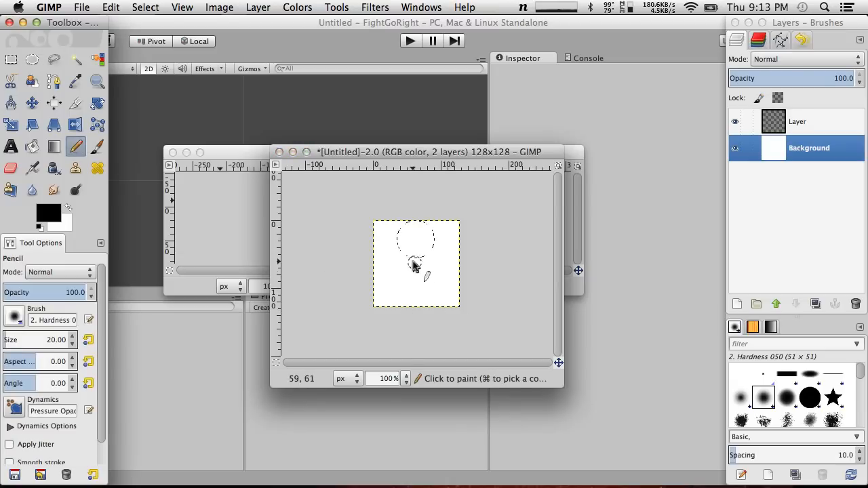
key(bracketleft)
key(bracketleft)
key(bracketleft)
key(bracketleft)
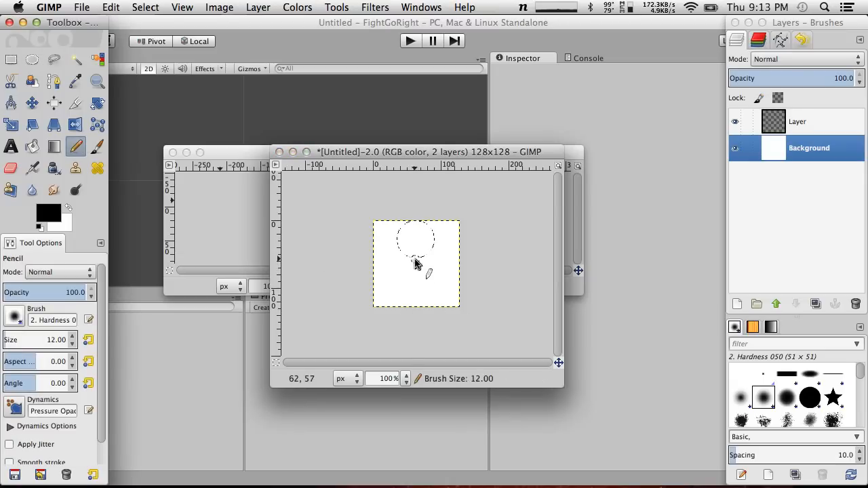
key(bracketright)
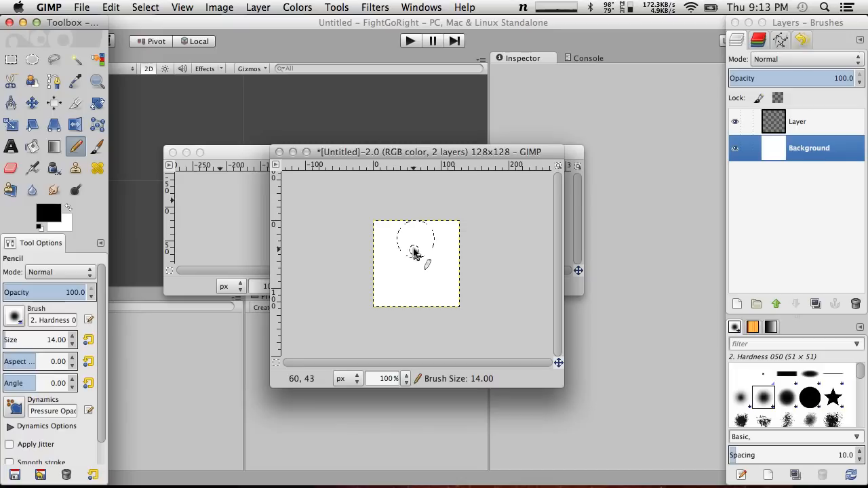
click(414, 250)
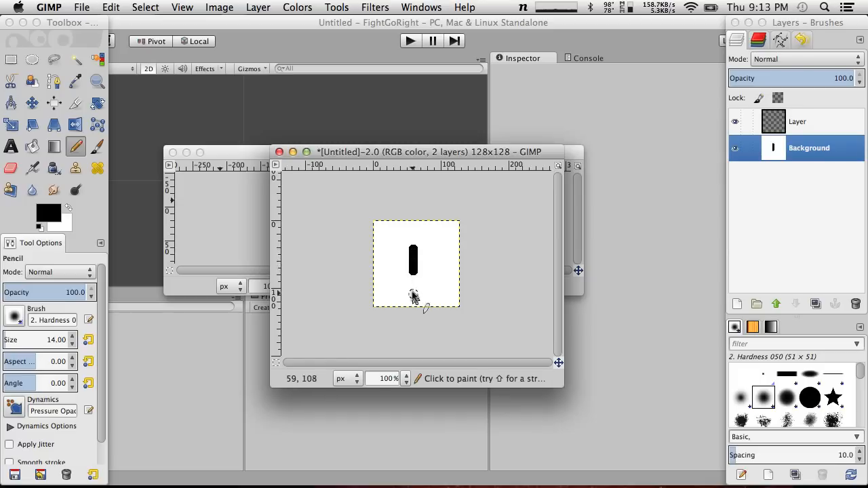
Try straight legs slanting outward from the torso's lower end, undoing each one
drag(412, 274, 396, 300)
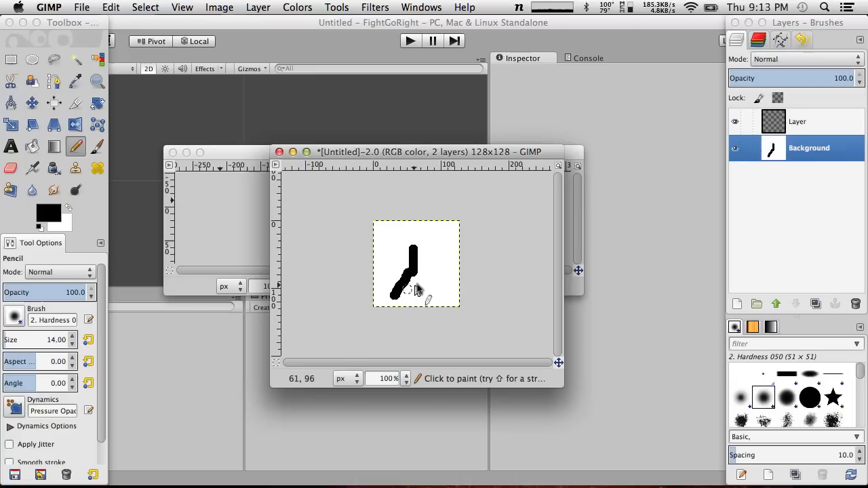
key(ctrl+z)
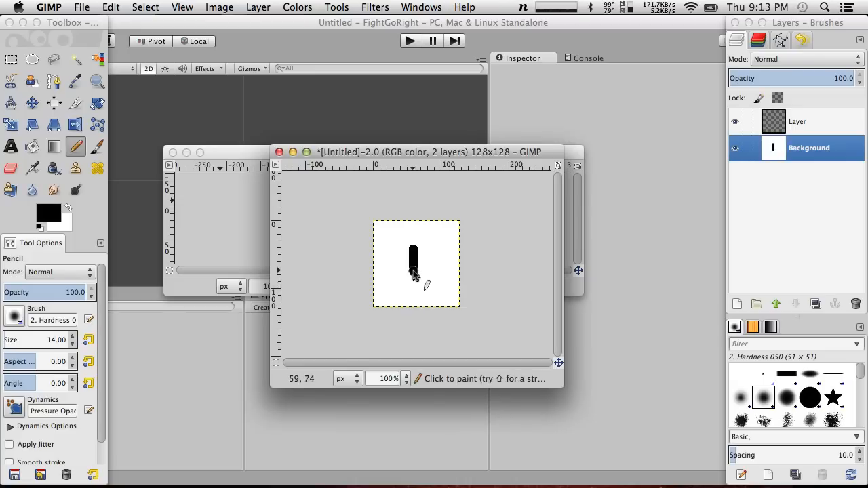
mouse_move(413, 274)
mouse_down()
mouse_move(414, 291)
mouse_move(429, 293)
mouse_up()
key(ctrl+z)
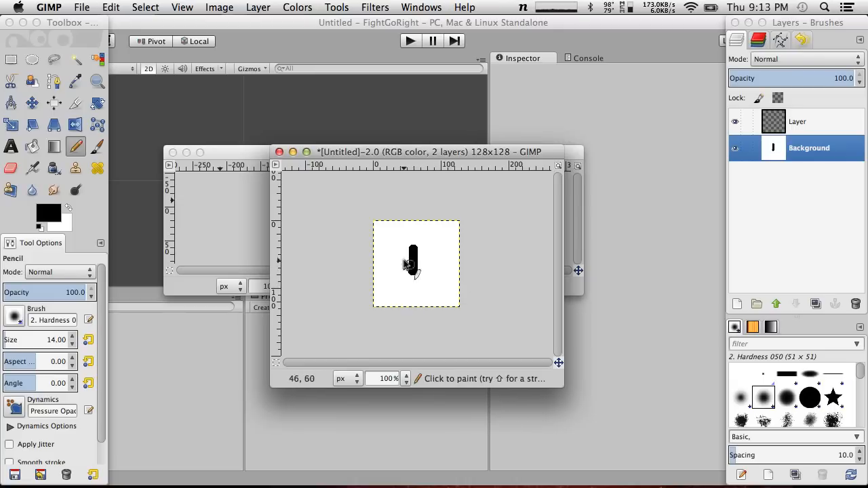
Draw two bent legs from the torso's lower end, each with a line outward to the knee and another down to the foot
shift+click(439, 278)
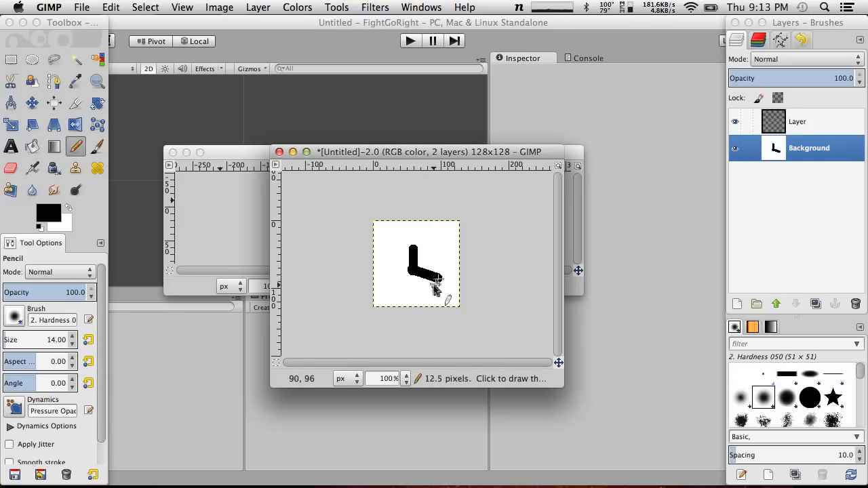
shift+click(440, 301)
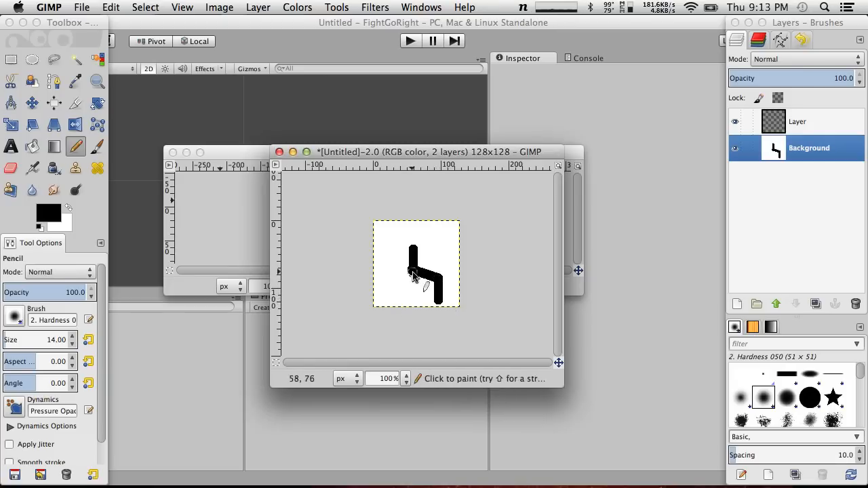
click(412, 273)
shift+click(385, 280)
shift+click(384, 300)
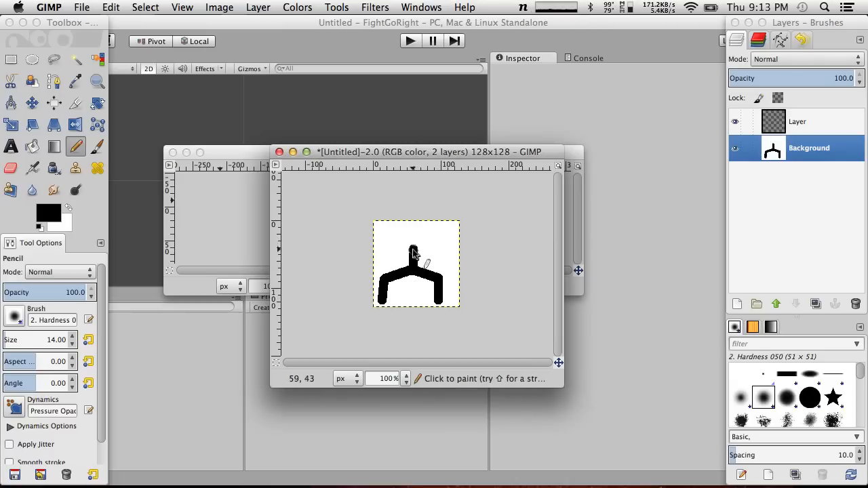
Draw two bent arms from the torso's upper end, each rising outward to the elbow and dropping down to the hand
shift+click(414, 248)
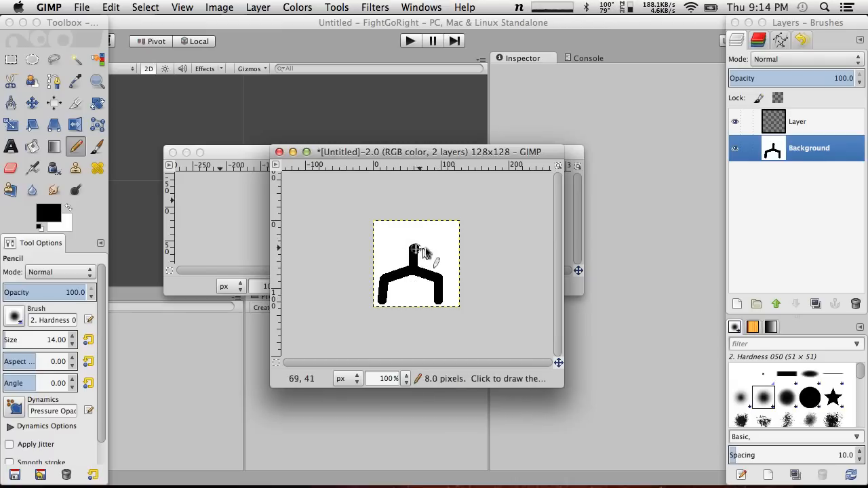
shift+click(439, 240)
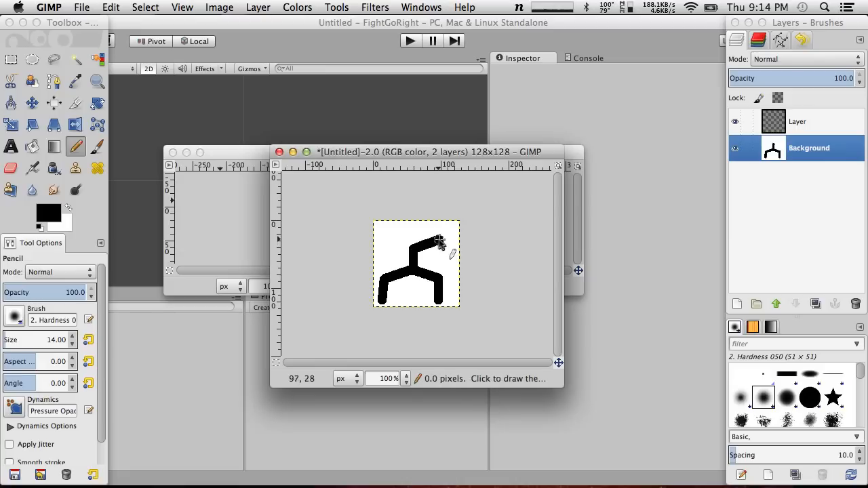
shift+click(454, 264)
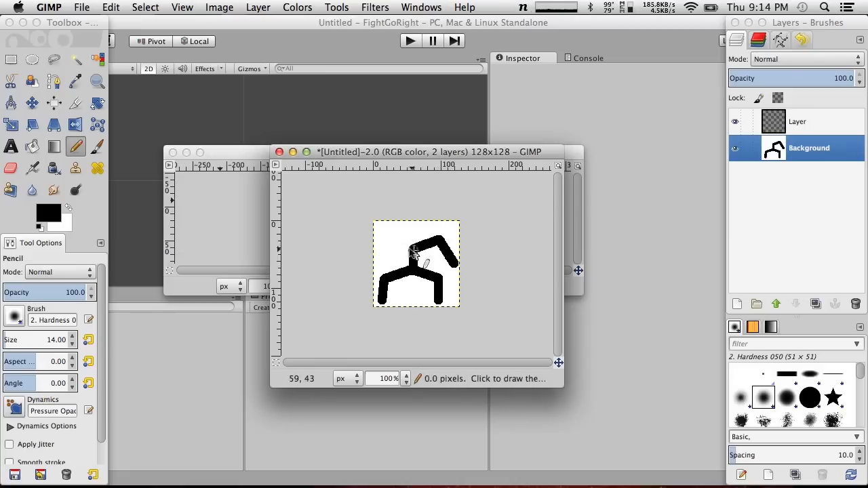
shift+click(384, 242)
shift+click(379, 261)
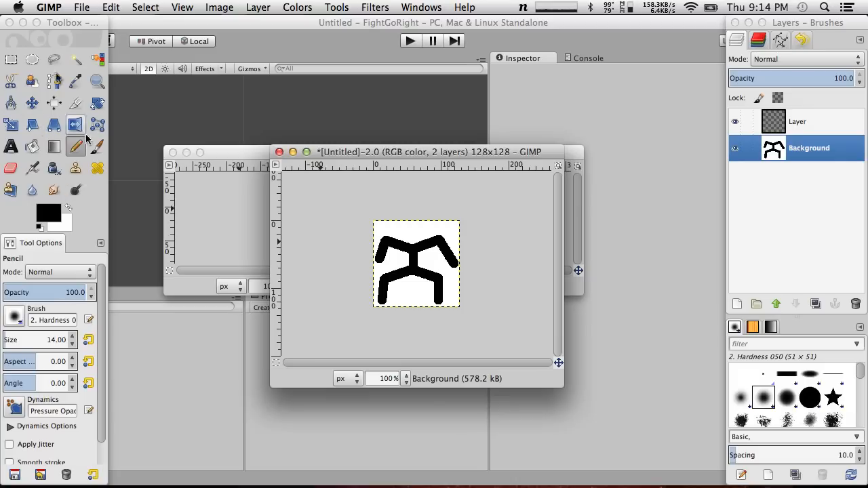
Enlarge the Pencil brush to size 34 and stamp a round black head just above the figure's shoulders
click(32, 60)
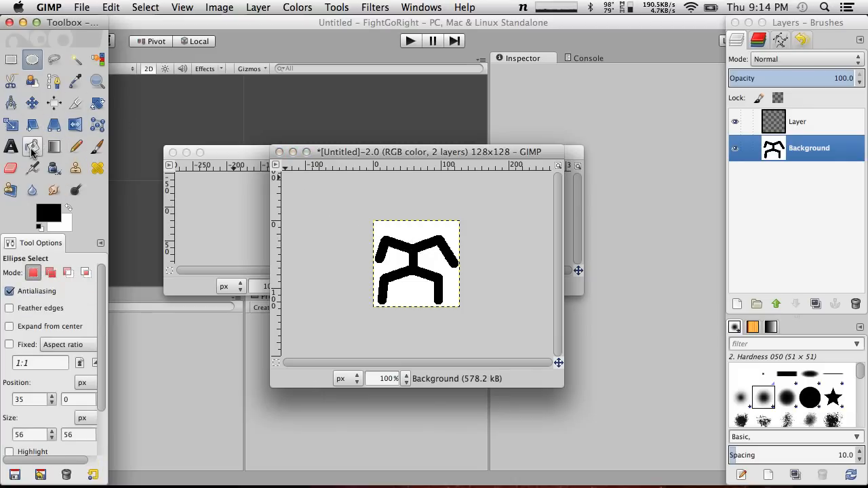
click(76, 146)
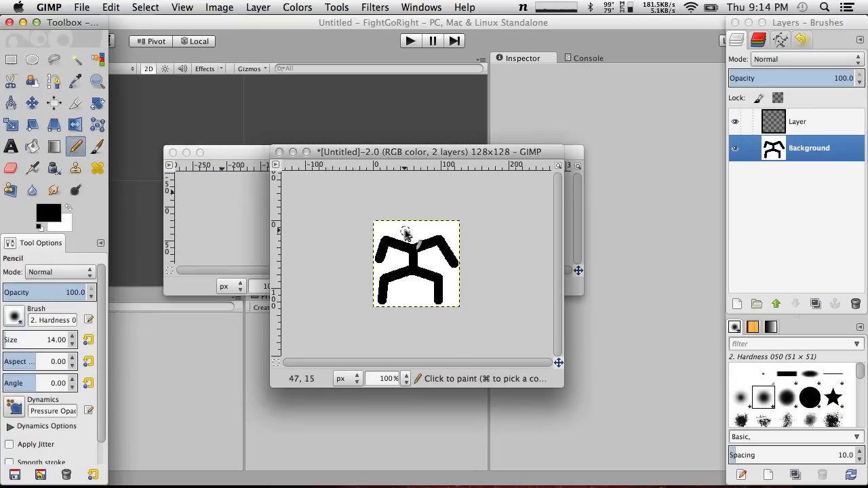
key(bracketright)
key(bracketright)
key(bracketright)
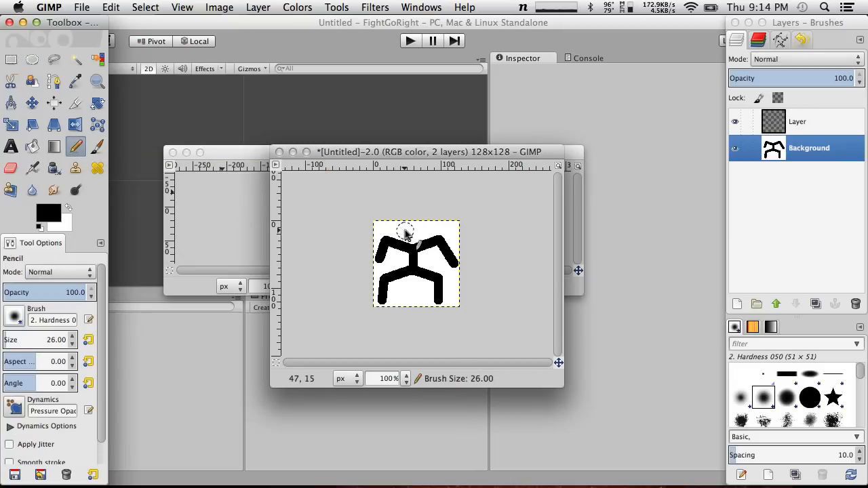
key(bracketright)
key(bracketright)
key(bracketright)
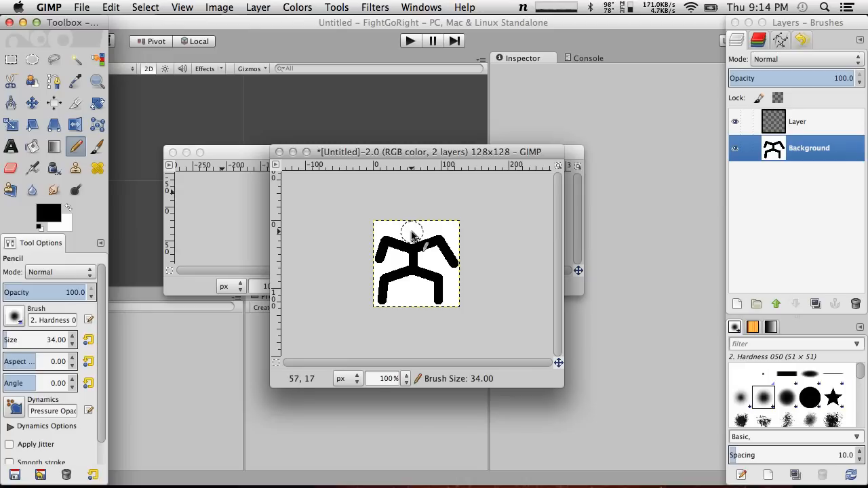
click(412, 234)
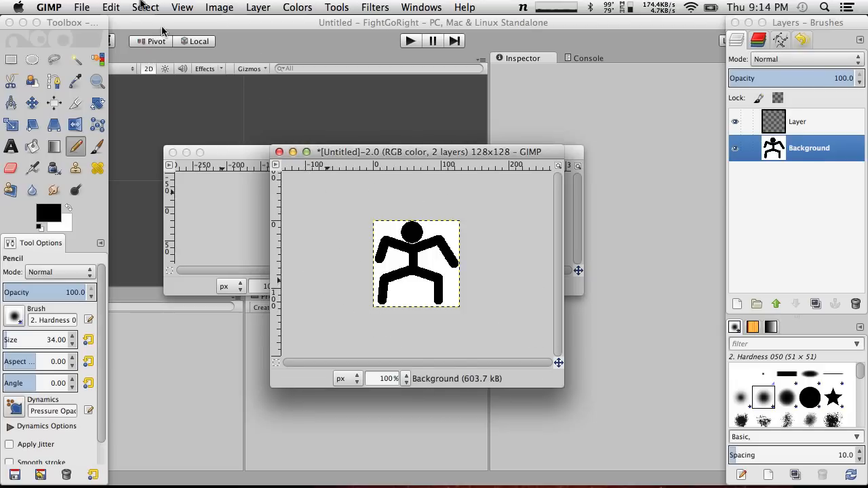
click(94, 6)
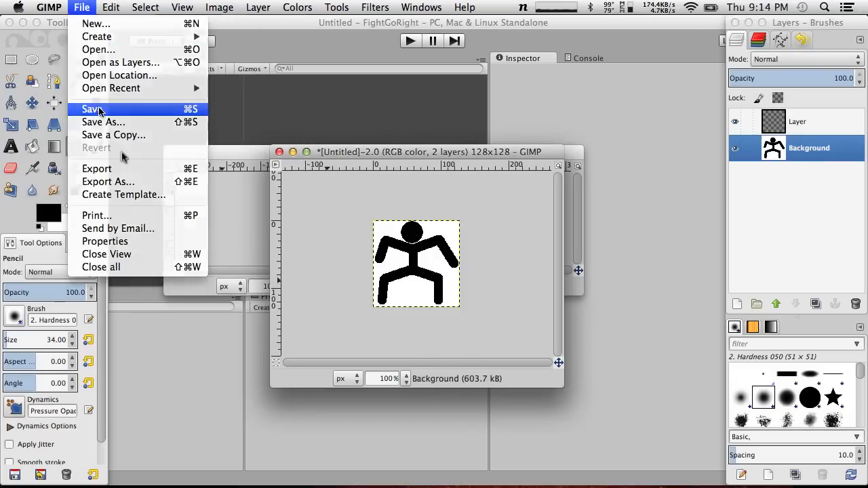
click(99, 109)
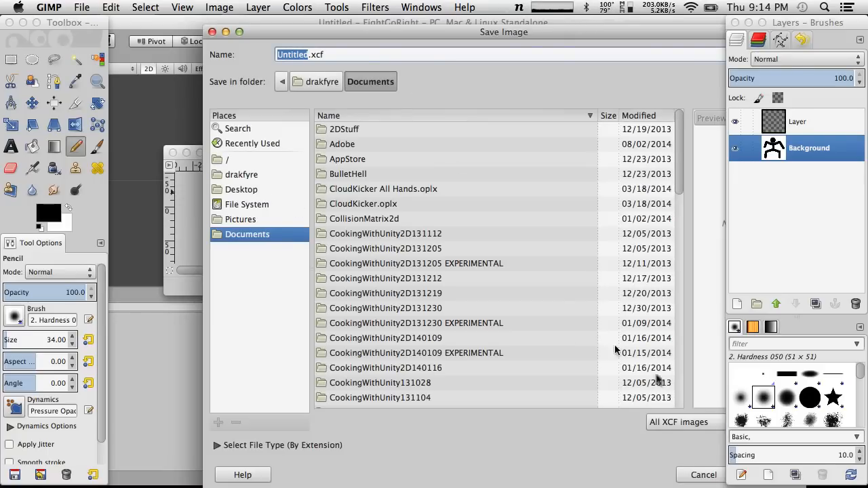
click(81, 6)
click(84, 6)
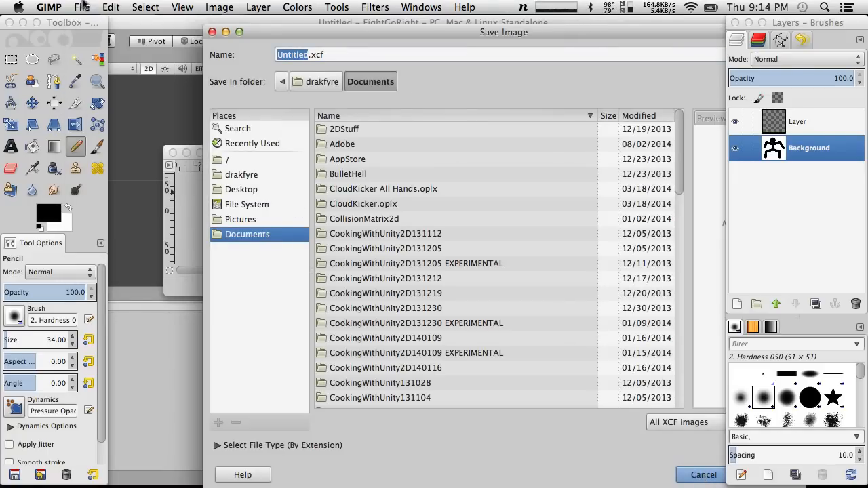
click(703, 474)
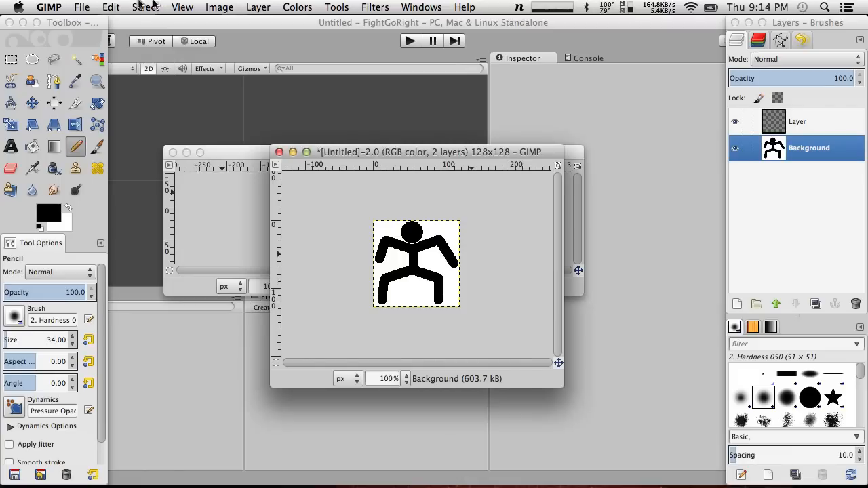
Export the drawing to the Desktop folder as HorribleStickManKillMeNow.png with the default PNG options
click(81, 7)
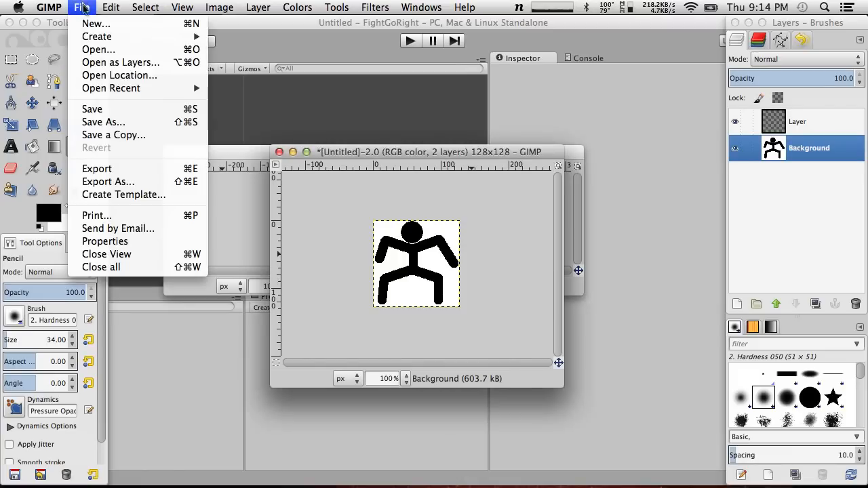
click(130, 170)
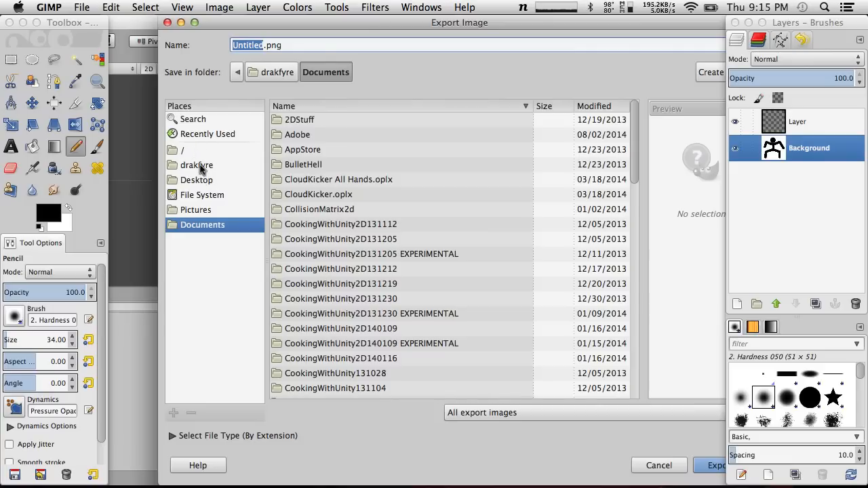
click(211, 181)
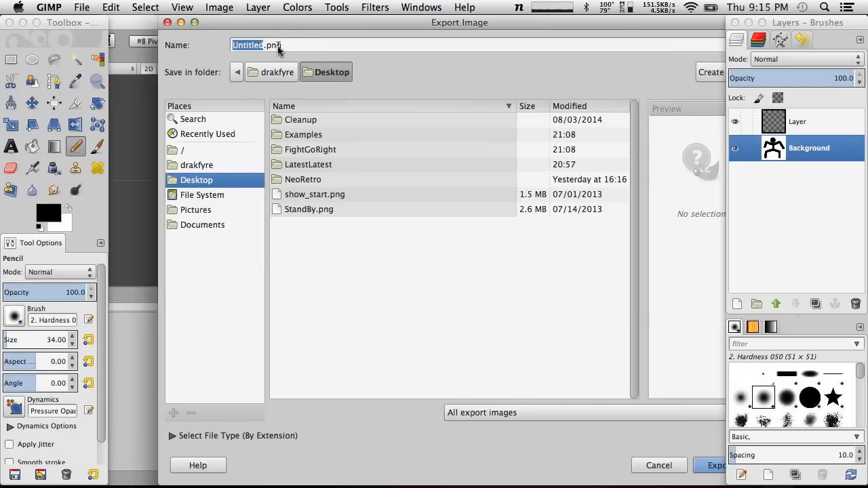
text(Ho)
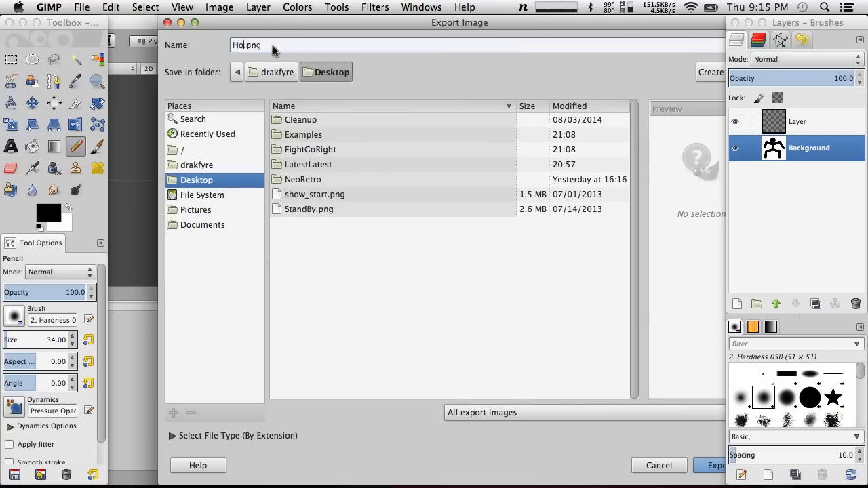
text(rribleStickManKillm)
key(BackSpace)
text(MeNow)
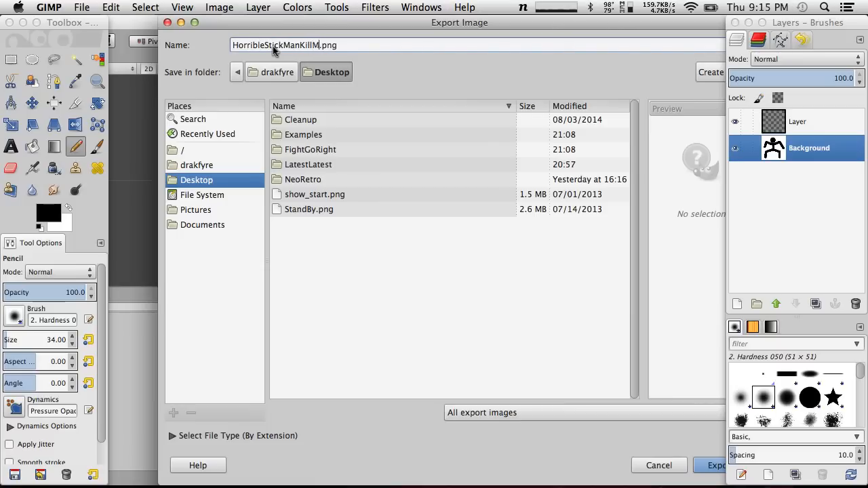
key(Return)
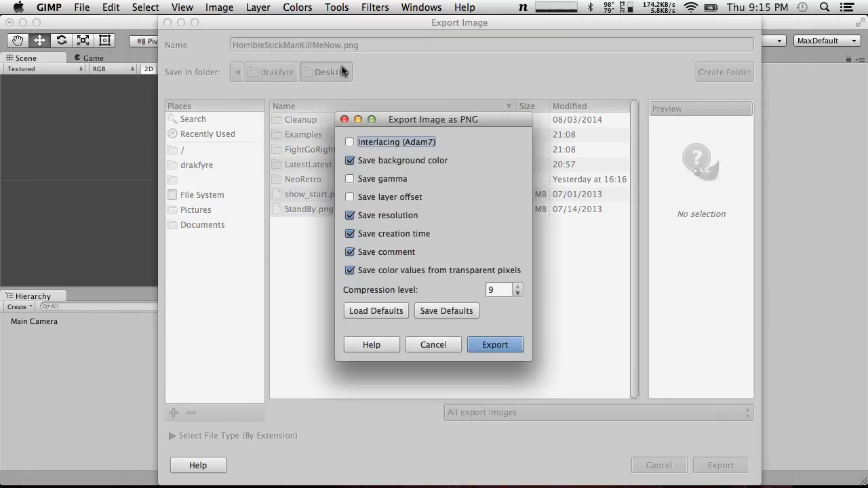
click(502, 346)
Import the exported HorribleStickManKillMeNow.png from the desktop into the Unity project's assets and select it
key(F11)
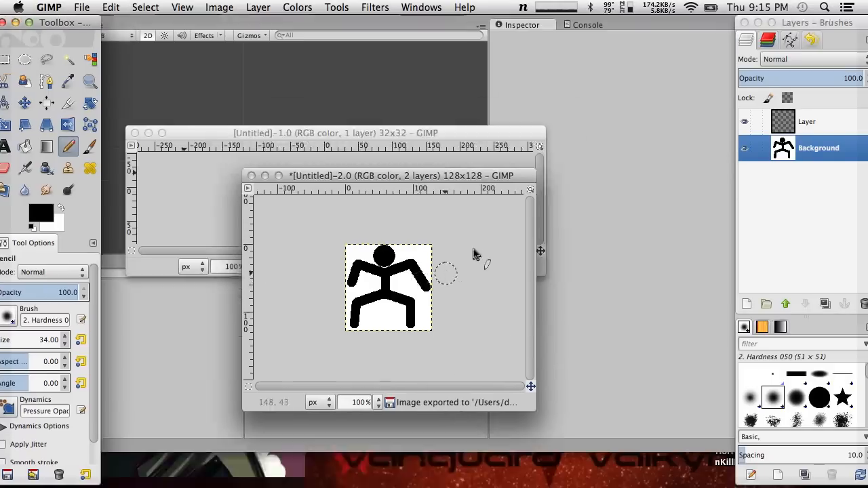
key(F11)
drag(743, 432, 359, 443)
click(358, 444)
click(262, 323)
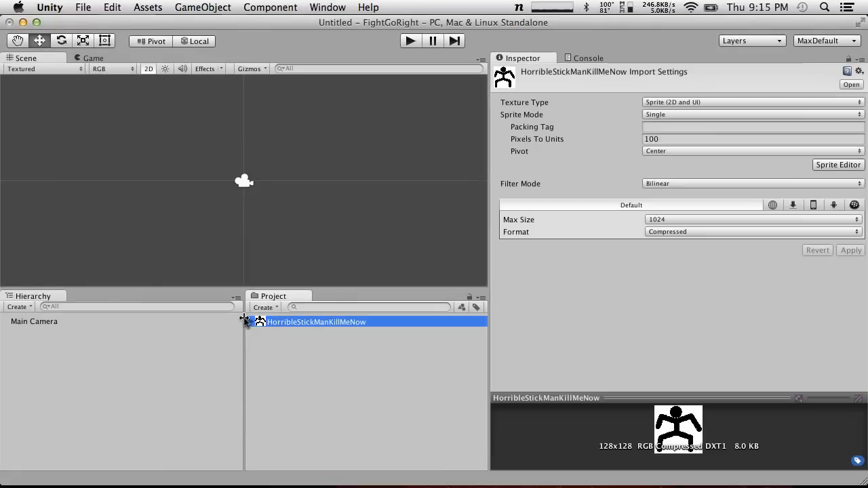
Expand the stick-man asset, examine its sprite and pivot choices in the Sprite Editor, and close the editor
click(250, 323)
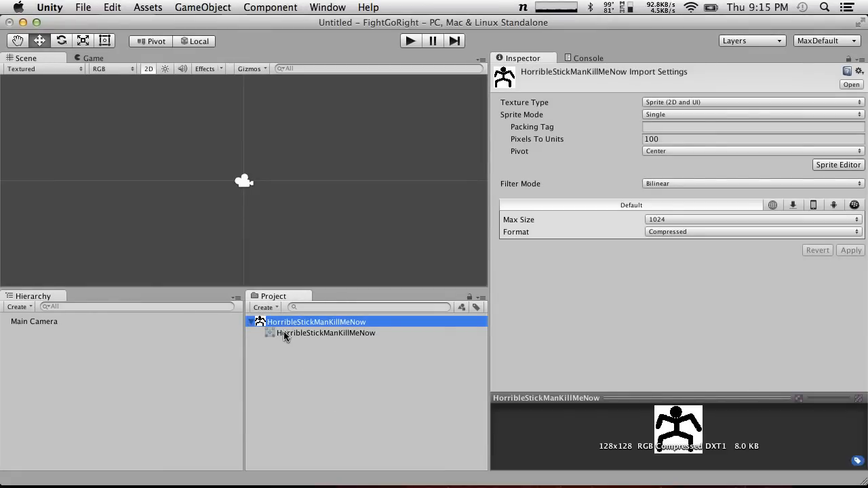
click(847, 167)
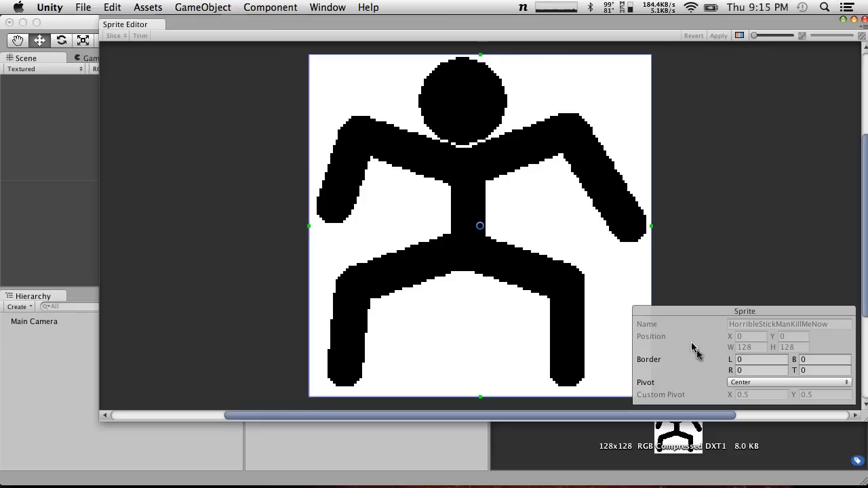
click(747, 381)
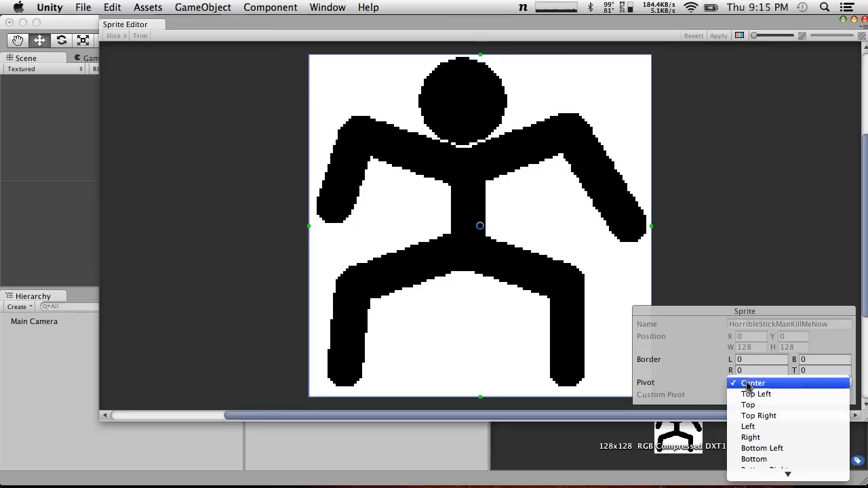
click(713, 316)
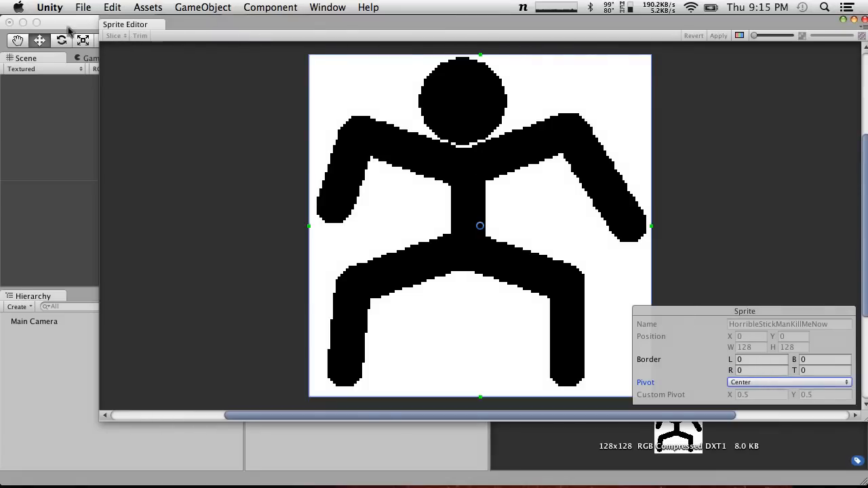
click(863, 26)
click(863, 23)
click(864, 19)
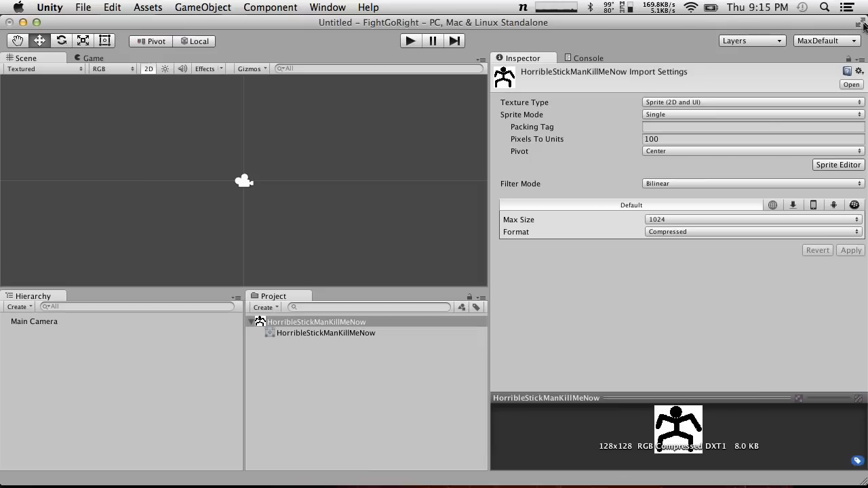
Set the stick-man texture's Sprite Mode to Multiple and reopen it in the Sprite Editor
click(710, 115)
click(712, 127)
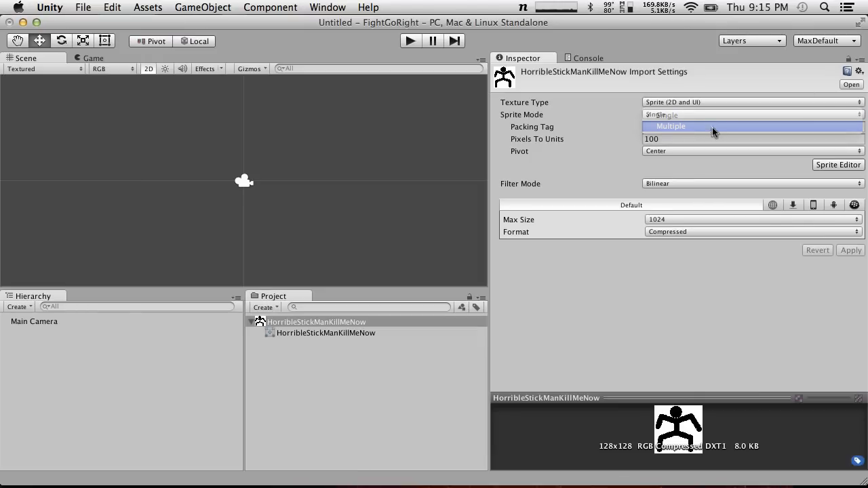
click(838, 153)
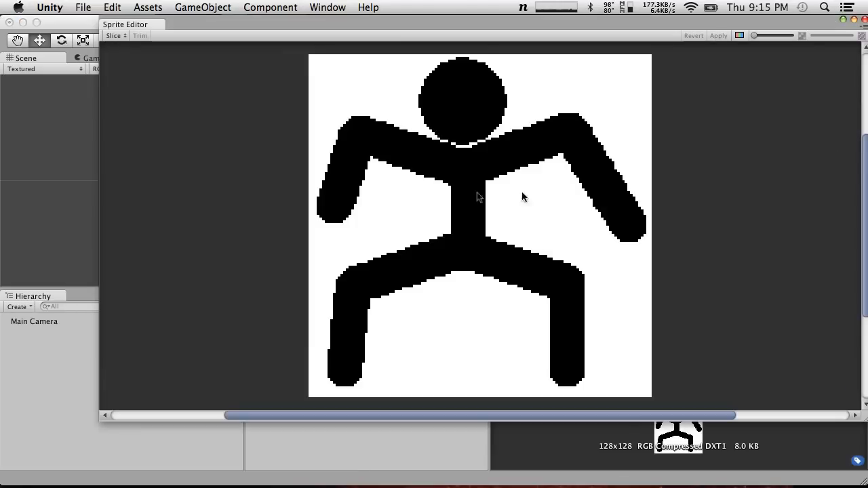
Look over the Sprite Editor's slicing options, including the available slice types, without slicing
click(114, 36)
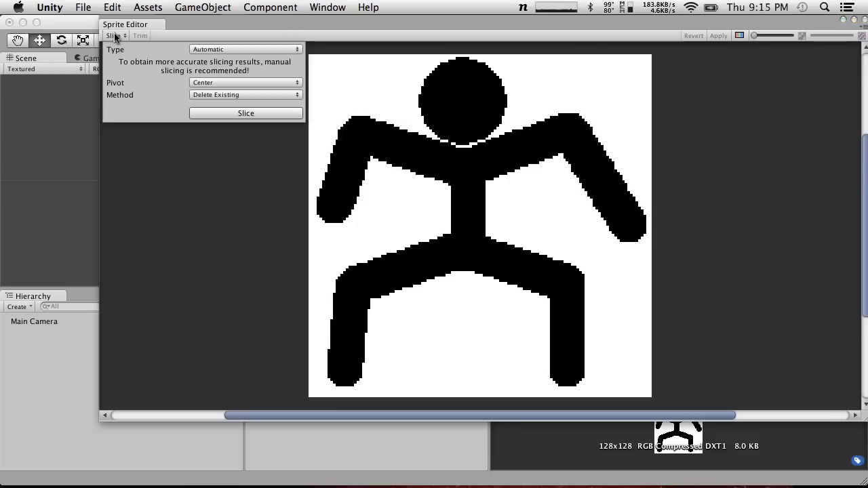
click(214, 50)
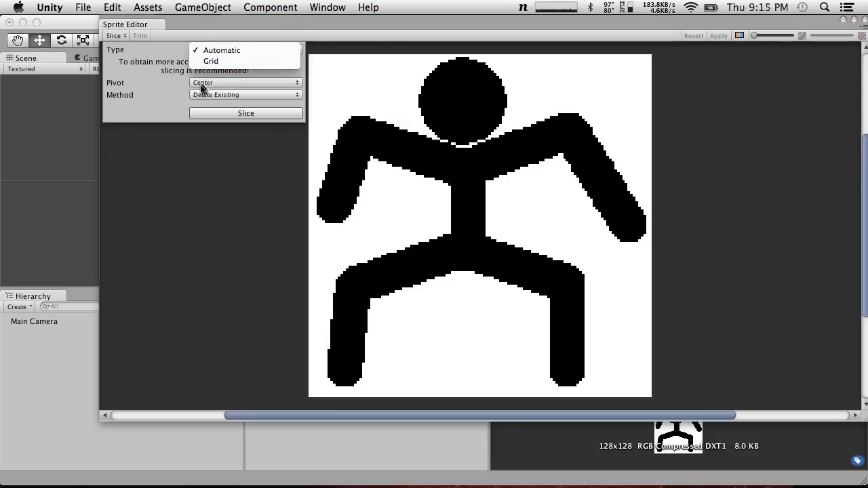
click(153, 90)
click(175, 141)
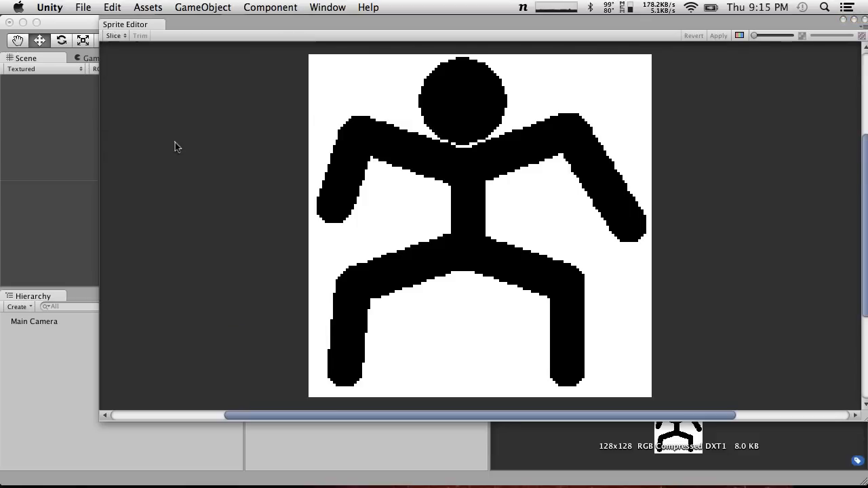
Try to outline the head with a 53 by 40 sprite rectangle and shrink it, undoing the rectangles
drag(346, 89, 487, 196)
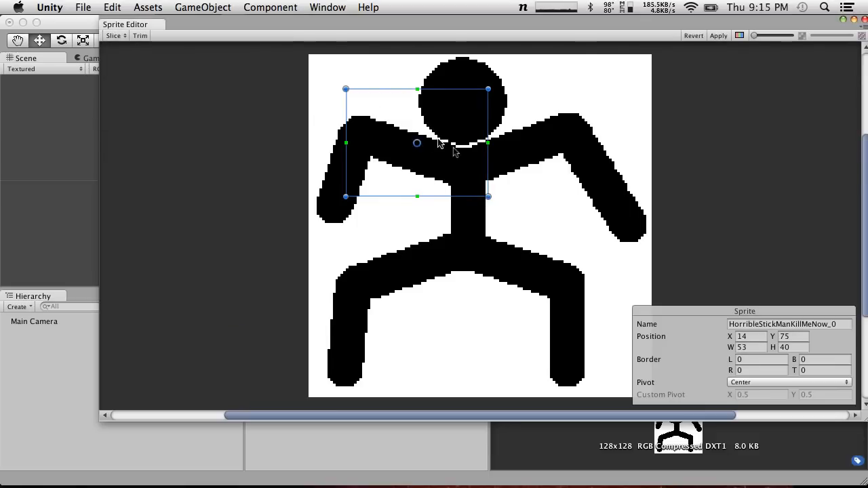
drag(445, 108, 485, 79)
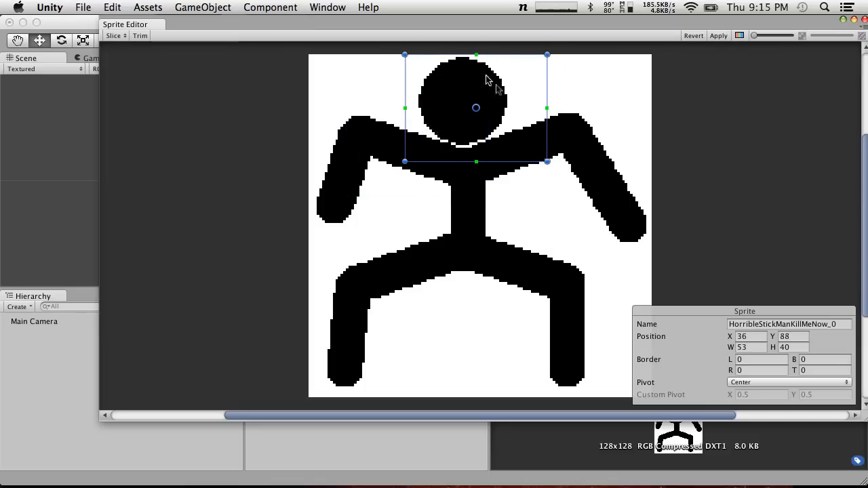
drag(549, 162, 509, 118)
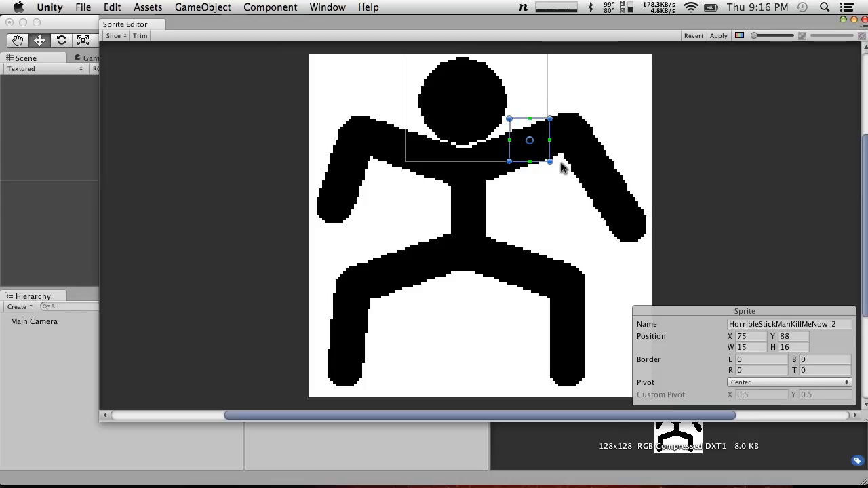
click(563, 168)
key(super+z)
key(super+z)
key(super+z)
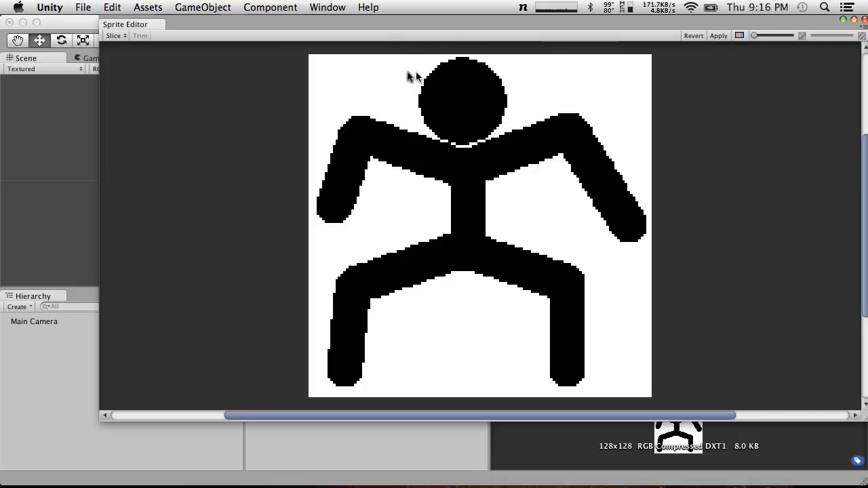
Define a sprite rectangle tightly around the head, 34 by 34 pixels at X 41, Y 94
drag(373, 100, 460, 163)
drag(424, 125, 478, 56)
drag(509, 122, 512, 152)
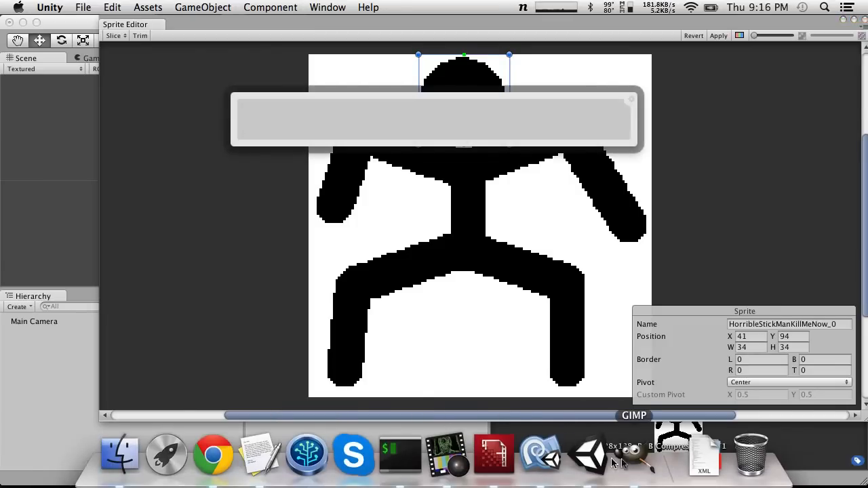
Switch to GIMP with the stick-figure image and look over its file commands
click(631, 461)
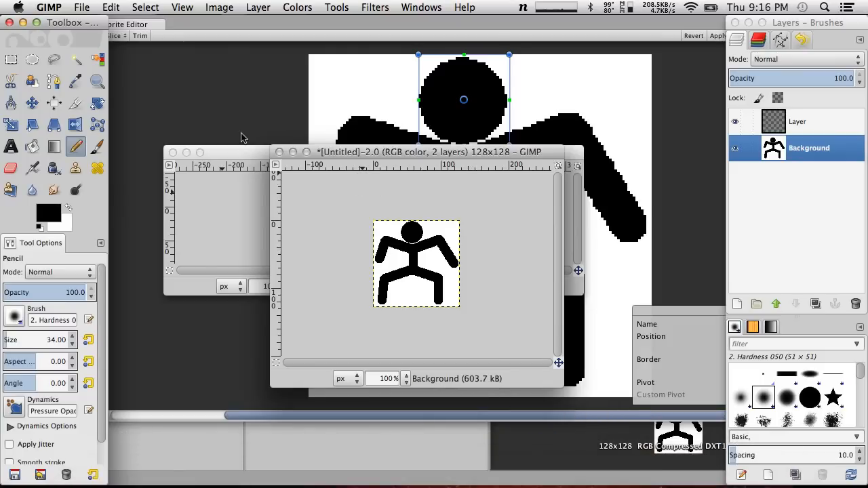
click(111, 7)
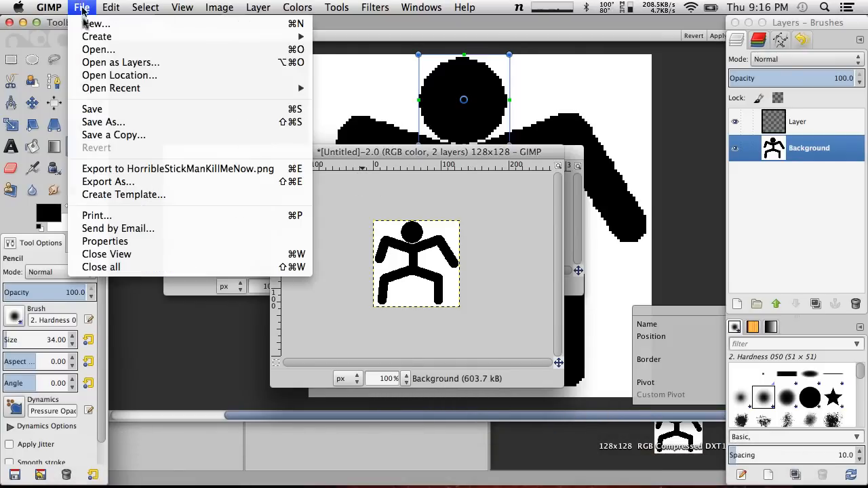
click(157, 381)
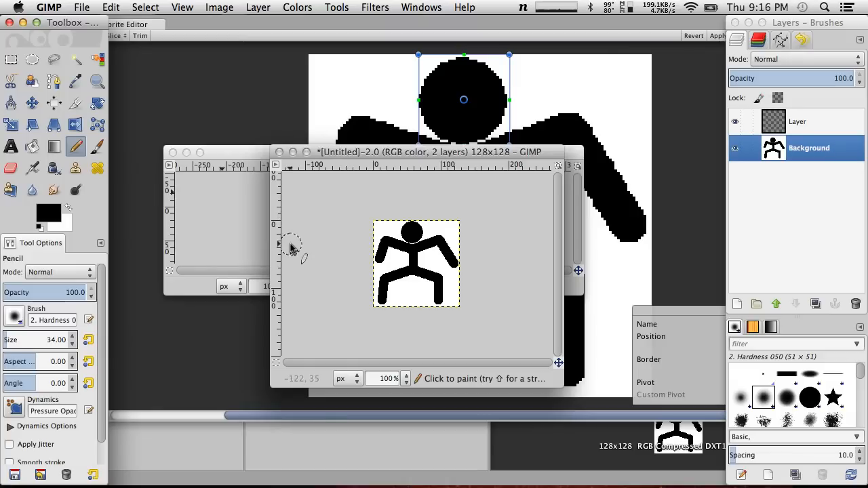
Enlarge the stick-figure image window and arrange it so that the blank 32×32 image is uncovered as well
click(382, 249)
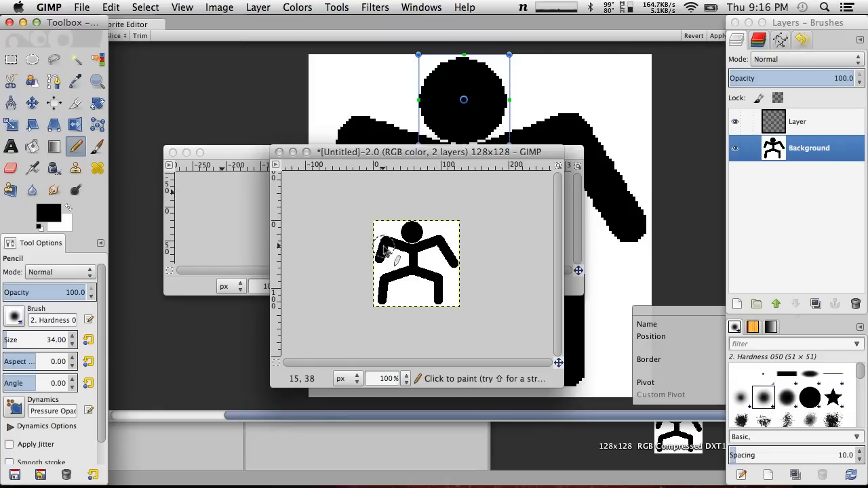
drag(557, 373, 601, 423)
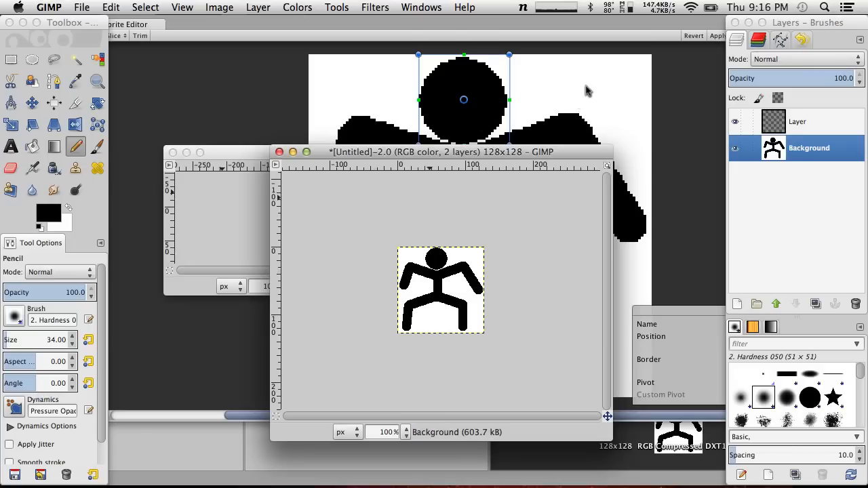
drag(509, 156, 431, 57)
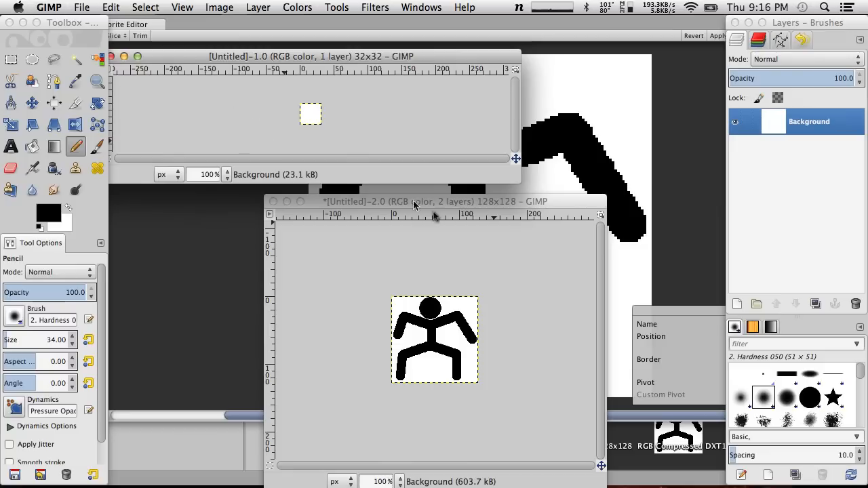
Create a new image with the default settings, and move the blank 32×32 image window to the middle of the screen
click(81, 7)
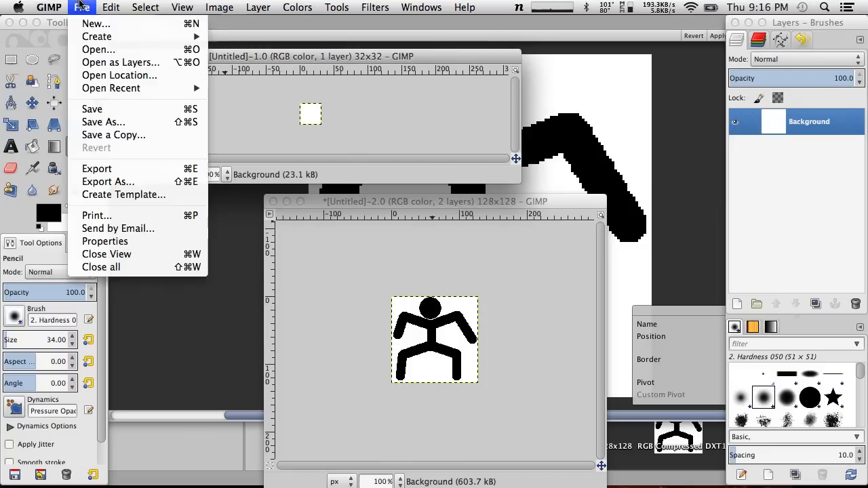
click(120, 23)
click(430, 266)
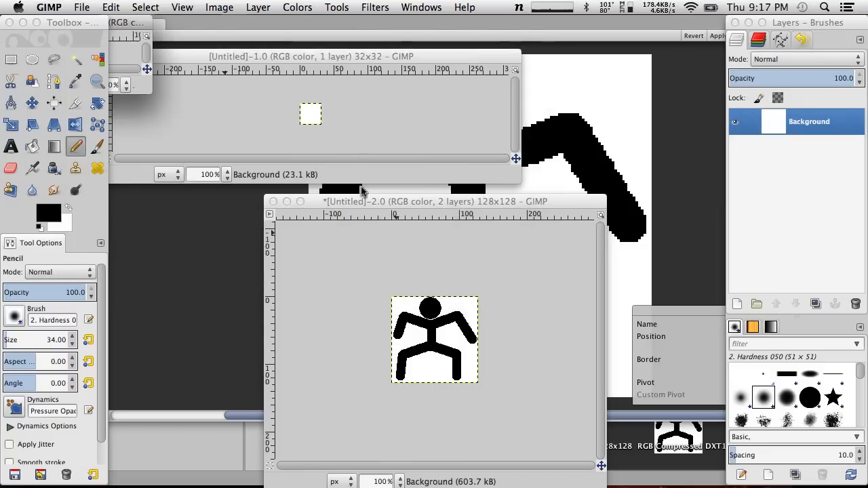
drag(244, 56, 368, 167)
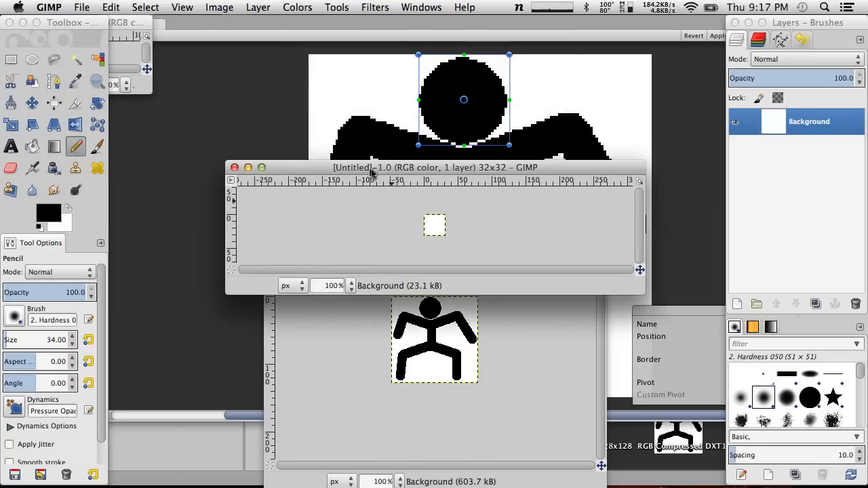
Try stamping a black head circle on the 32×32 image with the Pencil at brush sizes 34, 31 and 30, undoing each stamp
click(434, 228)
key(super+z)
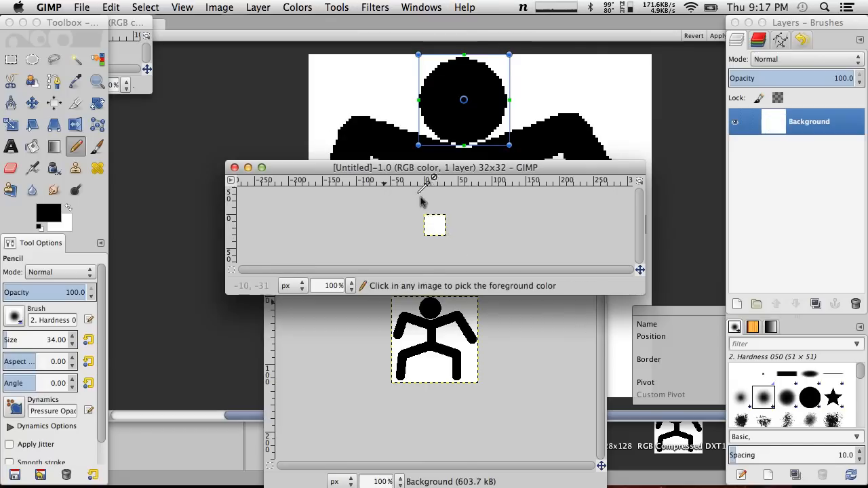
key(bracketleft)
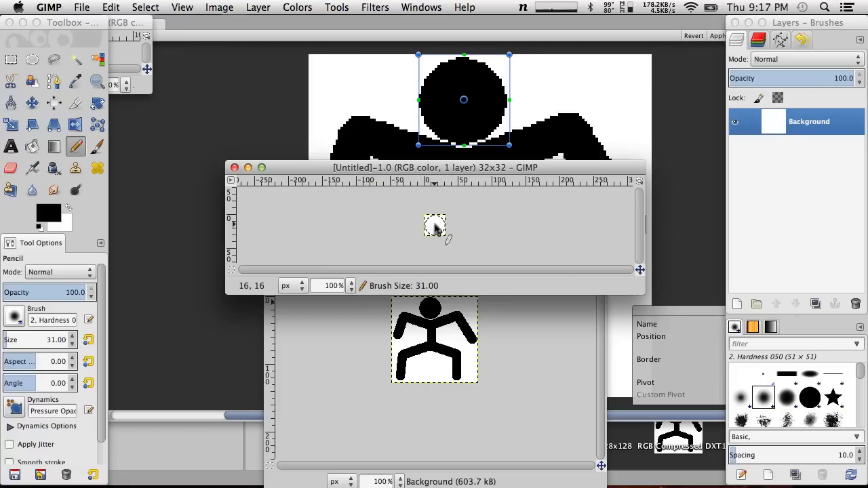
click(434, 228)
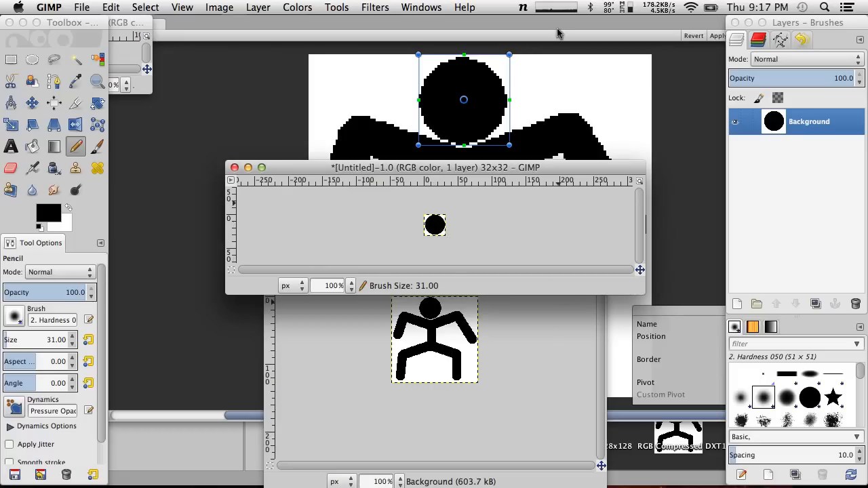
key(super+z)
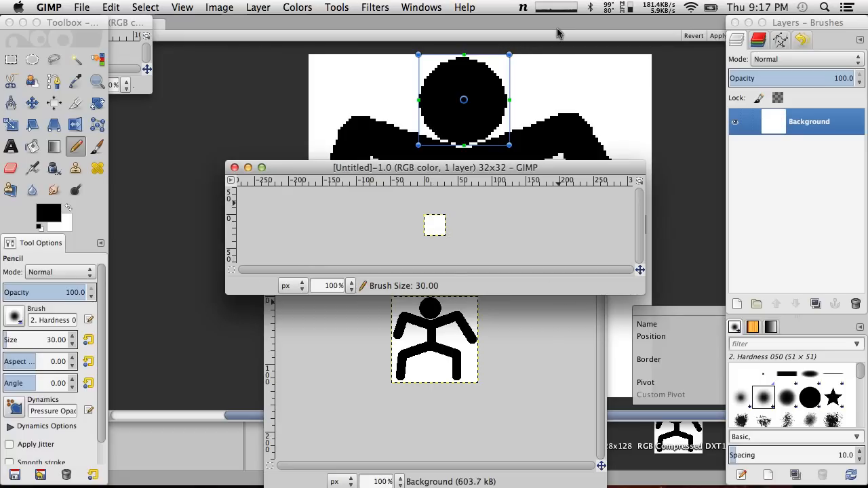
click(435, 228)
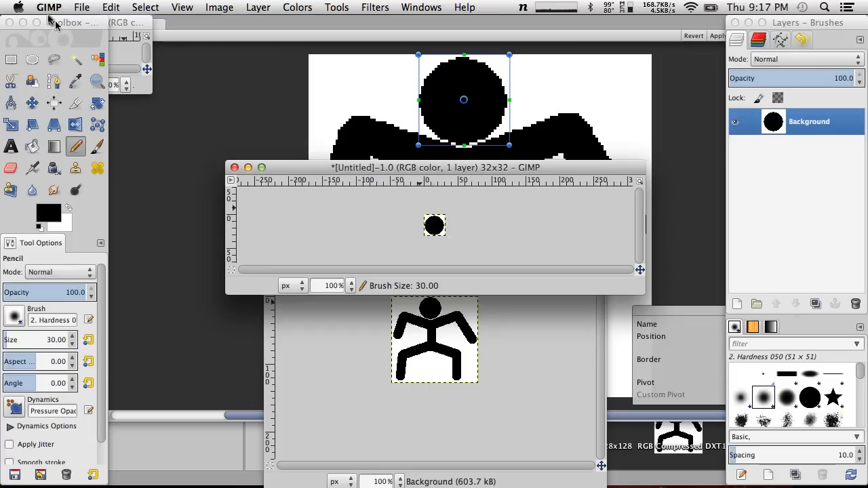
click(111, 7)
click(129, 21)
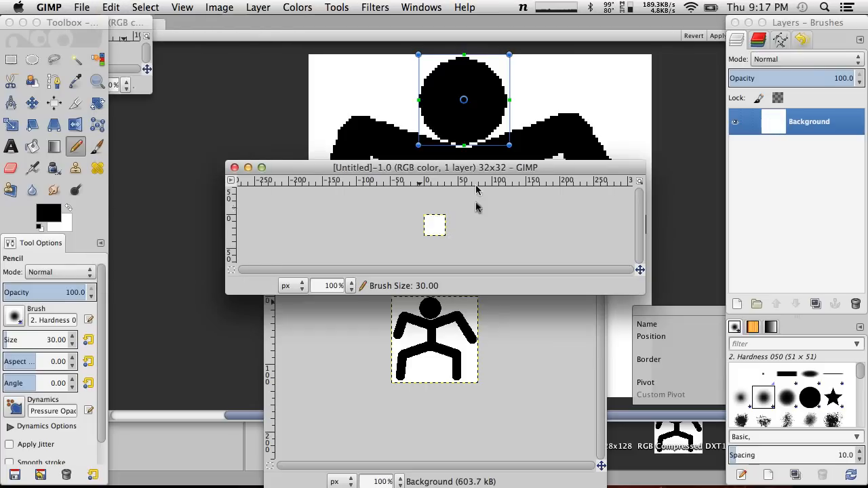
click(435, 229)
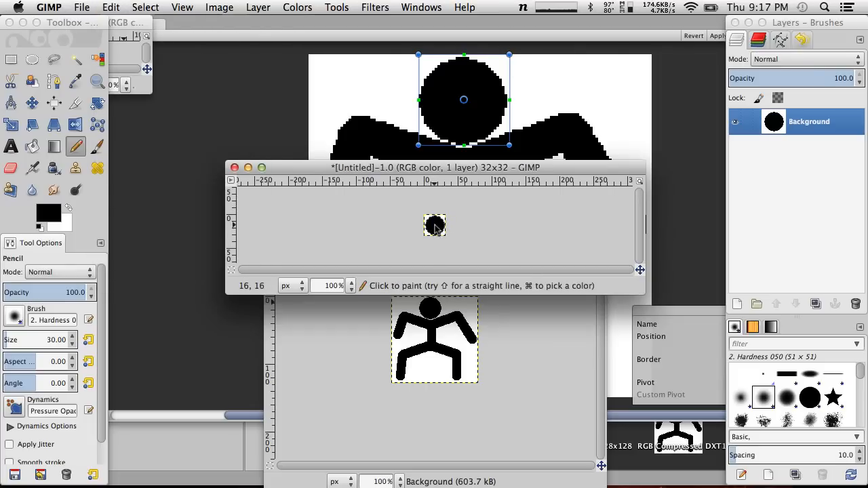
key(super+z)
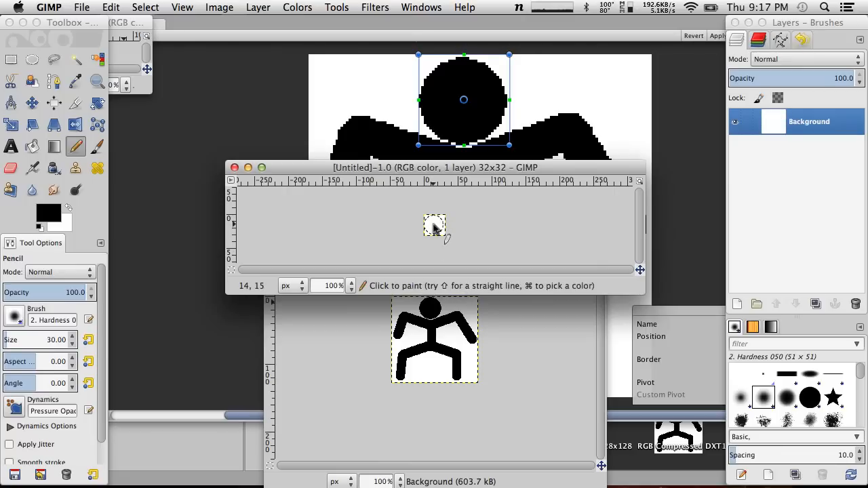
Try stamping a black head circle on the 32×32 image at 400% zoom with Pencil brush size 28, and undo it
click(351, 286)
click(339, 328)
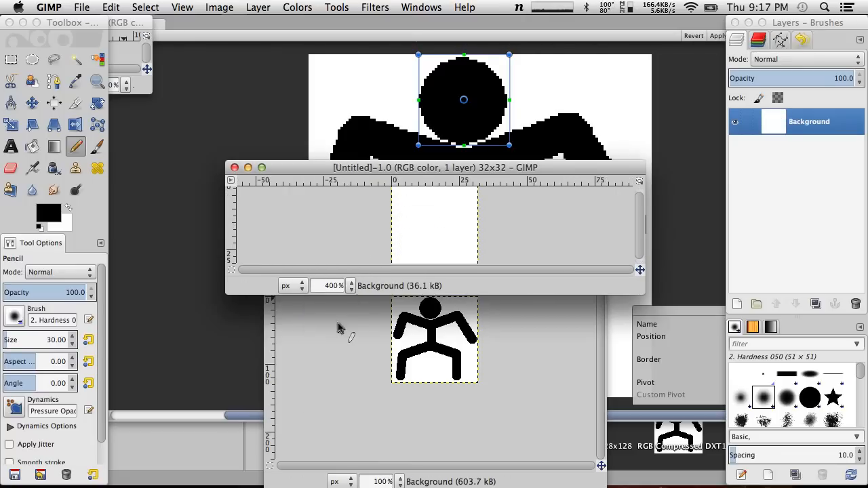
drag(614, 296, 613, 395)
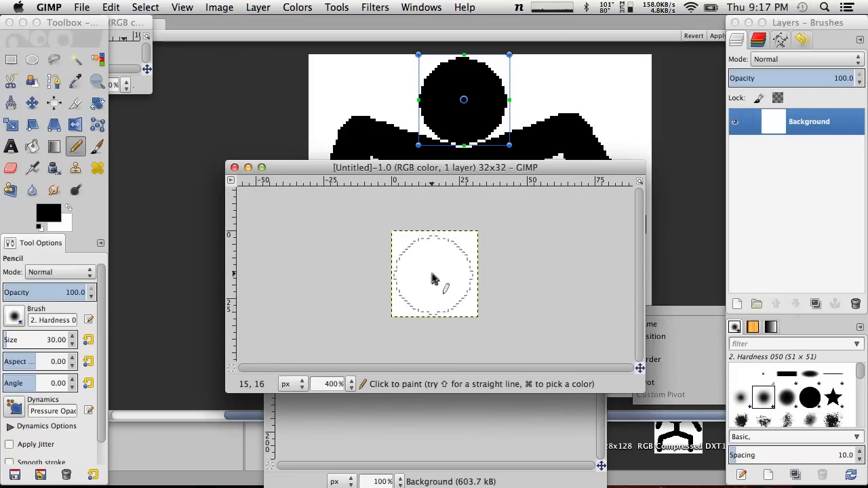
key(bracketright)
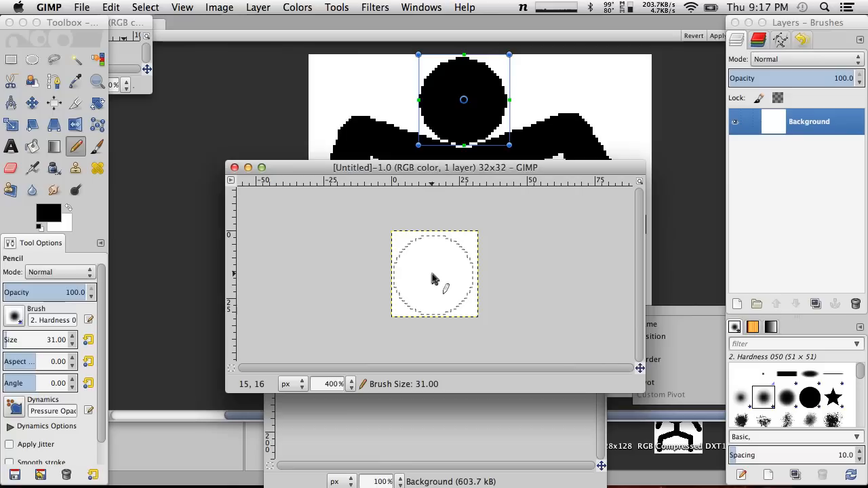
key(bracketright)
key(bracketright)
key(bracketright)
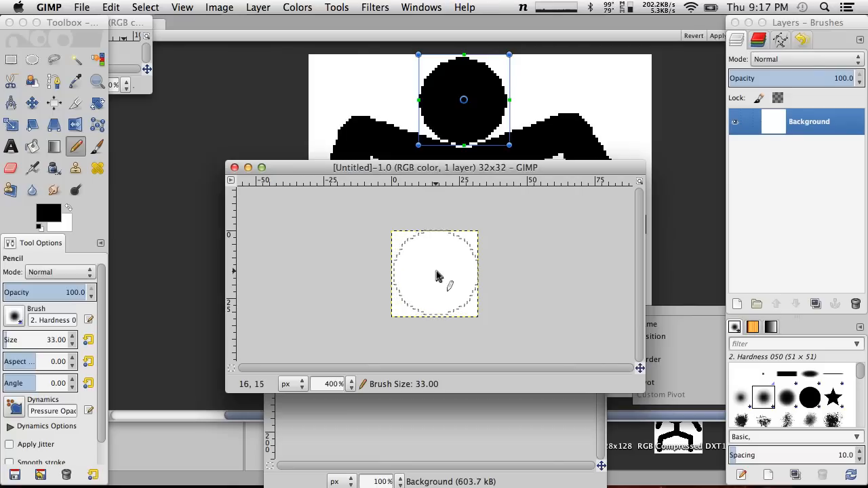
key(bracketleft)
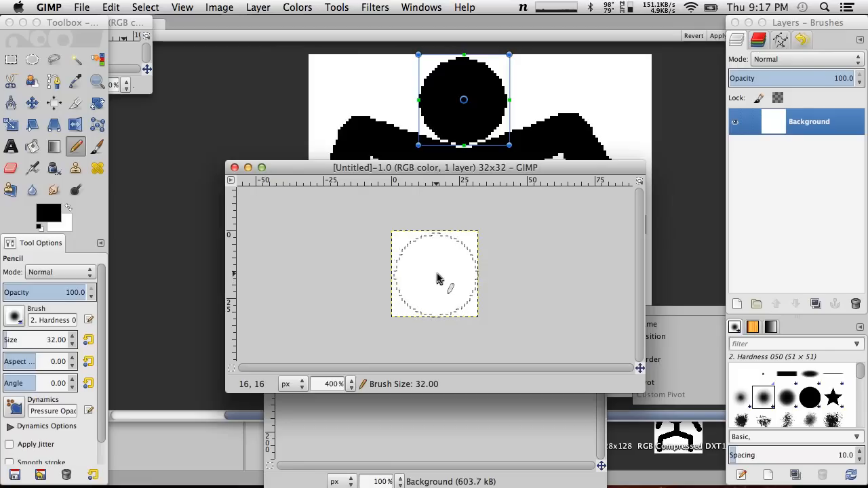
key(bracketleft)
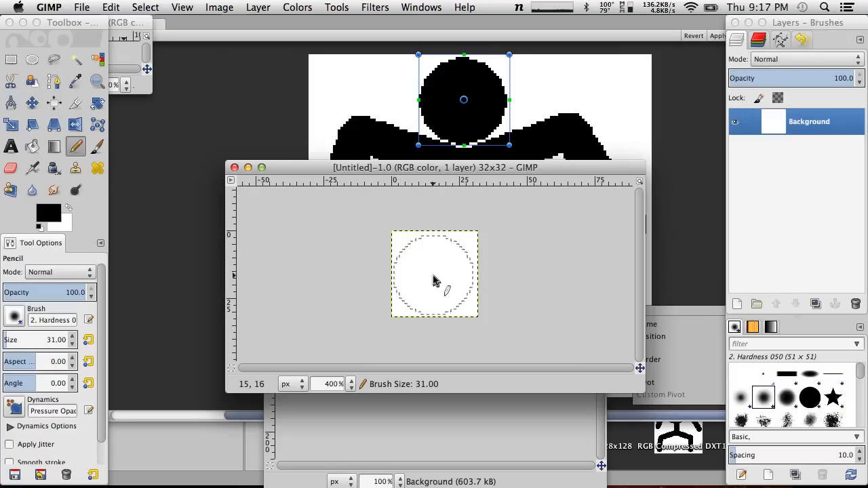
key(bracketleft)
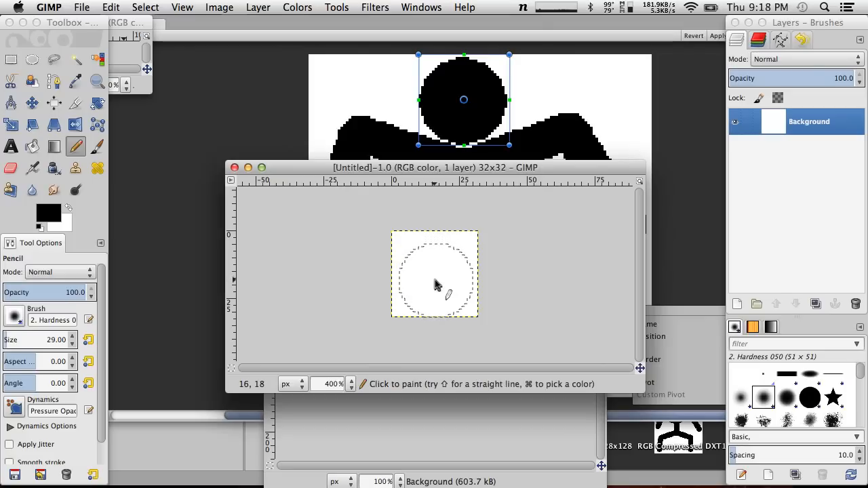
key(bracketleft)
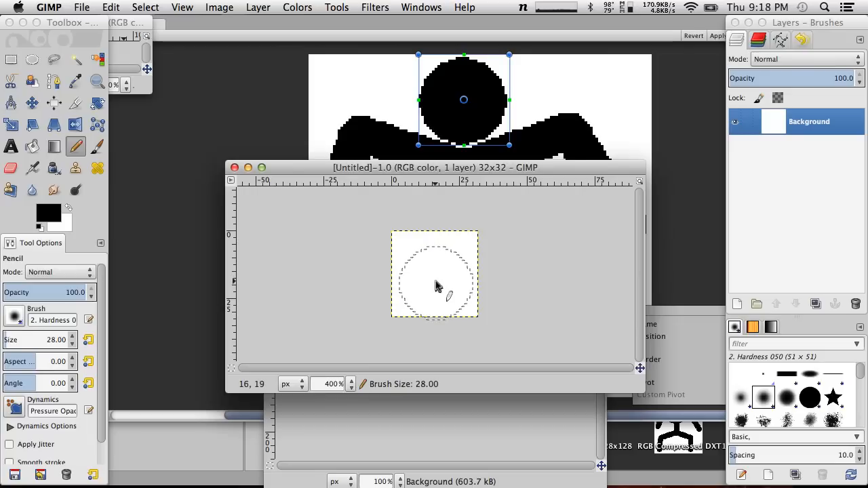
click(434, 284)
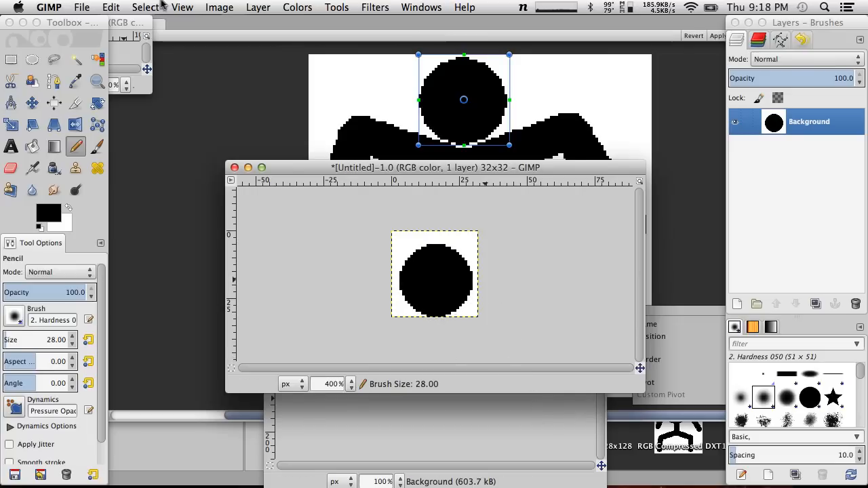
click(80, 6)
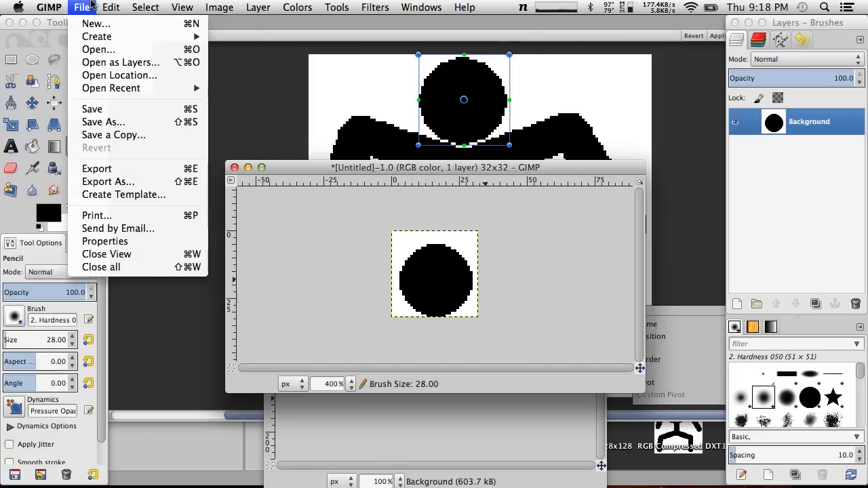
click(80, 5)
key(super+z)
Select a 32 by 32 pixel circle at position 0, 0 of the 32×32 image and activate Bucket Fill
click(31, 60)
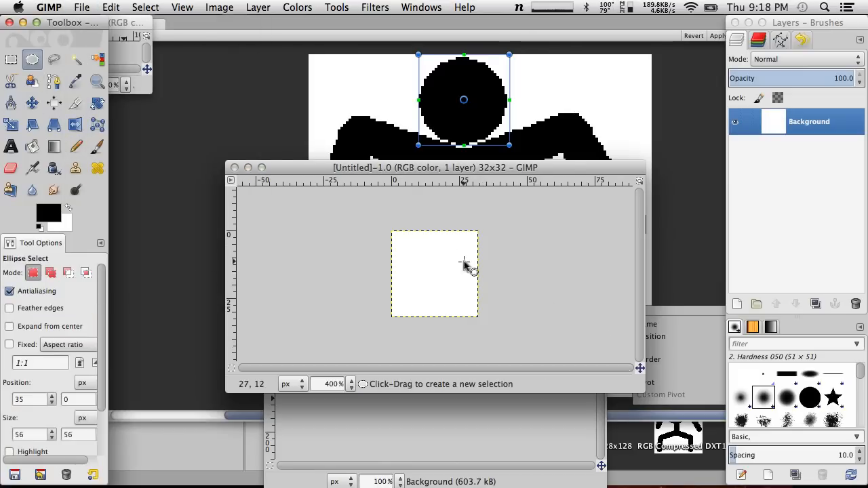
drag(394, 230, 479, 319)
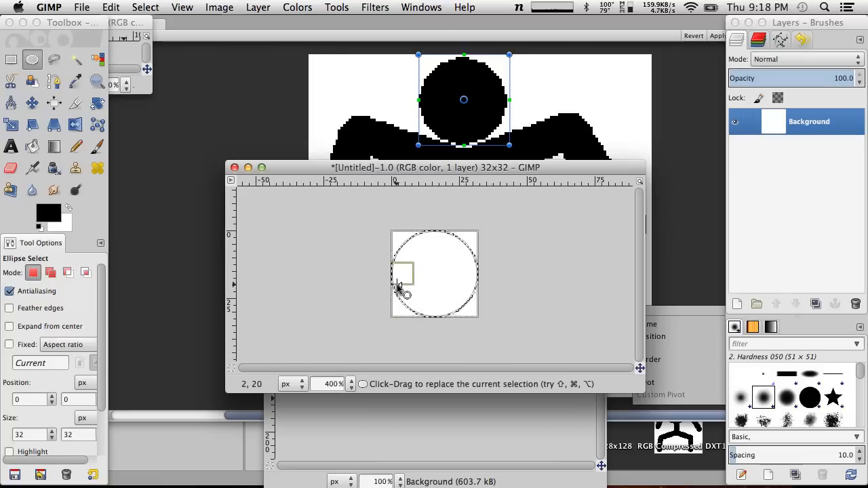
click(32, 146)
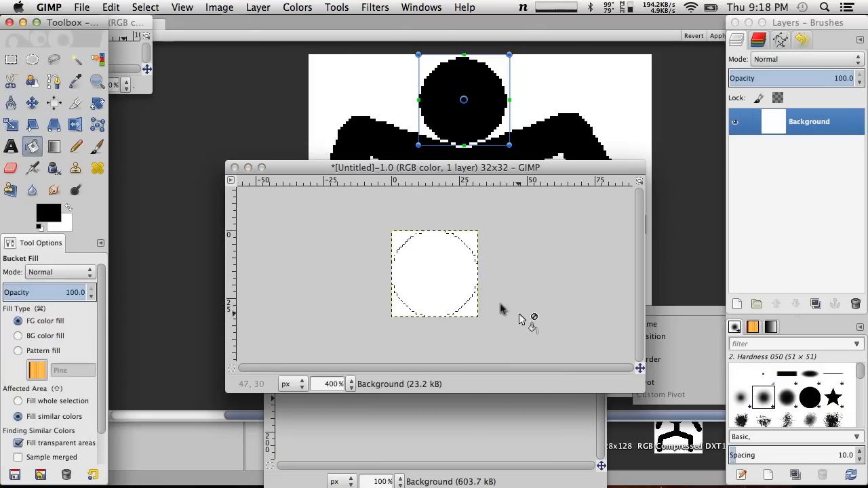
Try filling the circular selection with black directly on the Background layer, and undo the fill
click(437, 269)
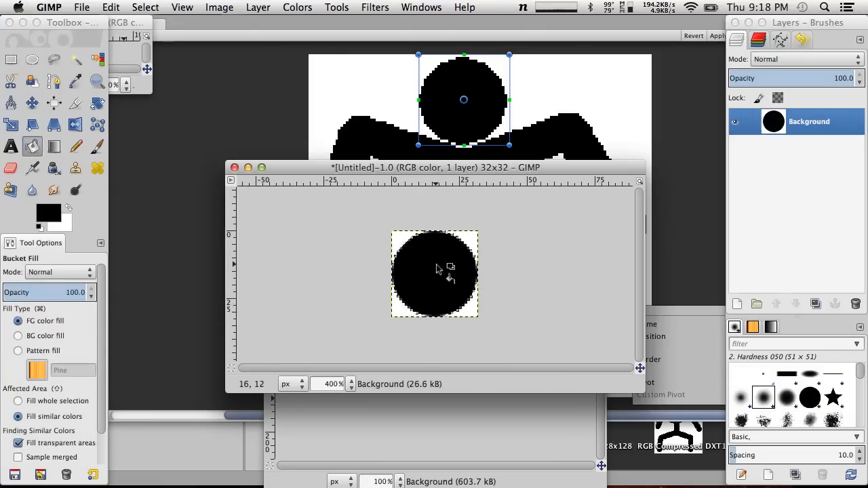
shift+click(349, 306)
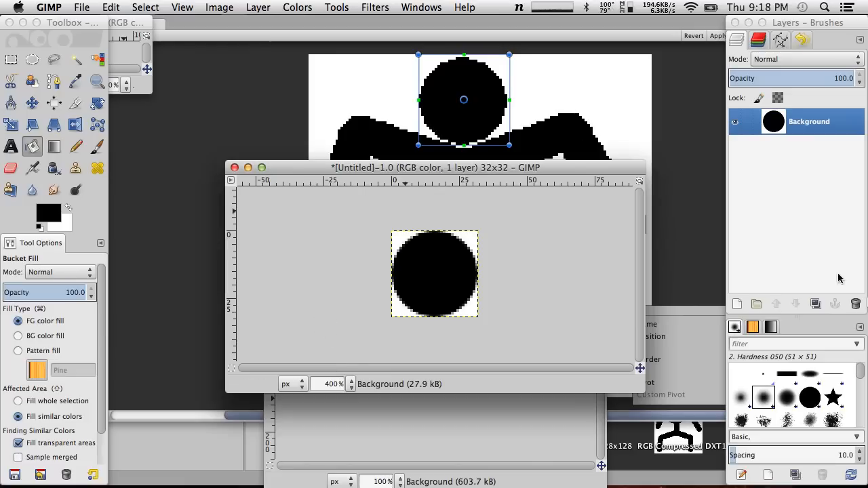
key(super+z)
key(super+z)
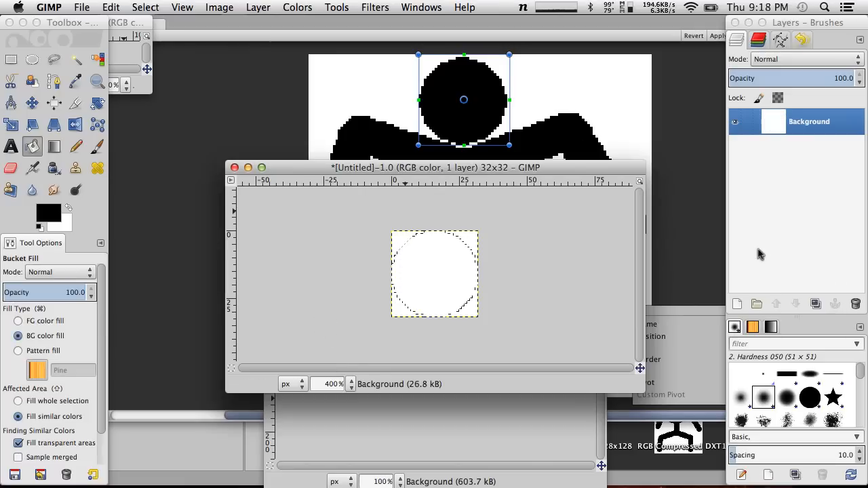
Duplicate the Background layer and fill the circular selection on the copy with black
click(816, 304)
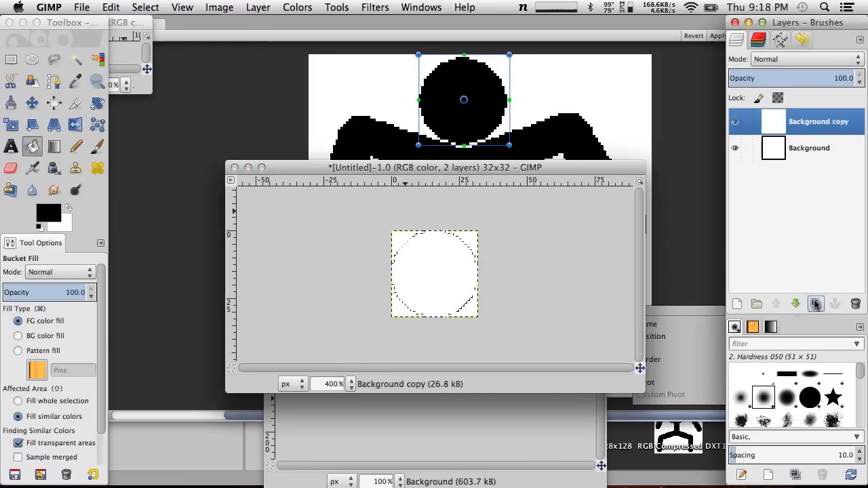
click(405, 257)
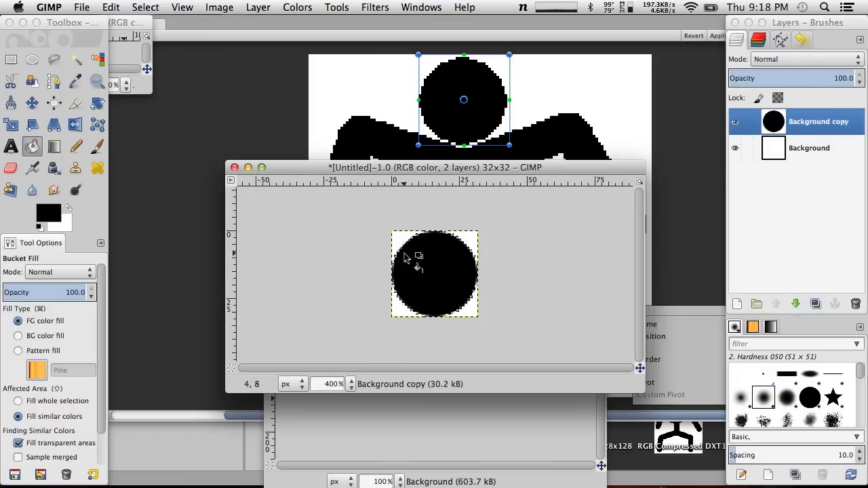
Delete the original white Background layer beneath the copy with the black circle
right_click(822, 146)
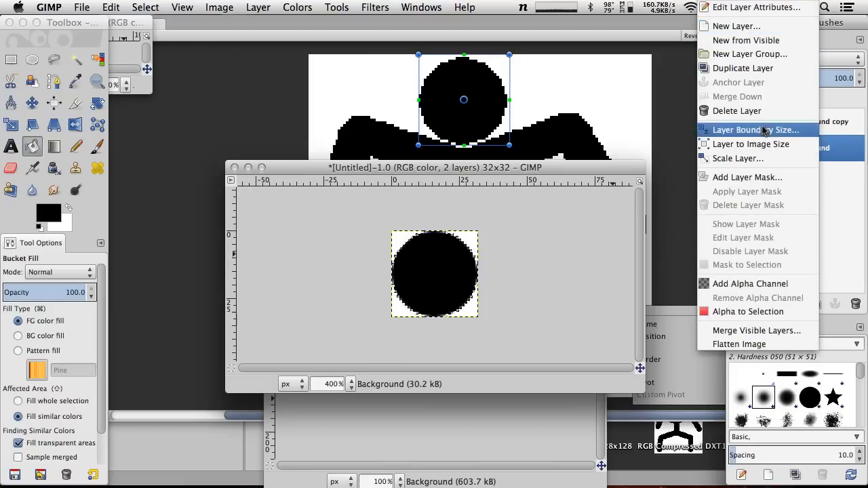
click(853, 264)
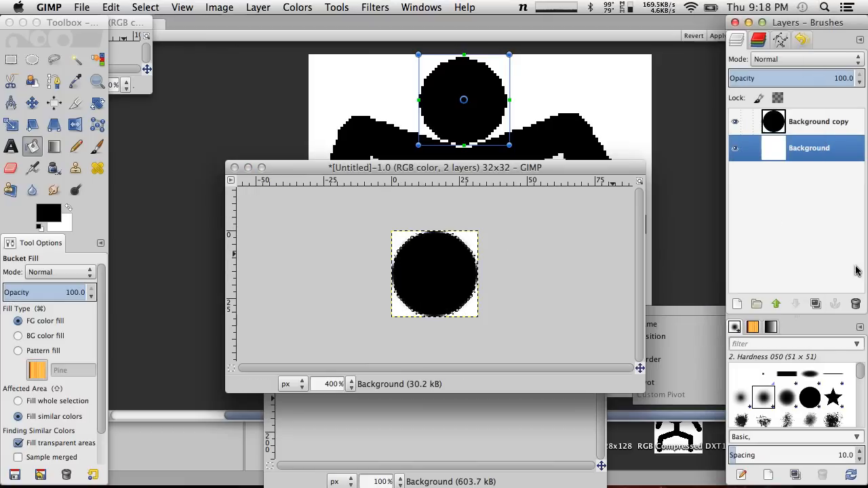
click(856, 304)
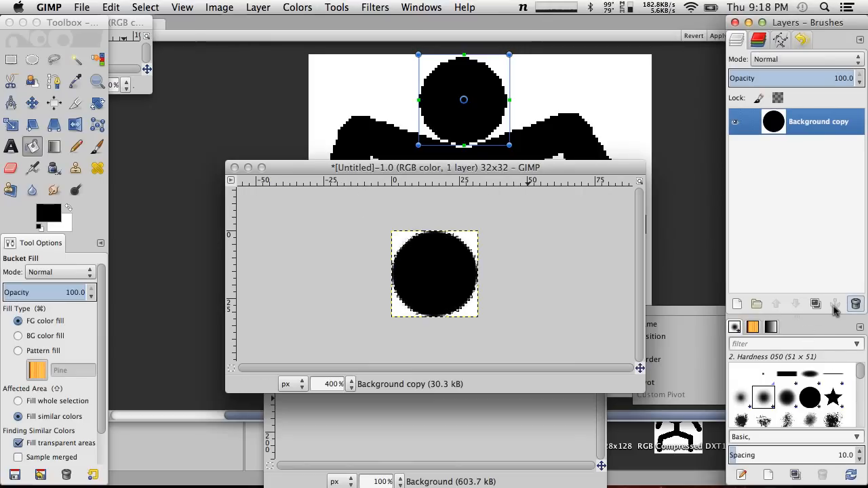
Undo the Background layer's deletion and the black fill, and lock the alpha channel of the Background copy layer
key(super+z)
key(super+z)
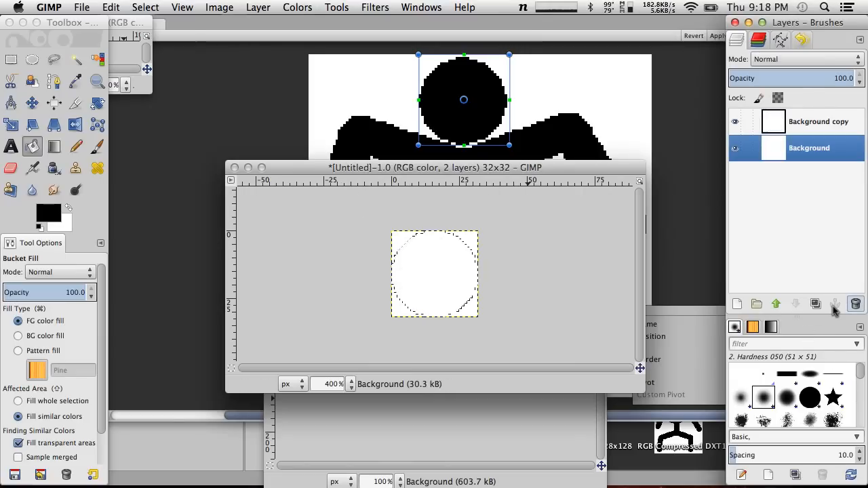
click(805, 132)
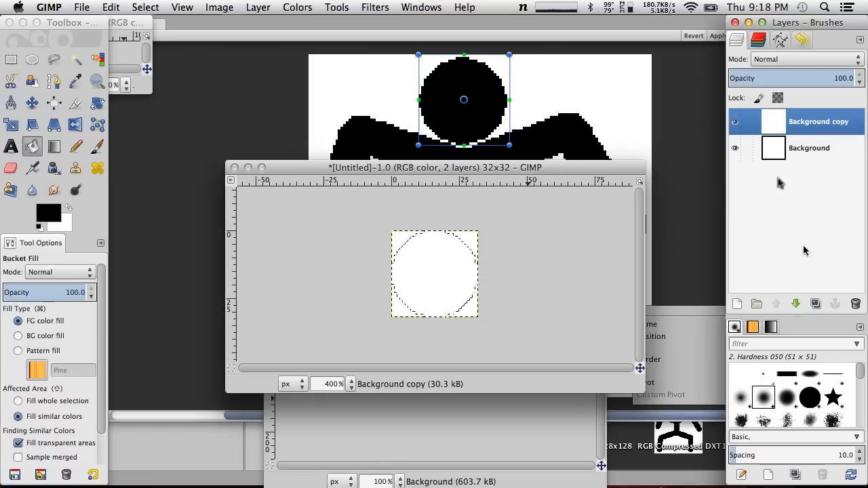
click(778, 97)
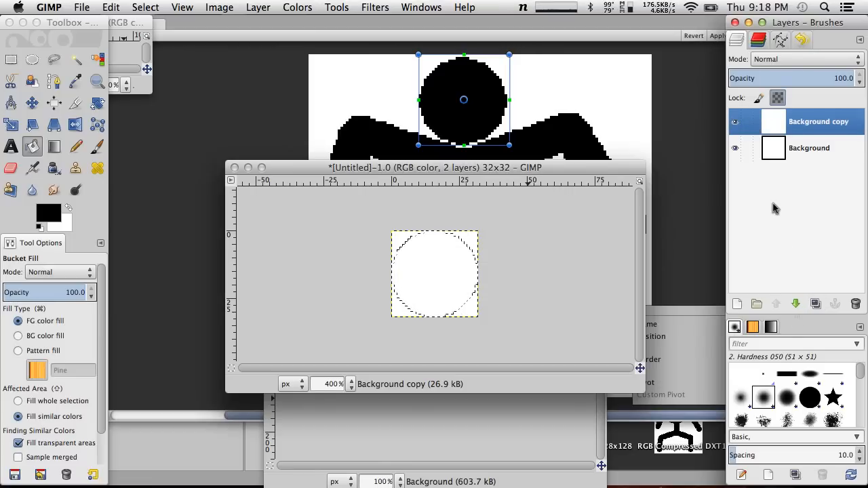
Add a new 32 by 32 pixel layer with transparent fill above the Background copy layer
click(248, 6)
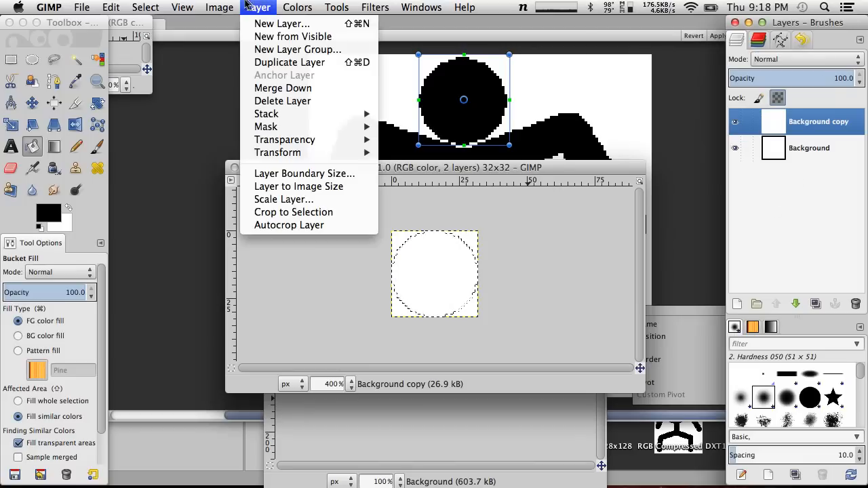
click(260, 24)
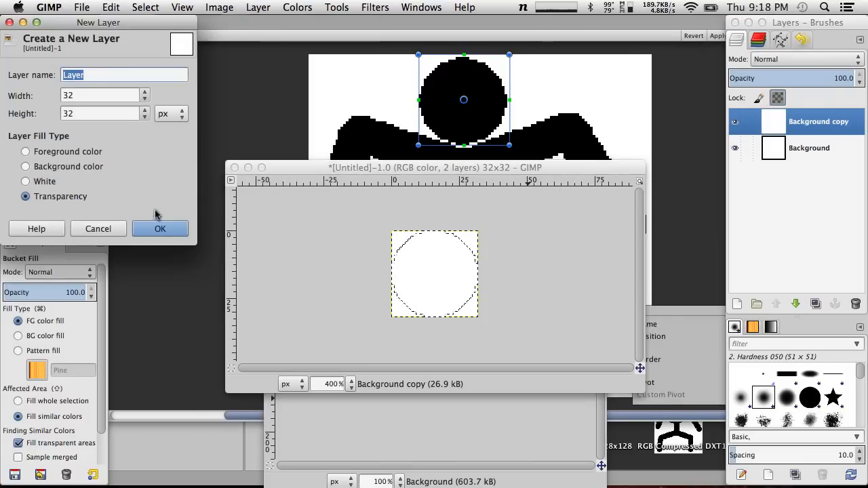
click(163, 228)
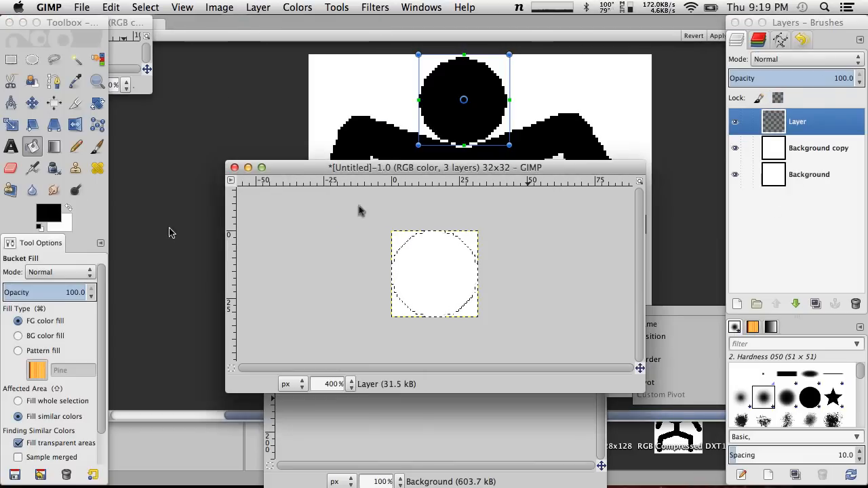
Delete the Background copy layer and fill the circular selection on the new transparent layer with black
click(822, 150)
click(855, 304)
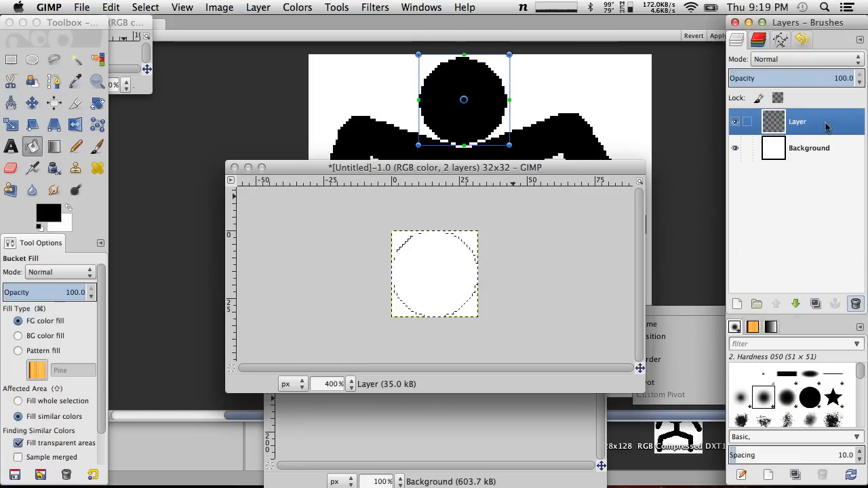
click(419, 266)
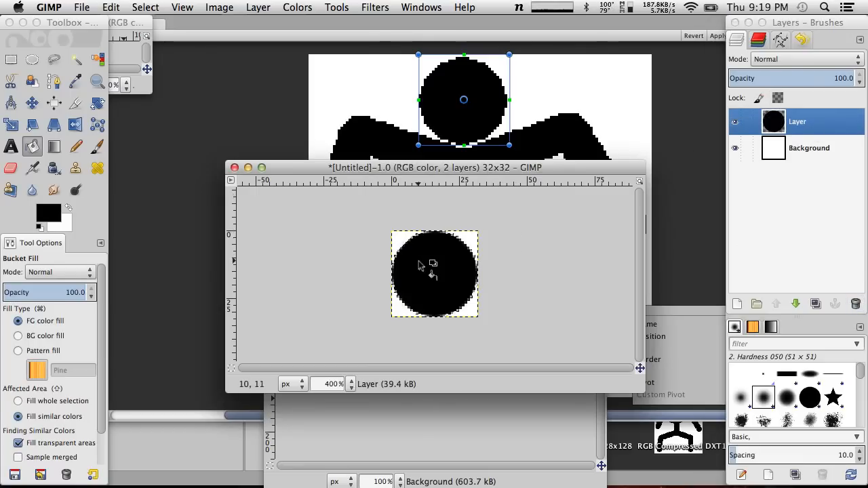
click(112, 7)
mouse_move(80, 7)
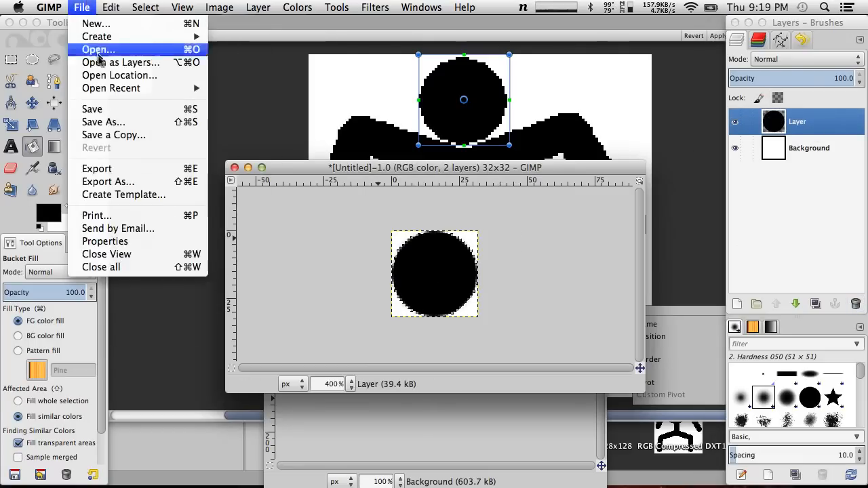
click(102, 108)
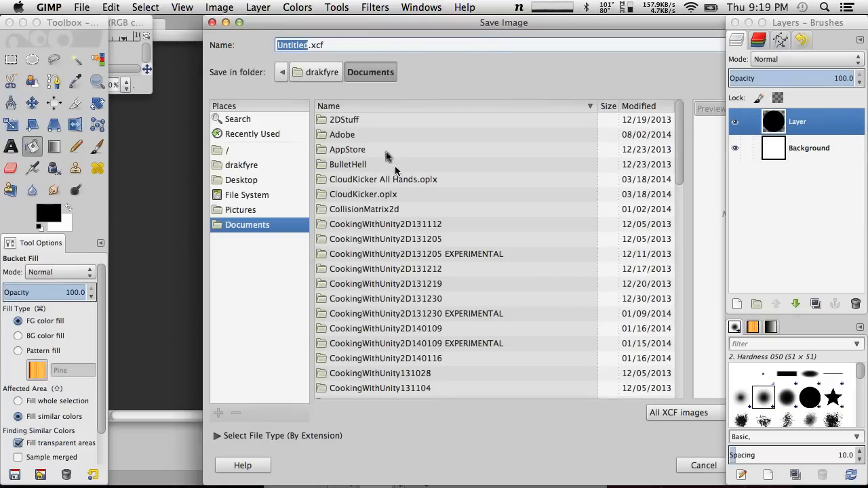
click(255, 180)
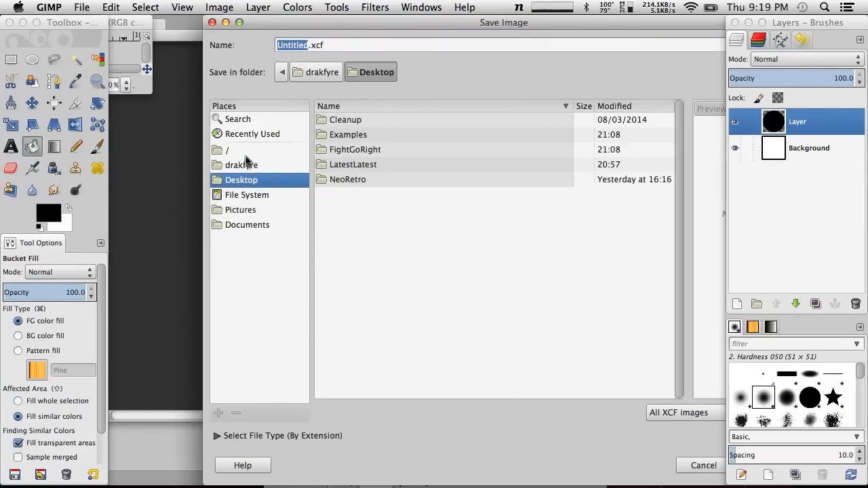
click(238, 167)
click(246, 135)
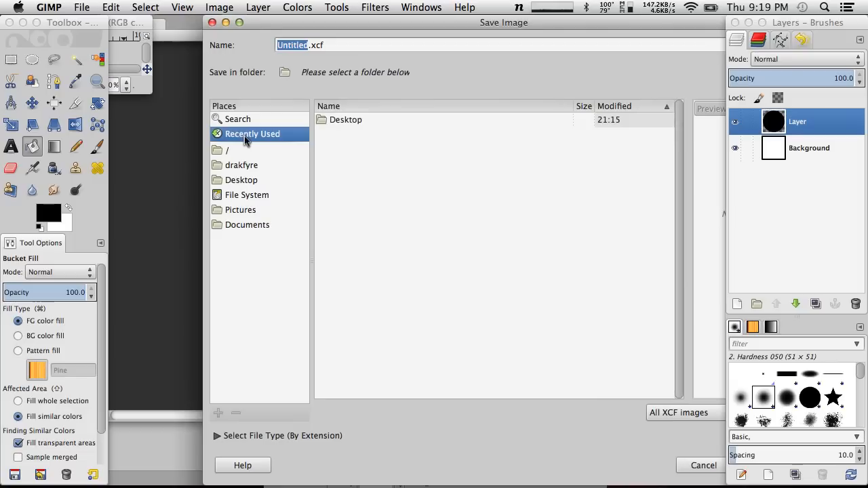
click(239, 149)
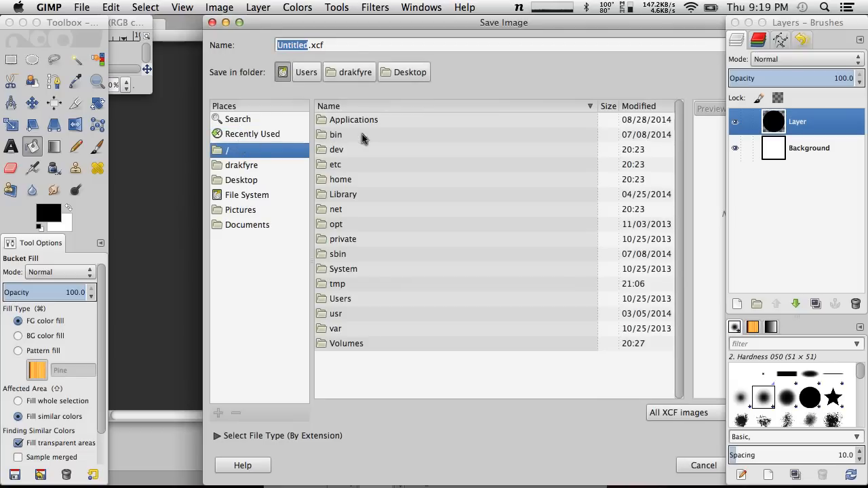
click(701, 466)
Export the two-layer head image to the Desktop as Head.png with the default PNG options
click(93, 7)
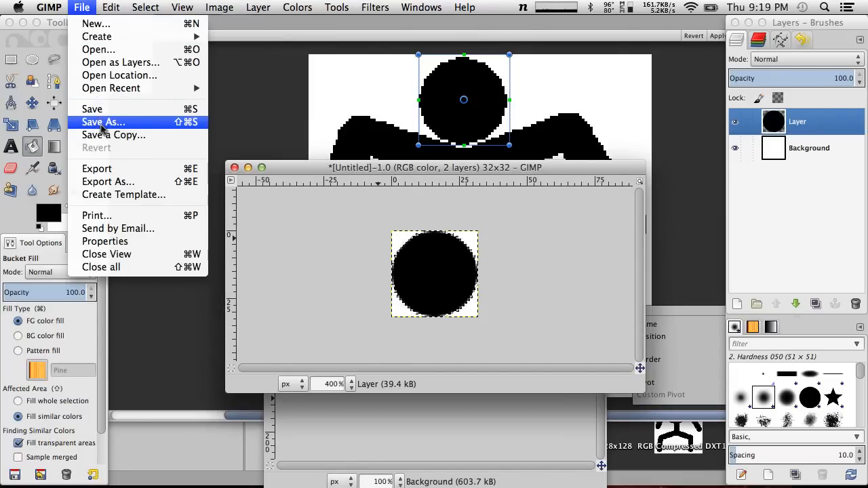
click(120, 181)
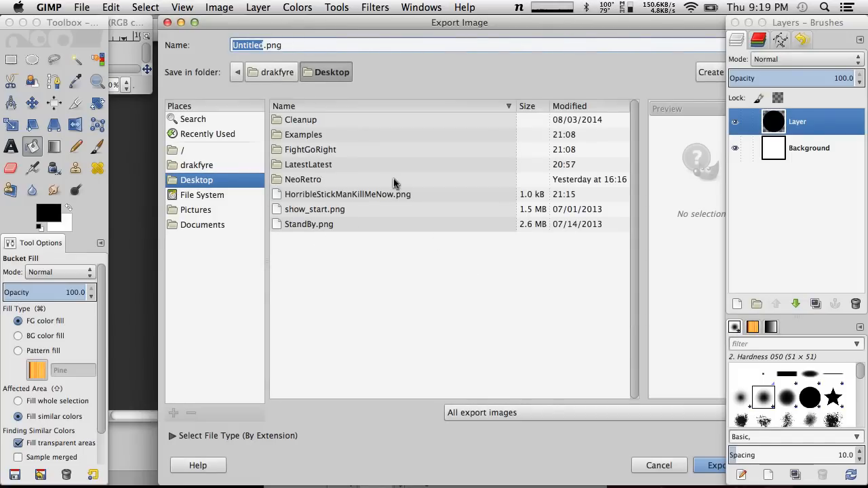
text(Head)
key(Return)
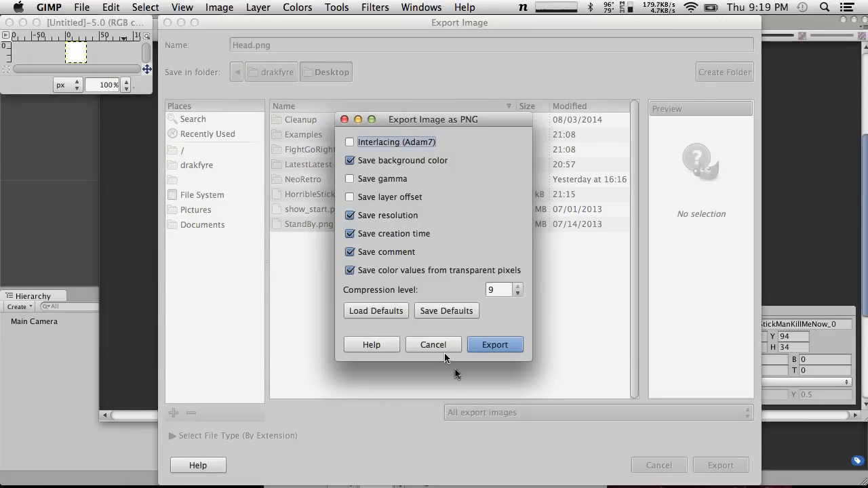
click(517, 340)
Create a new portrait-format image 32 pixels wide, enlarge its window, and close it unused
click(48, 6)
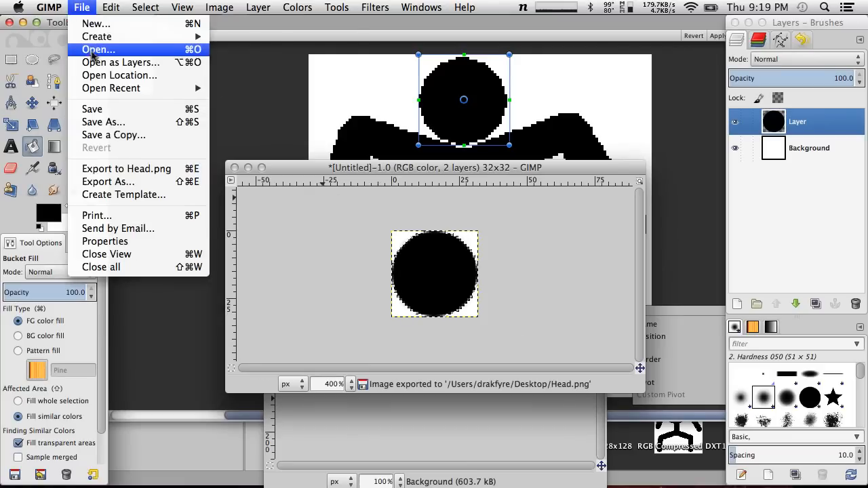
mouse_move(95, 37)
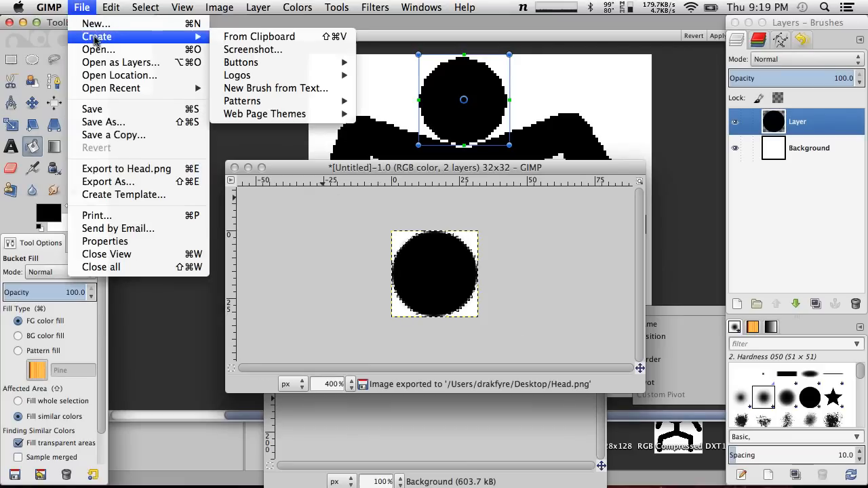
click(144, 25)
double_click(305, 157)
key(Tab)
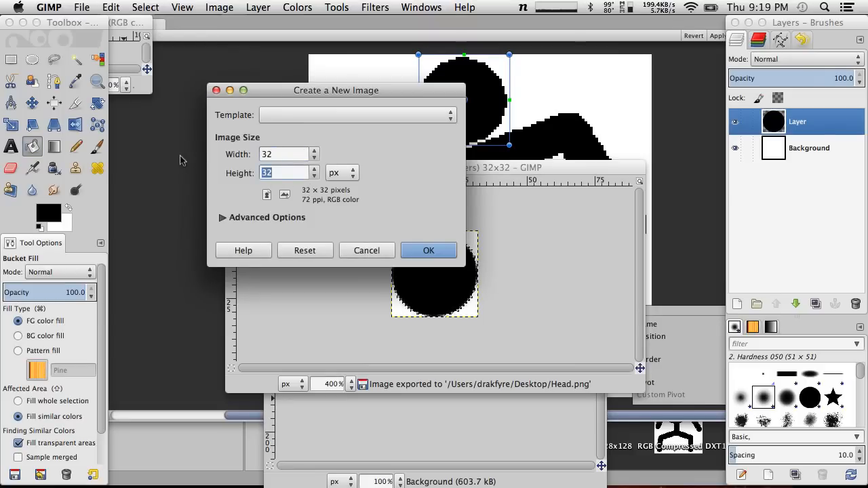
key(Return)
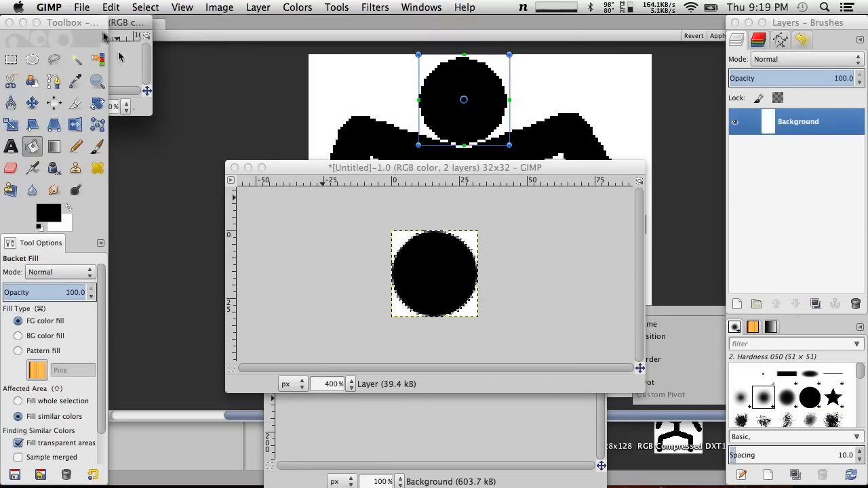
drag(116, 25, 331, 131)
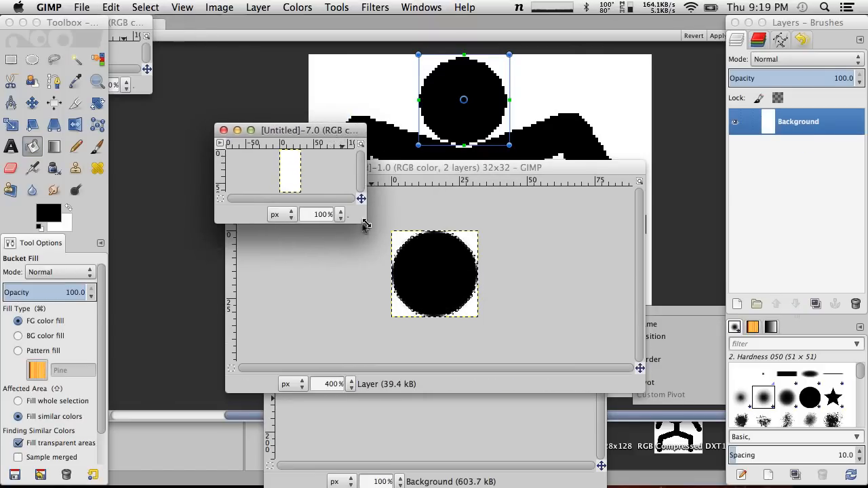
drag(361, 222, 440, 300)
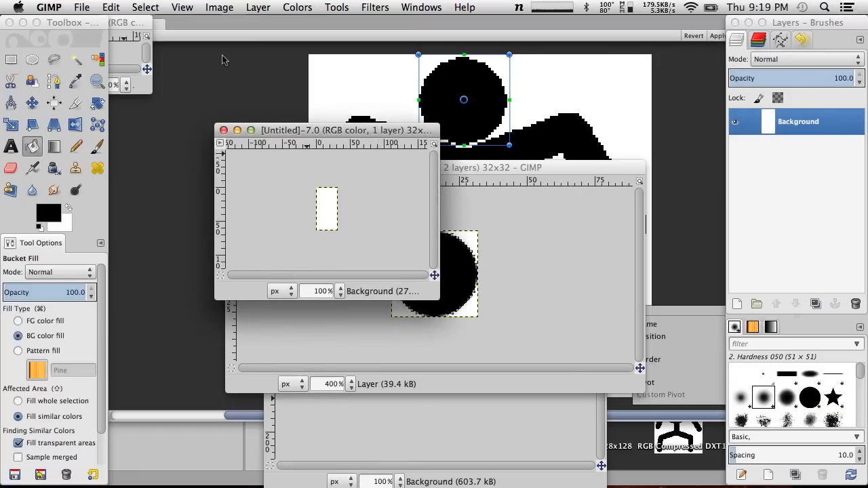
click(224, 131)
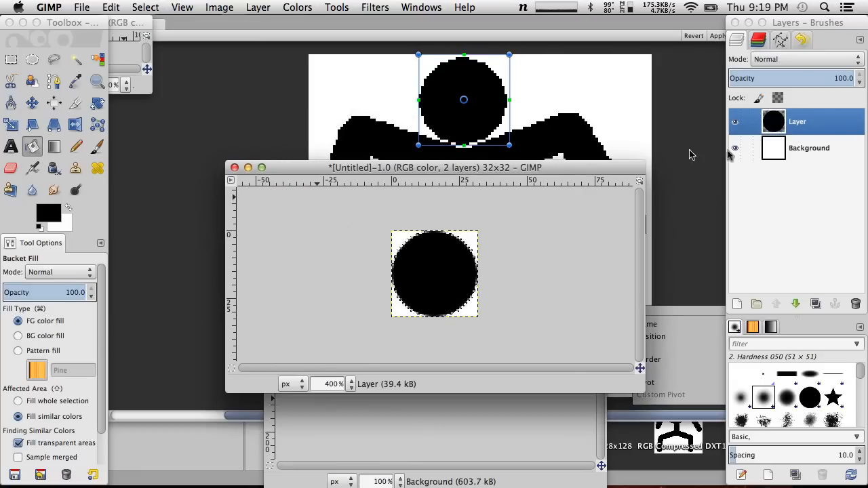
Delete the white Background layer from the head image, keeping only the layer with the black circle
click(813, 151)
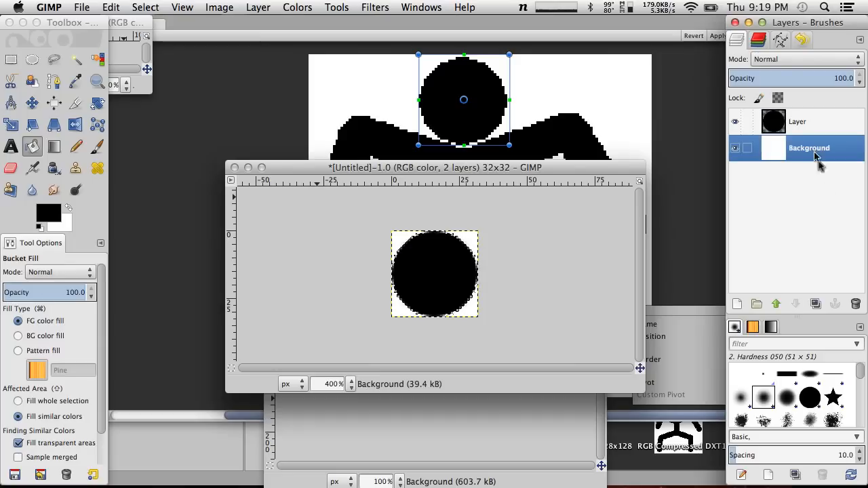
click(856, 305)
click(341, 209)
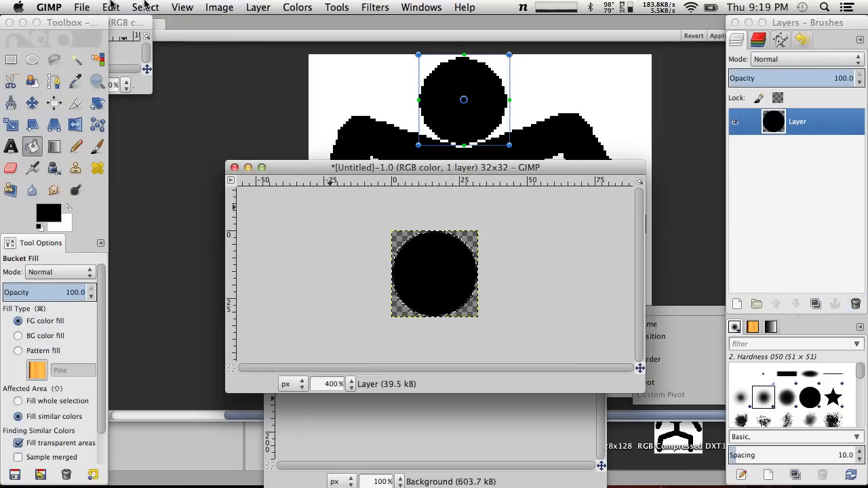
Export the head image with its transparent corners to the Desktop as Head.png, replacing the existing file
click(72, 7)
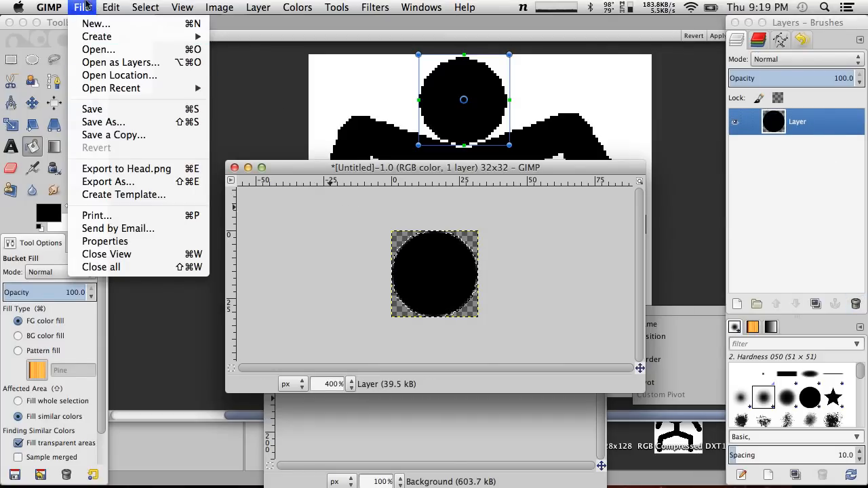
click(112, 182)
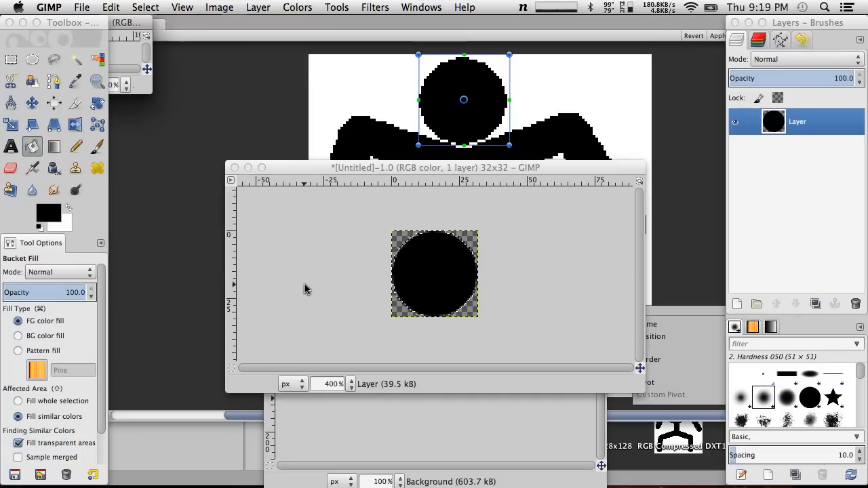
click(110, 7)
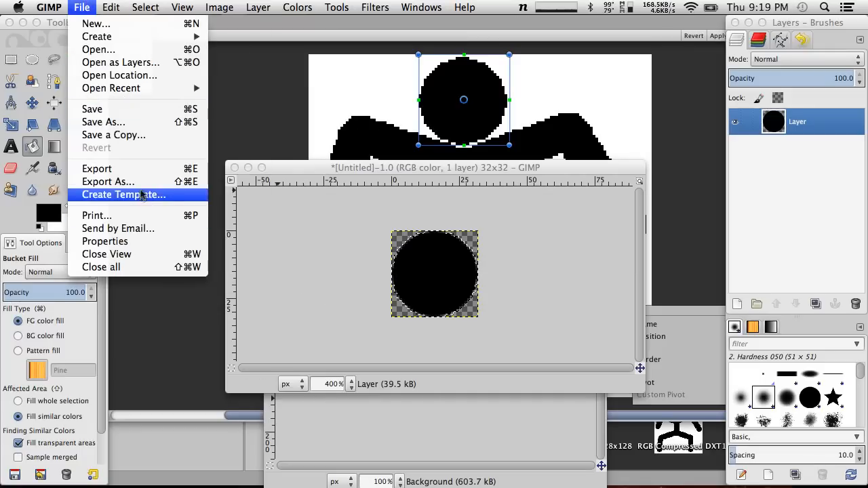
click(143, 174)
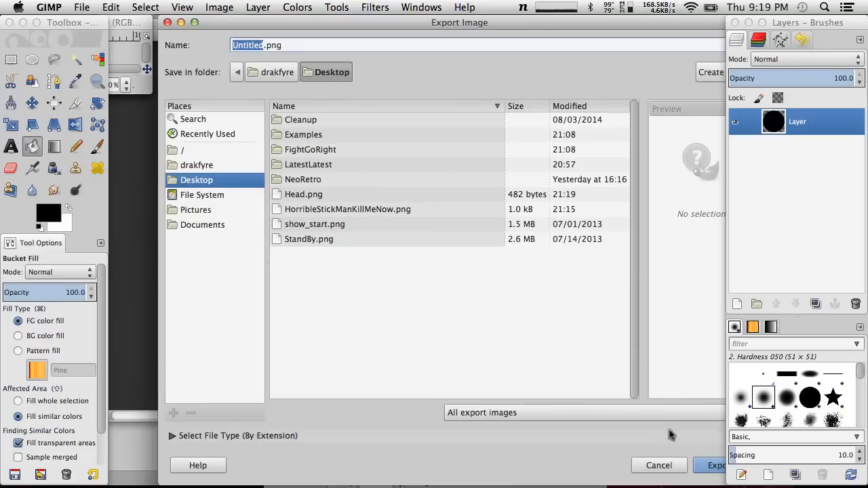
text(Head)
key(Return)
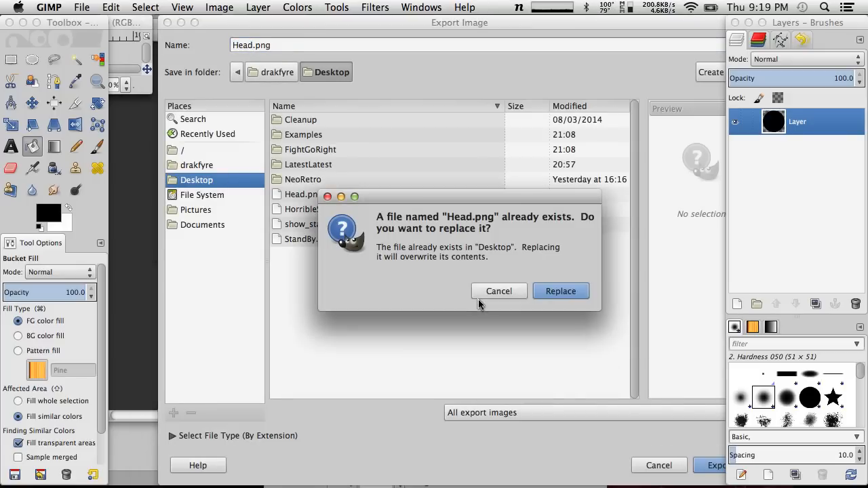
click(563, 290)
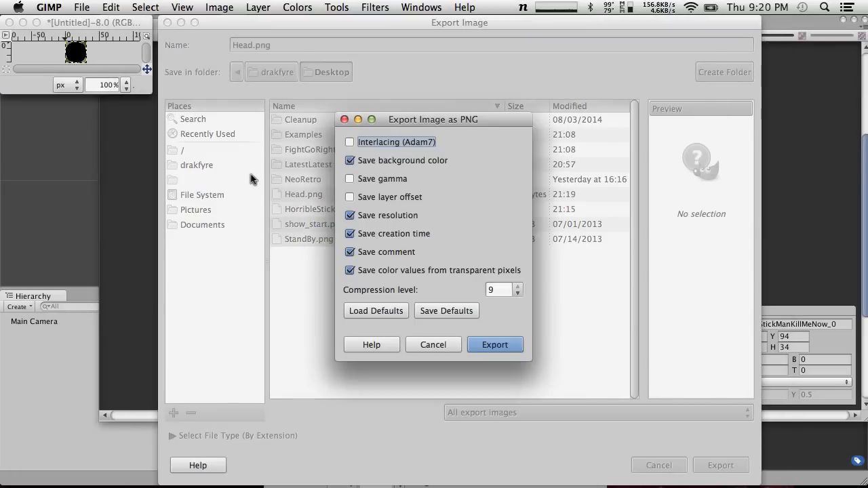
click(495, 345)
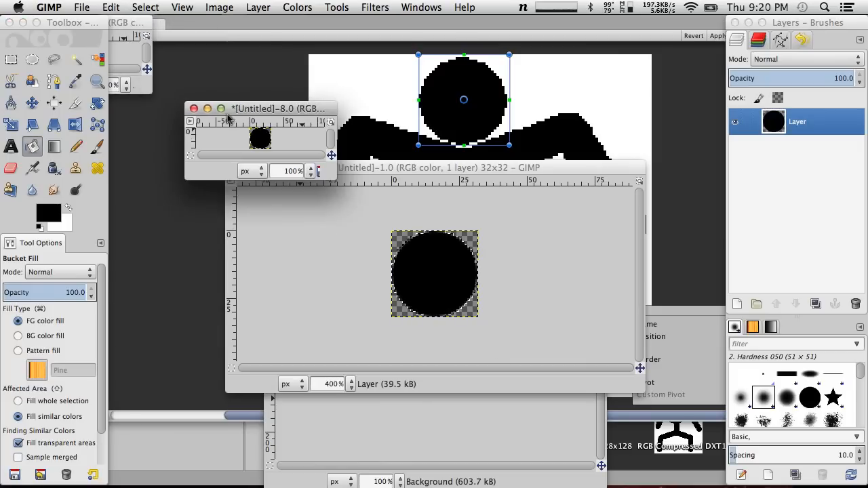
Create a new blank image with a width of 32 pixels
click(95, 5)
mouse_move(89, 7)
click(96, 24)
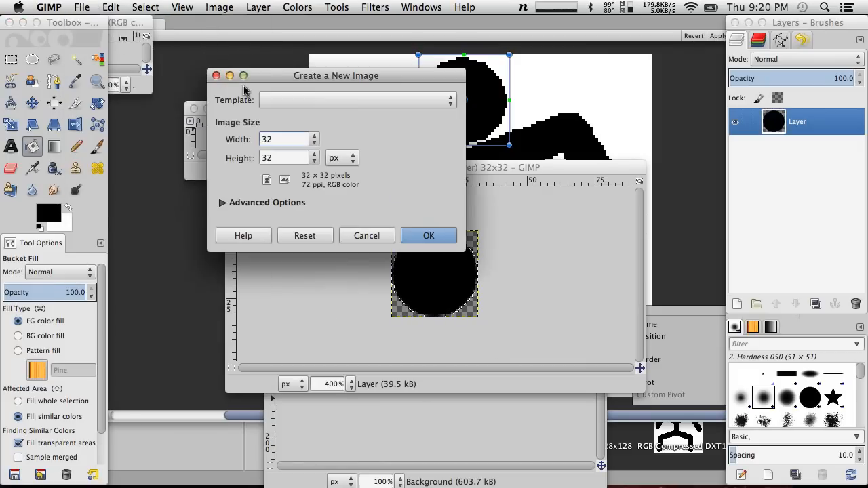
key(Tab)
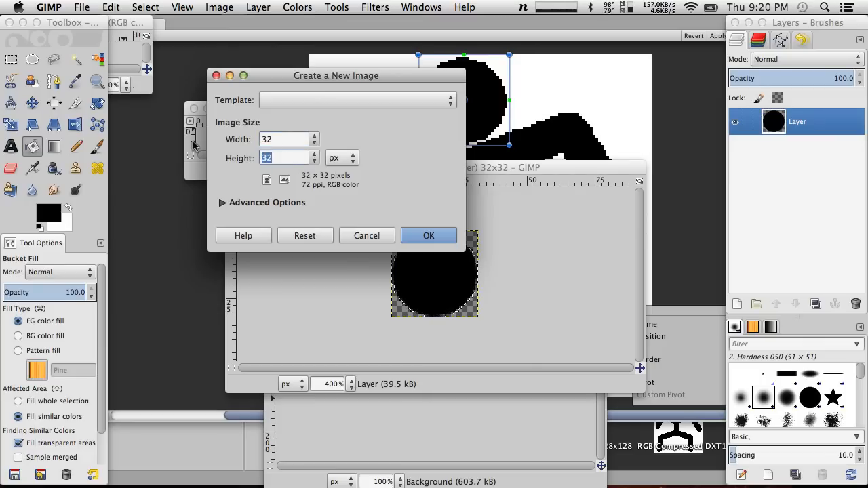
key(Return)
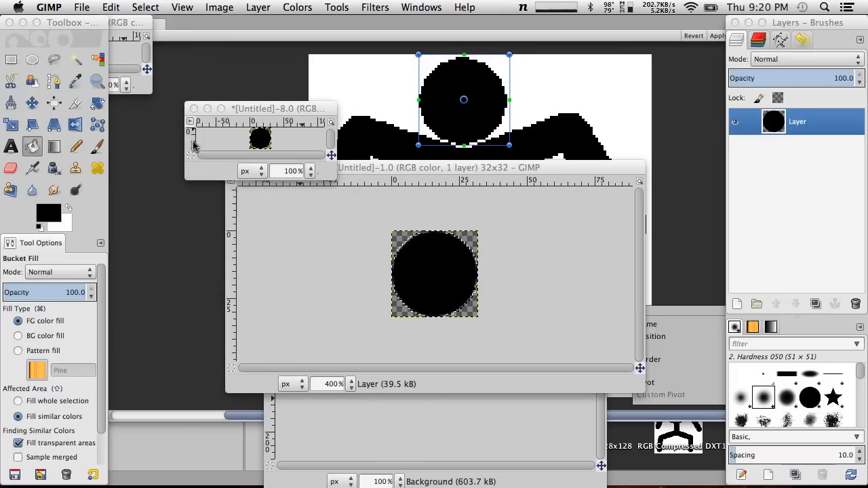
Close the overly tall blank image and create a new image 32 pixels wide and 64 pixels high
drag(132, 26, 375, 120)
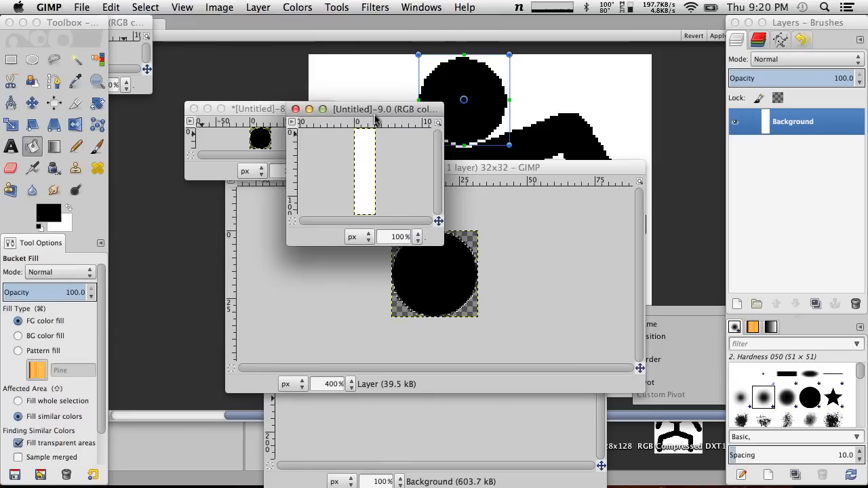
click(296, 109)
click(82, 7)
mouse_move(108, 91)
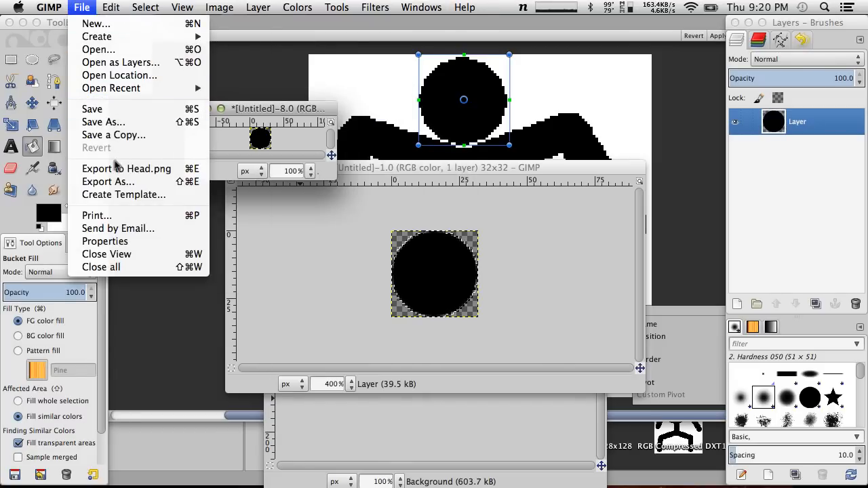
click(102, 24)
double_click(298, 141)
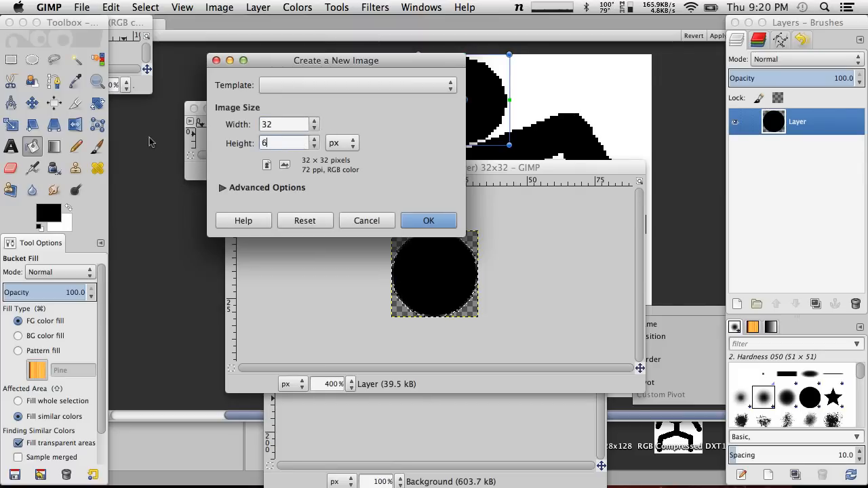
click(426, 221)
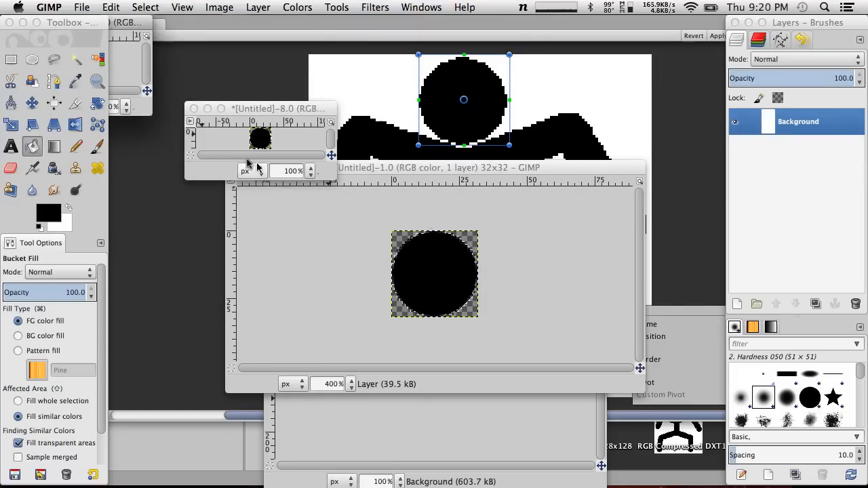
drag(120, 25, 345, 211)
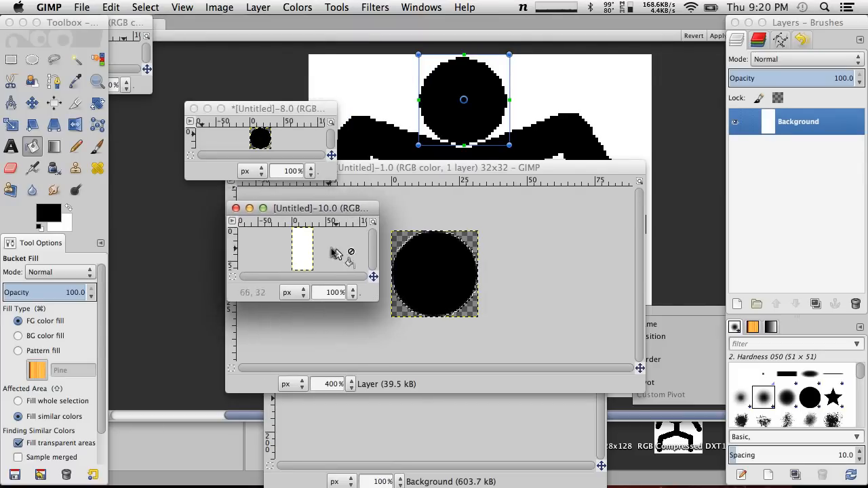
Paint a solid black capsule filling the 32 × 64 image's height with the Pencil at size 30
click(32, 59)
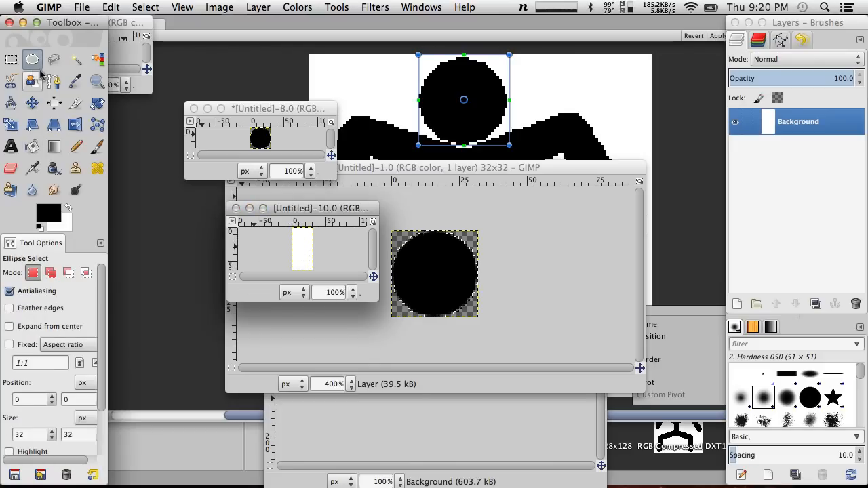
click(76, 145)
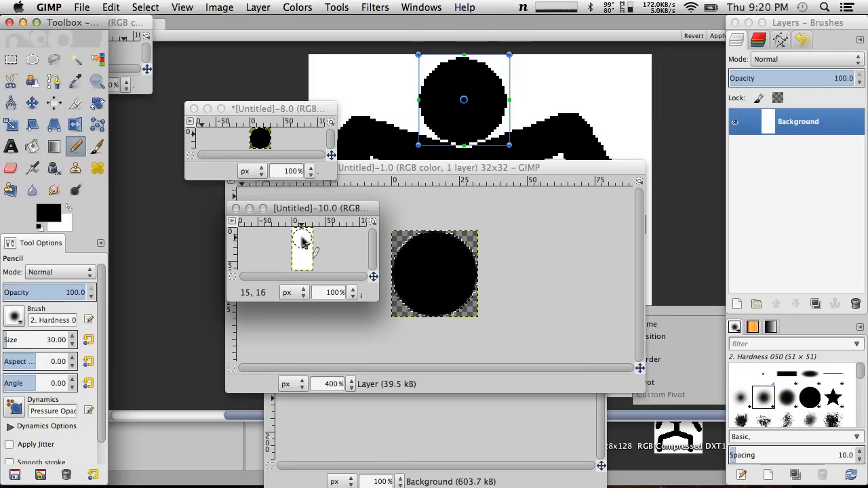
click(304, 240)
click(303, 240)
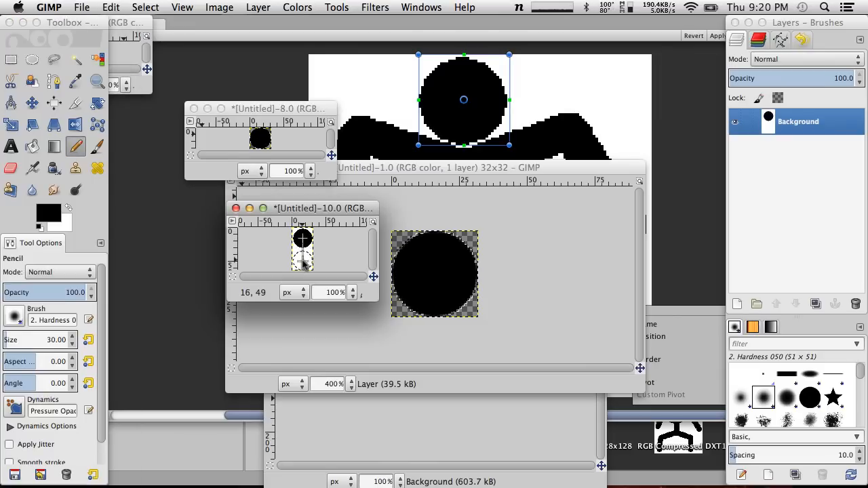
shift+click(303, 262)
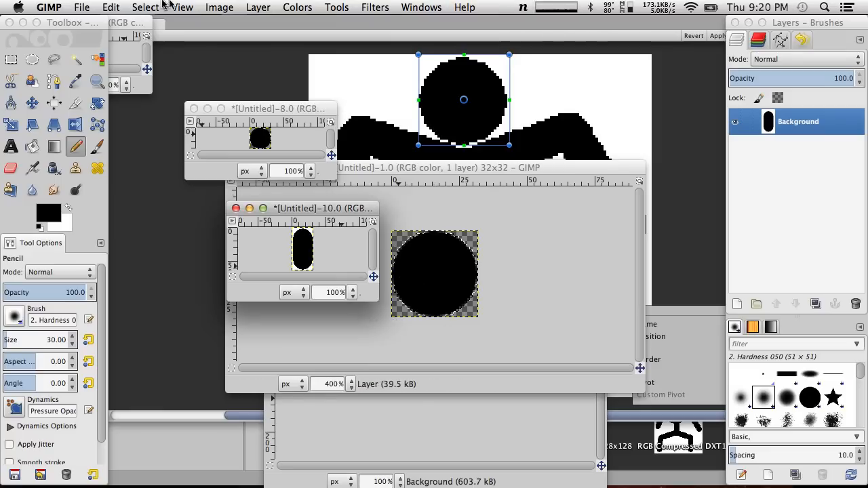
click(82, 7)
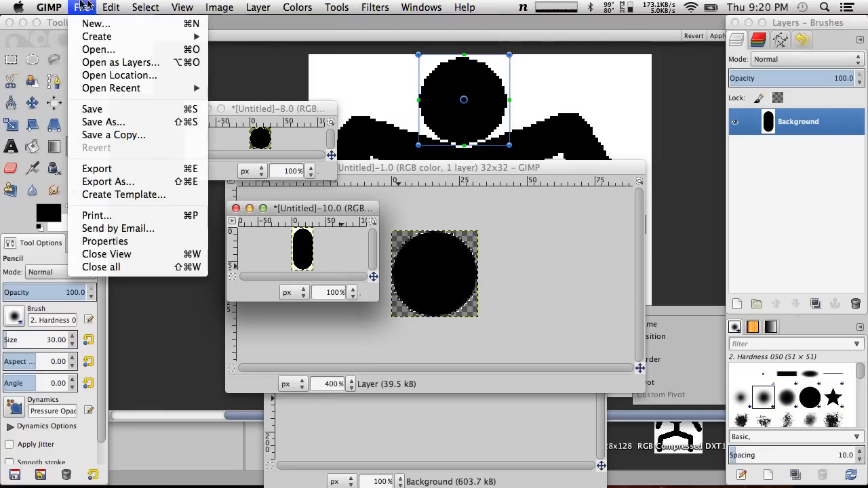
click(107, 134)
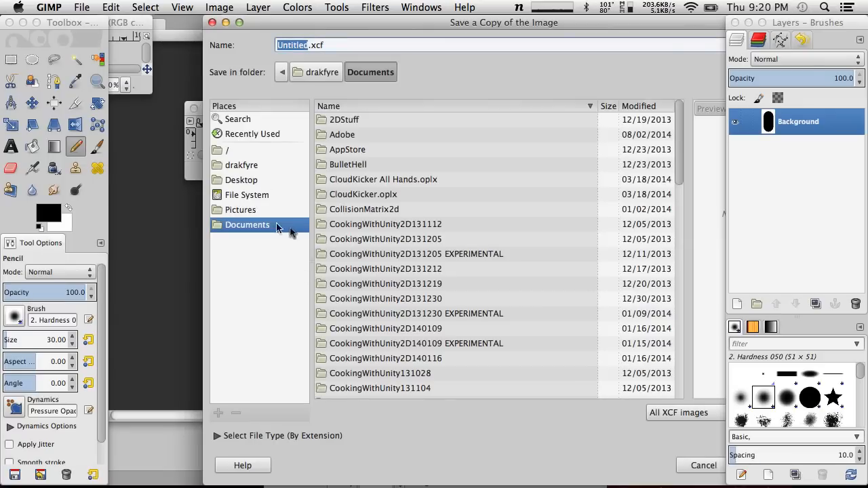
click(247, 165)
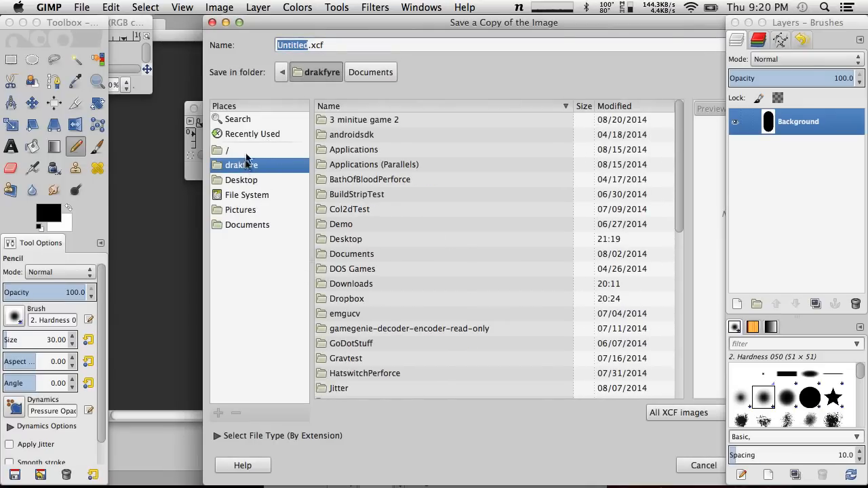
click(256, 180)
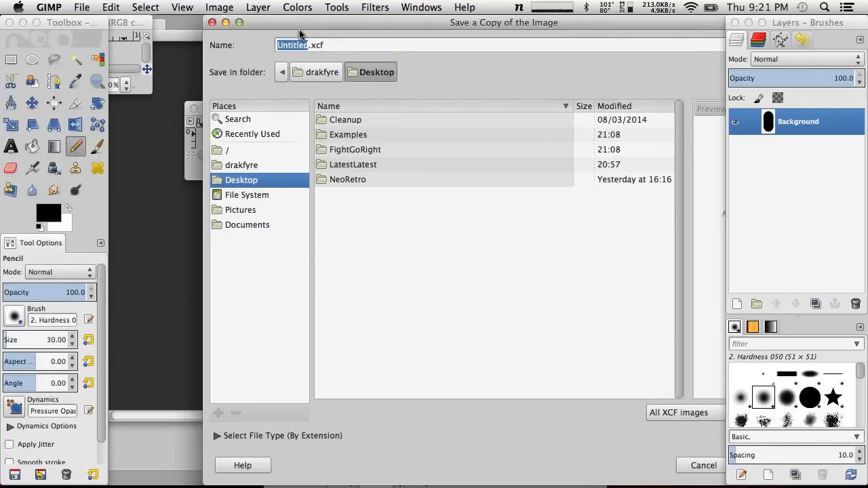
click(703, 465)
Export the capsule image to the Desktop as ArmOrLegWhatever.png
click(82, 7)
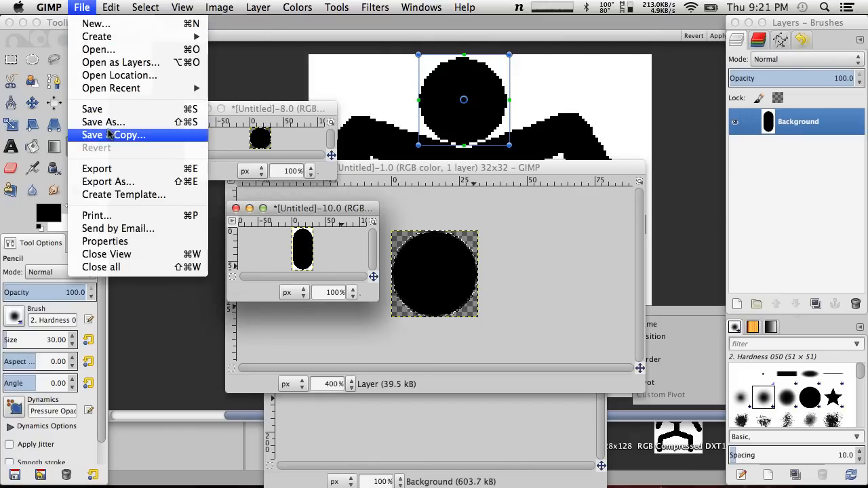
click(97, 168)
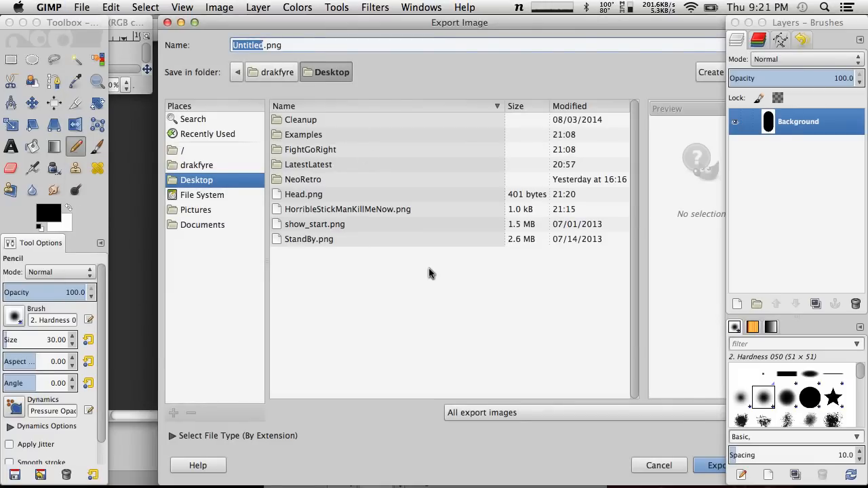
text(ArmOrLegWhatever)
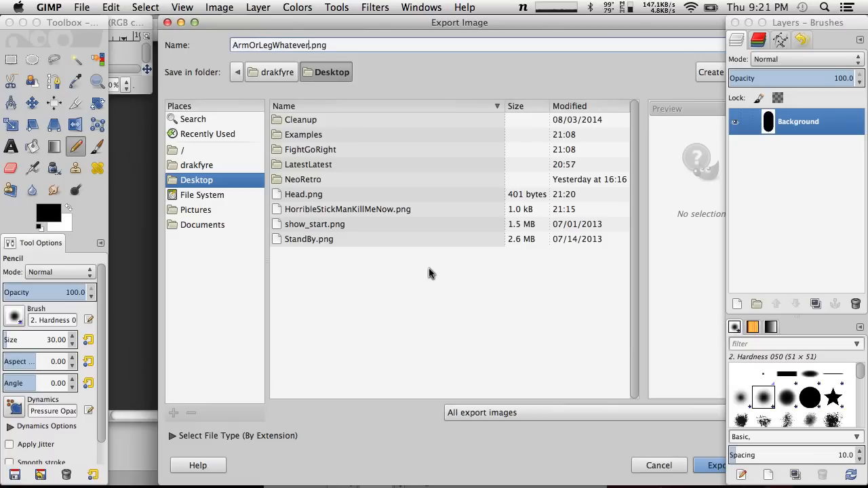
key(Return)
click(497, 342)
Switch to Unity, close the Sprite Editor and revert the unapplied import settings of HorribleStickManKillMeNow
click(276, 100)
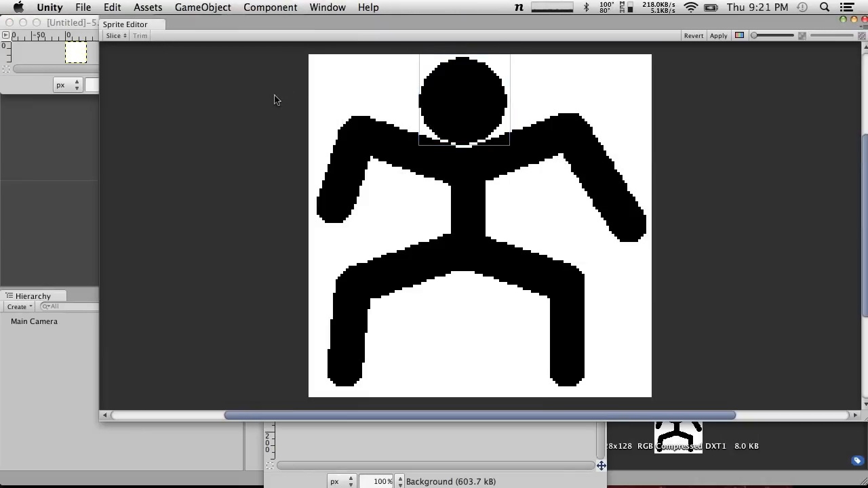
right_click(166, 26)
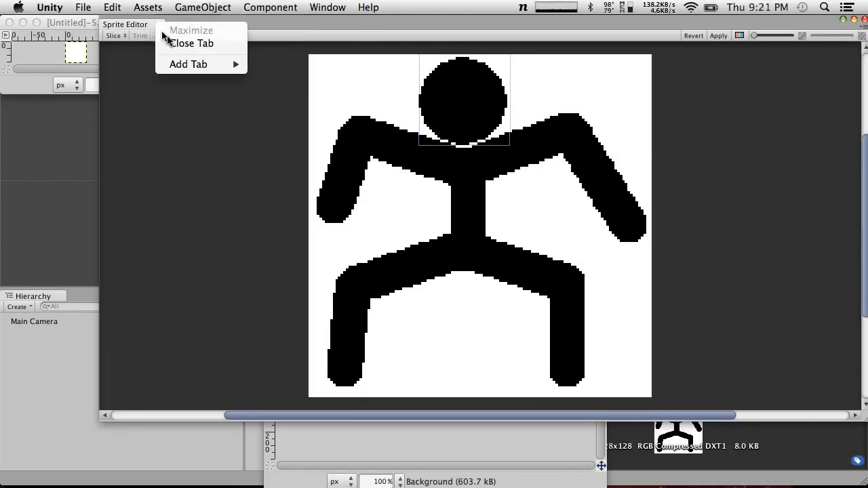
click(180, 42)
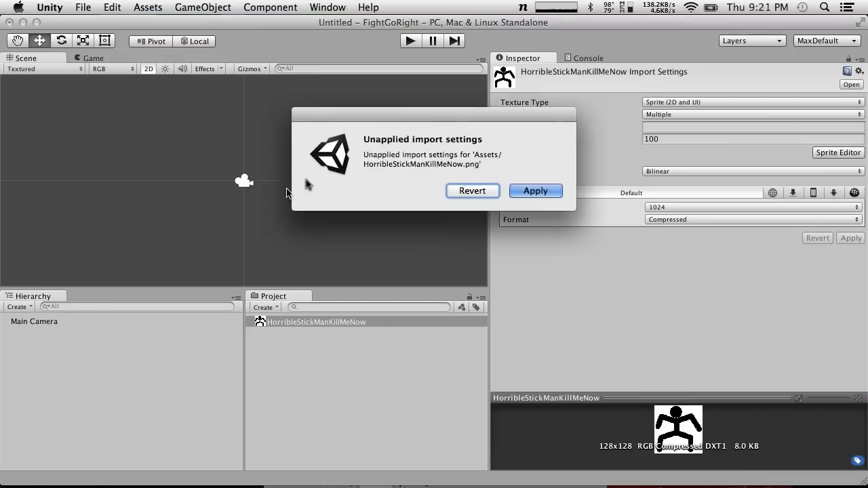
click(481, 192)
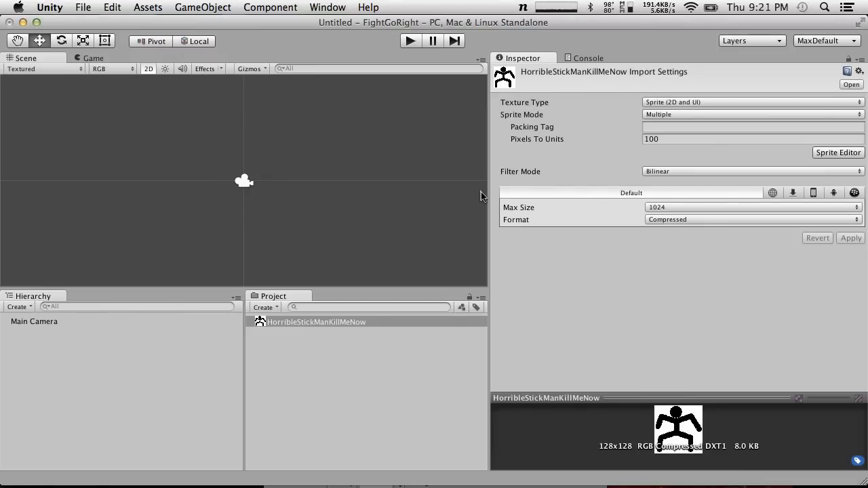
Import ArmOrLegWhatever.png from the Desktop into the Unity project's assets and switch back to GIMP
key(F11)
drag(775, 416, 408, 414)
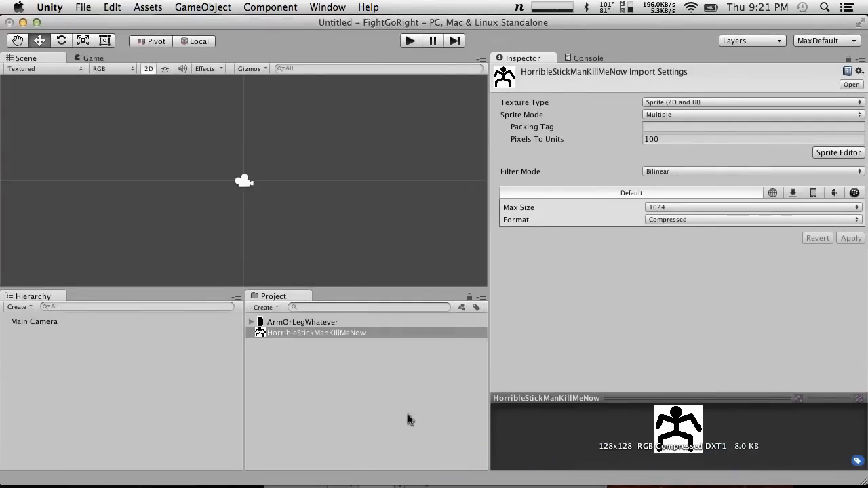
key(F11)
mouse_move(540, 468)
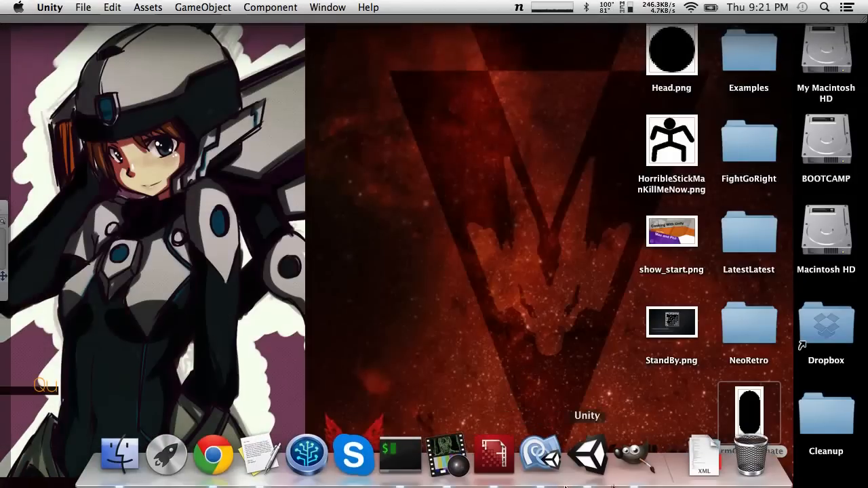
click(633, 455)
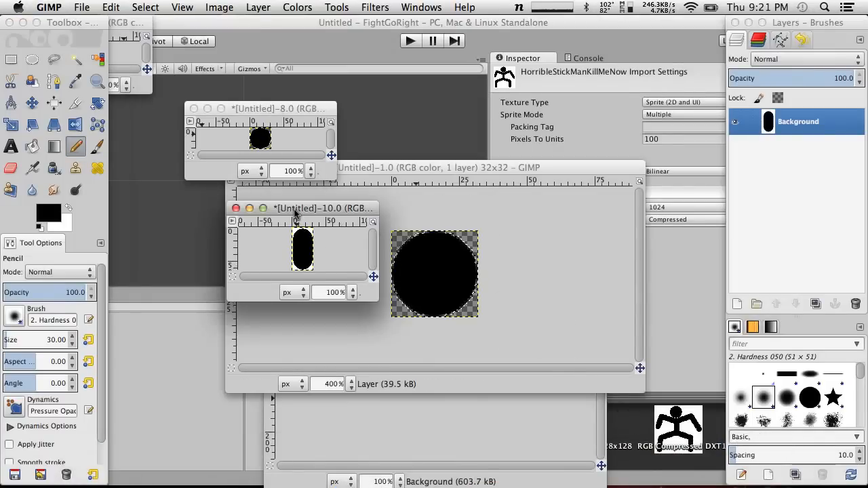
Try to replace the capsule image's Background layer with a duplicate of it
click(816, 304)
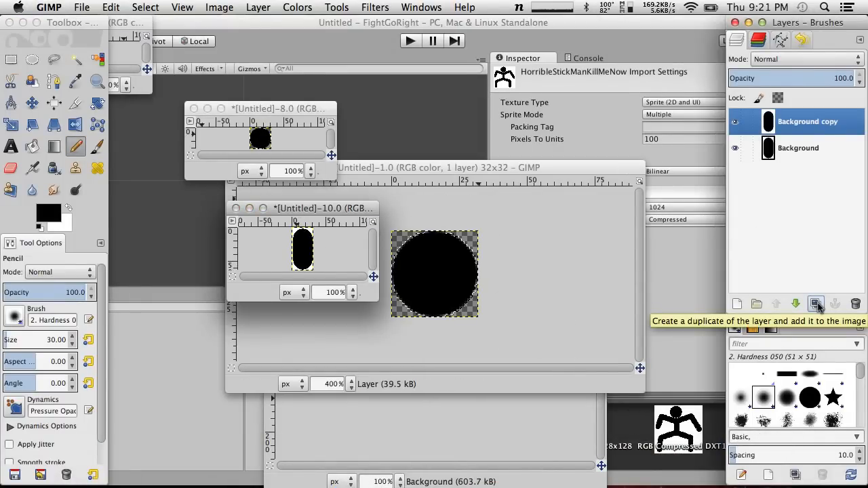
click(800, 150)
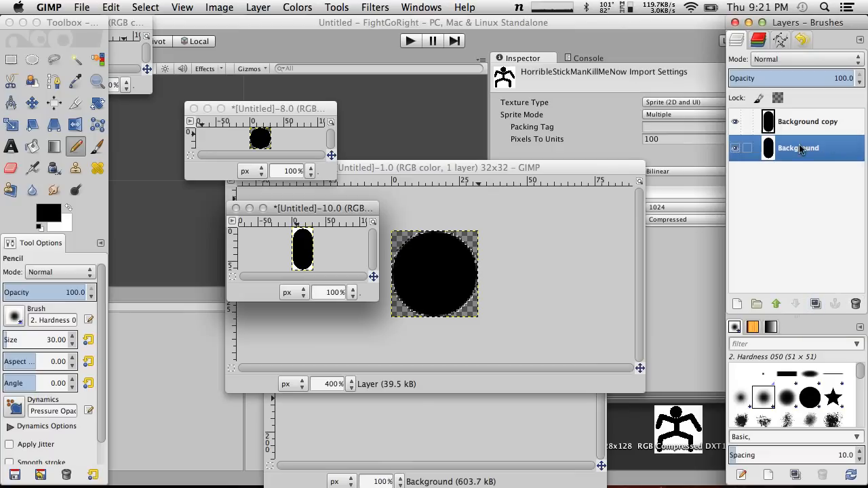
click(855, 304)
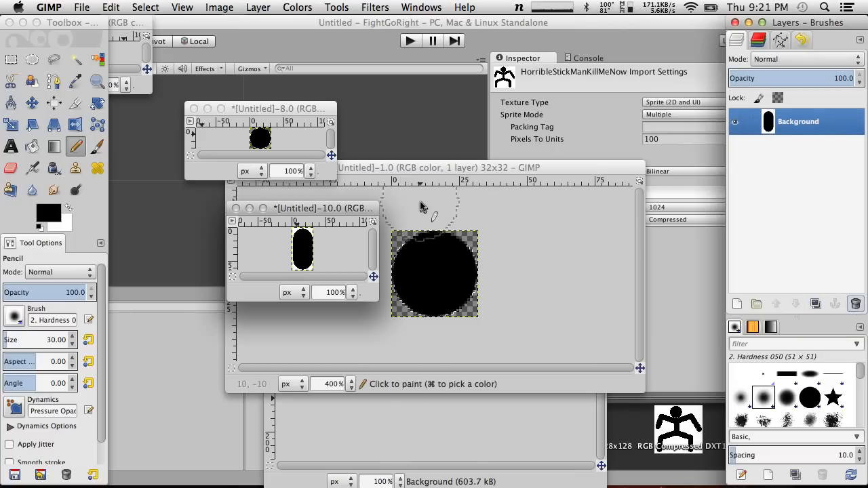
Add a new 32 × 64 pixel layer with transparency as its fill to the capsule image
click(258, 7)
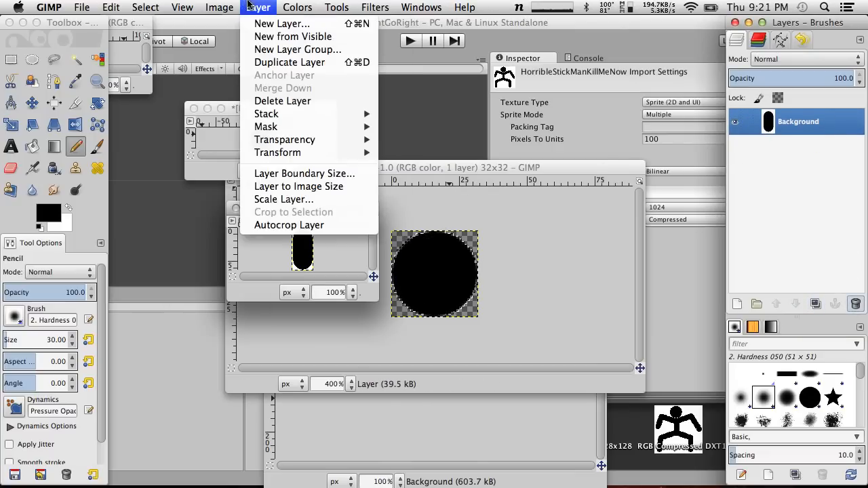
click(274, 24)
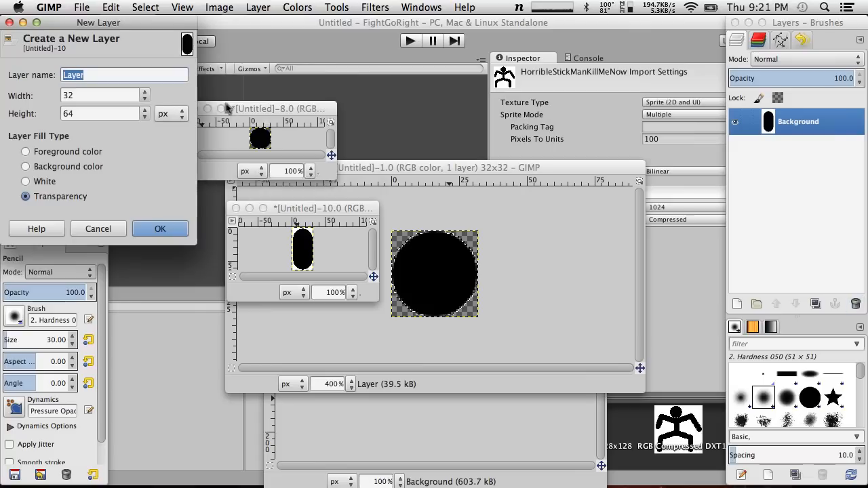
click(161, 229)
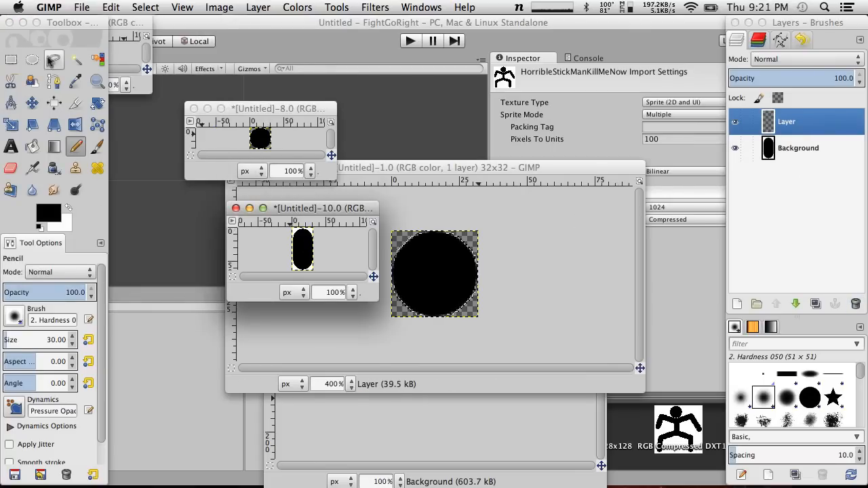
Select a 32 × 64 pixel ellipse over the black capsule
click(76, 60)
drag(301, 250, 318, 257)
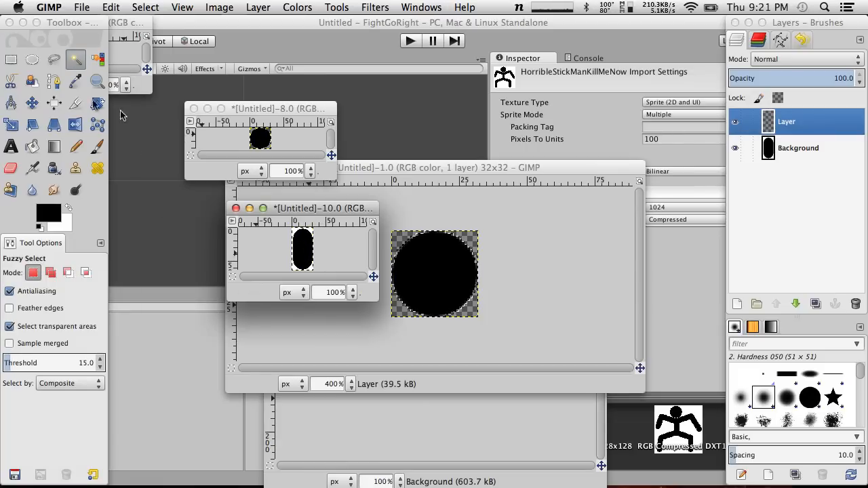
click(32, 60)
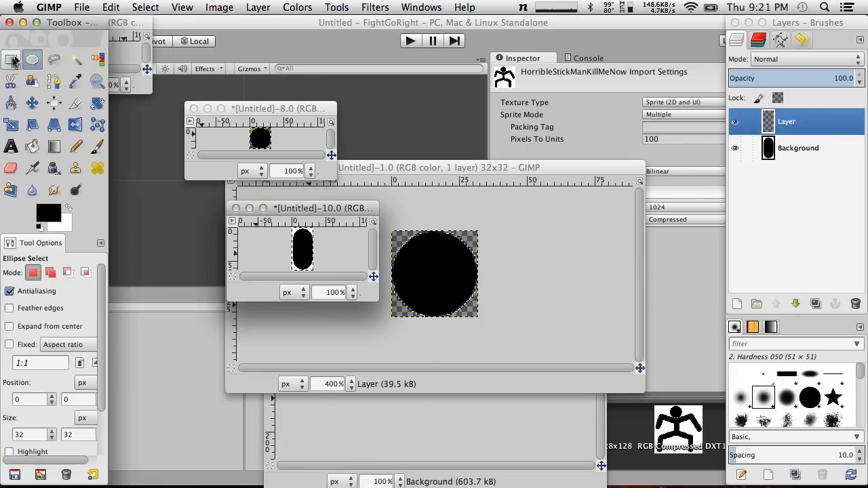
click(12, 60)
click(32, 60)
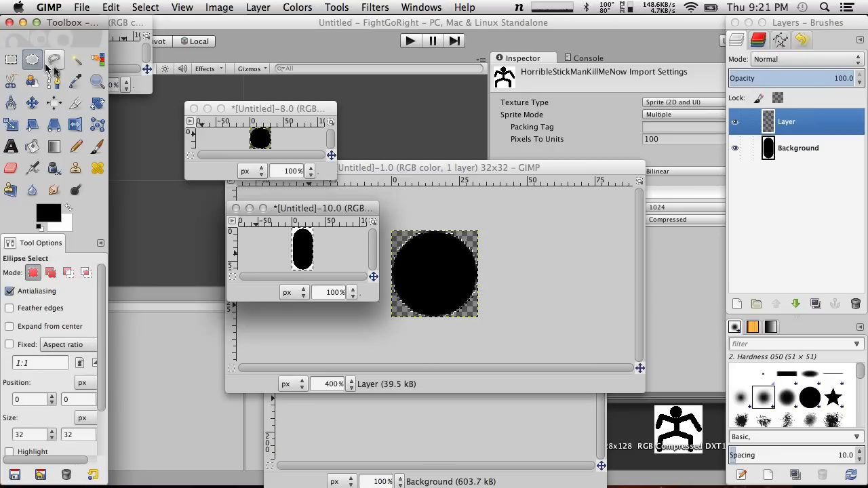
click(304, 244)
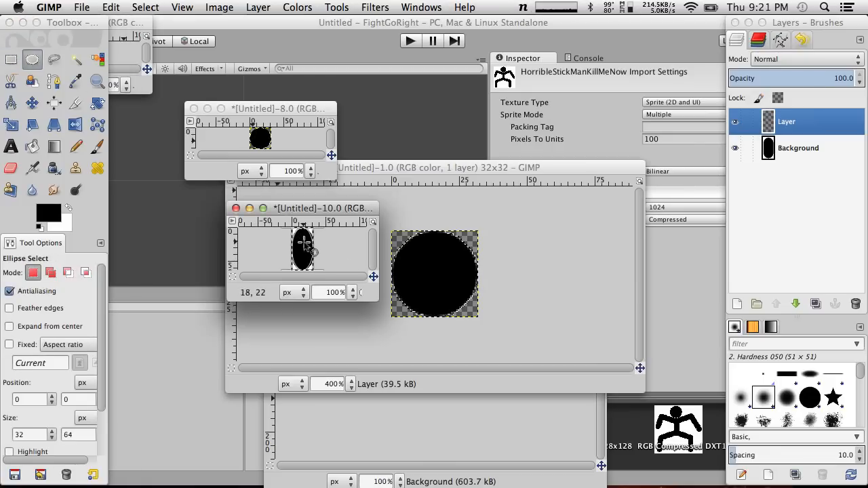
Add an alpha channel to the capsule image's Background layer and delete the empty layer above it
click(800, 146)
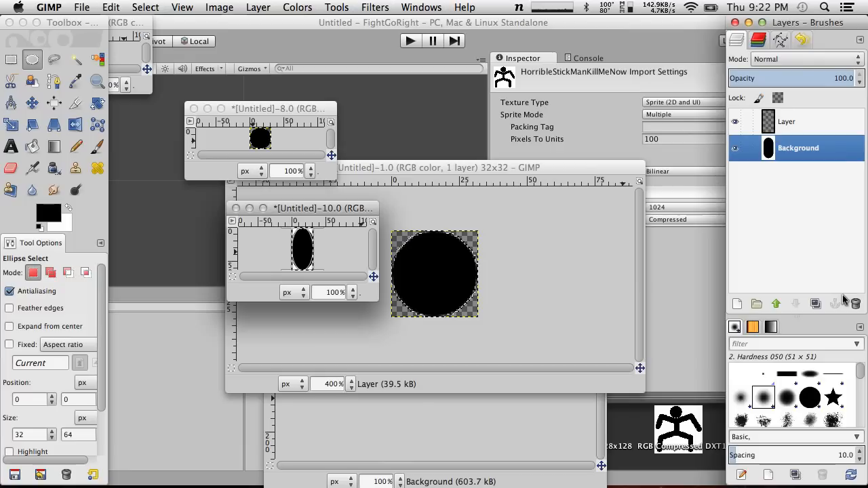
click(218, 6)
mouse_move(256, 6)
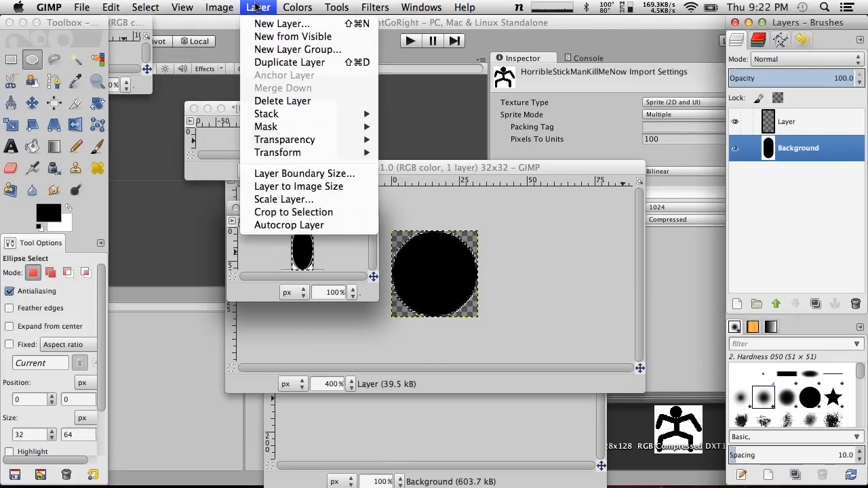
mouse_move(276, 141)
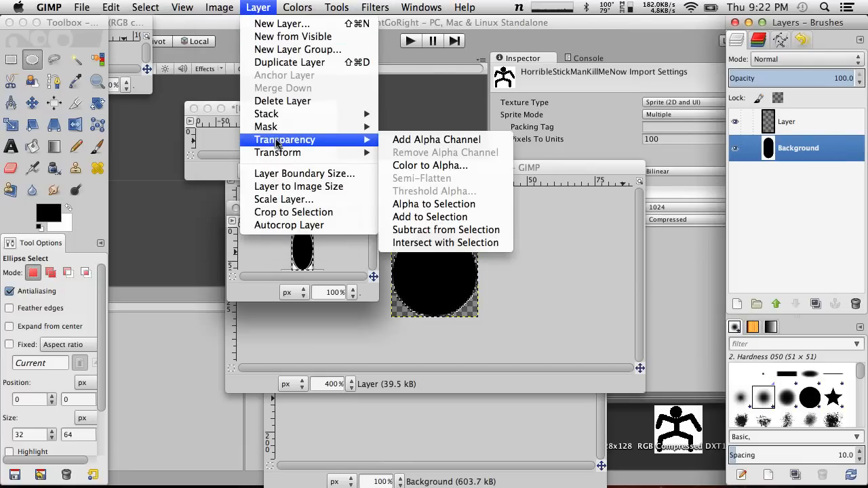
click(473, 143)
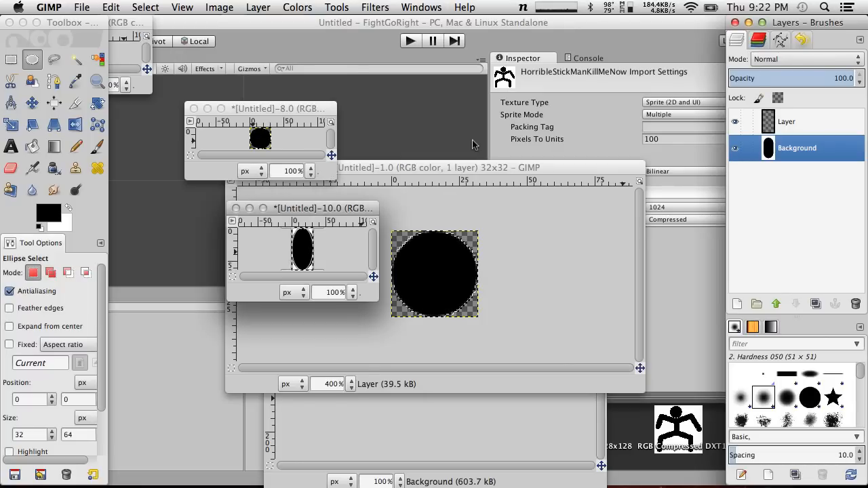
click(811, 124)
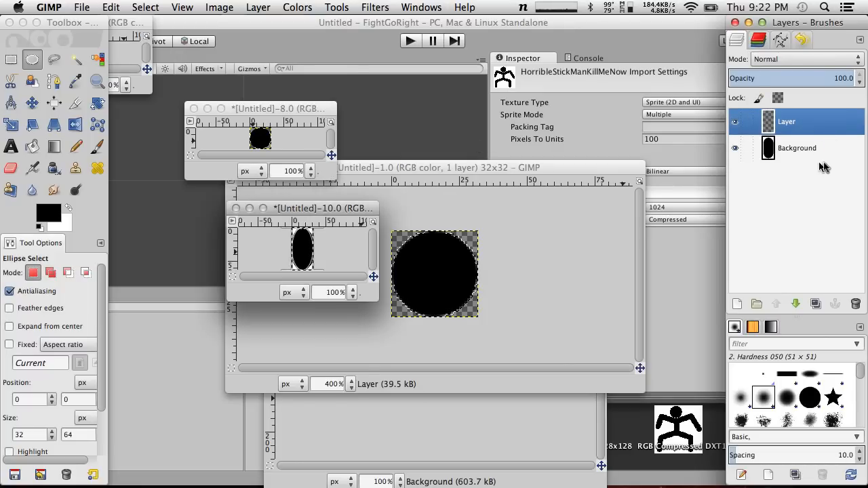
click(854, 303)
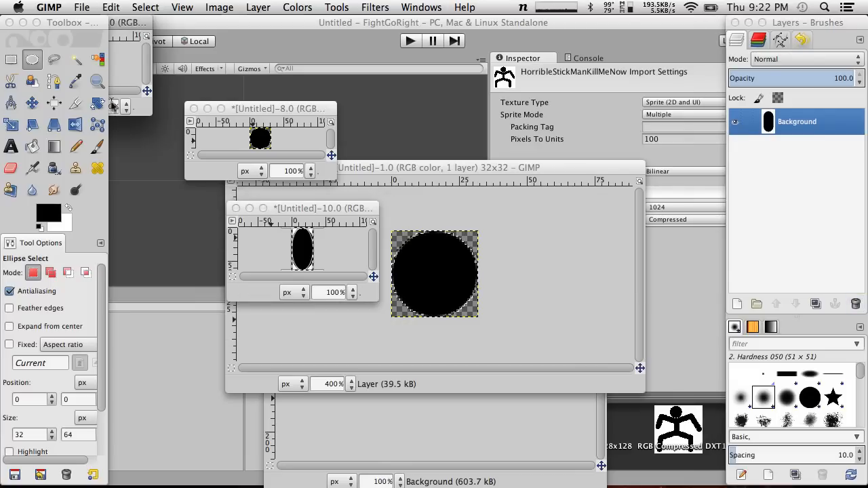
Bring the extra copy of the capsule image out from behind the toolbox and close it
drag(132, 26, 233, 37)
drag(143, 40, 176, 42)
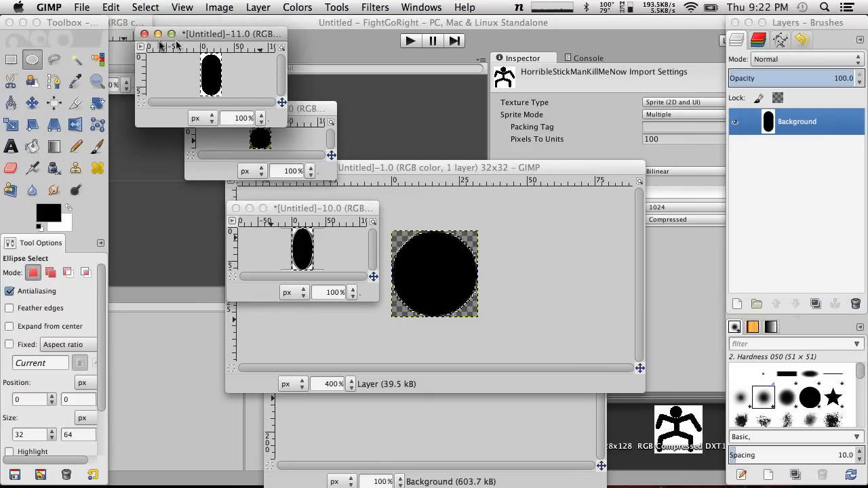
click(144, 34)
click(159, 133)
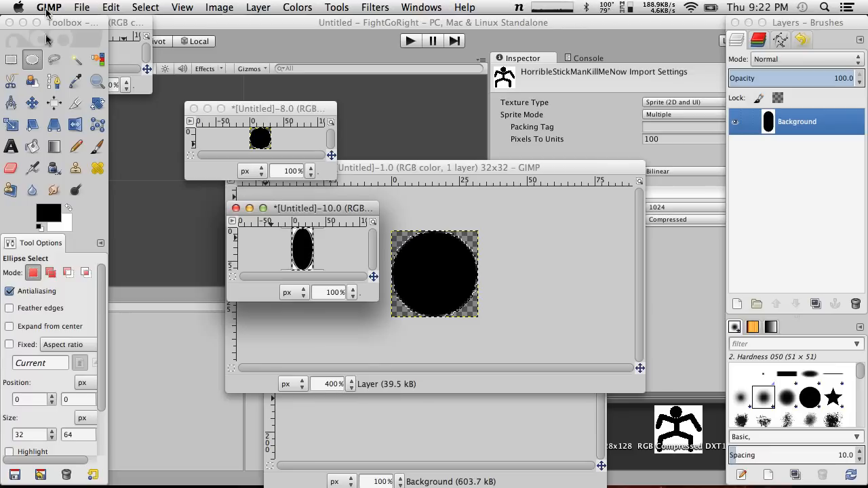
Clear the ellipse selection and select the black capsule shape with Fuzzy Select
key(shift+super+a)
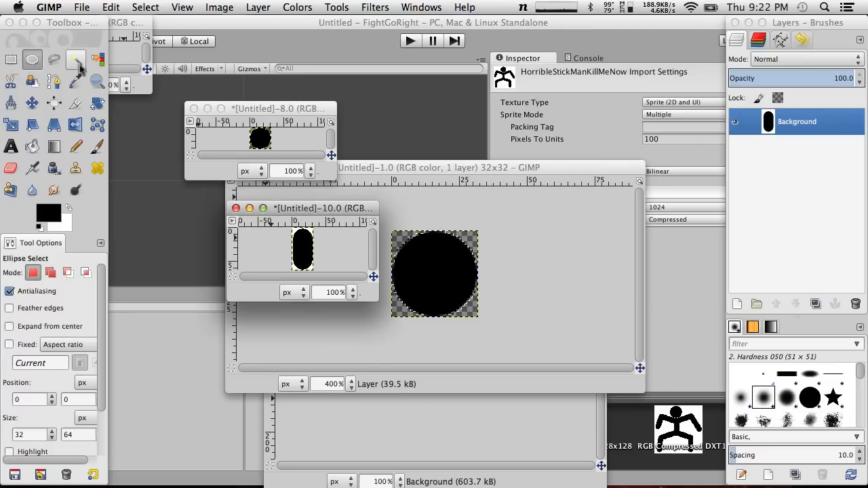
click(75, 63)
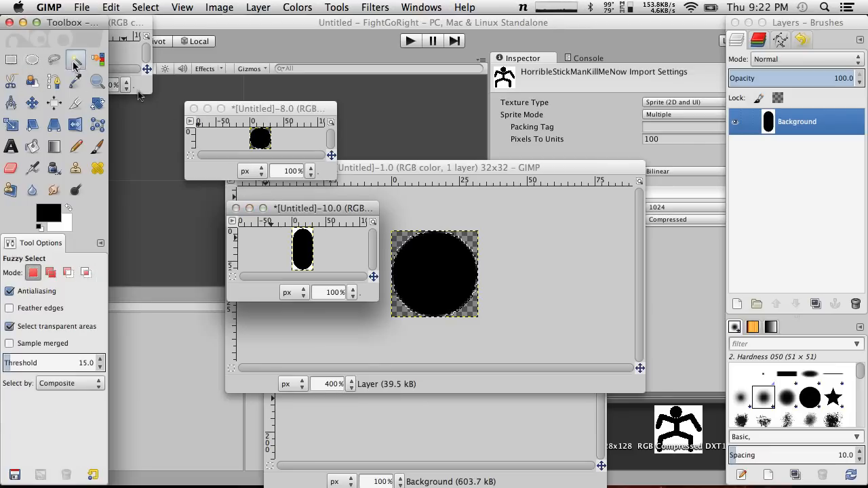
click(305, 253)
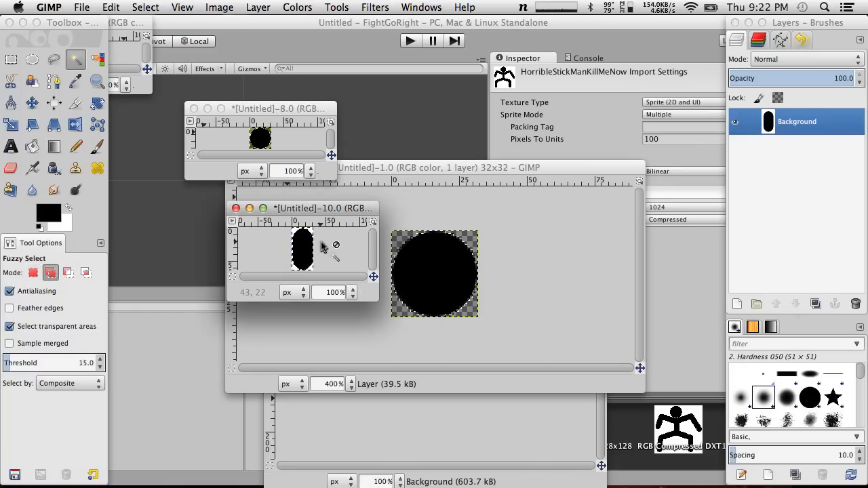
click(220, 5)
mouse_move(327, 5)
mouse_move(258, 7)
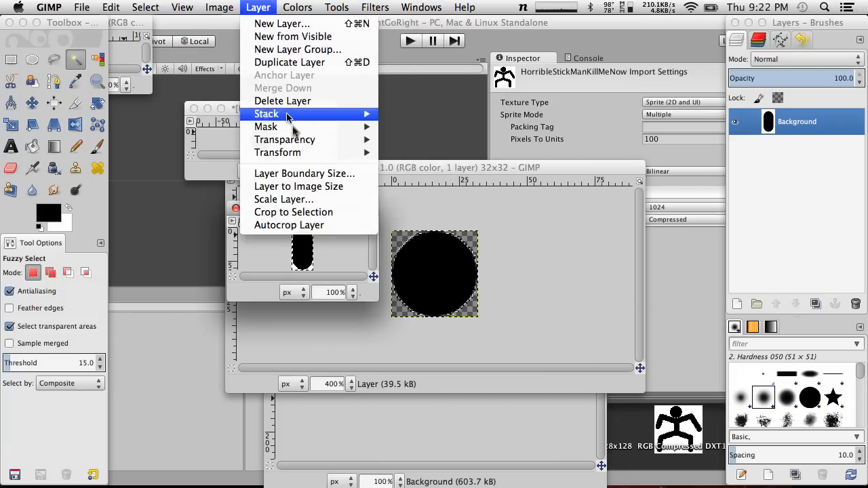
mouse_move(306, 146)
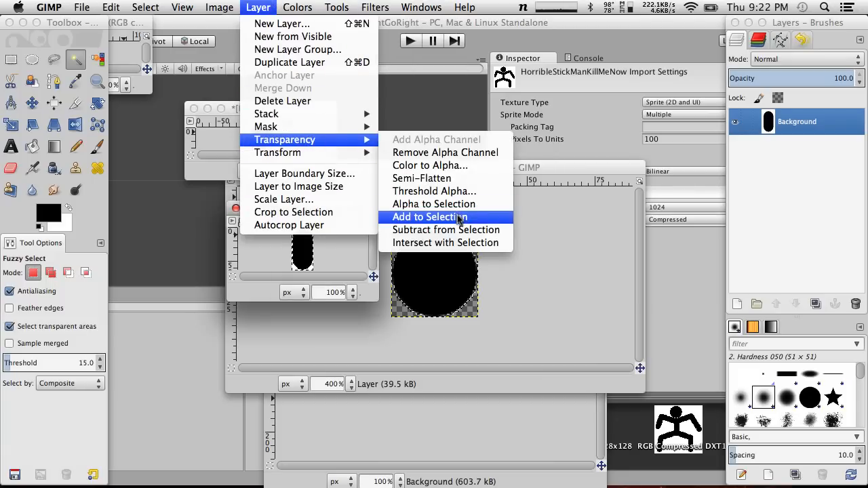
click(338, 325)
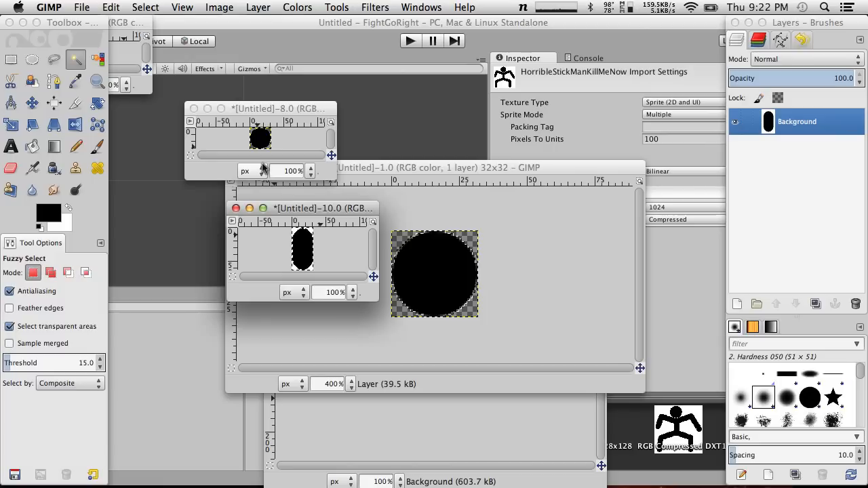
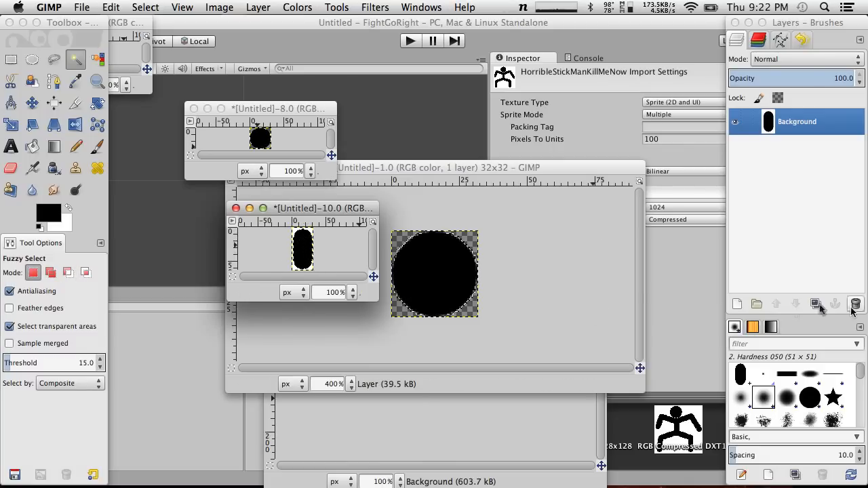
Replace the capsule image's Background with a new transparent 32 × 64 layer and paste the copied black capsule onto it
click(266, 6)
click(264, 23)
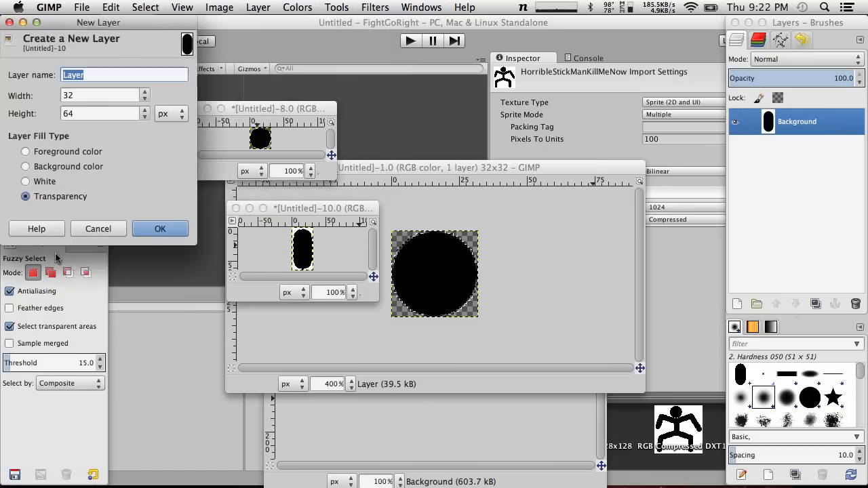
click(178, 228)
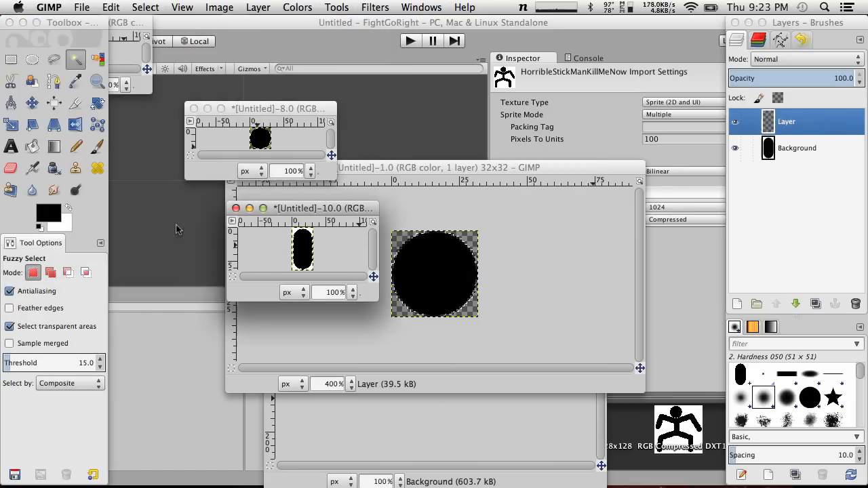
click(814, 150)
click(856, 306)
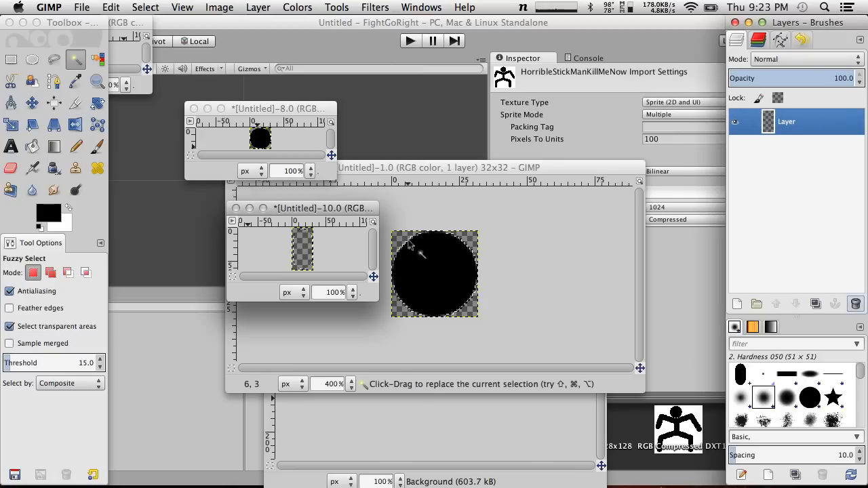
key(super+v)
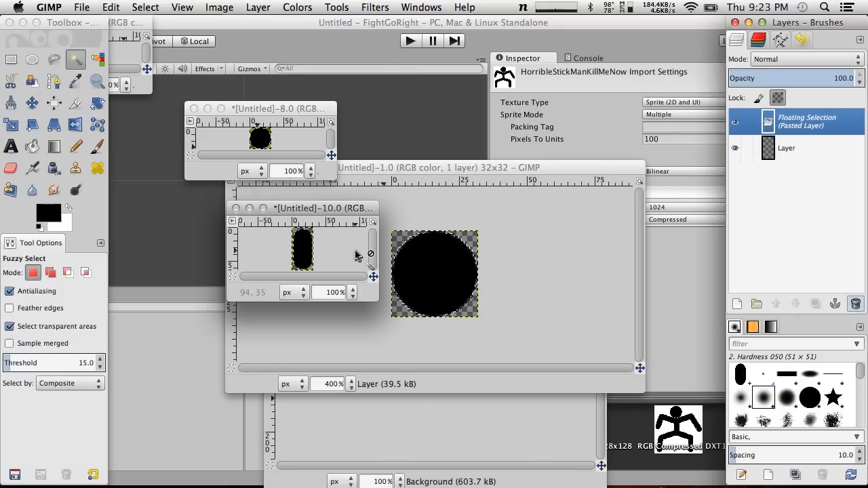
Duplicate the capsule image, set the copy aside, and export the original over ArmOrLegWhatever.png
key(super+d)
drag(132, 22, 485, 31)
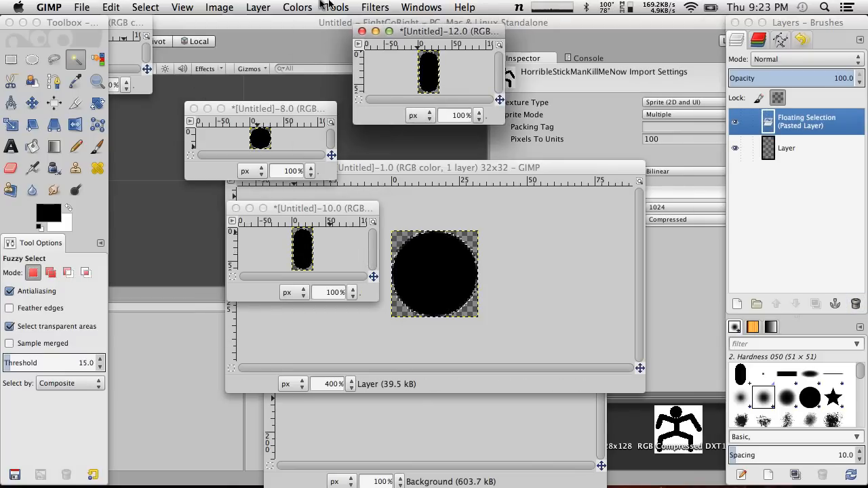
click(319, 208)
click(88, 7)
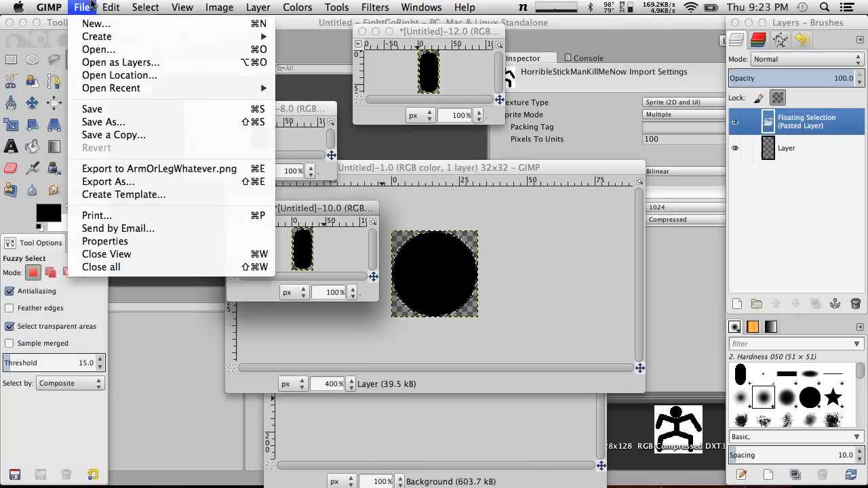
click(121, 169)
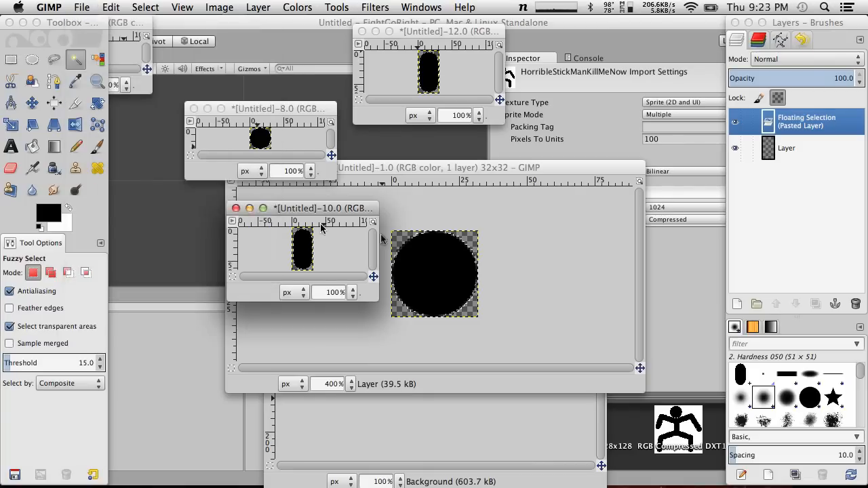
Switch to Unity and import the newly exported ArmOrLegWhatever.png from the desktop into the project assets
click(190, 384)
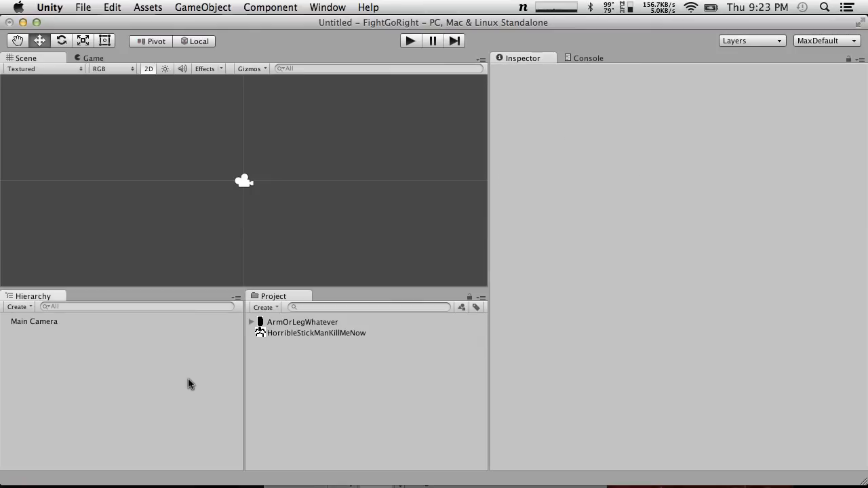
key(F11)
drag(753, 407, 396, 390)
key(F11)
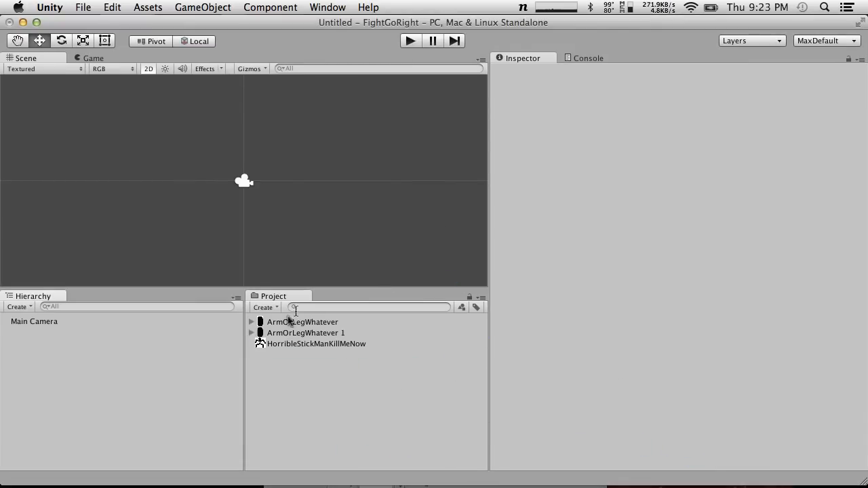
Delete the old ArmOrLegWhatever asset from the project
click(291, 323)
right_click(292, 323)
click(316, 323)
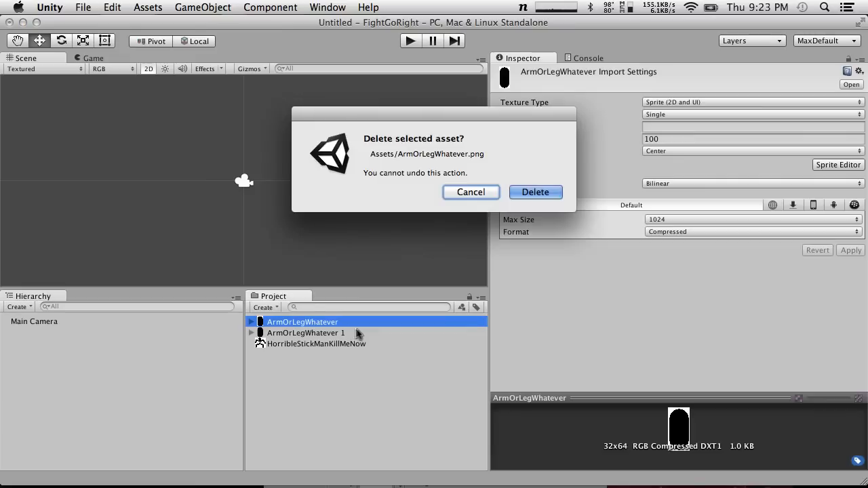
click(537, 192)
Rename the ArmOrLegWhatever 1 asset as ArmOrLegWhatever
click(349, 323)
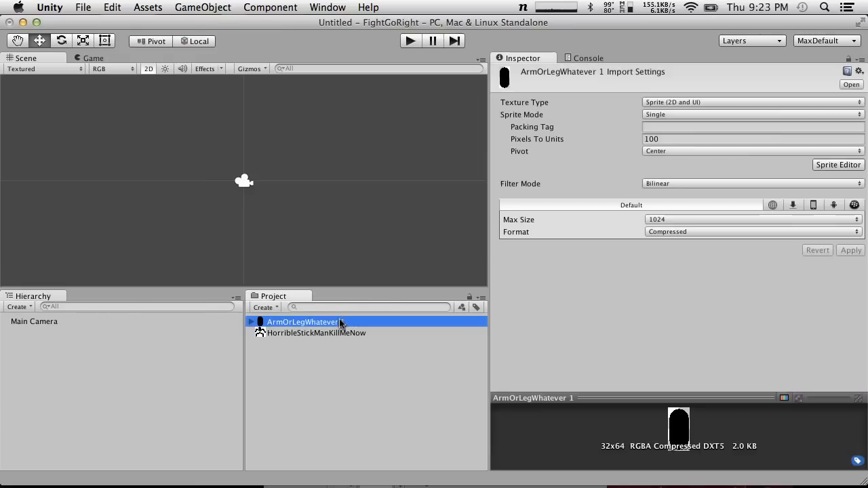
click(345, 323)
click(351, 323)
key(BackSpace)
key(Return)
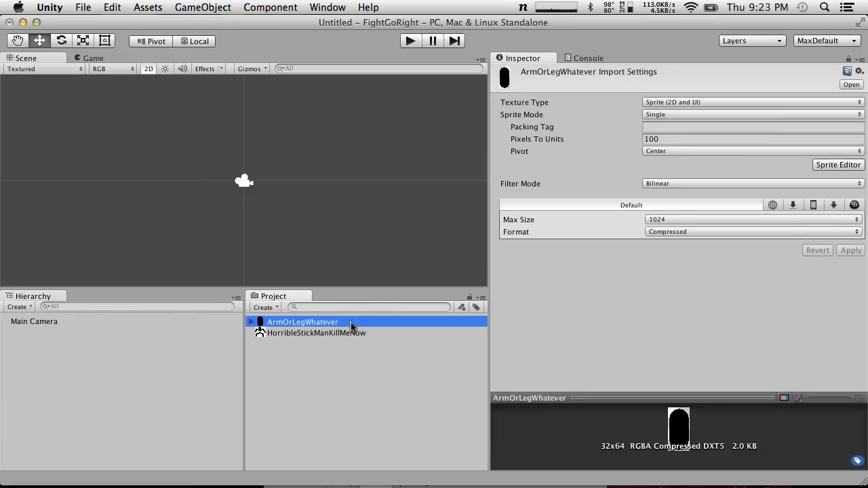
Import the Head image from the desktop into the project assets
key(F11)
drag(680, 66, 324, 363)
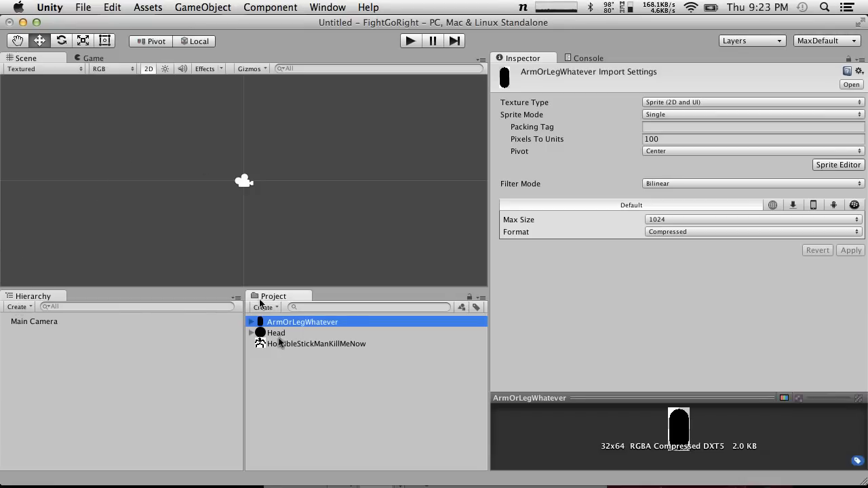
drag(275, 333, 338, 365)
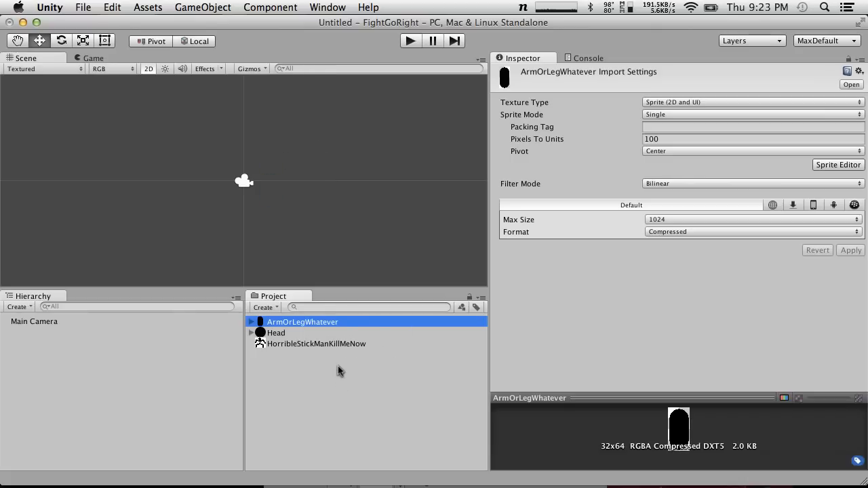
Set Pixels To Units to 32 for both the ArmOrLegWhatever and Head textures and apply the import settings
shift+click(276, 333)
click(684, 139)
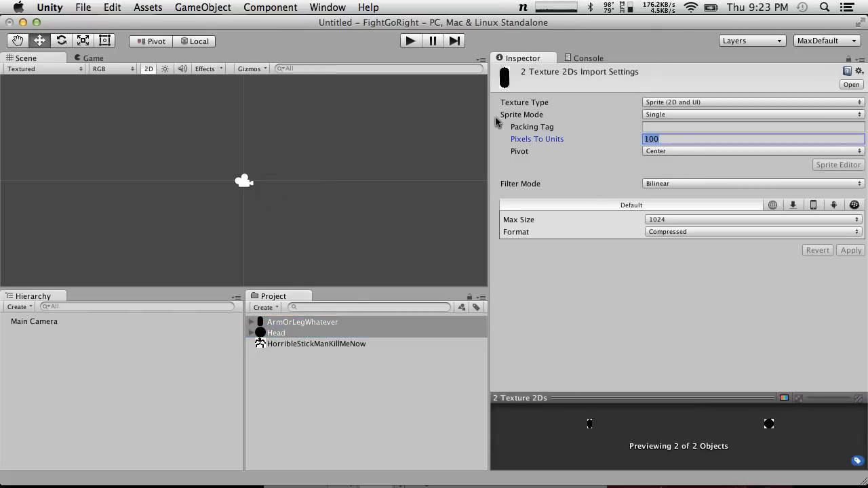
text(32)
click(851, 251)
click(302, 369)
Place the Head sprite in the scene above the camera and an ArmOrLegWhatever sprite directly below it as the torso
drag(273, 333, 236, 132)
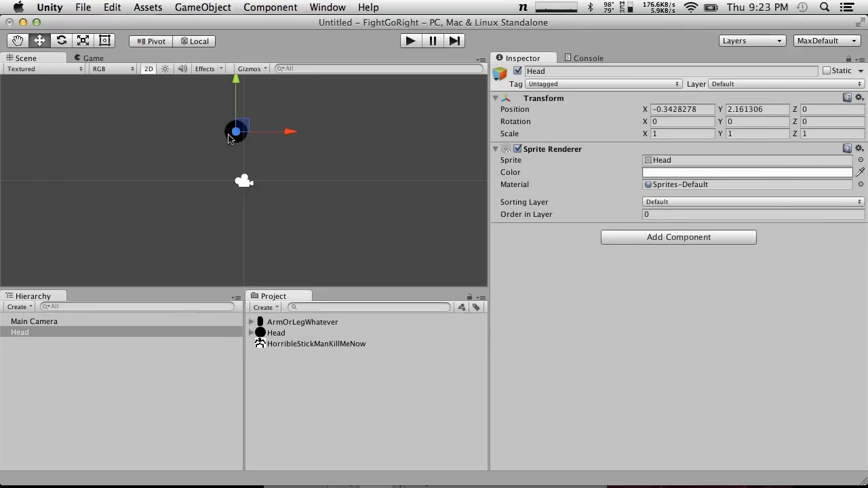
drag(274, 322, 245, 155)
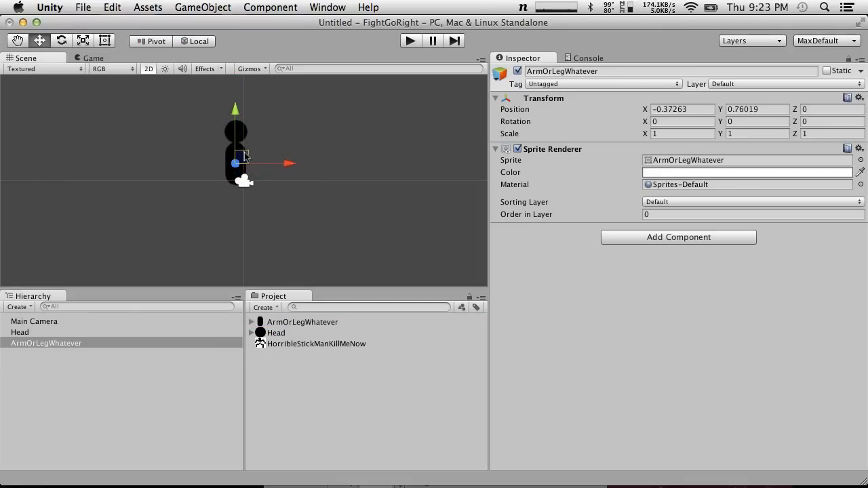
click(260, 227)
Add a second ArmOrLegWhatever sprite to the right of the torso and set its scale to X 0.5, Y 1
drag(292, 323, 303, 174)
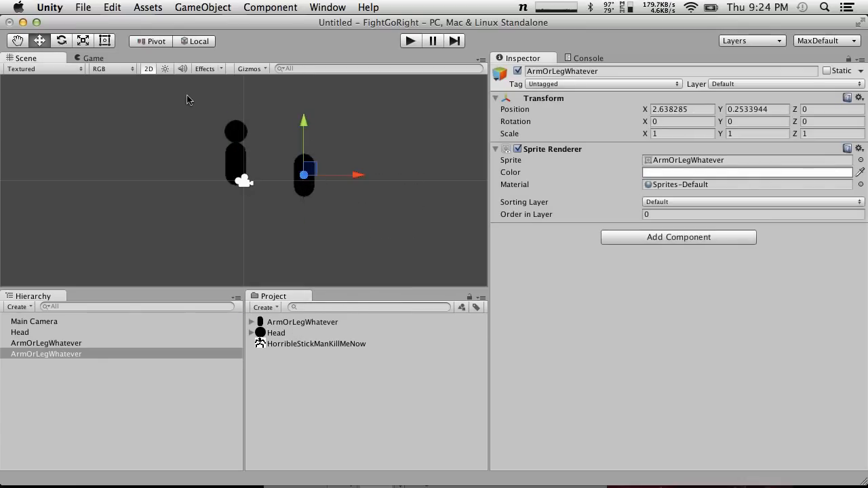
click(106, 41)
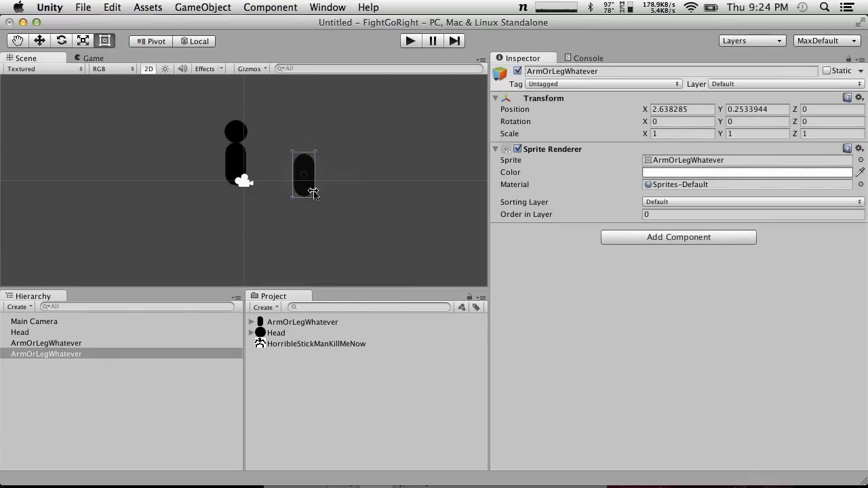
mouse_move(314, 197)
mouse_down()
mouse_move(301, 196)
mouse_move(300, 164)
mouse_move(305, 188)
mouse_up()
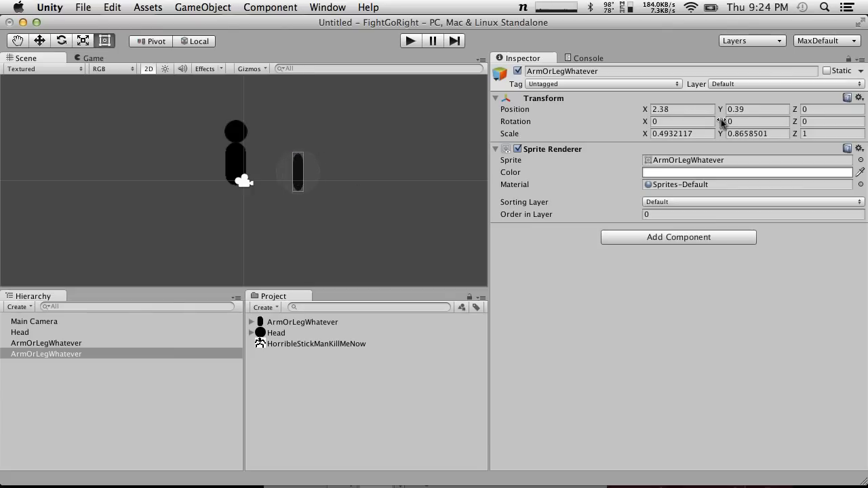
click(708, 134)
text(0.5)
click(768, 134)
text(1)
click(297, 185)
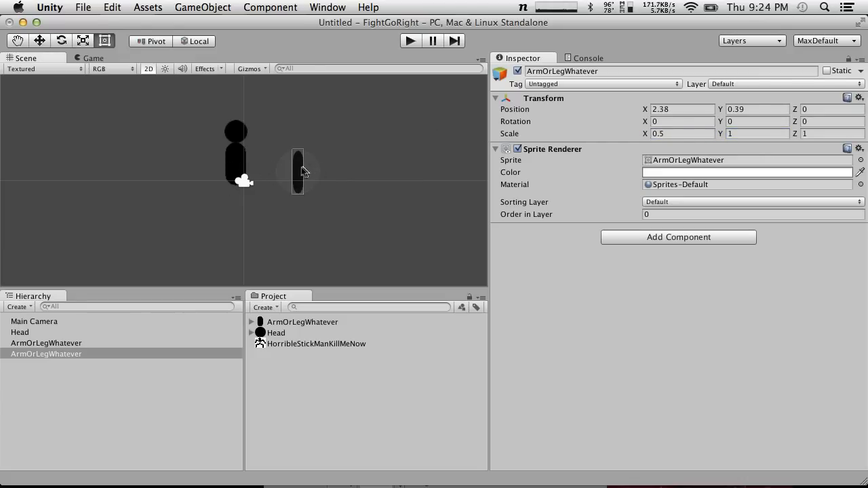
Rotate the narrow limb sprite to about 56° around Z
drag(300, 137, 251, 170)
click(300, 165)
drag(296, 145, 278, 177)
click(293, 172)
click(62, 41)
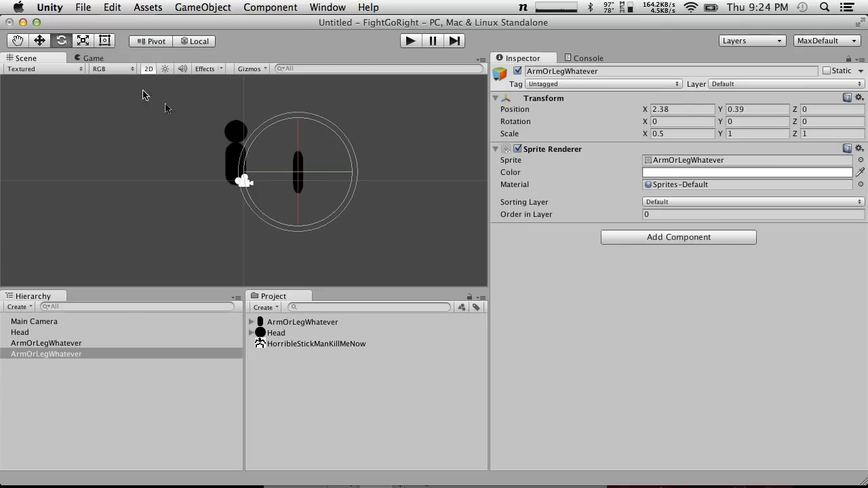
drag(265, 137, 218, 241)
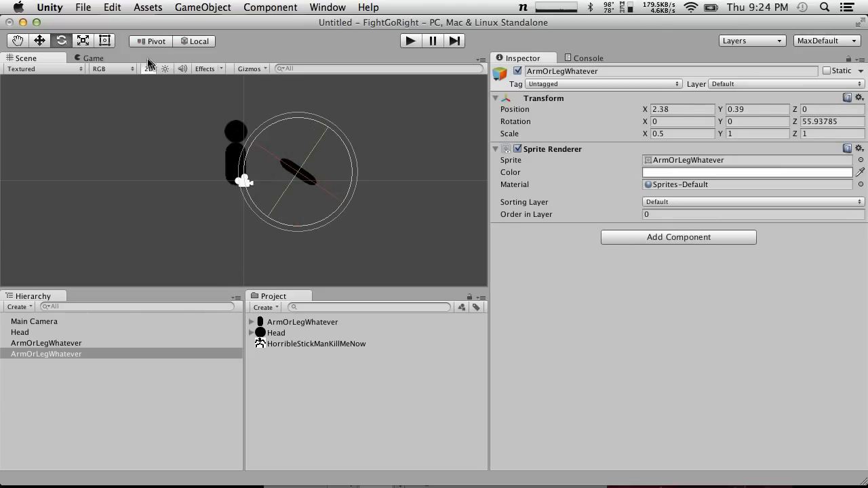
Move the rotated limb onto the torso's right side as an arm, at about X 0.26, Y 0.78
click(83, 41)
click(39, 41)
drag(297, 161, 248, 154)
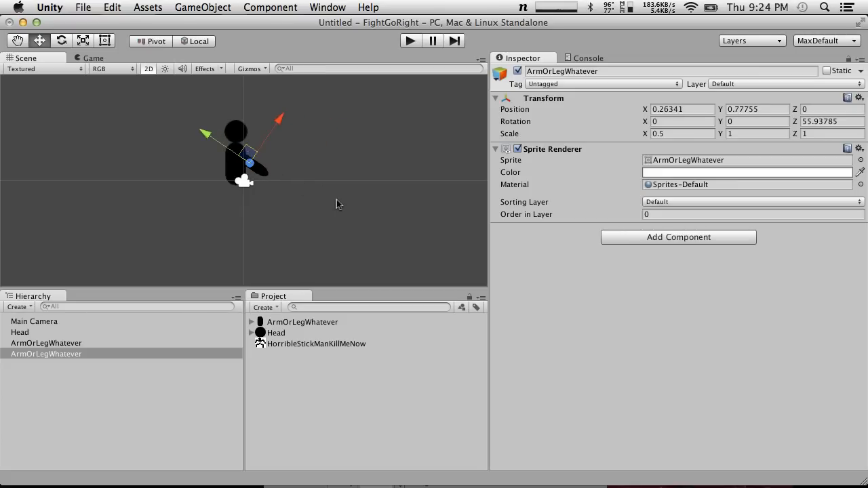
Duplicate the arm and move the copy clear of the figure to X 2.53, Y 1.04
key(super+d)
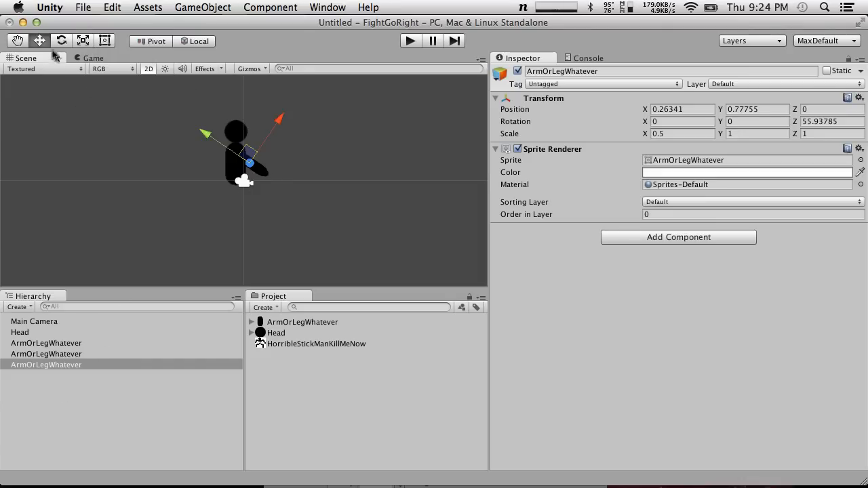
click(105, 41)
click(258, 165)
scroll(257, 167, up, 5)
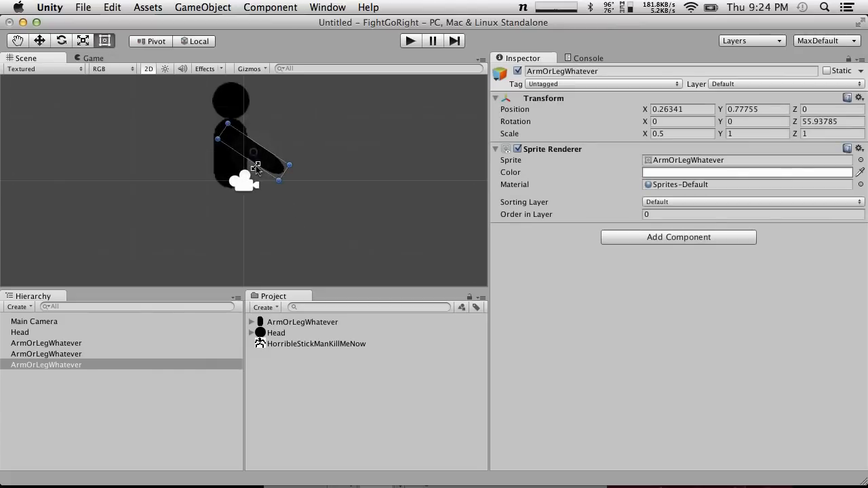
scroll(256, 168, down, 2)
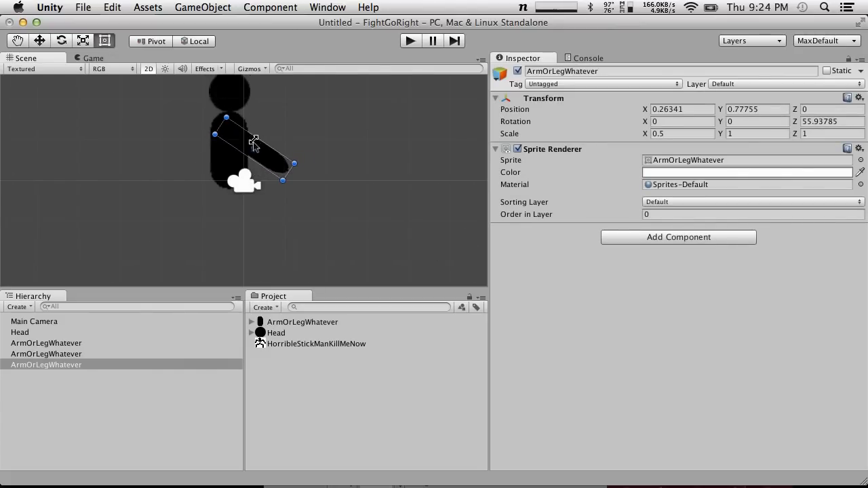
drag(251, 150, 347, 142)
click(356, 113)
click(355, 156)
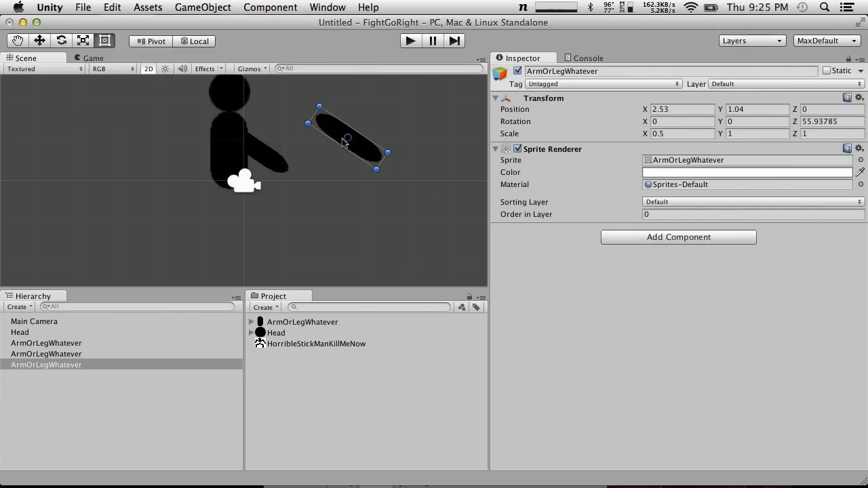
alt+drag(348, 138, 340, 138)
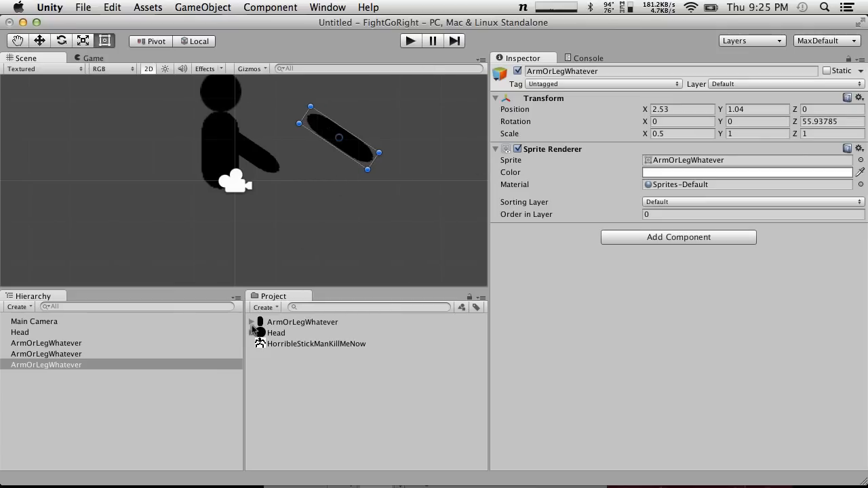
Give the ArmOrLegWhatever sprite a custom pivot near its upper end, about X 0.52, Y 0.87, and apply it
click(305, 324)
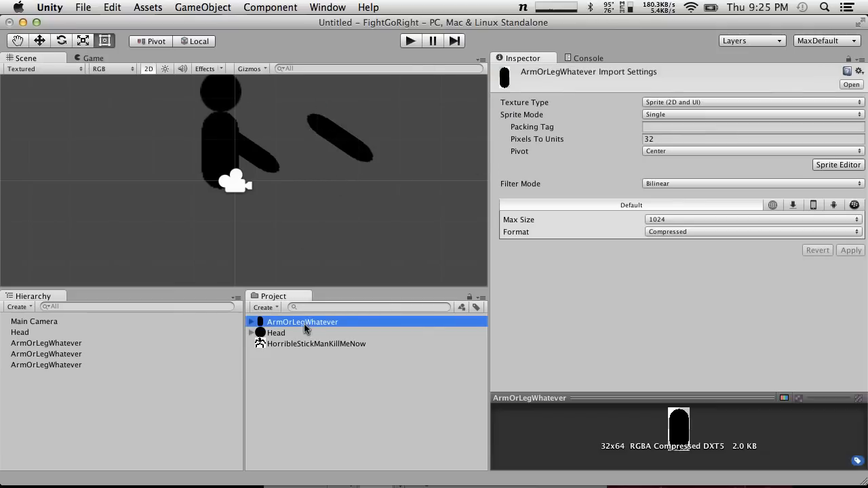
click(841, 165)
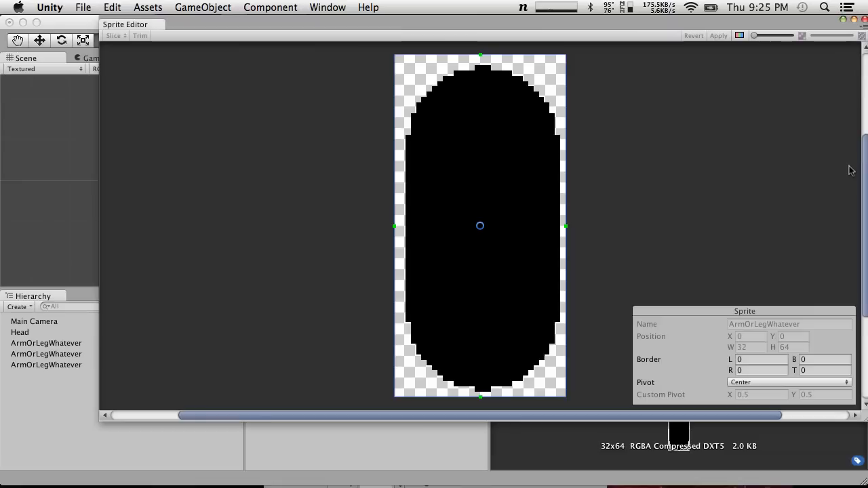
drag(480, 226, 480, 109)
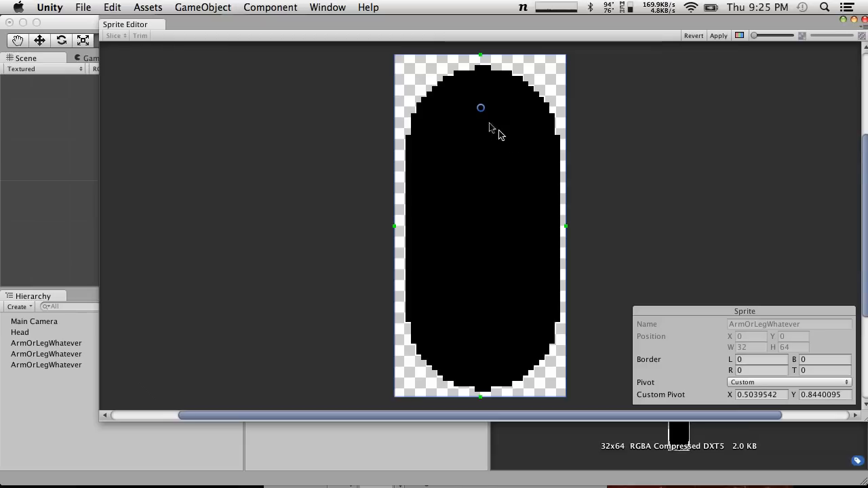
drag(481, 110, 485, 102)
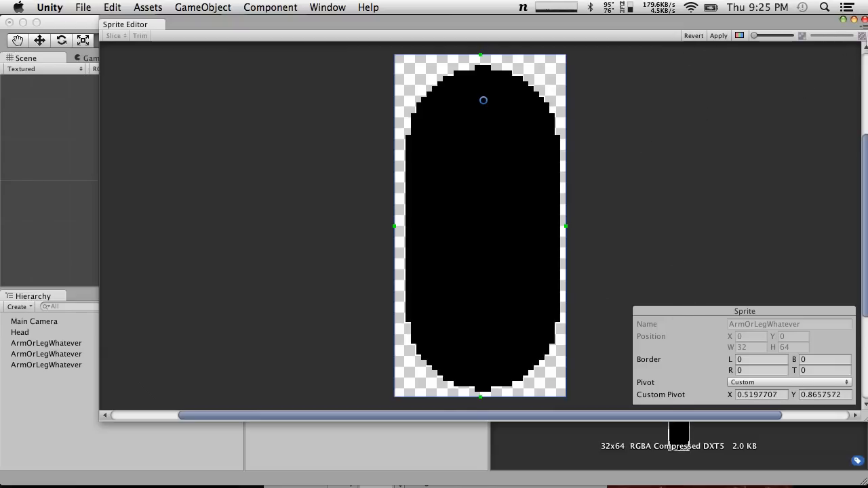
click(865, 22)
click(536, 191)
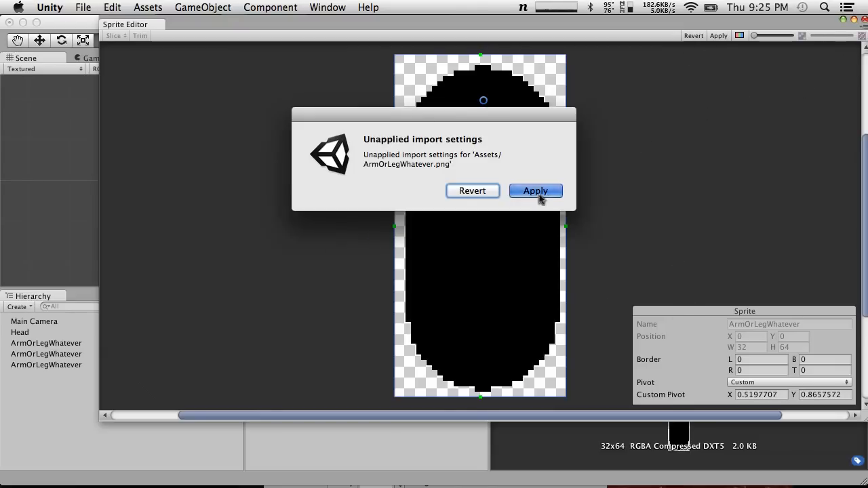
click(349, 131)
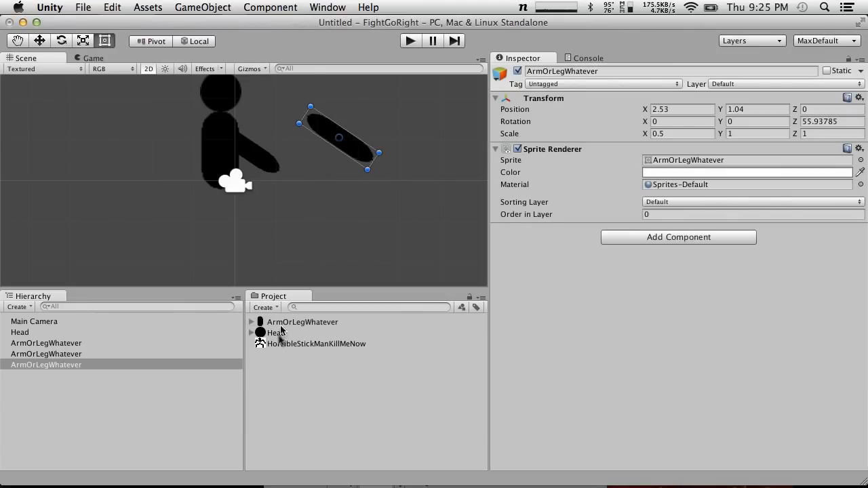
Place another ArmOrLegWhatever sprite beside the figure, and apply a custom pivot of about X 0.53, Y 0.88 to that sprite asset
drag(281, 325, 300, 181)
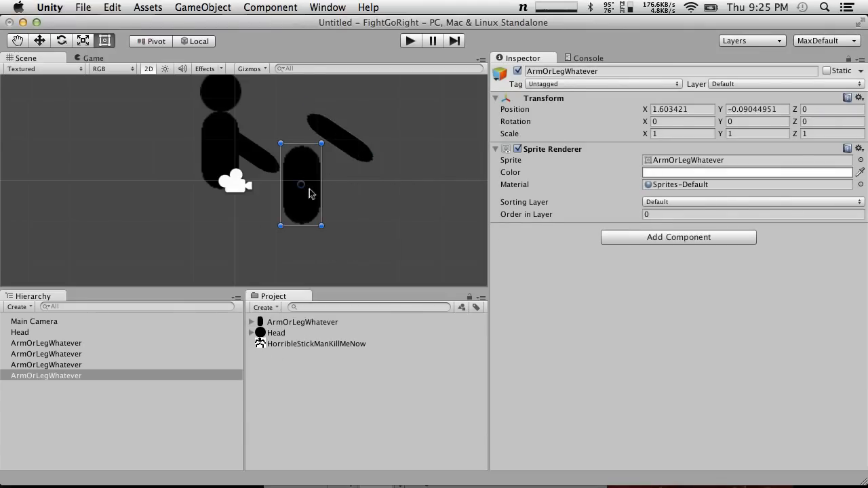
click(289, 322)
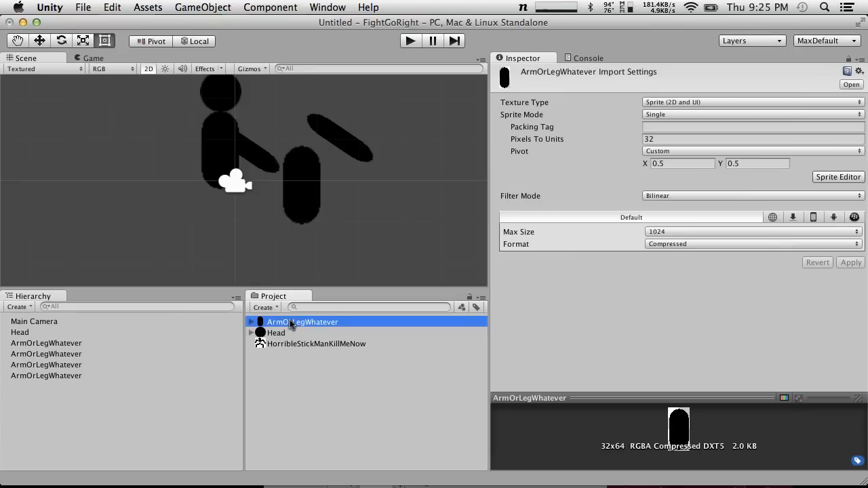
click(838, 177)
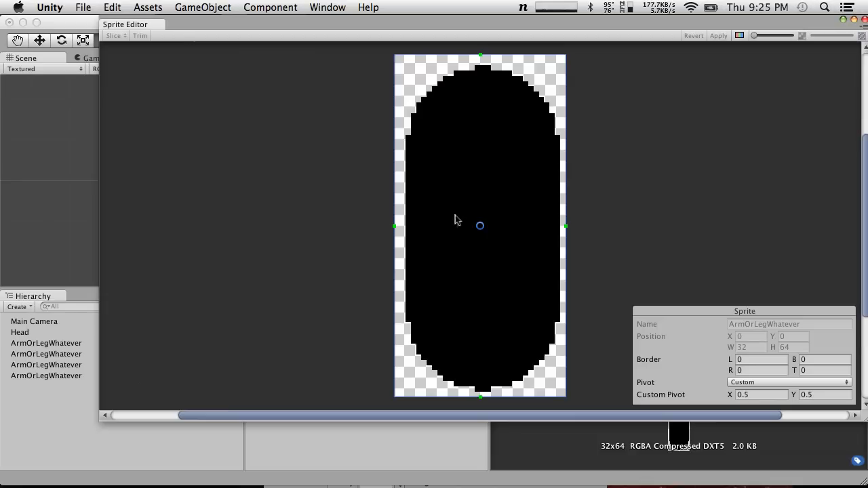
drag(480, 227, 481, 94)
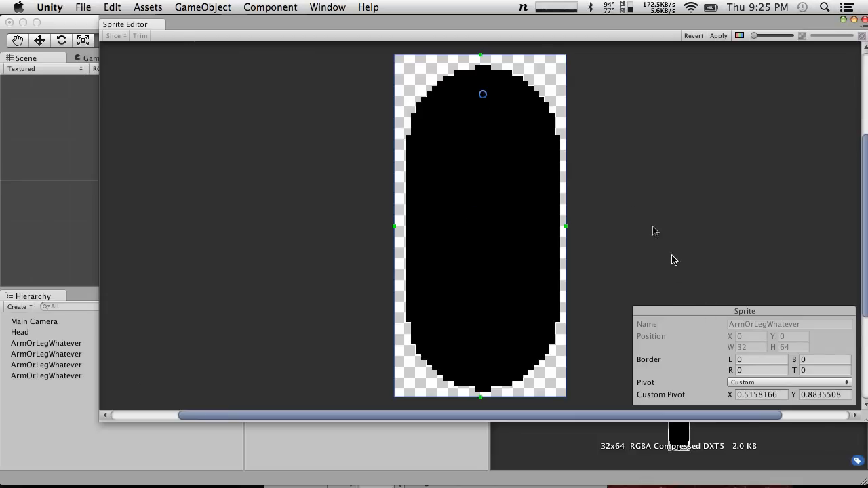
drag(485, 95, 488, 97)
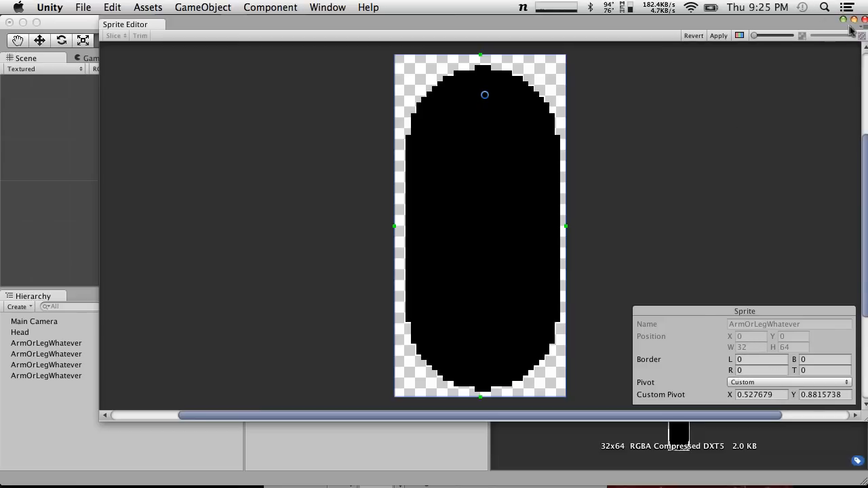
click(720, 36)
click(863, 22)
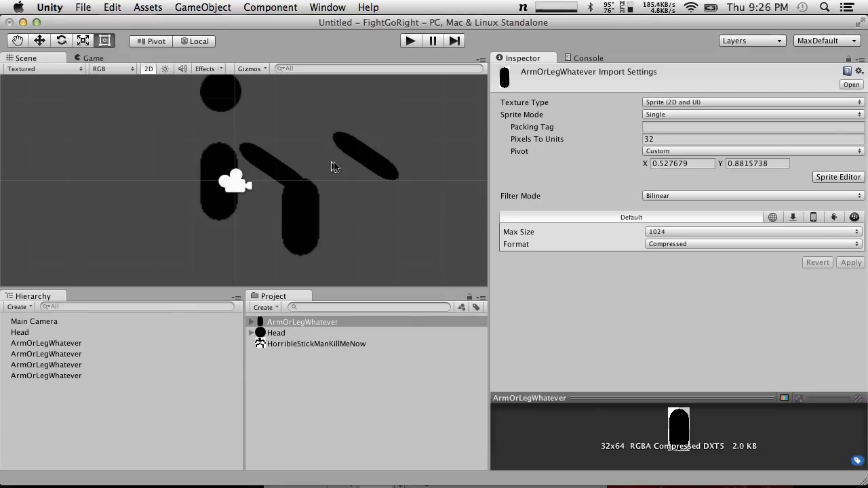
Move the arm nearest the torso onto the torso's upper part, at X -0.38, Y 0.5
click(364, 159)
click(269, 170)
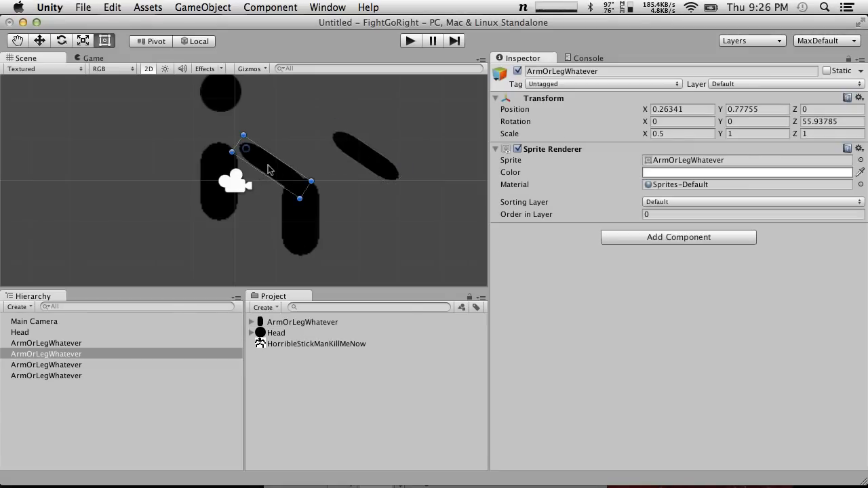
drag(268, 170, 253, 185)
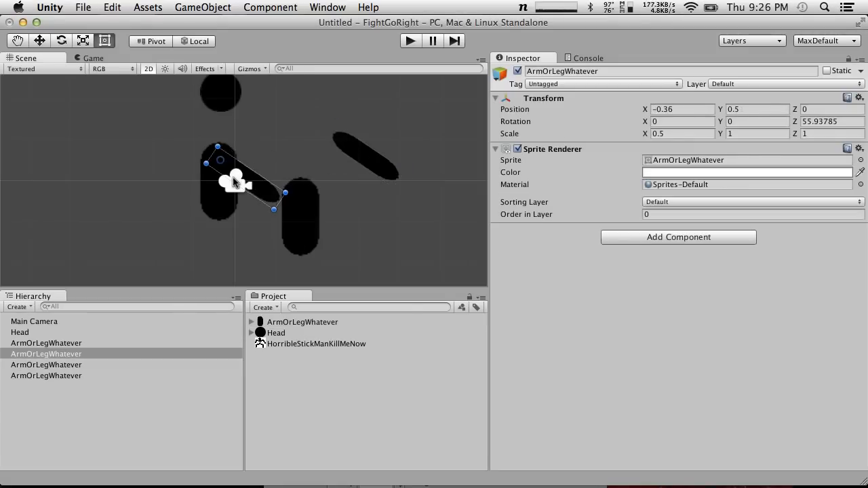
Move the detached arm copy onto the torso at X -0.35, Y 0.5 and rotate it to -56.88° around Z
click(365, 158)
drag(378, 163, 244, 189)
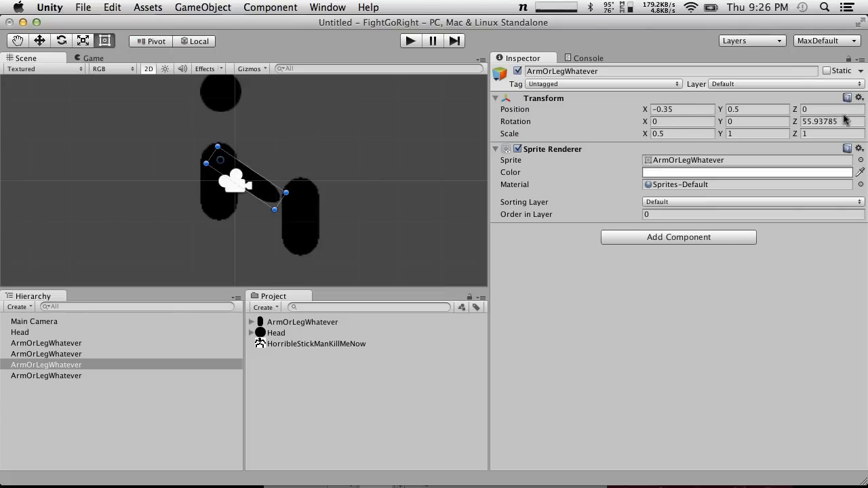
drag(799, 122, 321, 196)
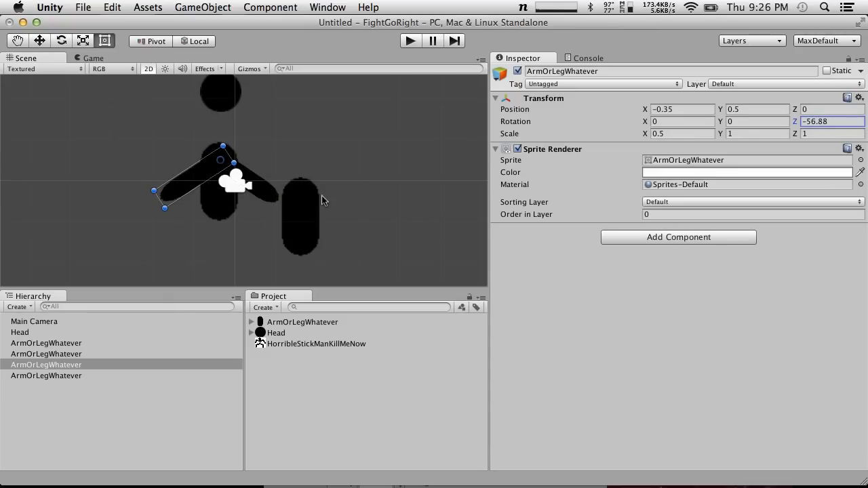
Spread the two arms to opposite shoulders, at X -0.13, Y 0.57 and X -0.66, Y 0.52
click(273, 195)
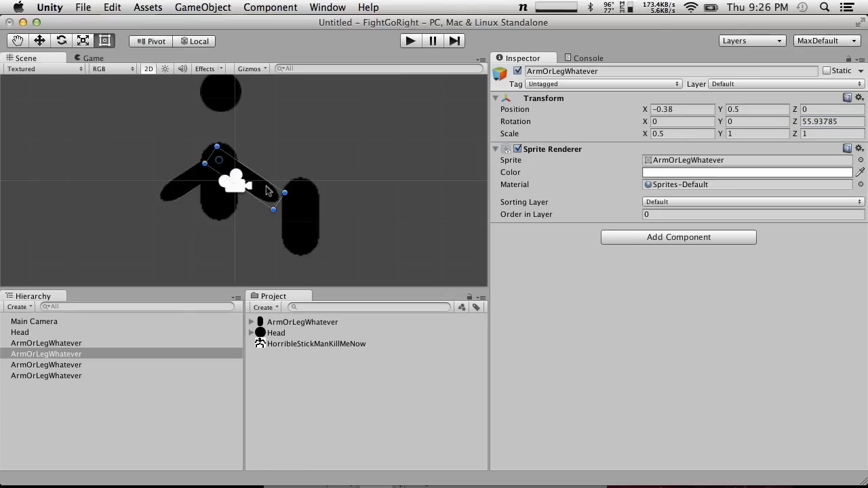
click(190, 184)
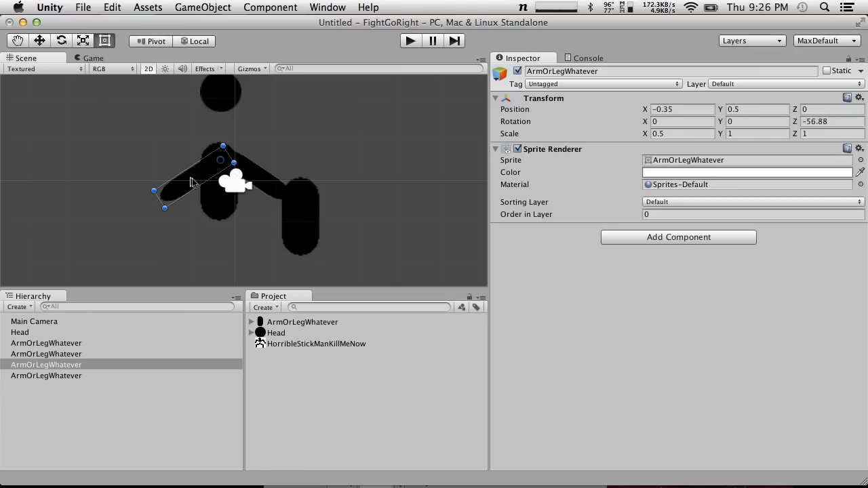
drag(170, 181, 178, 180)
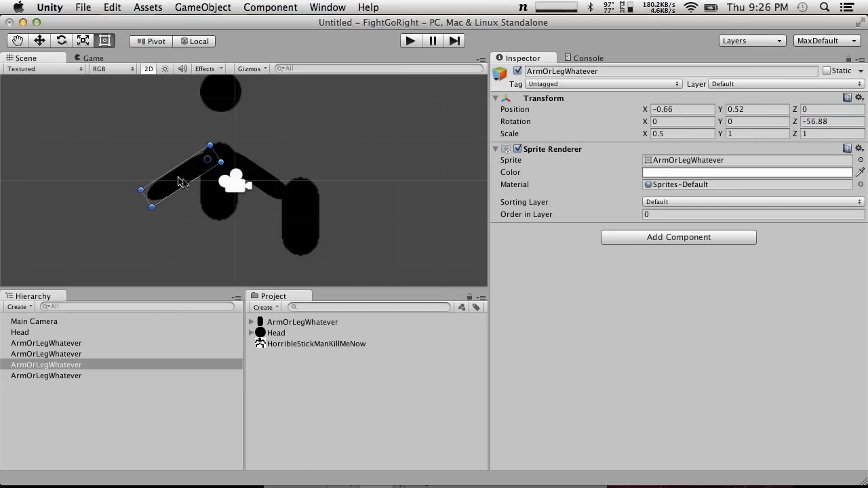
Duplicate the arm on the figure's left-hand side in place, and rename the torso object as Body
key(super+d)
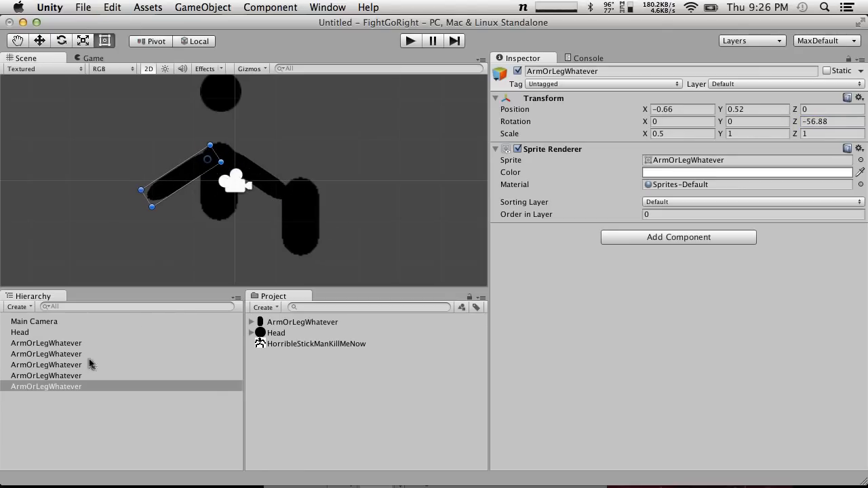
click(40, 366)
click(60, 344)
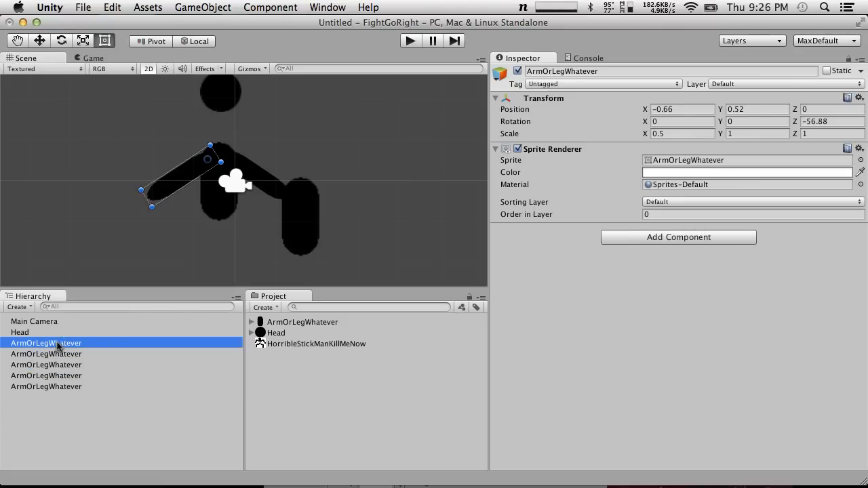
key(Return)
text(Body)
key(Return)
Move the Head down to sit just above the torso, at X -0.39, Y 1.44
click(223, 101)
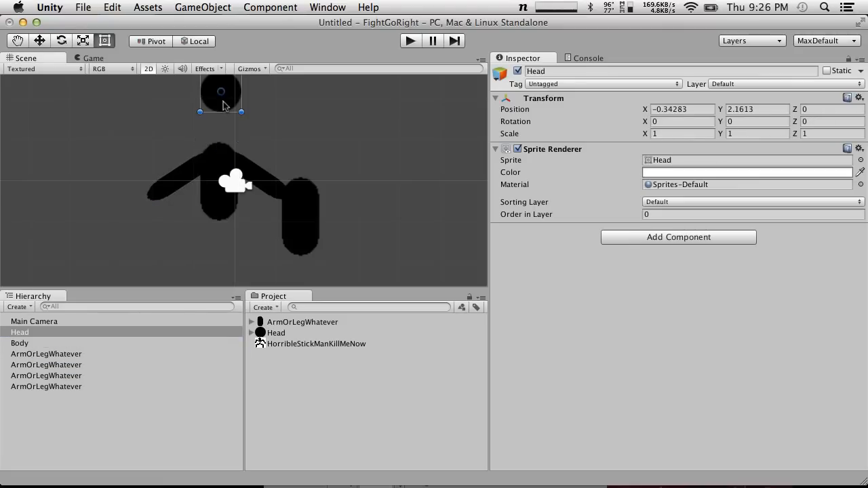
drag(222, 104, 218, 137)
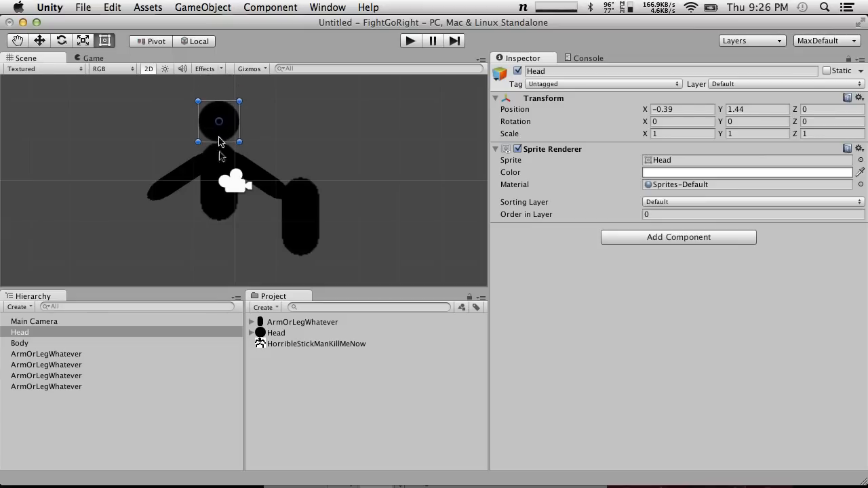
click(162, 194)
click(222, 216)
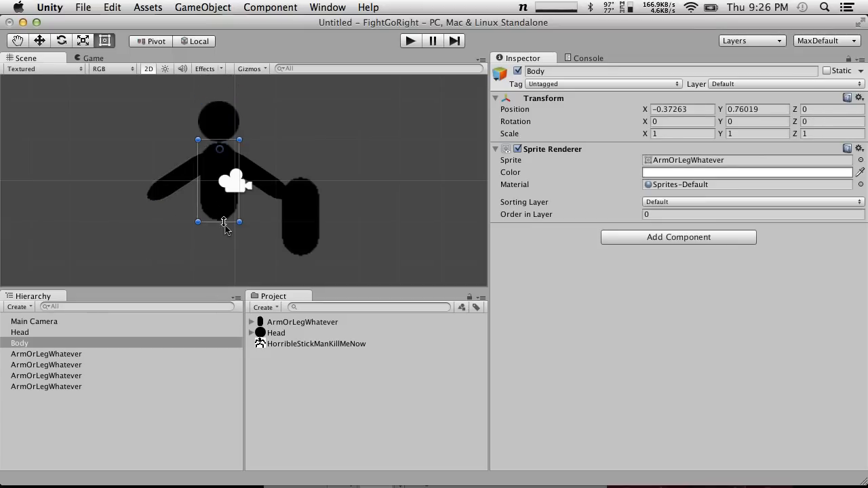
Duplicate the arm rotated to -56.88°, name the copy Leg and move it to the torso's lower end at X -0.54, Y -0.73
click(181, 184)
key(super+d)
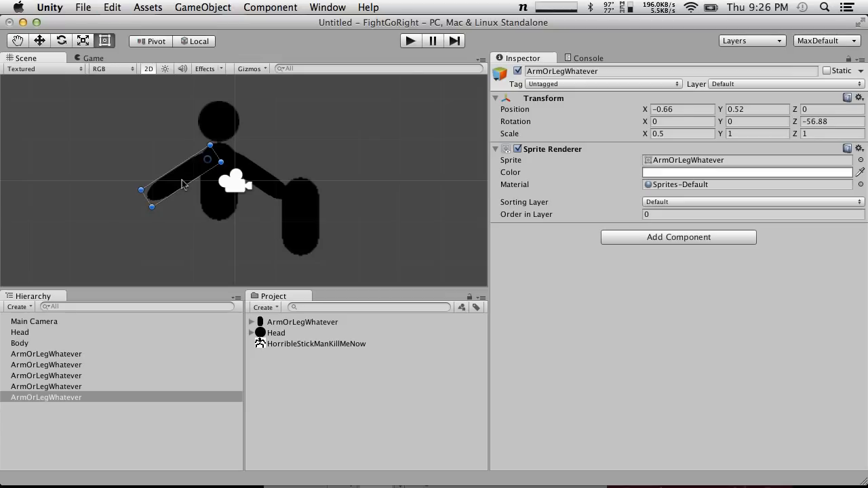
click(64, 398)
key(Return)
text(Leg)
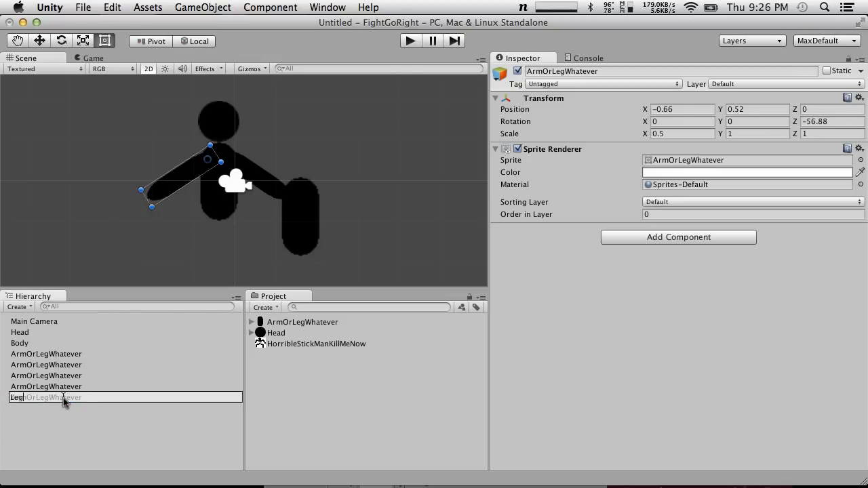
key(Return)
drag(196, 181, 205, 234)
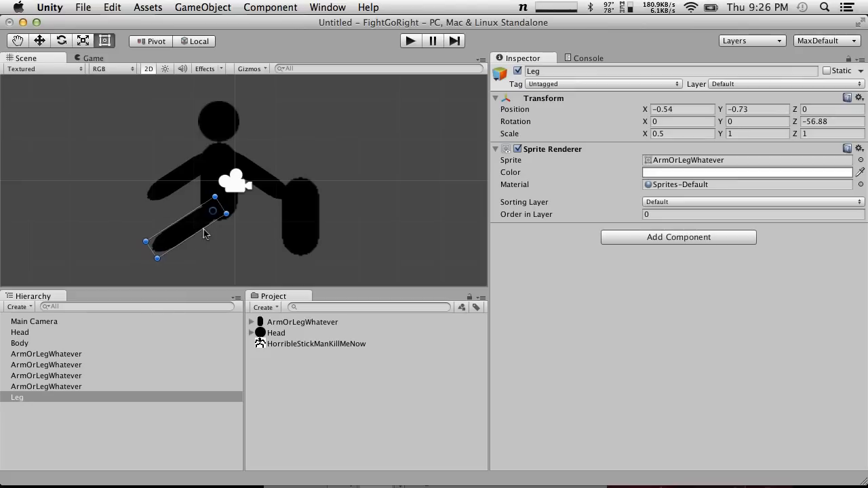
Rename the arm object directly above Leg in the object list as RightArm
click(163, 188)
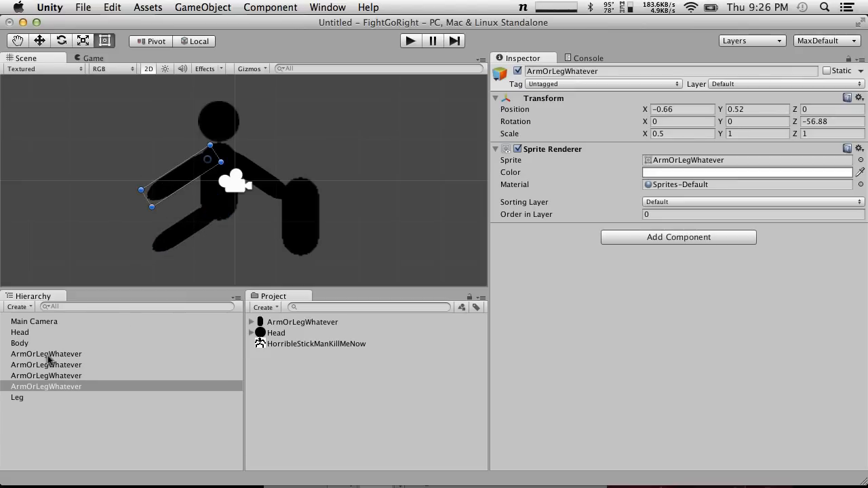
click(40, 389)
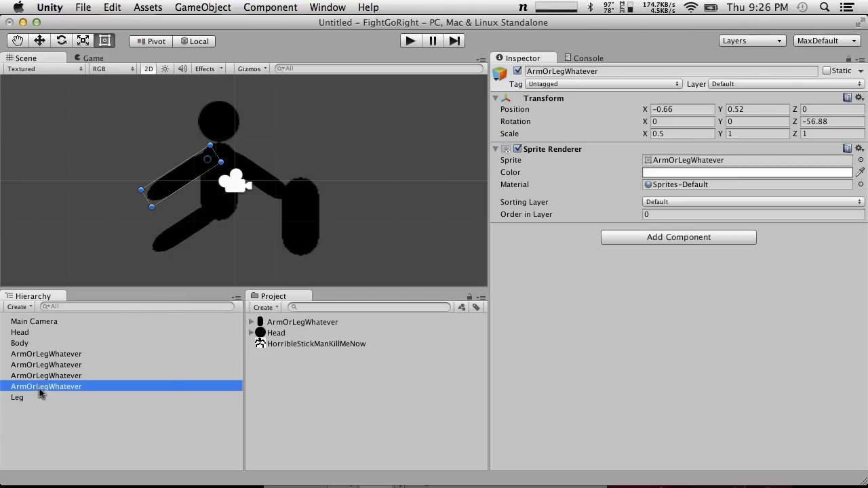
click(41, 386)
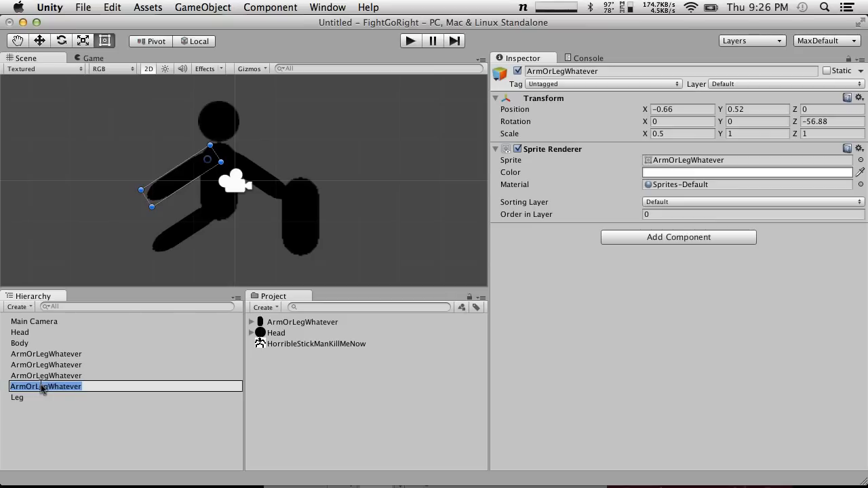
text(RightArm)
key(Return)
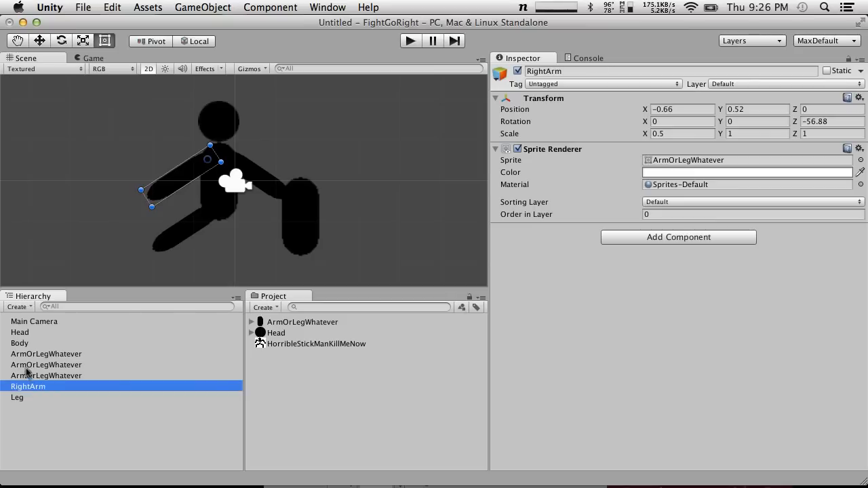
Rename the arm on the opposite shoulder, rotated to about 56°, as LeftArm
click(52, 356)
click(55, 378)
click(46, 355)
key(Return)
text(L)
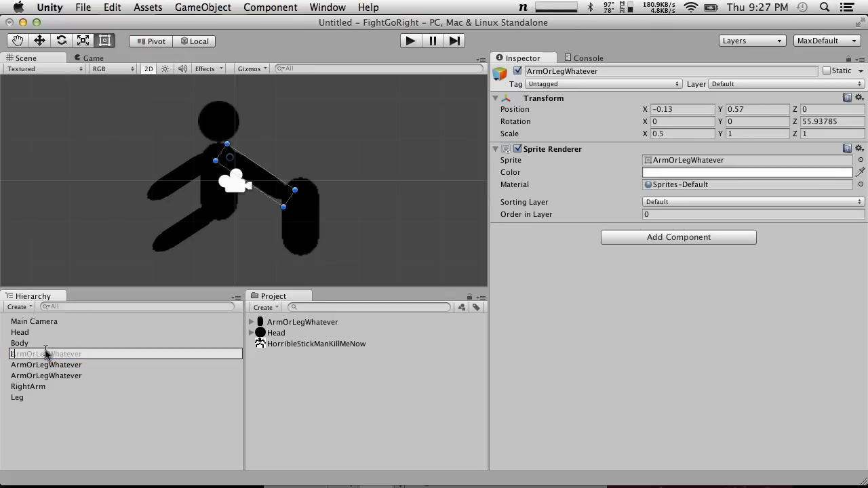
text(eftArm)
key(Return)
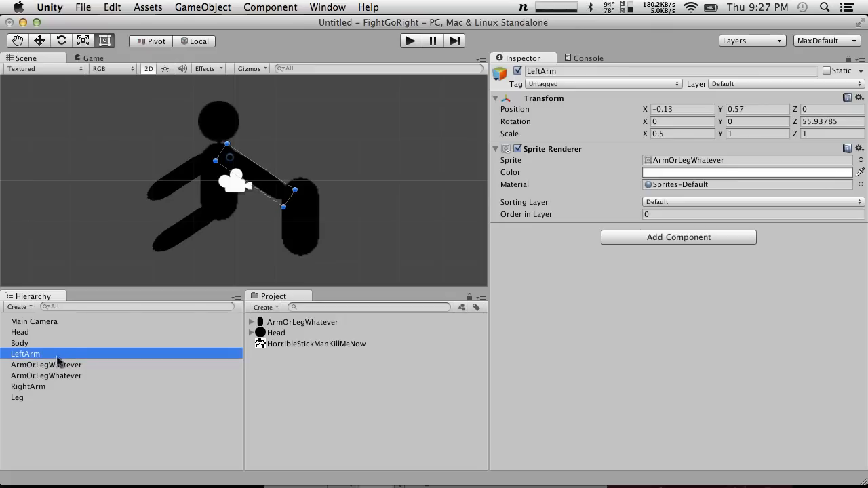
Delete the surplus full-width upright ArmOrLegWhatever object standing beside the figure
click(58, 363)
click(59, 375)
key(Return)
click(90, 397)
click(64, 373)
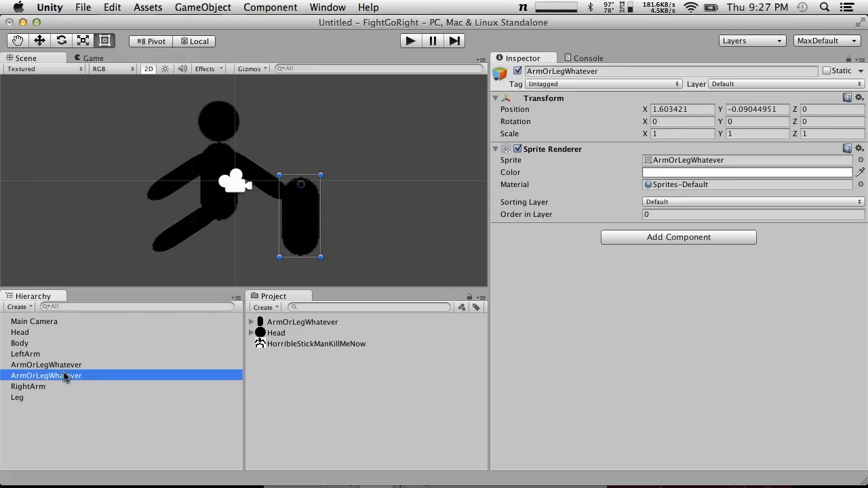
key(super+BackSpace)
Identify the remaining ArmOrLegWhatever copy, rename it as RightLeg and move it to the torso's lower end at X -0.12, Y -0.73
click(46, 365)
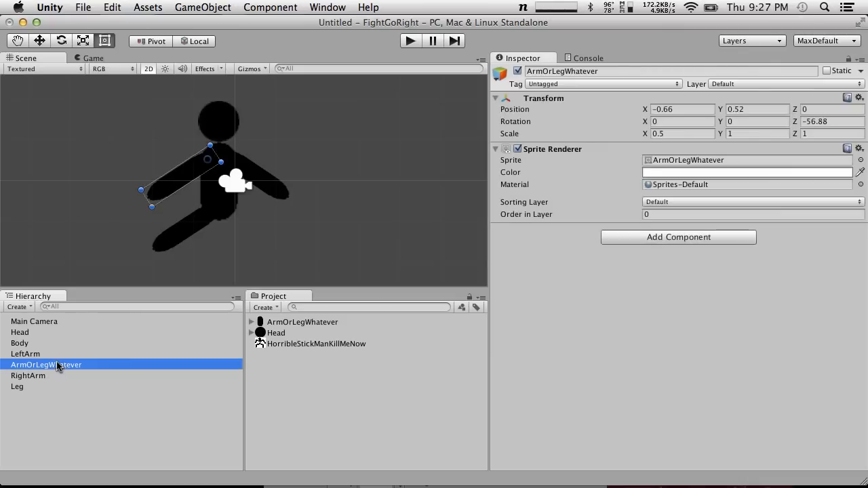
click(56, 362)
click(39, 353)
click(54, 363)
key(Down)
key(Up)
key(Up)
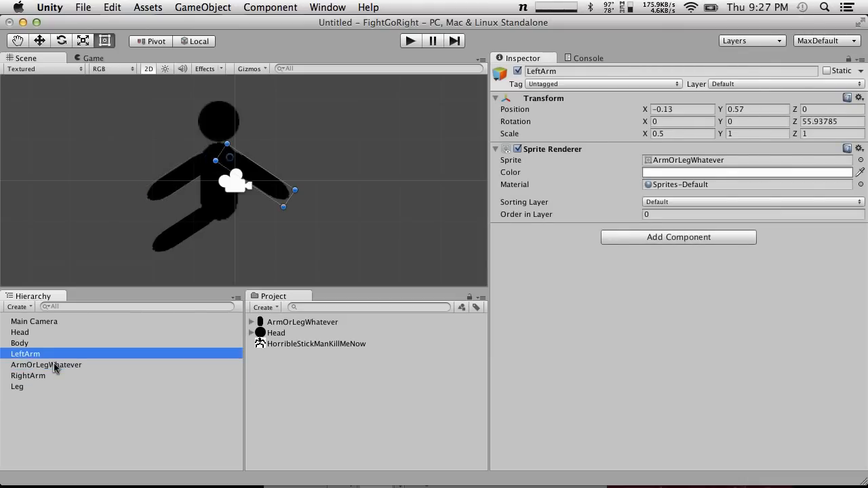
key(Down)
key(Down)
key(Up)
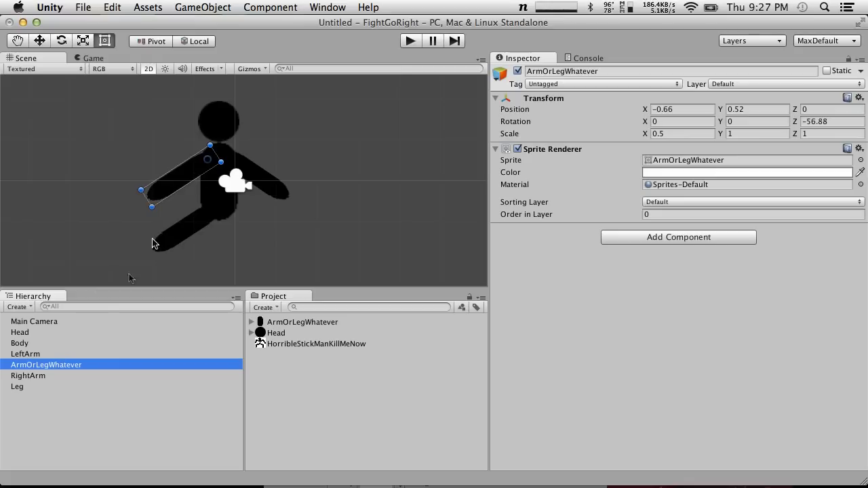
click(47, 368)
text(RightLeg)
key(Return)
drag(196, 171, 217, 229)
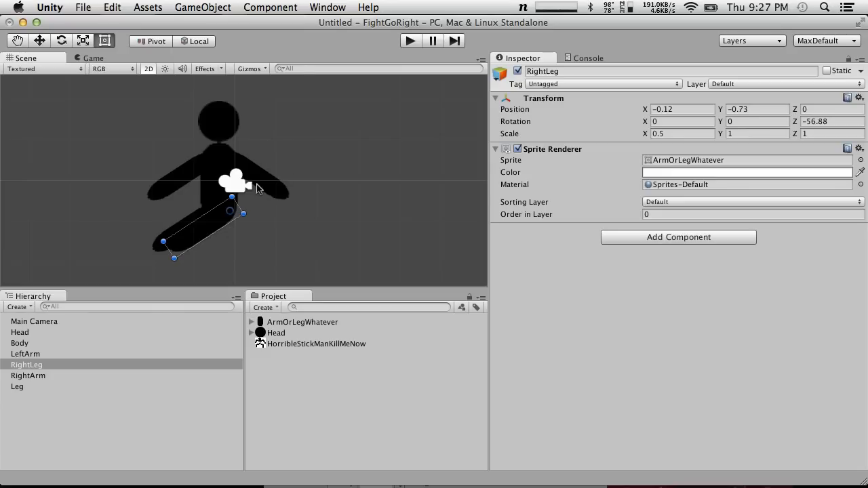
Switch to Chrome and search the web for "mario racoon" in a new tab
key(ctrl+Right)
key(ctrl+Right)
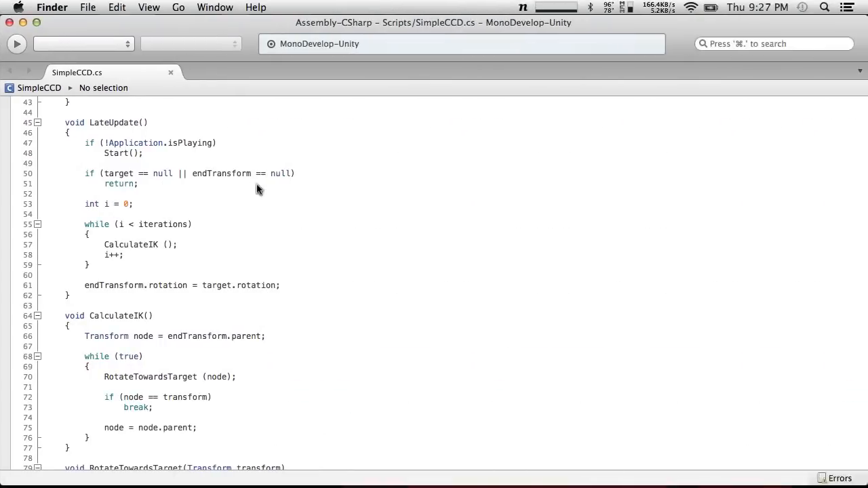
key(super+t)
text(mario )
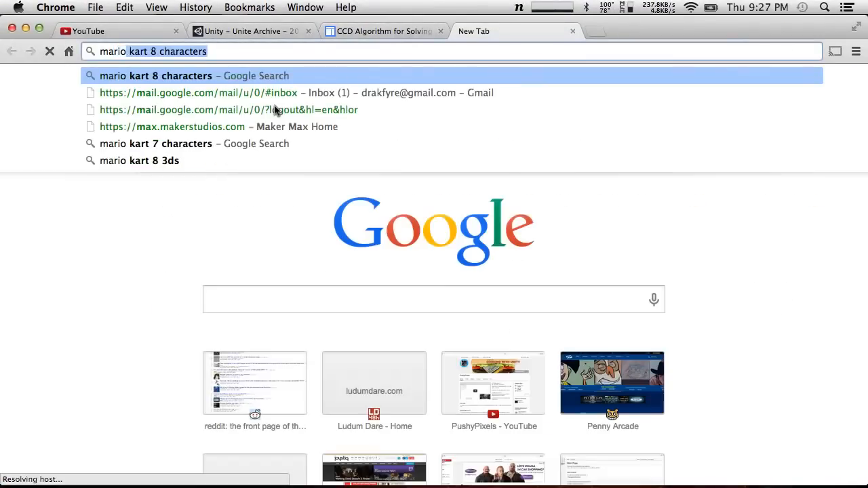
text(racoon)
key(BackSpace)
key(BackSpace)
key(BackSpace)
key(BackSpace)
key(BackSpace)
key(BackSpace)
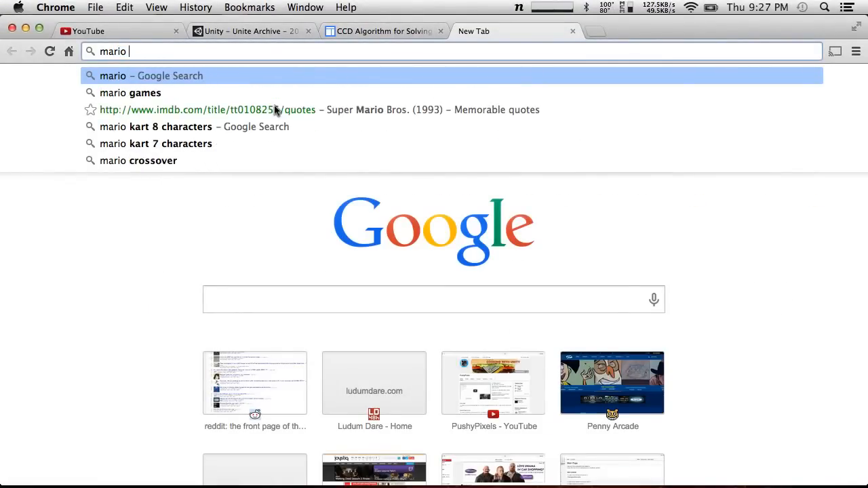
text(racoon)
key(Return)
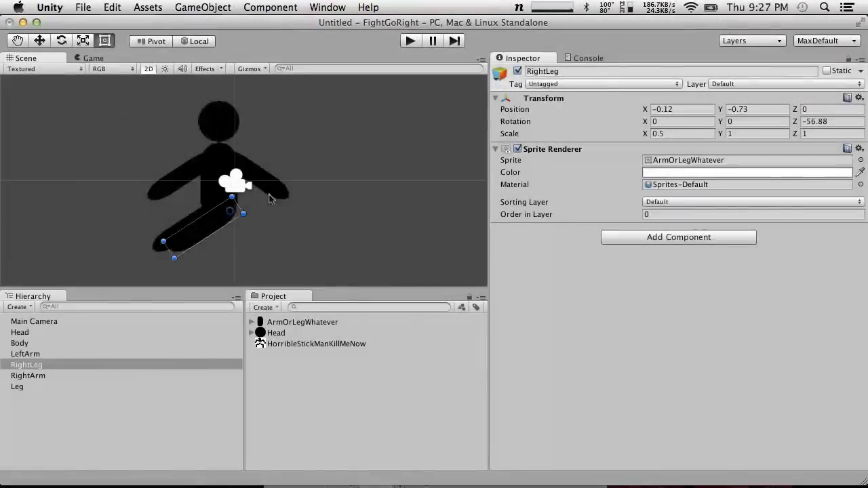
Return to Unity and raise both arms, rotating LeftArm to 121.6° and RightArm to -121.1° about Z
click(270, 196)
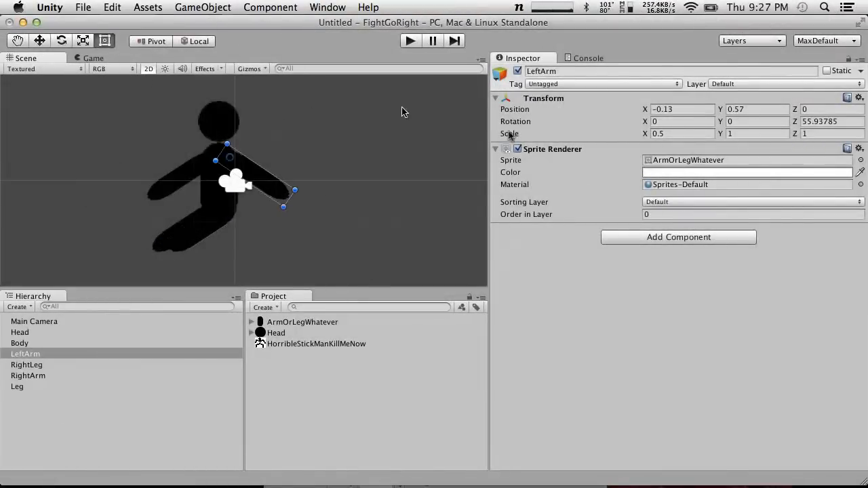
drag(796, 123, 867, 108)
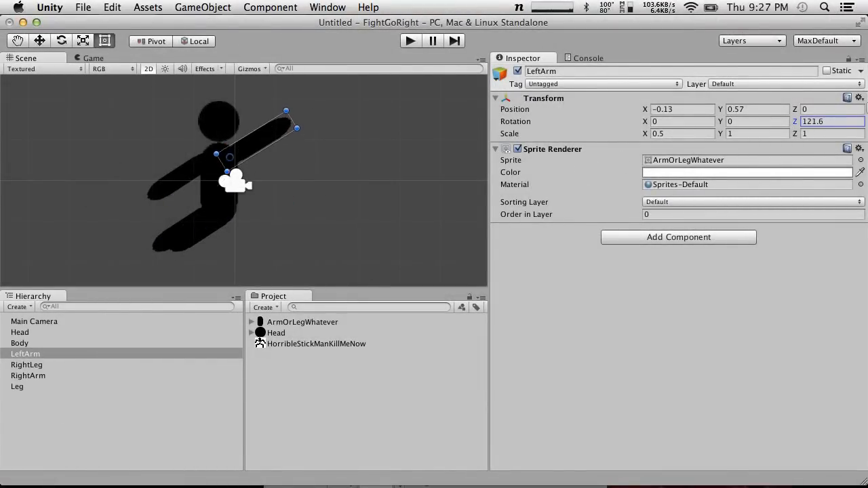
click(184, 176)
drag(795, 121, 587, 116)
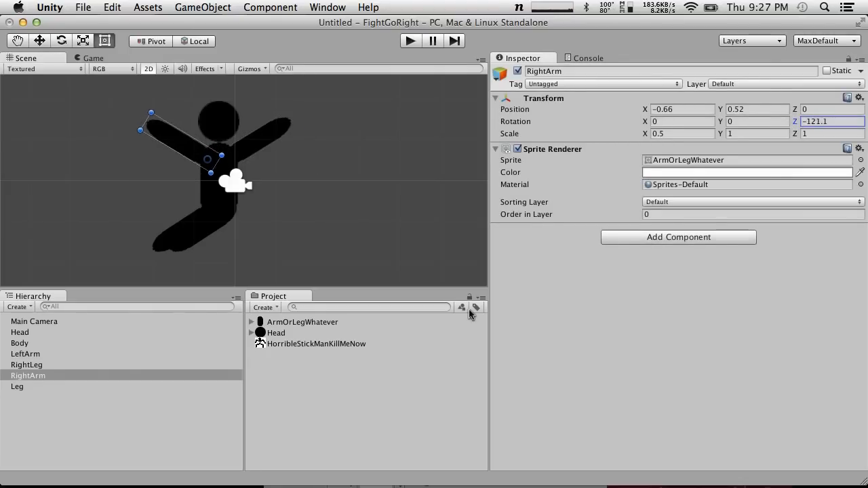
Look at the raccoon Mario pictures in the Chrome search results, then return to Unity
key(ctrl+Right)
key(ctrl+Right)
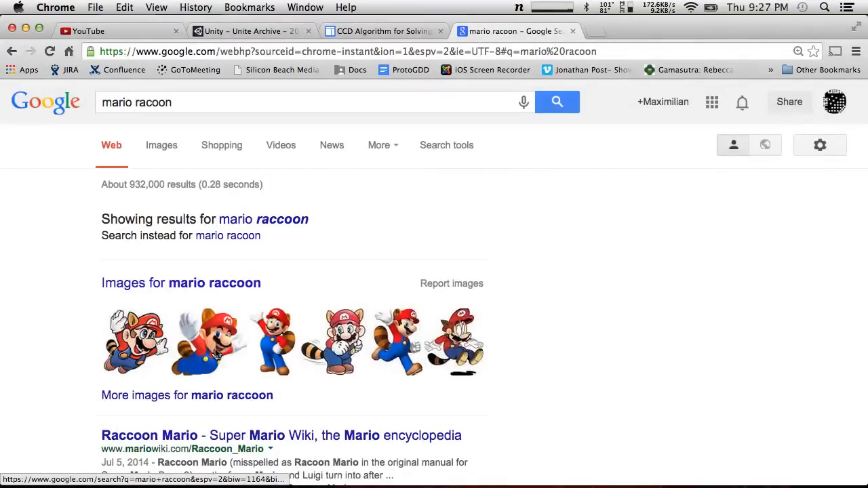
key(ctrl+Left)
key(ctrl+Left)
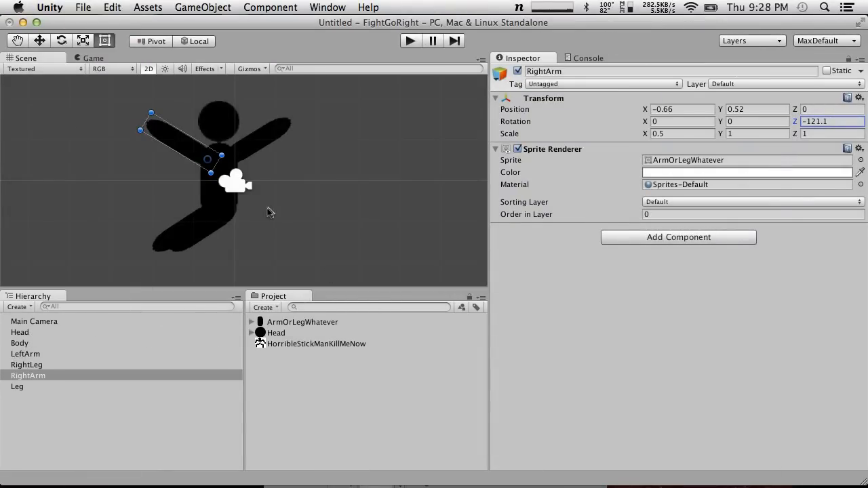
Mirror RightLeg to the opposite side by setting its Z rotation to 56.88
click(193, 246)
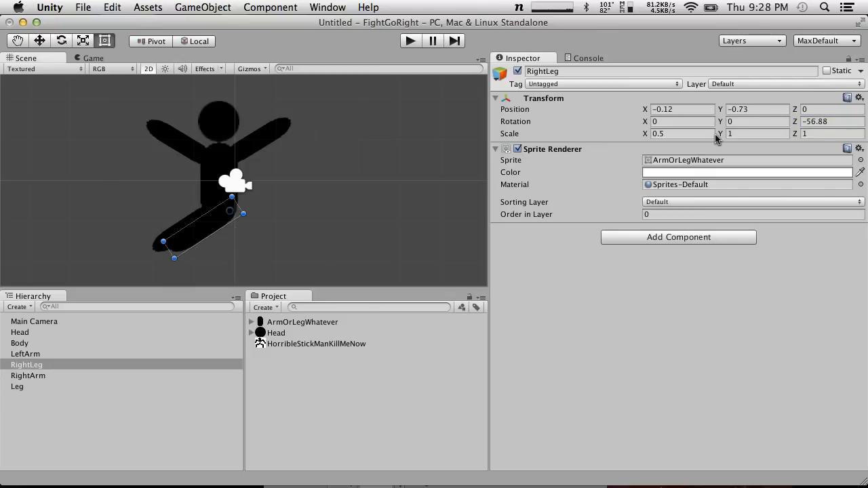
click(817, 122)
key(Left)
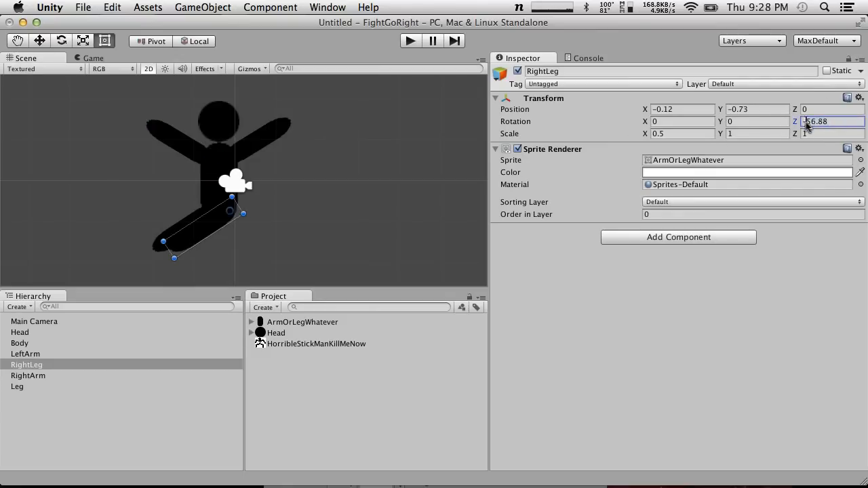
key(Delete)
click(339, 200)
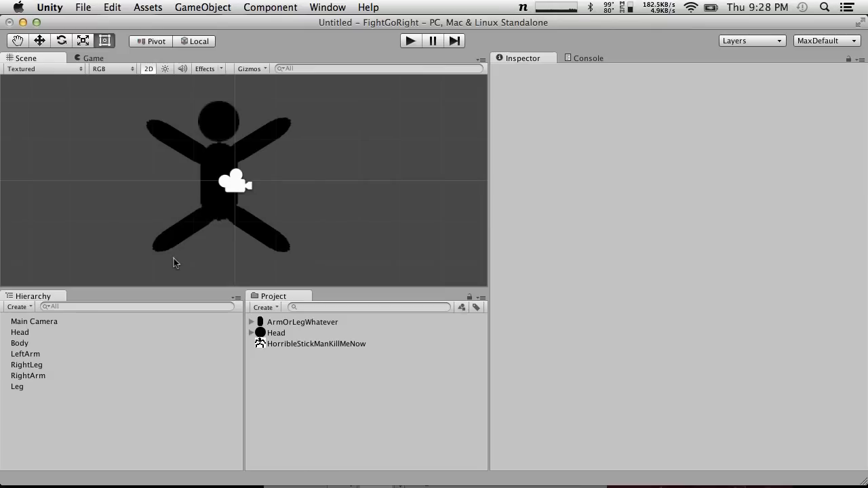
Try shortening RightArm with a Y scale of 0.75, then 0.4
click(183, 150)
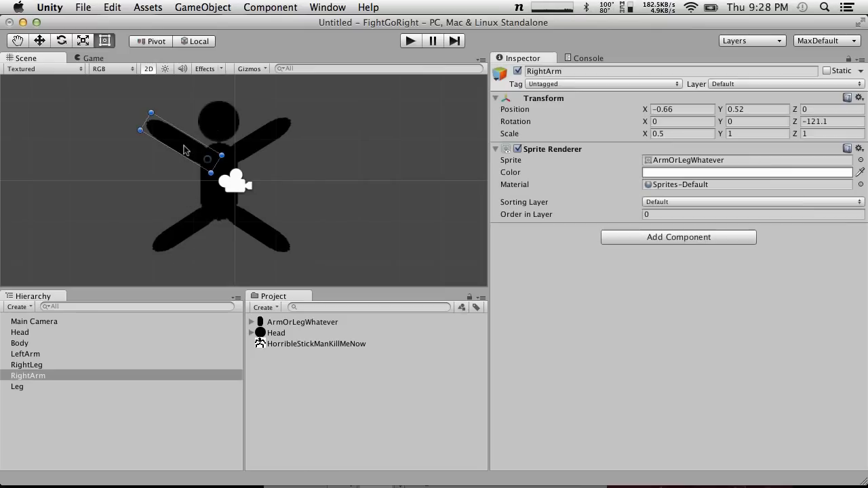
click(753, 134)
text(.75)
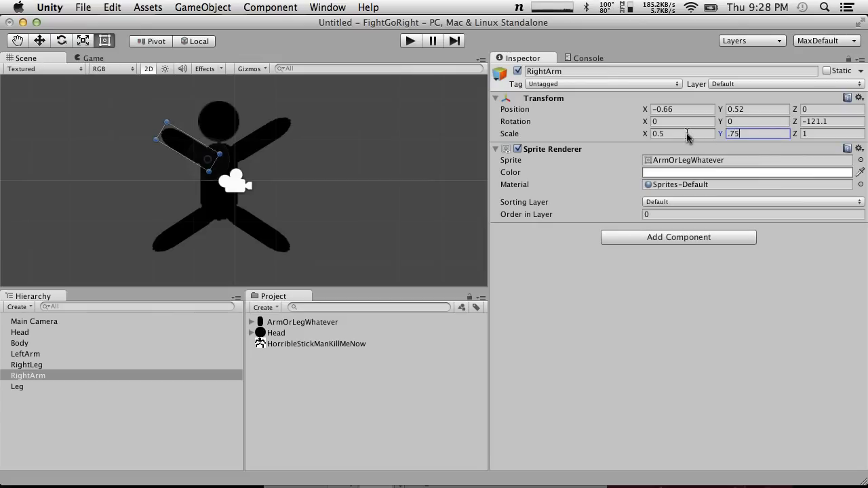
key(BackSpace)
key(BackSpace)
key(BackSpace)
text(.4)
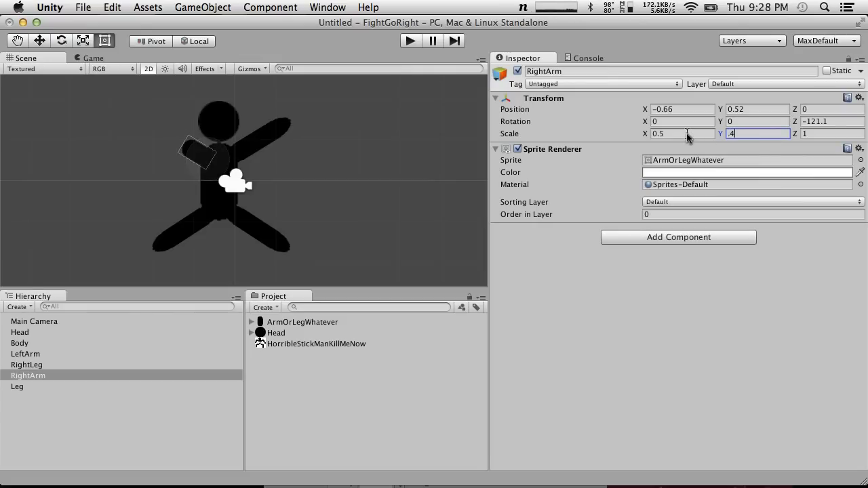
click(299, 177)
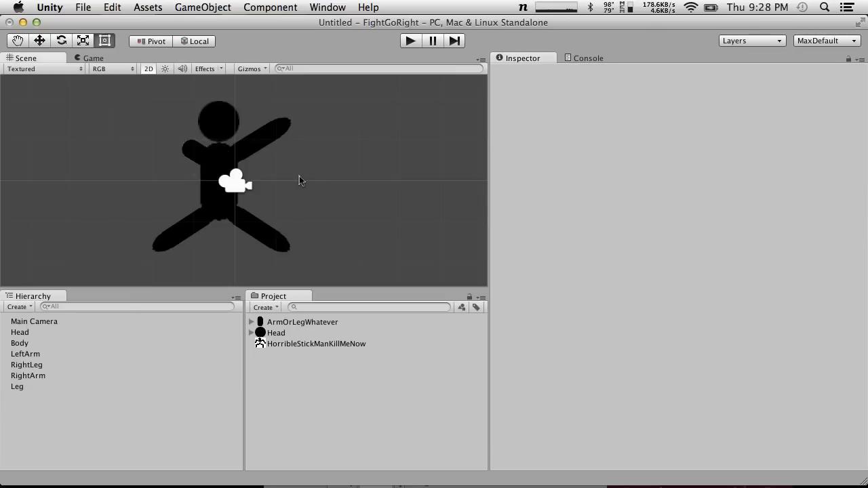
Try placing a duplicate of the shortened RightArm at X -1.1, Y 0.8 as a forearm, then undo the duplication
click(192, 157)
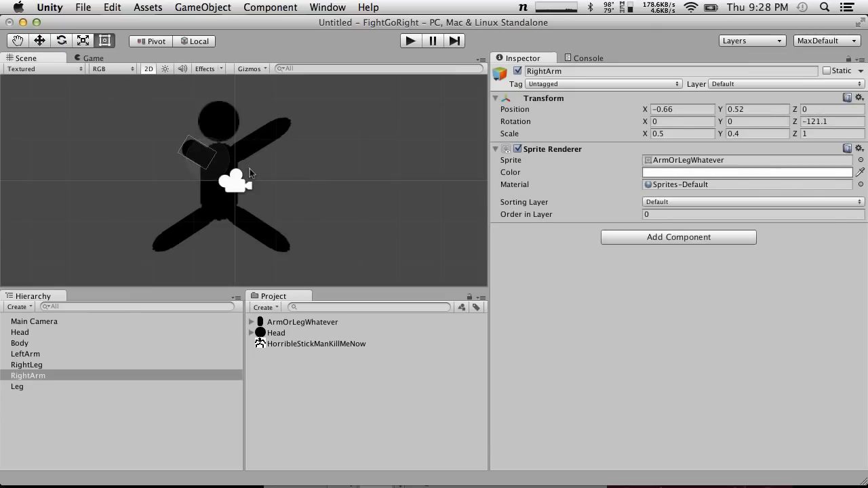
key(super+d)
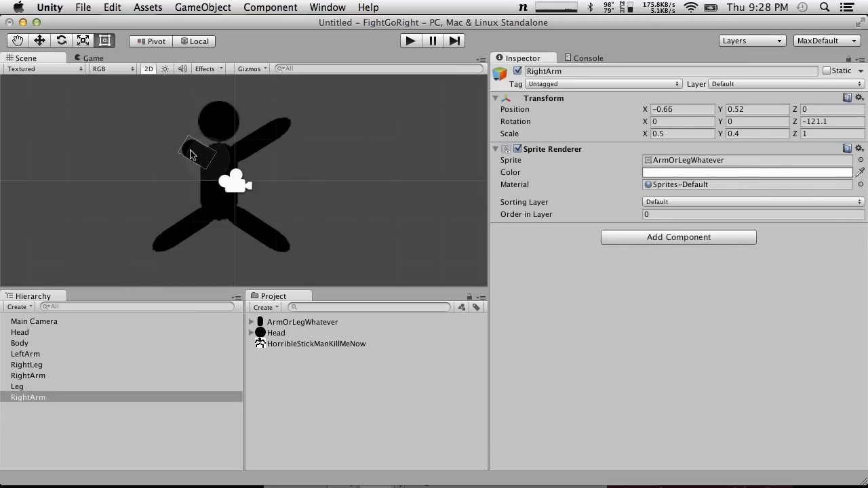
drag(196, 156, 179, 148)
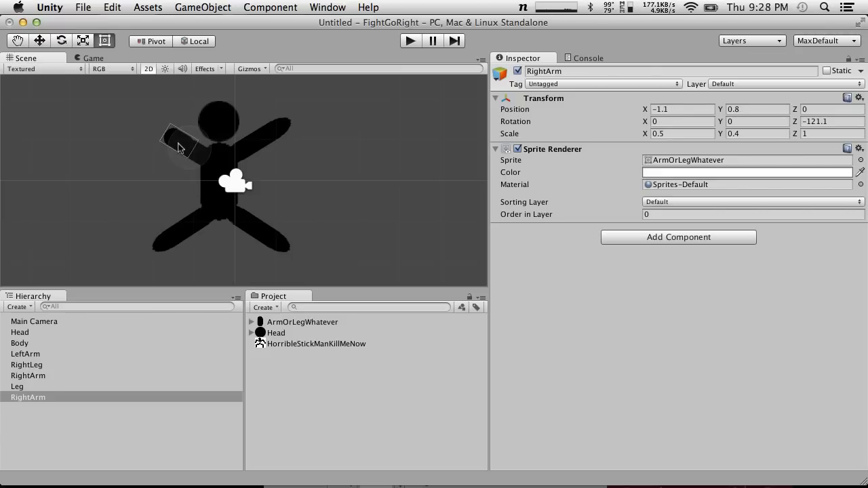
key(super+z)
key(super+z)
key(super+z)
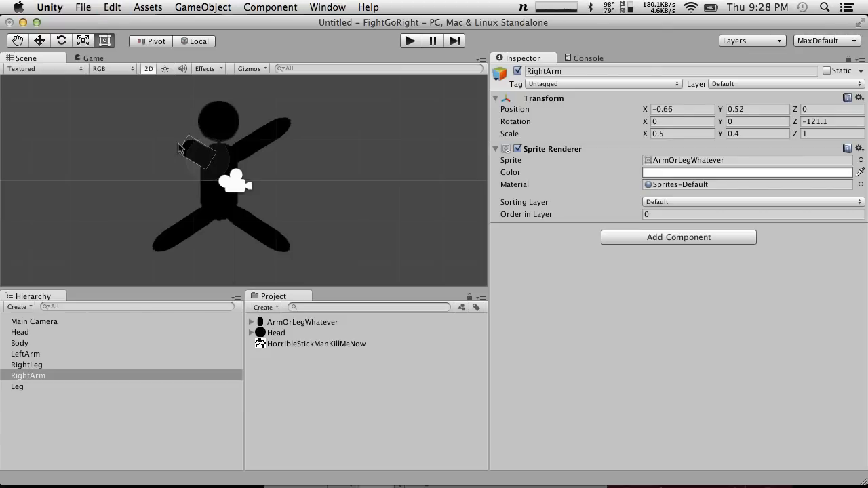
Set RightArm's Y scale to 0.6
click(200, 151)
click(764, 135)
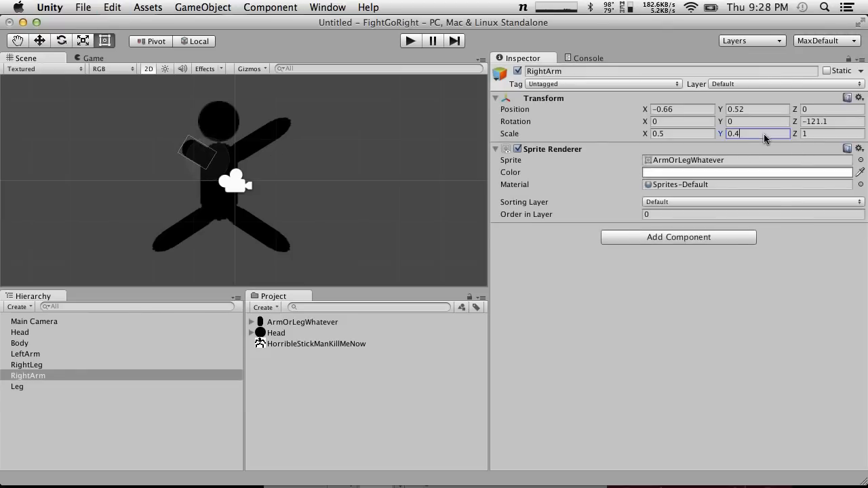
text(6)
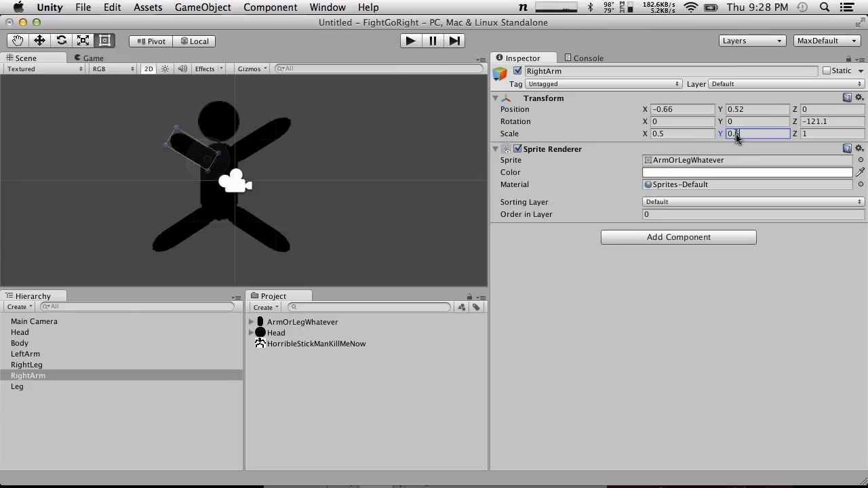
Duplicate RightArm and place the copy at its outer end as a forearm, at X -1.33, Y 0.95
click(203, 145)
click(190, 148)
key(super+d)
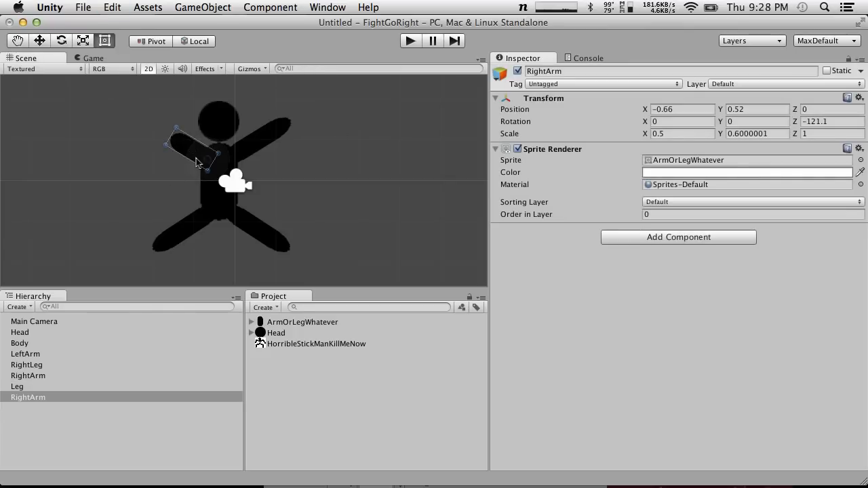
drag(190, 150, 158, 131)
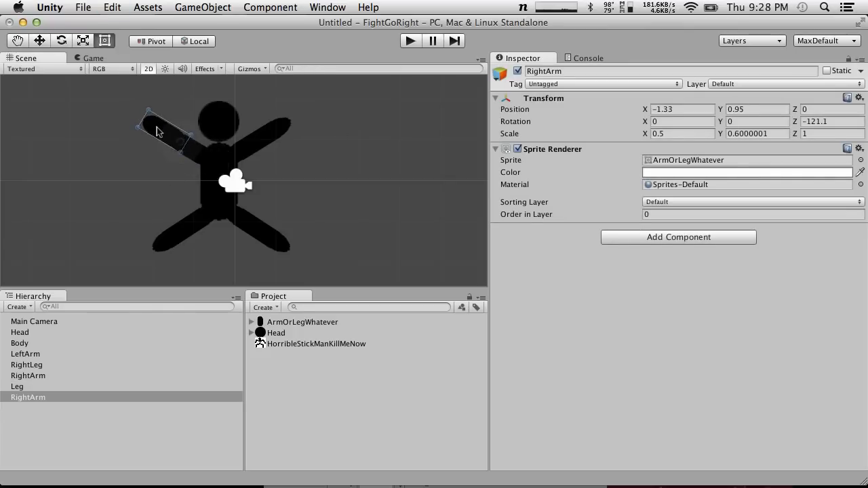
Rename the original RightArm segment attached to the shoulder as RightUpperArm
click(42, 399)
drag(56, 396, 43, 374)
click(59, 374)
click(30, 375)
text(Upper)
key(Return)
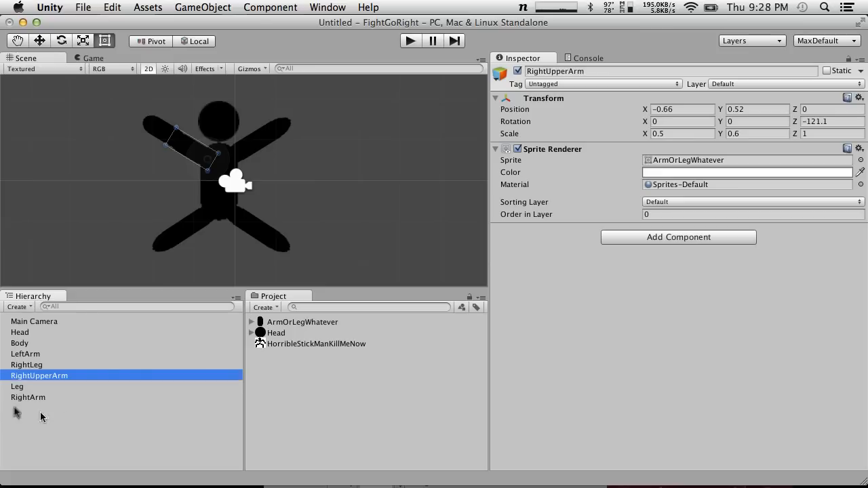
Duplicate the outer RightArm segment and rename the copy as LeftArm
click(163, 139)
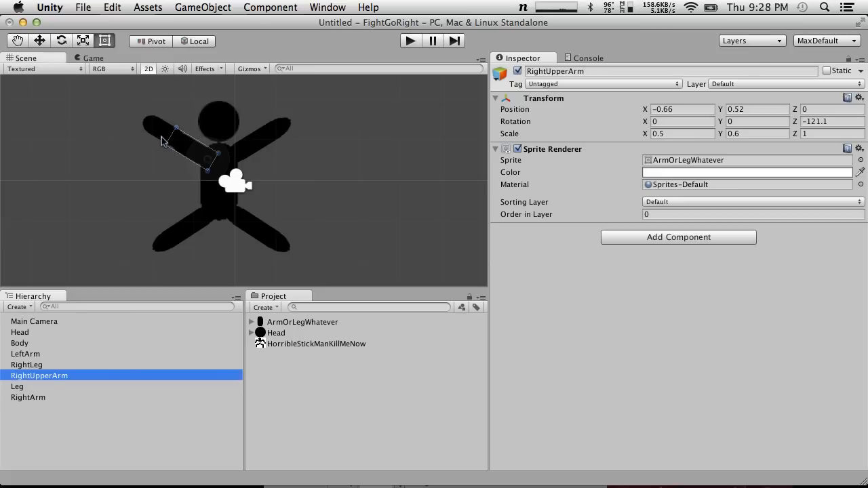
key(super+d)
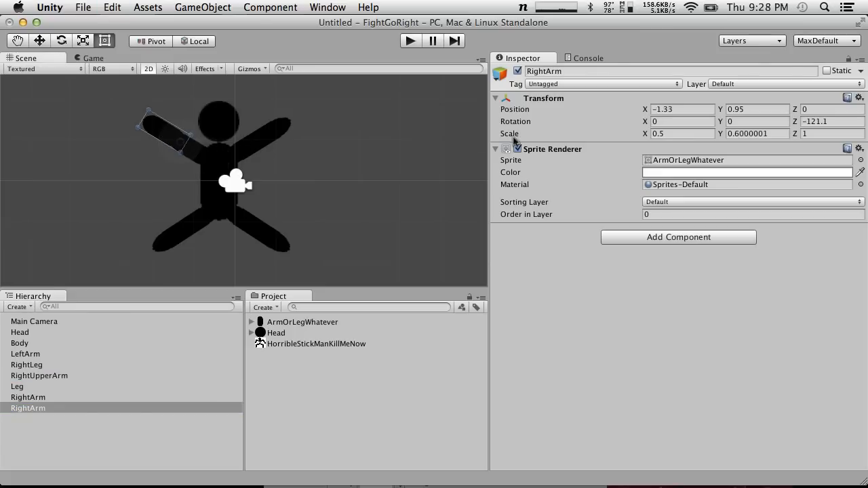
click(42, 410)
click(34, 408)
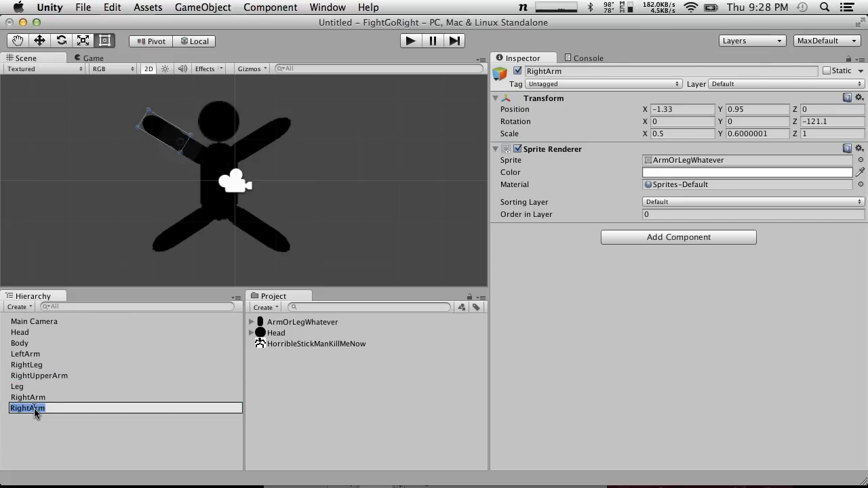
text(LeftArm)
key(Return)
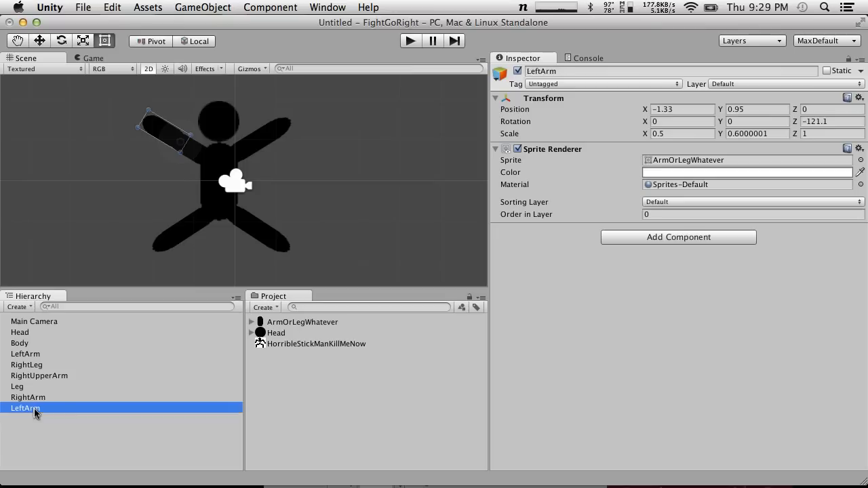
Mirror the new LeftArm copy with Z rotation 121.1 and X position 1.33, then move it clear of the figure
click(807, 122)
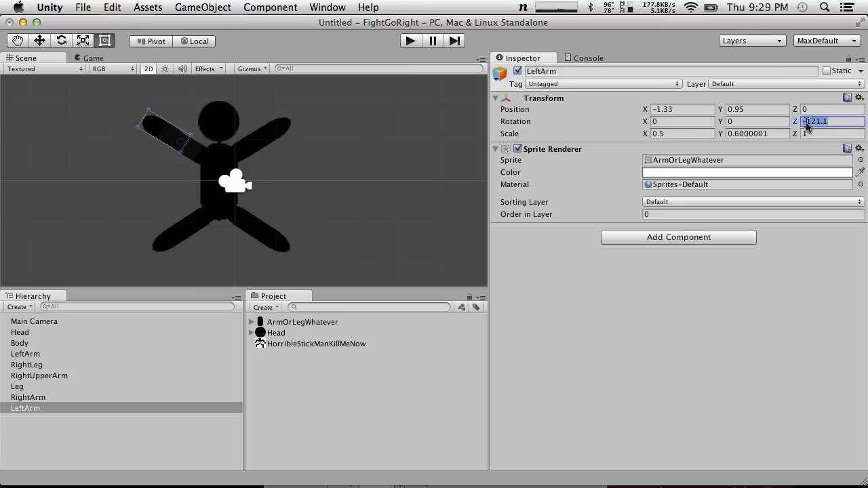
click(806, 122)
key(BackSpace)
click(655, 110)
click(655, 111)
text(-)
key(BackSpace)
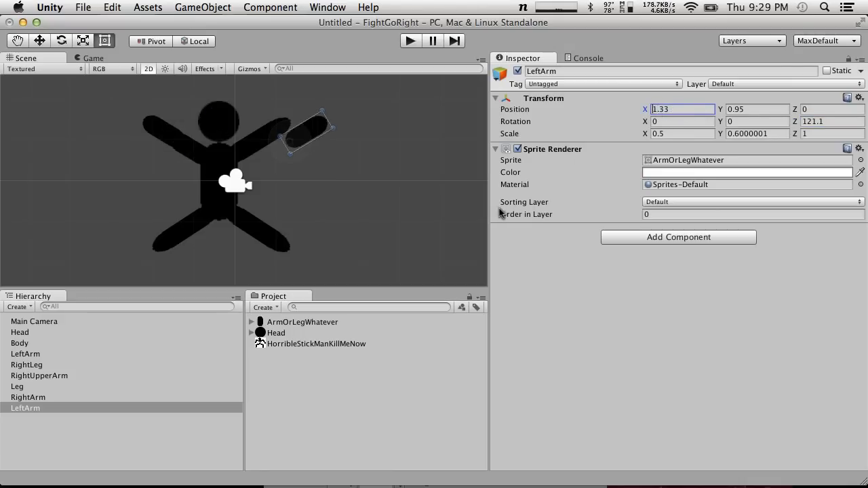
drag(291, 140, 343, 141)
Set the shoulder-attached LeftArm's Y scale to 0.6 and place the LeftArm copy at its outer end, at X 0.57, Y 1
click(263, 140)
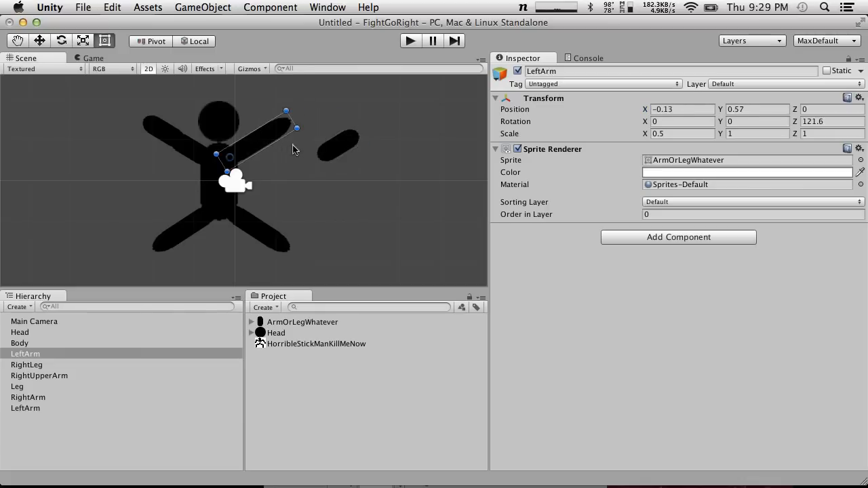
click(746, 133)
text(0.6)
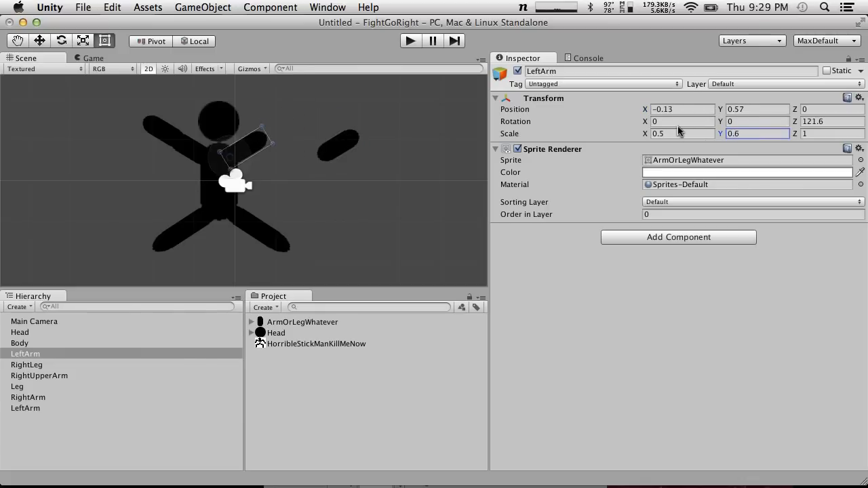
drag(343, 147, 274, 131)
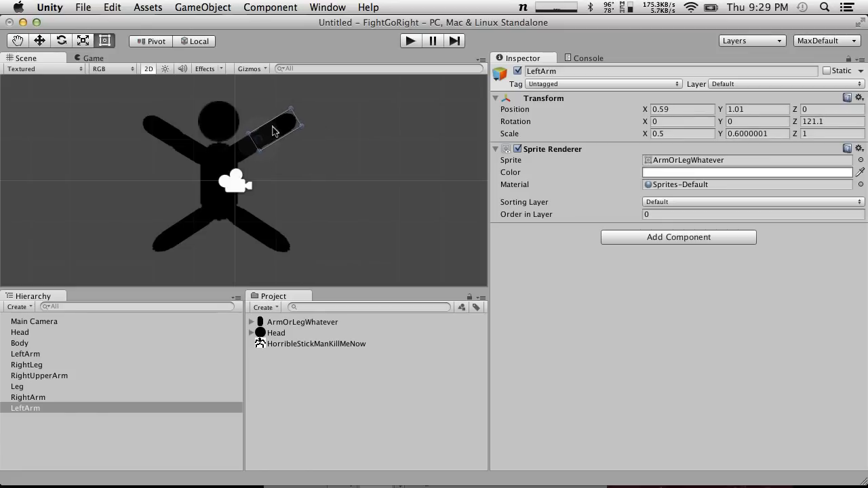
click(300, 188)
Set the Y scale of both hip-attached leg segments, Leg and RightLeg, to 0.6
click(179, 233)
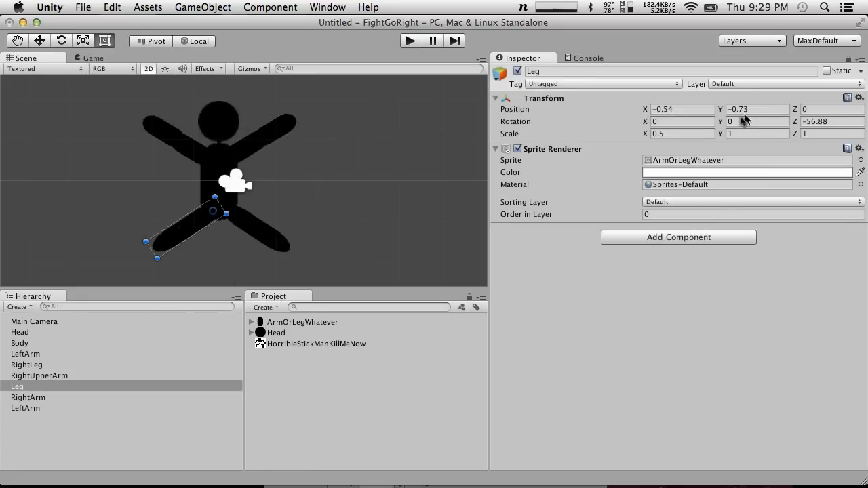
click(773, 133)
text(0.5)
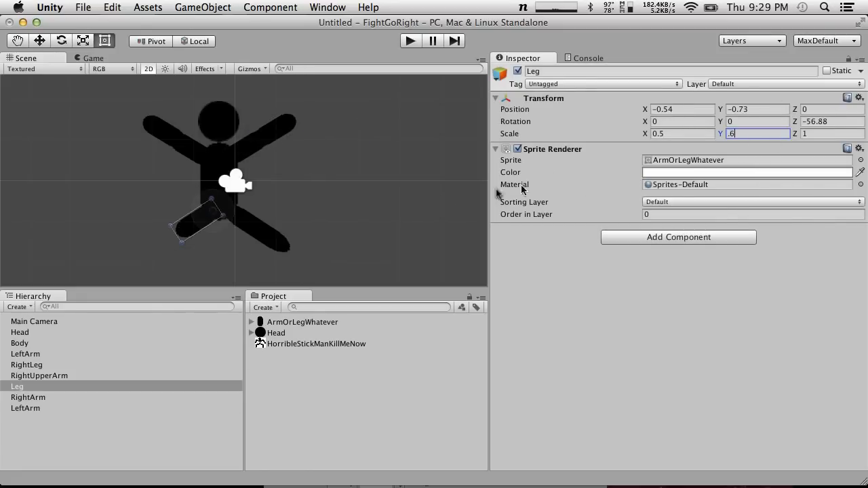
click(271, 252)
click(773, 133)
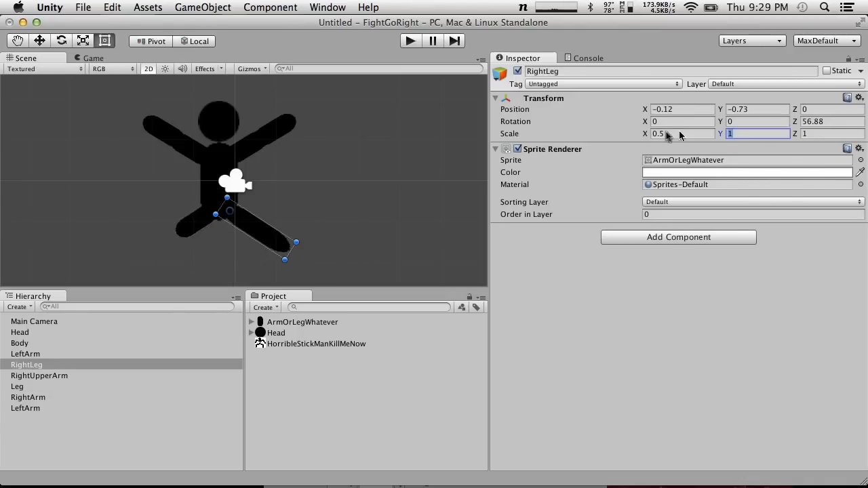
text(.6)
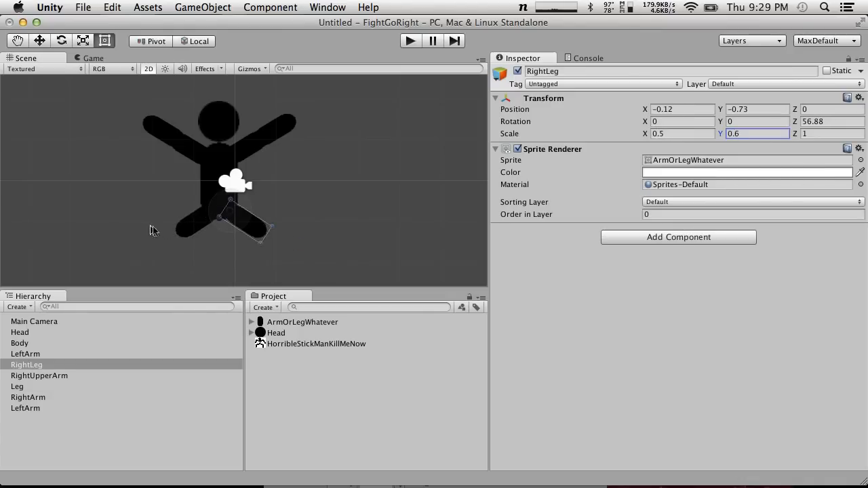
Duplicate both leg segments and place the copies at their outer ends, RightLeg at X 0.52, Y -1.14 and Leg at X -1.18, Y -1.14
drag(249, 228, 282, 248)
key(super+z)
key(super+d)
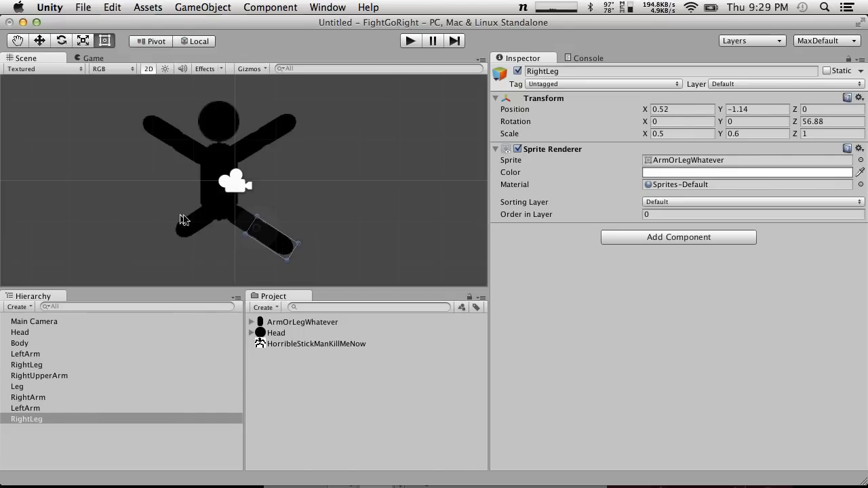
click(192, 232)
key(super+d)
drag(196, 224, 164, 244)
click(299, 221)
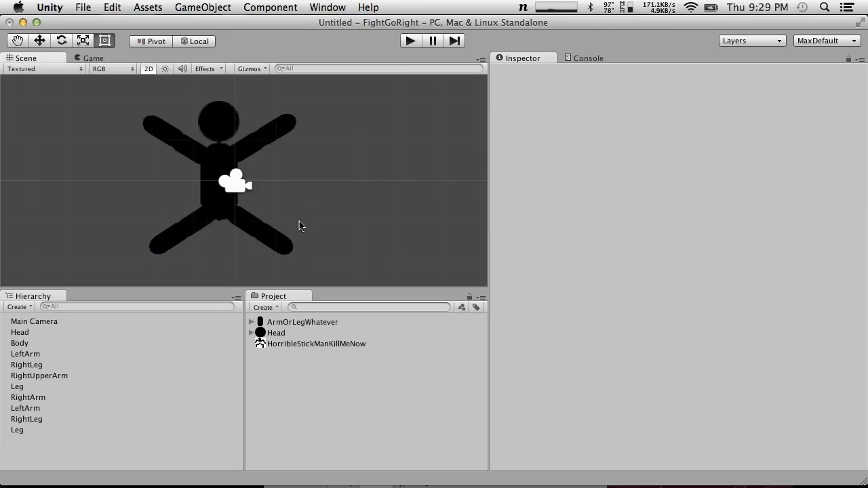
Rename the hip-attached Leg segment as UpperLeftLeg and its outer copy as LeftLeg
click(19, 430)
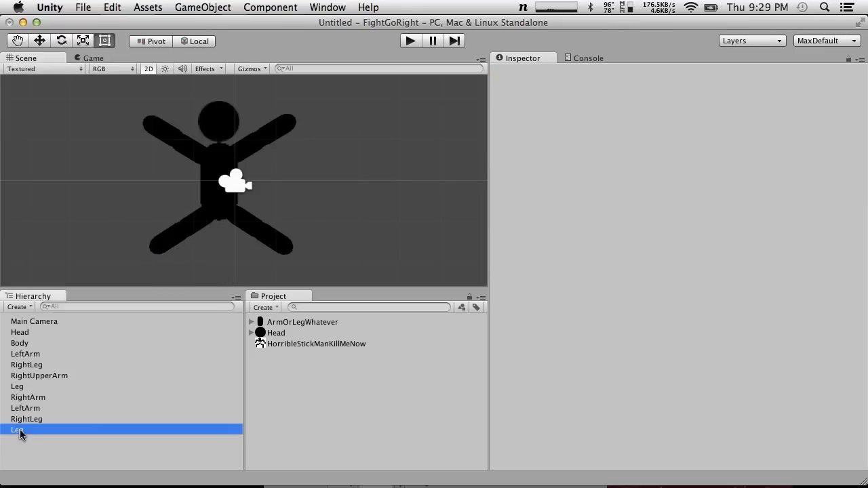
click(33, 420)
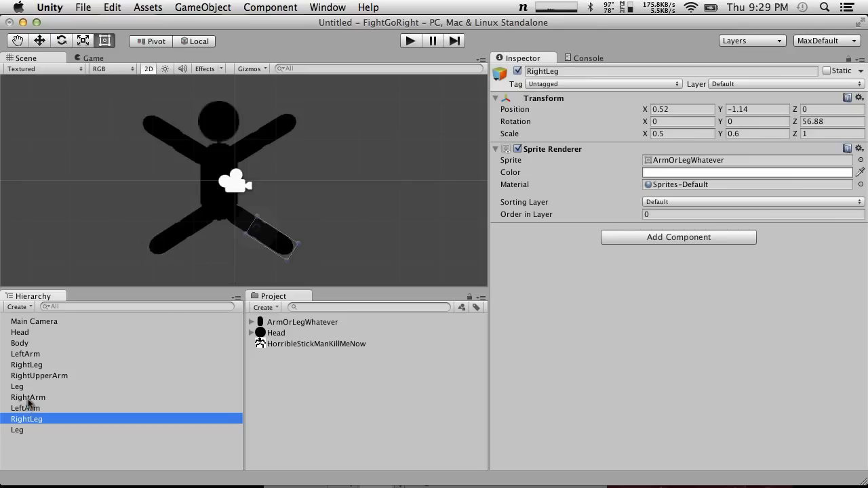
double_click(20, 386)
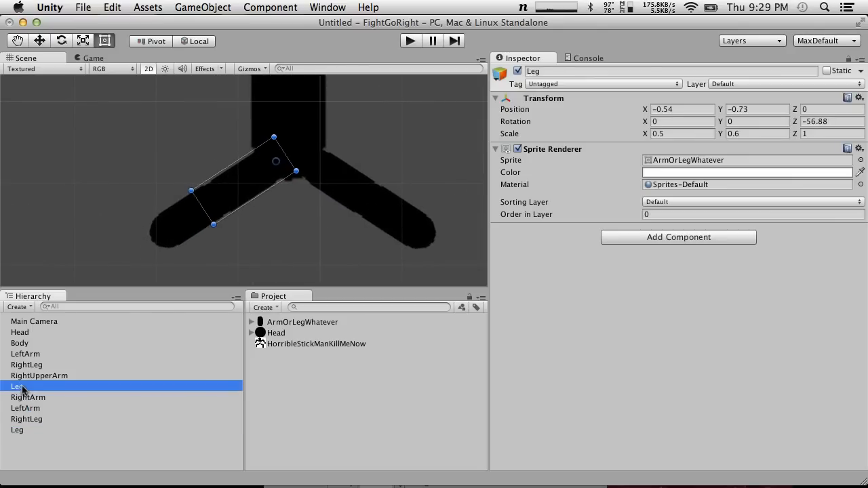
click(23, 388)
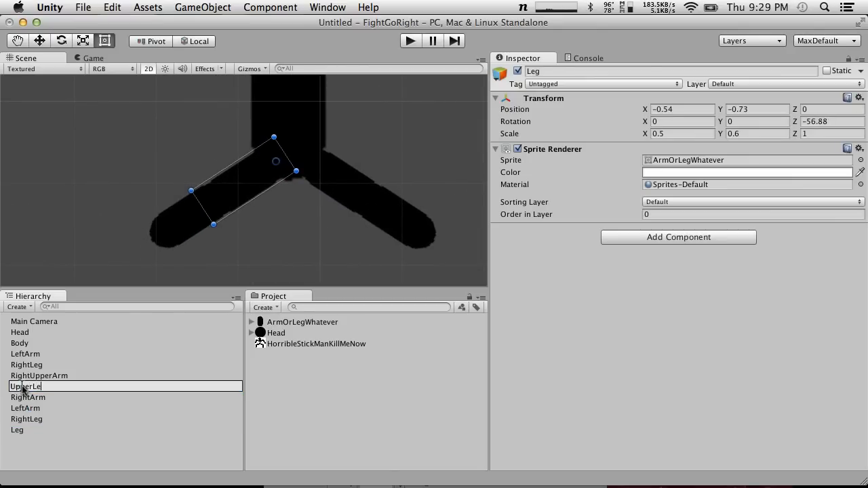
click(8, 430)
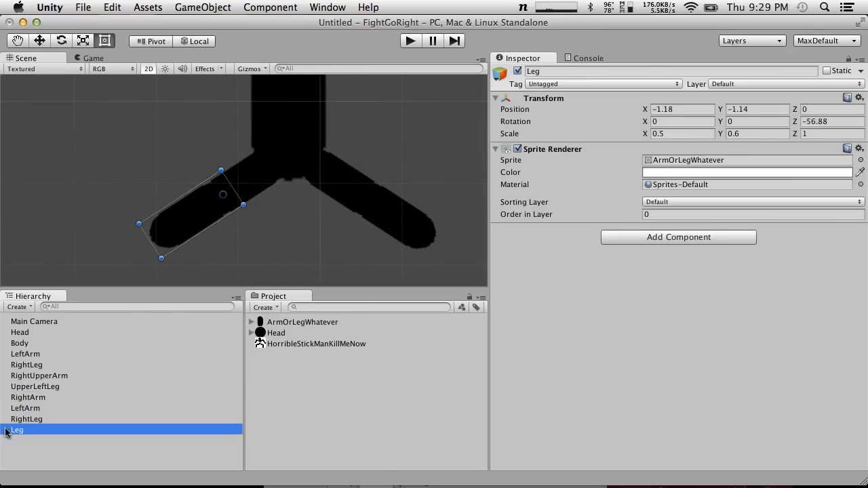
click(19, 431)
key(Return)
Rename the hip-attached RightLeg segment as RightUpperLeg
click(36, 420)
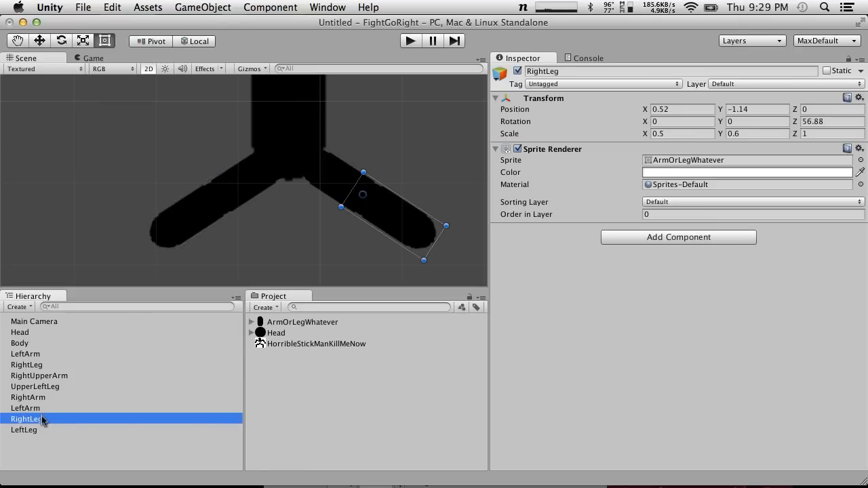
click(28, 366)
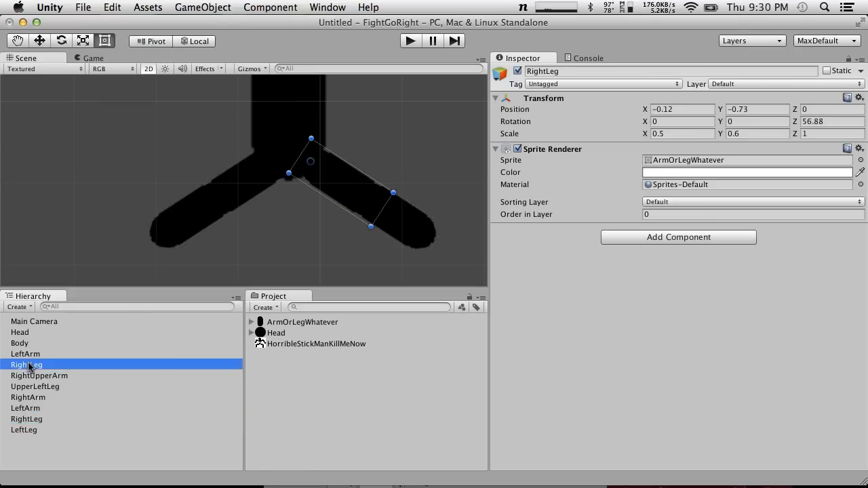
click(35, 363)
click(28, 366)
text(Upper)
key(Return)
Rename UpperLeftLeg as LeftUpperLeg
click(42, 387)
click(32, 388)
text(LeftLeg)
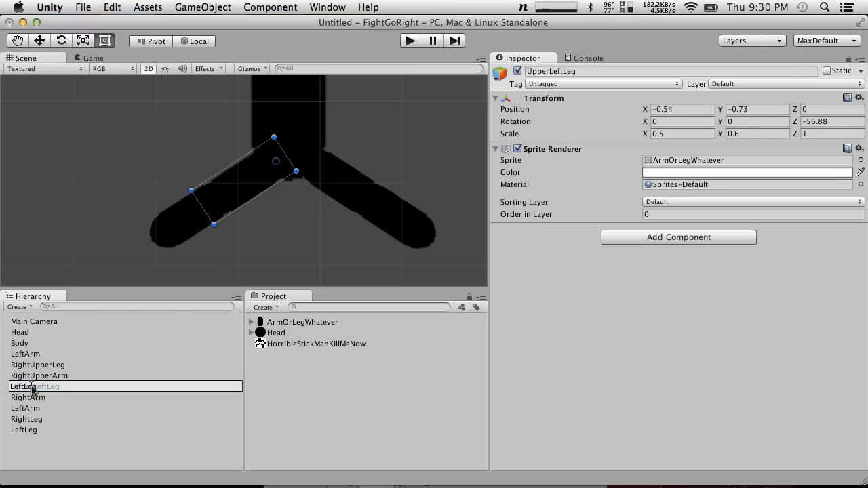
key(Return)
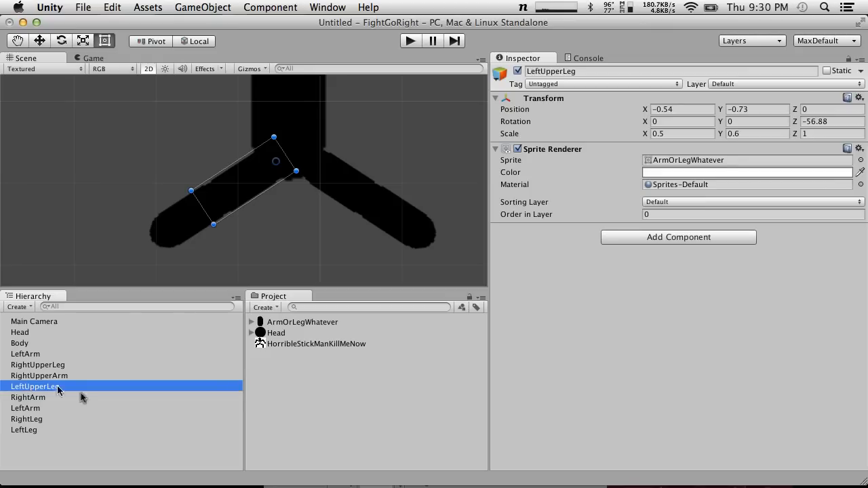
Rename the shoulder-attached LeftArm segment as LeftUpperArm
click(45, 344)
click(46, 353)
scroll(122, 253, down, 1)
scroll(122, 253, down, 5)
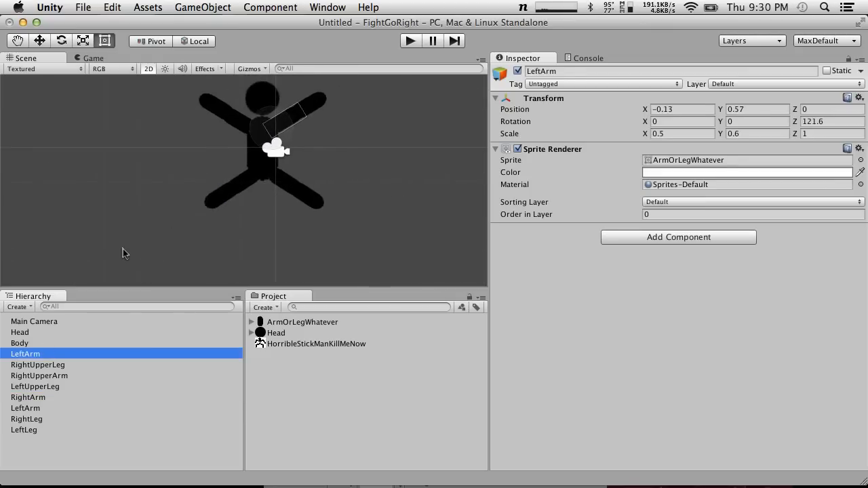
click(38, 356)
click(39, 356)
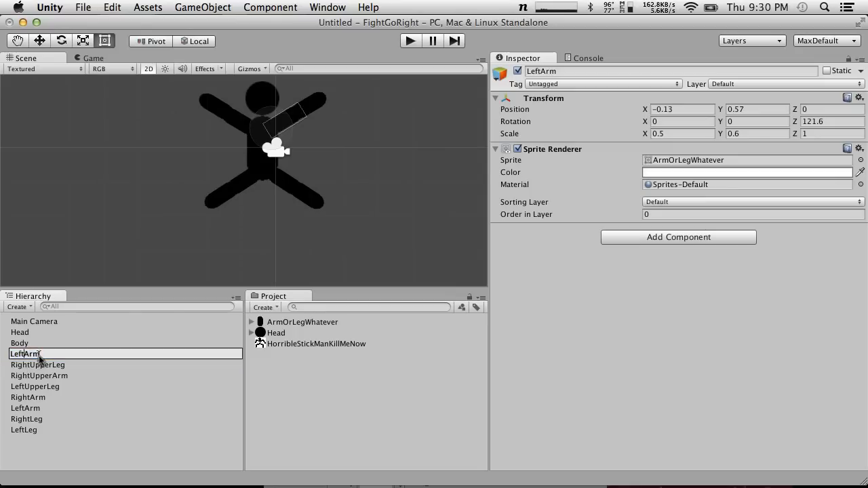
key(Return)
Match the limb names to their segments and rename the LeftUpperLeg on the same side as RightArm as RightUpperLeg
click(53, 366)
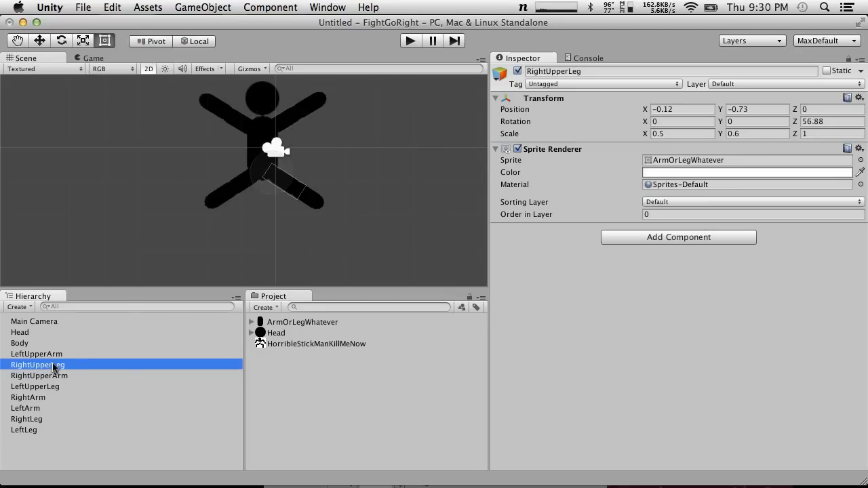
click(72, 375)
click(110, 385)
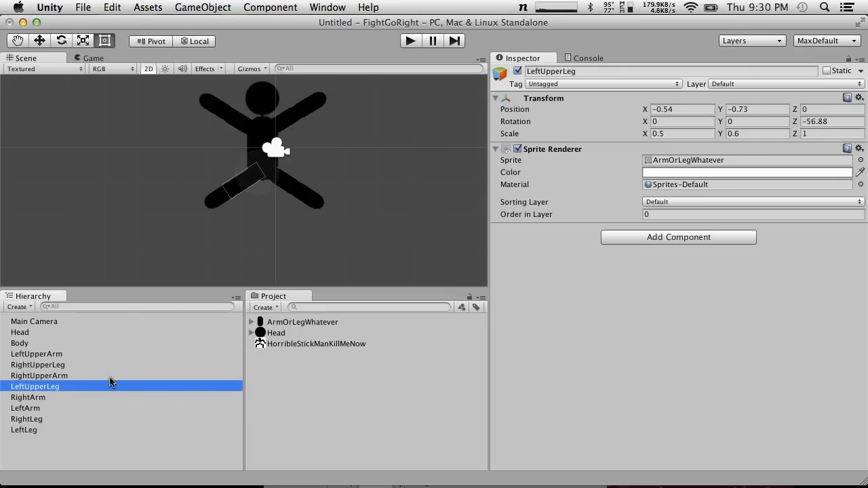
key(Up)
key(Down)
click(32, 397)
click(39, 387)
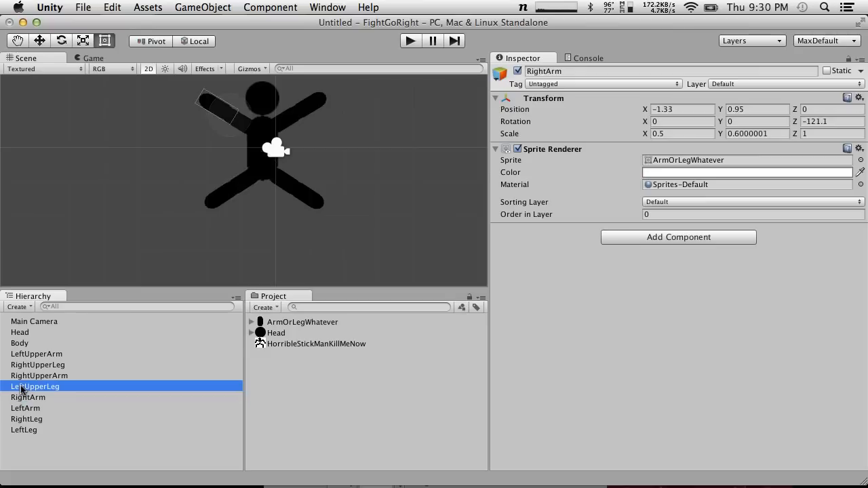
click(26, 387)
click(25, 387)
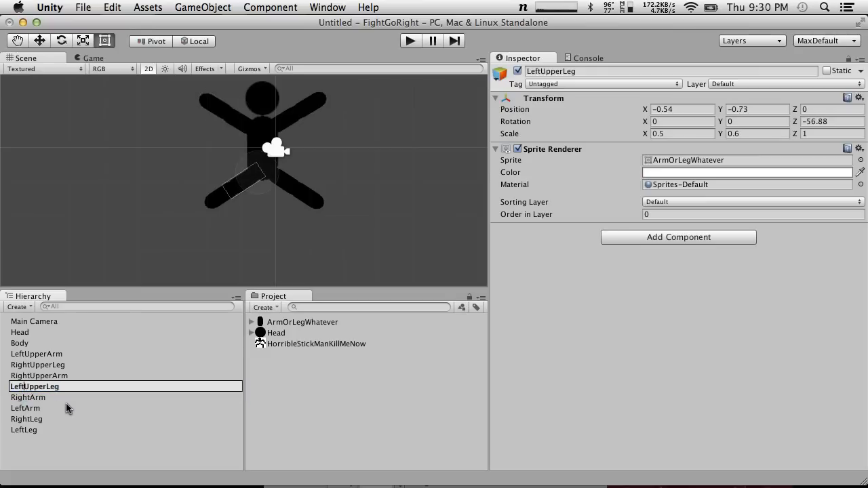
key(BackSpace)
key(BackSpace)
key(BackSpace)
key(BackSpace)
text(Right)
click(48, 410)
click(22, 387)
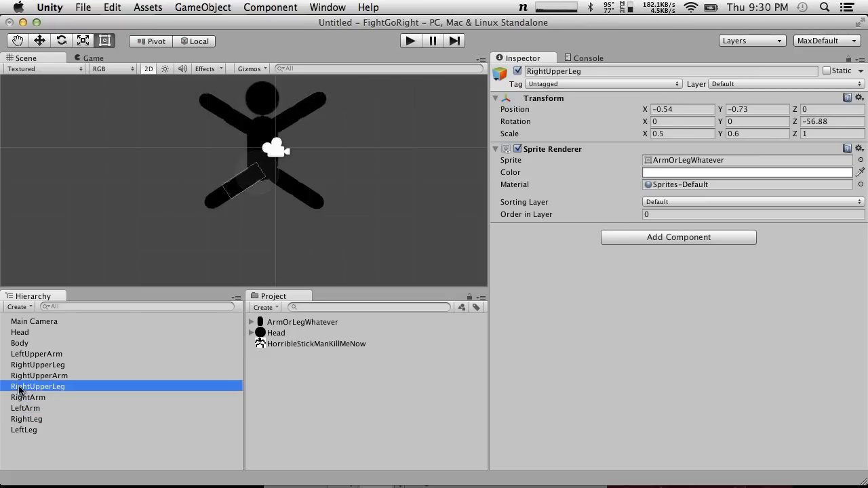
Rename the outer RightLeg segment at X 0.52, on the same side as LeftArm, as LeftLeg
click(33, 398)
key(Down)
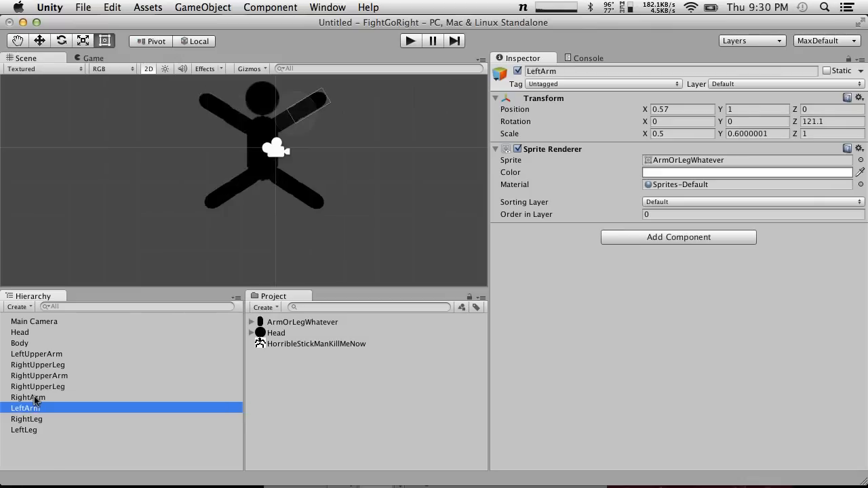
key(Down)
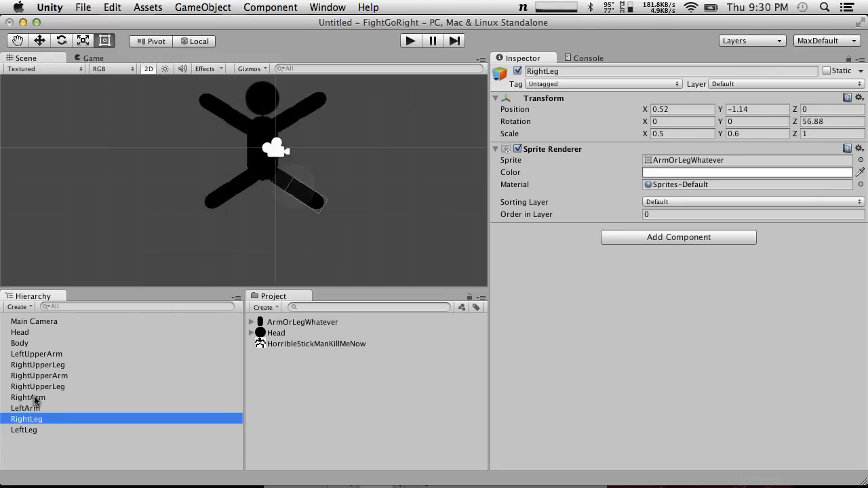
click(31, 421)
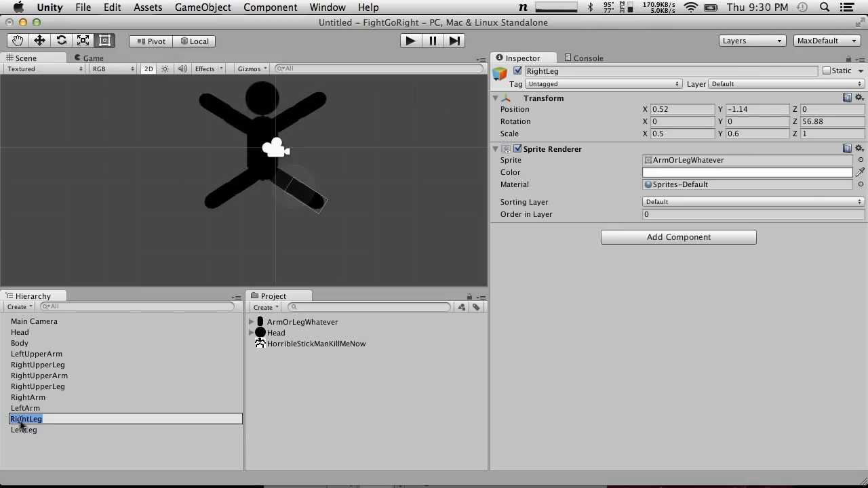
click(17, 421)
drag(32, 419, 1, 413)
text(LeftL)
key(Return)
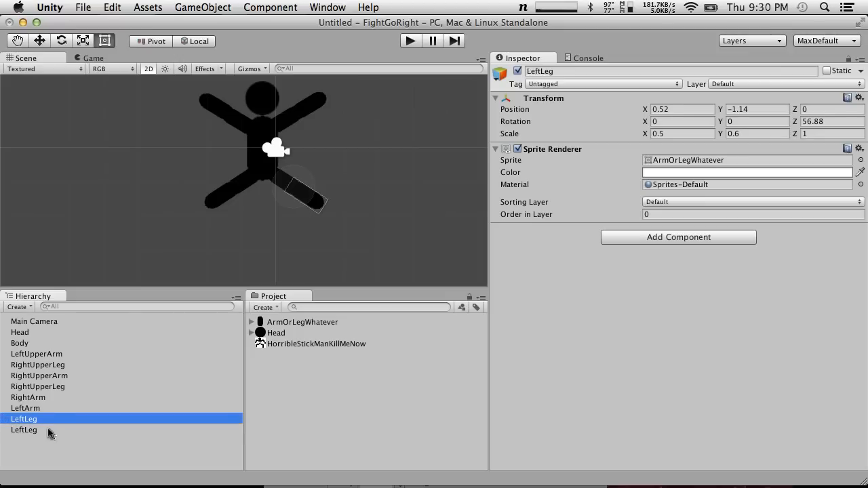
Rename the outer LeftLeg segment on the same side as RightArm as RightLeg
click(44, 430)
click(30, 432)
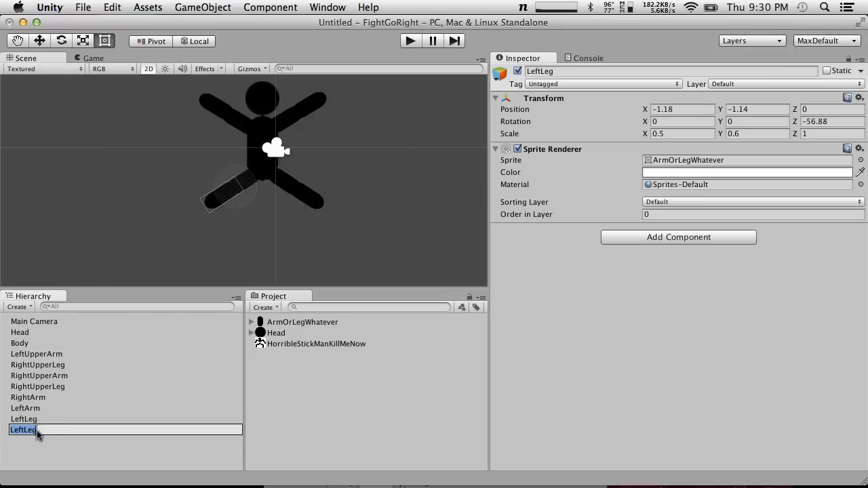
text(Righ)
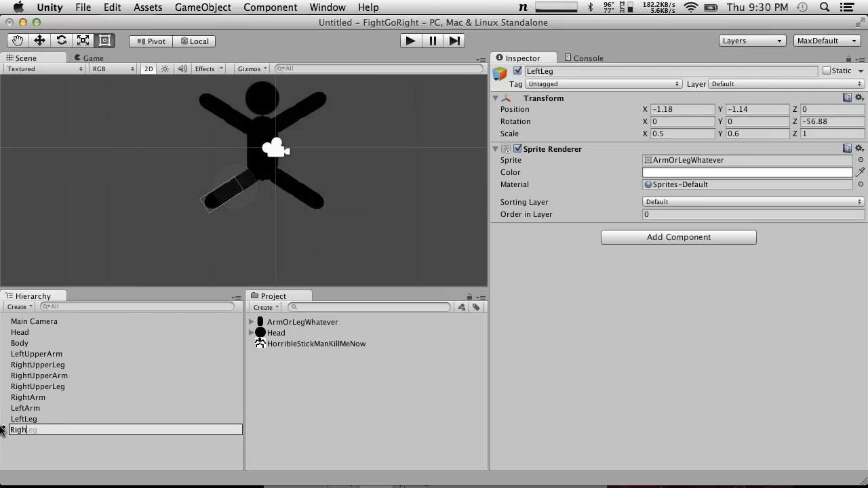
text(tLeg)
key(Return)
Examine which figure segment each named arm and leg object corresponds to, looking for a mislabelled upper leg
click(39, 386)
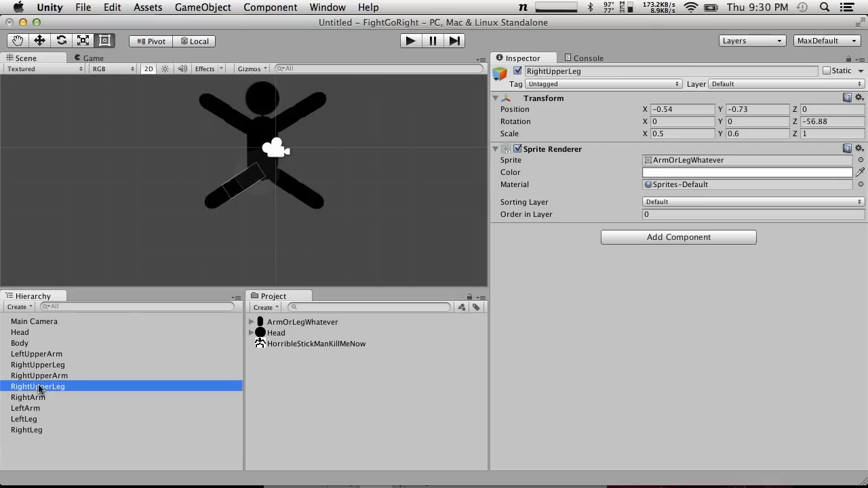
click(79, 387)
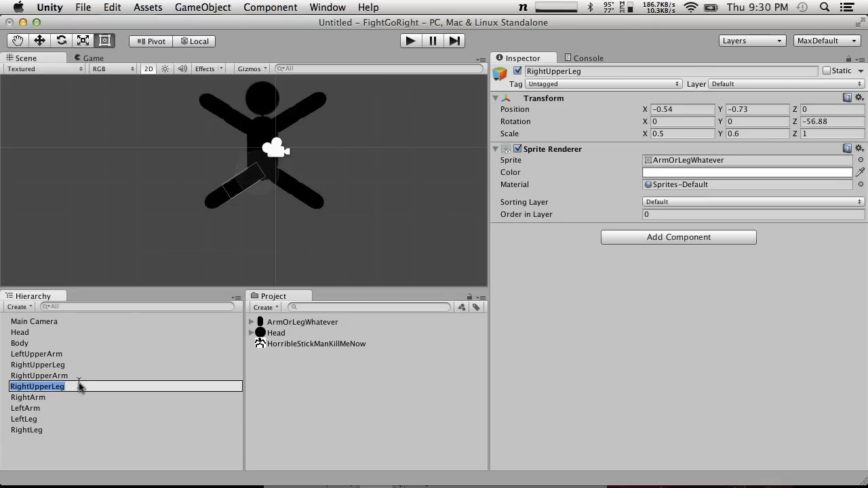
click(49, 375)
click(49, 365)
click(48, 376)
key(Down)
key(Down)
key(Down)
key(Down)
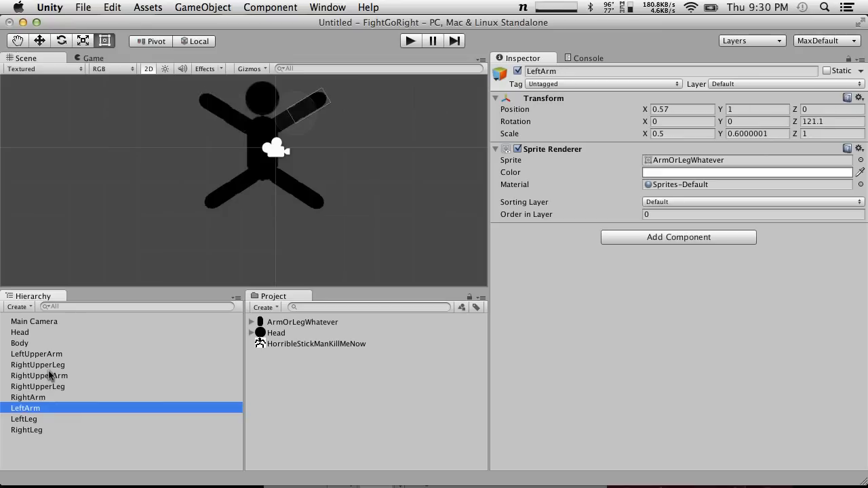
key(Down)
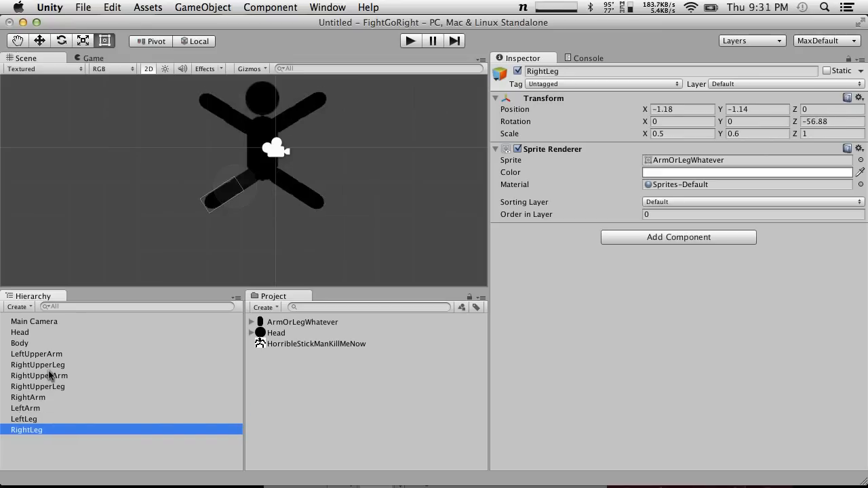
key(Up)
key(Up)
key(Up)
key(Up)
key(Up)
key(Up)
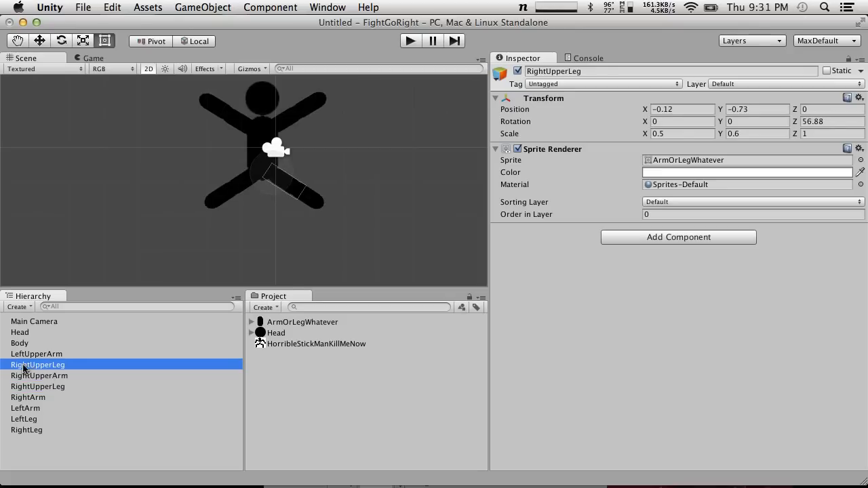
Rename the RightUpperLeg above the outer LeftLeg segment as LeftUpperLeg
click(23, 369)
click(26, 365)
key(BackSpace)
key(BackSpace)
key(BackSpace)
key(BackSpace)
key(BackSpace)
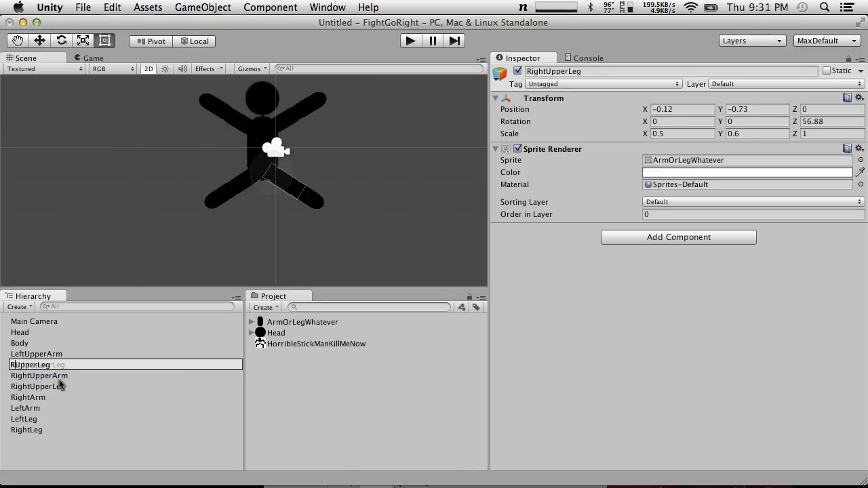
text(Left)
key(Return)
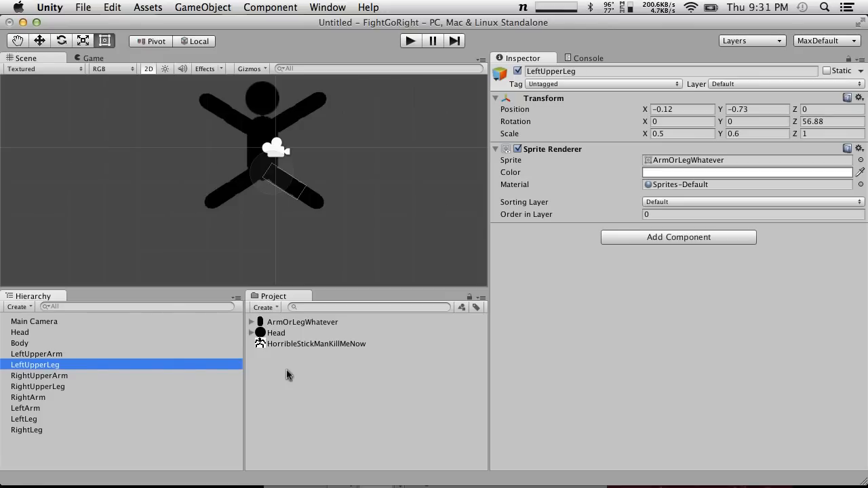
Import the SimpleCCD.cs script from the Examples project's Assets/Scripts folder on the desktop into the Unity project
key(F11)
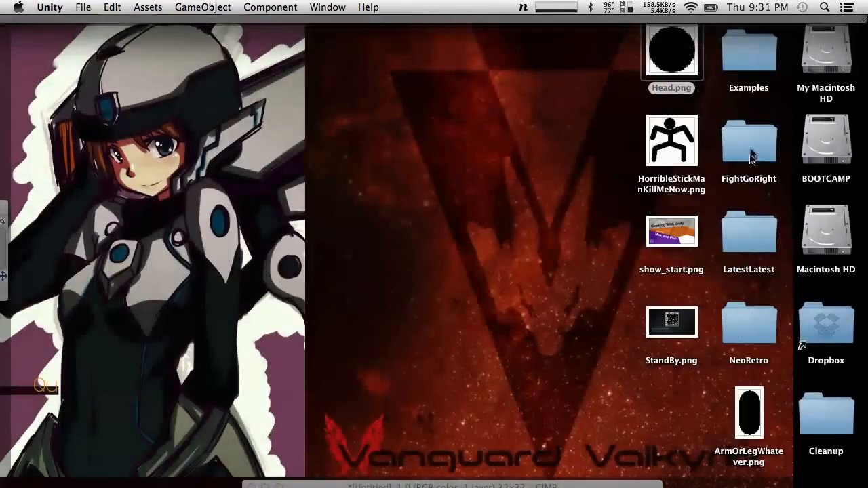
double_click(752, 70)
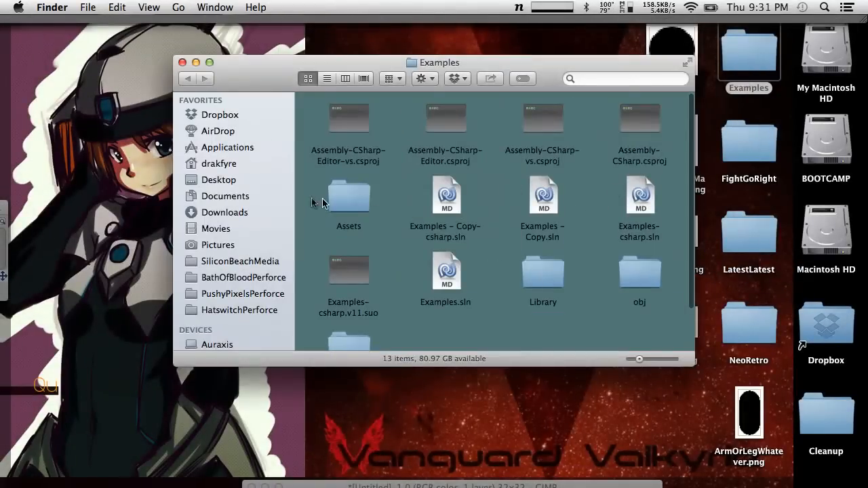
double_click(343, 198)
scroll(419, 255, down, 3)
scroll(419, 253, down, 5)
double_click(546, 248)
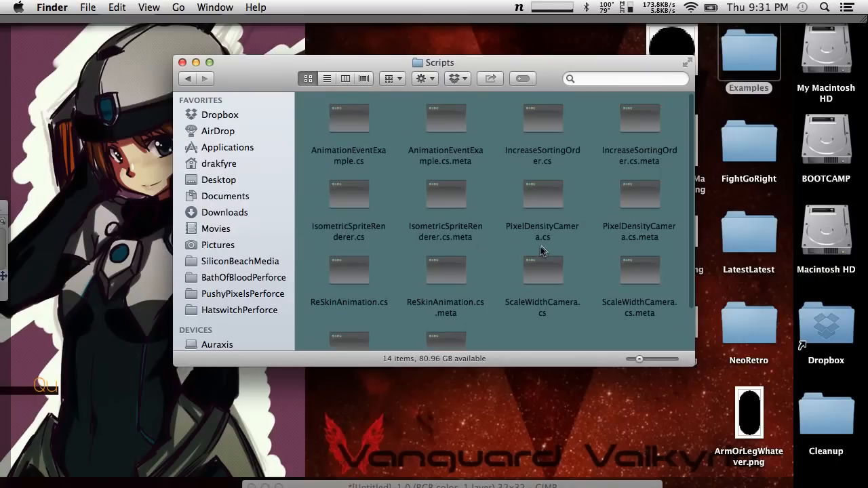
scroll(459, 263, down, 3)
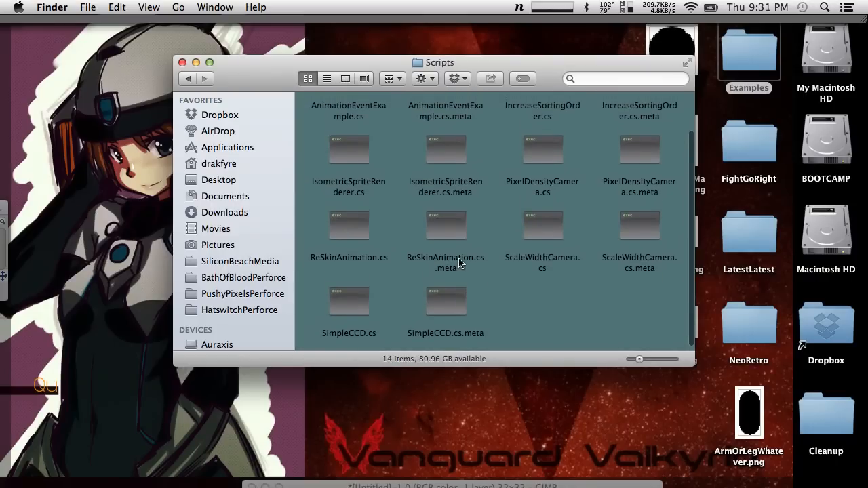
drag(346, 305, 318, 433)
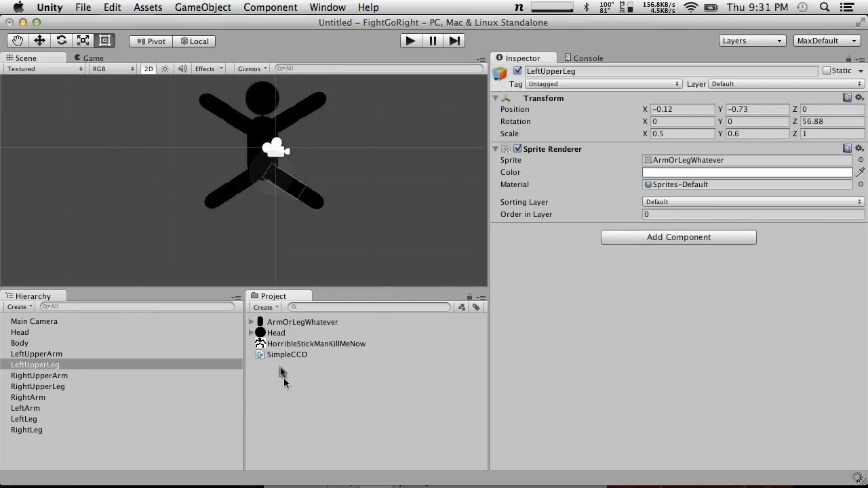
click(280, 353)
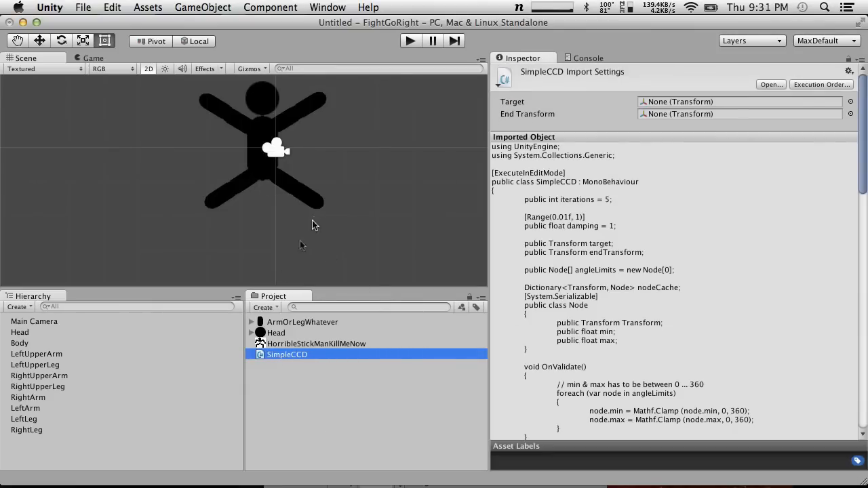
Create an empty game object and move it to the middle of the figure's body, about X -0.4, Y 0
click(259, 148)
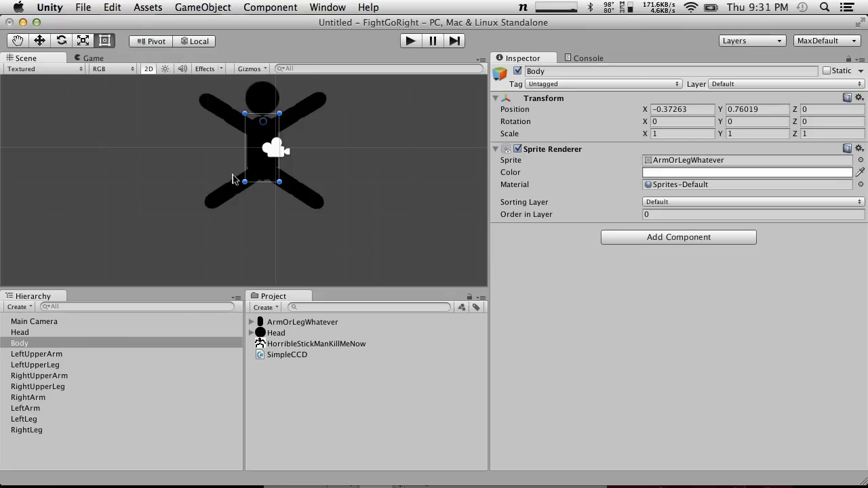
click(175, 6)
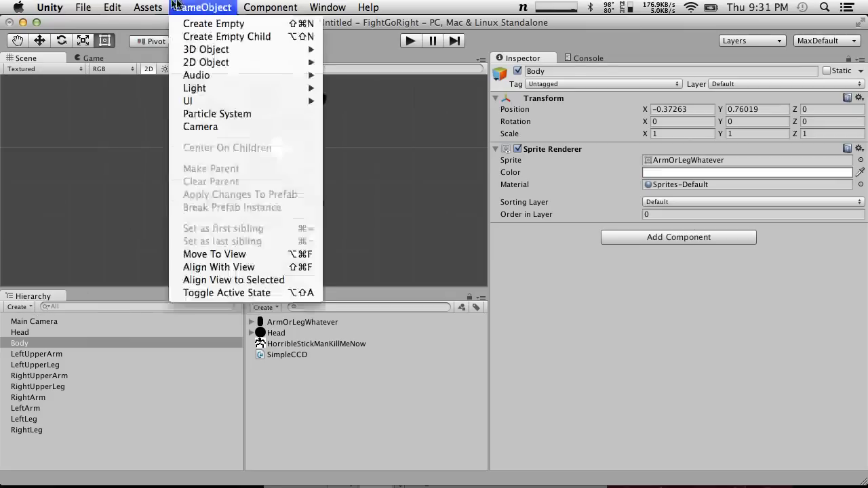
click(193, 23)
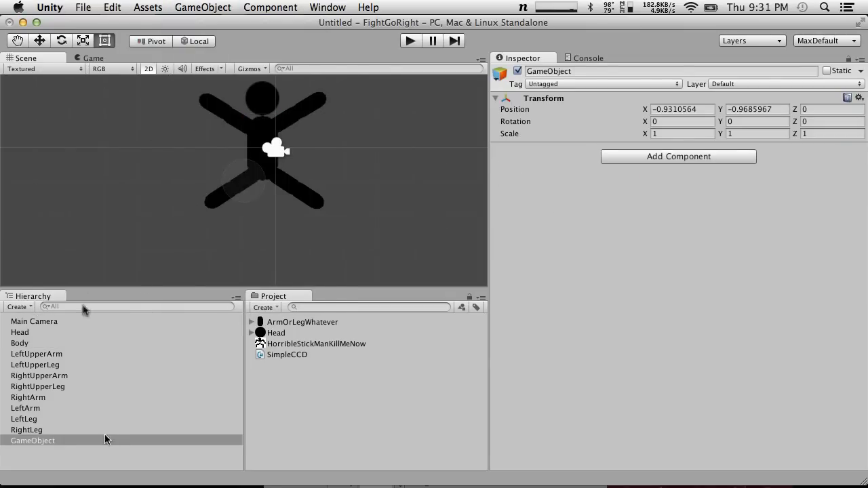
click(39, 41)
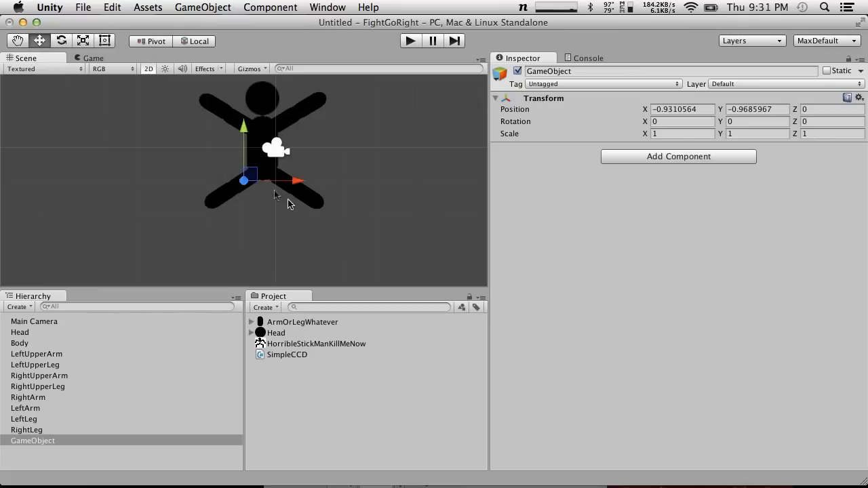
drag(254, 180, 273, 211)
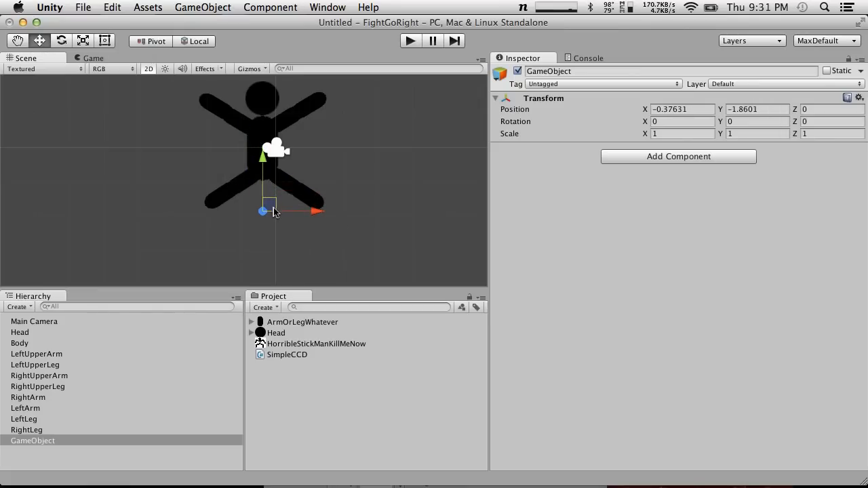
drag(274, 212, 273, 143)
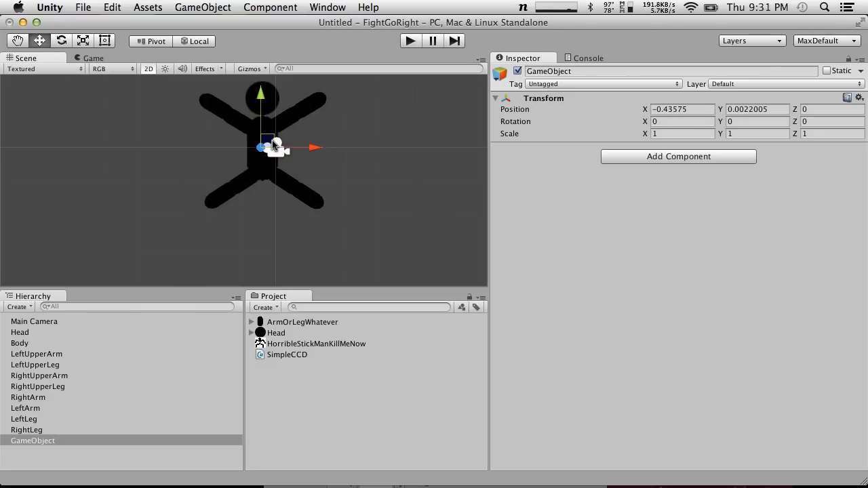
mouse_move(274, 144)
mouse_down()
mouse_move(274, 119)
mouse_move(263, 235)
mouse_move(275, 141)
mouse_up()
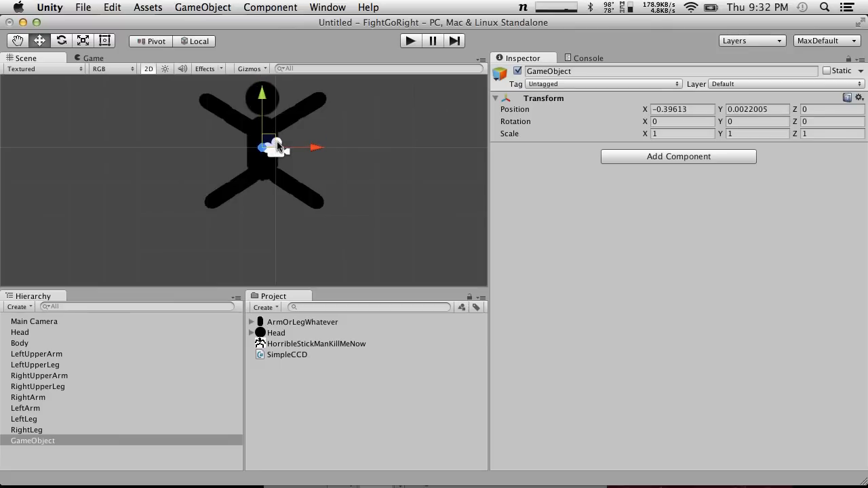
Parent the head, body and all arm and leg segments to the new empty GameObject, leaving out Main Camera
click(29, 323)
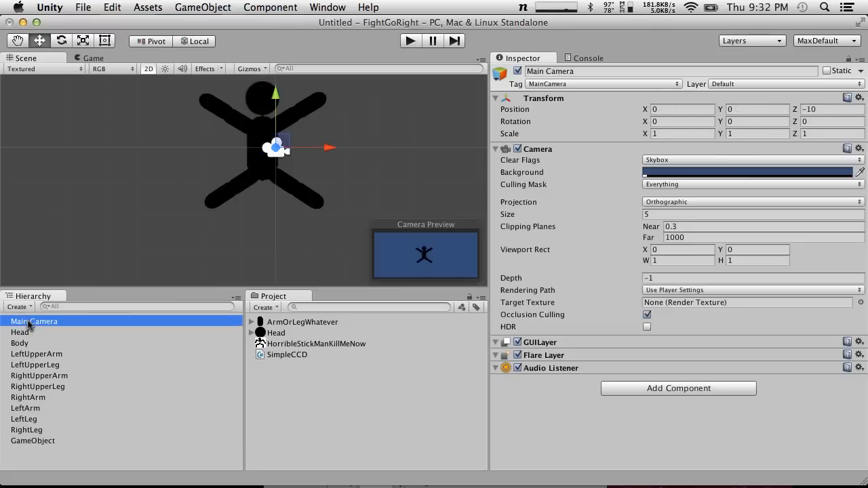
click(27, 332)
shift+click(31, 344)
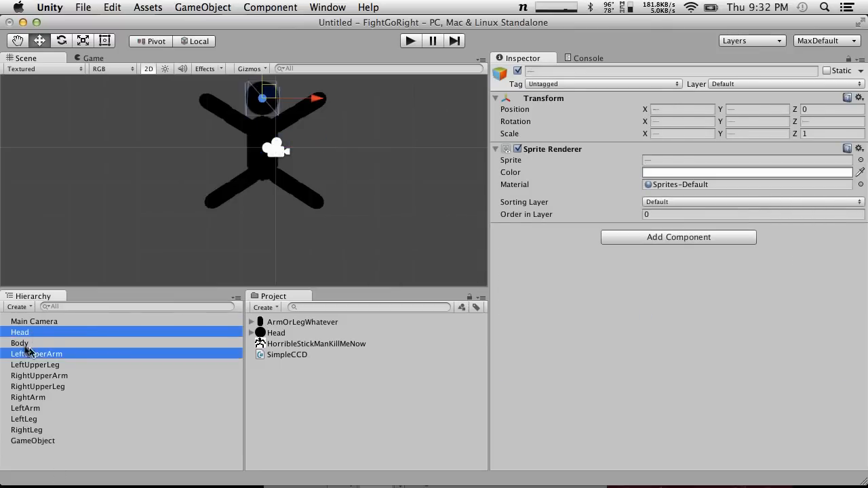
shift+click(24, 354)
shift+click(29, 365)
shift+click(31, 376)
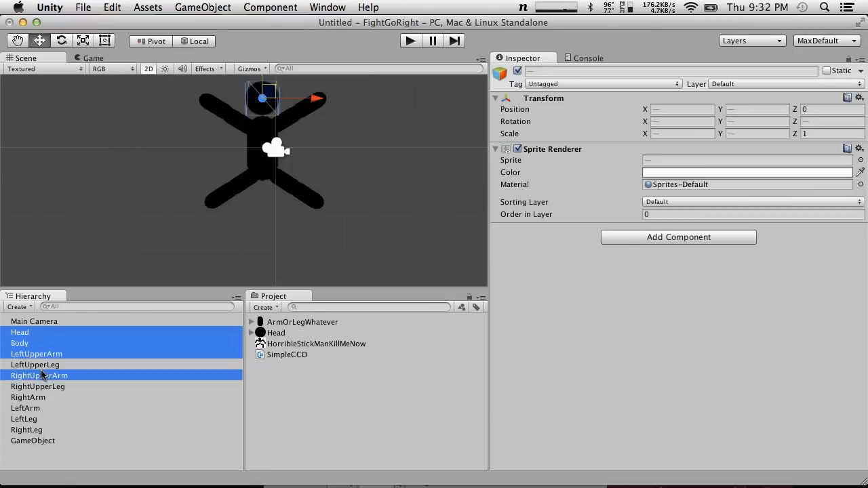
shift+click(31, 387)
shift+click(31, 397)
shift+click(32, 408)
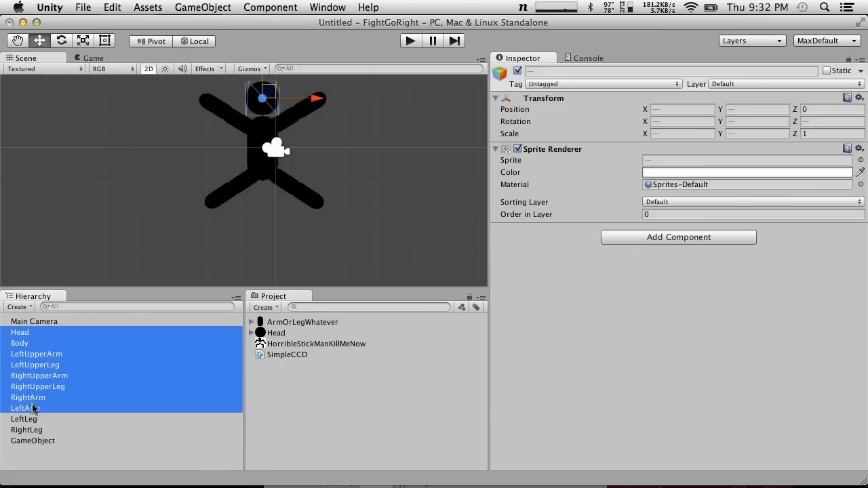
shift+click(33, 419)
shift+click(34, 430)
drag(48, 368, 50, 440)
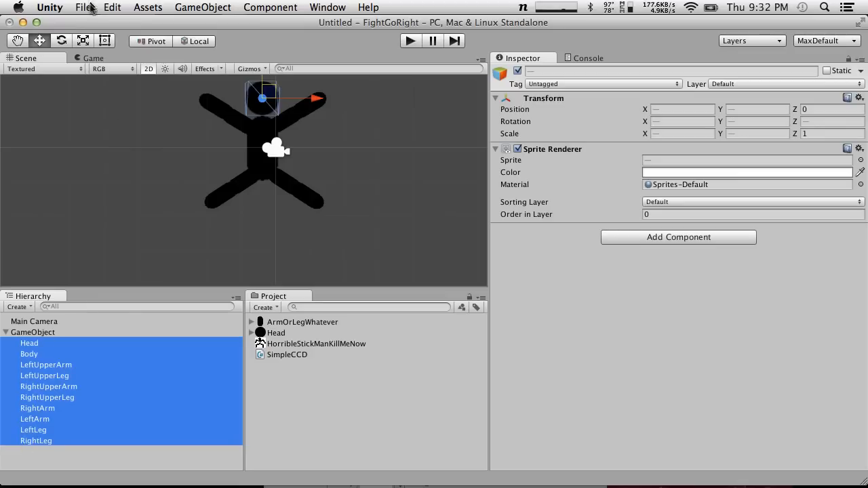
click(92, 59)
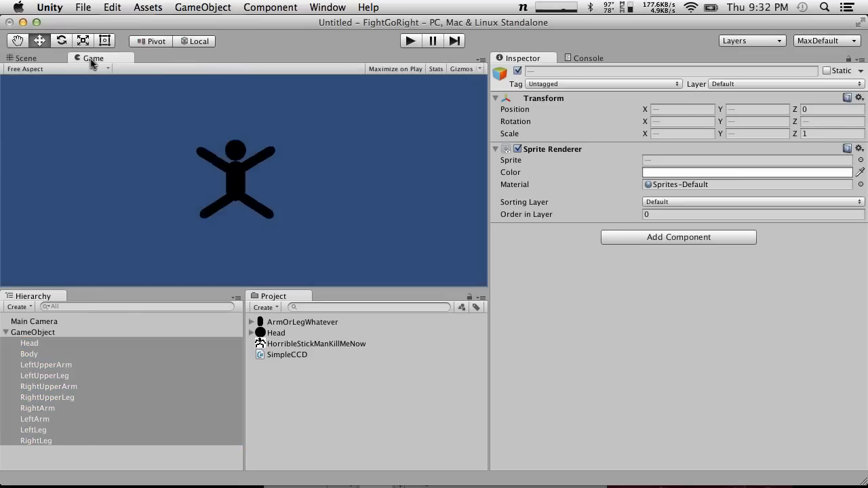
click(42, 57)
Make Head and the four upper arm and upper leg segments children of Body
click(65, 450)
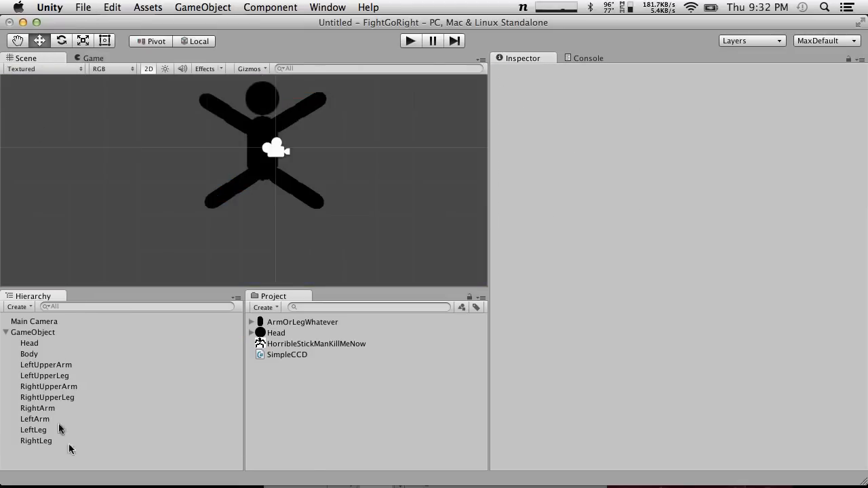
click(28, 356)
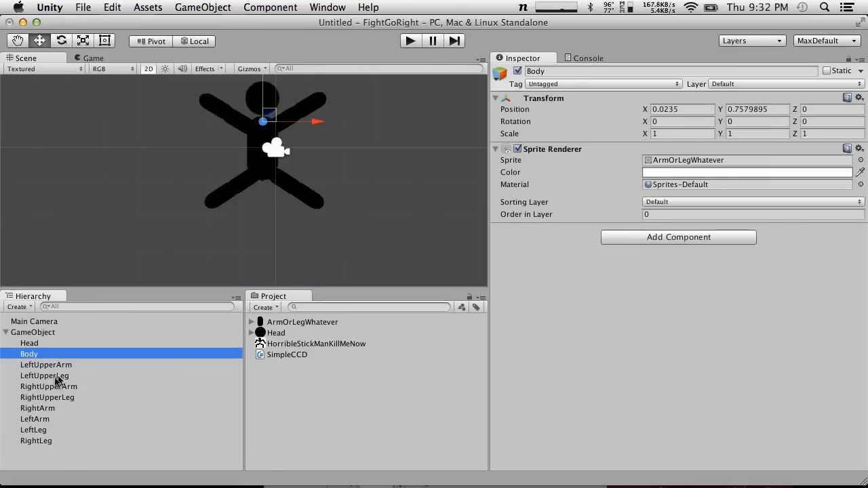
drag(42, 387, 38, 355)
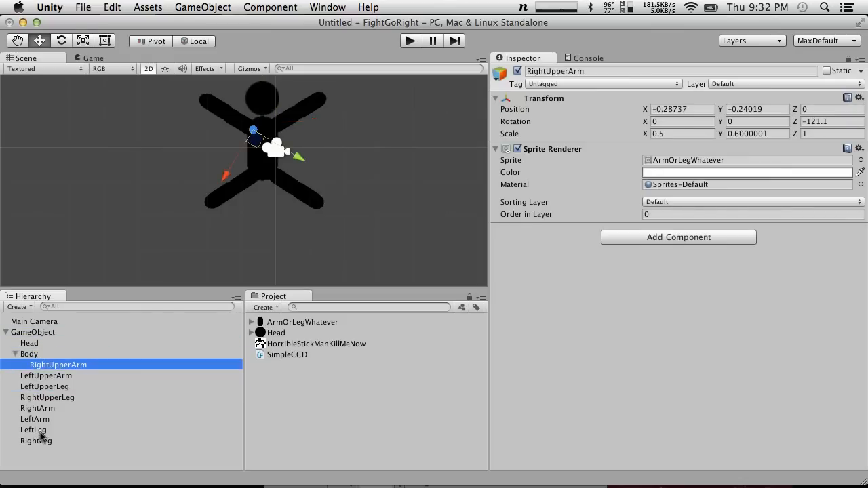
drag(52, 402, 38, 354)
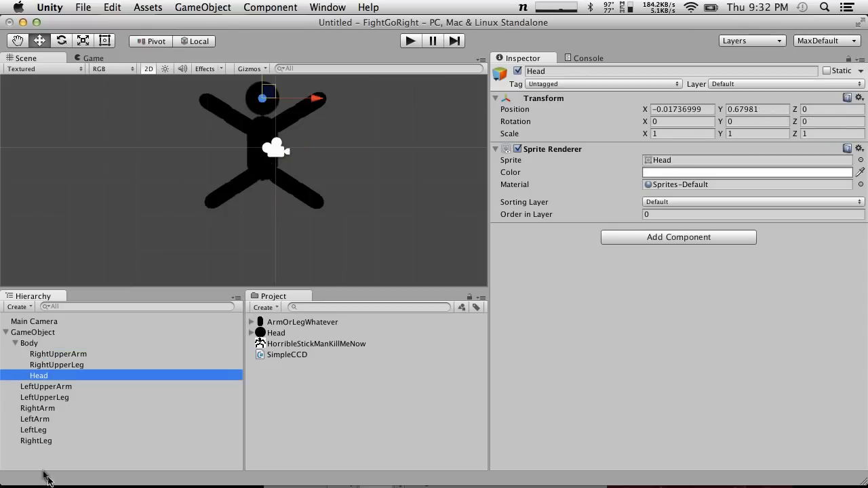
drag(59, 388, 40, 346)
drag(56, 399, 37, 346)
Parent each lower arm and lower leg to the upper segment of the same limb
drag(47, 409, 72, 354)
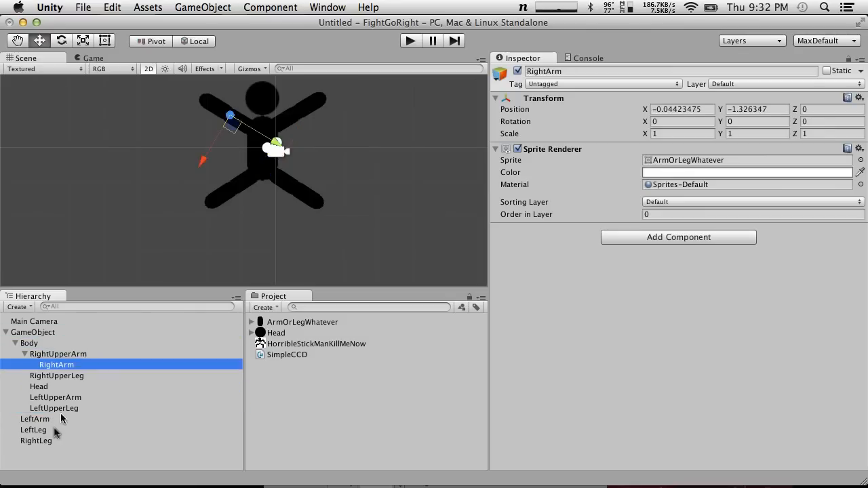
mouse_move(38, 422)
mouse_down()
mouse_move(58, 360)
mouse_move(73, 375)
mouse_move(79, 405)
mouse_up()
drag(37, 434, 63, 378)
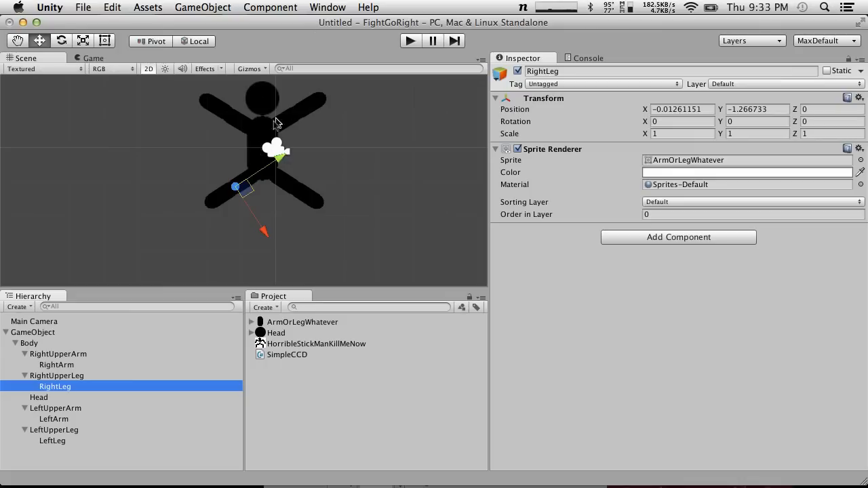
Attach the SimpleCCD script to RightUpperArm
click(267, 127)
click(285, 134)
click(290, 126)
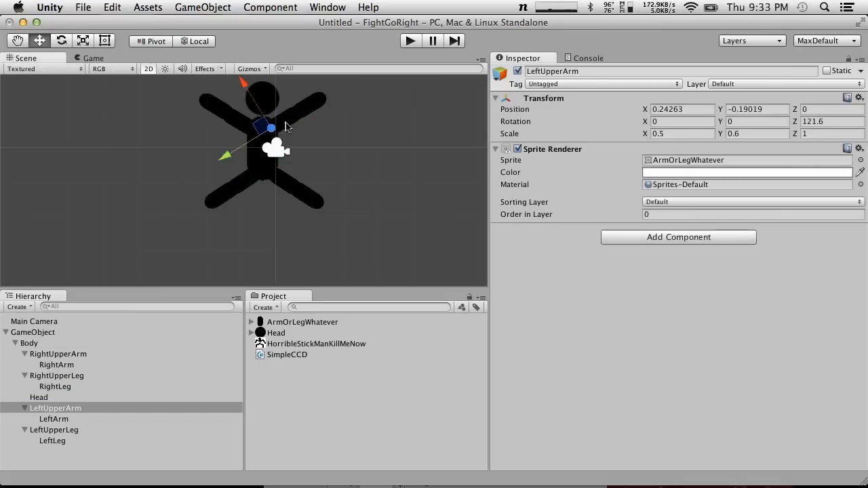
click(61, 354)
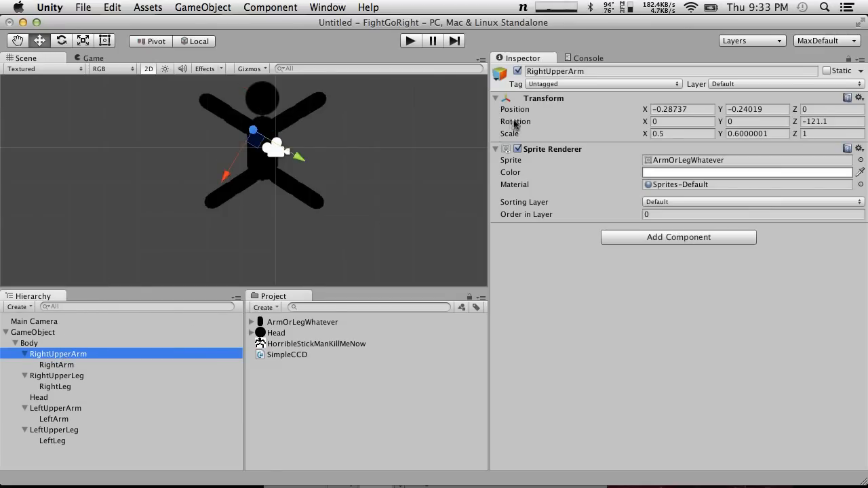
drag(286, 354, 60, 355)
click(85, 353)
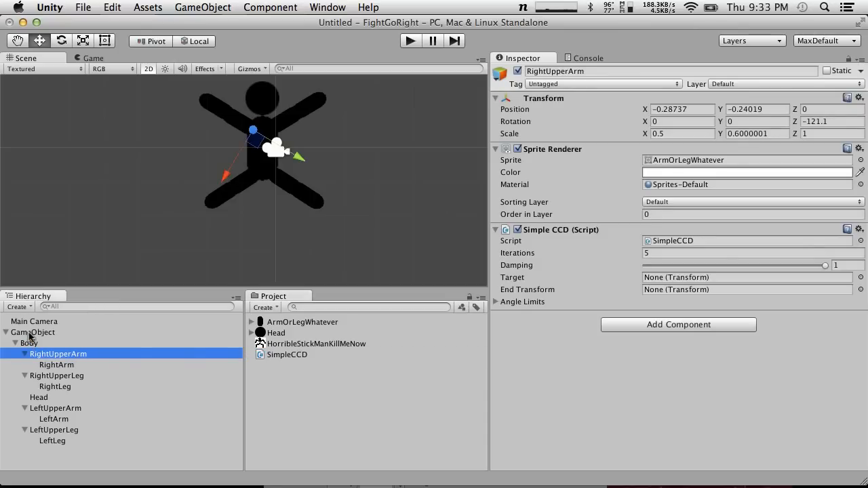
Create another empty game object and rename it RightArmTarget
click(165, 145)
click(202, 7)
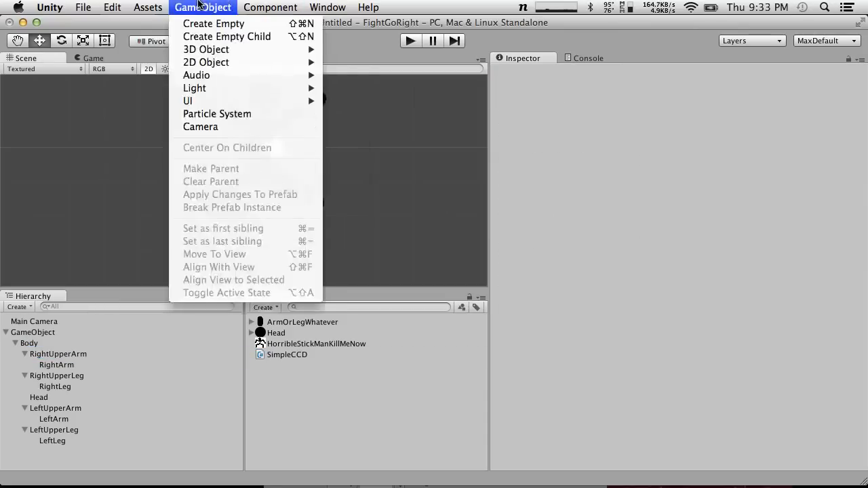
click(208, 24)
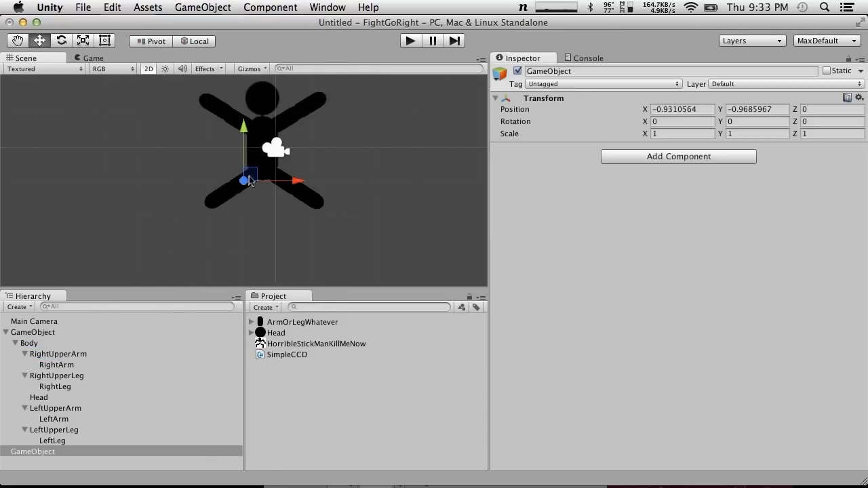
click(83, 343)
click(84, 353)
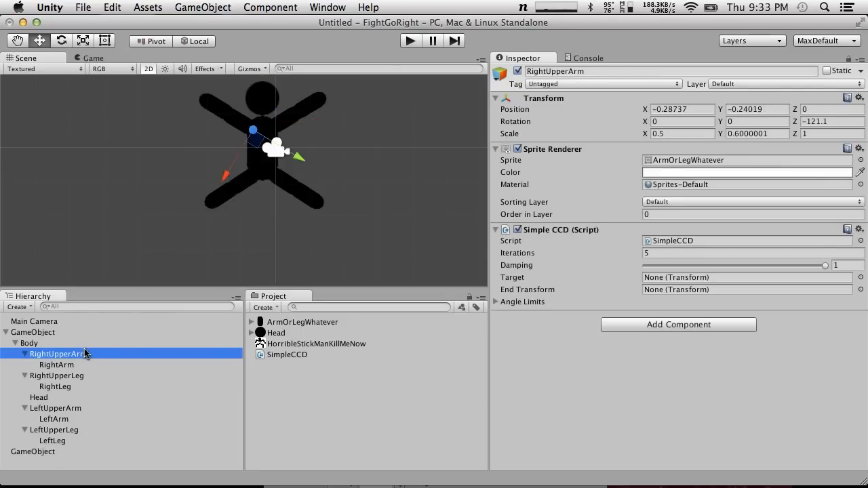
click(59, 453)
key(Return)
text(RightA)
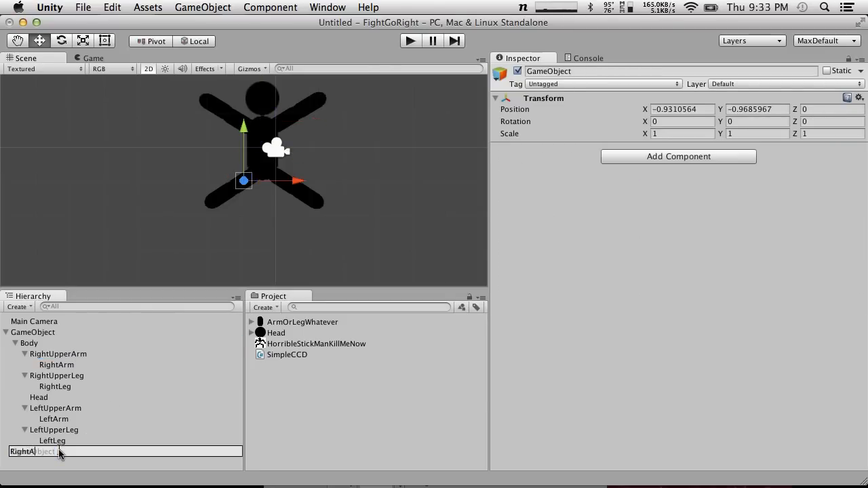
text(rmTarget)
key(Return)
click(59, 461)
Make RightArmTarget a direct child of the figure's root GameObject and give it the red circle icon
drag(47, 453, 51, 334)
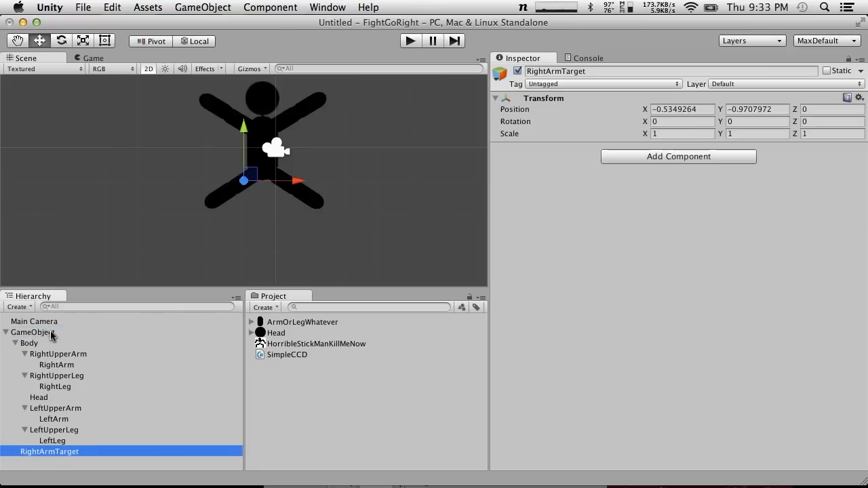
click(15, 344)
click(15, 344)
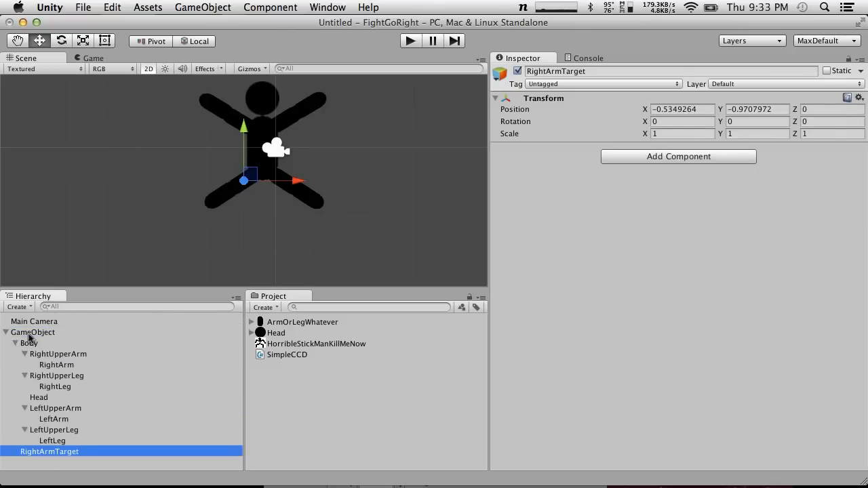
click(500, 76)
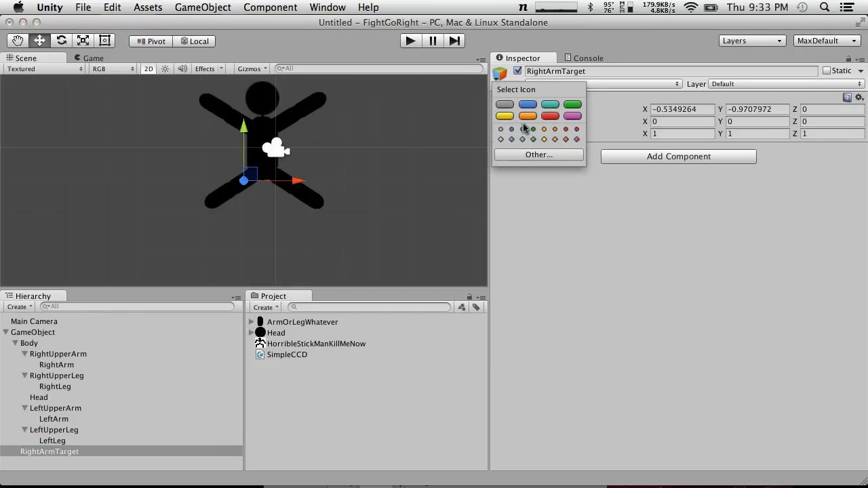
click(565, 129)
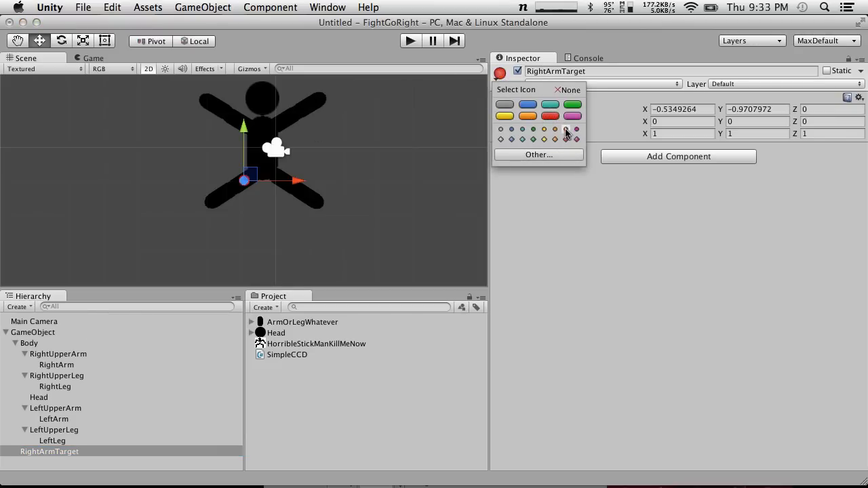
Move RightArmTarget just beyond the end of the figure's right arm, at about X -2.2, Y 1.45
click(270, 216)
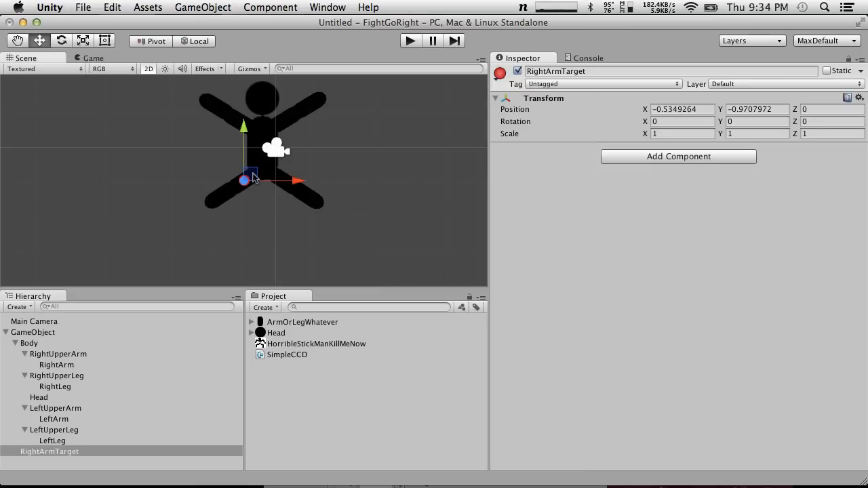
click(194, 166)
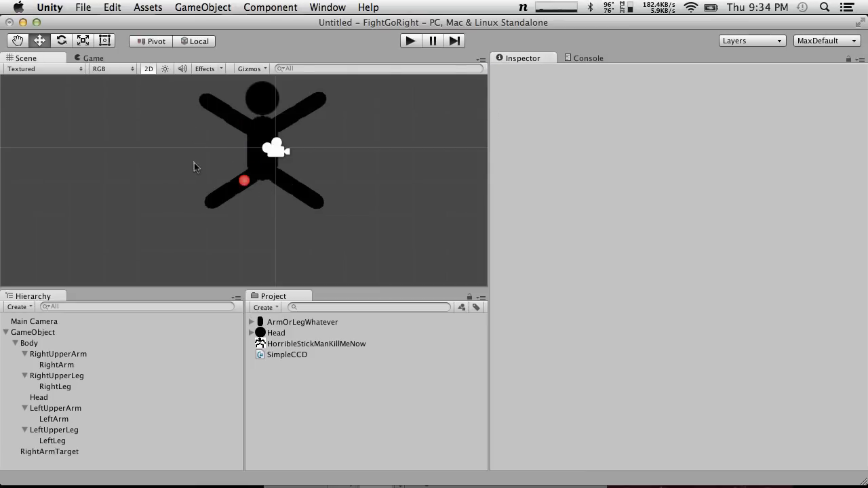
click(245, 183)
drag(246, 179, 187, 99)
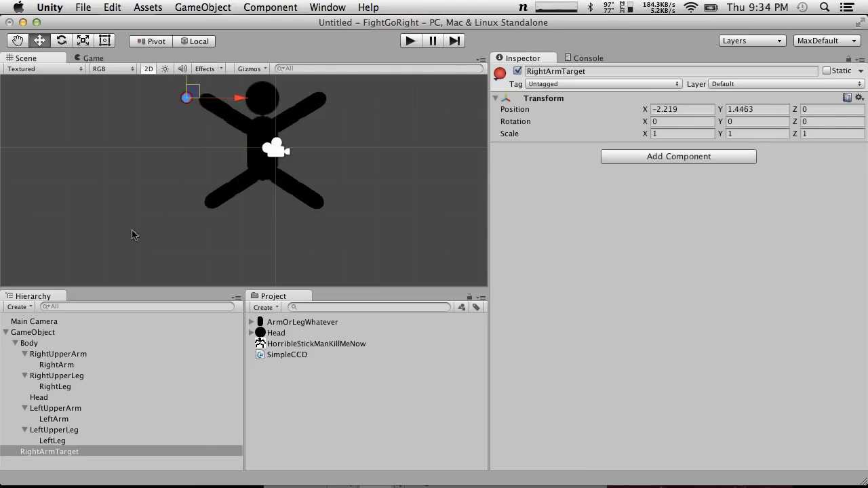
Set RightUpperArm's SimpleCCD target to RightArmTarget and its end transform to RightArm, and move the target outward to test the arm
click(56, 346)
click(58, 354)
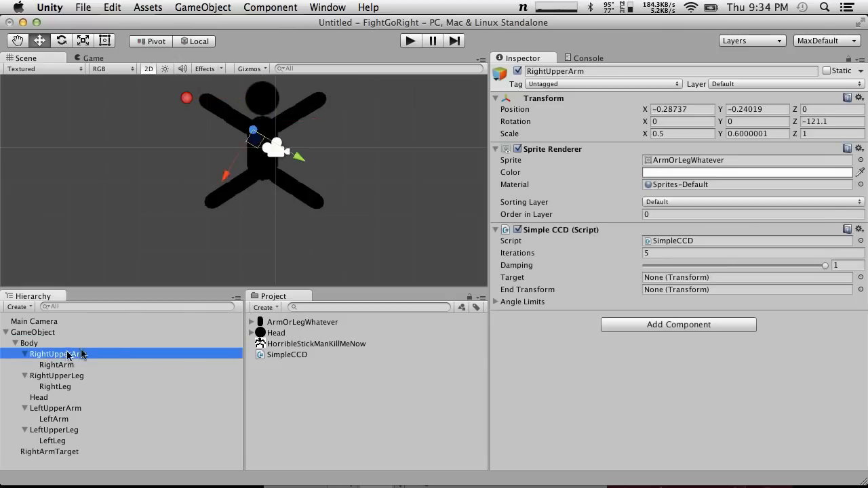
drag(68, 452, 695, 280)
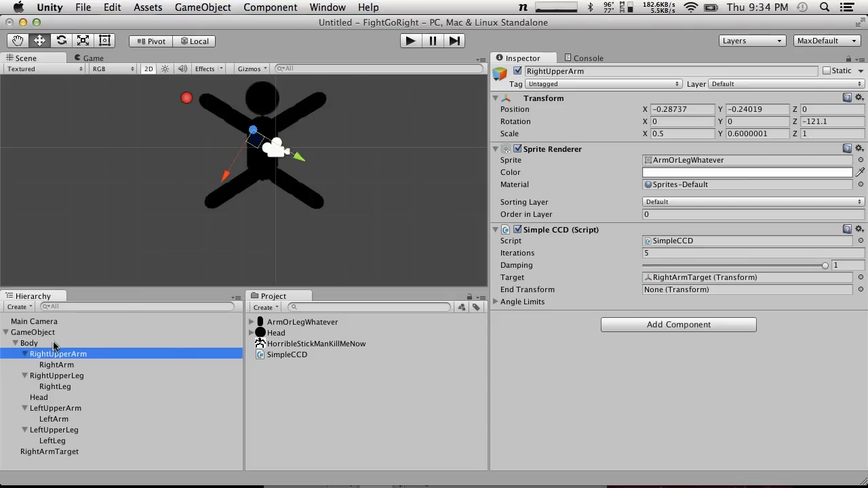
drag(56, 366, 702, 293)
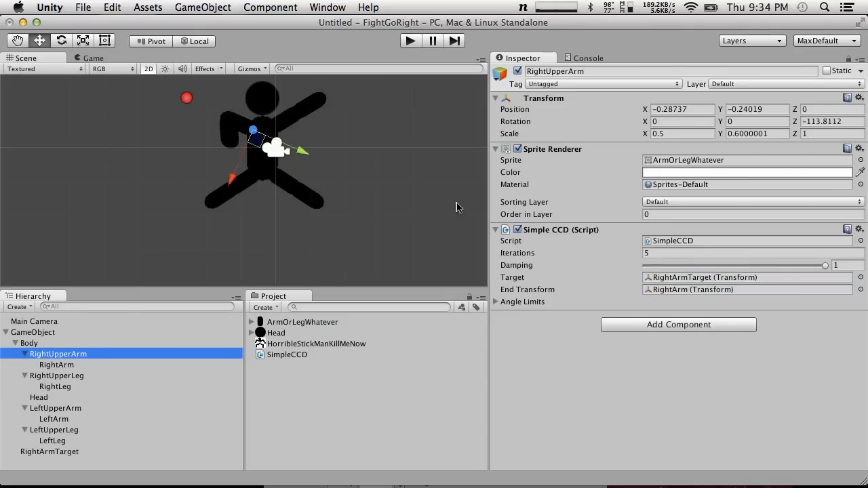
click(186, 98)
drag(188, 99, 162, 125)
Try RightUpperArm as its own SimpleCCD end transform and move the upper arm around
click(59, 355)
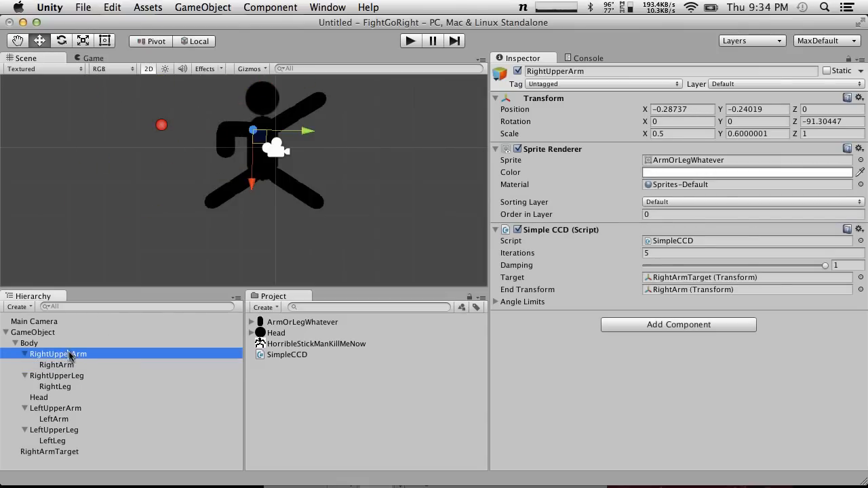
click(72, 365)
click(70, 354)
drag(73, 354, 705, 291)
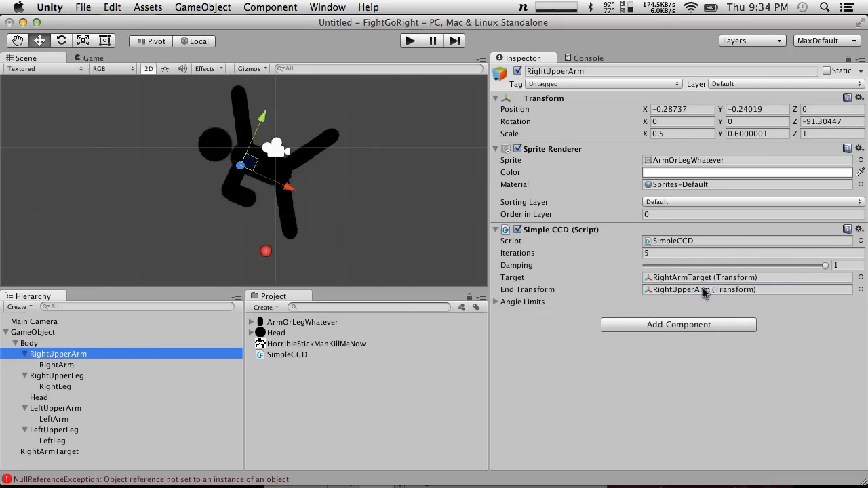
drag(244, 167, 133, 204)
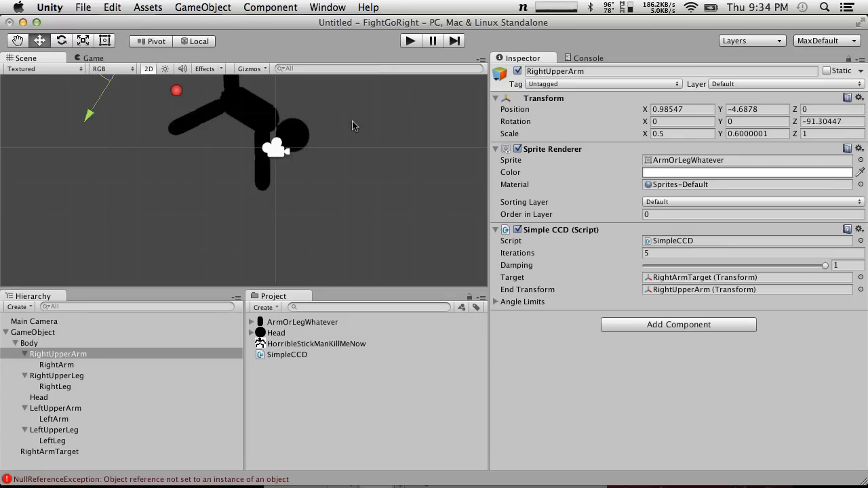
Undo the upper arm moves and the end transform change
key(super+z)
key(super+z)
key(super+z)
key(super+z)
key(super+z)
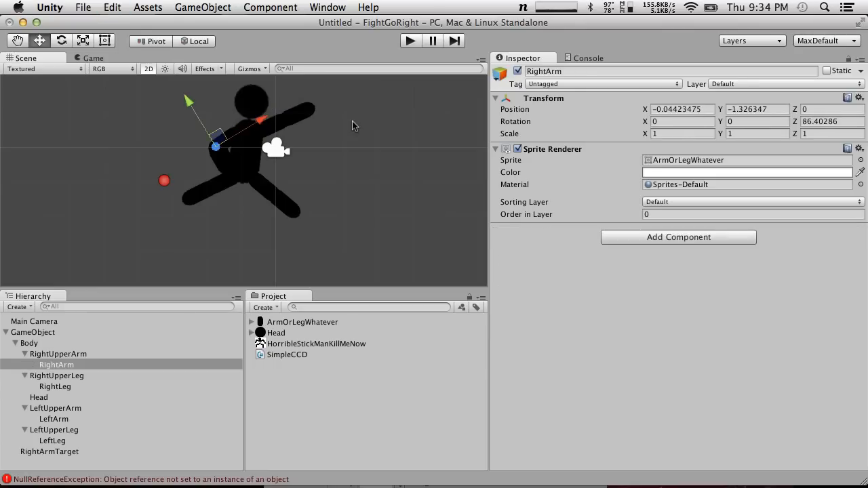
key(super+z)
Reset the Z rotation of Body and of the figure's root GameObject to 0
click(32, 334)
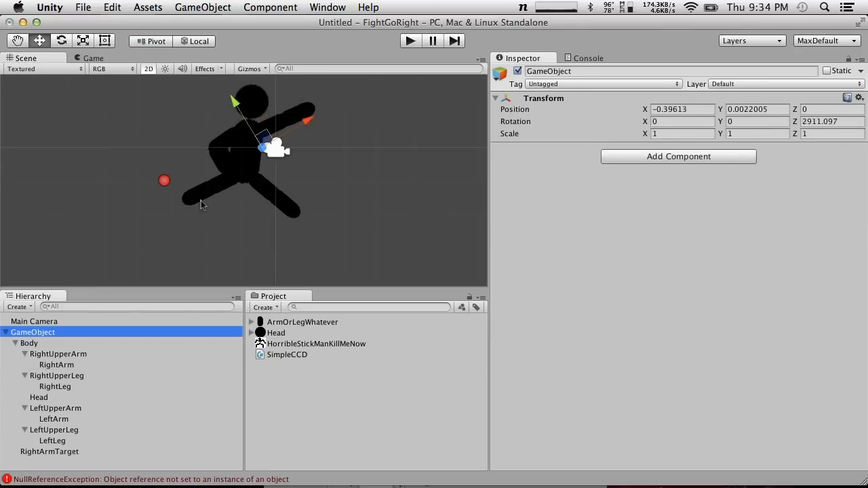
click(252, 103)
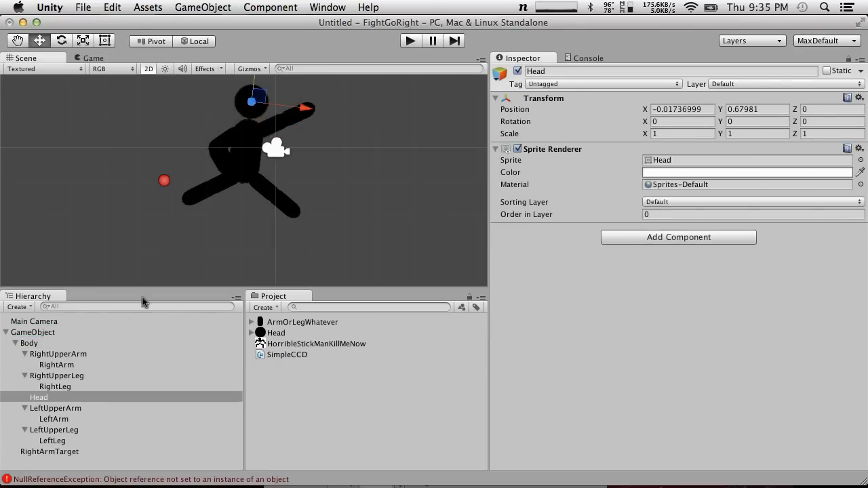
click(249, 160)
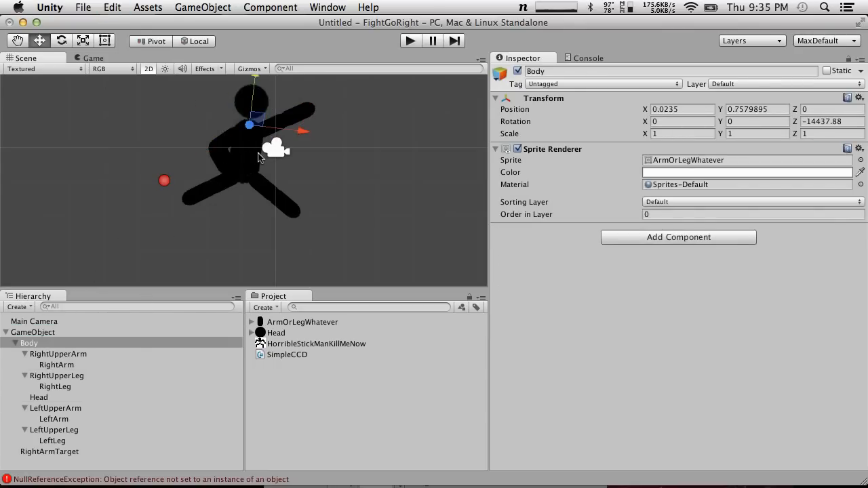
click(857, 121)
text(0)
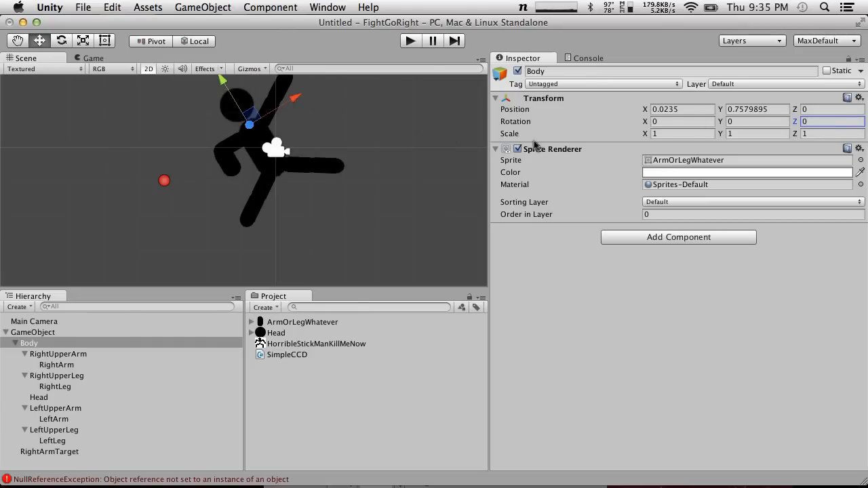
click(69, 334)
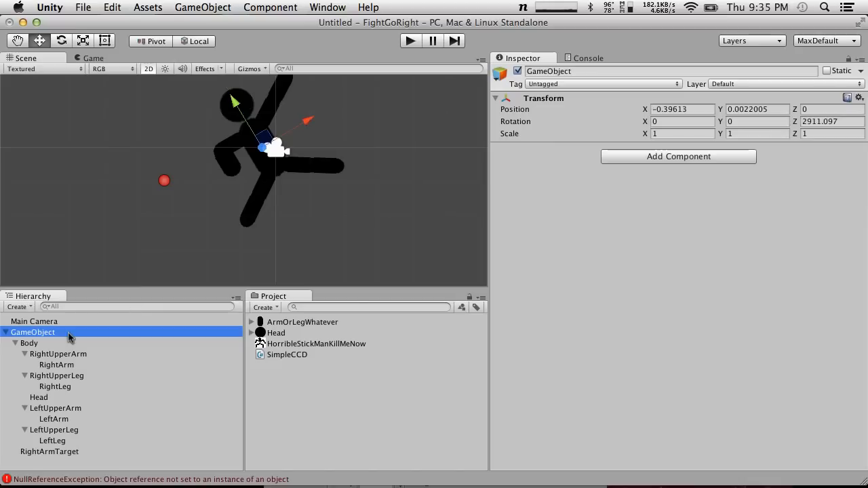
click(851, 123)
text(0)
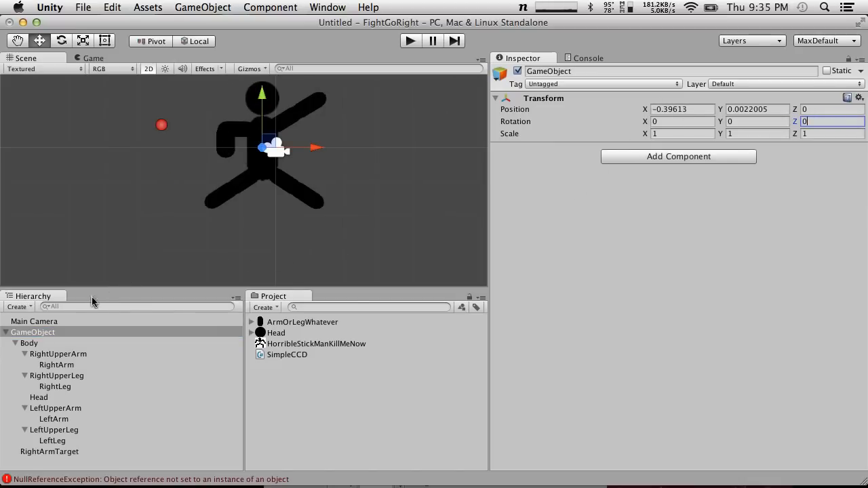
Check RightUpperArm's SimpleCCD references and move RightArmTarget to about X -3.07, Y 0.61
click(57, 354)
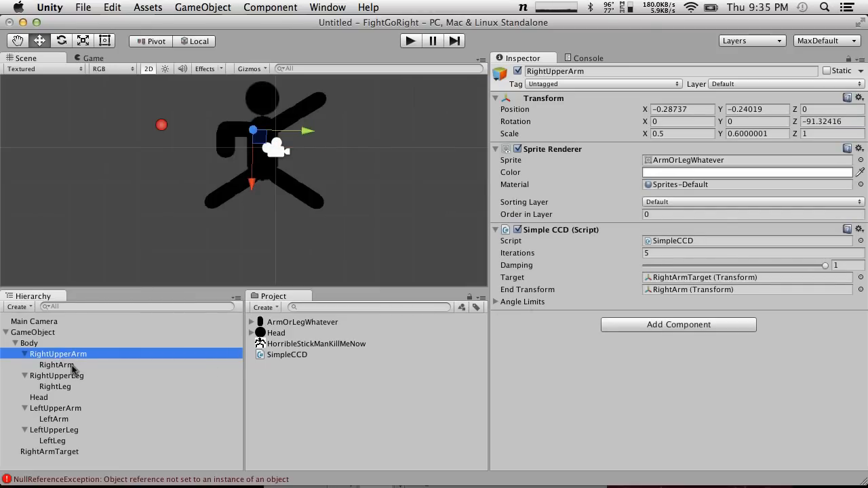
click(161, 127)
mouse_move(171, 113)
mouse_down()
mouse_move(160, 130)
mouse_move(170, 141)
mouse_move(154, 136)
mouse_move(154, 176)
mouse_move(206, 231)
mouse_move(152, 107)
mouse_move(258, 83)
mouse_move(179, 102)
mouse_move(173, 117)
mouse_up()
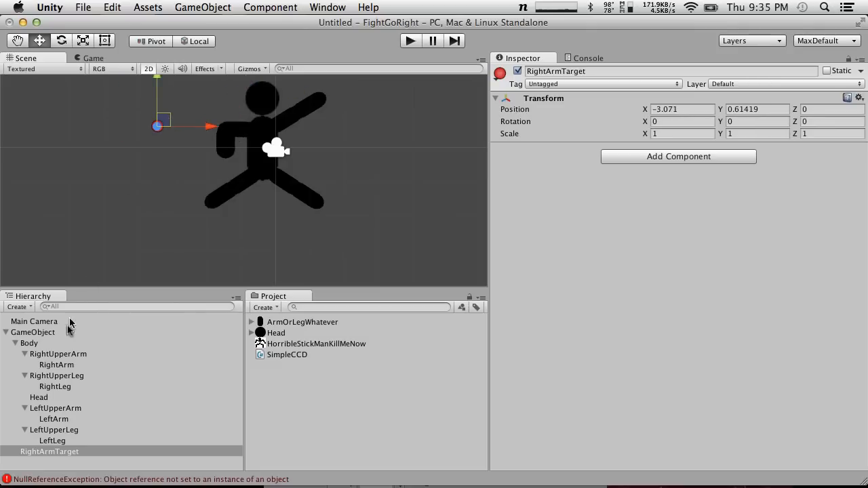
View the contents of the Examples project folder on the desktop and return to Unity
key(F11)
key(F11)
key(F11)
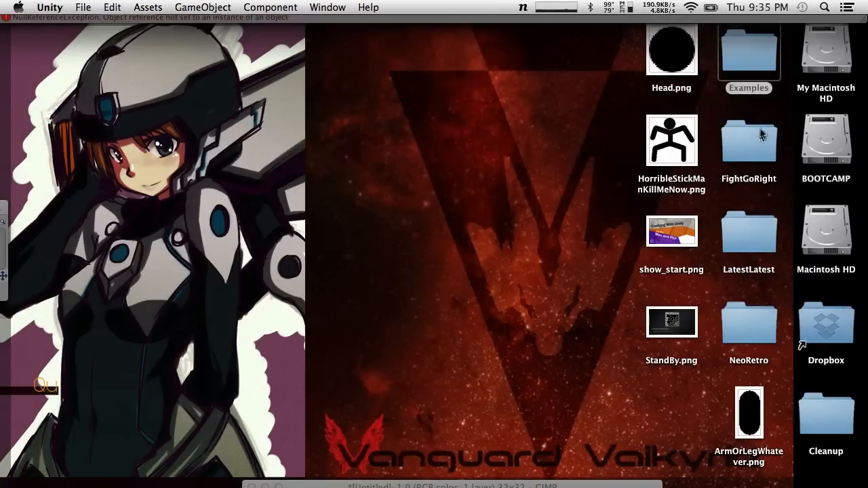
double_click(754, 68)
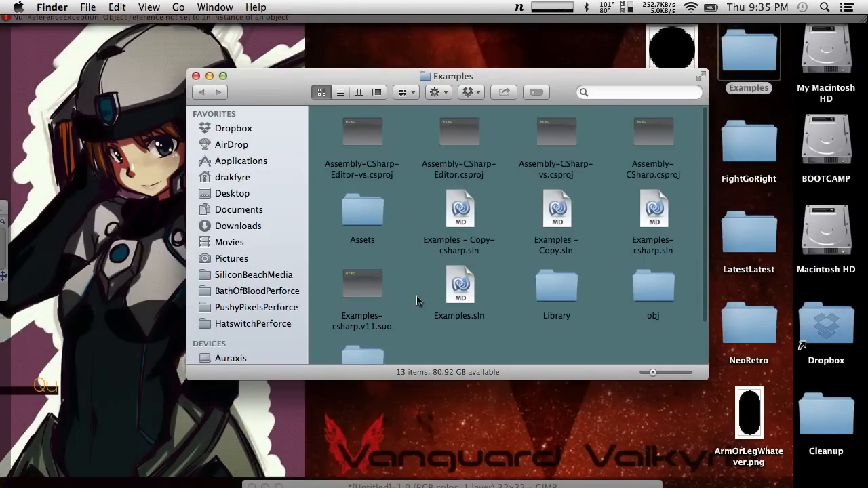
key(alt+space)
text(uni)
key(Return)
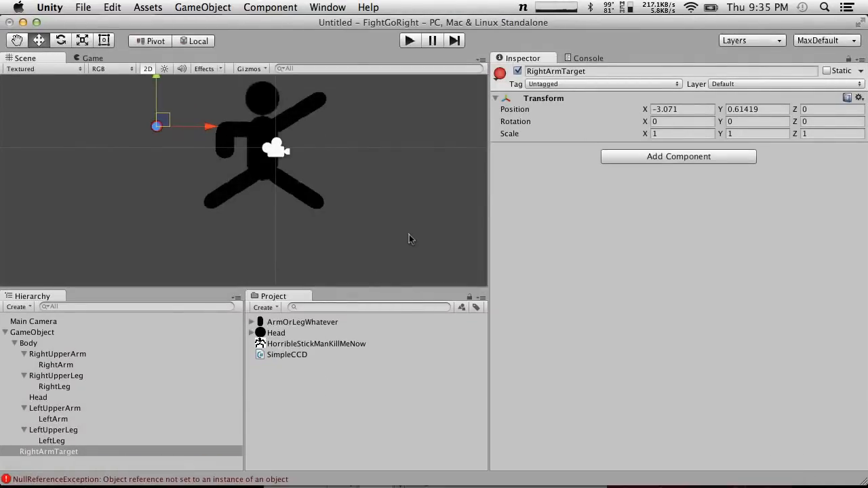
key(F11)
double_click(745, 58)
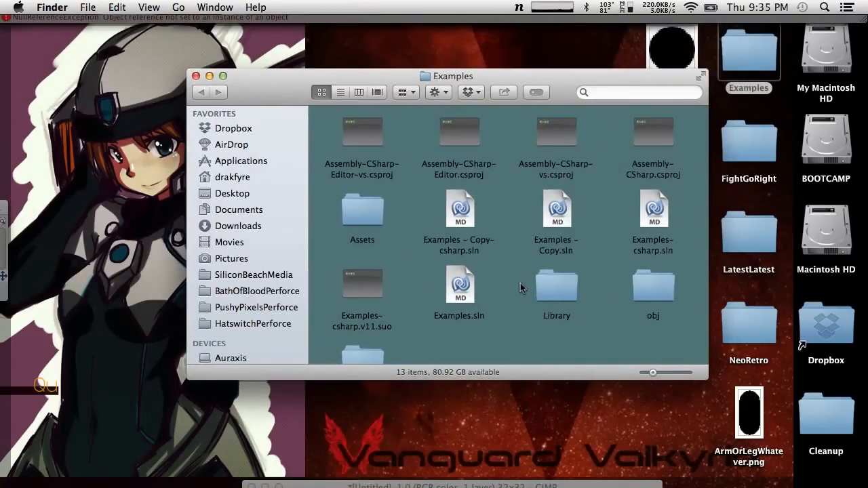
key(F11)
Save the scene as StickMan in the Assets folder
click(106, 6)
click(86, 10)
click(86, 19)
click(88, 10)
click(108, 58)
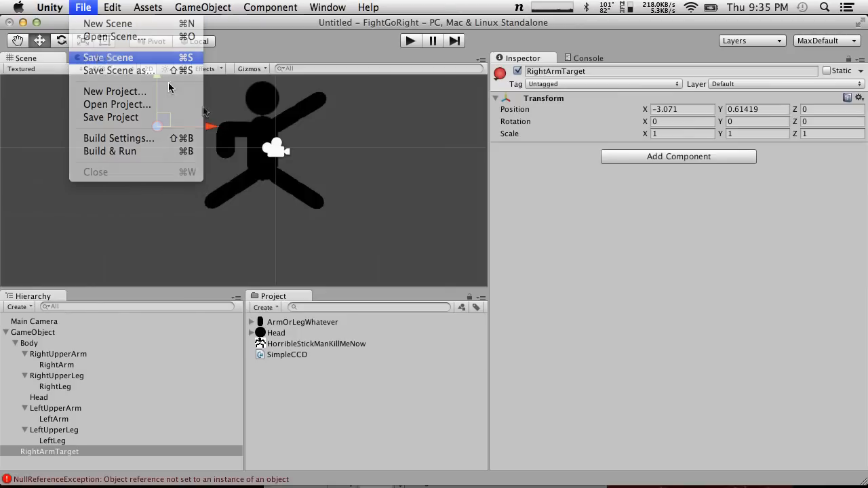
text(StickMan.unity)
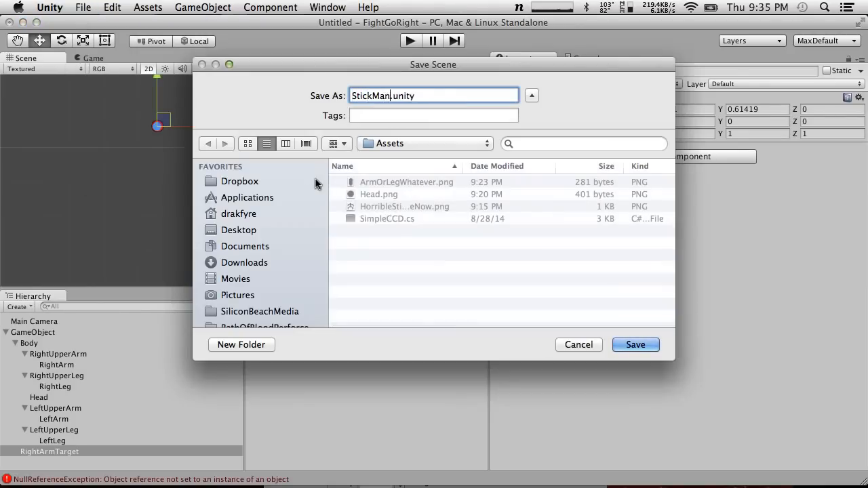
key(Return)
Open the recent project Examples and apply the MaxDefault window layout
click(109, 6)
mouse_move(84, 6)
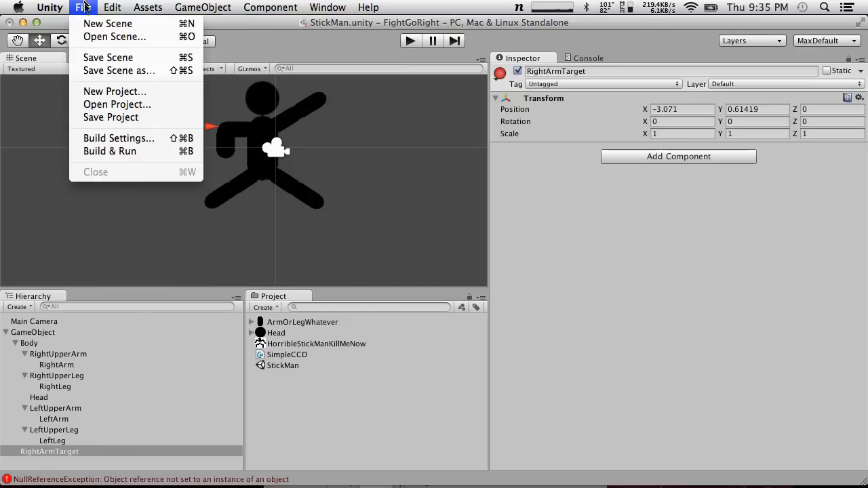
click(105, 109)
click(453, 179)
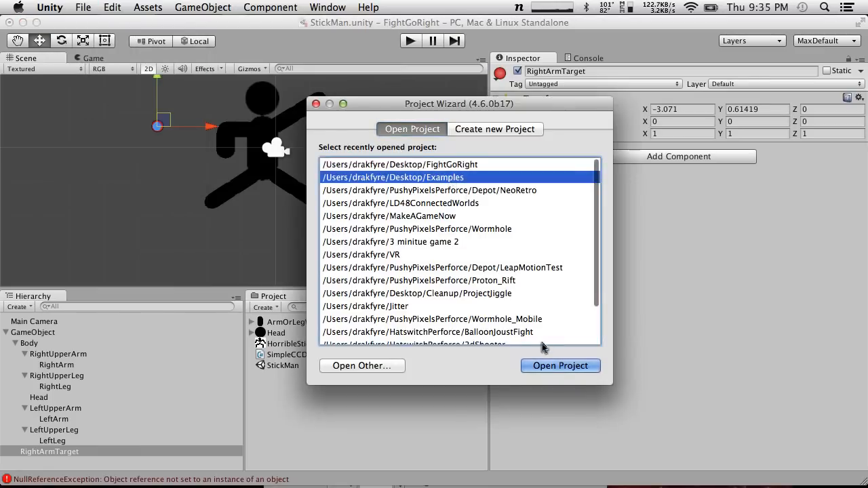
click(560, 367)
click(546, 191)
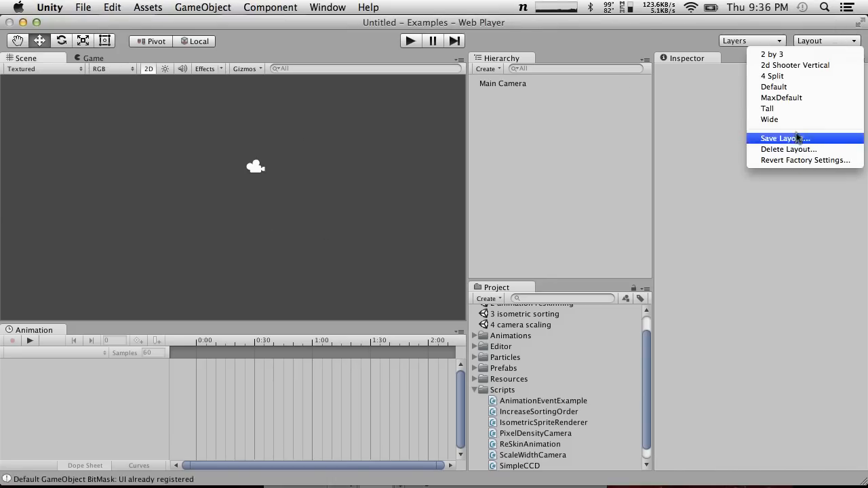
click(773, 99)
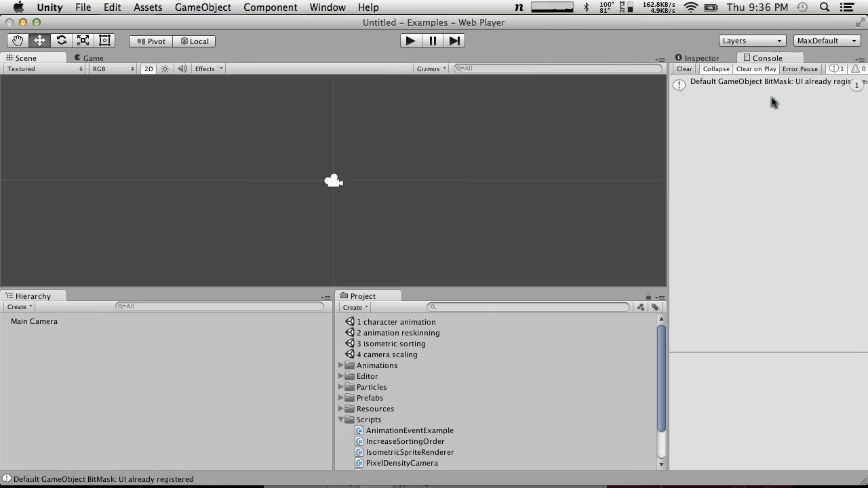
Open the 1 character animation scene and expand the Character_ready hierarchy down to the children of Left upper arm
double_click(396, 323)
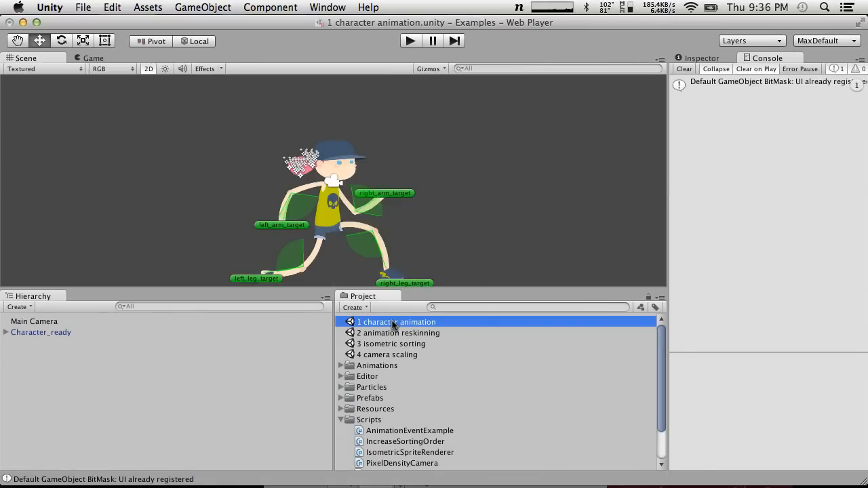
click(350, 208)
click(5, 332)
click(21, 344)
click(15, 353)
click(16, 343)
click(25, 354)
click(34, 364)
click(33, 387)
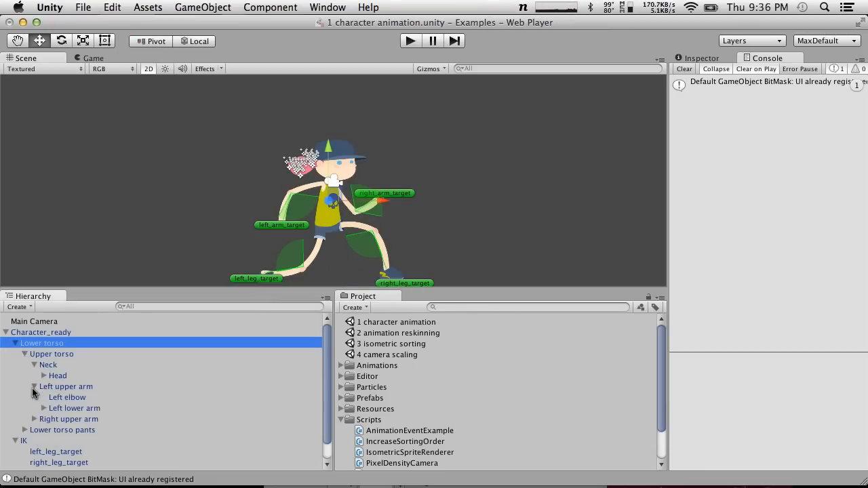
Examine the SimpleCCD settings on Left upper arm and where its left hand end transform sits under Left lower arm
click(56, 388)
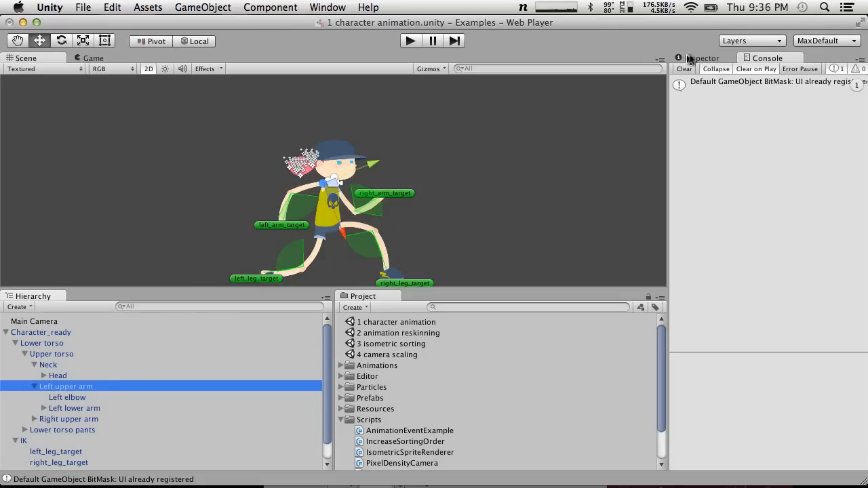
click(698, 58)
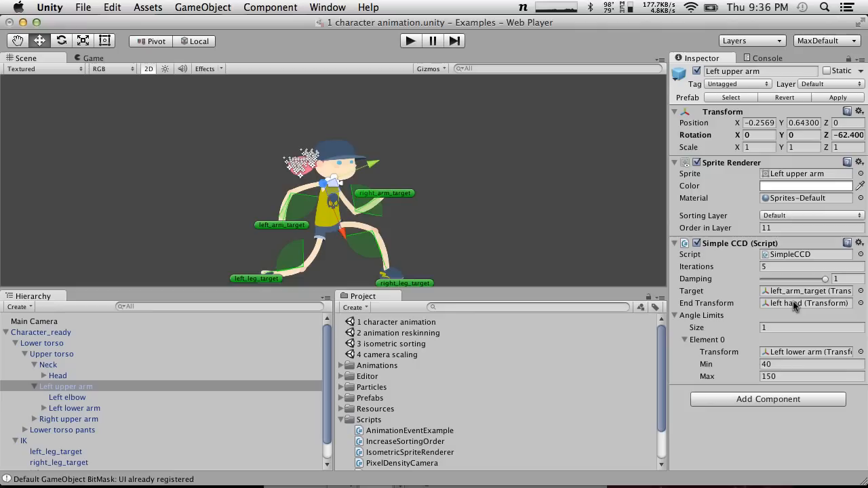
click(44, 409)
click(75, 420)
scroll(251, 202, up, 5)
scroll(251, 204, down, 4)
scroll(290, 199, up, 3)
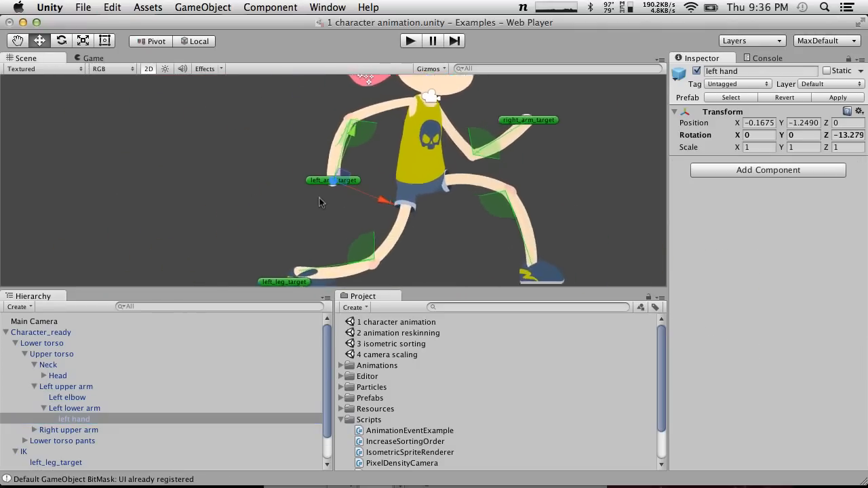
scroll(321, 202, up, 4)
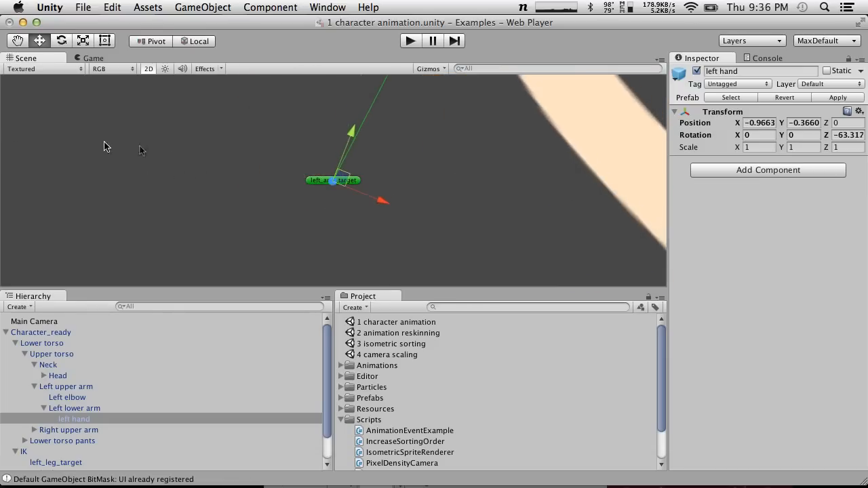
scroll(166, 153, down, 5)
scroll(166, 152, up, 4)
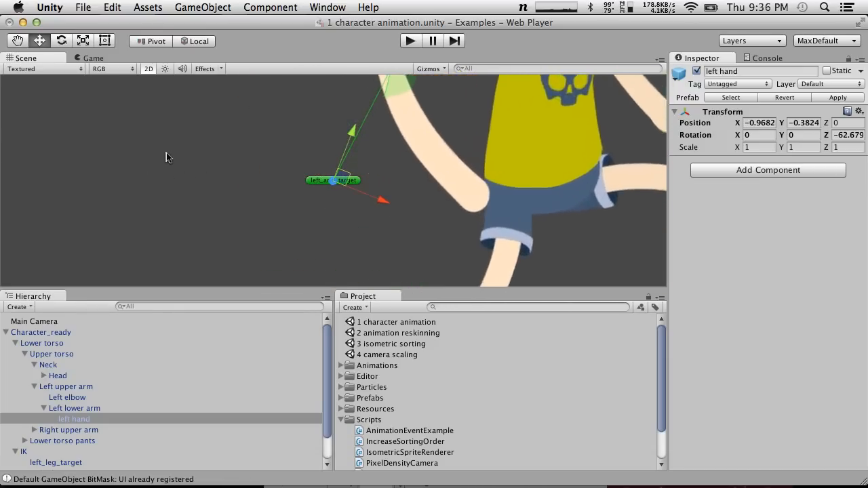
Reopen the recent project FightGoRight and load its StickMan scene
scroll(218, 139, down, 3)
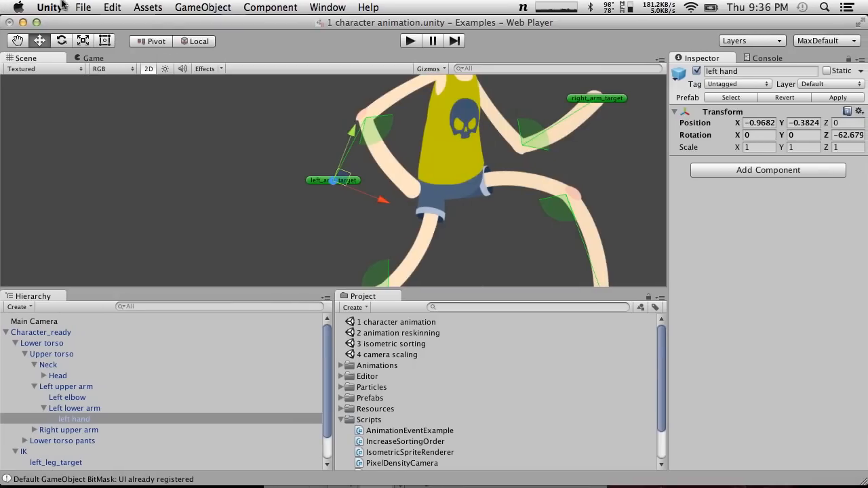
click(62, 5)
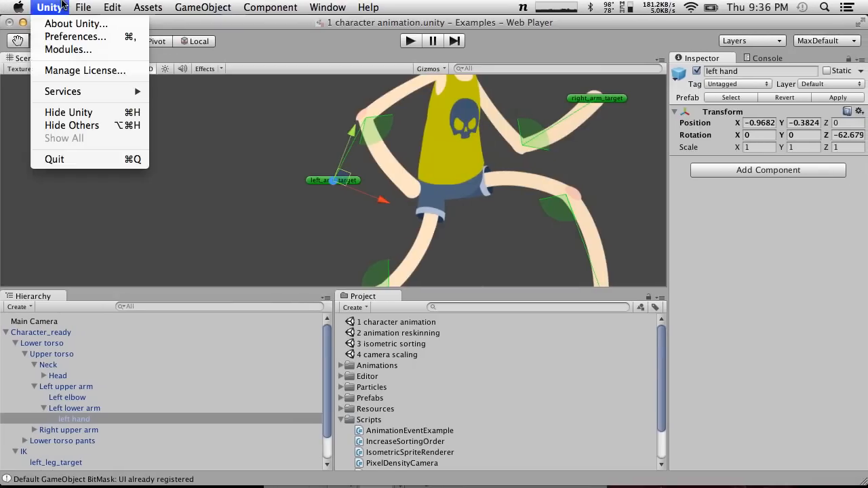
mouse_move(83, 7)
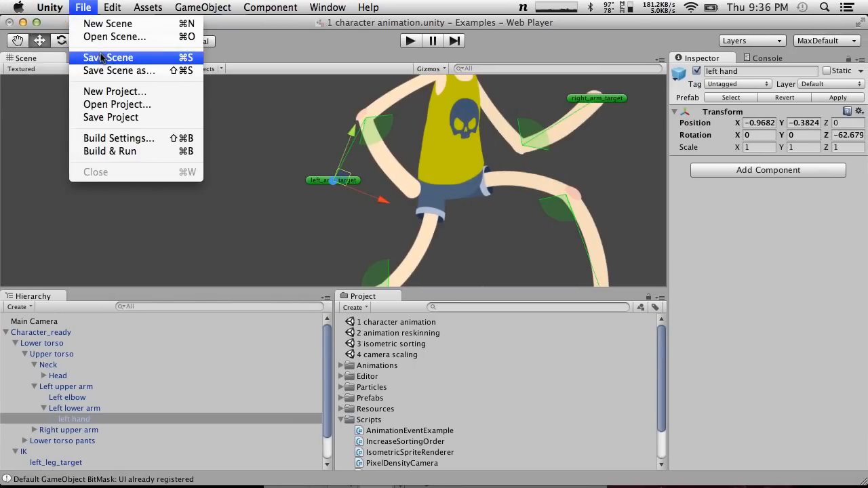
click(108, 110)
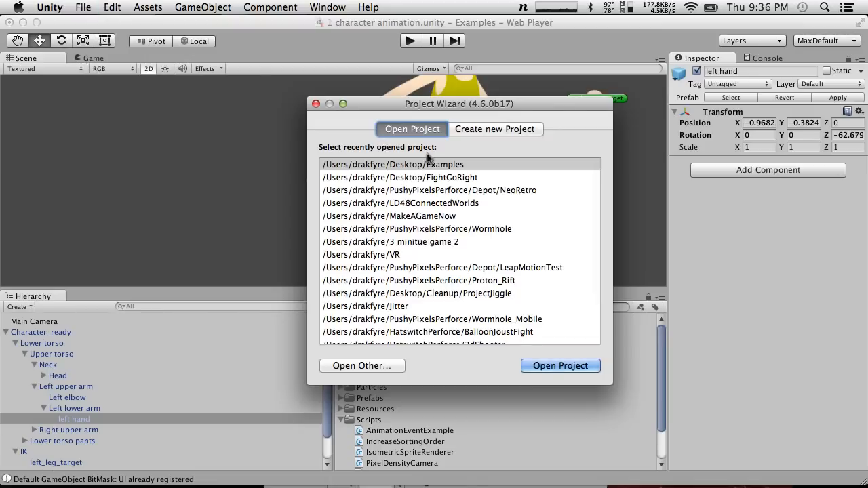
click(465, 180)
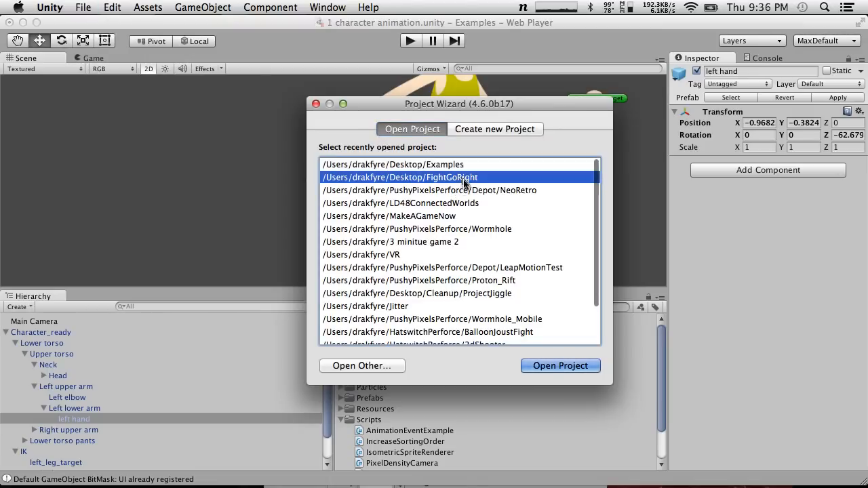
click(562, 367)
click(387, 191)
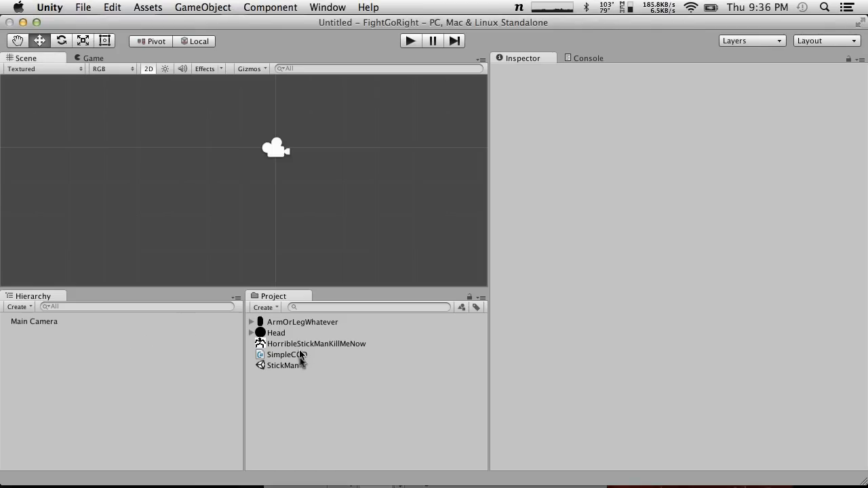
double_click(301, 365)
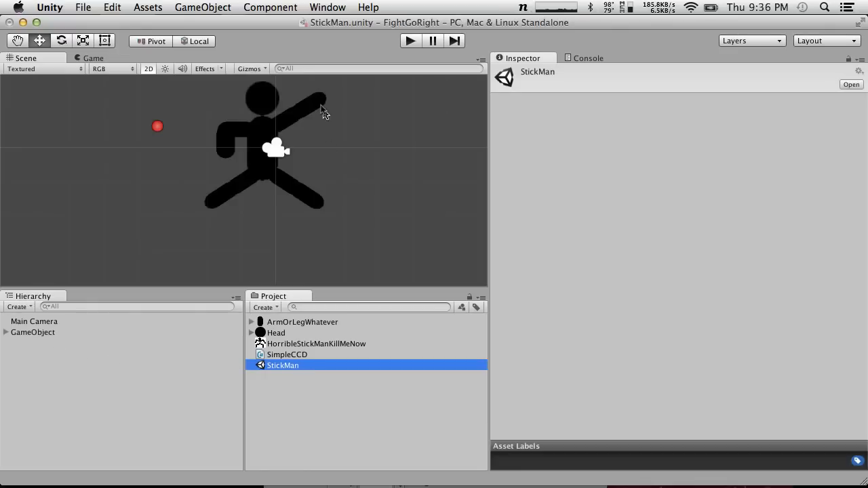
Create an empty game object and place it at the tip of the raised left arm, at about X 1.23, Y 1.41
click(323, 108)
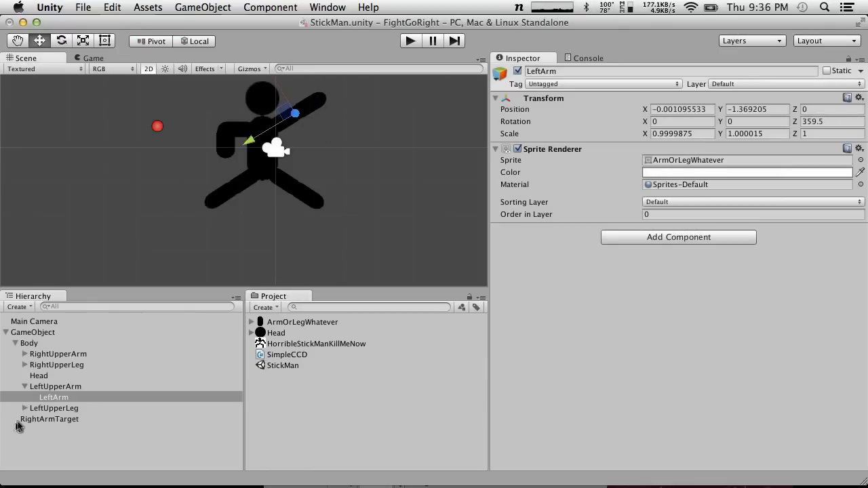
click(203, 7)
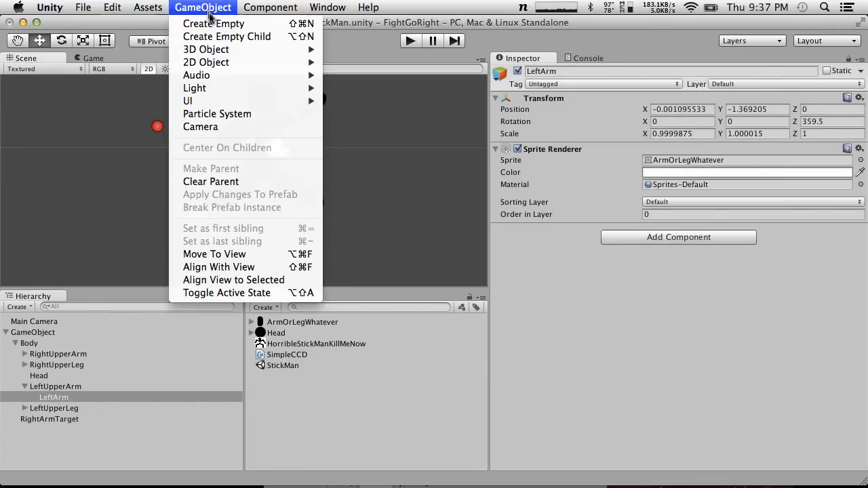
click(218, 23)
drag(253, 175, 328, 95)
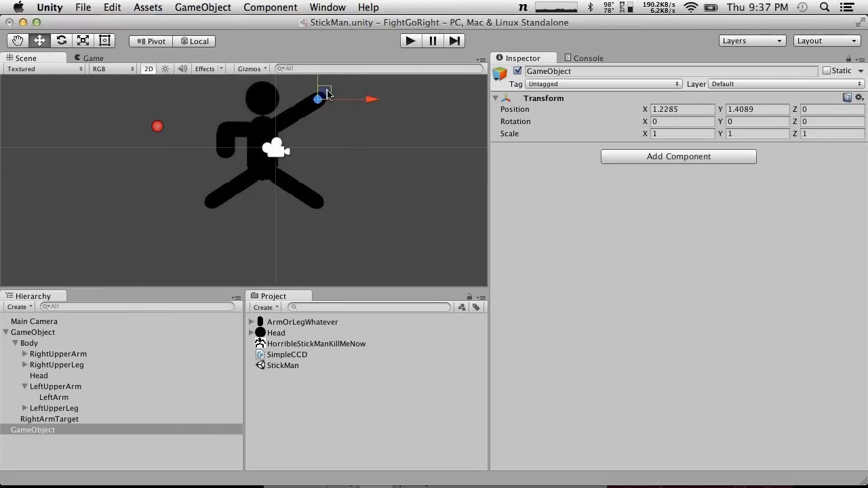
Rename the new empty object LeftHand and parent it under LeftArm
click(43, 430)
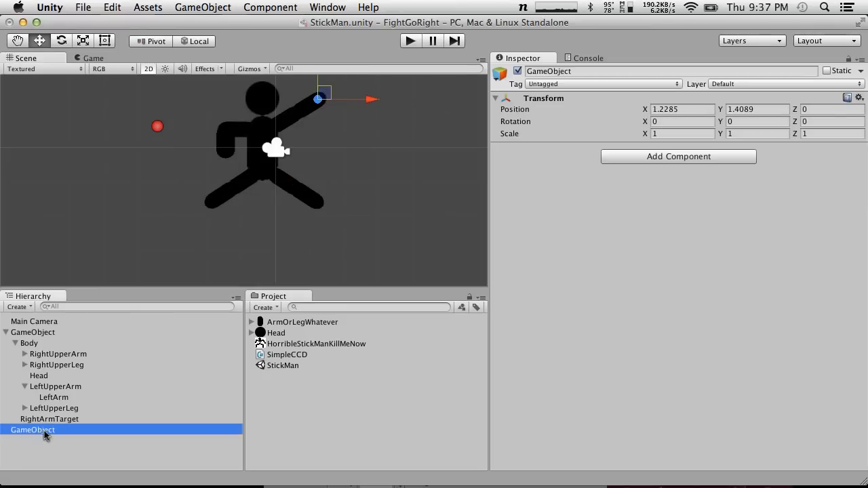
key(Return)
text(LeftHand)
key(Return)
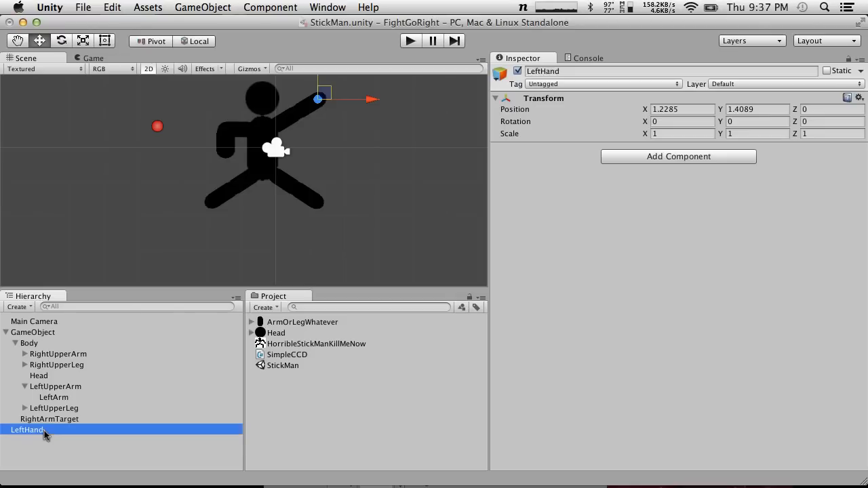
drag(36, 436, 120, 398)
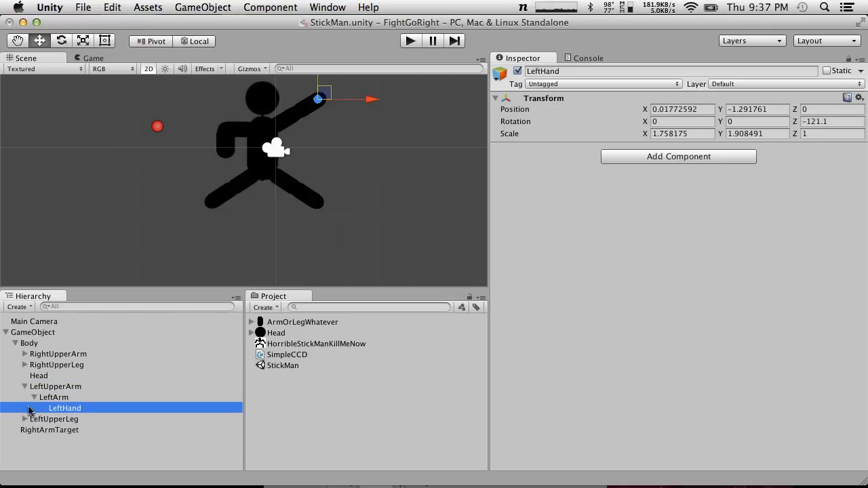
Duplicate LeftHand and parent the copy under RightArm
key(super+d)
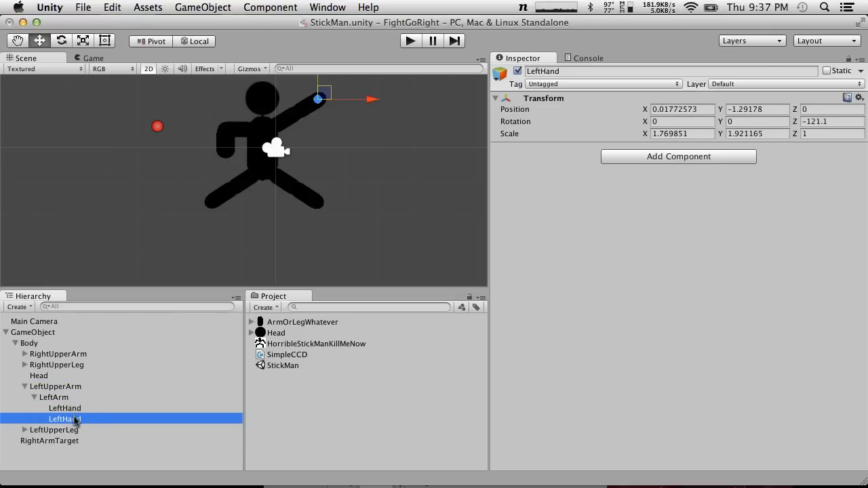
mouse_move(69, 425)
mouse_down()
mouse_move(29, 366)
mouse_move(75, 427)
mouse_up()
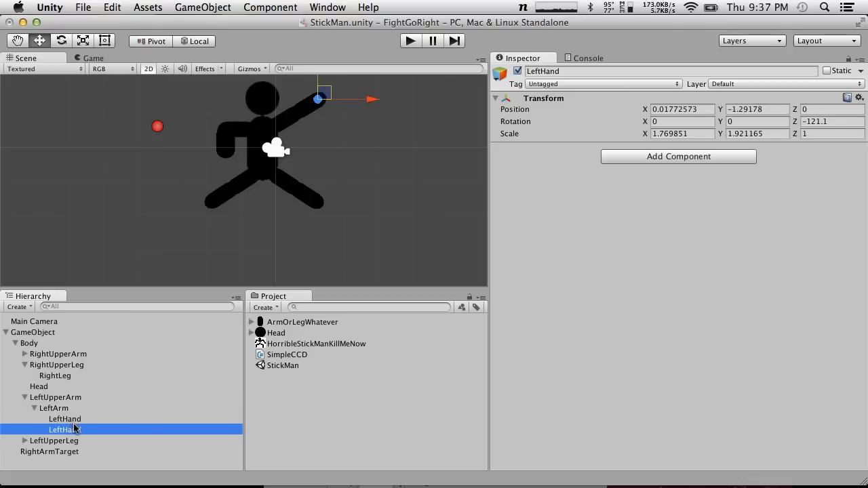
click(25, 353)
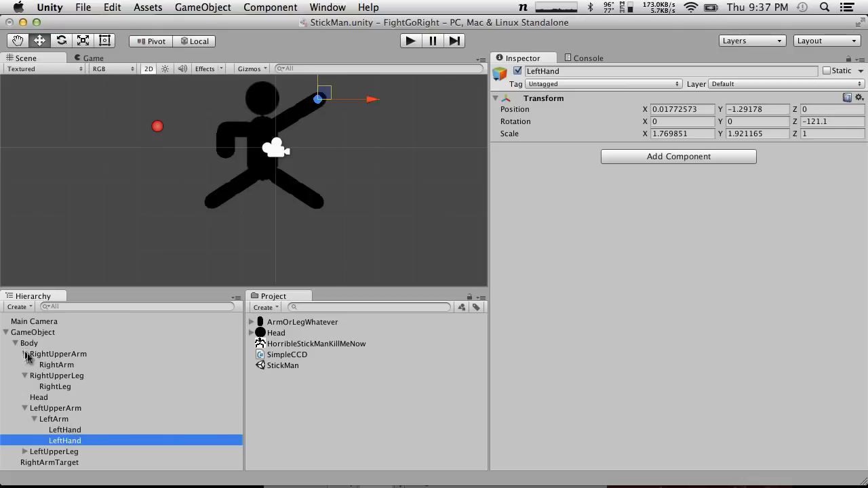
drag(77, 441, 25, 370)
Rename the copy under RightArm to RightHand and move it to the tip of the bent right arm
click(58, 377)
click(61, 376)
text(Ri)
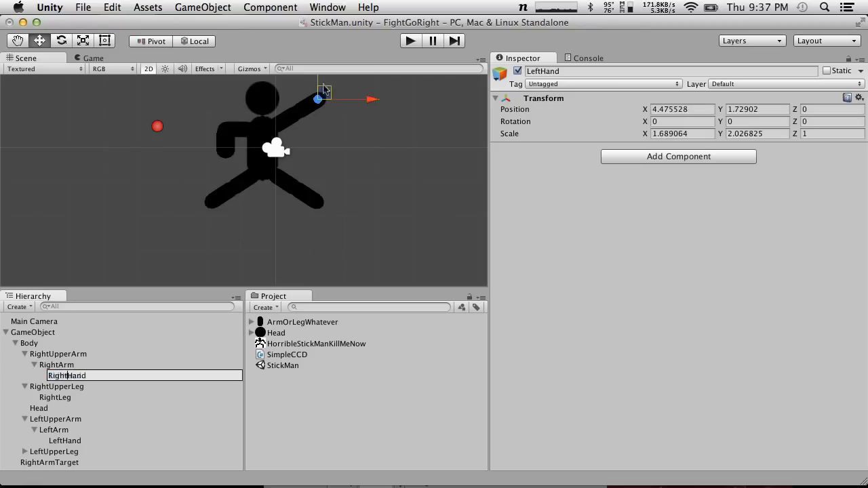
text(ght)
key(Return)
drag(324, 87, 229, 152)
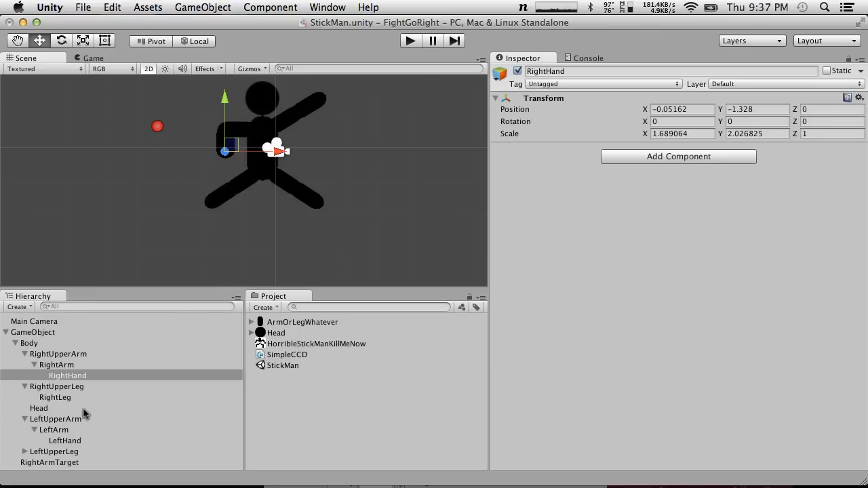
Duplicate LeftHand again and parent the copy under LeftLeg
click(69, 441)
key(super+d)
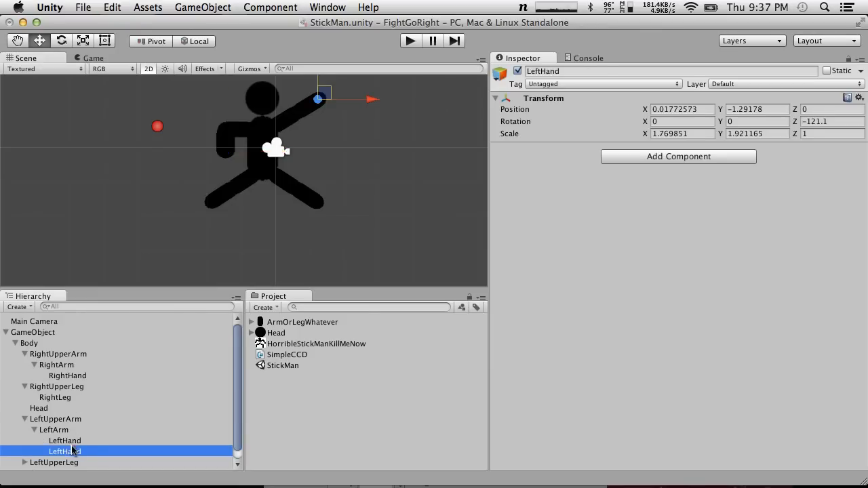
scroll(72, 448, down, 1)
drag(77, 444, 58, 465)
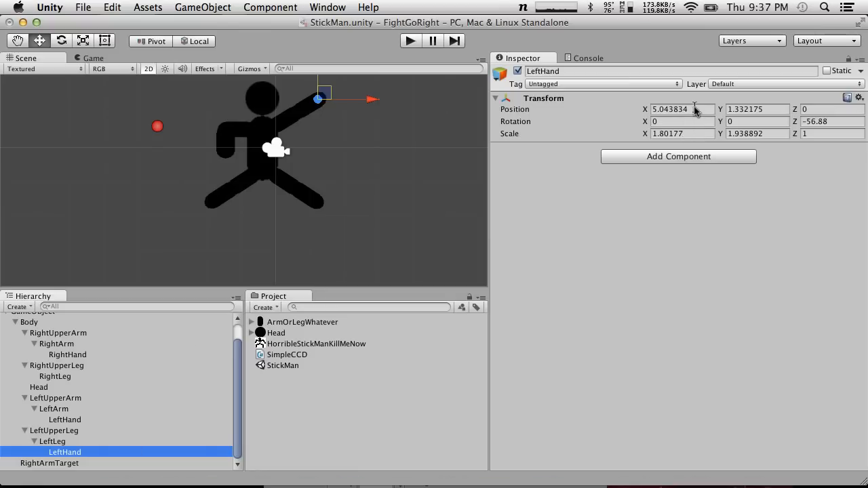
Rename the LeftHand copy under LeftLeg to LeftLeg
click(59, 452)
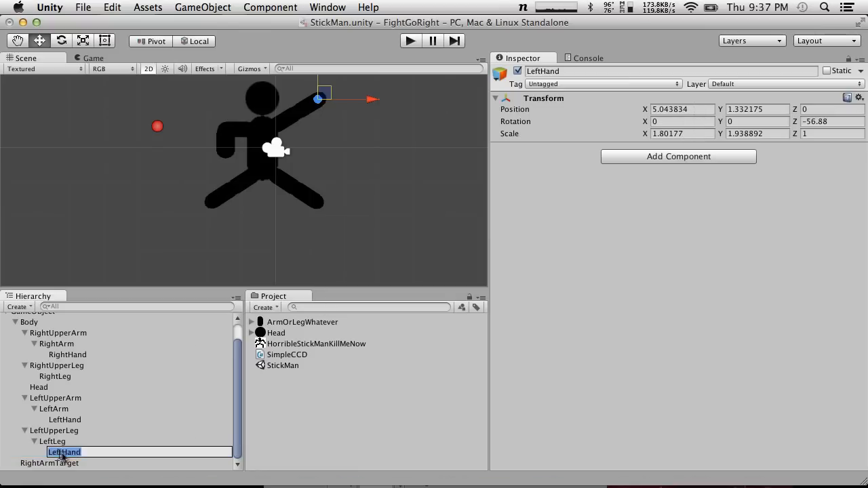
text(LeftLeg)
key(Return)
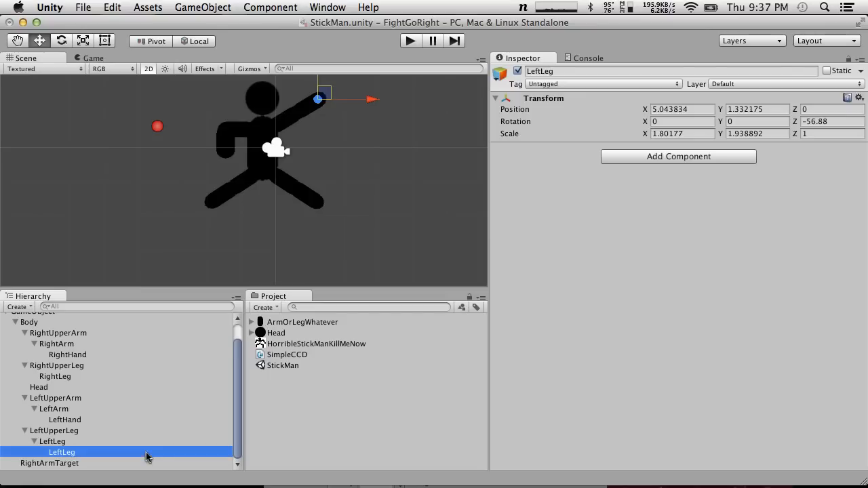
Duplicate the empty object under LeftLeg, parent the copy under RightLeg and name it RightLeg
key(super+d)
drag(68, 461, 70, 380)
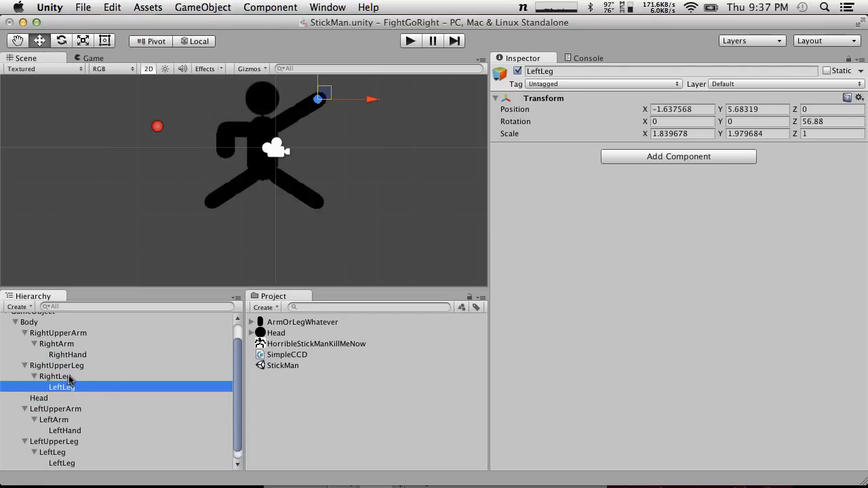
click(68, 388)
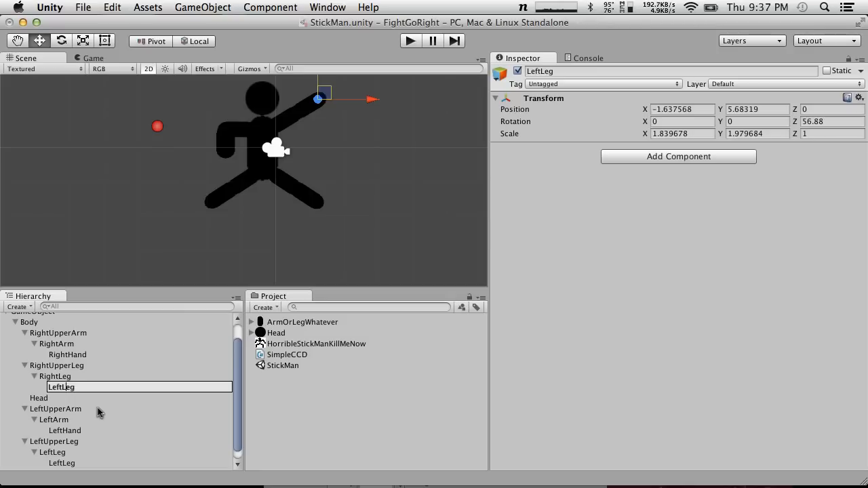
text(Right)
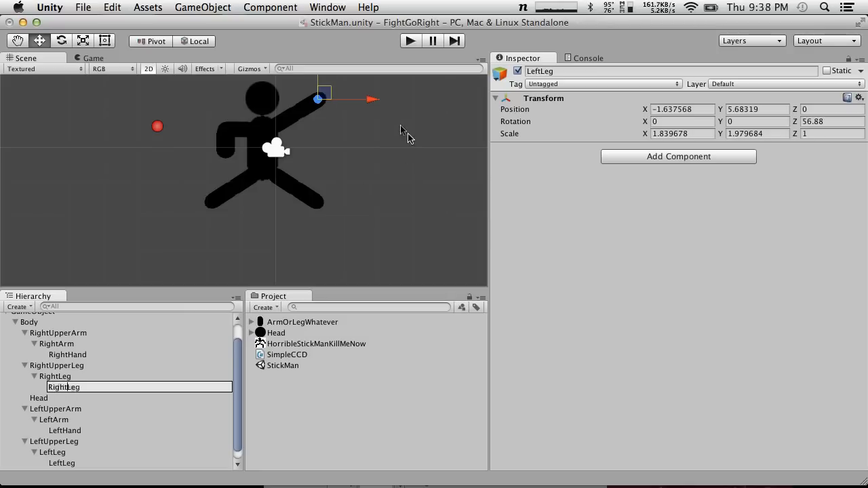
Move the empty objects under RightLeg and LeftLeg to the tips of their respective legs
drag(320, 98, 215, 197)
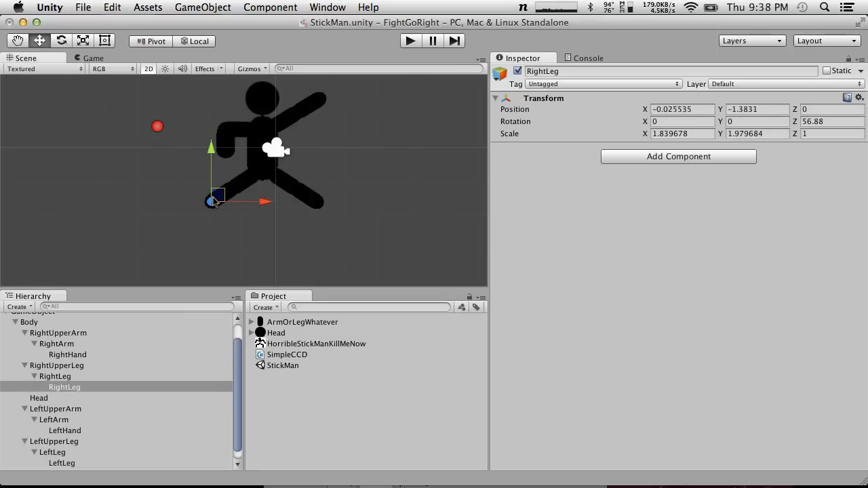
scroll(47, 415, down, 1)
click(63, 452)
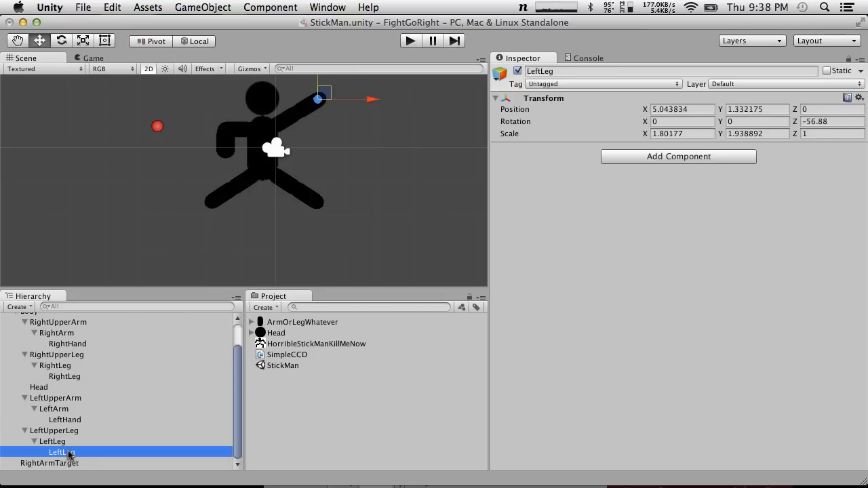
drag(324, 97, 327, 201)
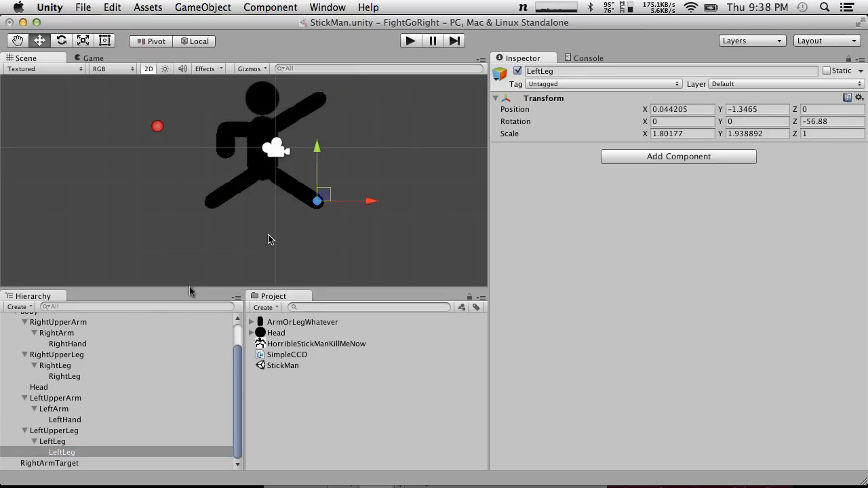
Assign RightHand as the End Transform of the Simple CCD script on RightUpperArm
click(76, 343)
click(69, 333)
click(85, 343)
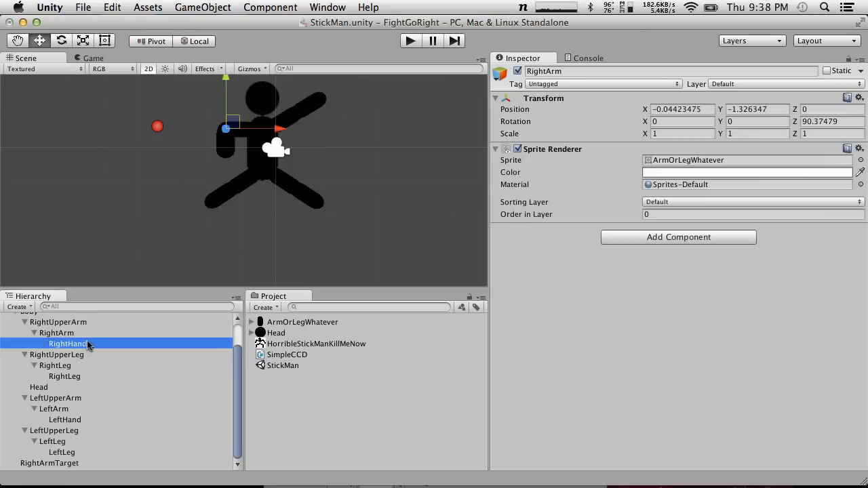
click(55, 322)
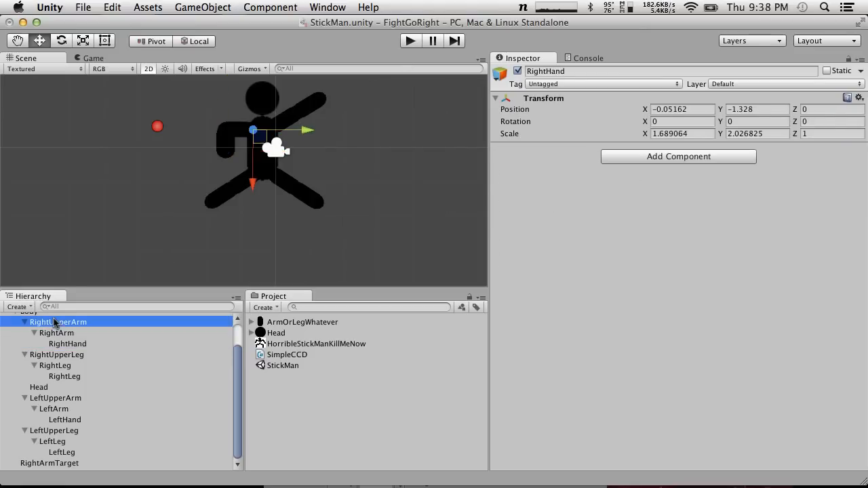
drag(75, 344, 736, 289)
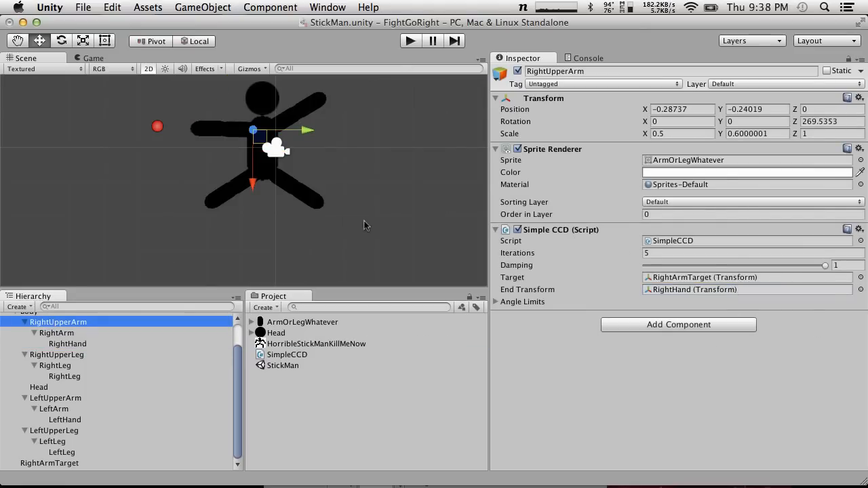
Move RightArmTarget around to test the right arm's IK, leaving it at about X -2.97, Y 0.50
click(167, 138)
click(158, 127)
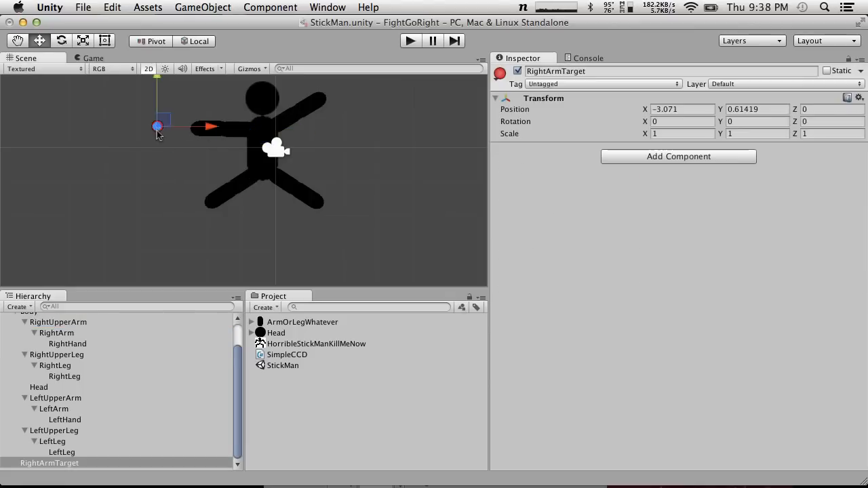
mouse_move(158, 126)
mouse_down()
mouse_move(160, 78)
mouse_move(187, 190)
mouse_move(247, 139)
mouse_move(241, 108)
mouse_move(300, 80)
mouse_move(356, 87)
mouse_move(201, 126)
mouse_move(348, 133)
mouse_move(203, 121)
mouse_move(274, 129)
mouse_move(179, 136)
mouse_move(167, 124)
mouse_up()
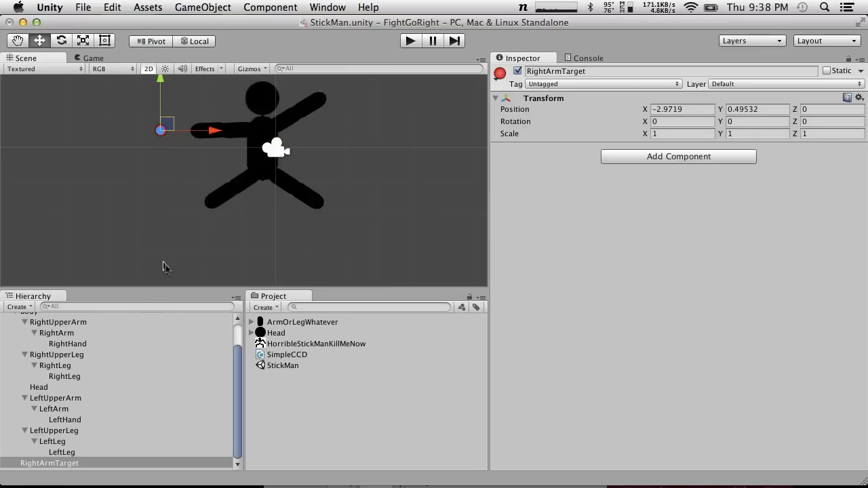
Duplicate RightArmTarget and move the copy beyond the left hand to about X 2.67, Y 1.65
scroll(169, 268, down, 3)
scroll(217, 206, up, 10)
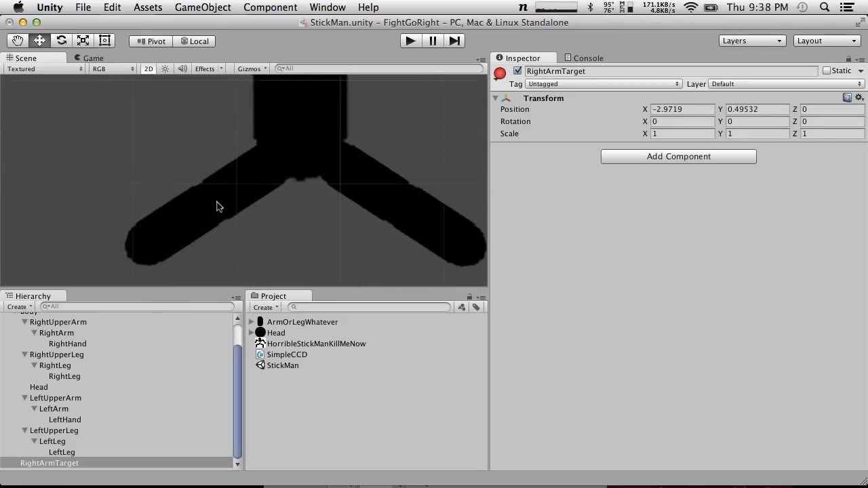
scroll(217, 207, down, 5)
click(66, 453)
click(69, 464)
drag(209, 127, 417, 126)
drag(362, 85, 361, 41)
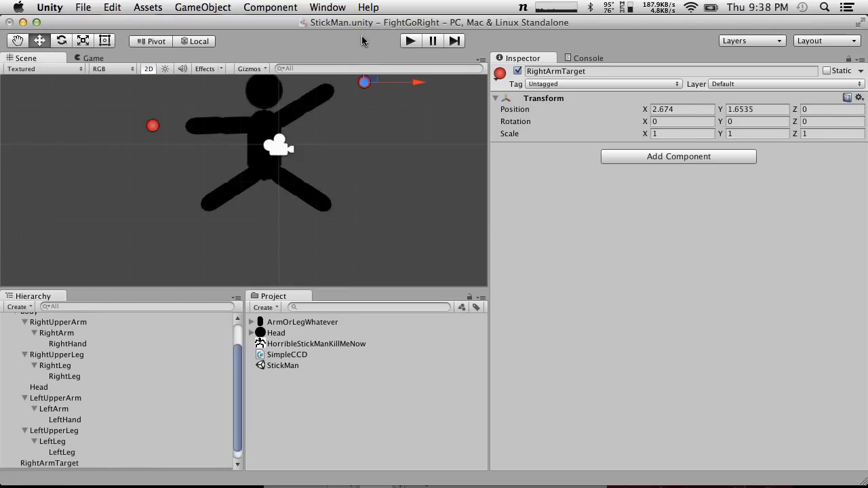
Duplicate the target twice more, placing copies near the left foot (about X 2.29, Y -2.16) and right foot (about X -2.18, Y -2.24)
key(super+d)
key(super+d)
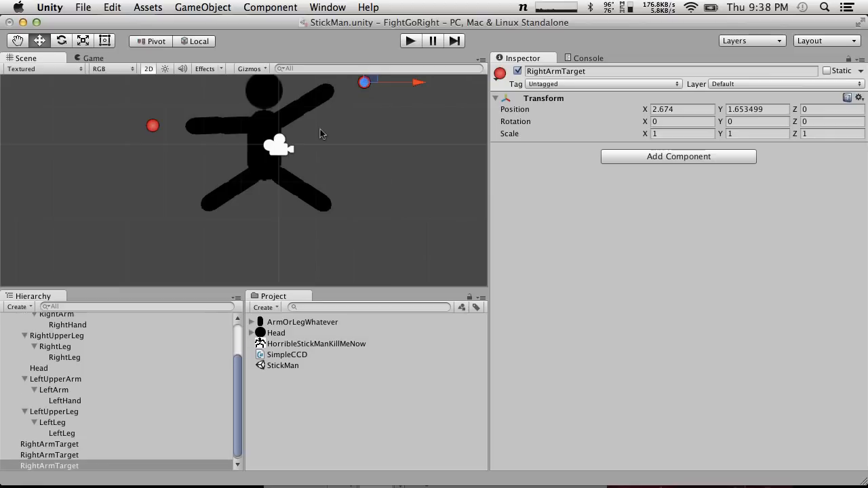
drag(370, 81, 174, 217)
key(super+d)
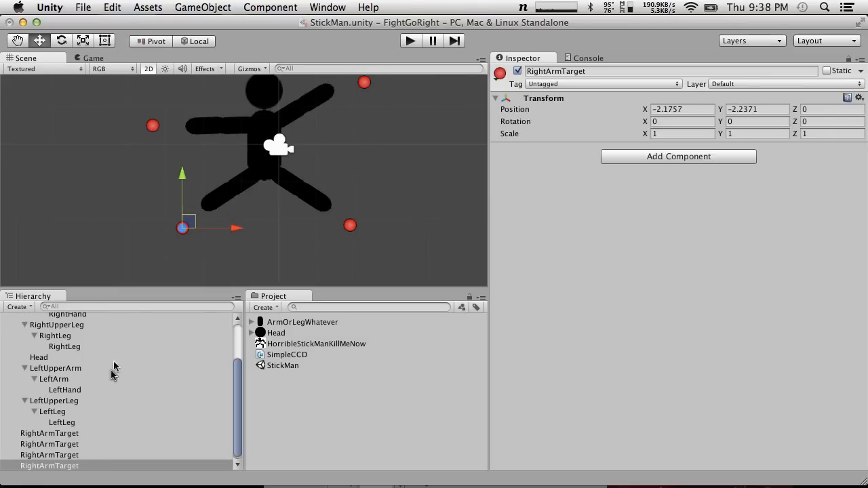
Rename the target near the left hand to LeftArmTarget
click(49, 455)
click(51, 434)
click(59, 444)
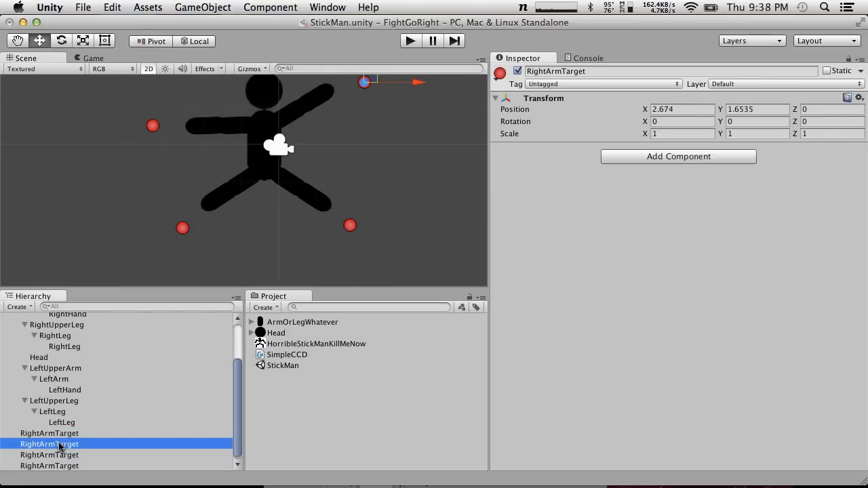
key(Return)
drag(39, 445, 1, 445)
text(Left)
key(Return)
Rename the target near the left foot to RightLegTarget
click(46, 457)
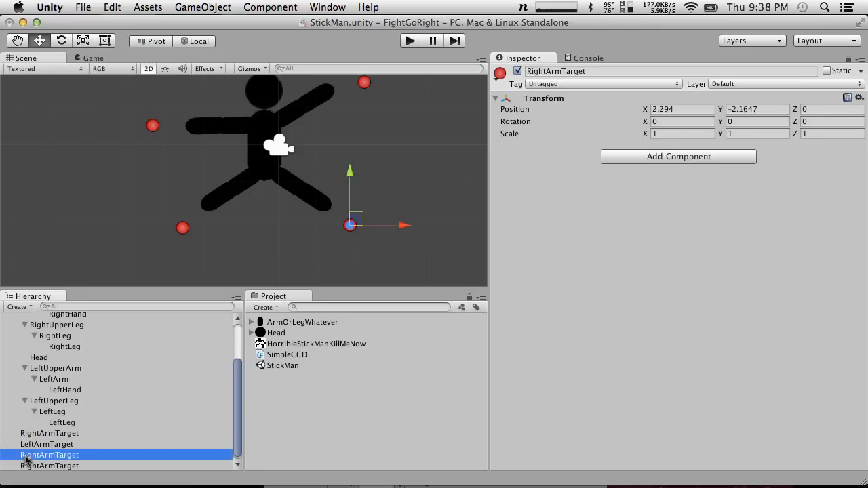
key(Return)
drag(55, 456, 41, 459)
text(Leg)
key(Return)
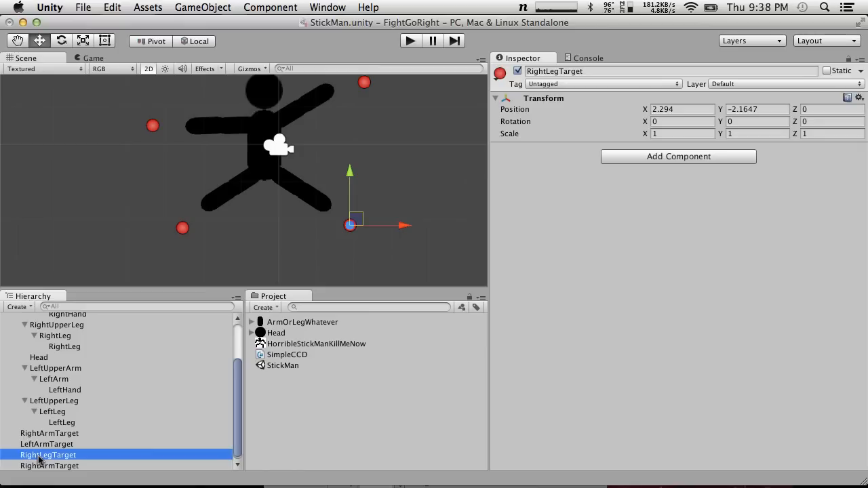
Rename the target near the left foot to LeftLegTarget
click(52, 434)
click(44, 444)
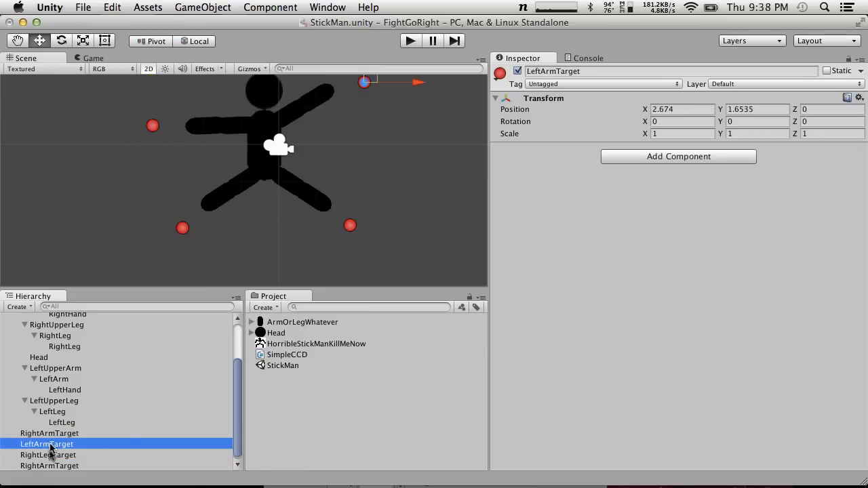
click(34, 457)
key(Return)
click(40, 457)
key(BackSpace)
key(BackSpace)
key(BackSpace)
text(Left)
key(Return)
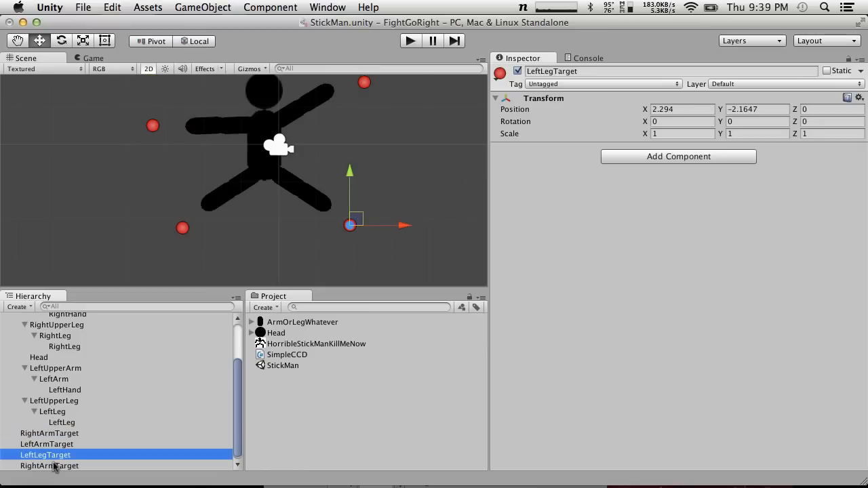
Rename the target near the right foot to RightLegTarget
click(51, 467)
key(Return)
click(60, 466)
key(BackSpace)
key(BackSpace)
key(BackSpace)
text(Leg)
key(Return)
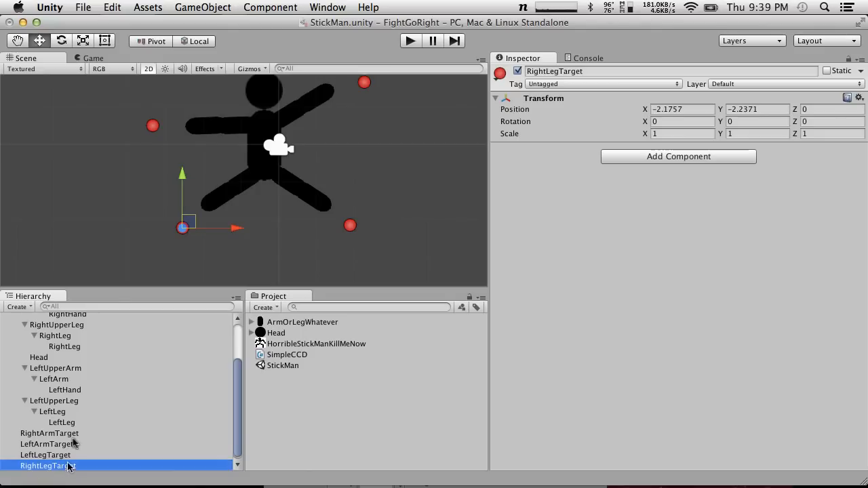
Attach the SimpleCCD script to RightUpperLeg, LeftUpperArm and LeftUpperLeg
scroll(49, 350, up, 3)
drag(304, 355, 98, 387)
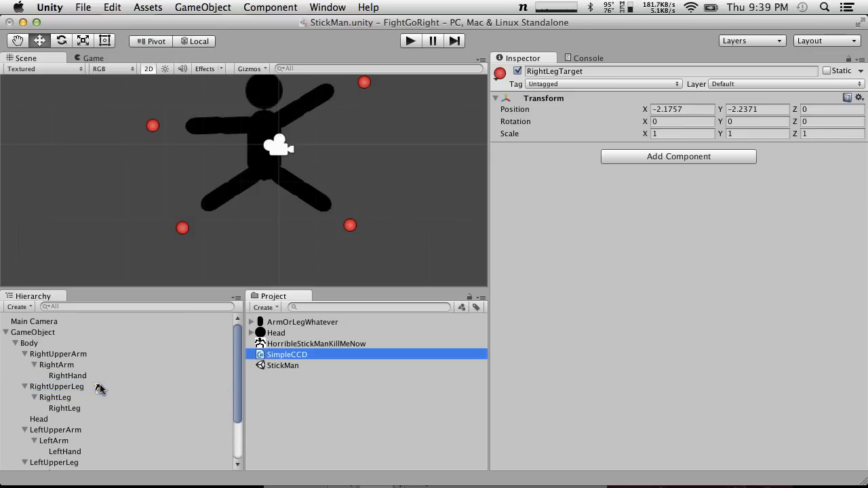
drag(296, 355, 66, 430)
drag(293, 355, 74, 463)
Set RightUpperLeg's Simple CCD Target to RightLegTarget and its End Transform to the empty object under RightLeg
scroll(65, 453, down, 3)
click(57, 322)
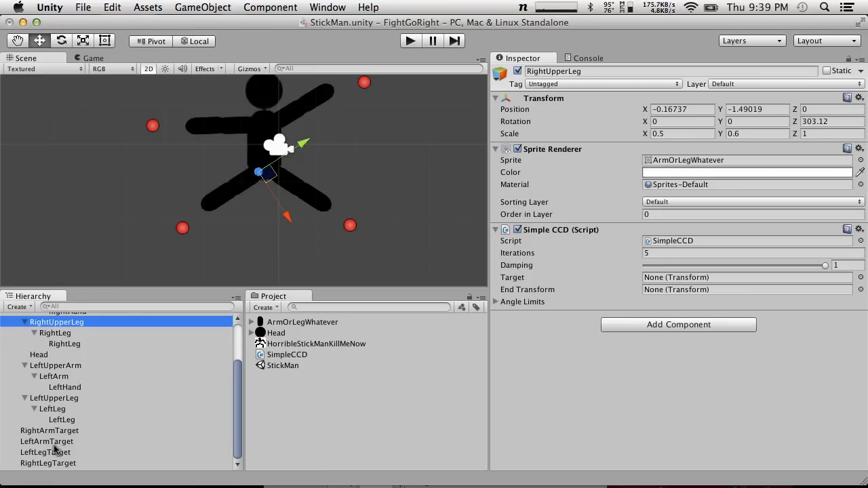
click(67, 470)
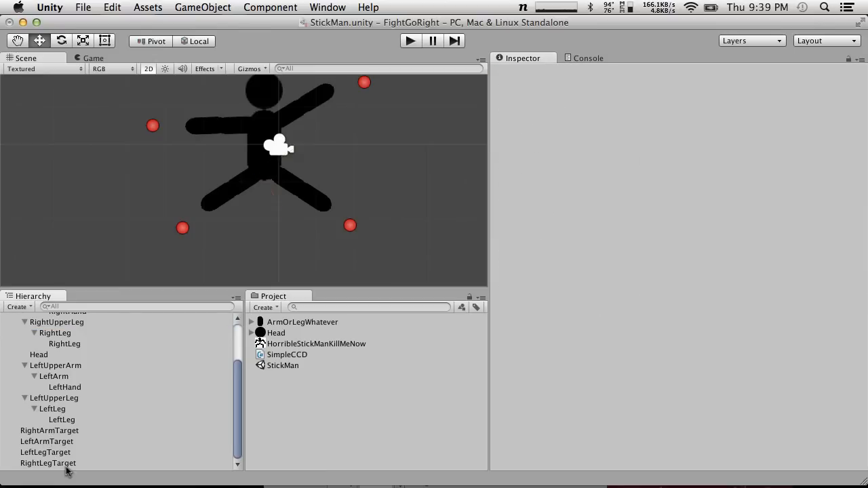
click(76, 325)
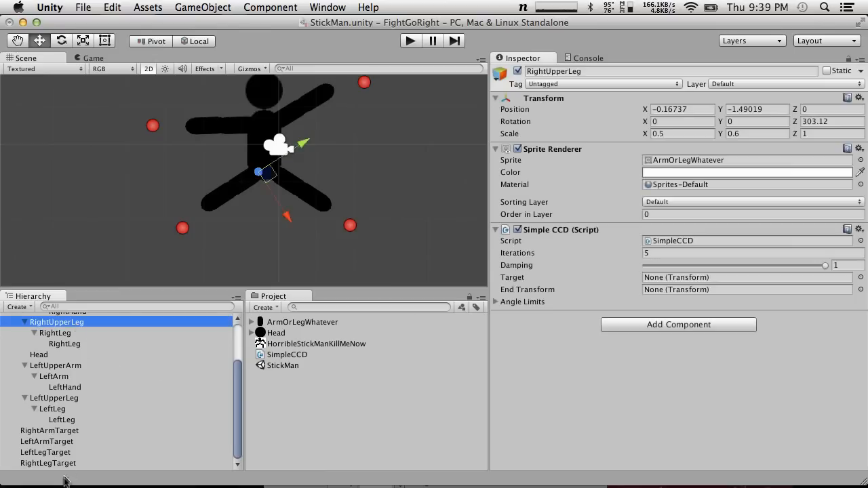
drag(58, 467, 709, 277)
drag(61, 346, 680, 297)
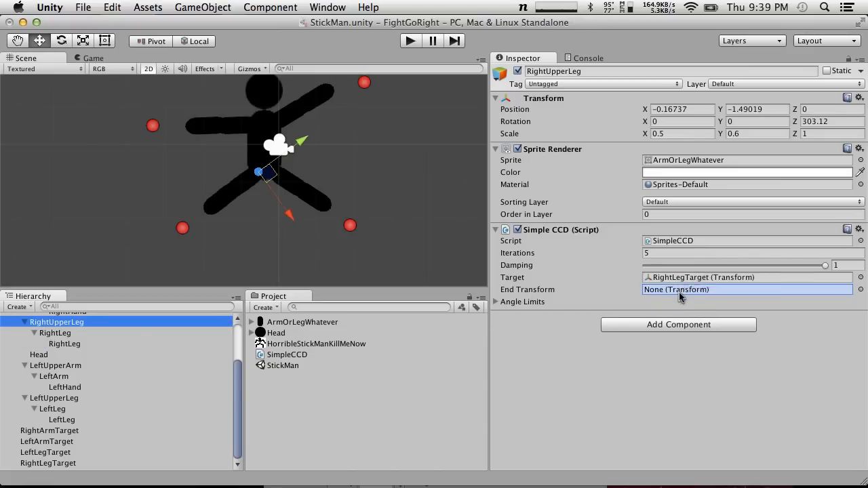
Rename the empty objects under RightLeg and LeftLeg to RightFoot and LeftFoot
click(74, 345)
click(68, 343)
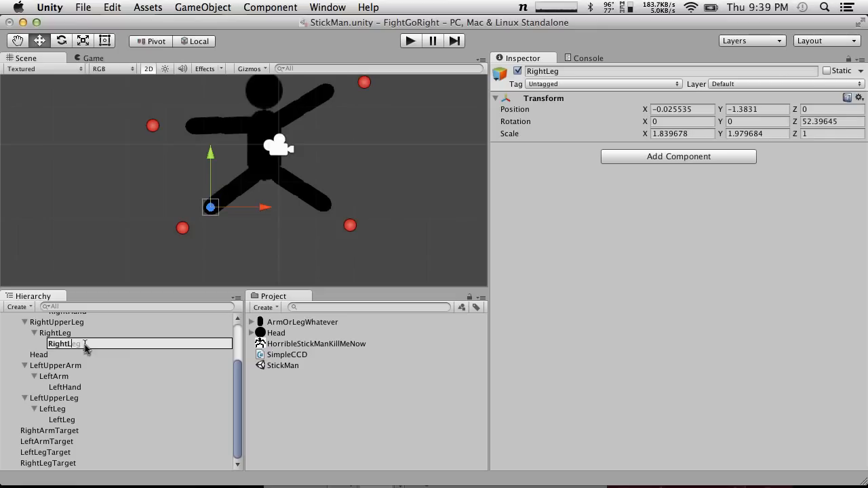
text(RightFoot)
key(Return)
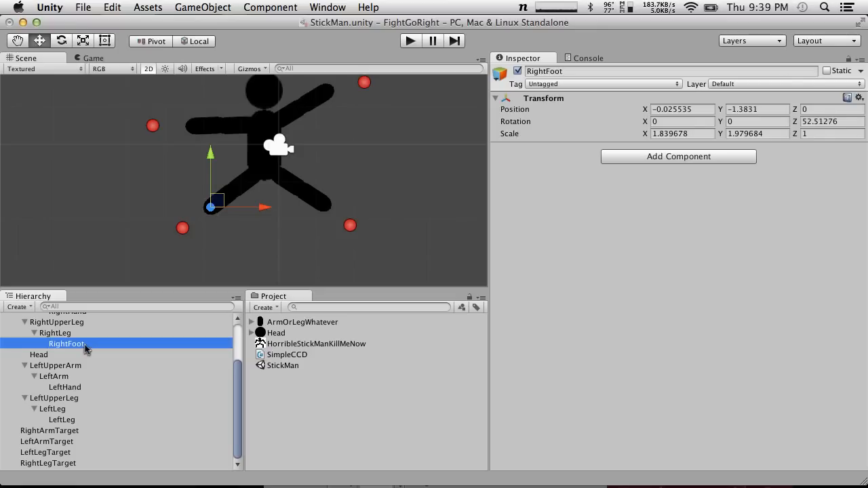
click(76, 420)
click(77, 421)
text(LeftFoot)
key(Return)
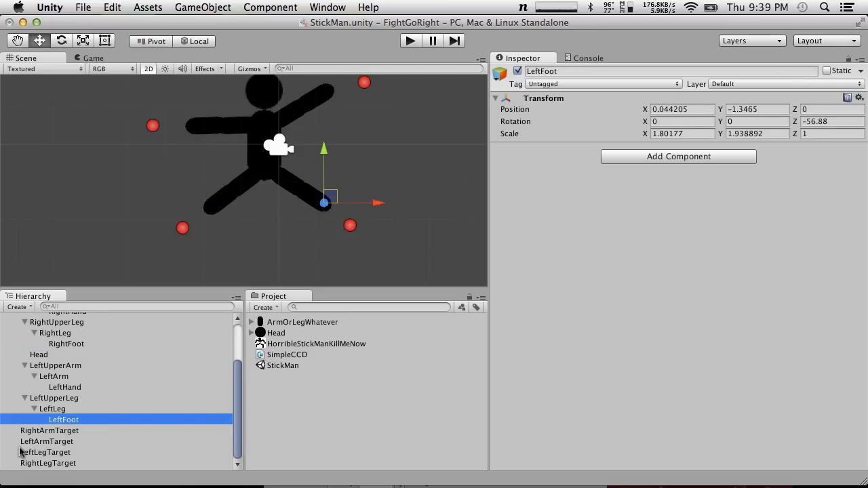
click(61, 345)
click(54, 322)
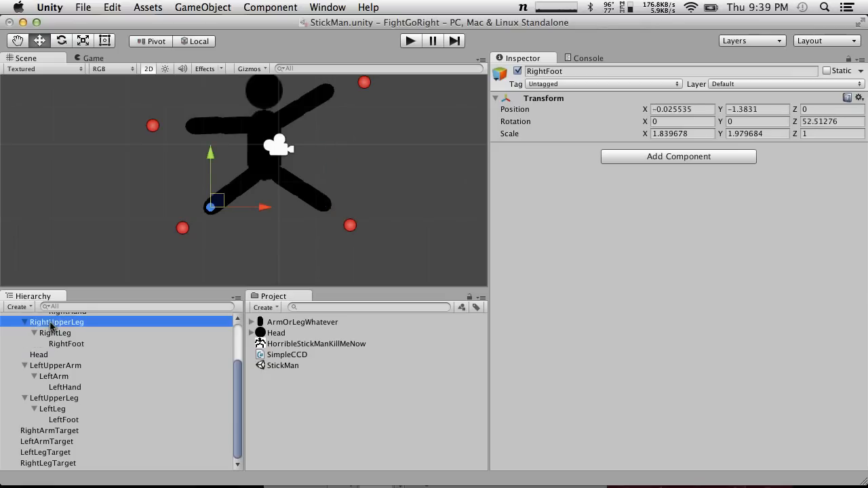
click(53, 332)
key(Down)
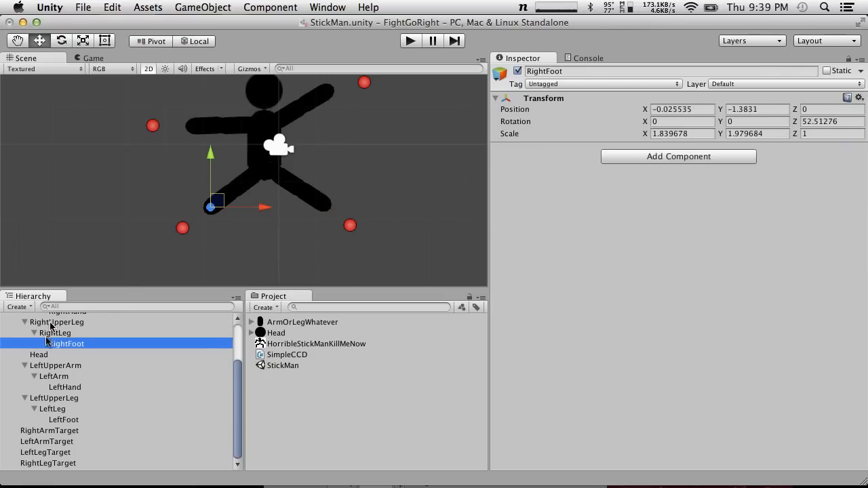
Set LeftUpperArm's Simple CCD Target to LeftArmTarget and its End Transform to LeftHand
click(36, 366)
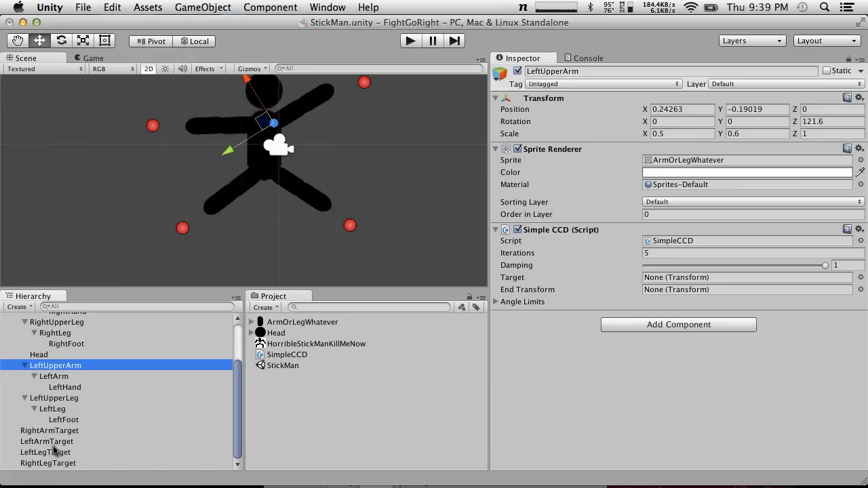
drag(58, 444, 702, 281)
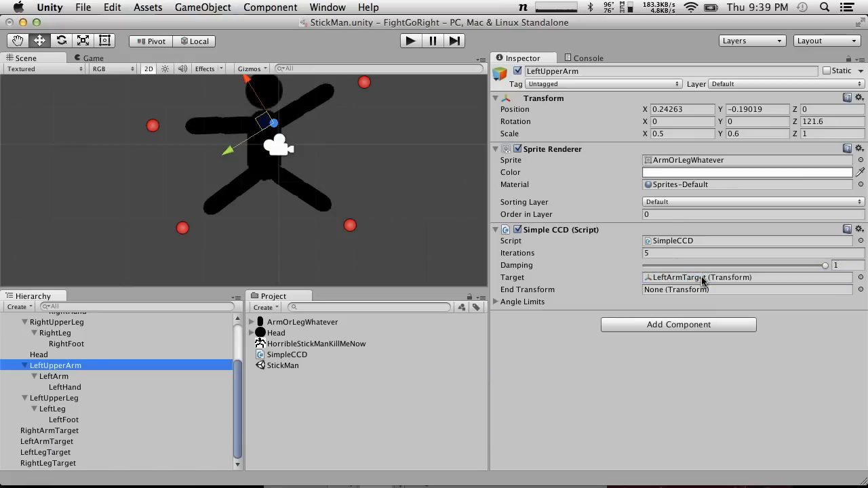
drag(50, 385, 740, 287)
Set LeftUpperLeg's Simple CCD Target to LeftLegTarget and its End Transform to LeftFoot
click(42, 398)
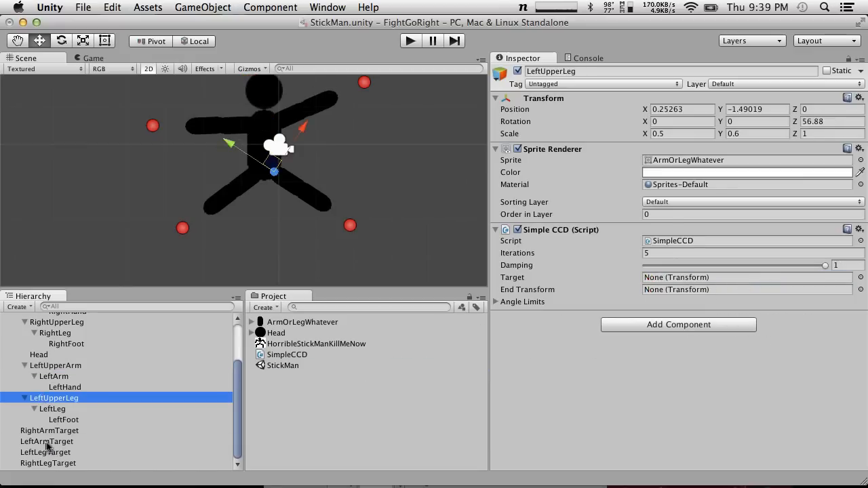
drag(59, 451, 695, 279)
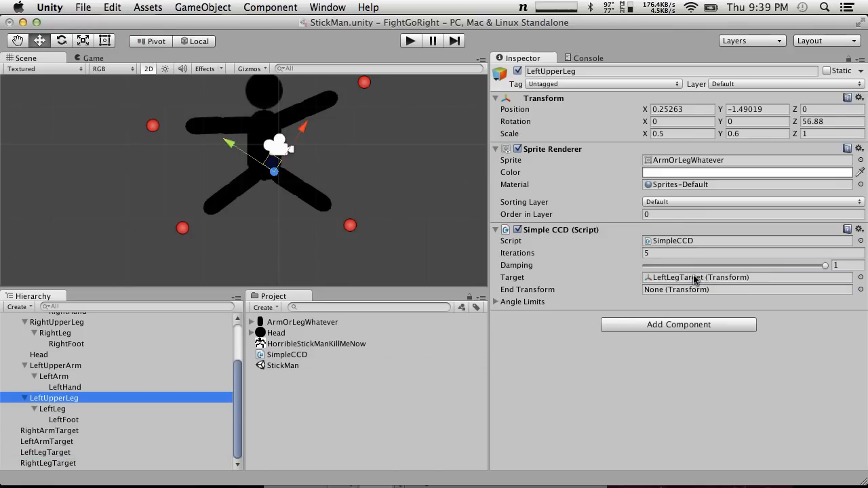
drag(60, 420, 693, 290)
Move RightArmTarget to the right hand, LeftArmTarget to about X 2.11, Y 0.37, and RightLegTarget to about X -1.56, Y -2.09
drag(157, 133, 207, 129)
click(155, 127)
click(364, 82)
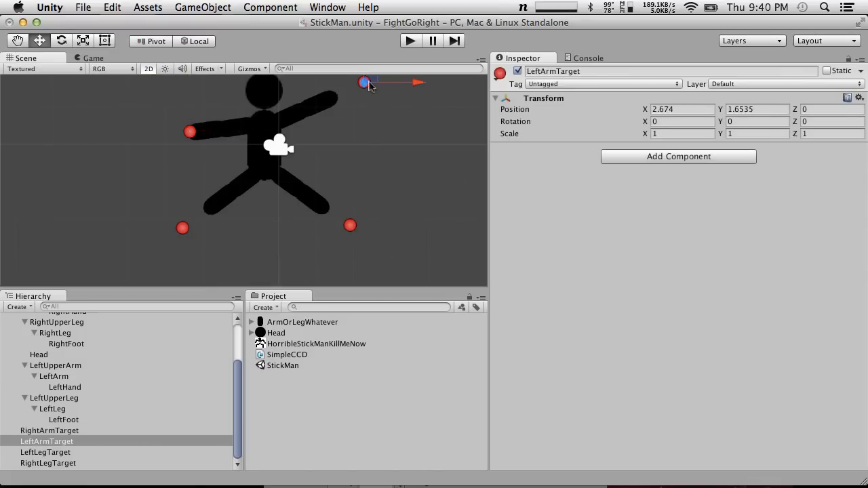
drag(372, 82, 350, 129)
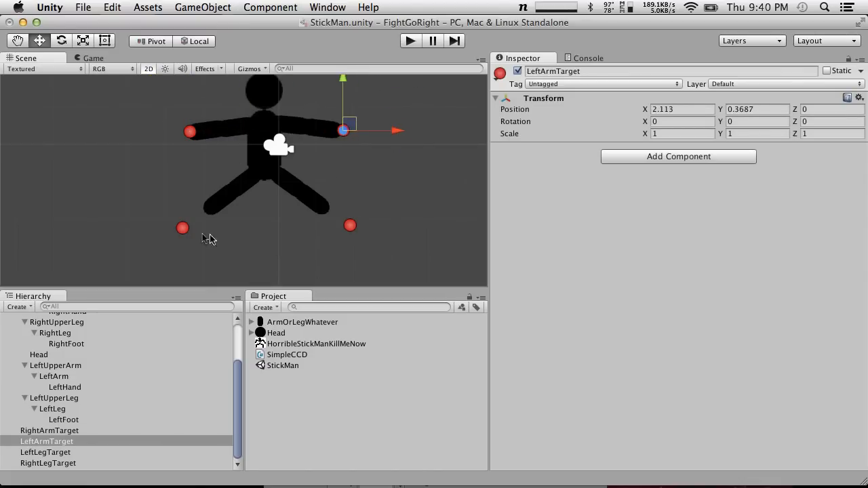
click(183, 228)
drag(184, 228, 211, 222)
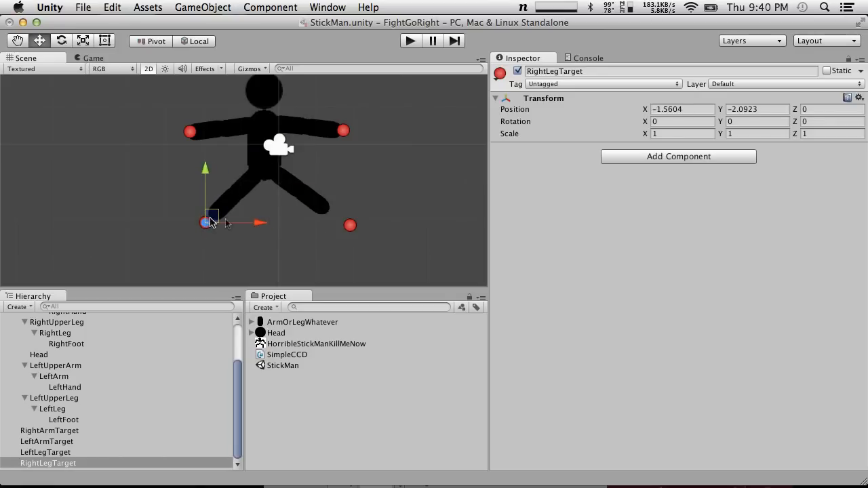
Bend the left leg into several poses with LeftLegTarget, ending at about X 0.47, Y -1.62
click(350, 225)
drag(354, 219, 313, 155)
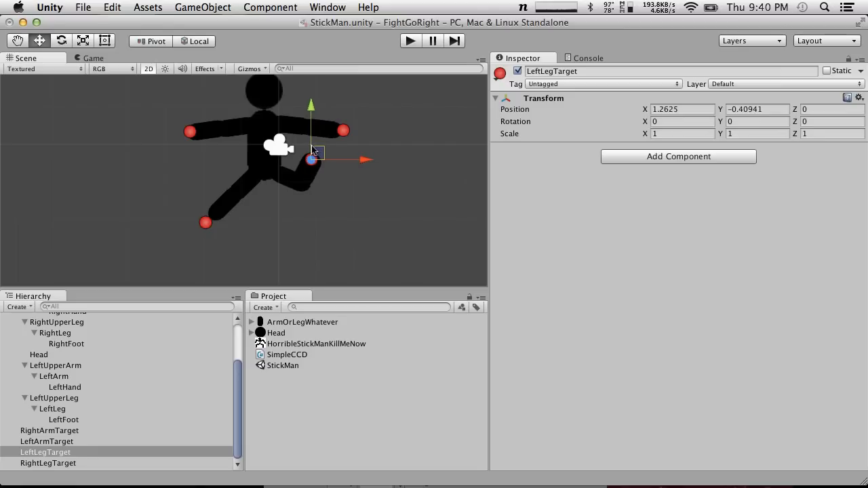
click(361, 212)
click(311, 162)
drag(321, 160, 336, 184)
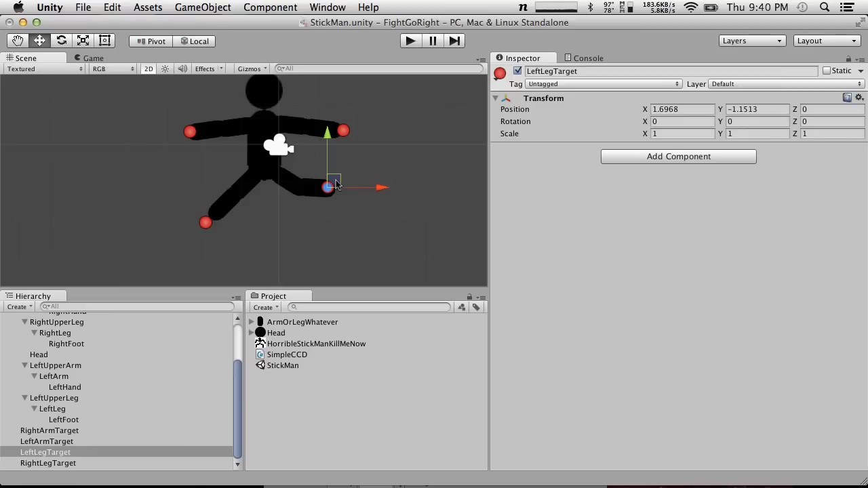
drag(330, 183, 283, 199)
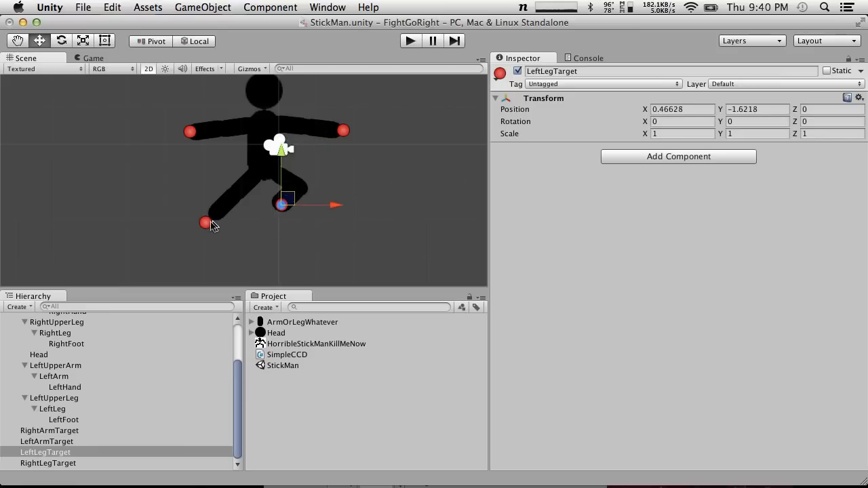
Pose the legs with RightLegTarget at about X -2.59, Y -1.46 and LeftLegTarget at about X 0.18, Y -1.24
drag(205, 226, 168, 201)
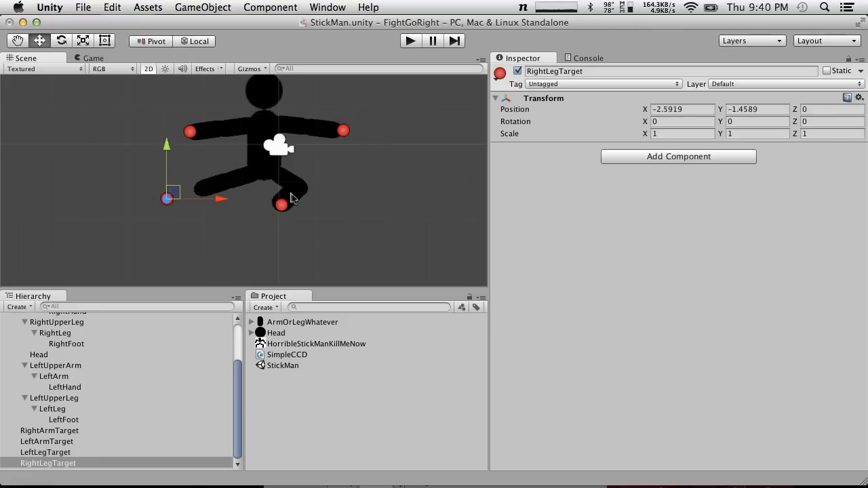
click(284, 206)
drag(287, 202, 278, 186)
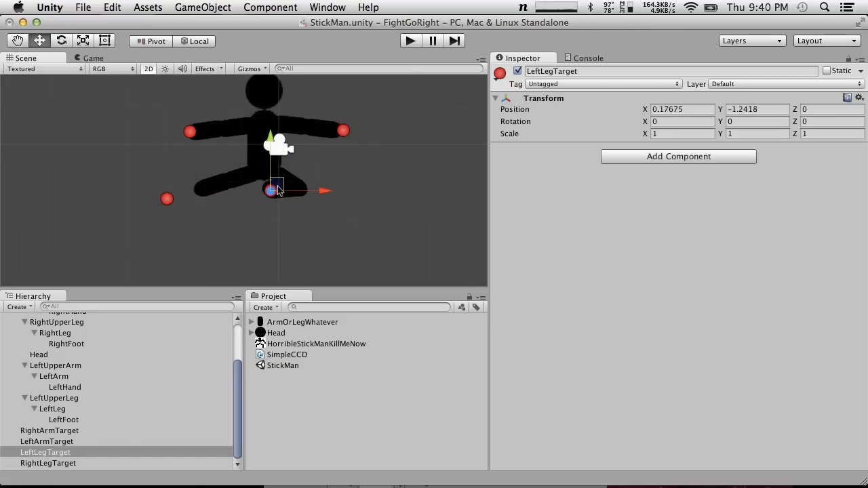
Lower RightArmTarget slightly and move LeftArmTarget past the head, then out to about X 1.99, Y 0.31
click(191, 132)
mouse_move(195, 129)
mouse_down()
mouse_move(239, 121)
mouse_move(191, 140)
mouse_up()
click(344, 131)
drag(344, 130, 282, 89)
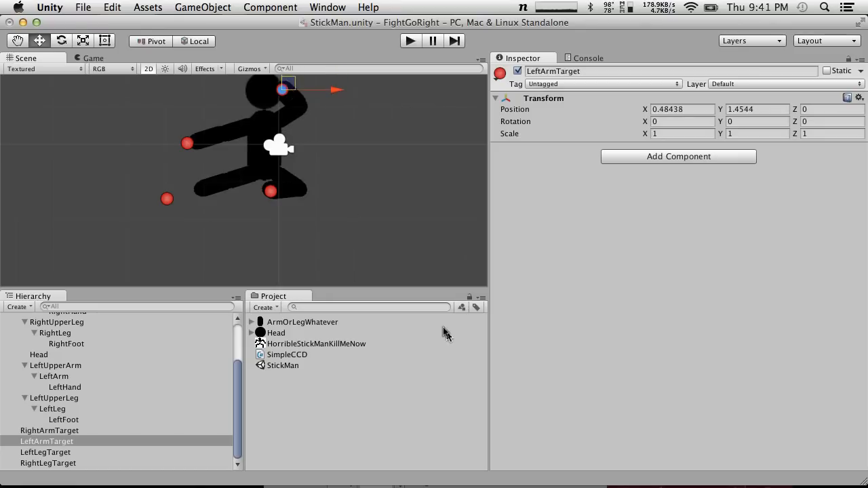
drag(289, 83, 345, 126)
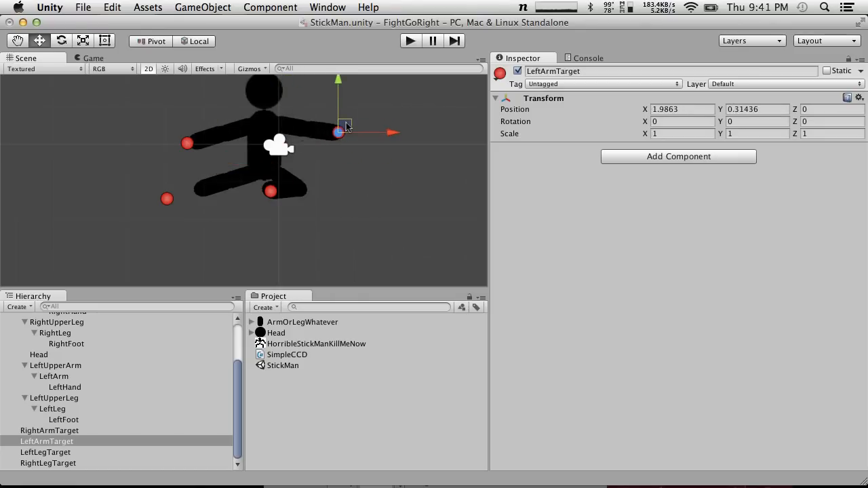
Fold the right leg under the body by moving RightLegTarget beside LeftLegTarget, at about X -0.06, Y -1.22
click(167, 200)
drag(175, 197, 282, 186)
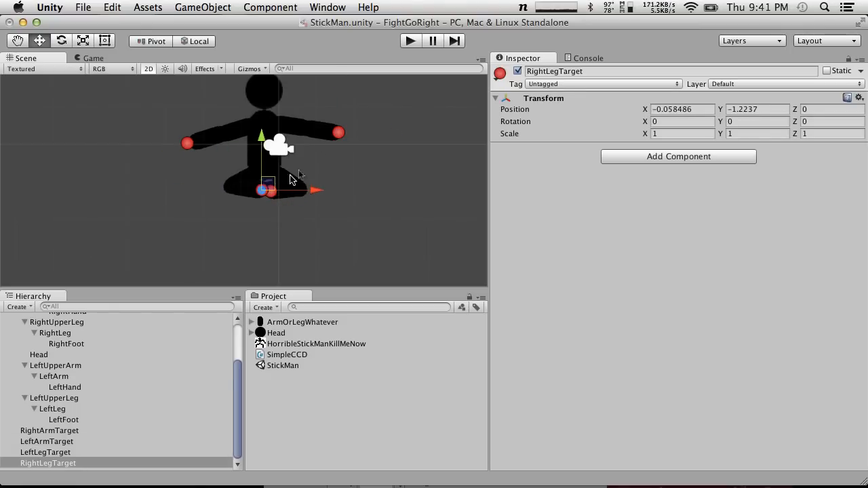
click(340, 111)
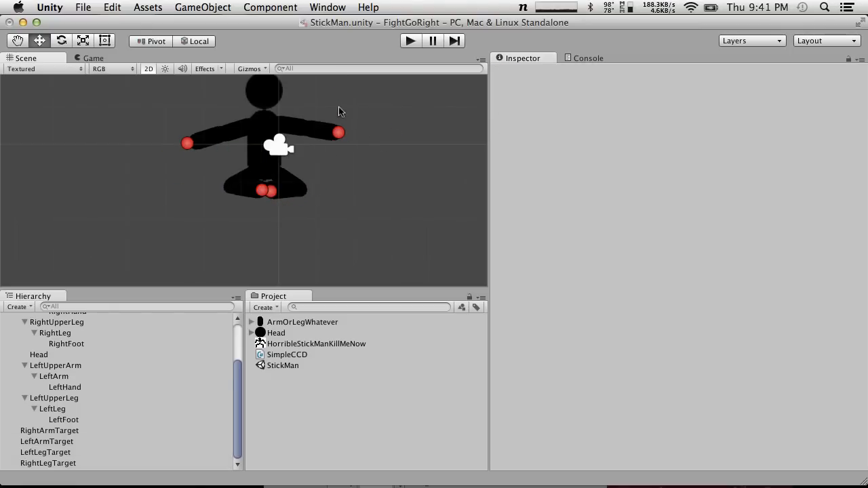
click(268, 192)
click(266, 192)
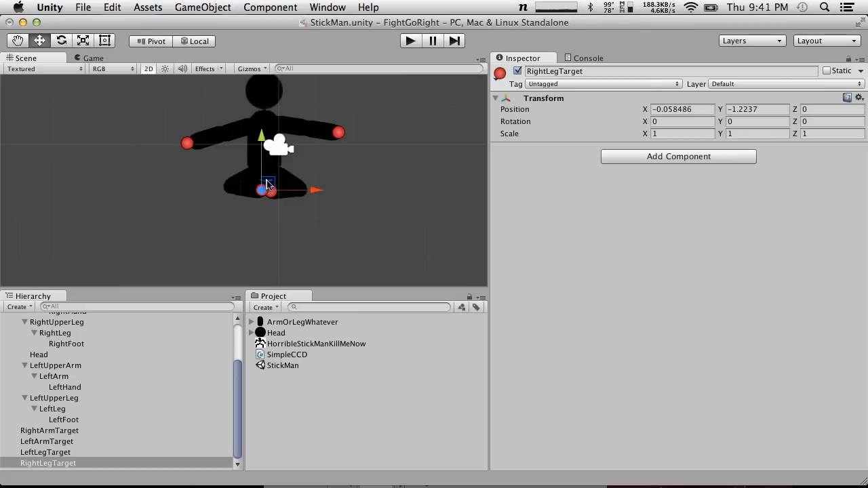
Try moving the Body away from the limb targets to about X -4.10, Y 0.74, and undo the move
click(270, 117)
drag(274, 110, 113, 118)
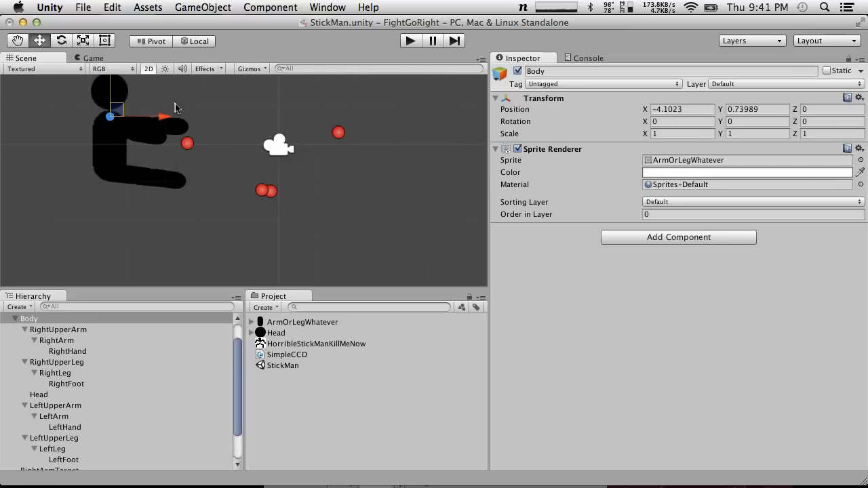
key(super+z)
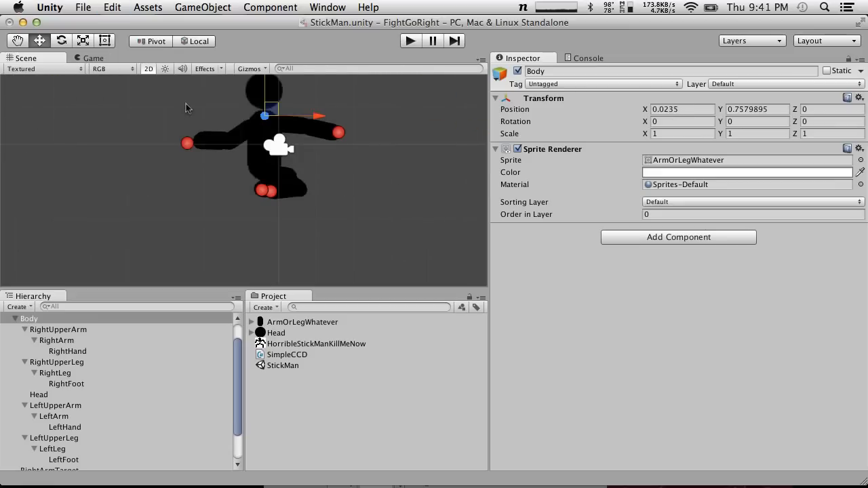
Spread the legs by moving both leg targets down and outward, LeftLegTarget to about X 1.68, Y -1.95, and save the project
click(261, 191)
drag(264, 192, 219, 214)
click(272, 192)
drag(278, 189, 334, 215)
click(83, 7)
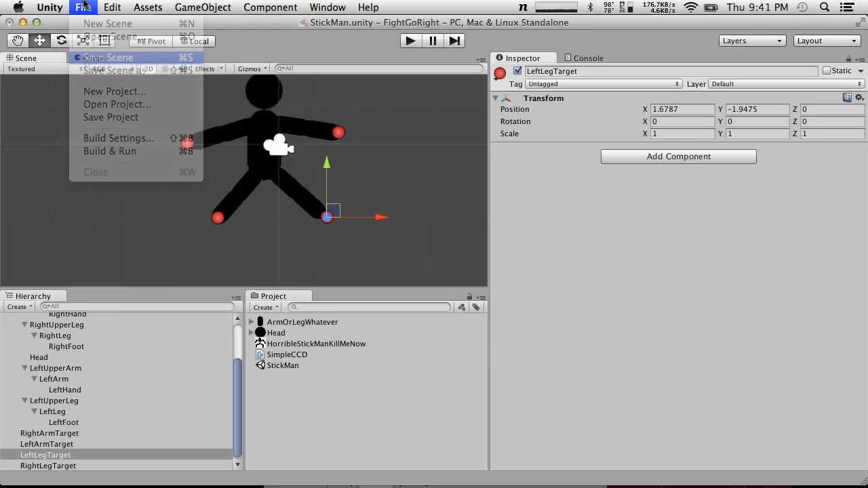
click(116, 125)
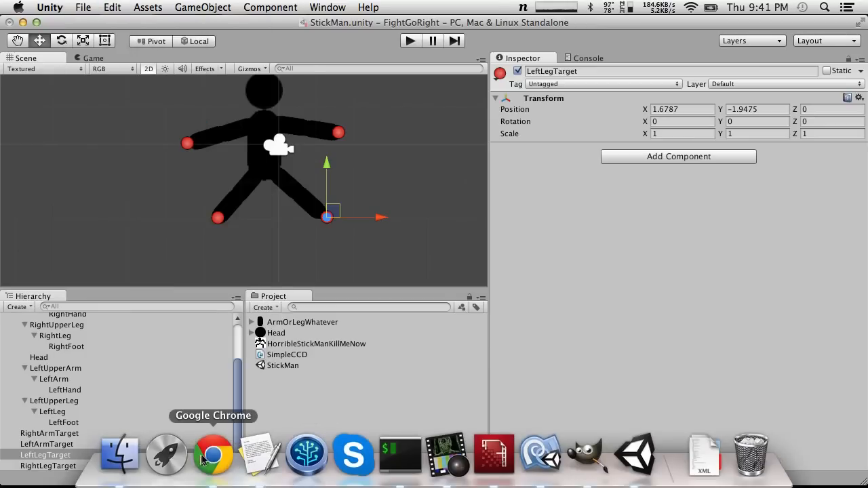
Switch to Google Chrome, open the live event's watch page in a new tab, and read its live chat
click(212, 456)
click(101, 33)
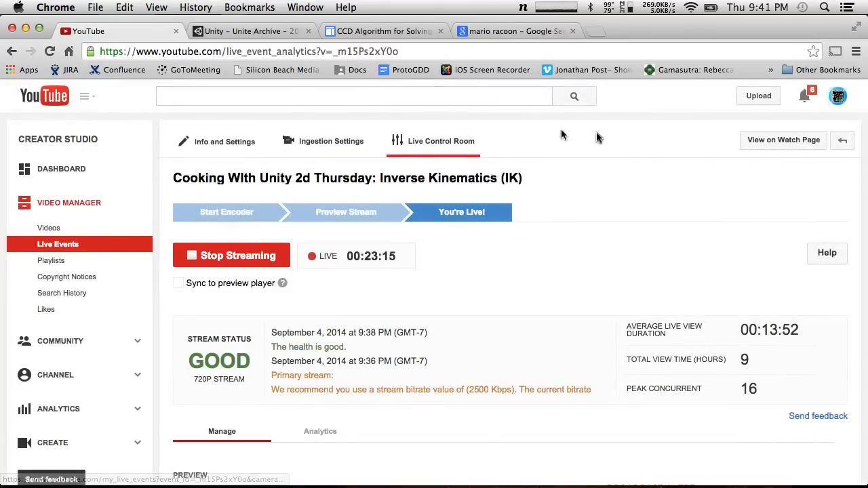
right_click(792, 146)
click(752, 153)
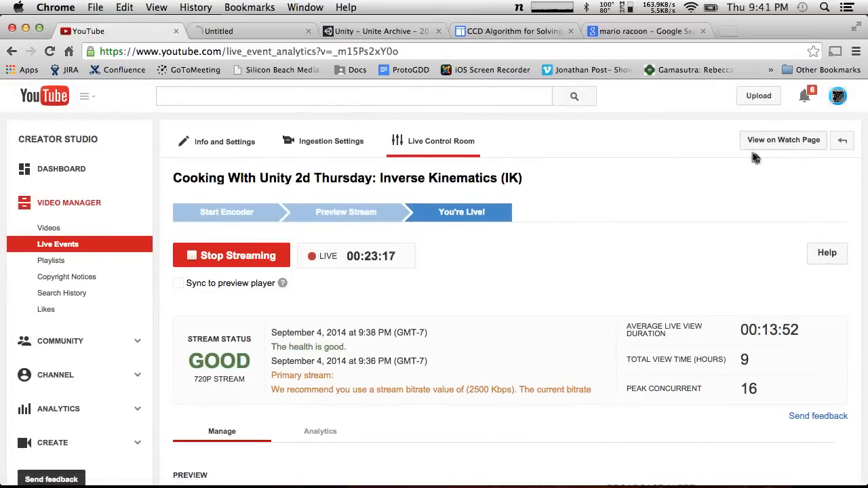
click(227, 30)
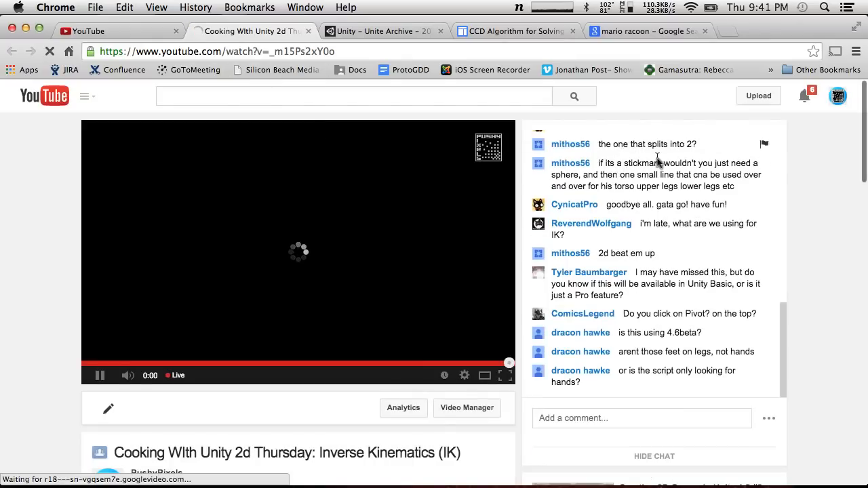
scroll(658, 160, up, 8)
scroll(628, 368, down, 8)
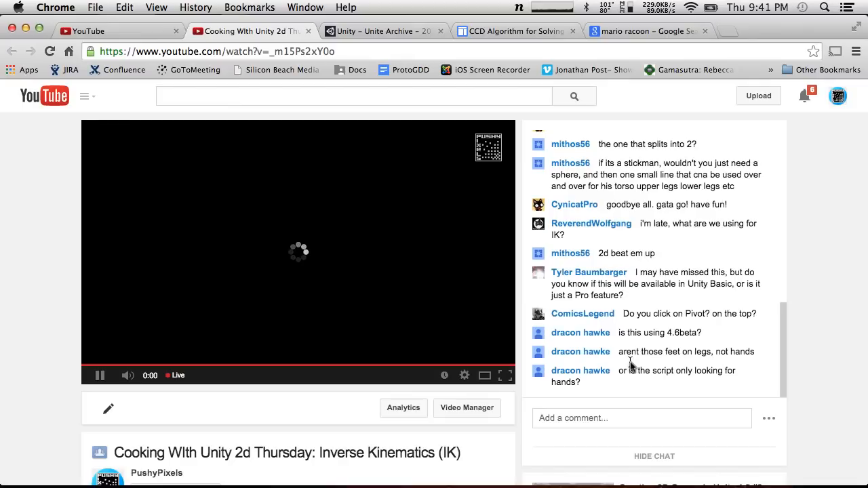
scroll(556, 258, up, 5)
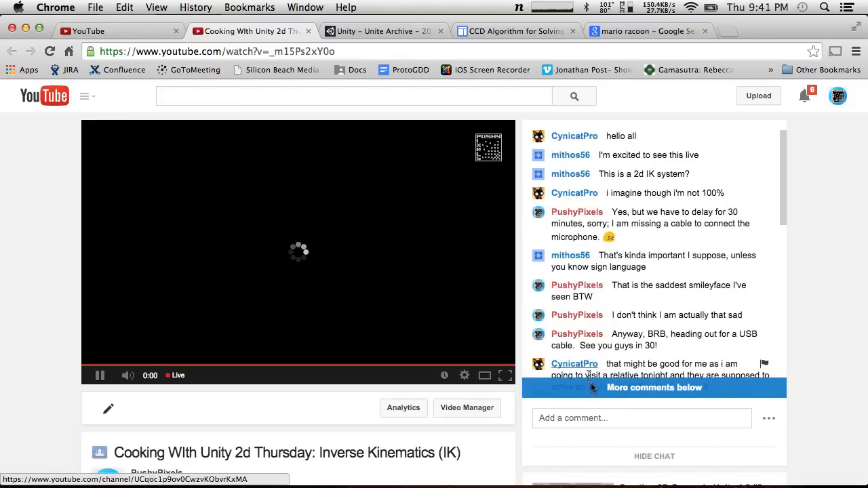
scroll(580, 169, down, 5)
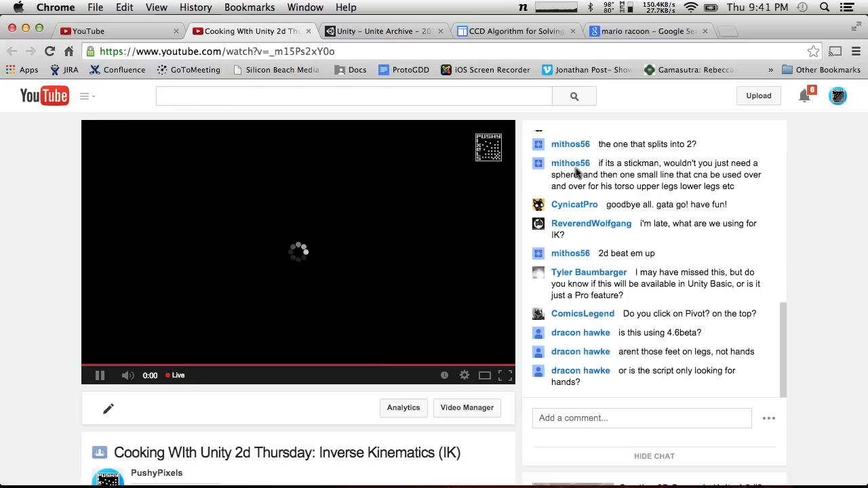
Check the live chat's moderator options, dismiss them, and pause the live video
click(769, 418)
scroll(770, 418, down, 3)
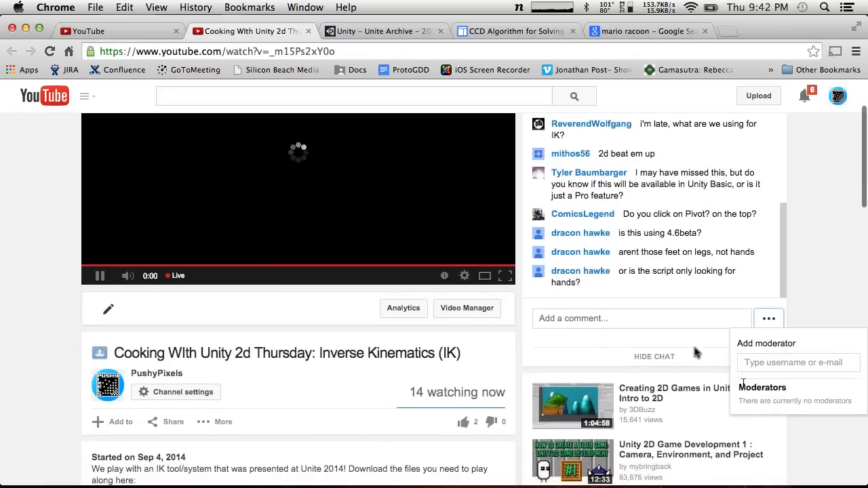
click(627, 319)
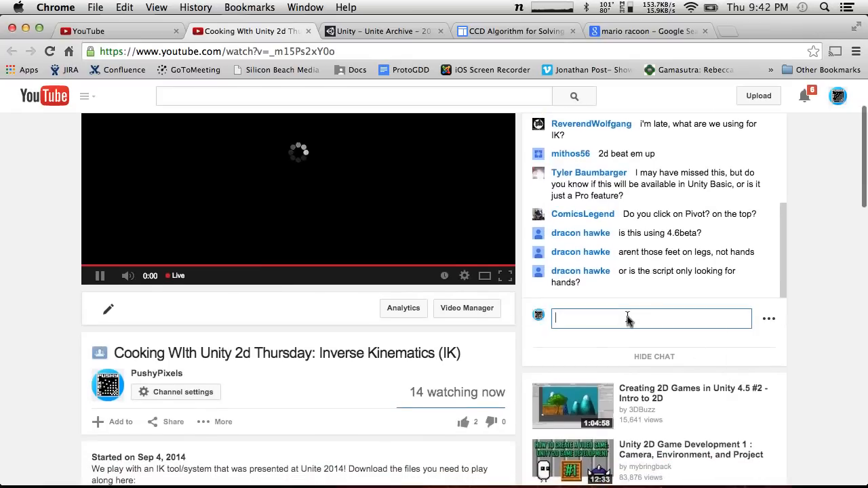
click(98, 278)
Look back through the earlier live chat comments for viewer questions
mouse_move(595, 232)
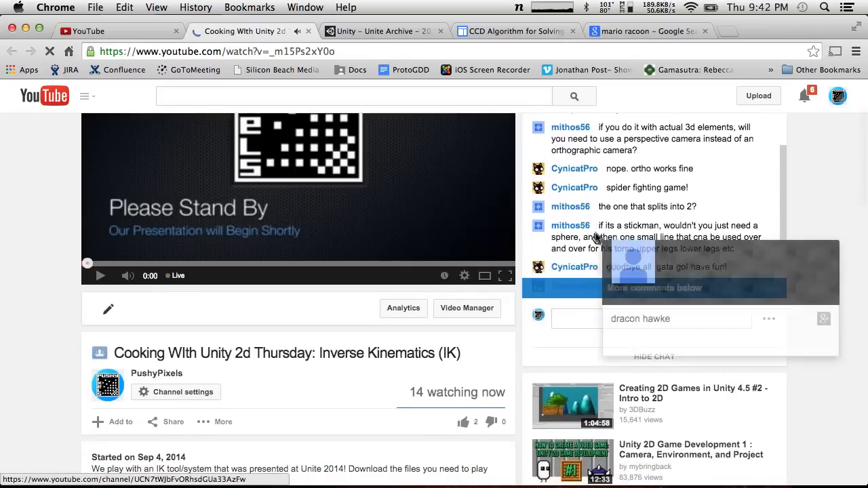
scroll(759, 188, up, 6)
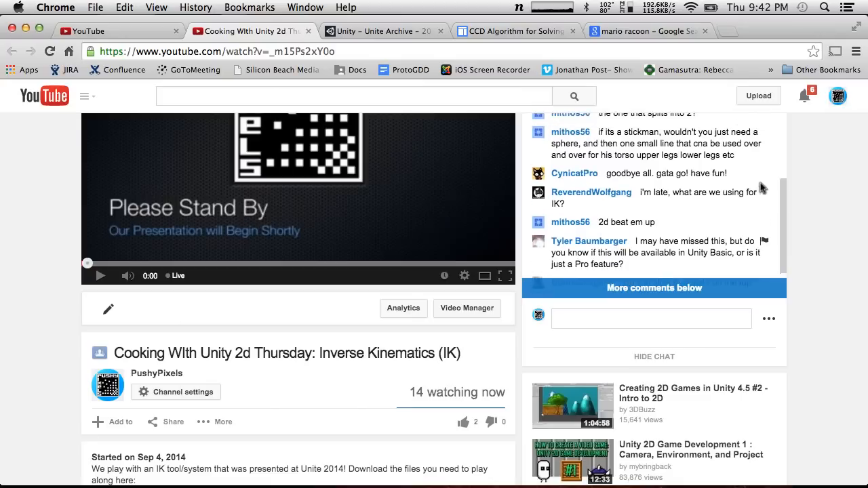
scroll(759, 188, up, 4)
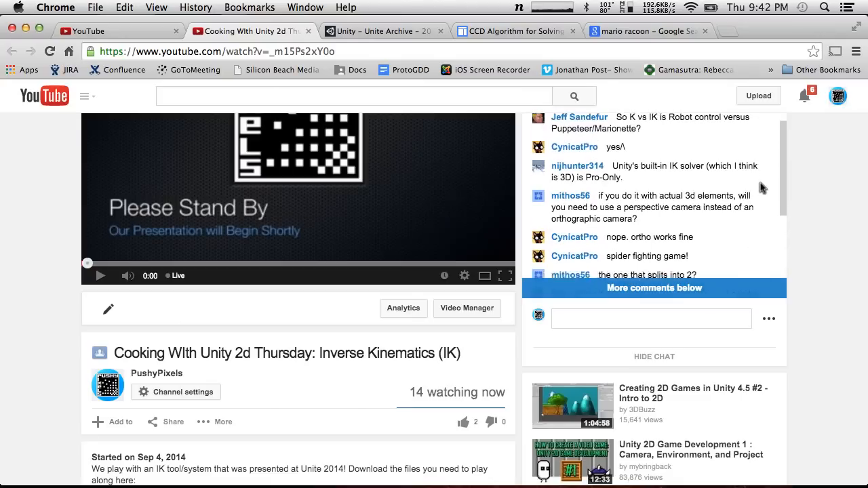
scroll(760, 188, up, 1)
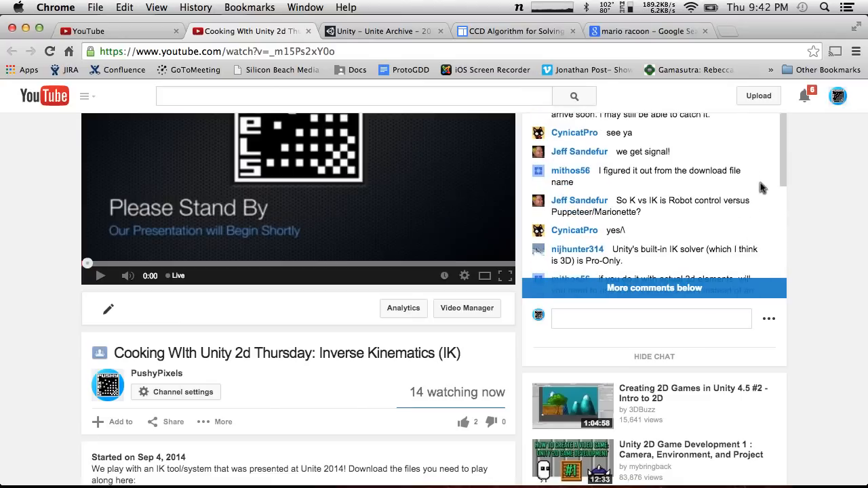
scroll(761, 188, up, 3)
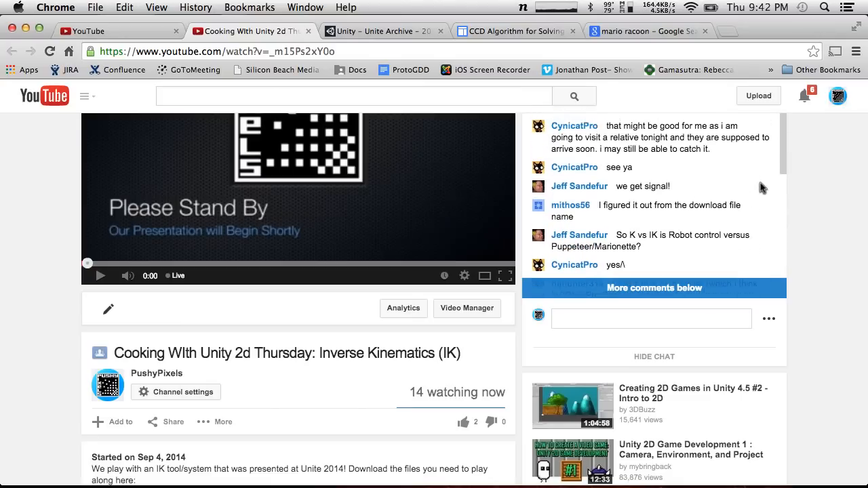
scroll(760, 188, up, 5)
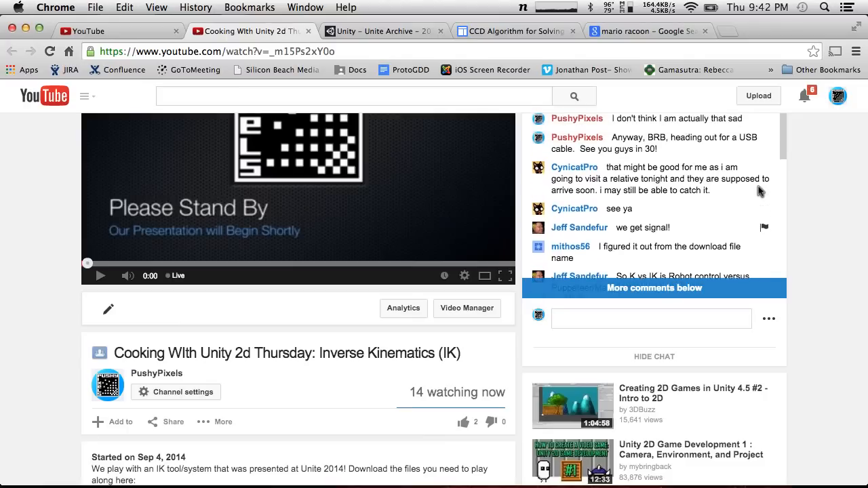
Read the remaining live chat comments down to the newest viewer question
scroll(759, 192, down, 5)
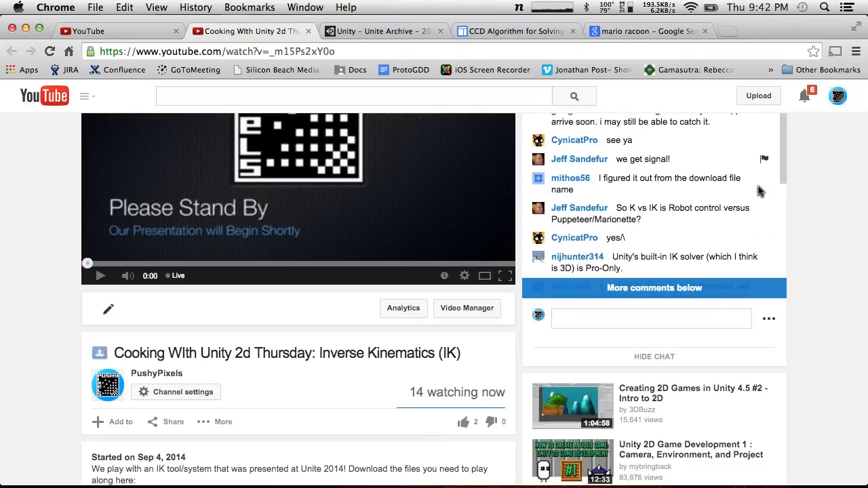
scroll(760, 192, down, 3)
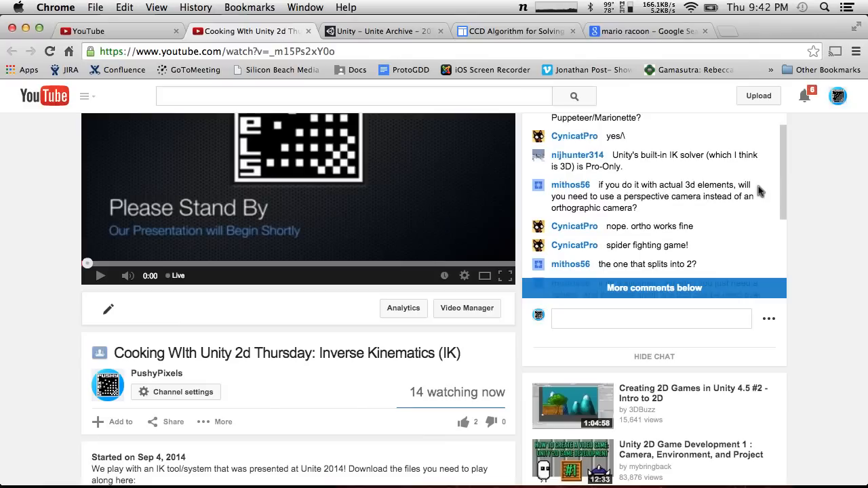
scroll(759, 192, down, 2)
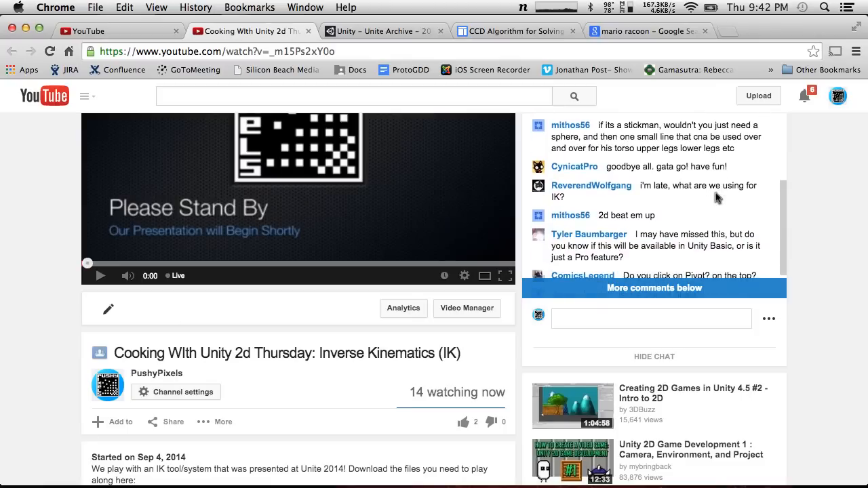
scroll(718, 197, down, 3)
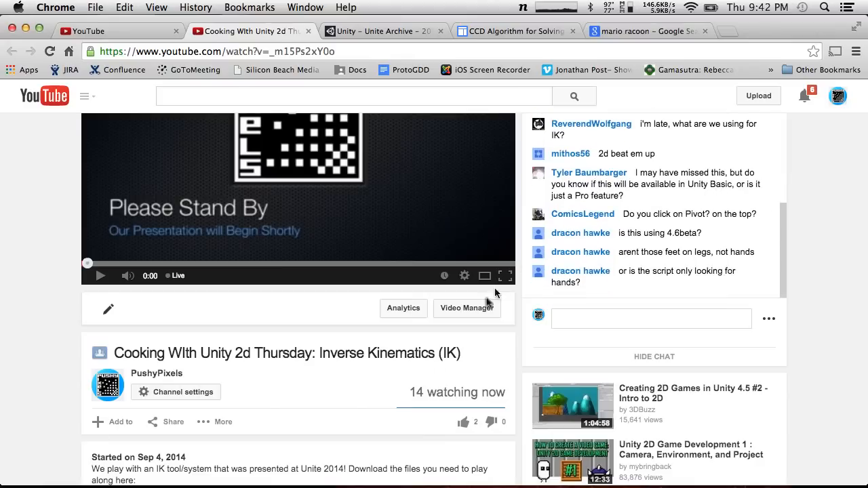
scroll(431, 375, down, 3)
scroll(431, 375, up, 5)
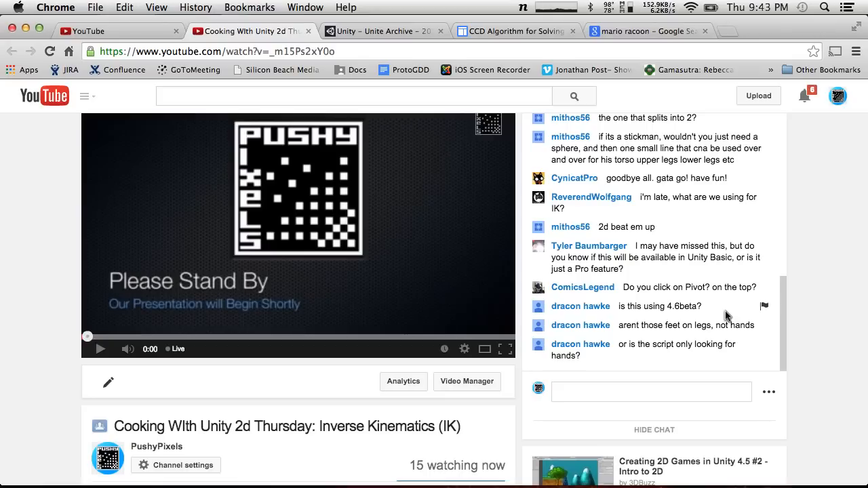
Switch to Unity, select the LeftArm sprite, and inspect it with the Rect tool before restoring the Move tool
key(ctrl+Left)
key(ctrl+Left)
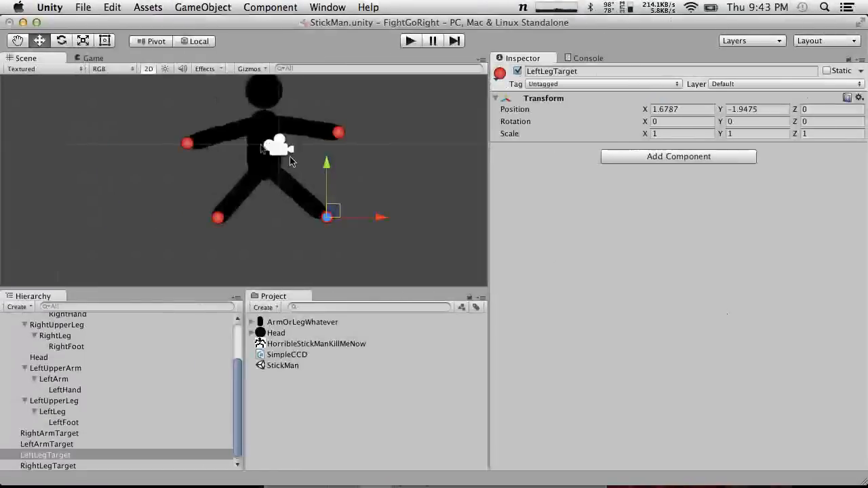
click(321, 133)
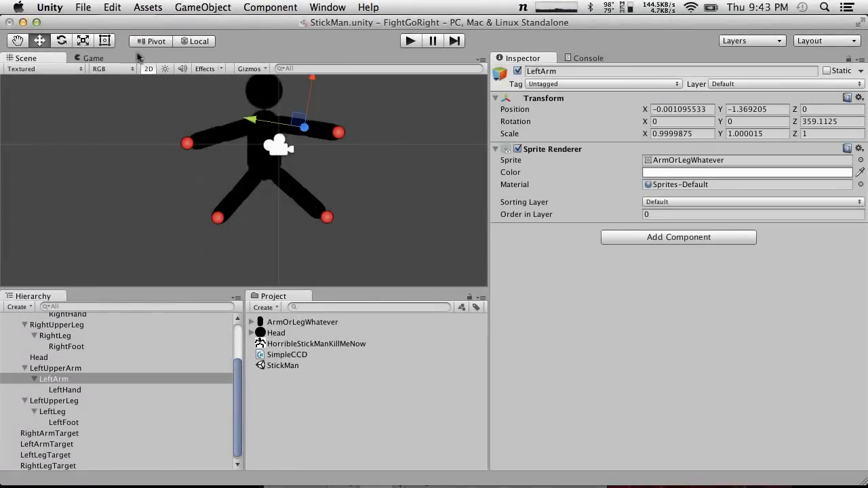
click(105, 41)
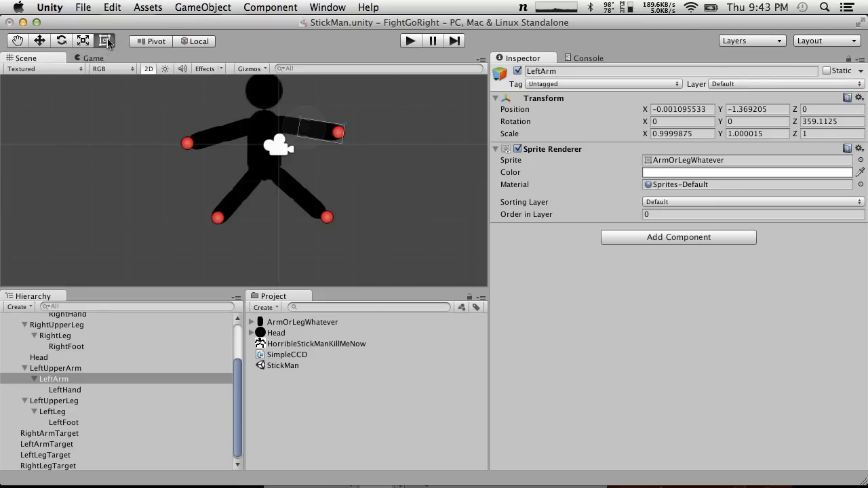
click(41, 42)
Recheck the live chat questions in Chrome and inspect the RightFoot object in Unity
key(ctrl+Right)
key(ctrl+Right)
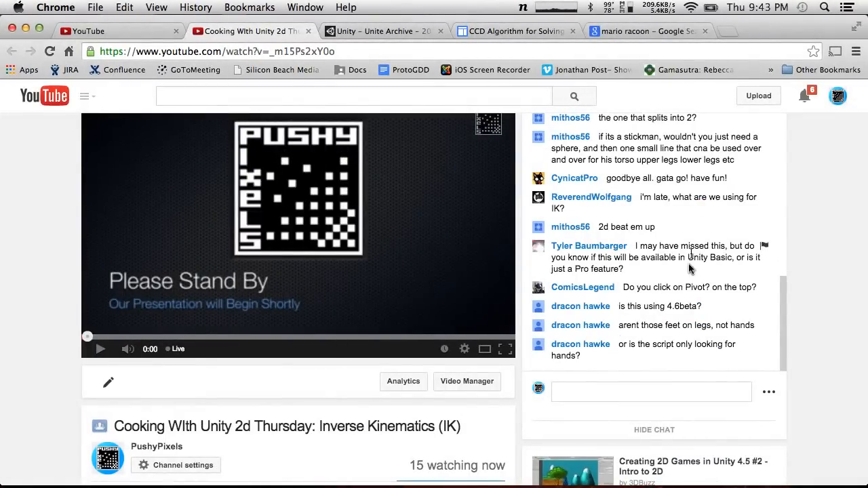
key(ctrl+Left)
key(ctrl+Left)
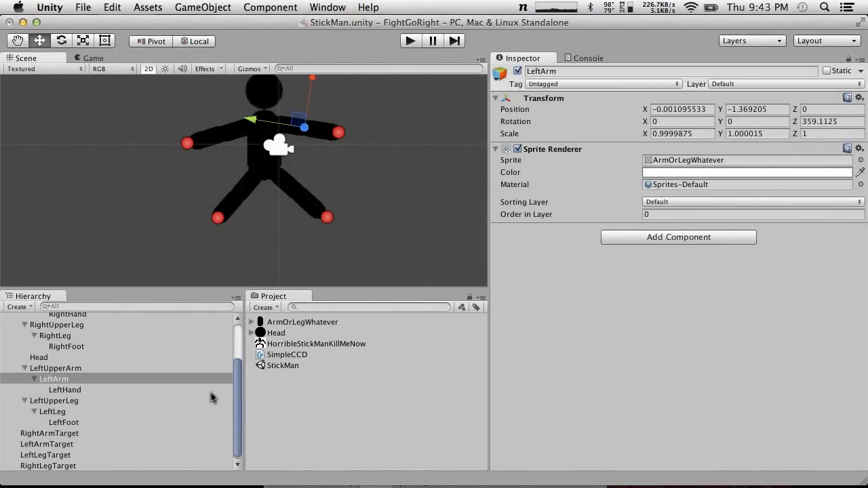
click(68, 346)
key(ctrl+Right)
key(ctrl+Right)
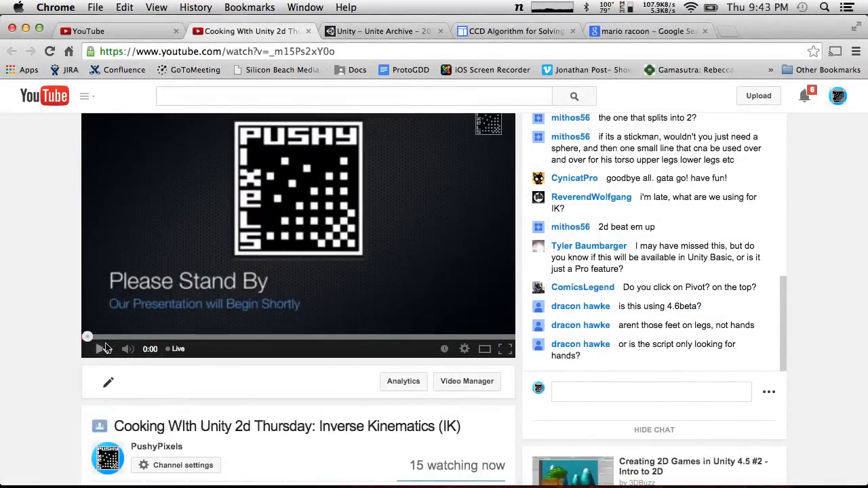
key(ctrl+Left)
key(ctrl+Left)
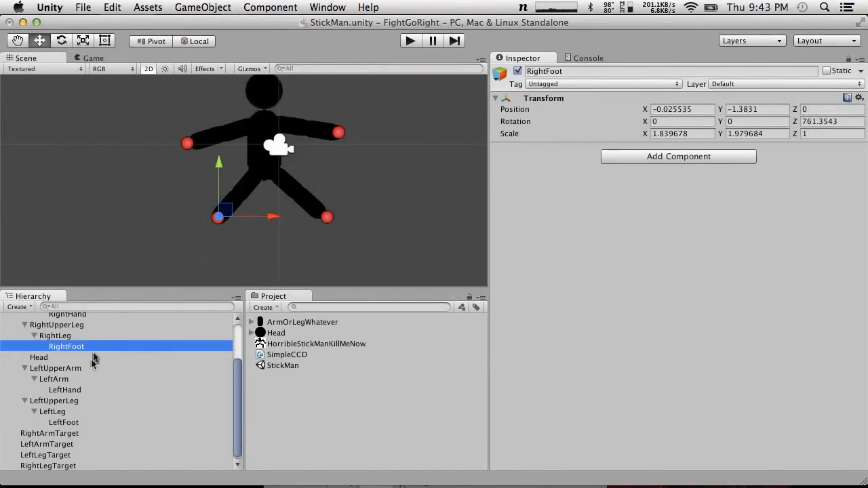
Move RightArmTarget inward to about X -1.34, Y 0.10, and set RightUpperArm's Simple CCD End Transform to RightArm
click(184, 144)
drag(198, 135, 226, 132)
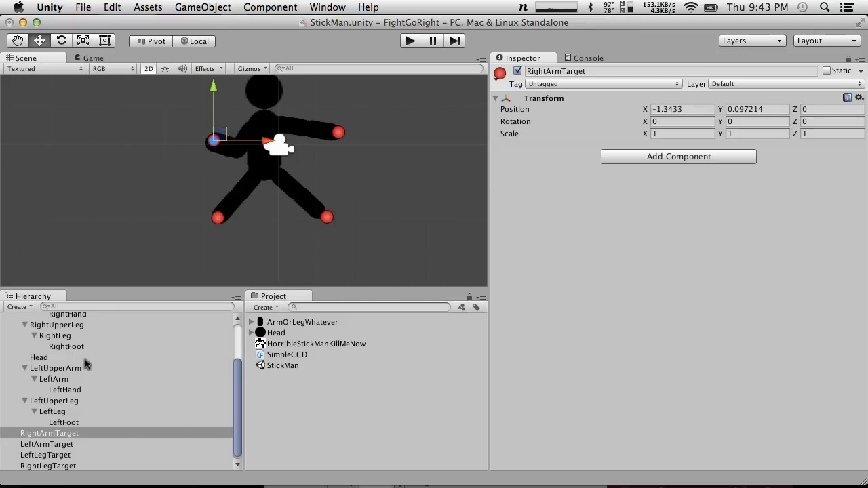
scroll(86, 365, up, 3)
click(80, 365)
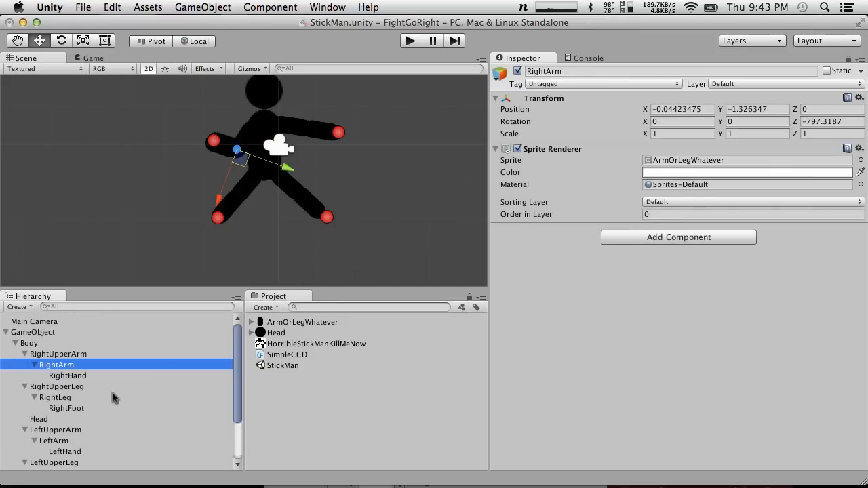
click(92, 353)
drag(74, 367, 711, 297)
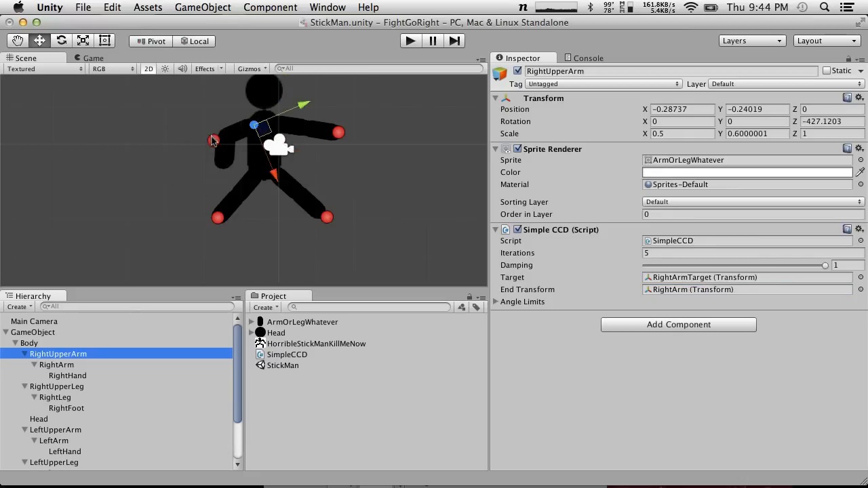
Test the right arm's IK by pulling RightArmTarget far outward to about X -3.68, Y -0.37
click(206, 130)
click(214, 141)
drag(224, 128, 155, 122)
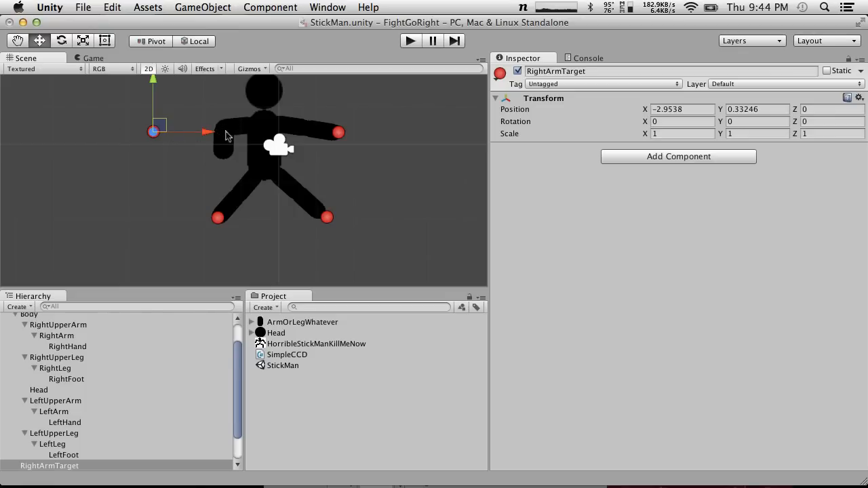
drag(162, 129, 134, 155)
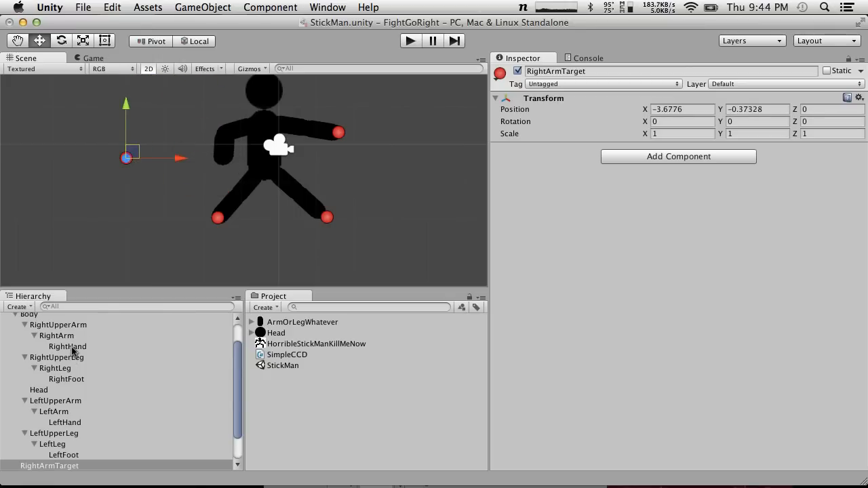
Set RightUpperArm's End Transform back to RightHand and move RightArmTarget to about X -1.80, Y -0.50
click(72, 348)
click(55, 326)
drag(72, 344, 702, 295)
click(131, 162)
click(128, 158)
drag(128, 157, 202, 158)
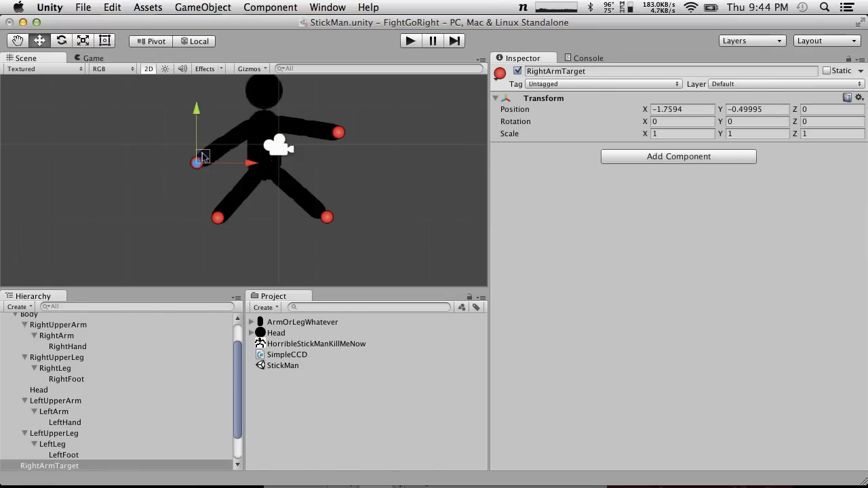
Check the live chat in Chrome for new questions and return to Unity
key(ctrl+Right)
key(ctrl+Right)
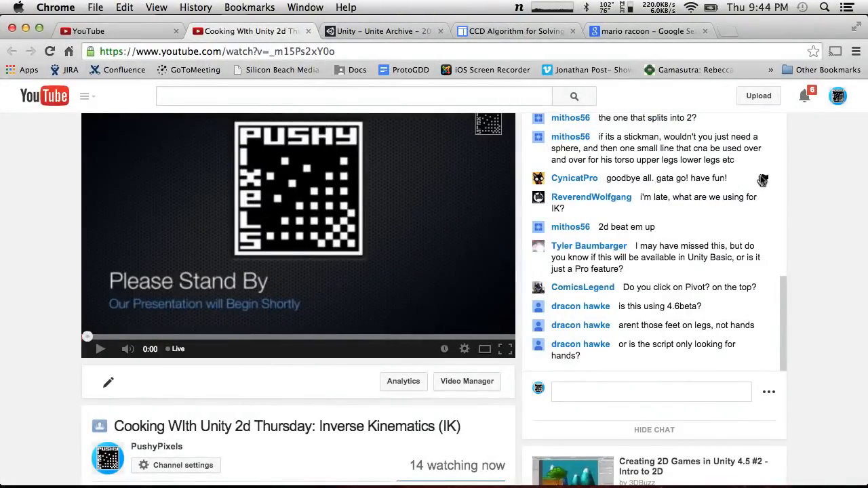
key(ctrl+Left)
key(ctrl+Left)
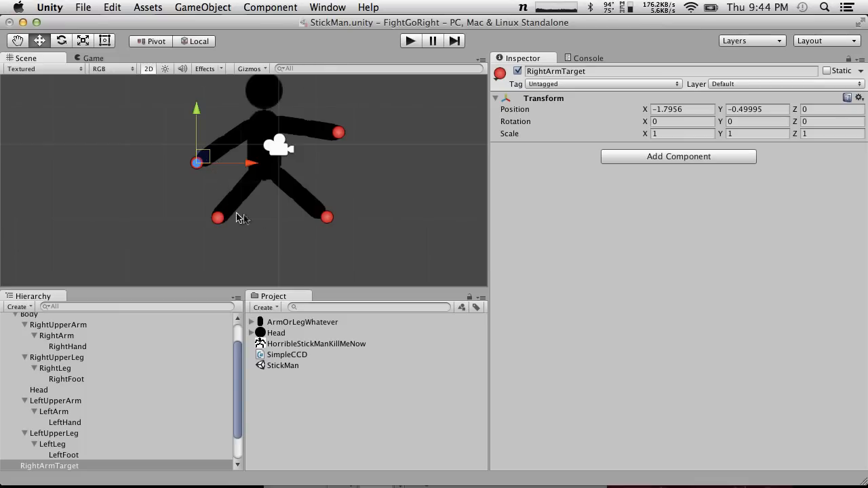
Move LeftLegTarget inward to bend the left leg, and adjust RightLegTarget to about X -1.23, Y -1.91
click(328, 216)
drag(328, 215, 293, 215)
mouse_move(217, 218)
mouse_down()
mouse_move(236, 229)
mouse_move(252, 209)
mouse_move(251, 241)
mouse_move(246, 223)
mouse_move(234, 267)
mouse_move(208, 234)
mouse_move(219, 207)
mouse_move(222, 217)
mouse_up()
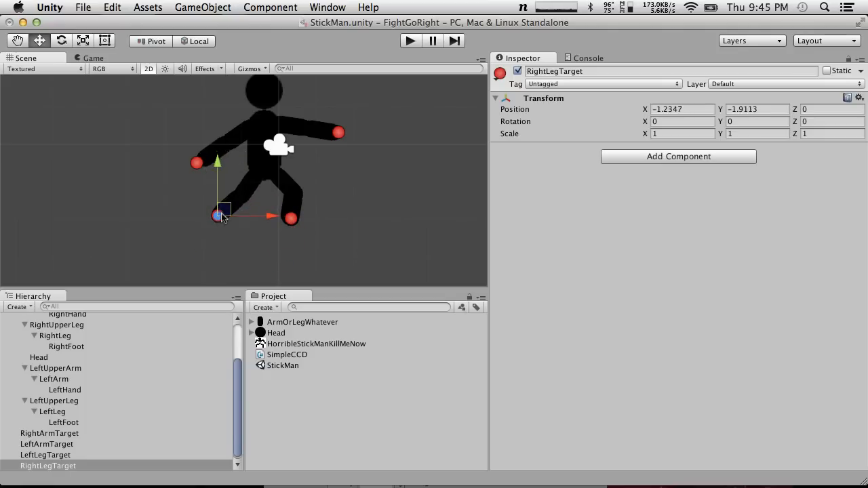
Try rotating the Body around its Y and Z axes, and reset both rotations to 0
click(256, 148)
drag(722, 121, 865, 97)
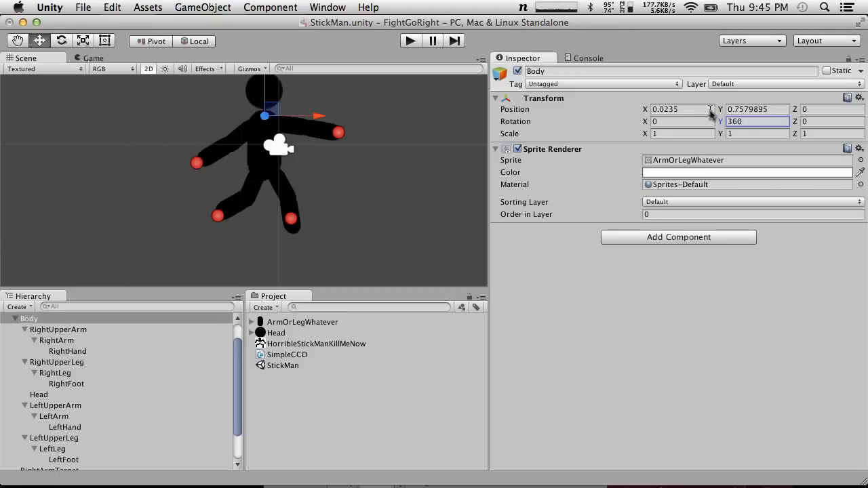
double_click(739, 122)
text(0)
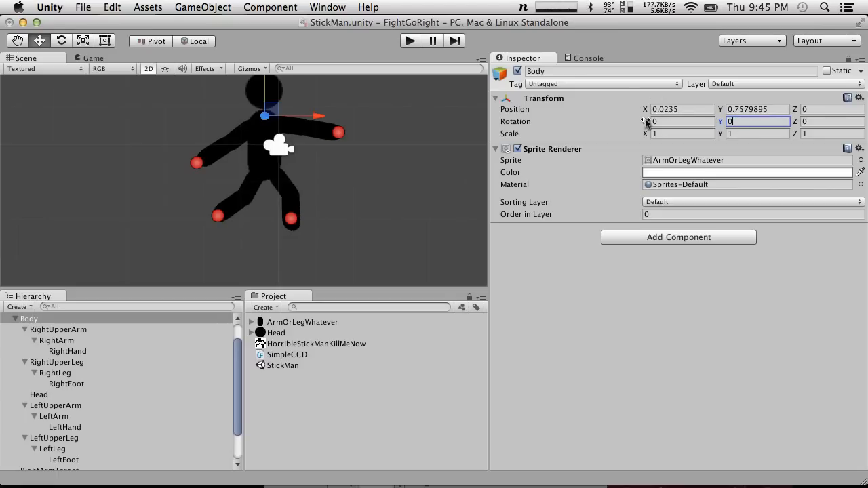
drag(794, 123, 2, 277)
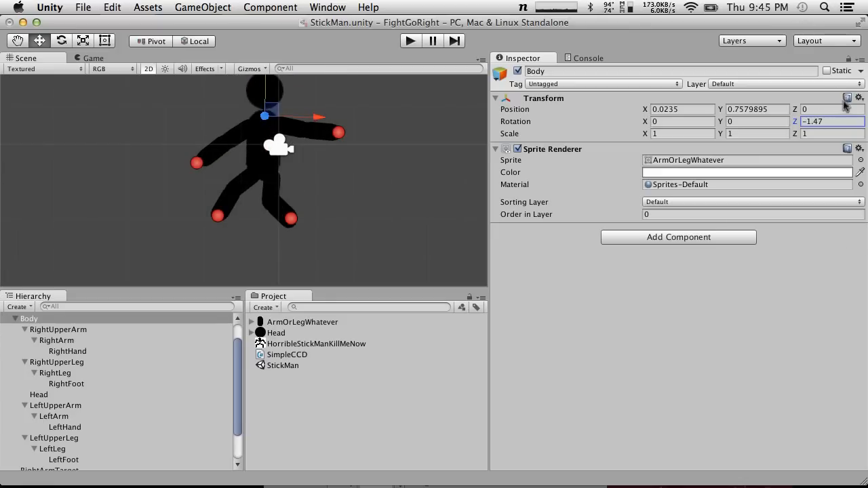
double_click(833, 121)
text(0)
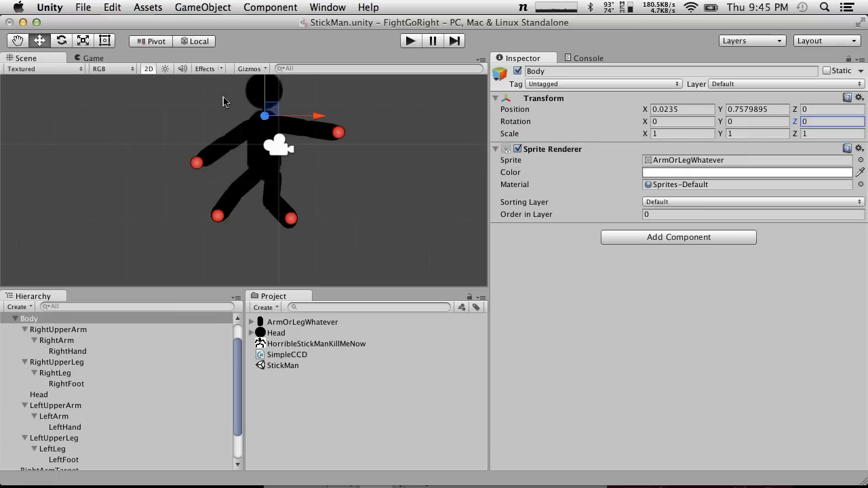
Adjust LeftLegTarget to about X 0.85, Y -1.97, and move RightLegTarget inward to bend the right leg
click(293, 219)
click(291, 220)
mouse_move(292, 220)
mouse_down()
mouse_move(333, 212)
mouse_move(297, 218)
mouse_up()
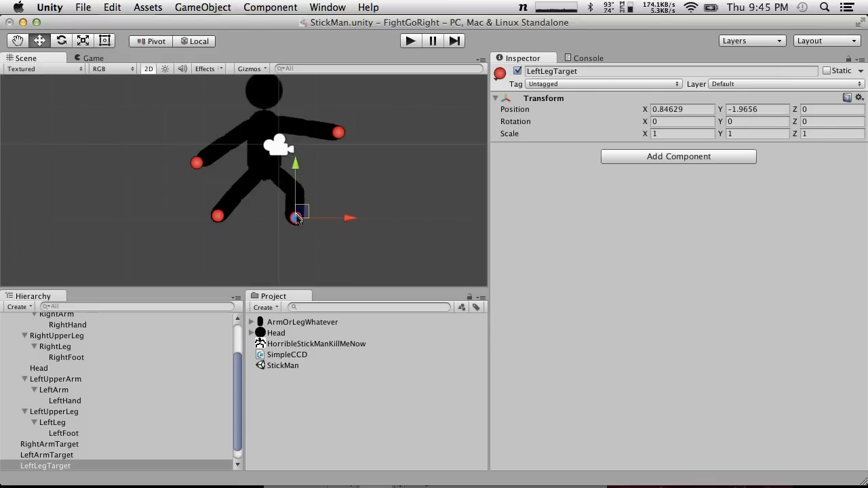
click(217, 215)
drag(220, 212, 246, 217)
Bend both arms by moving RightArmTarget toward the body and LeftArmTarget to about X 1.26, Y -0.12
click(196, 161)
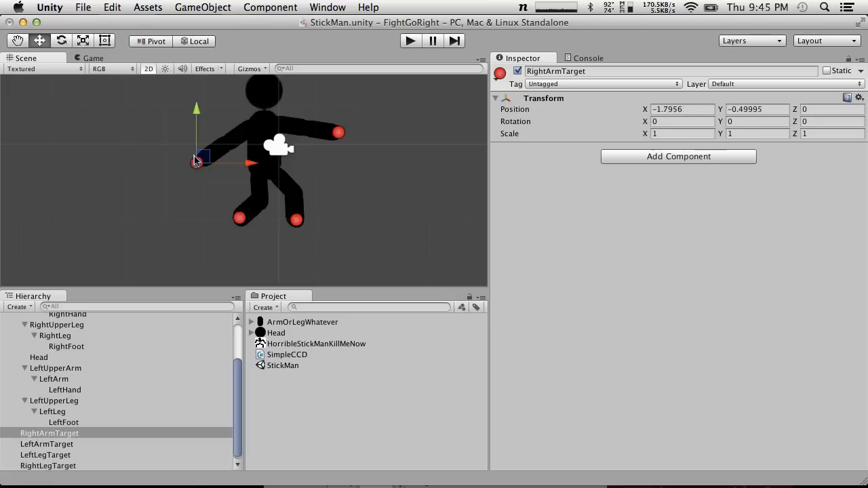
drag(201, 158, 235, 161)
click(339, 132)
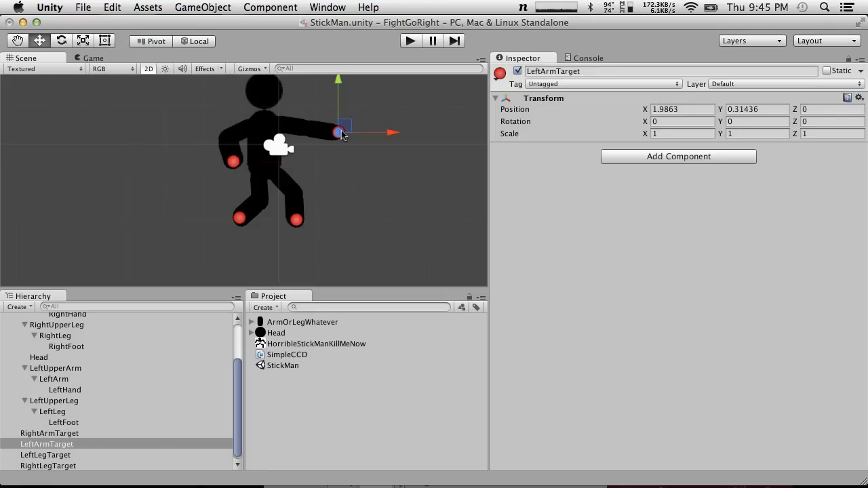
drag(345, 129, 315, 145)
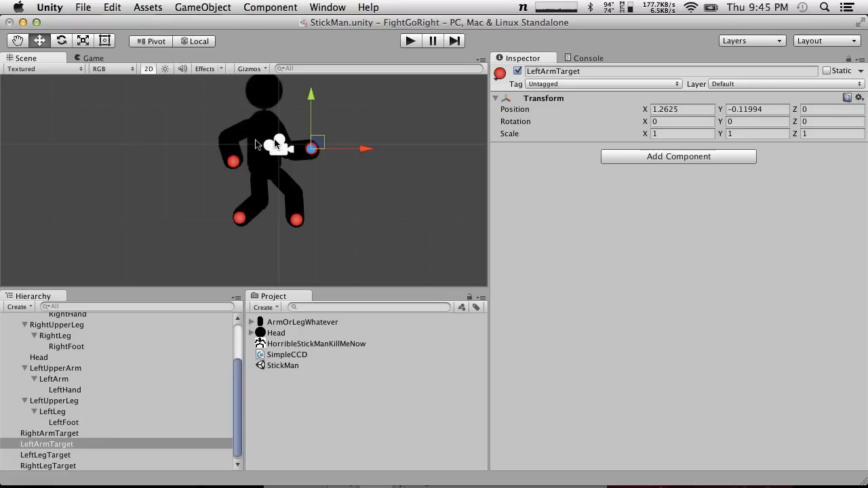
Rename the figure's root GameObject as Character
click(263, 136)
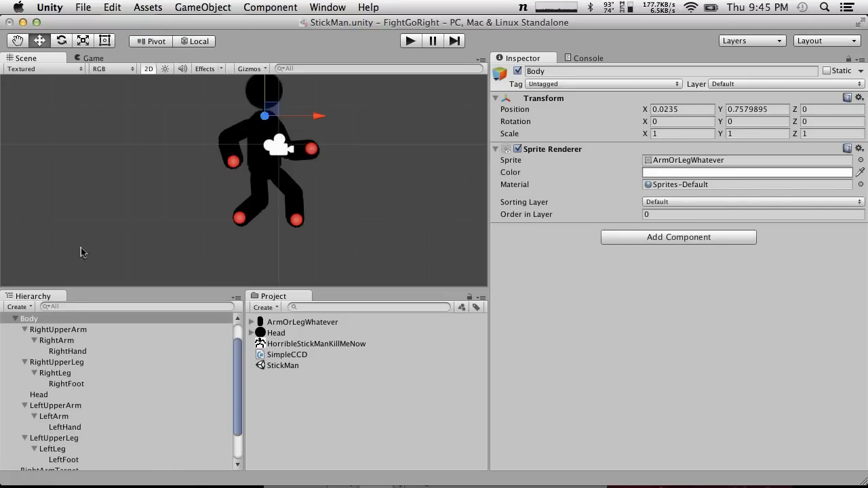
click(296, 7)
click(291, 5)
scroll(116, 388, up, 3)
click(56, 332)
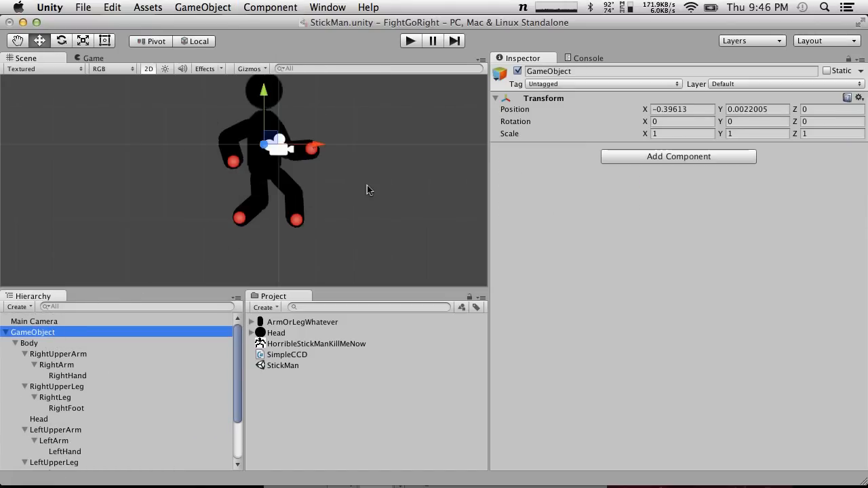
key(Return)
text(C)
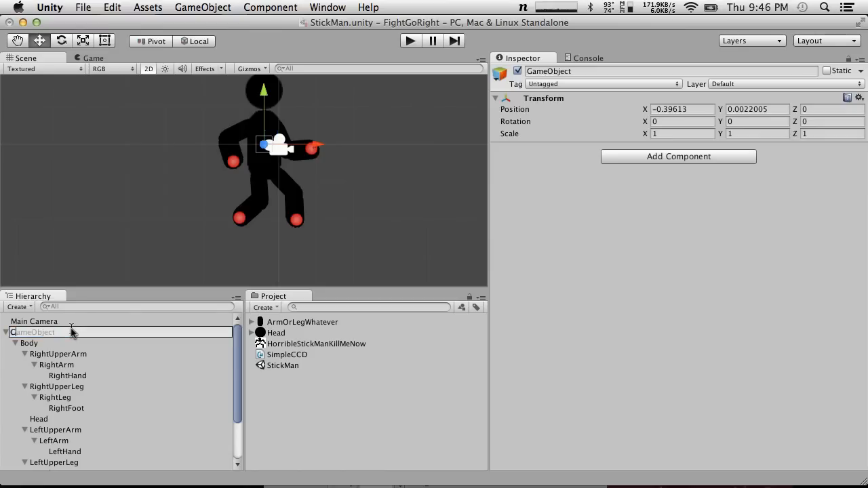
text(haracter)
key(Return)
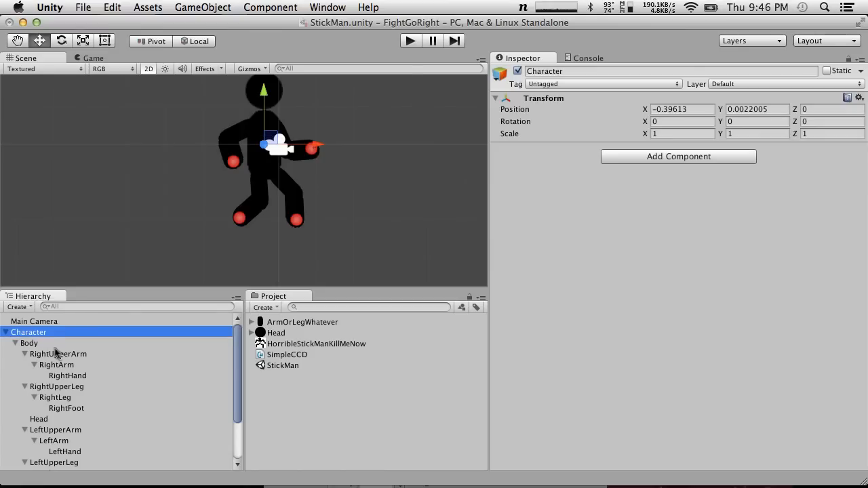
Rename the figure's root object as STICKMAN and make a prefab of it in the project assets
key(Return)
text(St)
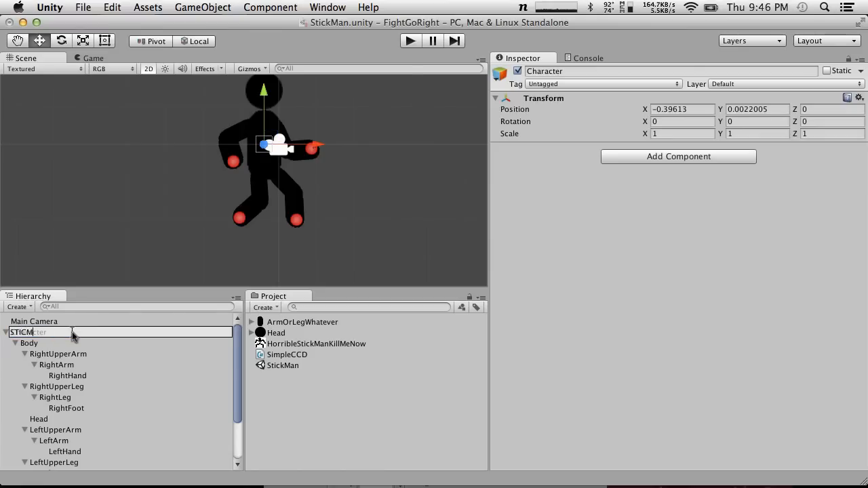
key(Return)
drag(24, 336, 396, 407)
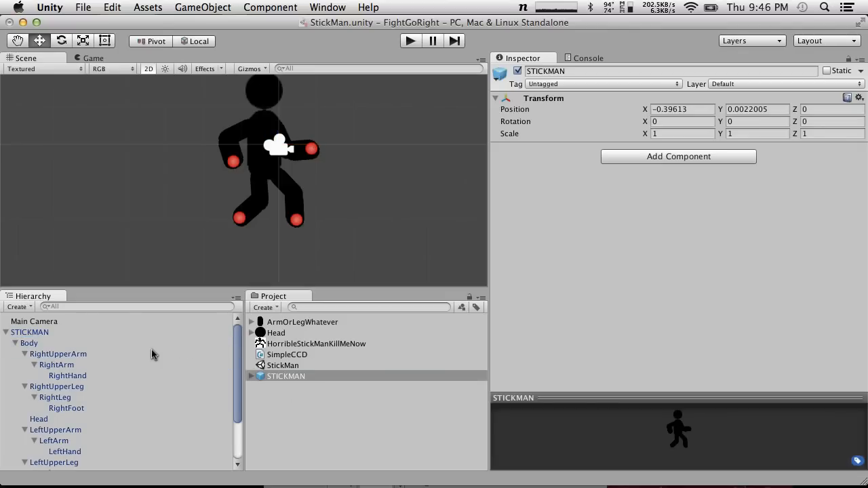
Save the current scene and the project
click(112, 7)
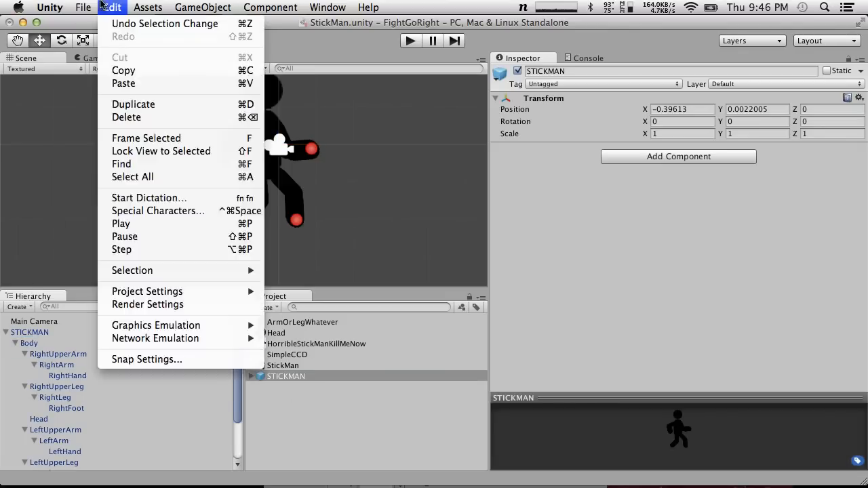
mouse_move(83, 7)
click(108, 58)
click(83, 6)
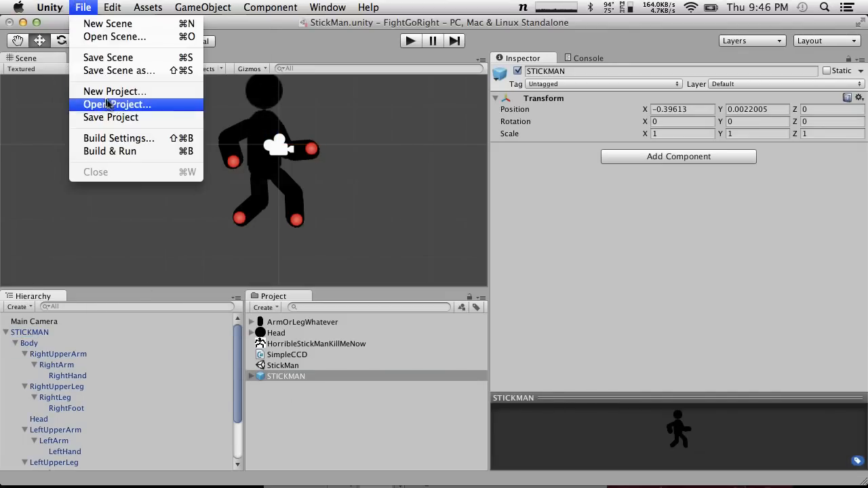
click(110, 117)
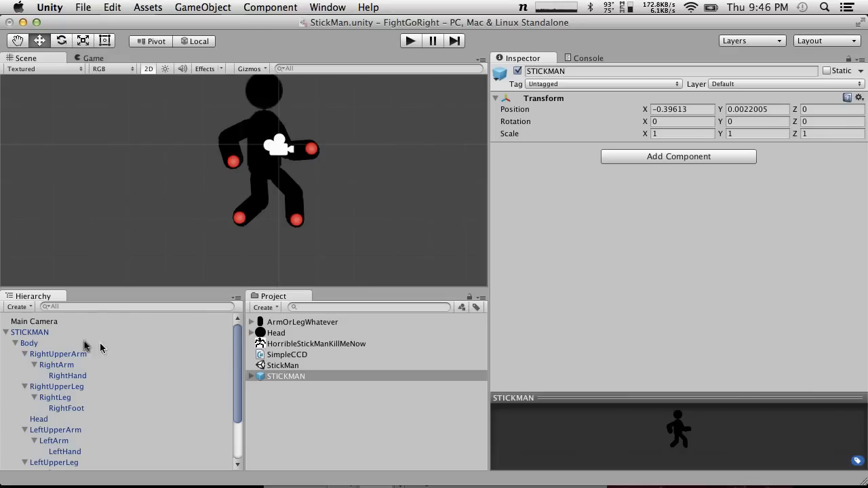
Open the Animation window for the STICKMAN object, dock it beneath the Inspector and make it taller
click(48, 333)
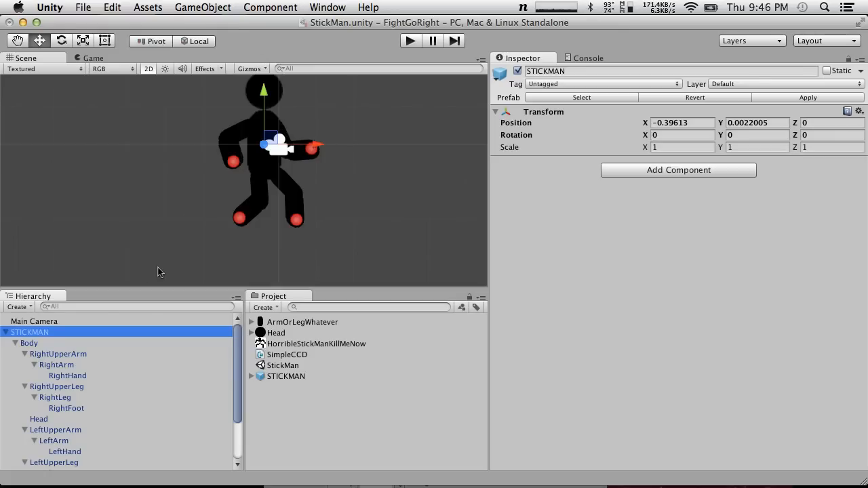
click(327, 7)
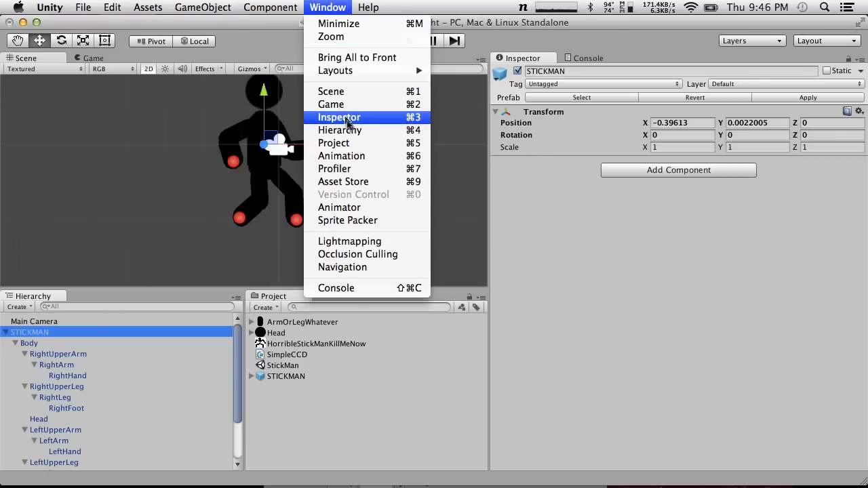
click(341, 156)
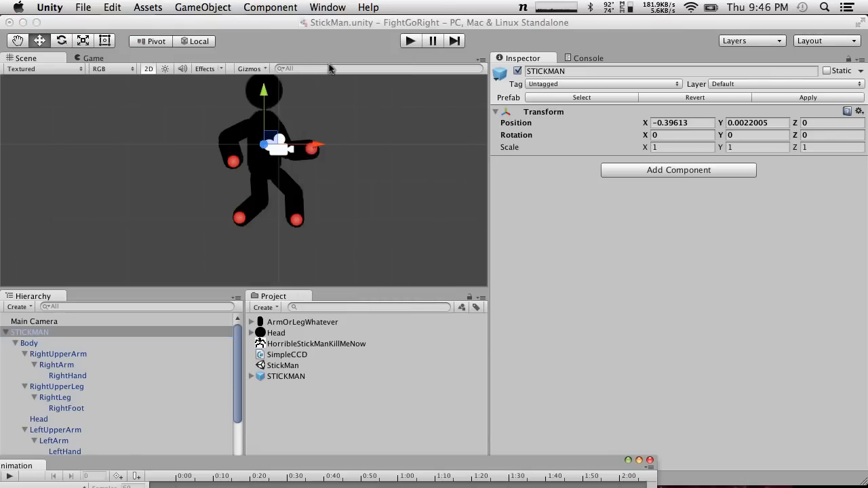
drag(20, 466, 699, 352)
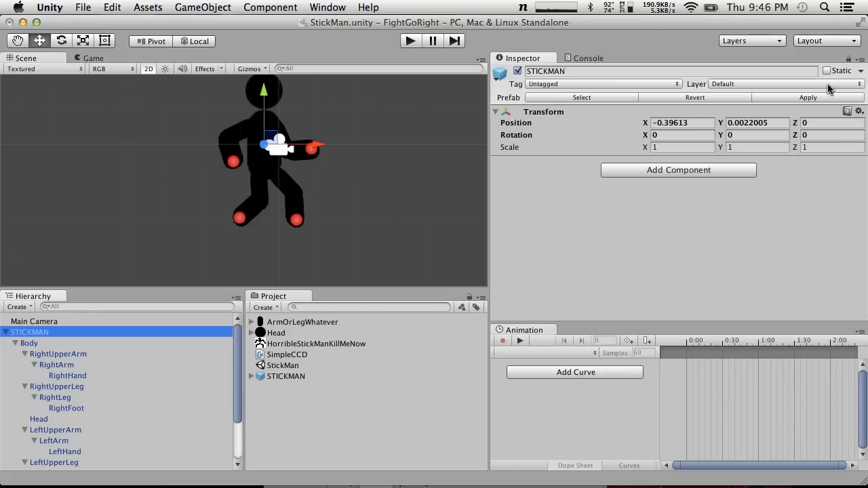
drag(537, 324, 540, 287)
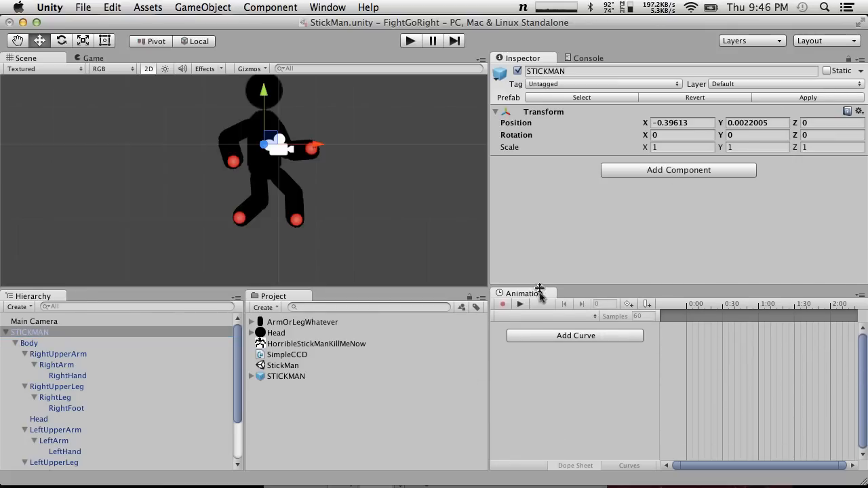
Create a new animation clip named Idle for the STICKMAN object in the Assets folder
click(502, 306)
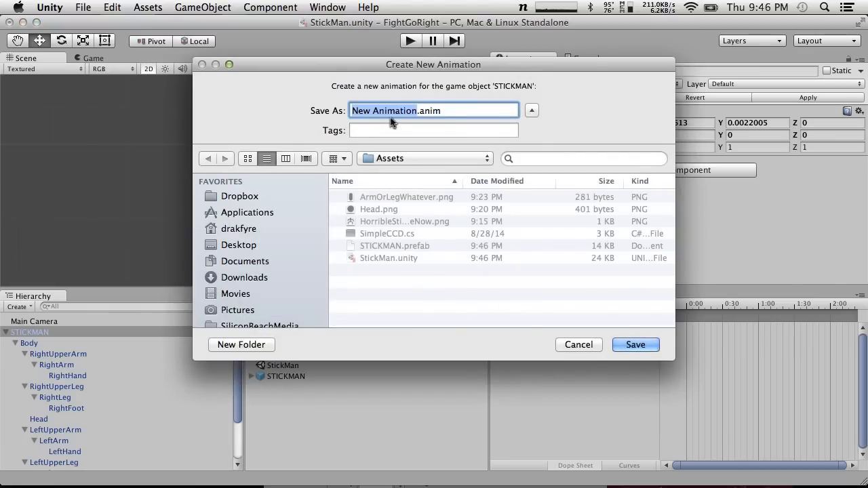
text(Idle)
key(Return)
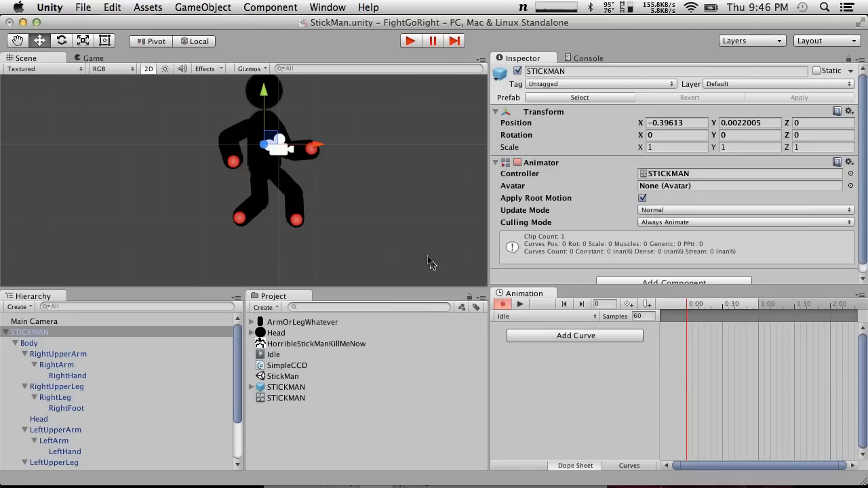
Key the Body's position at about X 0.06, Y 1.12 on frame 0 and X 0.35, Y 0.47 on frame 60
mouse_move(272, 142)
mouse_down()
mouse_move(297, 130)
mouse_move(229, 160)
mouse_move(241, 147)
mouse_move(278, 142)
mouse_up()
key(super+z)
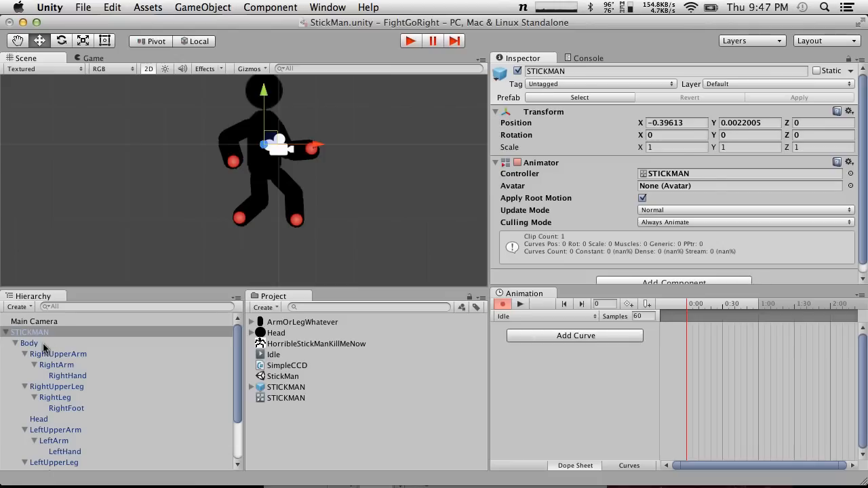
click(43, 344)
click(57, 331)
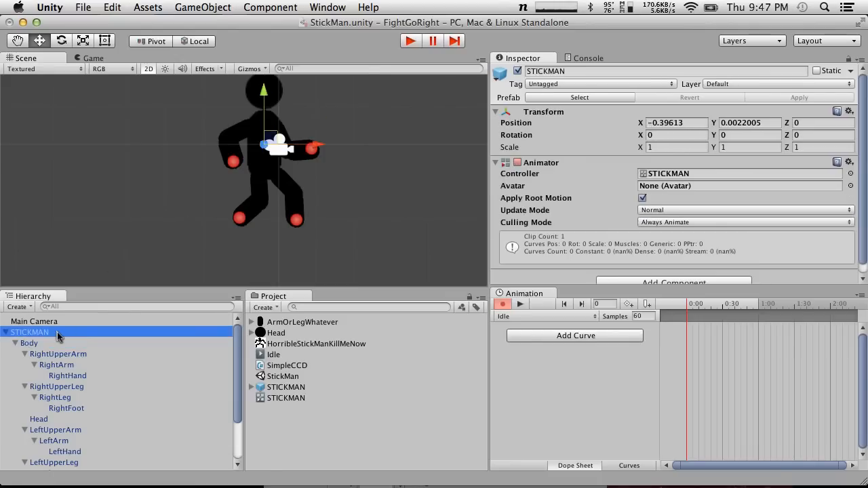
click(47, 343)
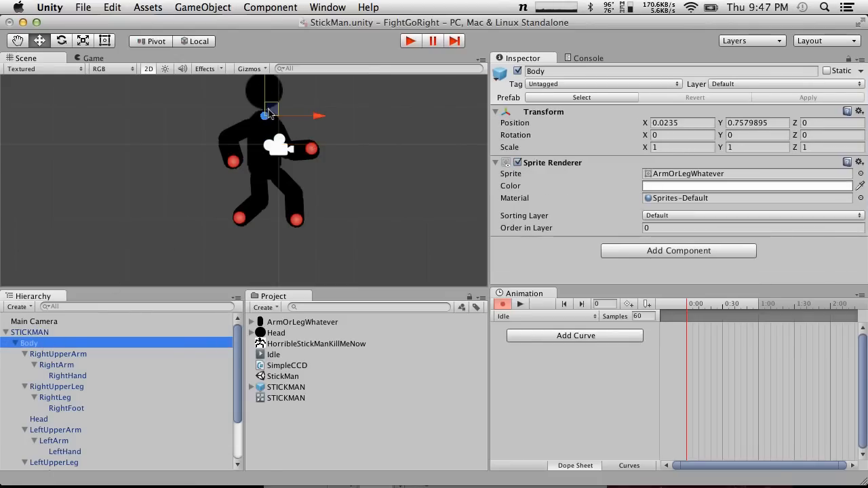
mouse_move(270, 112)
mouse_down()
mouse_move(279, 130)
mouse_move(274, 100)
mouse_move(273, 135)
mouse_move(272, 101)
mouse_up()
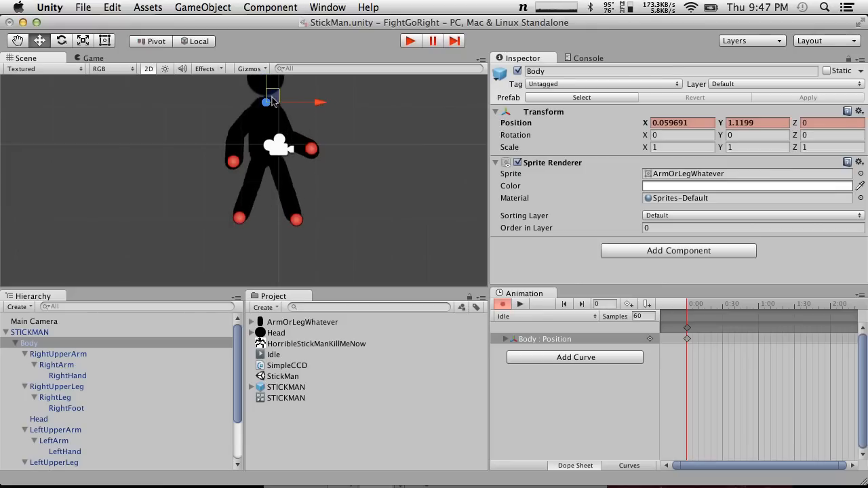
drag(688, 308, 759, 294)
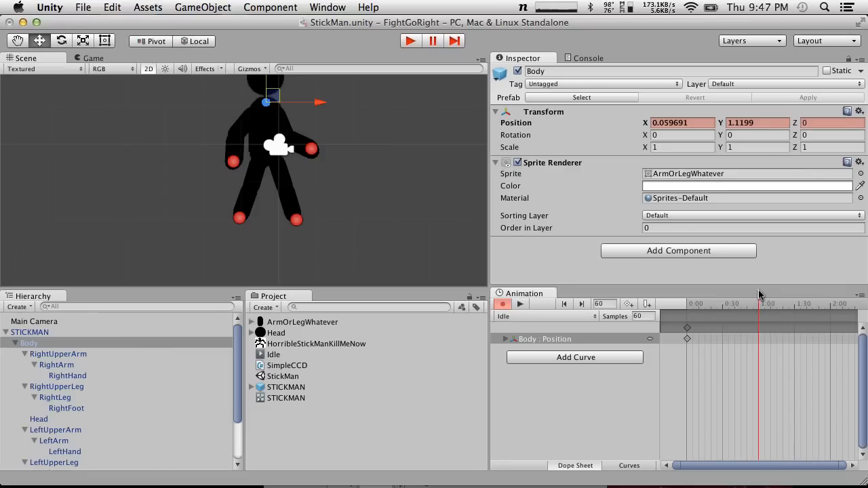
drag(271, 99, 288, 148)
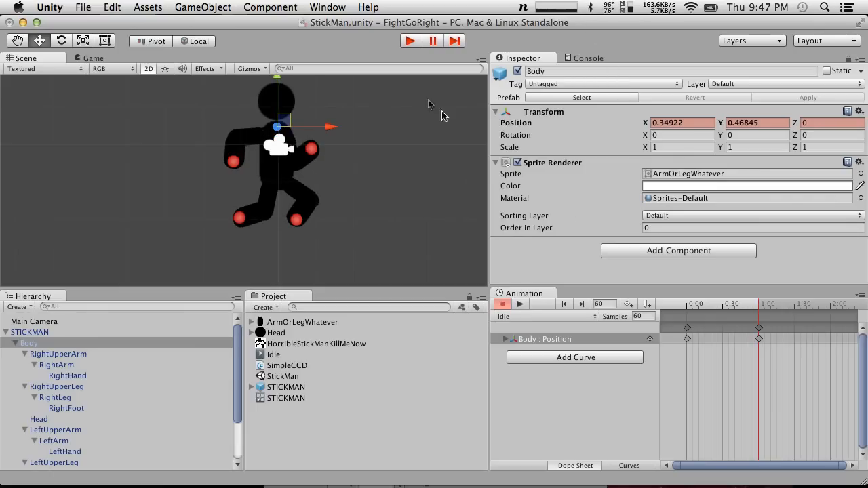
Preview the Idle animation by scrubbing and playing it, and leave animation recording mode
drag(734, 309, 590, 296)
drag(694, 305, 644, 300)
click(521, 302)
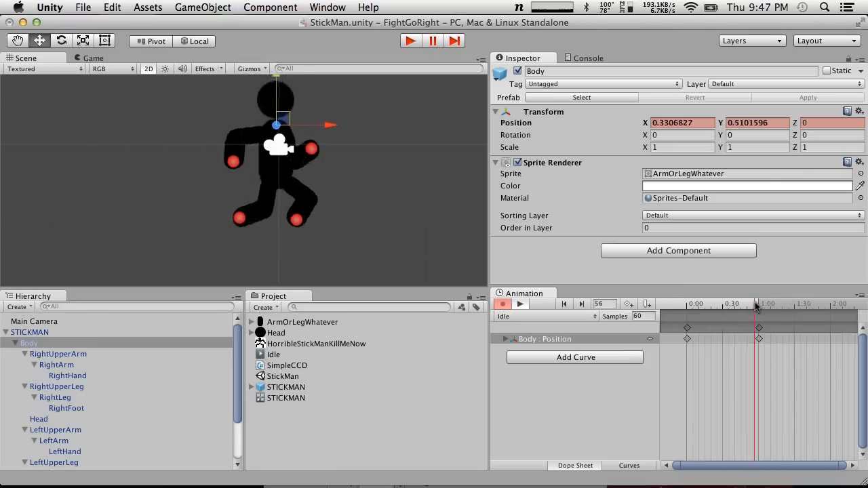
click(503, 306)
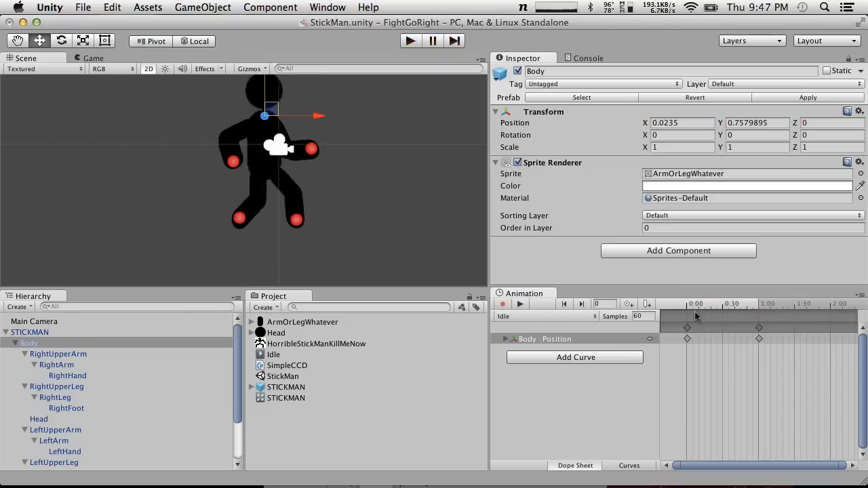
Key the Body's position on frame 119 at about X 0.29, Y 0.72
drag(749, 311, 831, 306)
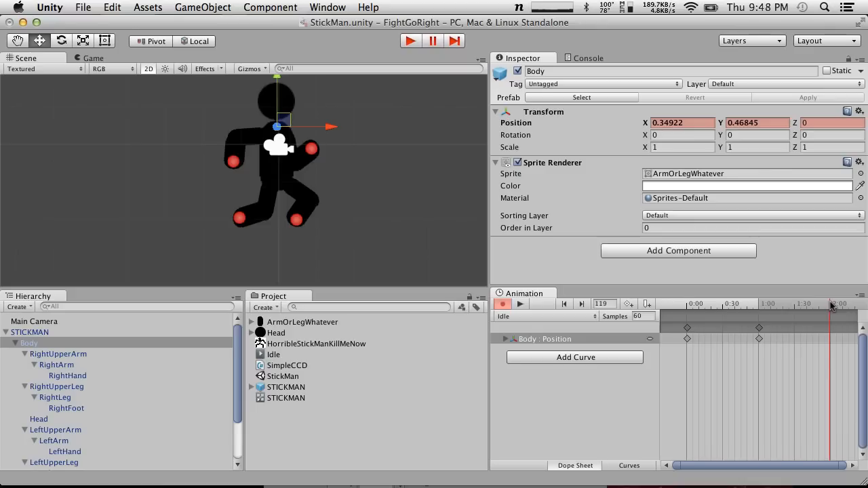
drag(278, 122, 270, 106)
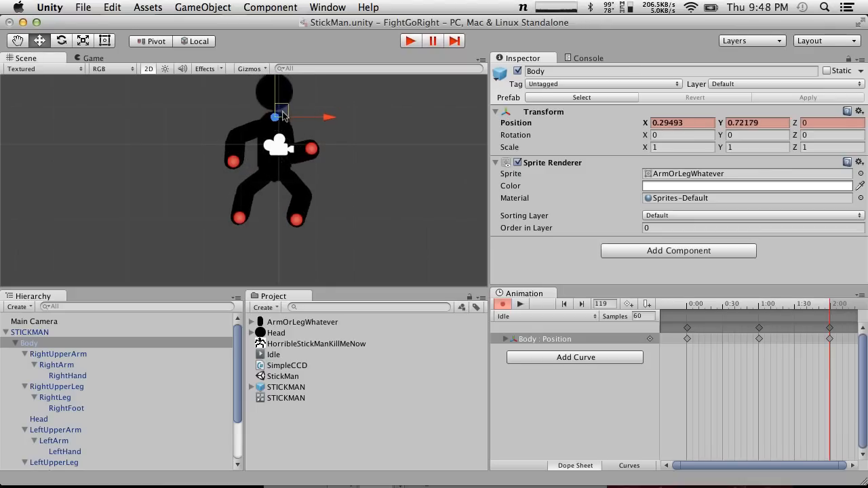
mouse_move(816, 306)
mouse_down()
mouse_move(653, 302)
mouse_move(795, 295)
mouse_move(804, 297)
mouse_move(700, 305)
mouse_move(778, 309)
mouse_move(674, 300)
mouse_move(814, 305)
mouse_move(653, 304)
mouse_move(836, 304)
mouse_move(570, 303)
mouse_move(853, 304)
mouse_move(831, 310)
mouse_up()
Delete the Body position key on frame 0 of the Idle clip
click(831, 328)
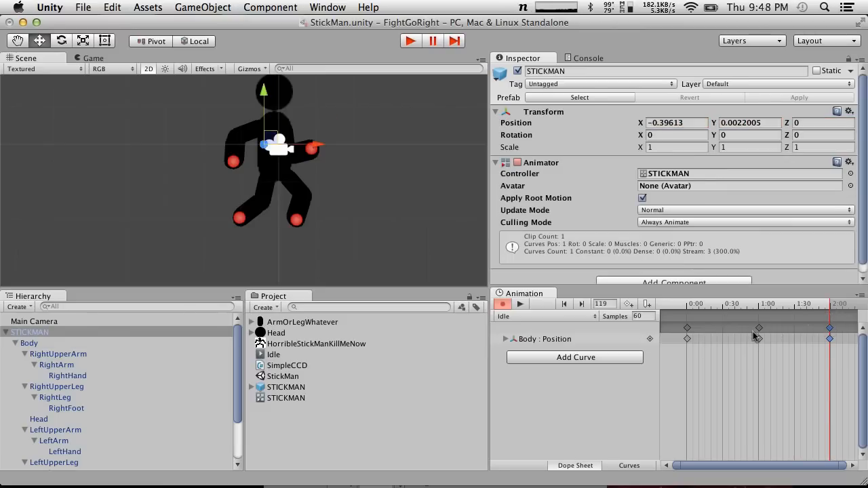
click(688, 329)
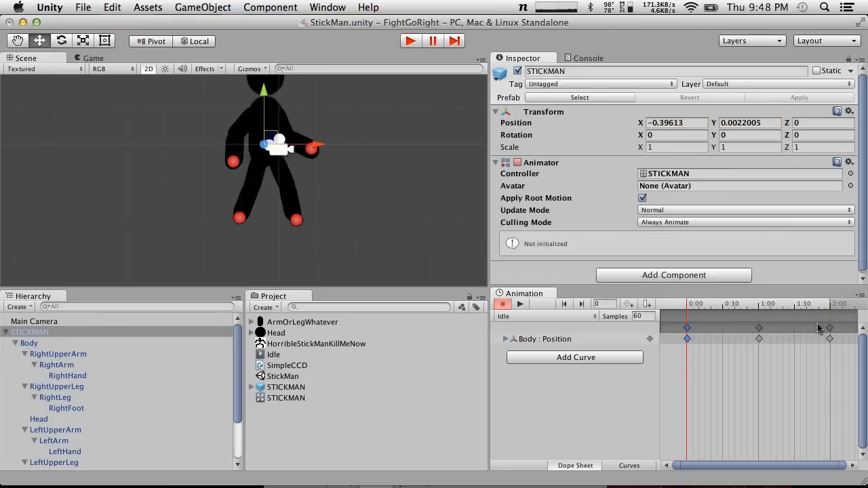
click(831, 329)
click(687, 338)
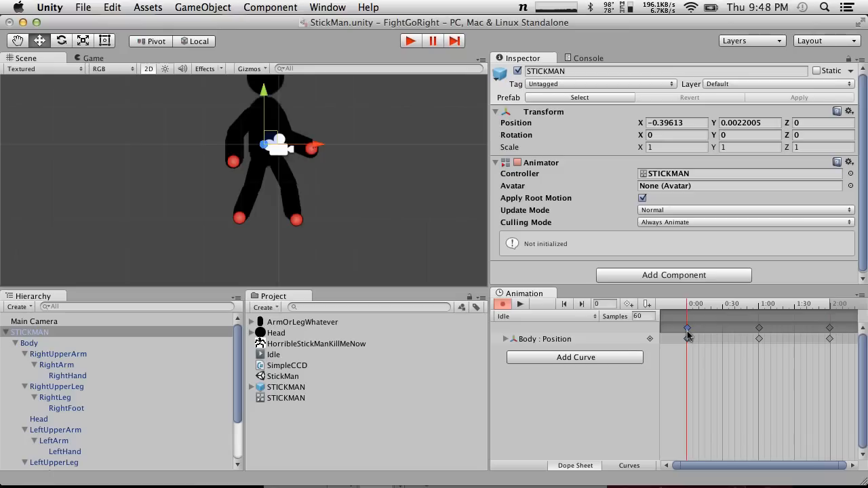
right_click(687, 339)
click(710, 356)
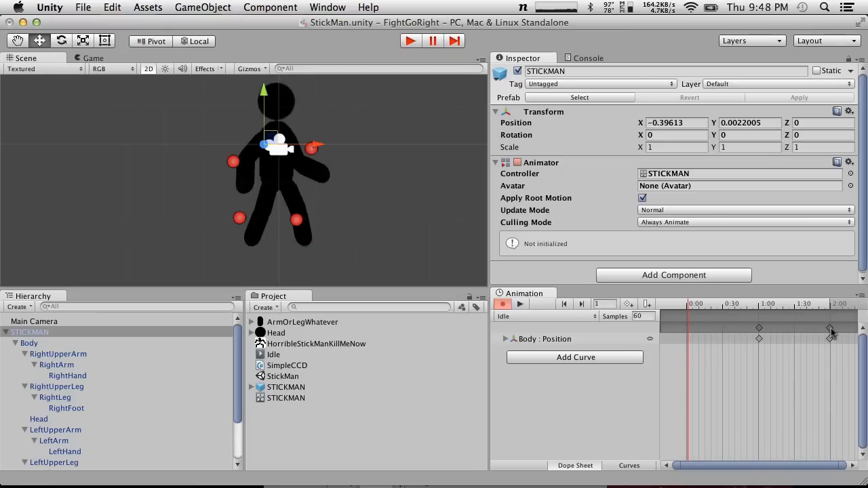
Try to move the last Body position key to frame 0, and scrub the timeline to check it
click(830, 330)
right_click(831, 331)
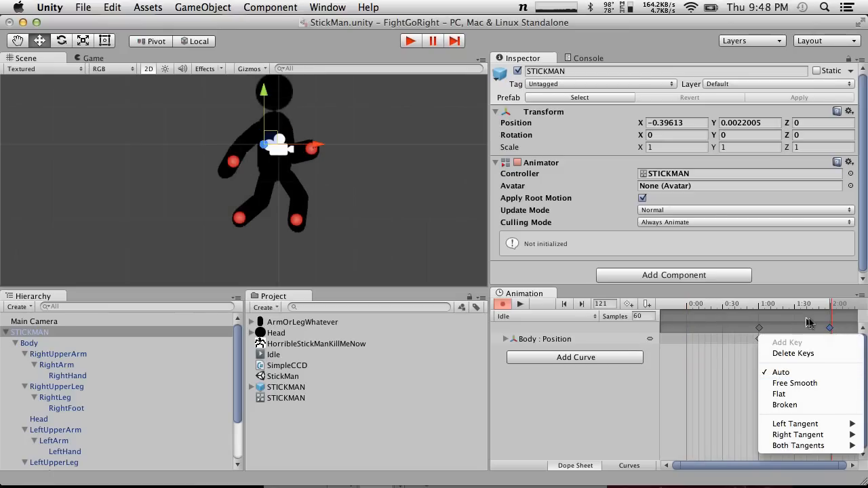
click(828, 329)
drag(831, 330, 618, 309)
click(693, 313)
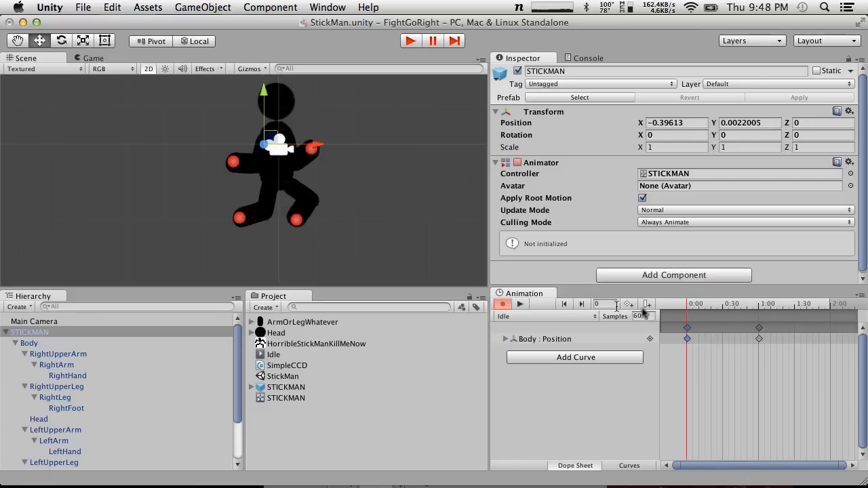
drag(699, 305, 801, 313)
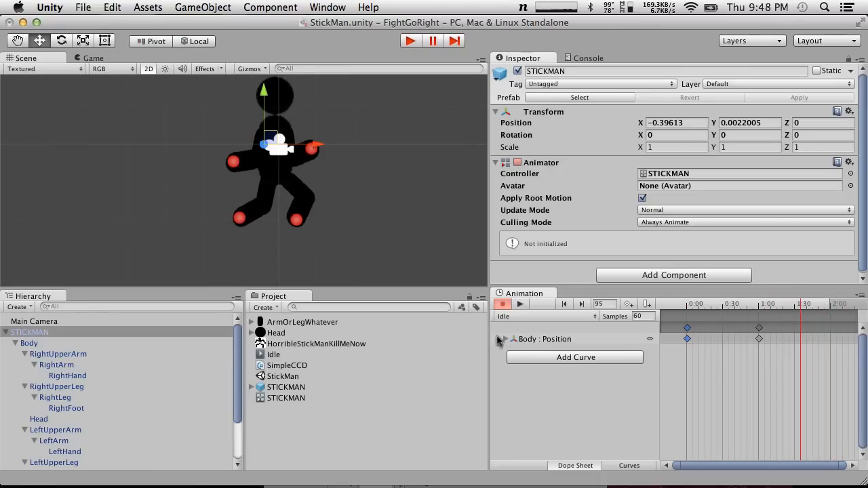
Inspect the Body's separate position curves and try again to move the last key near the timeline's start
click(499, 342)
click(504, 339)
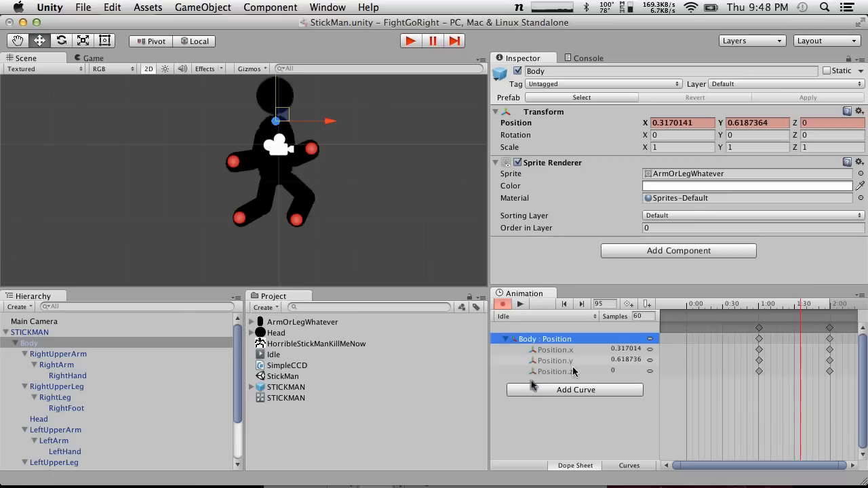
click(505, 340)
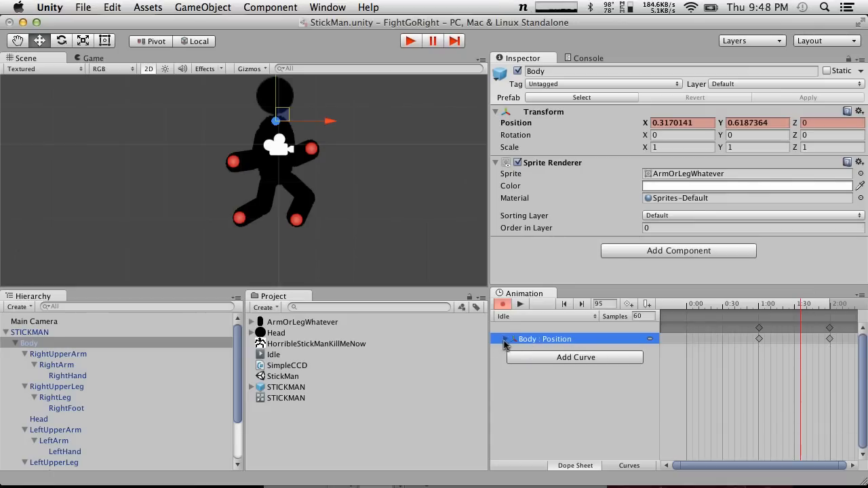
drag(828, 327, 646, 297)
click(724, 330)
click(693, 329)
drag(706, 305, 867, 285)
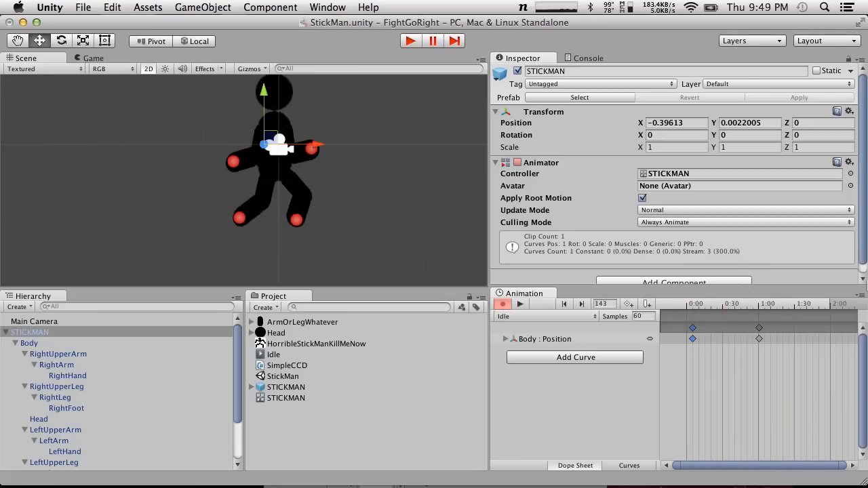
Delete the Idle animation clip from the project assets
click(506, 339)
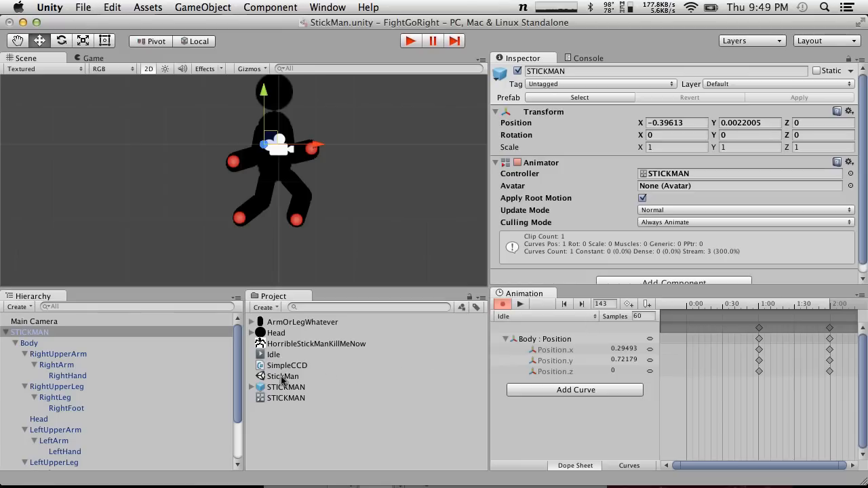
click(279, 354)
right_click(281, 354)
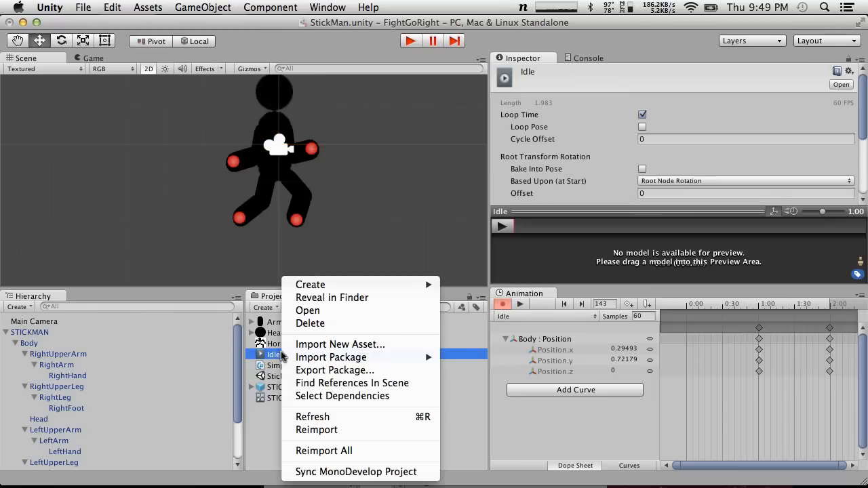
click(309, 323)
click(542, 194)
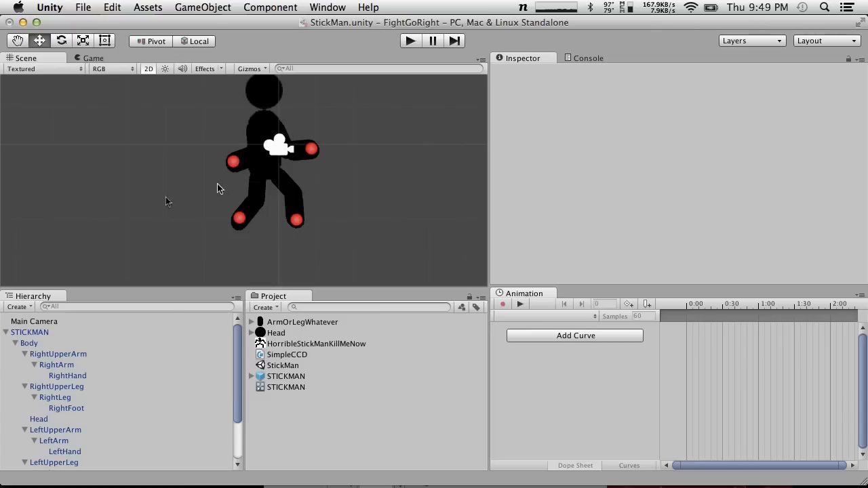
Repose the arms by lowering RightArmTarget slightly and moving LeftArmTarget to about X 1.33, Y -0.01
click(234, 163)
click(235, 162)
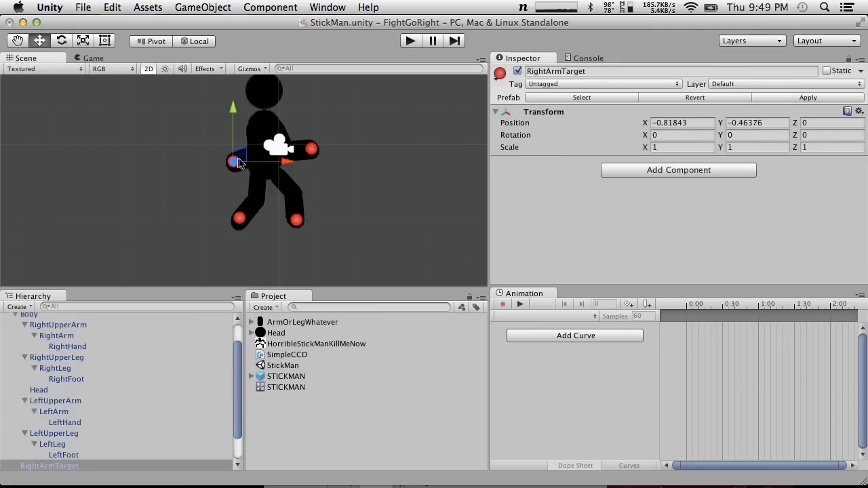
mouse_move(237, 163)
mouse_down()
mouse_move(171, 137)
mouse_move(236, 152)
mouse_move(235, 167)
mouse_up()
click(312, 149)
drag(317, 145, 320, 140)
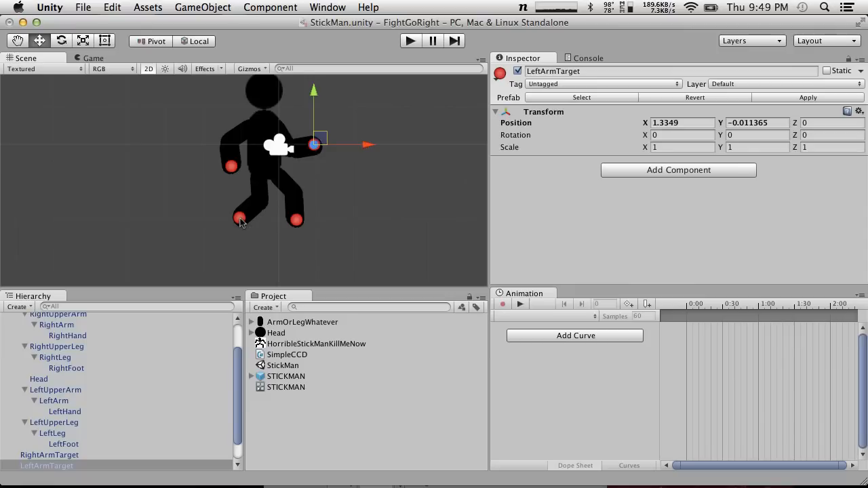
Reposition LeftLegTarget slightly to about X 0.81, Y -1.98 to adjust the figure's leg pose
click(296, 217)
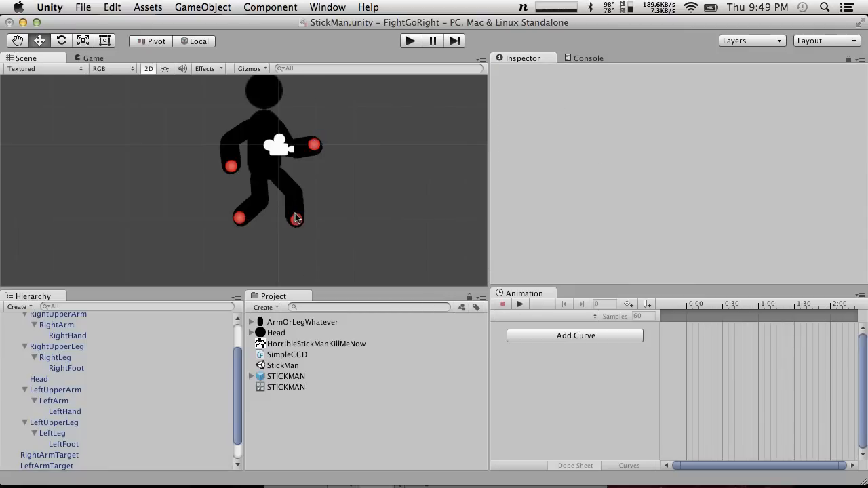
click(296, 213)
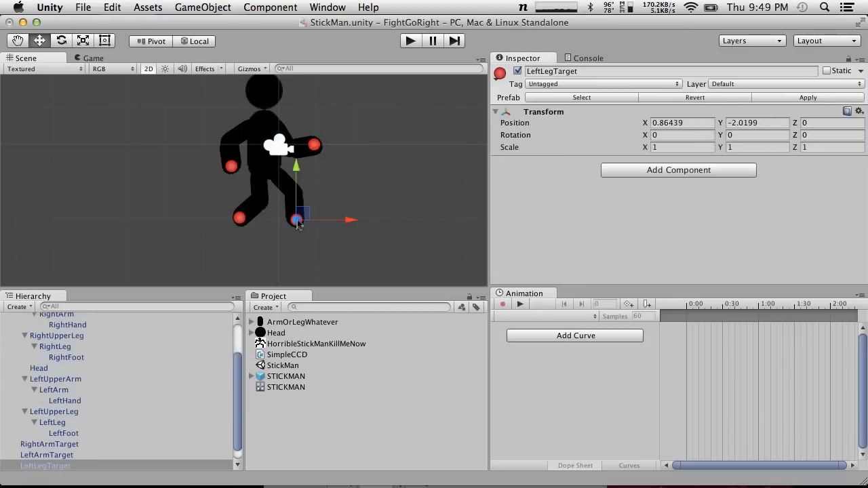
drag(299, 216, 301, 224)
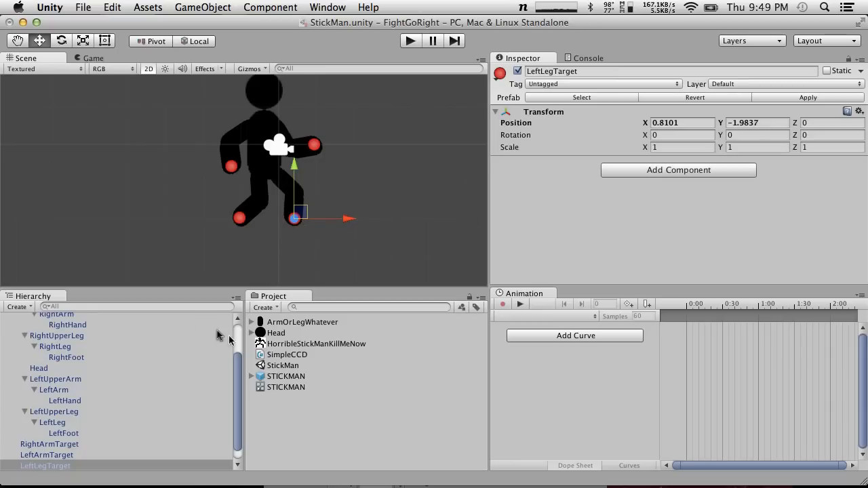
Create a new animation clip named Idle for the STICKMAN object
click(537, 308)
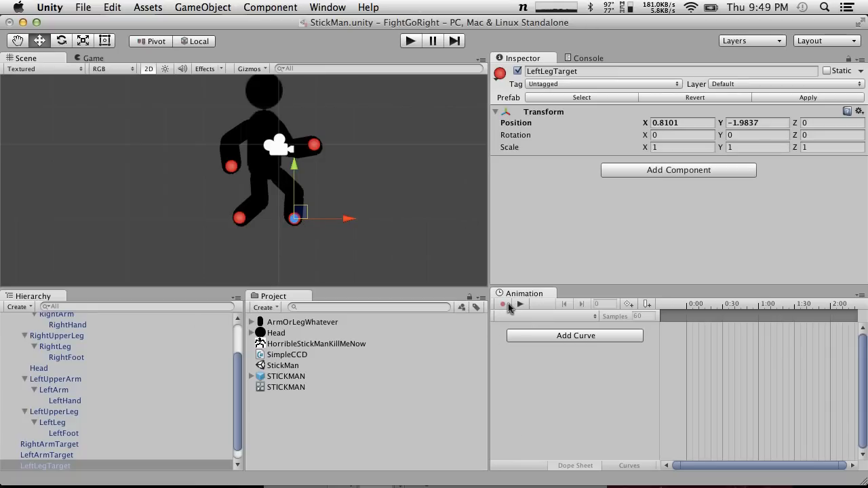
scroll(54, 339, up, 3)
click(51, 333)
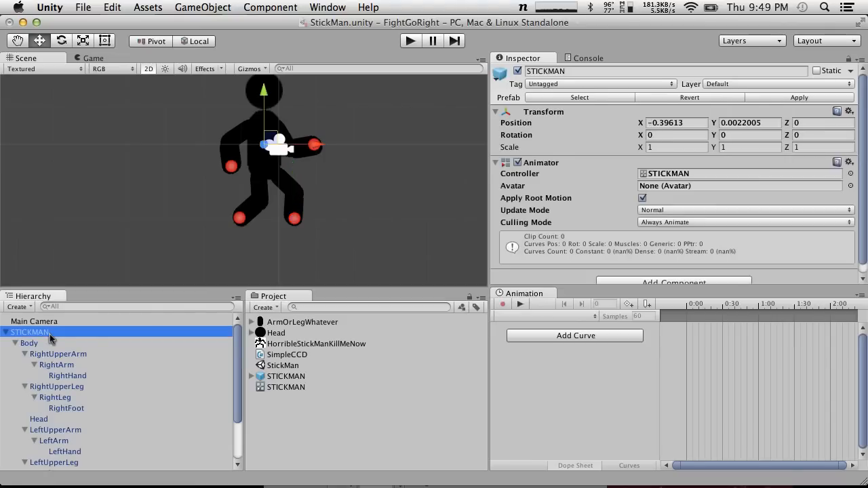
click(53, 343)
click(34, 333)
click(39, 343)
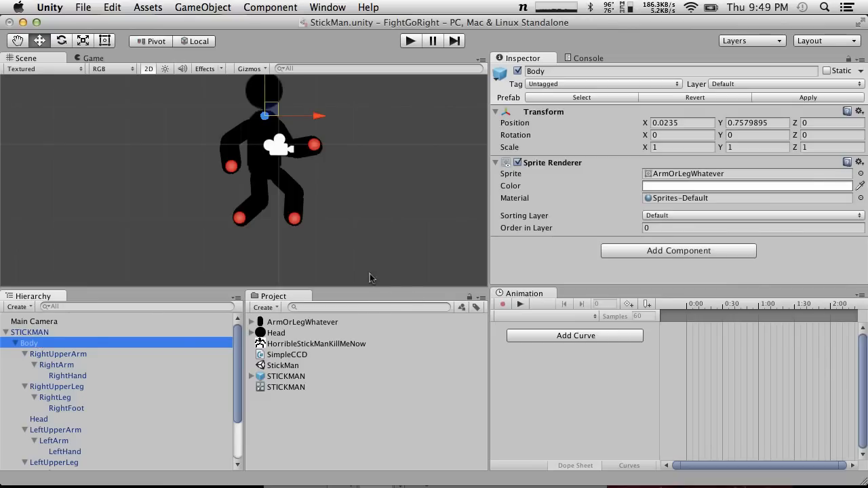
click(60, 332)
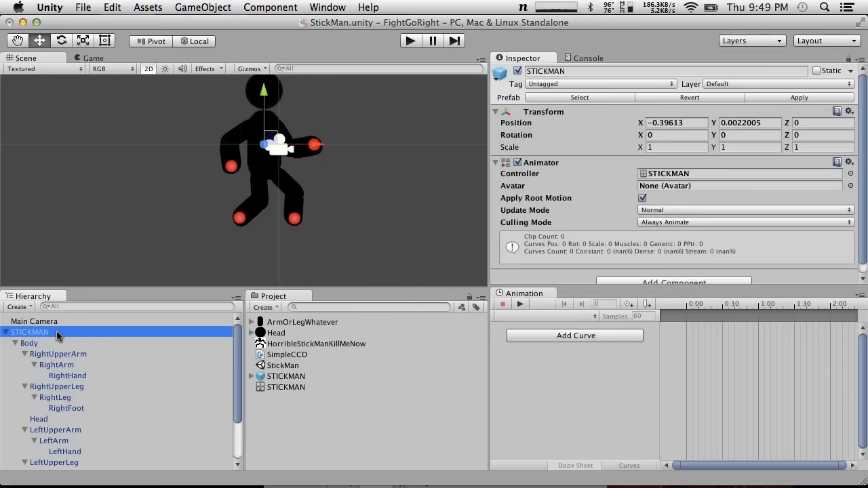
click(503, 304)
text(Idle)
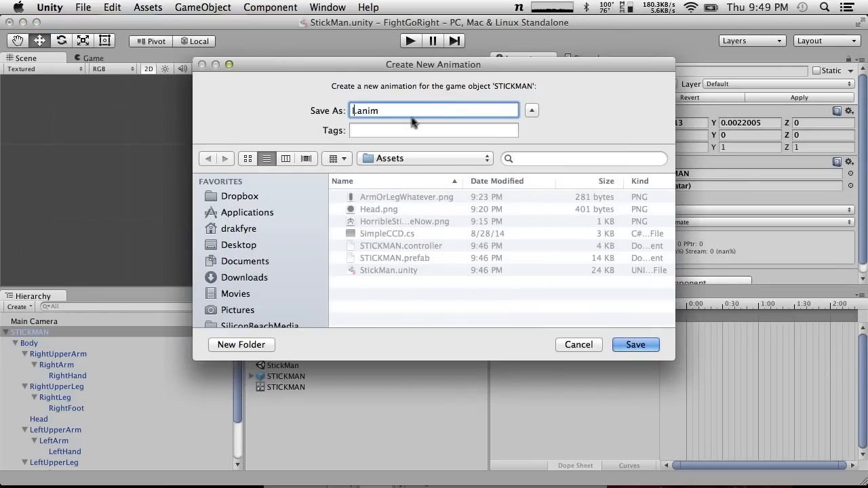
key(Return)
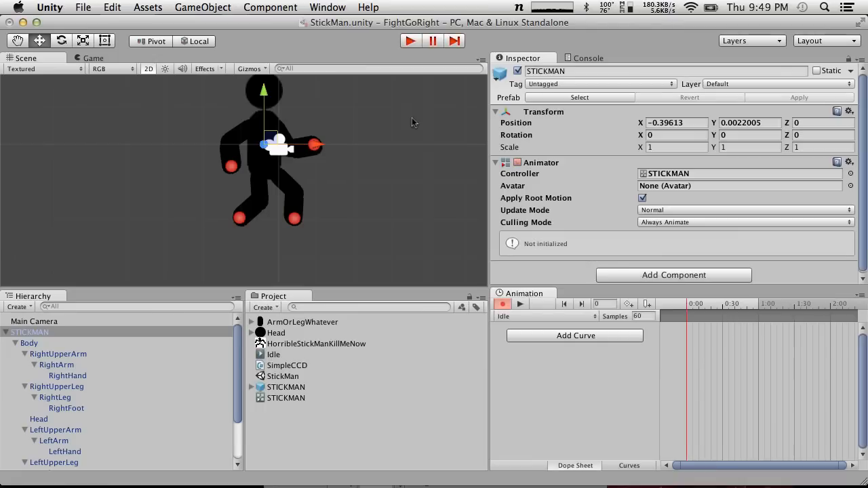
click(16, 343)
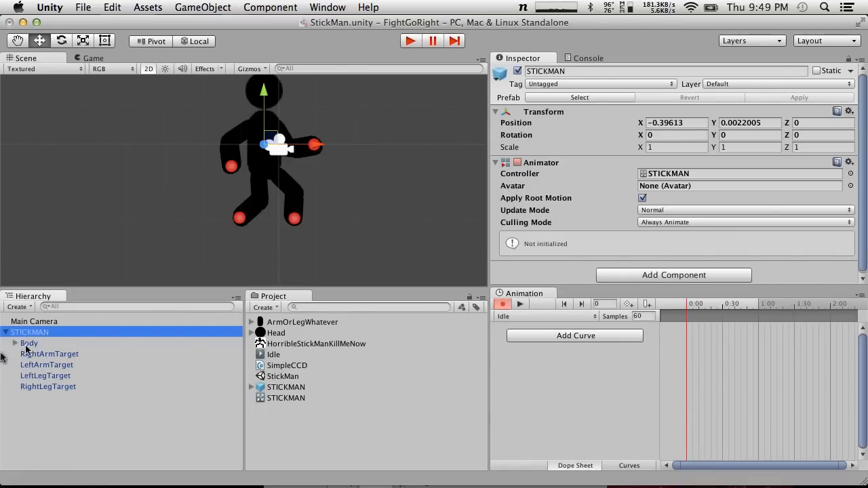
click(15, 343)
key(Return)
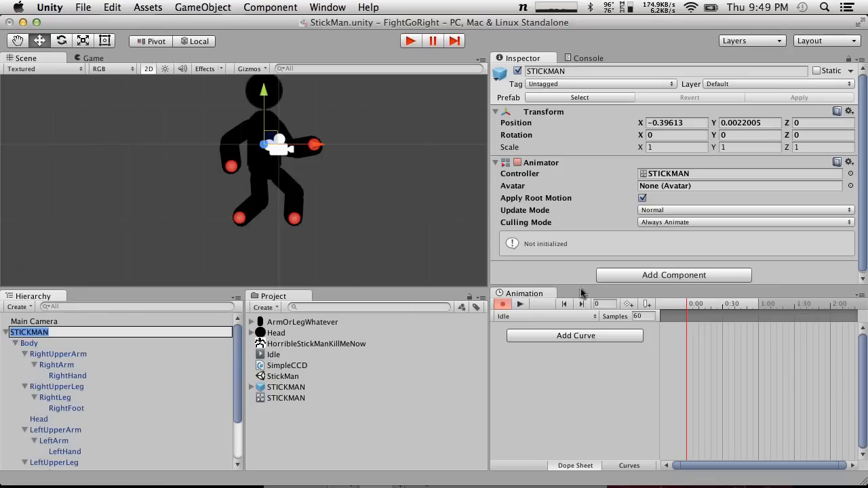
click(423, 391)
click(86, 334)
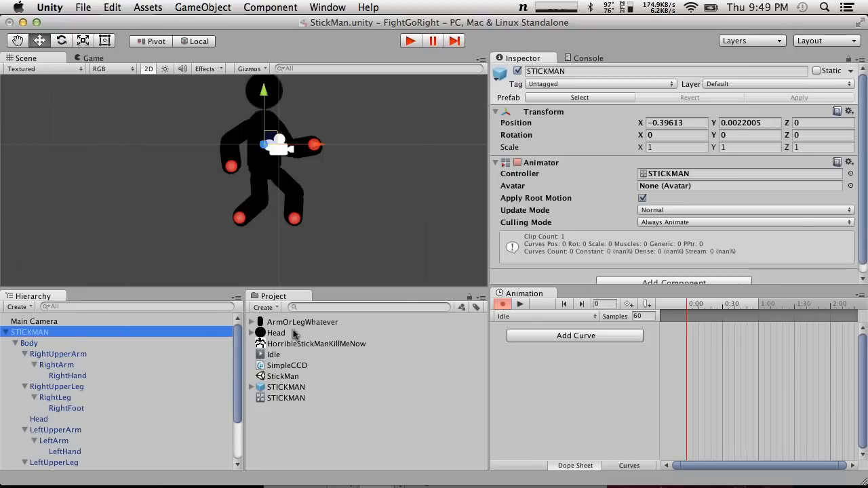
click(71, 344)
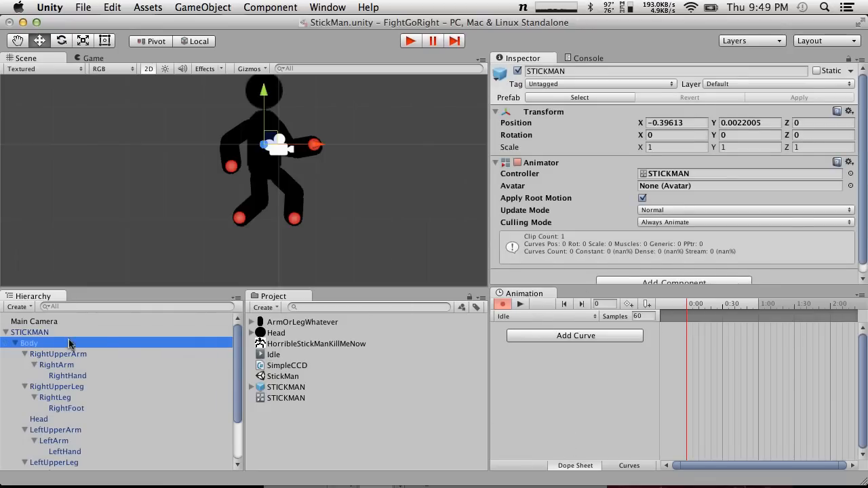
click(46, 332)
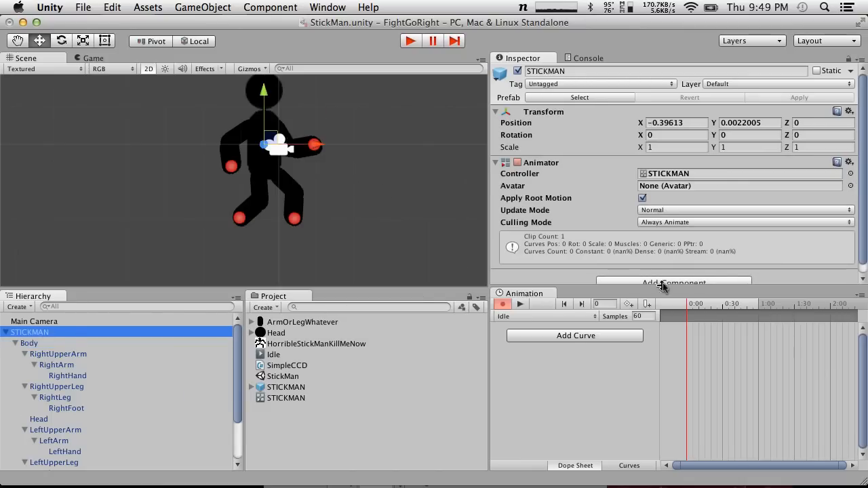
drag(270, 135, 270, 133)
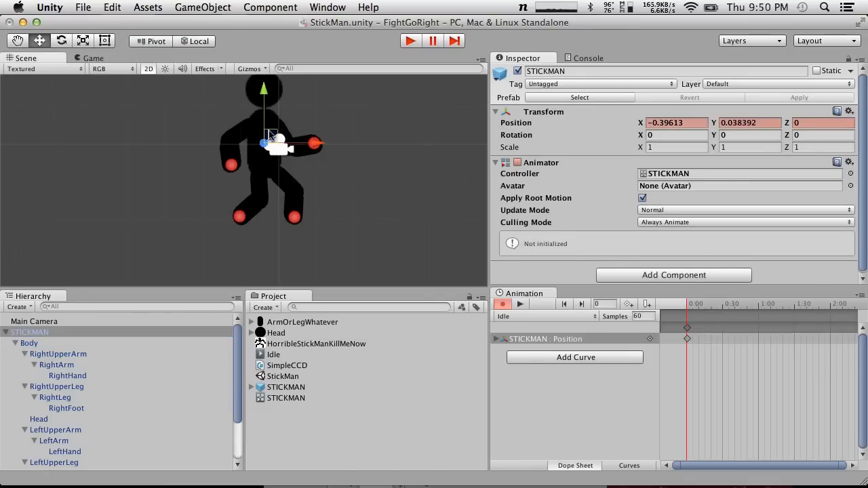
Record Body position keys in the Idle clip with Y about 0.70 at frame 0 and Y about 0.50 at frame 59
click(249, 175)
drag(270, 107, 271, 111)
drag(779, 303, 759, 303)
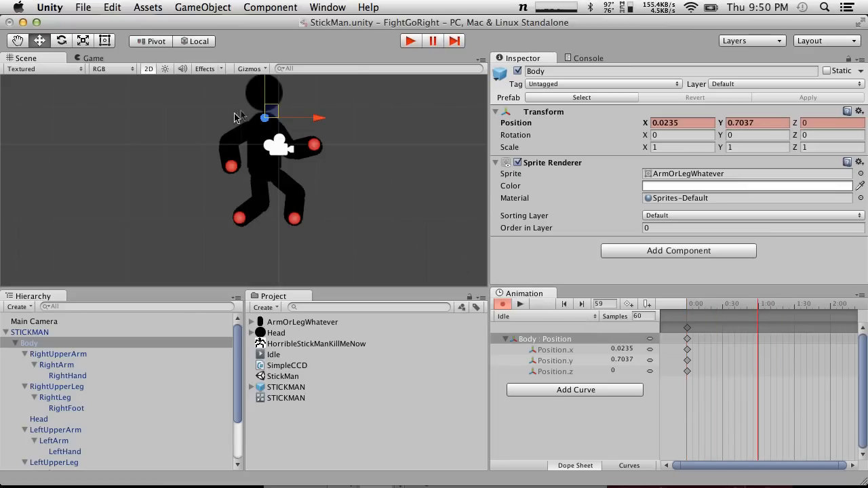
drag(271, 117, 270, 124)
Try to copy STICKMAN's Transform component at frame 0 and paste its values at frame 120
drag(766, 303, 797, 303)
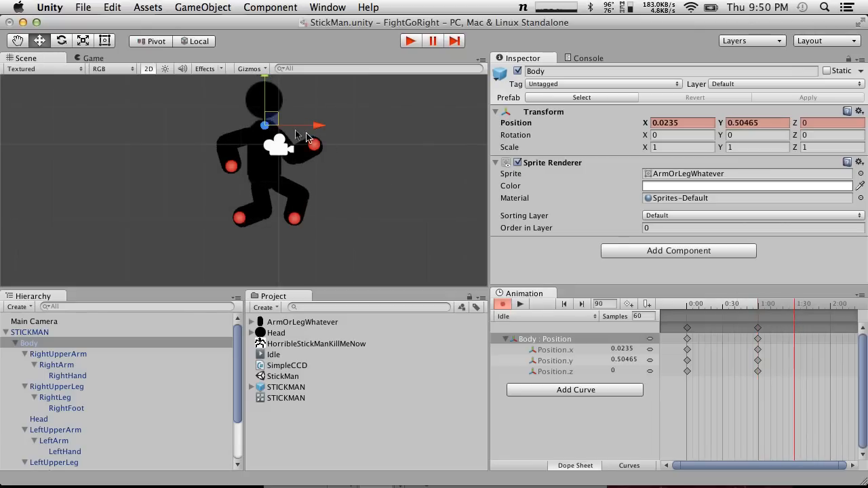
click(688, 330)
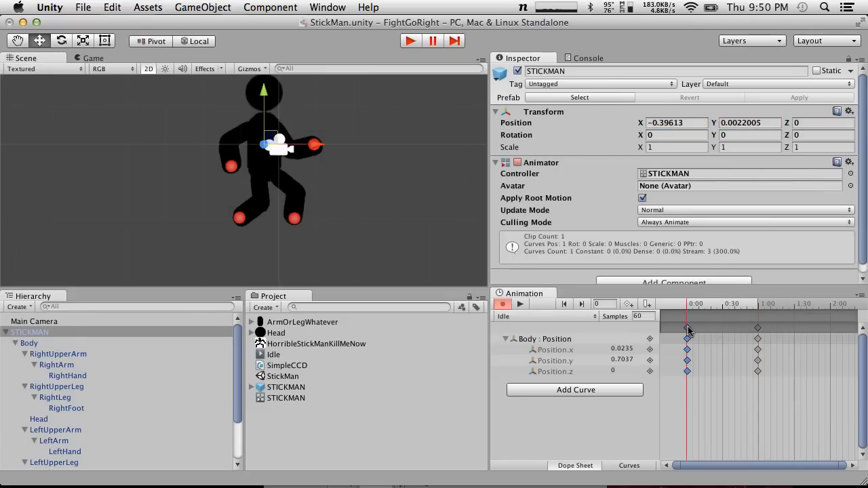
key(super)
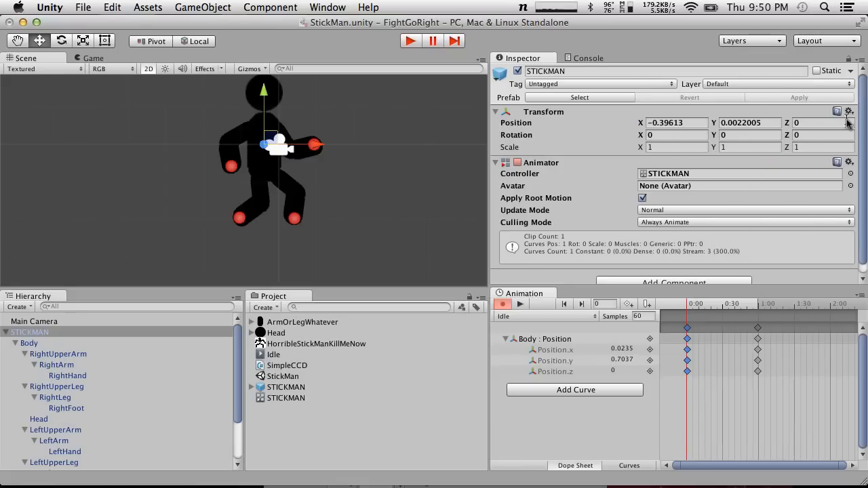
click(849, 111)
click(810, 178)
drag(814, 303, 831, 303)
click(849, 111)
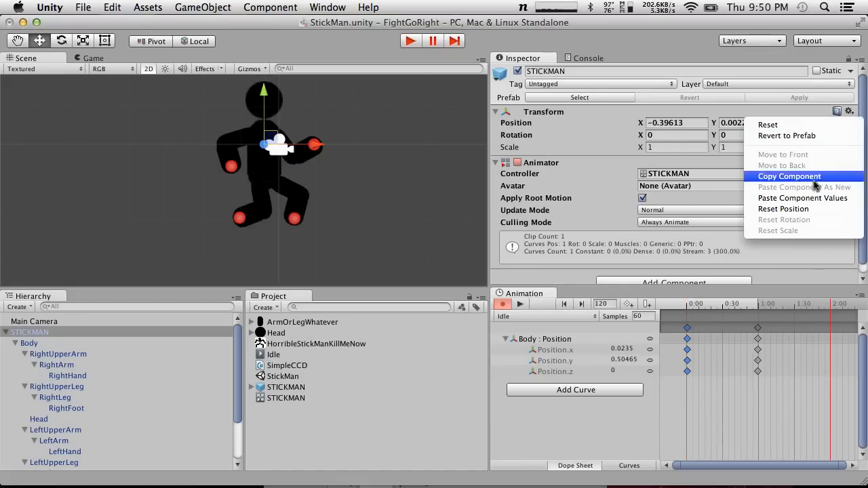
click(814, 202)
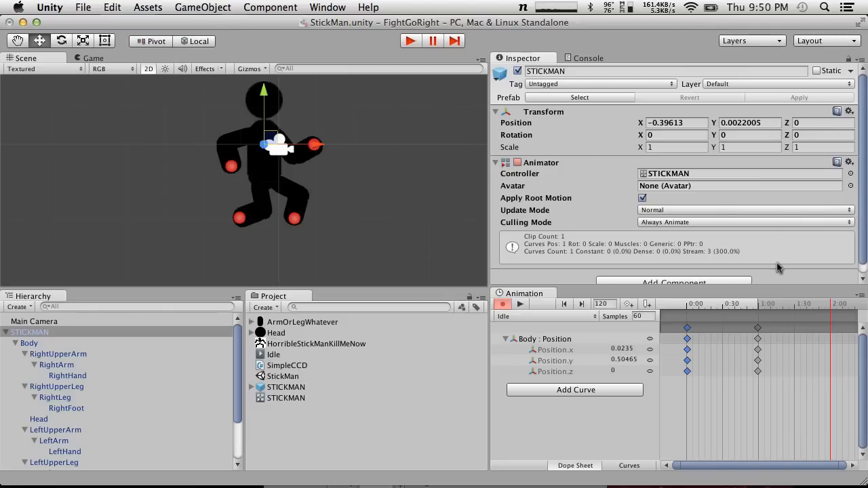
click(849, 111)
click(820, 202)
mouse_move(831, 303)
mouse_down()
mouse_move(721, 299)
mouse_move(817, 303)
mouse_up()
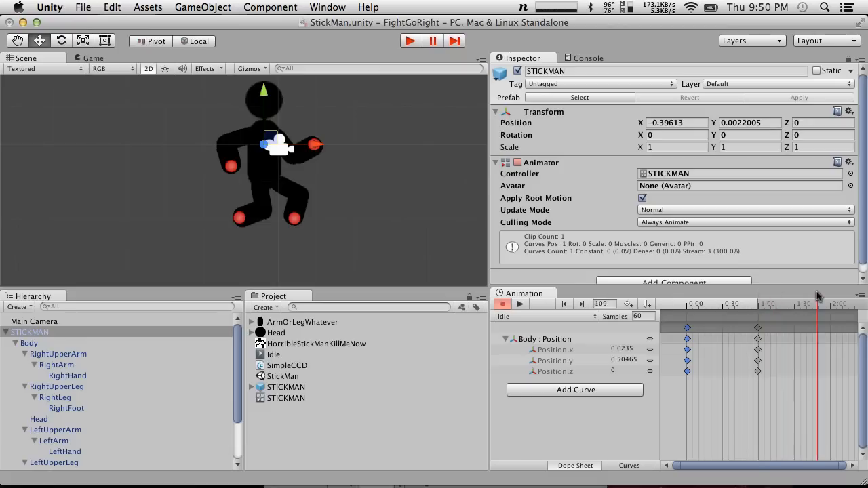
Copy the Body's position keys from frame 0 to frame 120, scrub through the motion, and end animation recording
click(689, 328)
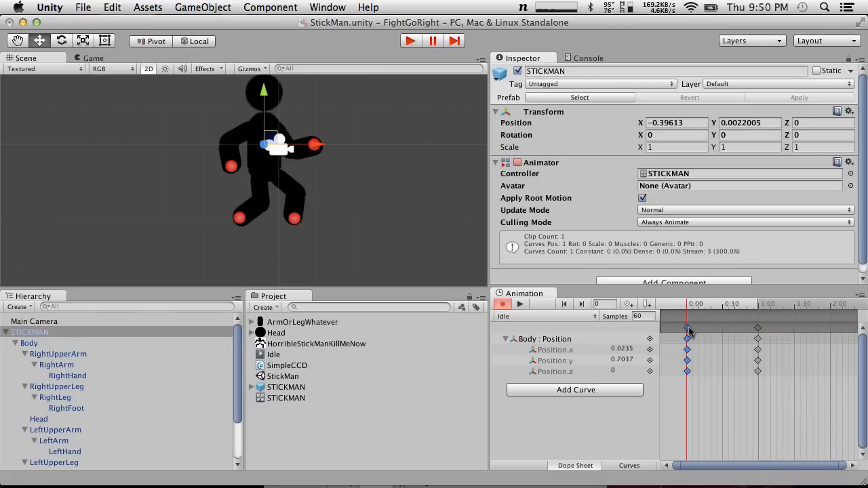
key(super+c)
click(801, 307)
key(super+v)
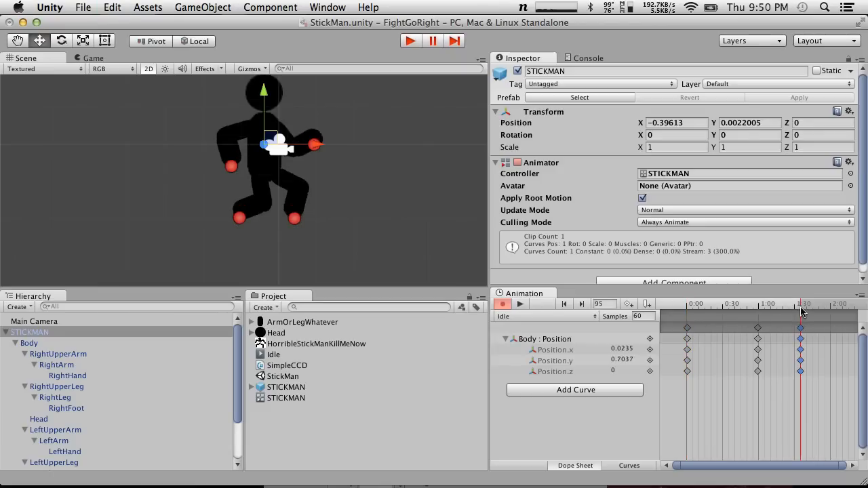
drag(801, 338, 830, 339)
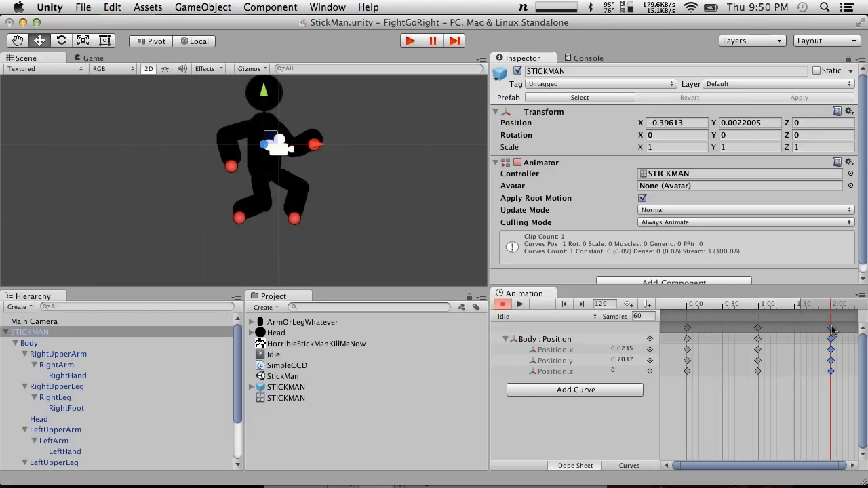
drag(788, 307, 603, 317)
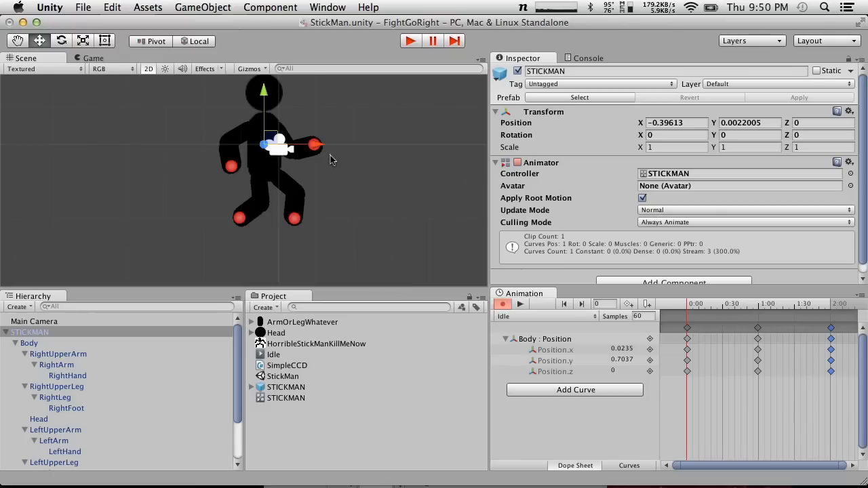
click(502, 304)
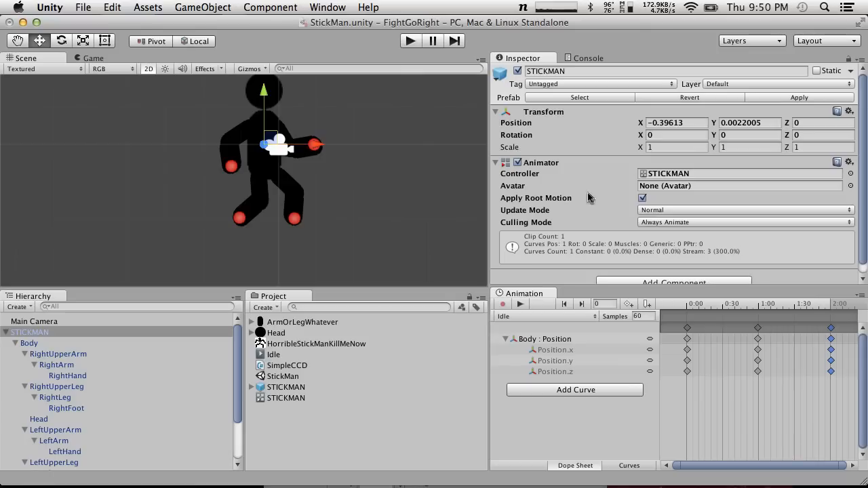
Open the STICKMAN animator controller and dock its state graph alongside the Animation window
scroll(651, 192, down, 1)
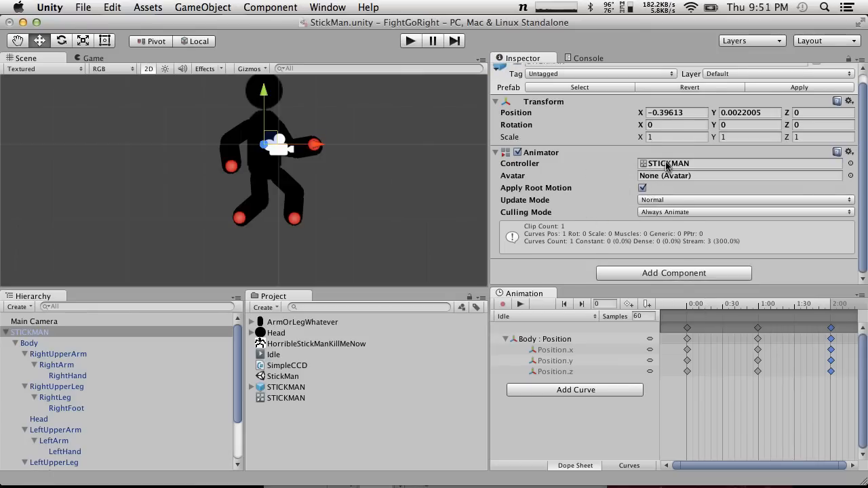
click(288, 401)
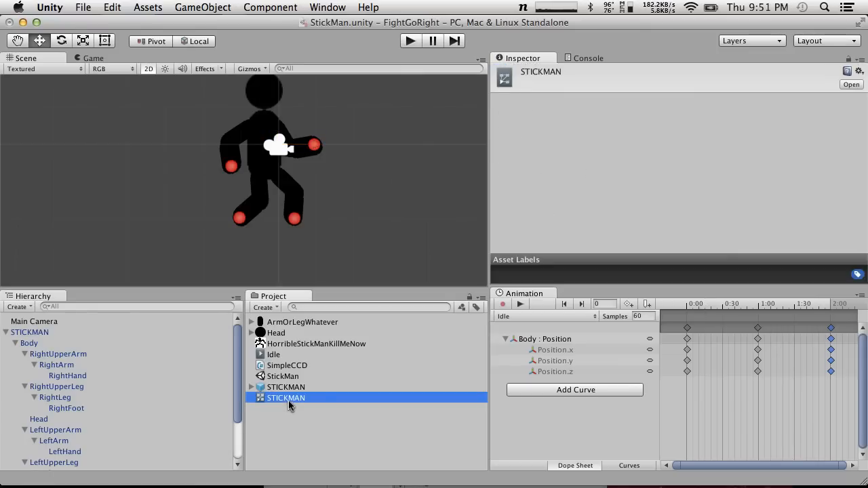
click(288, 355)
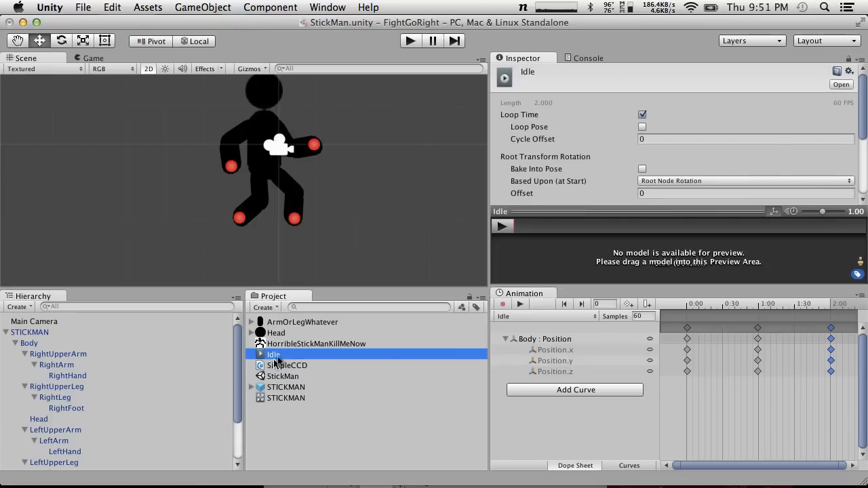
click(275, 399)
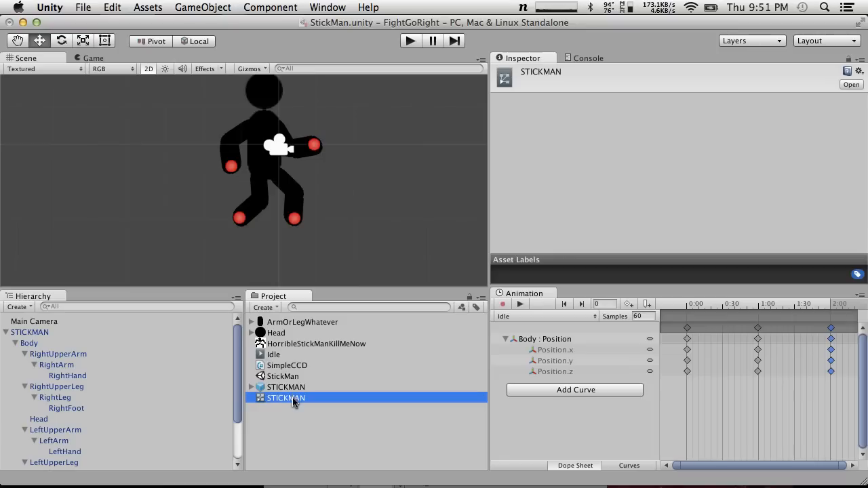
double_click(292, 397)
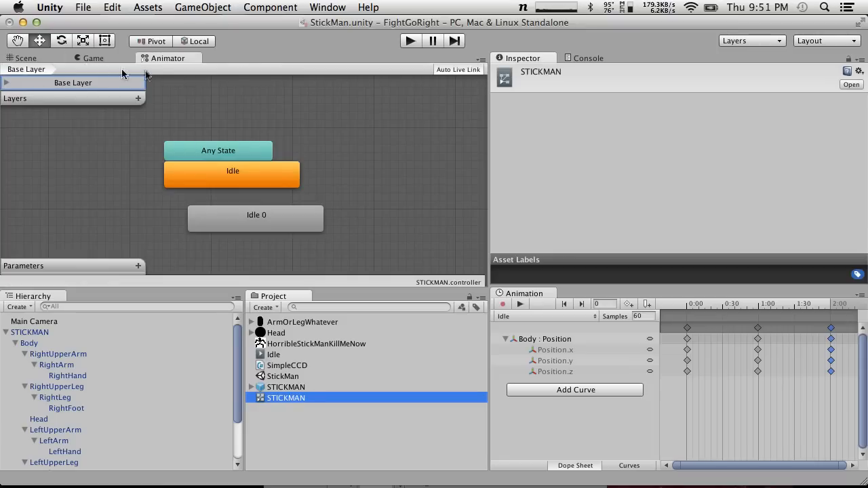
drag(163, 54, 603, 299)
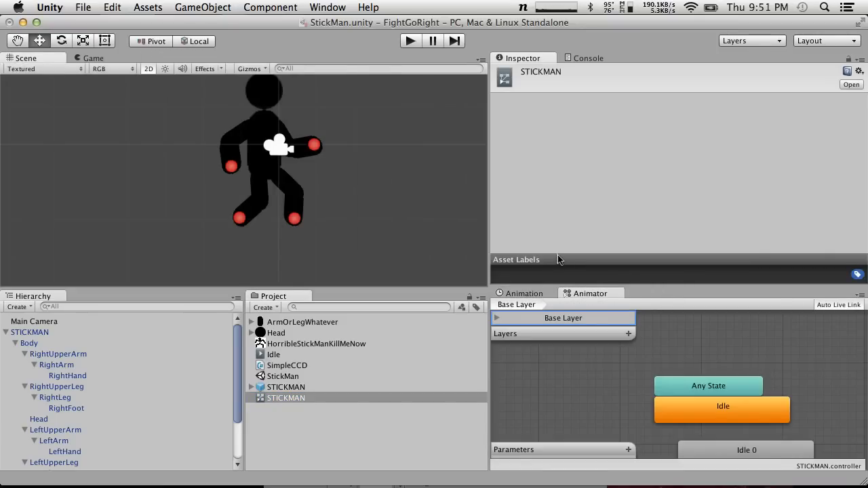
Compare the motion settings of the Idle and Idle 0 states in the STICKMAN controller's state graph
scroll(664, 359, down, 5)
scroll(664, 358, up, 4)
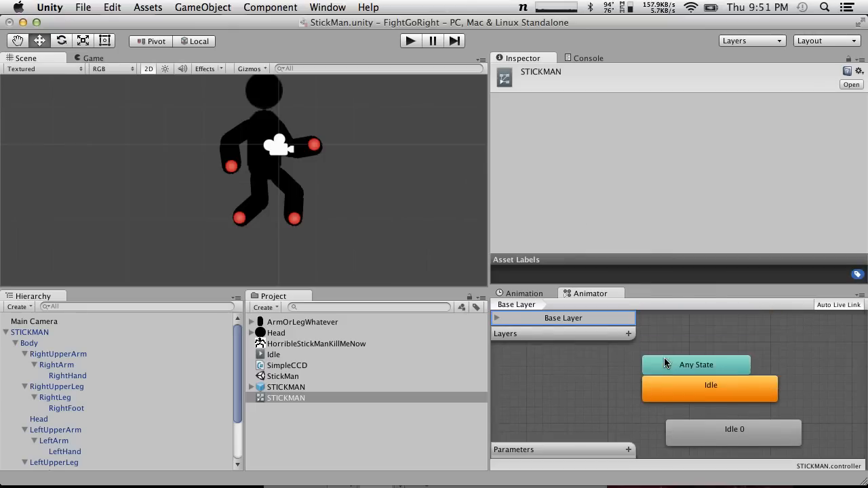
scroll(664, 358, down, 2)
click(734, 405)
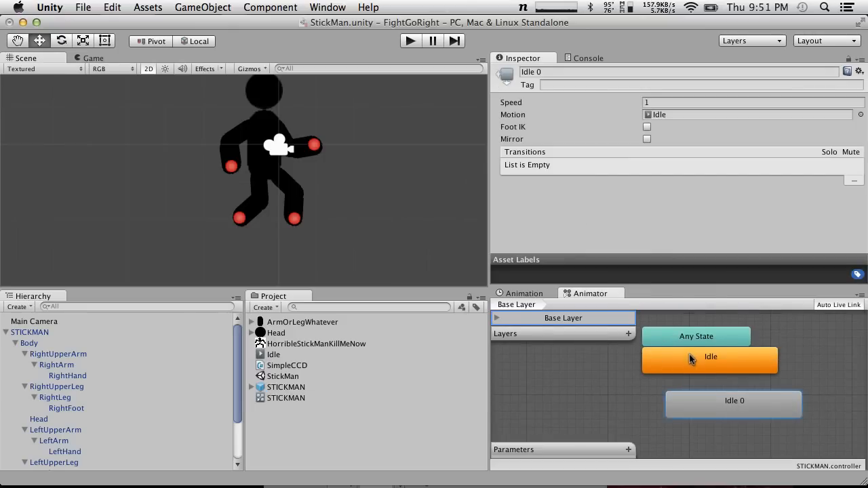
click(690, 359)
click(713, 398)
click(712, 361)
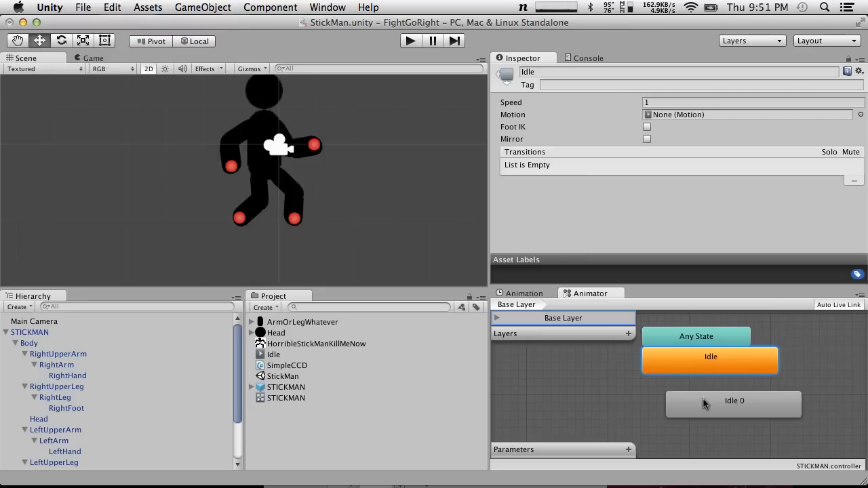
click(729, 414)
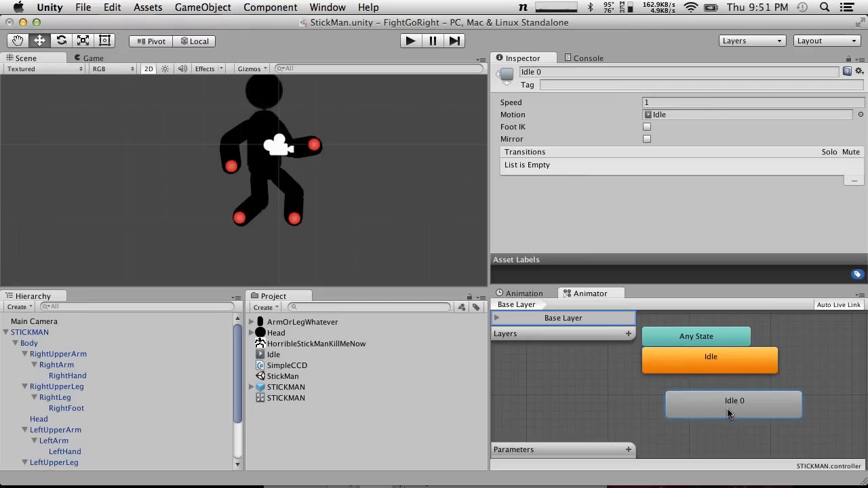
Assign the Idle clip as the motion of the default Idle state
click(704, 367)
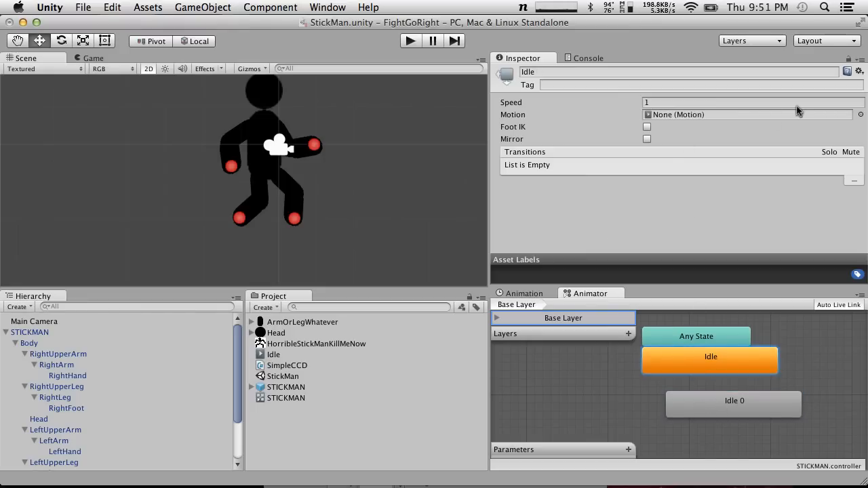
click(860, 116)
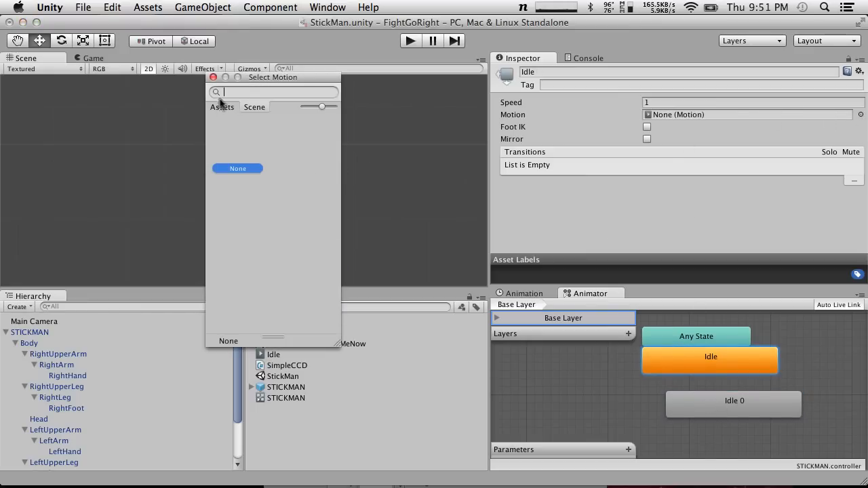
double_click(234, 126)
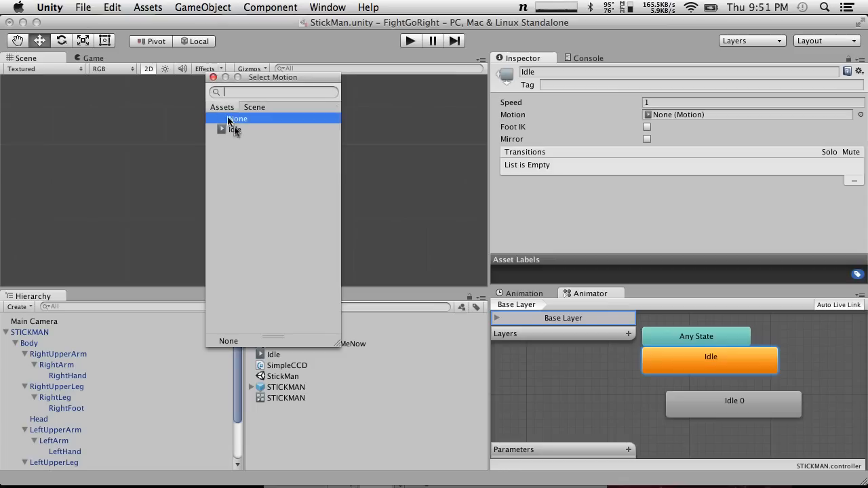
Delete the redundant Idle 0 state from the Base Layer and accept the deletion
click(742, 414)
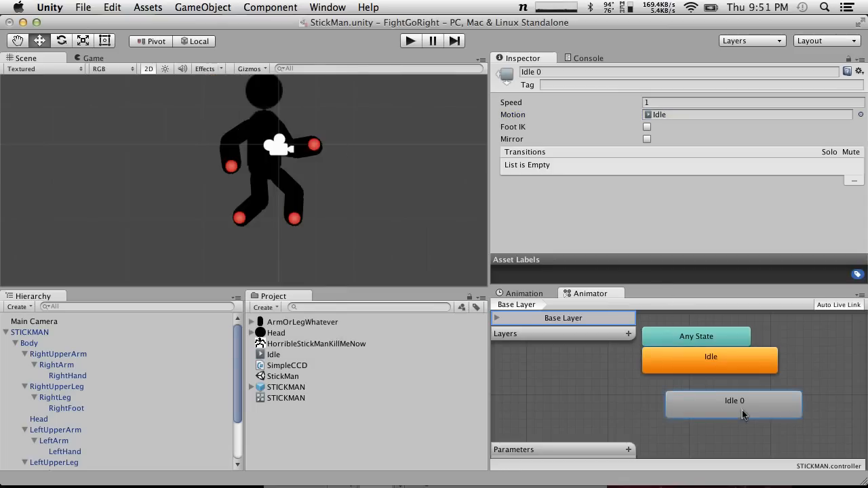
right_click(742, 409)
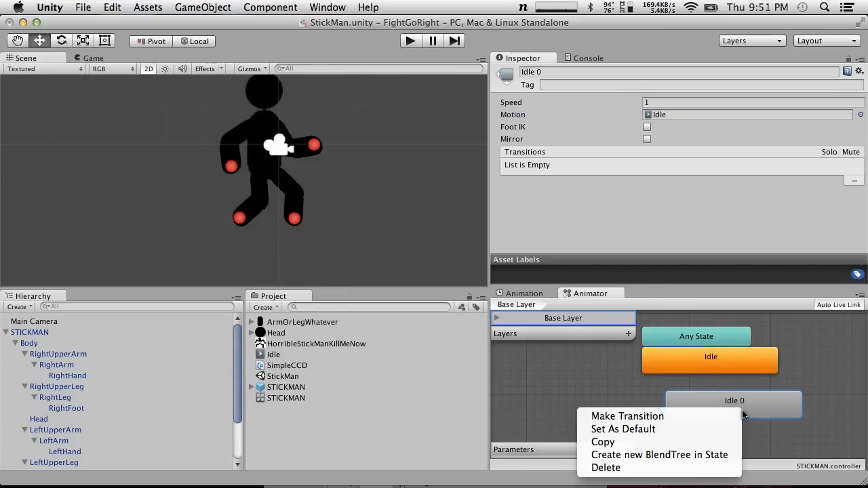
click(692, 468)
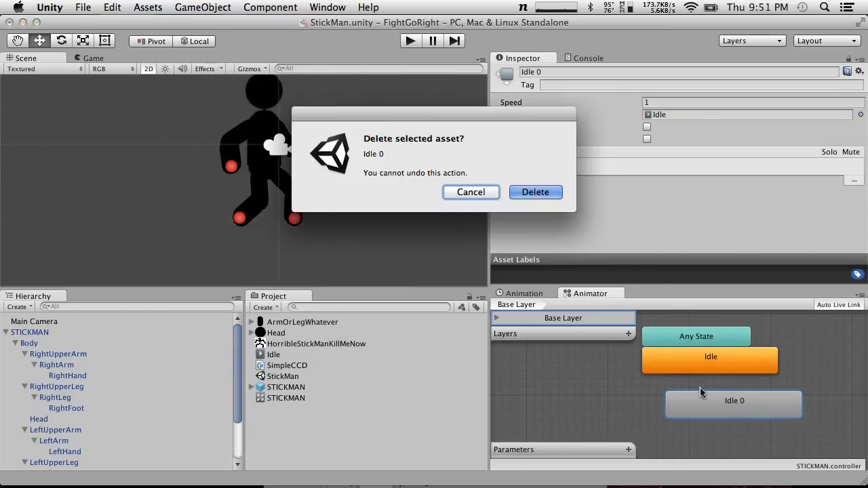
click(535, 192)
Move the Idle state away from Any State, to a free spot below and to the left of it
drag(700, 348, 689, 388)
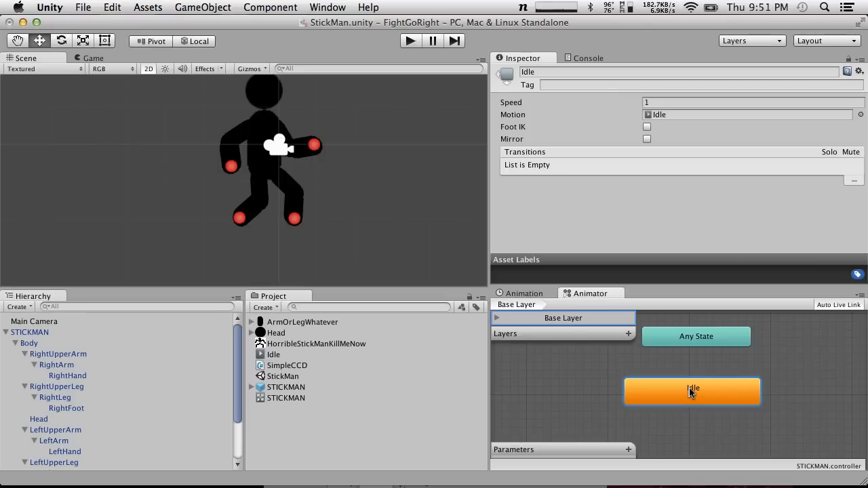
drag(689, 391, 622, 389)
drag(677, 403, 637, 403)
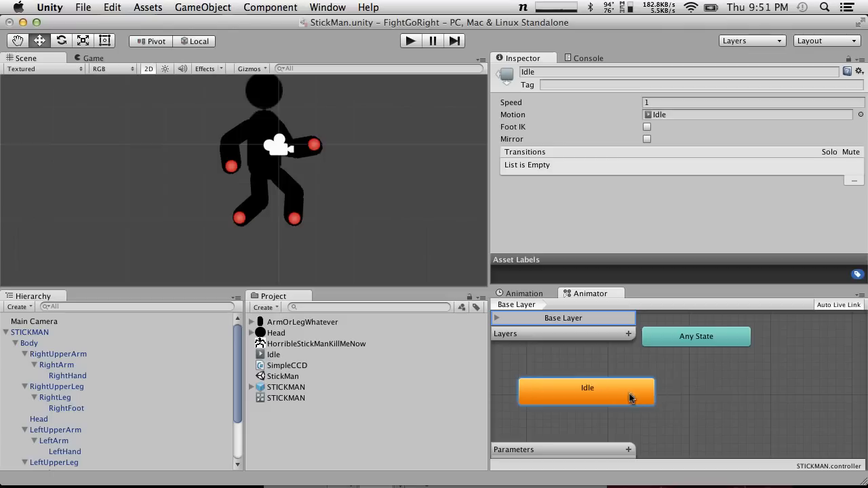
right_click(727, 385)
click(722, 365)
Create a new animation clip for STICKMAN and save it in Assets as Punch.anim
click(68, 333)
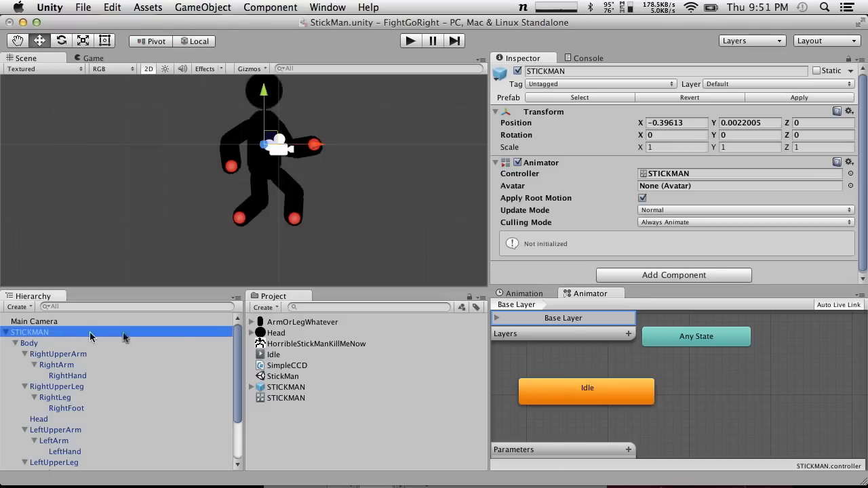
click(508, 297)
click(563, 316)
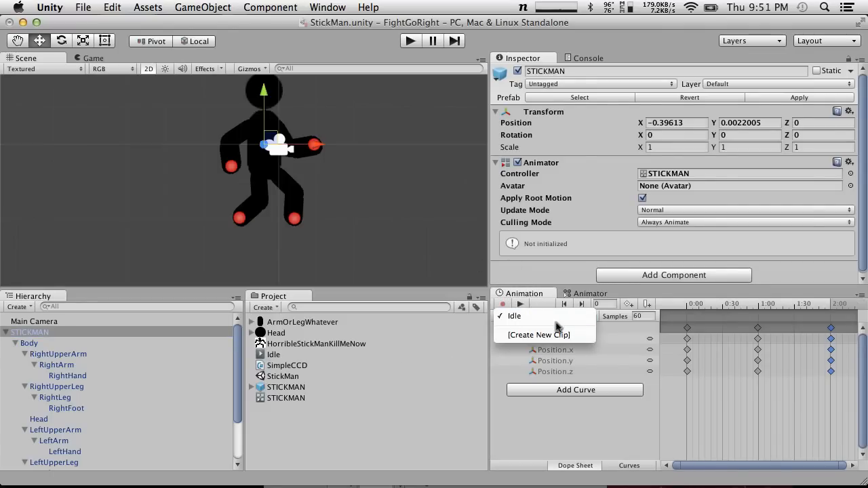
click(562, 335)
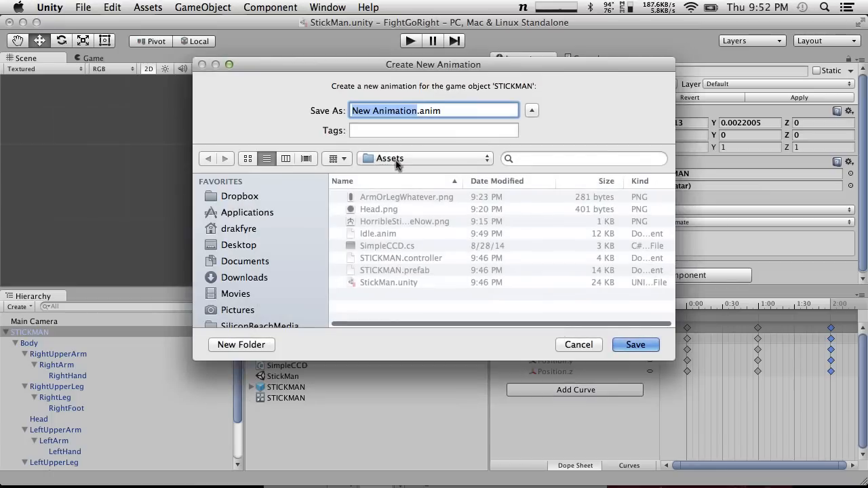
text(Run)
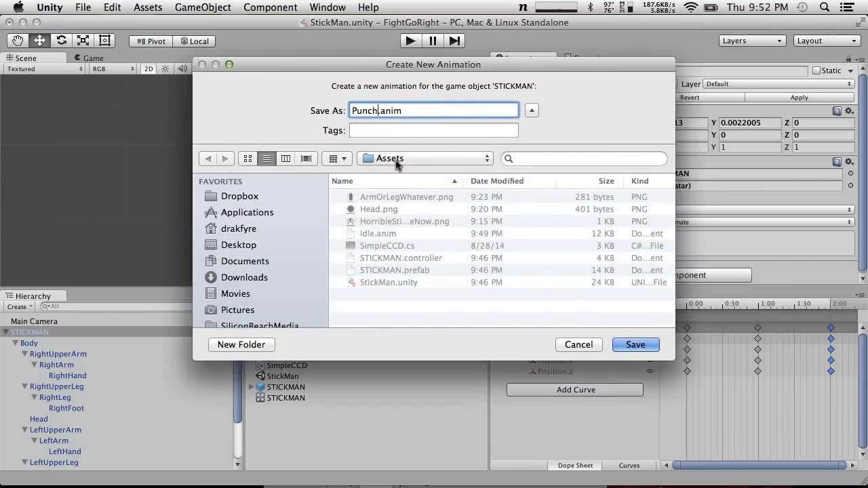
key(Return)
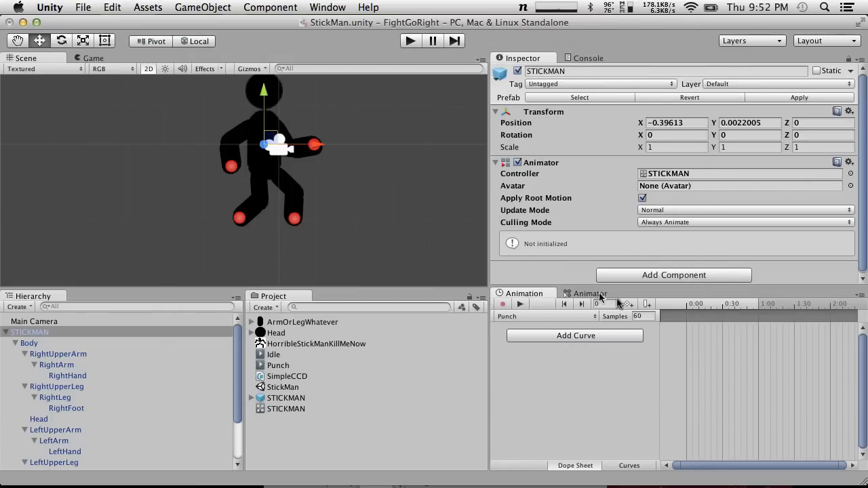
click(59, 334)
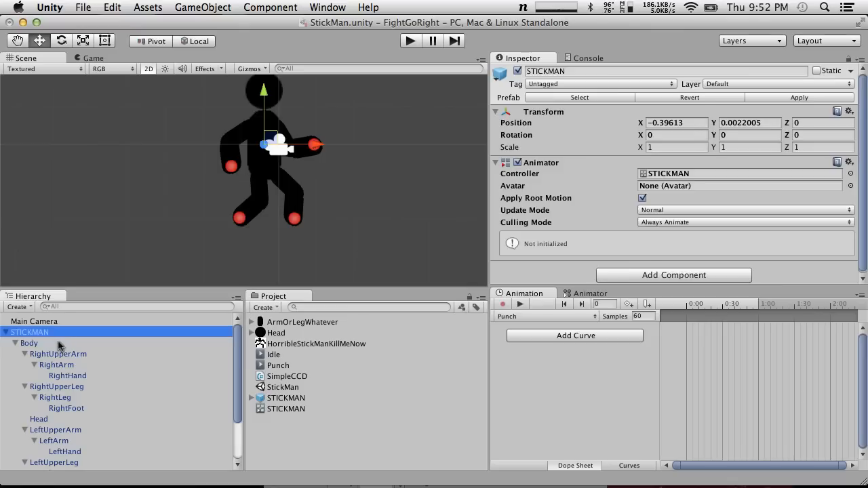
click(59, 344)
click(47, 333)
click(52, 343)
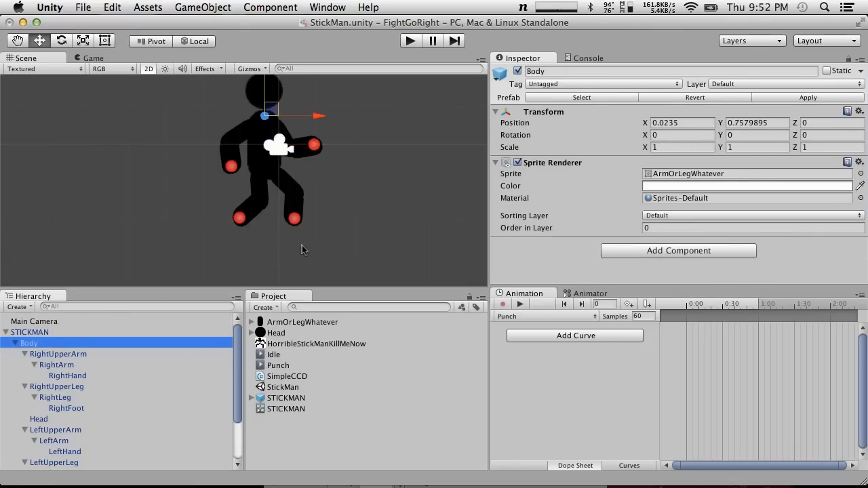
Start recording the Punch clip and key LeftArmTarget at its original position at frame 0, undoing any trial move first
click(315, 145)
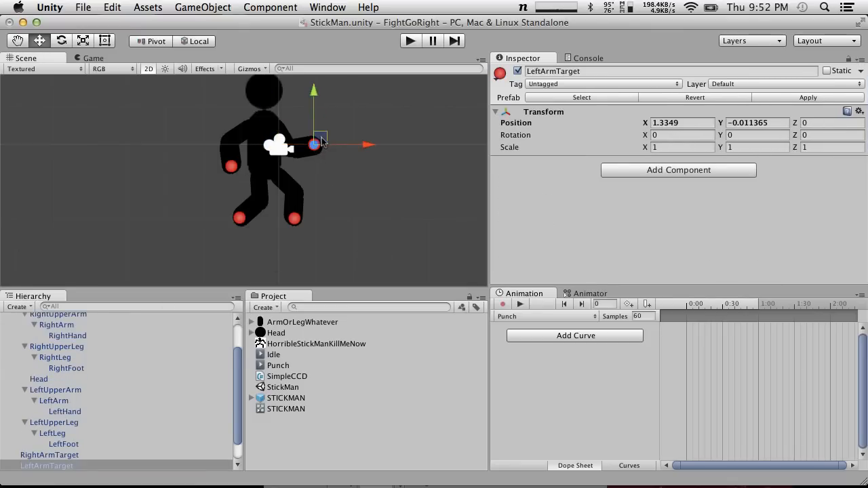
drag(322, 143, 306, 148)
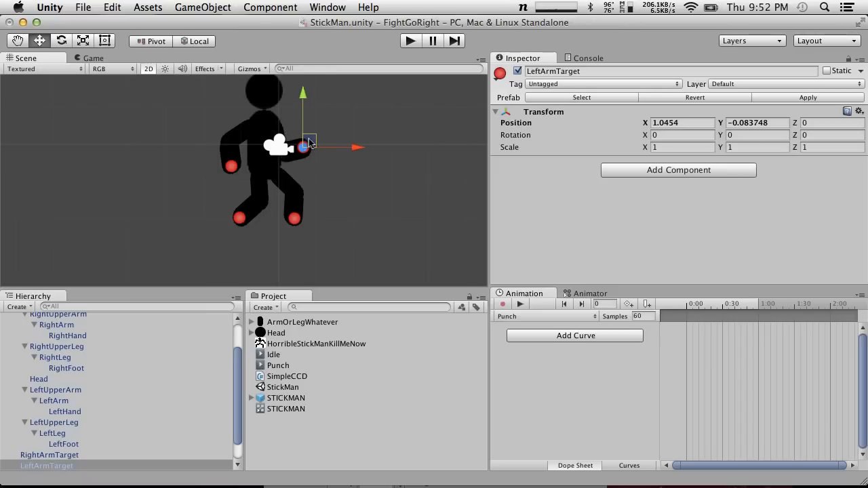
key(super+z)
click(504, 305)
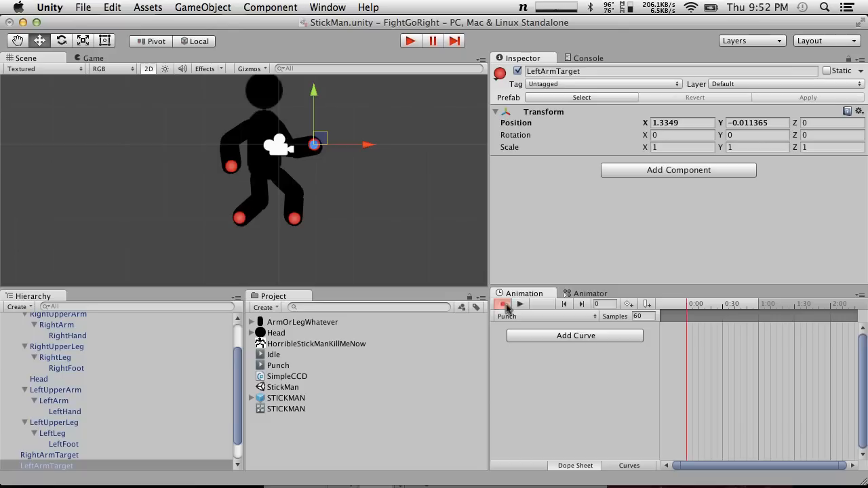
click(320, 140)
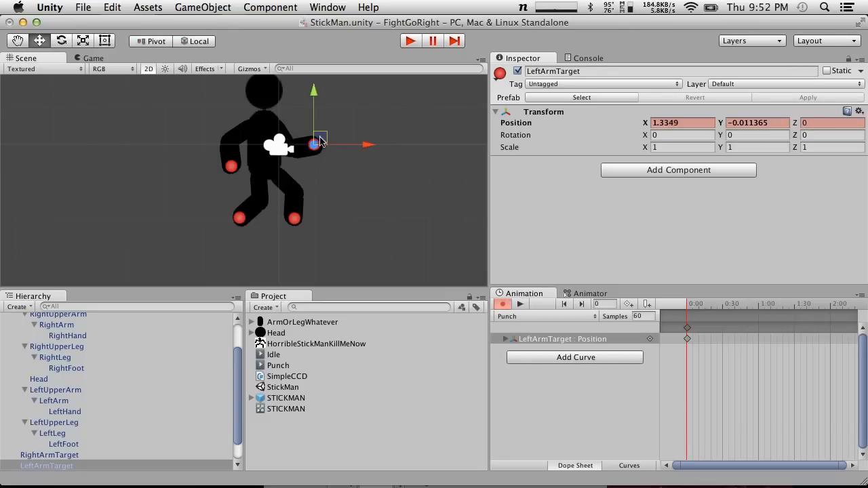
Key LeftArmTarget pulled toward the body at frame 12 and extended to about X 3.18, Y 0.60 at frame 40, then scrub back to frame 0
click(701, 304)
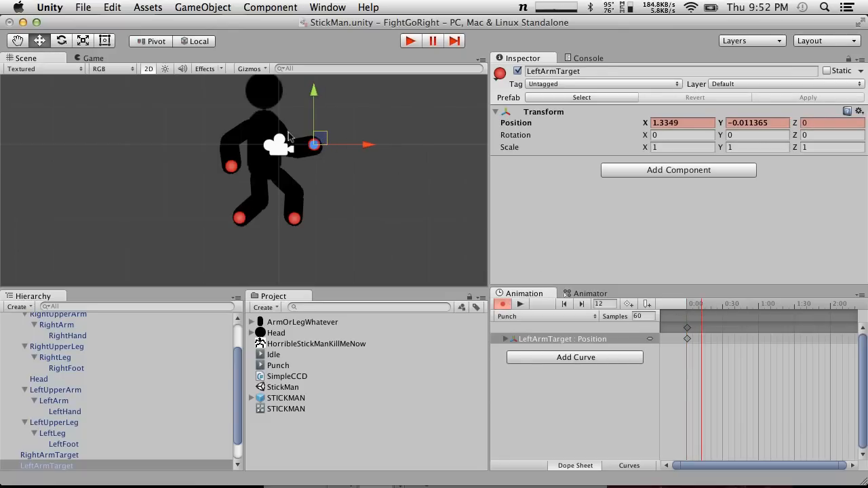
mouse_move(319, 139)
mouse_down()
mouse_move(297, 144)
mouse_move(314, 150)
mouse_up()
drag(703, 304, 737, 308)
drag(297, 143, 392, 103)
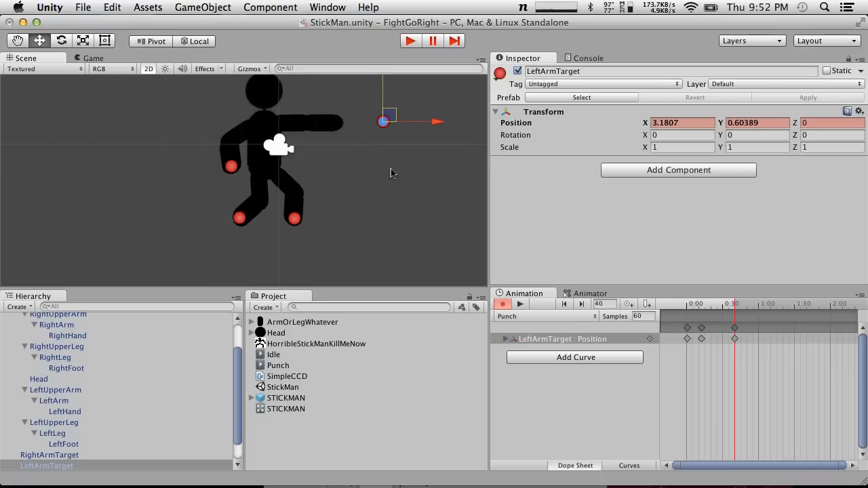
drag(732, 312, 684, 307)
drag(724, 303, 674, 308)
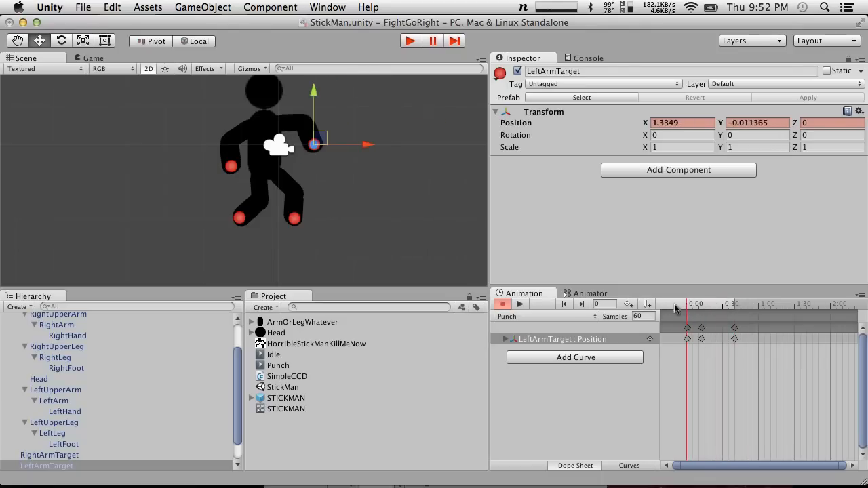
Set the Angle Limits size to 1 in LeftUpperArm's Simple CCD script
click(293, 122)
click(318, 136)
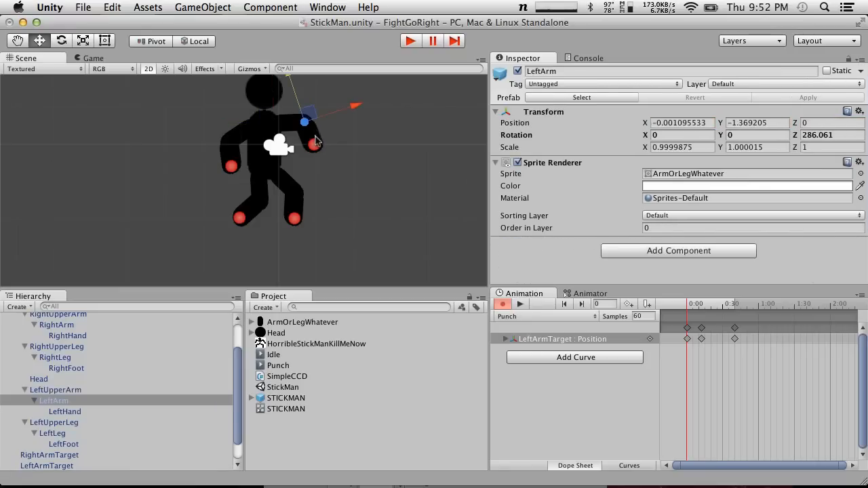
scroll(111, 327, up, 3)
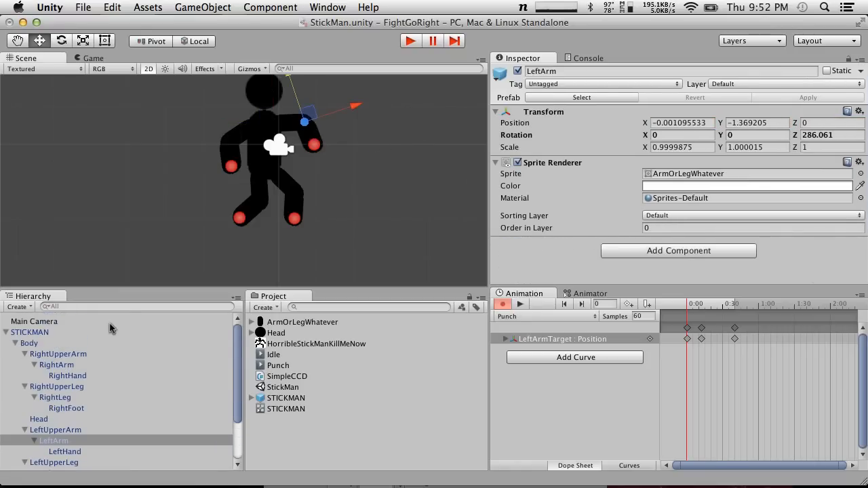
click(57, 430)
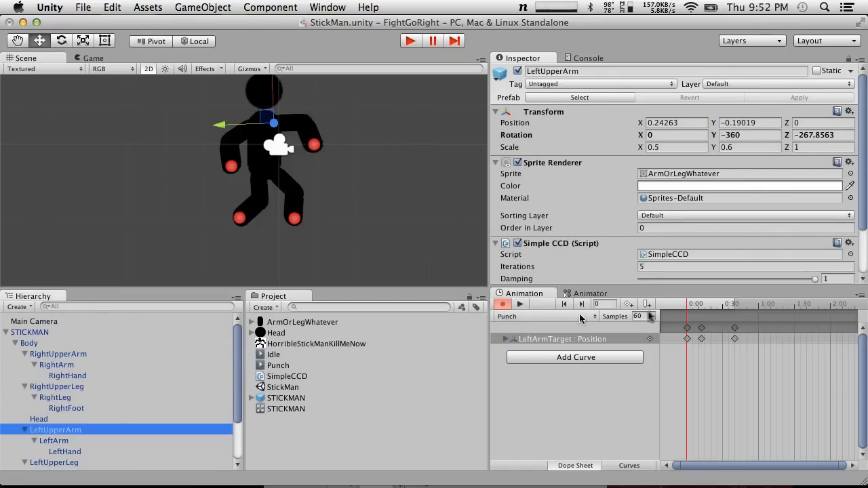
scroll(735, 187, down, 3)
click(496, 251)
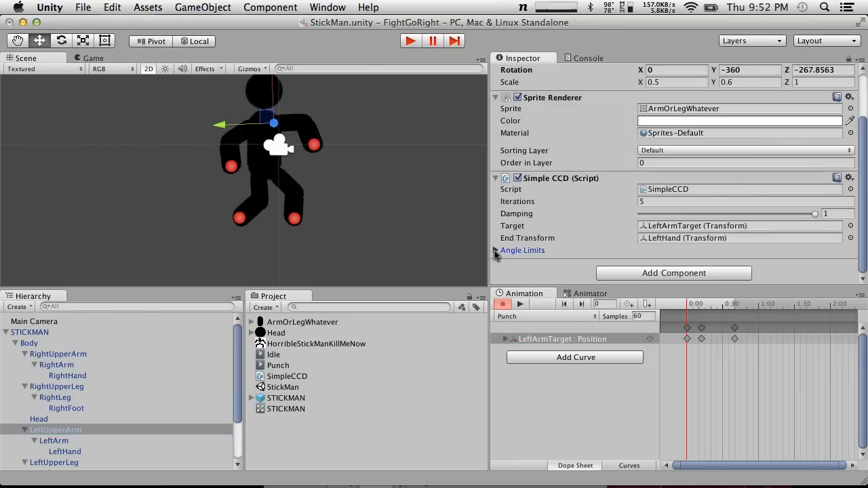
click(495, 251)
click(676, 249)
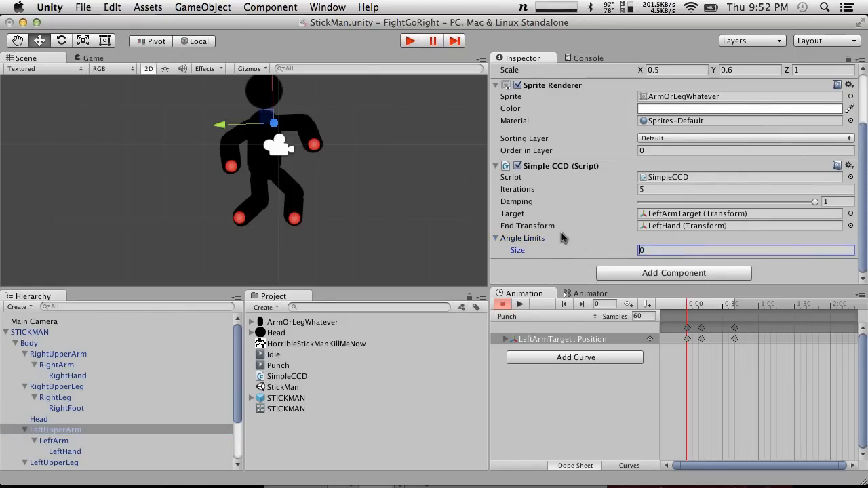
text(1)
key(Return)
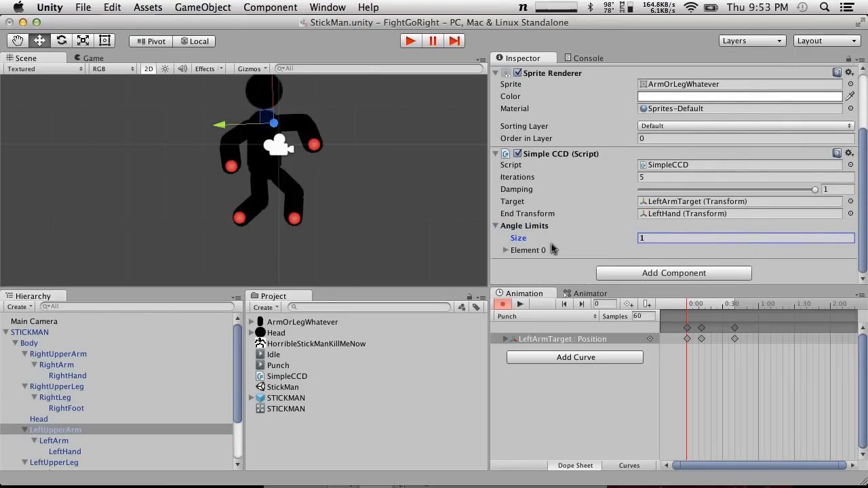
Assign RightArm as the transform of LeftUpperArm's angle limit Element 0 and set its Max to 45
click(506, 250)
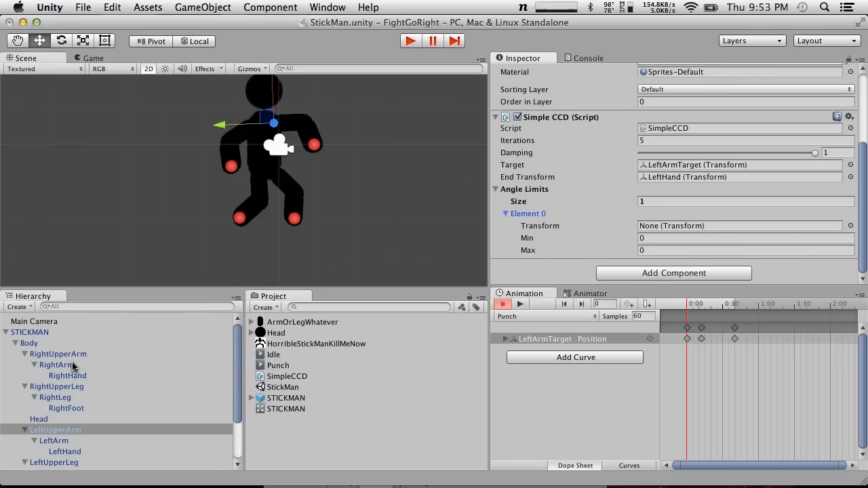
drag(73, 367, 678, 230)
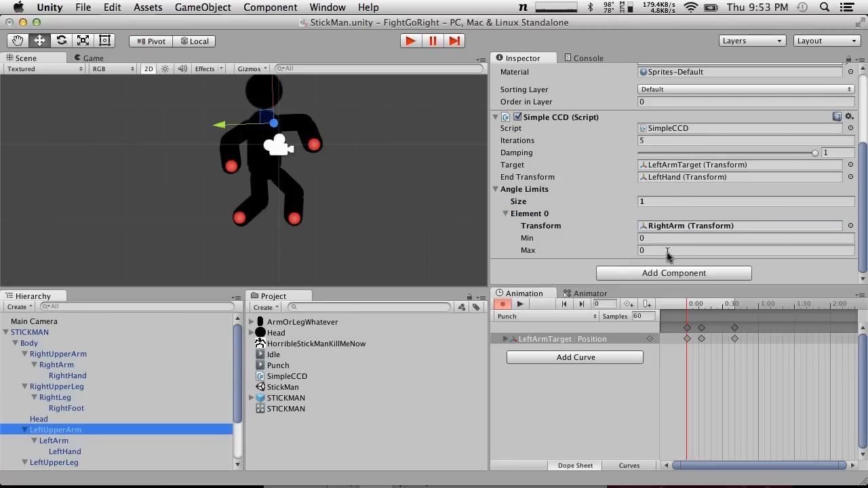
click(667, 251)
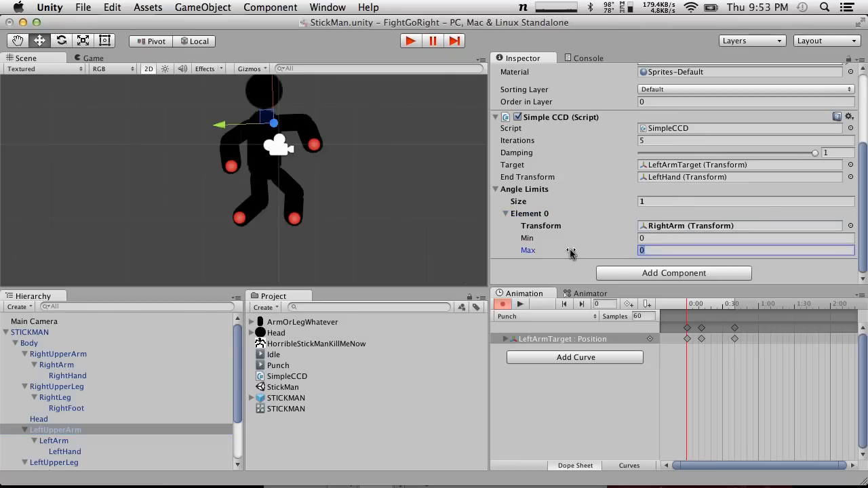
Replace the transform of LeftUpperArm's angle limit Element 0 with LeftArm
click(314, 147)
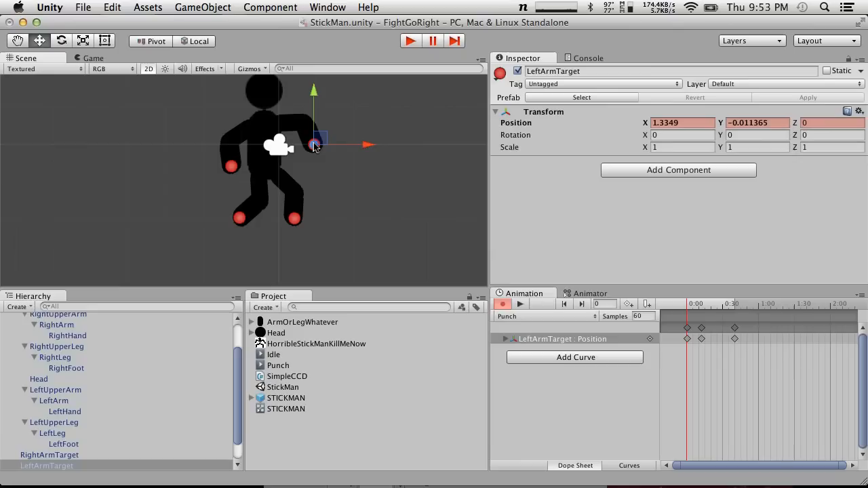
scroll(95, 393, up, 2)
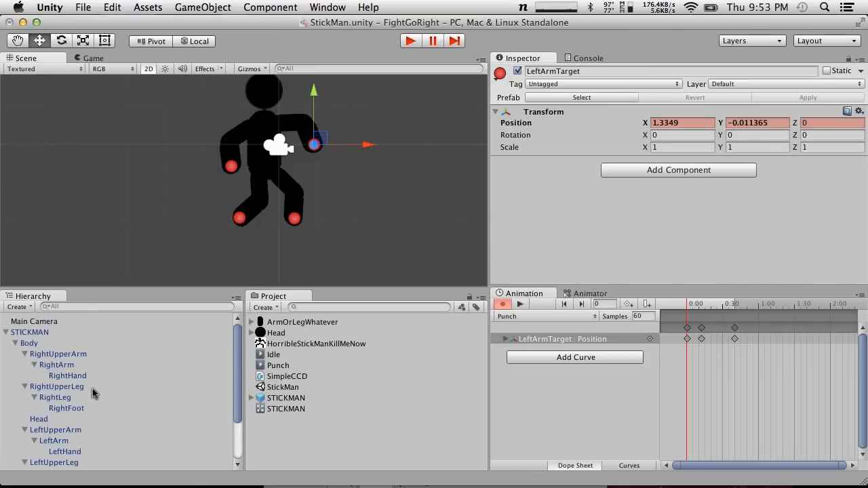
click(52, 353)
scroll(669, 211, down, 3)
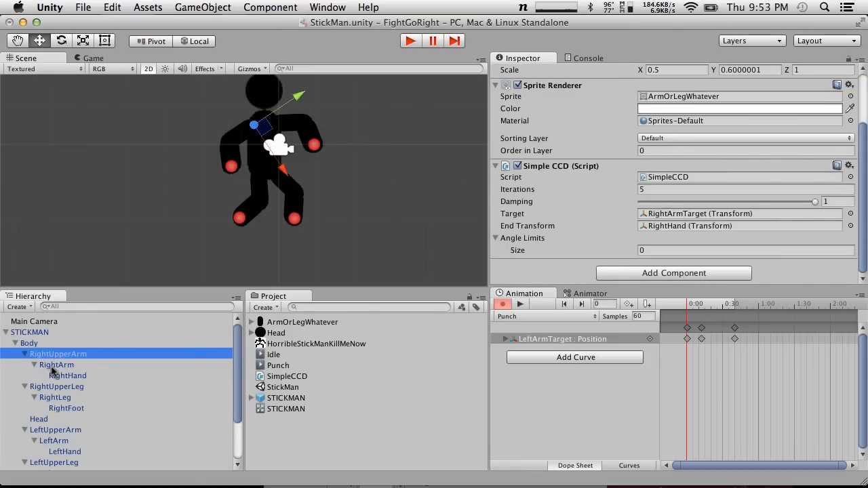
click(69, 386)
click(59, 430)
scroll(59, 433, down, 3)
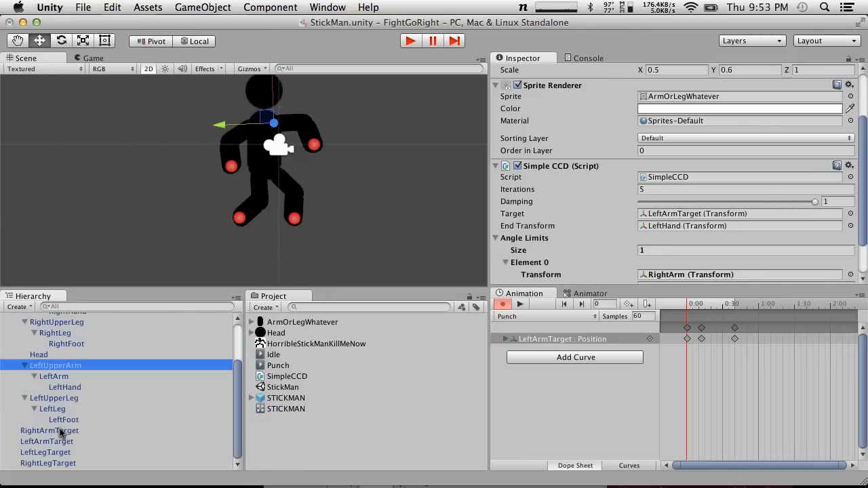
scroll(649, 166, down, 2)
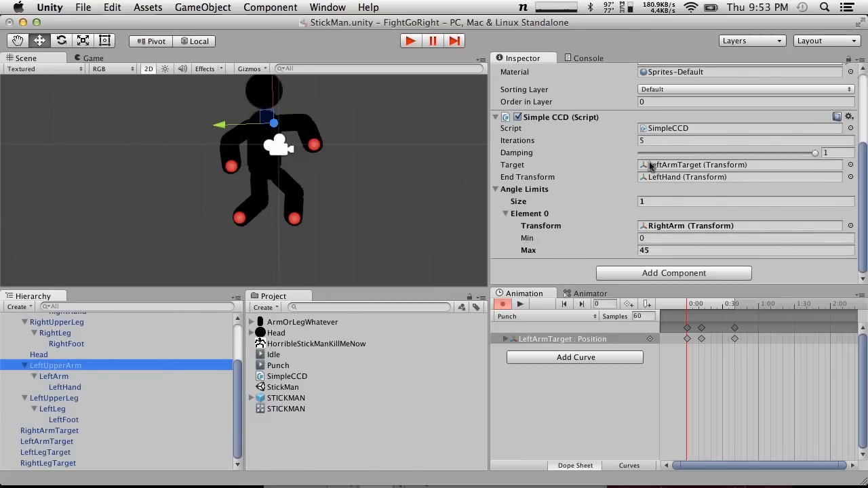
drag(57, 377, 695, 227)
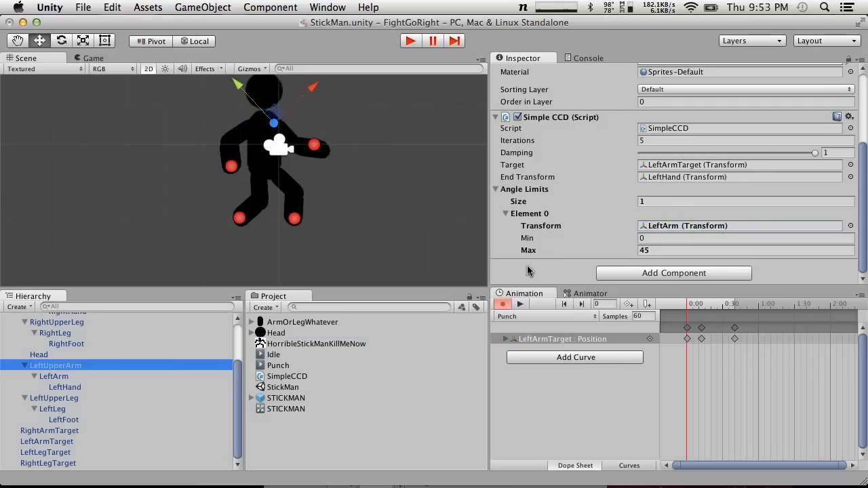
Test the joint limit by moving LeftArmTarget to about X 1.35, Y 0.21, and check LeftArm's rotation
click(315, 147)
mouse_move(323, 143)
mouse_down()
mouse_move(303, 132)
mouse_move(347, 162)
mouse_move(350, 140)
mouse_move(328, 135)
mouse_move(346, 135)
mouse_move(326, 134)
mouse_move(347, 167)
mouse_move(308, 158)
mouse_move(366, 149)
mouse_move(393, 107)
mouse_move(333, 122)
mouse_move(358, 132)
mouse_move(330, 137)
mouse_move(349, 140)
mouse_move(326, 137)
mouse_up()
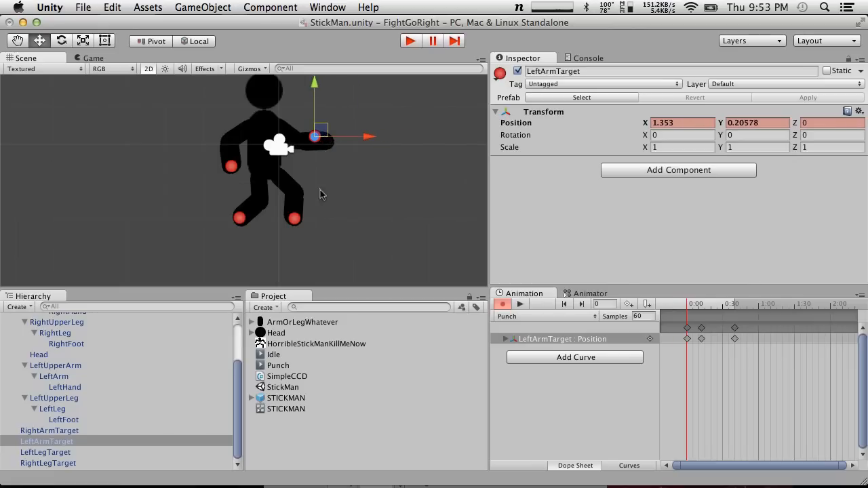
scroll(66, 377, up, 5)
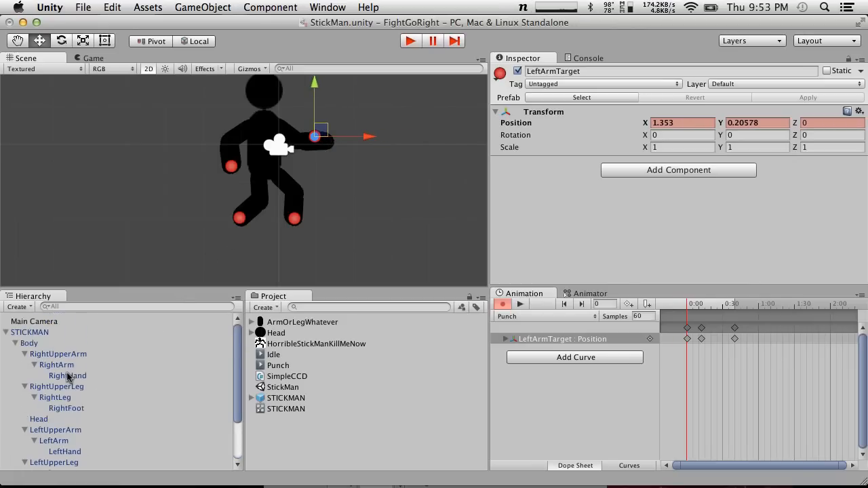
click(54, 365)
click(58, 354)
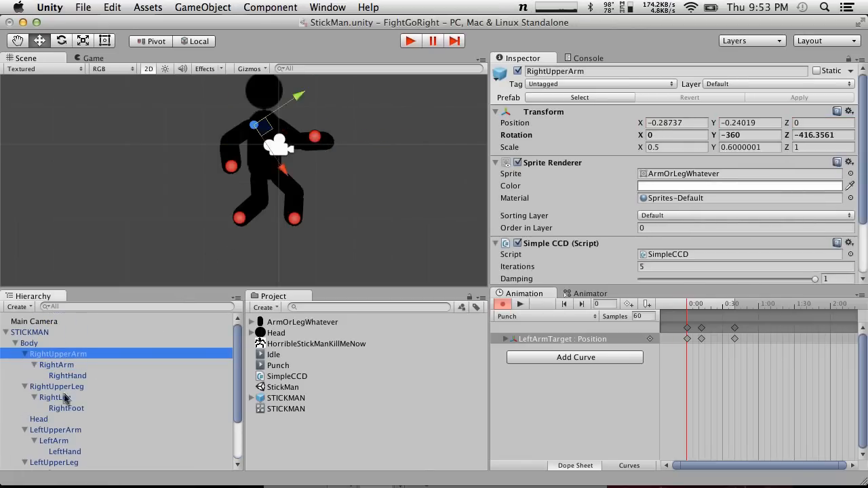
click(60, 431)
click(67, 441)
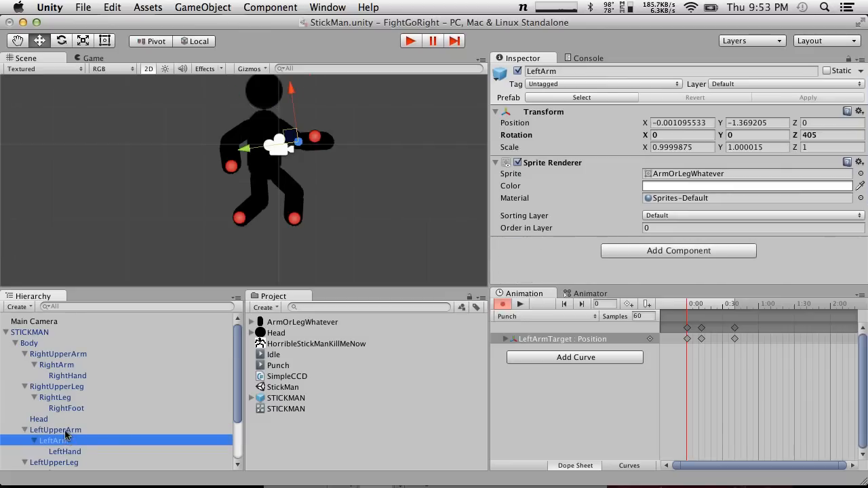
Set LeftUpperArm's angle limit Element 0 to a Max of 0 and a Min of 60
click(66, 430)
scroll(664, 100, down, 5)
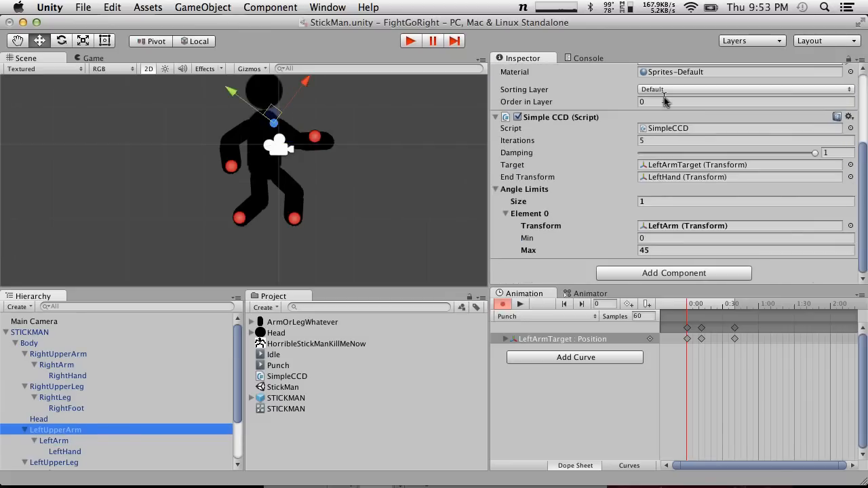
click(661, 239)
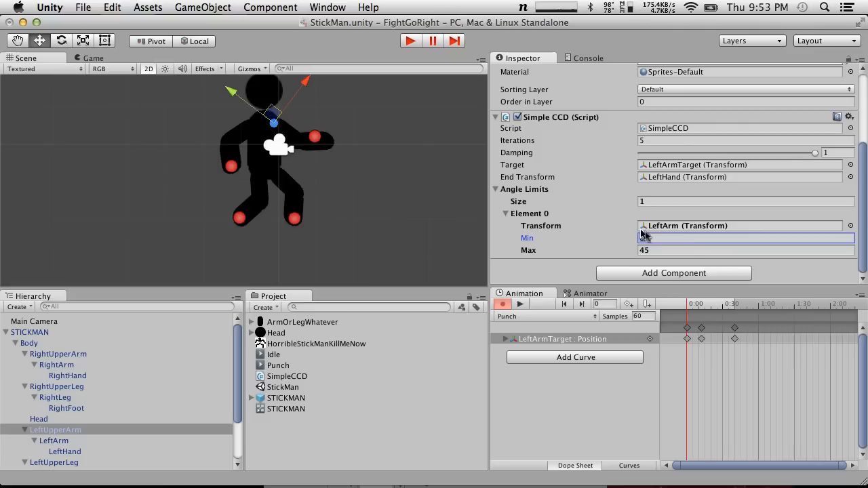
click(688, 253)
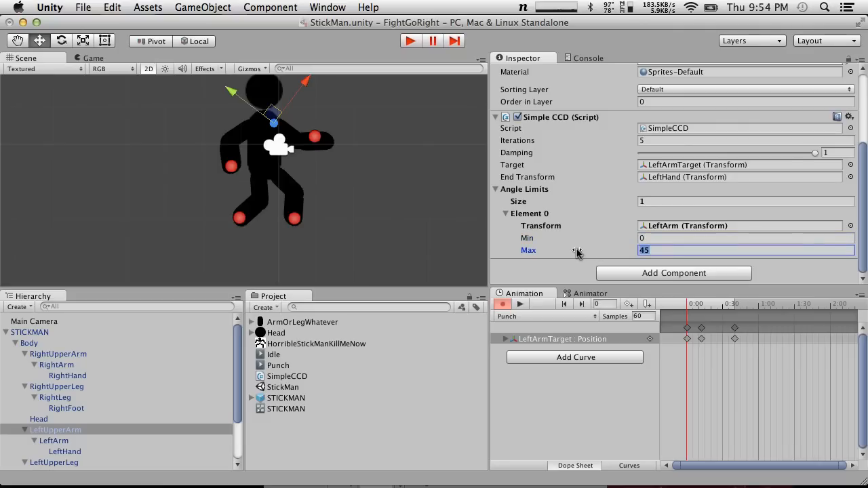
text(0)
click(658, 238)
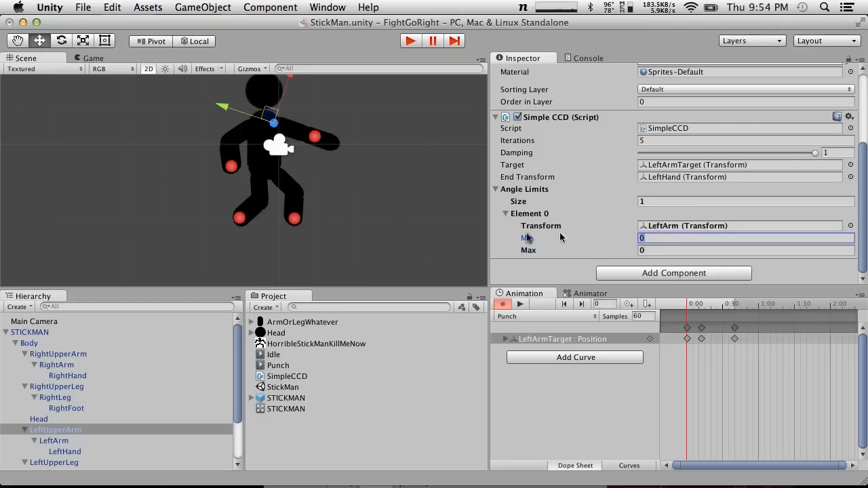
text(60)
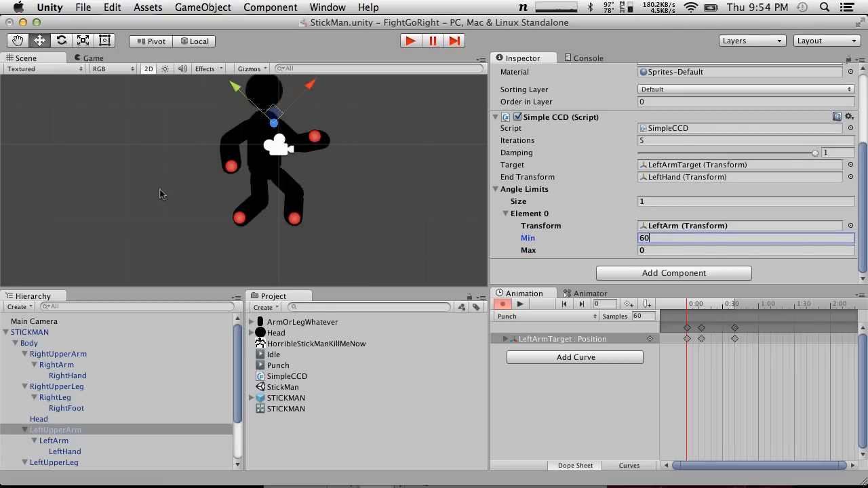
Test the limit by moving LeftArmTarget to about X 1.28, Y -0.08, and play back the Punch clip before stopping it
click(318, 137)
mouse_move(317, 140)
mouse_down()
mouse_move(303, 147)
mouse_move(216, 142)
mouse_move(238, 100)
mouse_move(345, 112)
mouse_move(300, 132)
mouse_move(346, 130)
mouse_move(292, 133)
mouse_move(369, 129)
mouse_move(322, 127)
mouse_move(315, 148)
mouse_up()
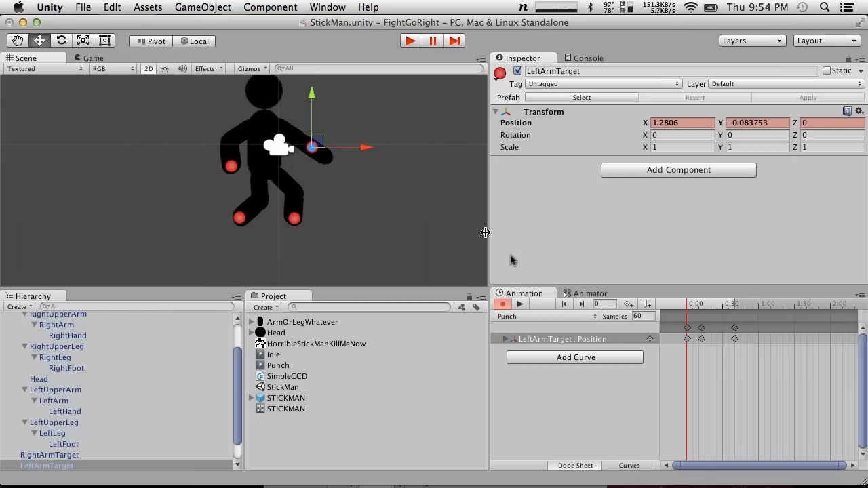
click(519, 304)
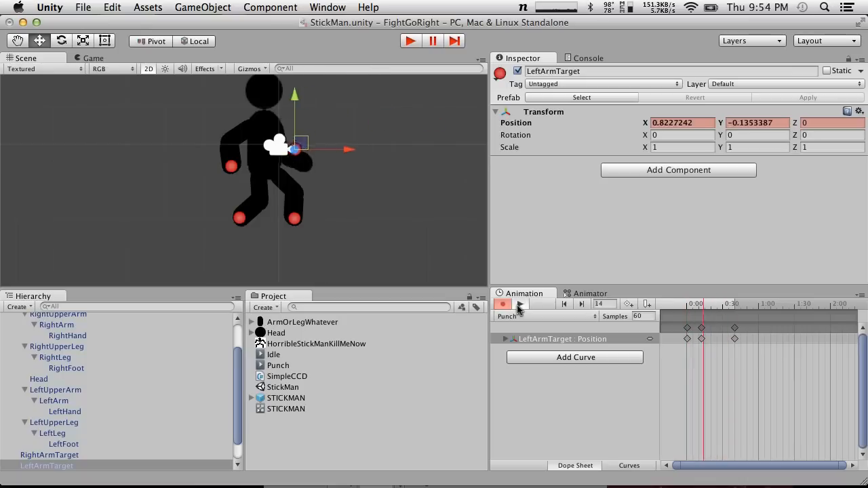
click(520, 305)
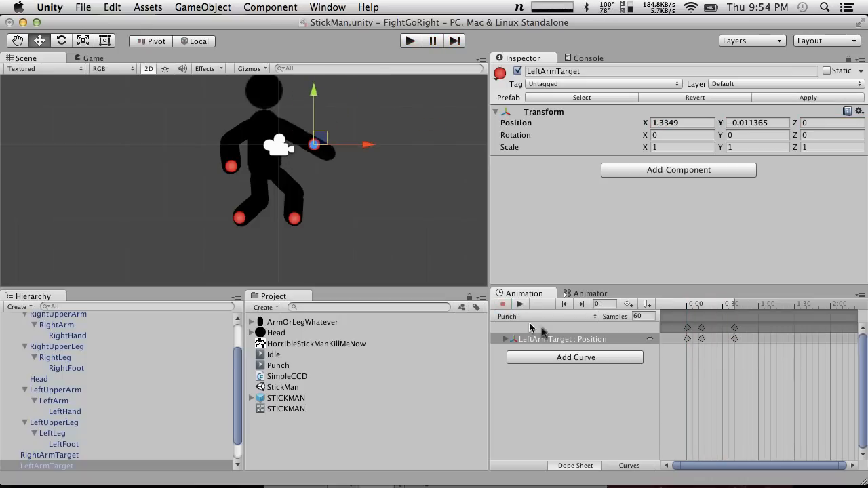
Remove the LeftArmTarget position property from the Punch clip and move LeftArmTarget to about X 1.84, Y -0.17
right_click(552, 339)
click(583, 343)
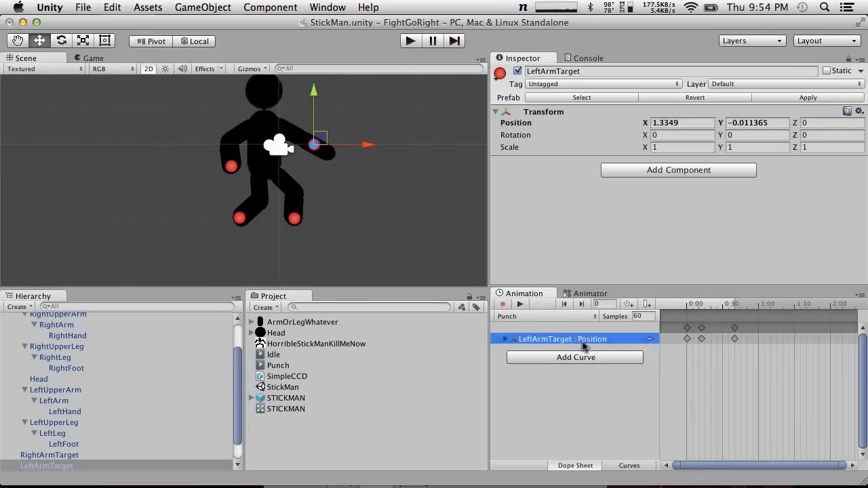
drag(321, 139, 340, 145)
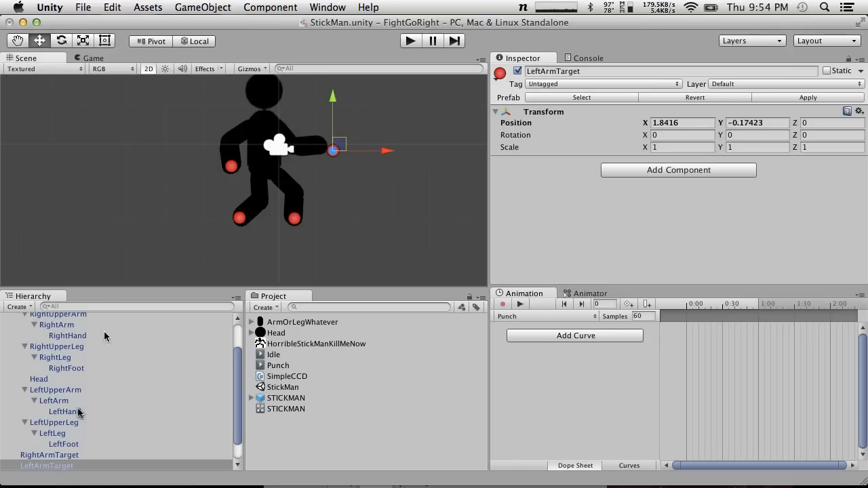
Assign LeftHand as the transform of LeftUpperArm's angle limit Element 0
scroll(61, 459, up, 3)
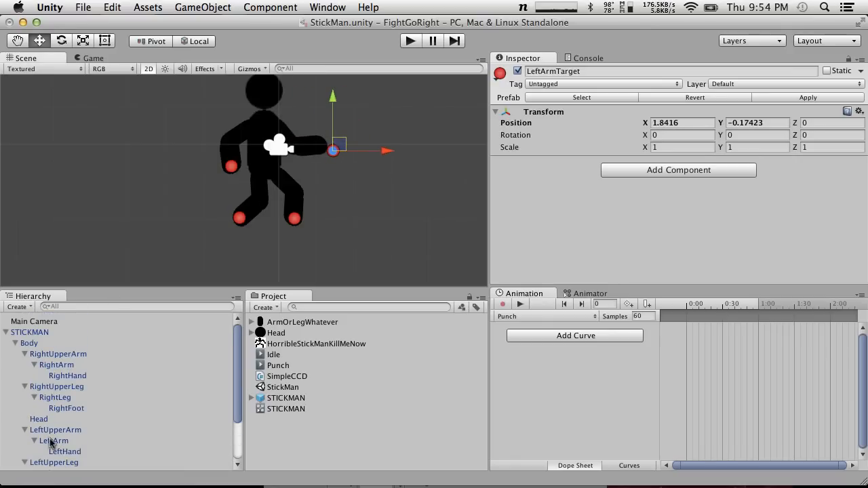
click(52, 442)
click(56, 429)
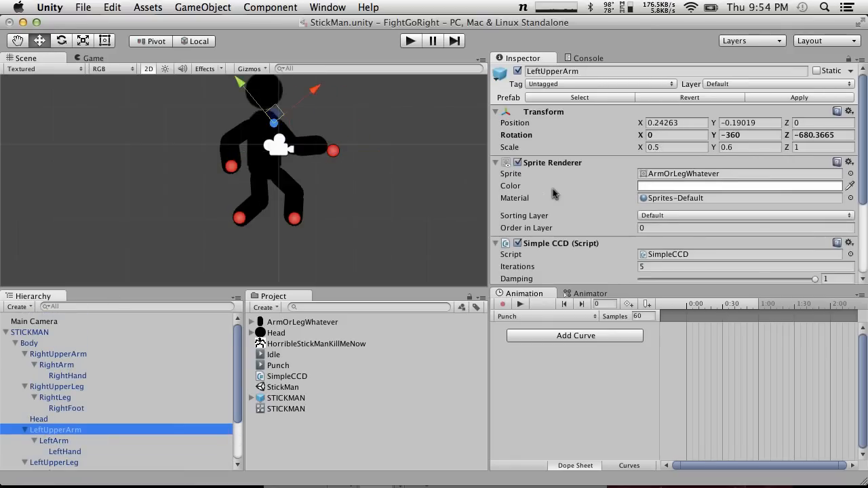
scroll(552, 188, down, 5)
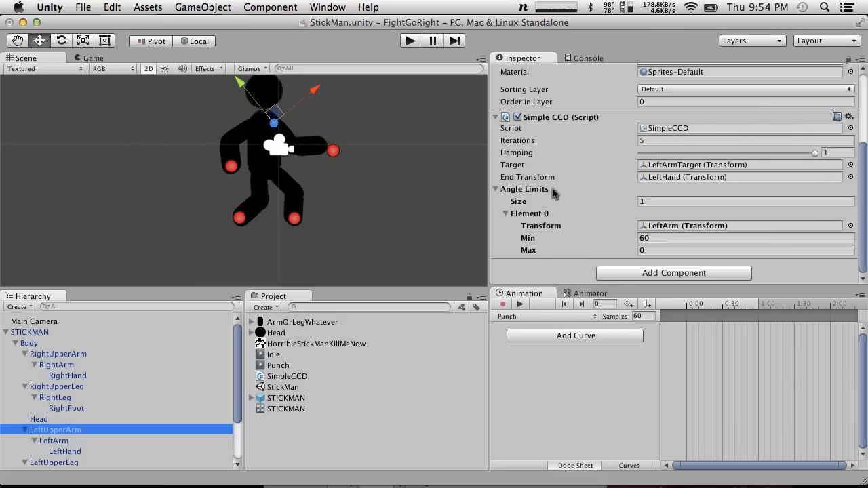
drag(68, 452, 701, 228)
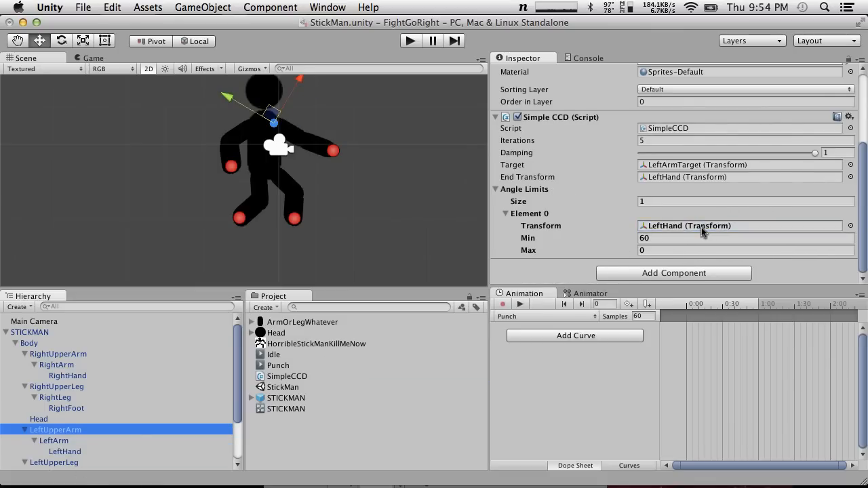
Move LeftArmTarget to about X 2.13, Y -0.03 to test the arm, and select LeftArm to inspect its rotation
click(333, 150)
mouse_move(337, 146)
mouse_down()
mouse_move(309, 145)
mouse_move(344, 99)
mouse_move(237, 146)
mouse_move(370, 130)
mouse_move(345, 144)
mouse_up()
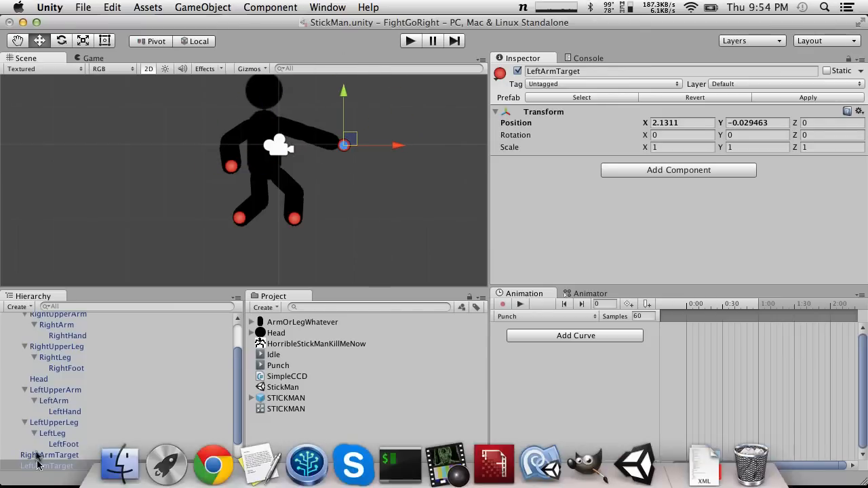
click(59, 399)
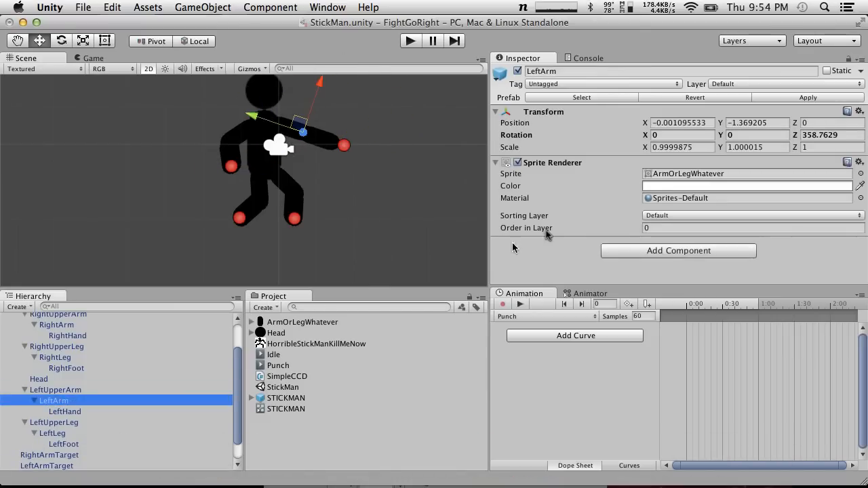
Assign LeftArm as the transform of Element 0 in LeftUpperArm's angle limits
click(55, 390)
scroll(632, 195, down, 5)
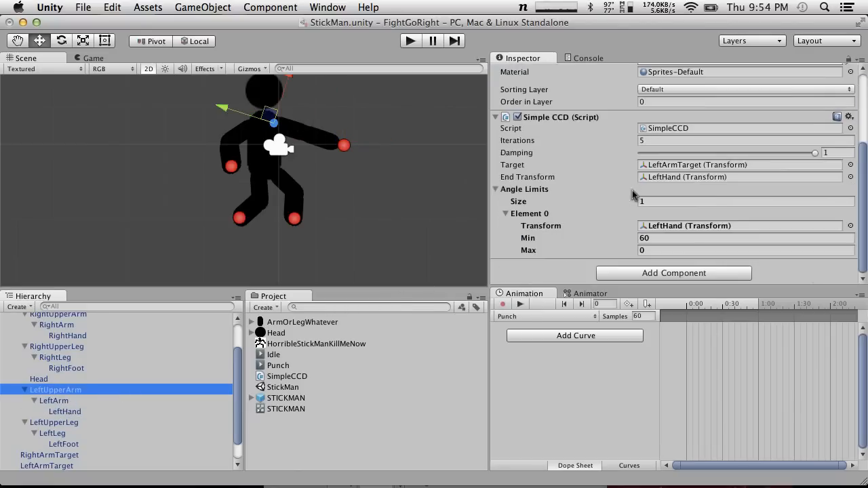
drag(51, 401, 675, 230)
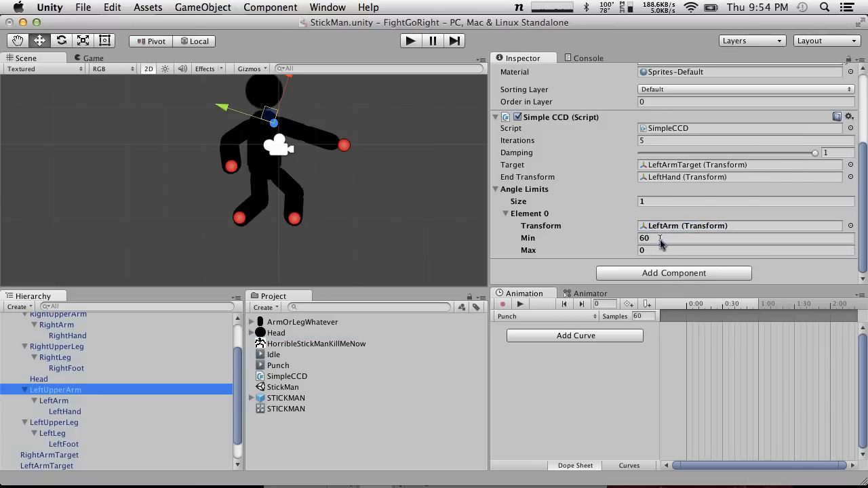
Set Element 0's Min and Max to 45 and test the arm by moving LeftArmTarget to about X 2.24, Y 0.28
click(660, 239)
text(45)
click(647, 250)
text(45)
mouse_move(350, 146)
mouse_down()
mouse_move(282, 142)
mouse_move(374, 120)
mouse_move(353, 235)
mouse_move(279, 143)
mouse_move(353, 120)
mouse_move(346, 139)
mouse_move(351, 134)
mouse_up()
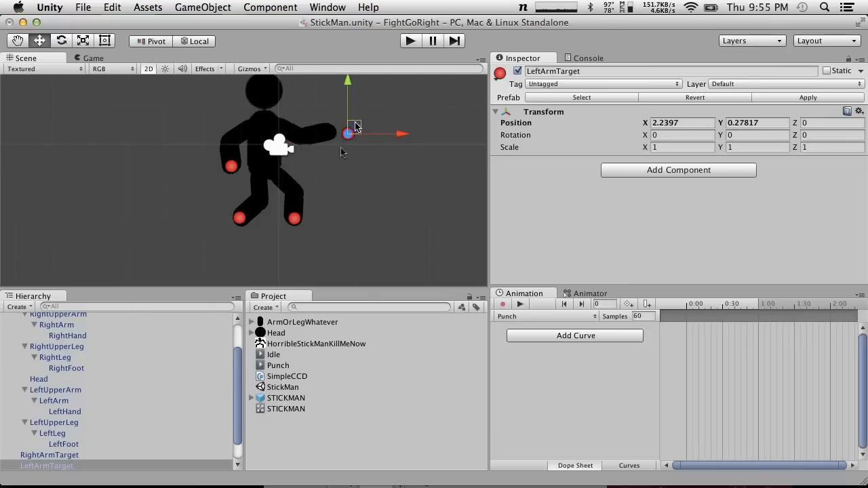
Set the Min of LeftUpperArm's angle limit Element 0 to 0
click(71, 434)
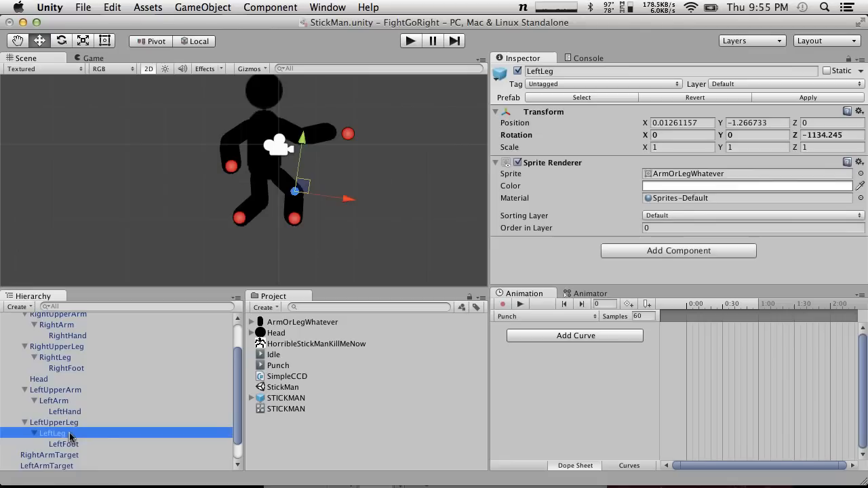
click(77, 445)
click(66, 434)
click(65, 424)
scroll(623, 195, down, 3)
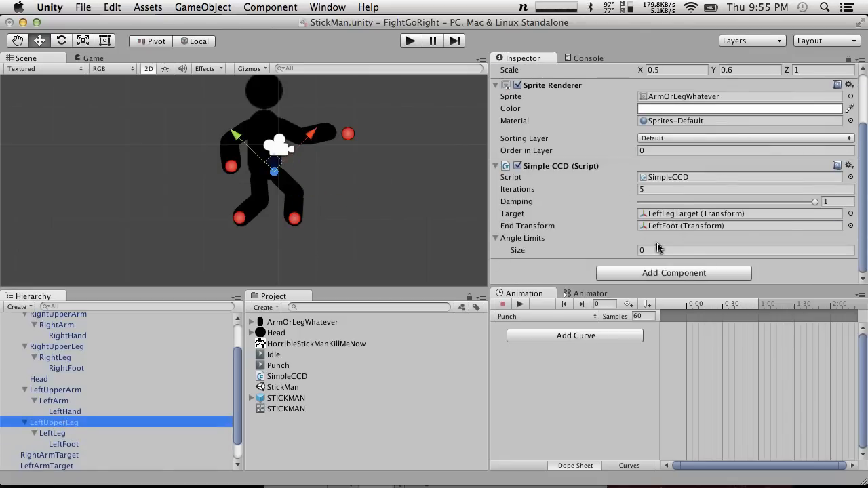
click(64, 390)
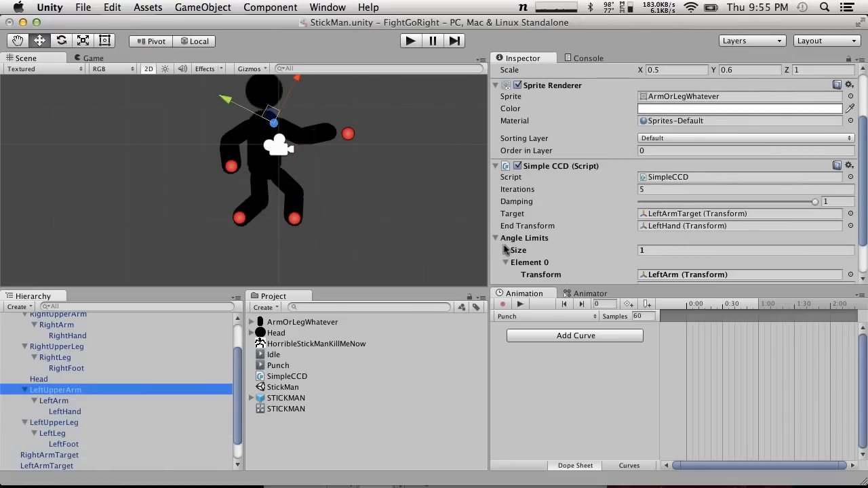
scroll(542, 152, down, 2)
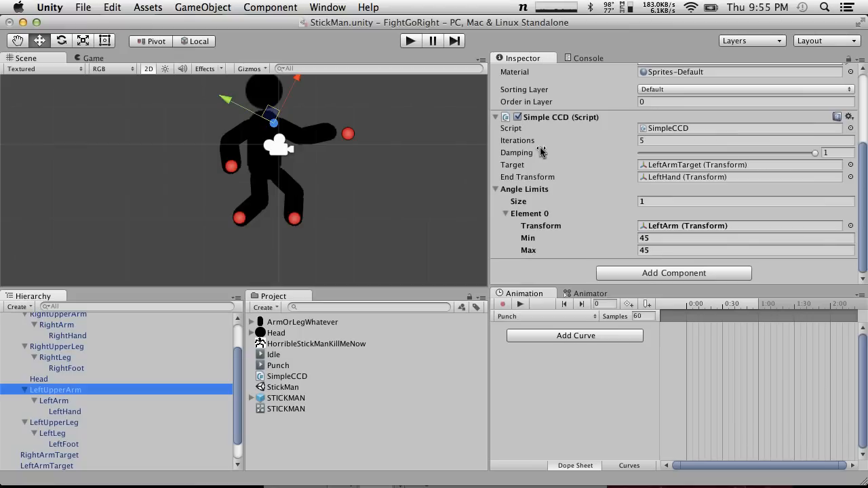
click(661, 239)
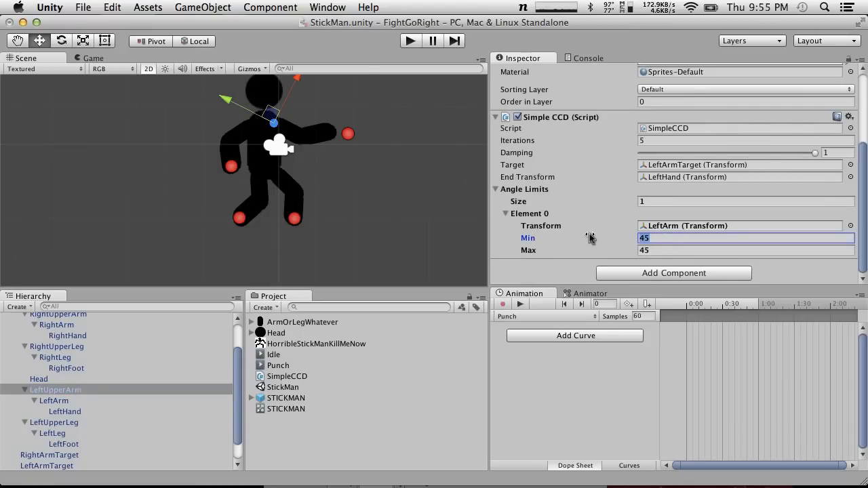
text(0)
Run and stop the scene to test the limit, and move LeftArmTarget to about X 2.38, Y 0.31
click(411, 41)
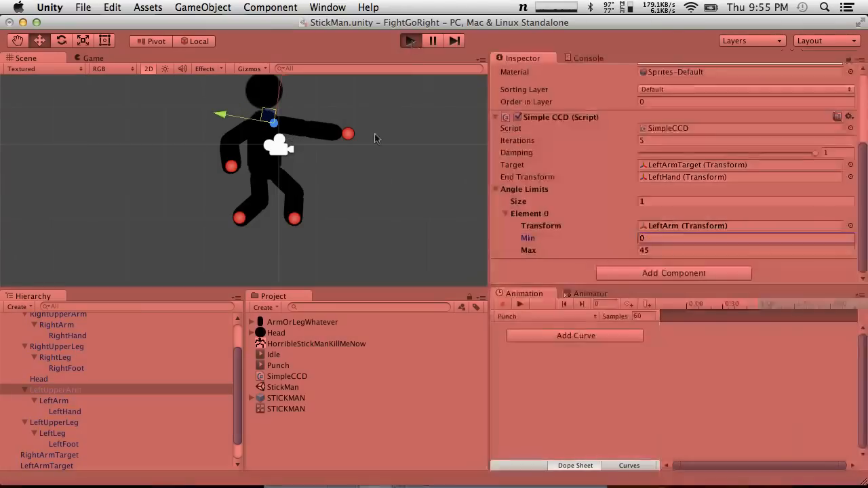
key(super+p)
click(675, 238)
key(Return)
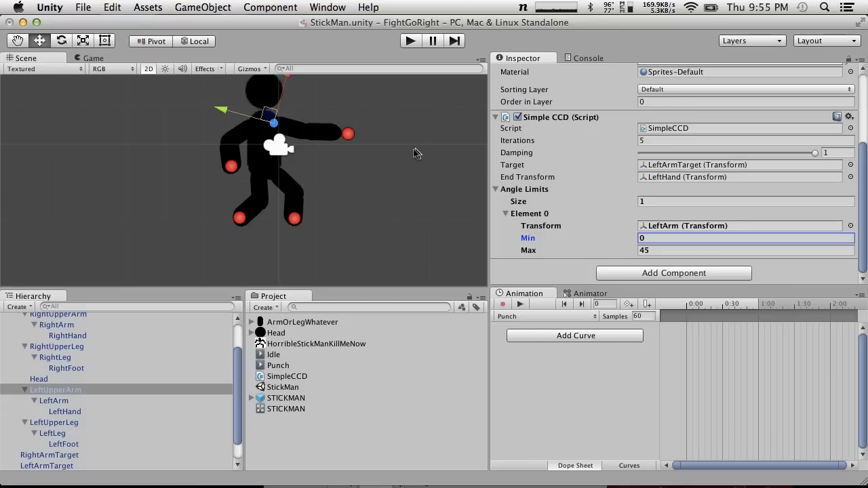
click(348, 134)
mouse_move(349, 135)
mouse_down()
mouse_move(281, 145)
mouse_move(385, 140)
mouse_move(316, 140)
mouse_move(350, 137)
mouse_move(316, 133)
mouse_move(337, 138)
mouse_move(323, 159)
mouse_move(348, 144)
mouse_move(369, 148)
mouse_move(316, 144)
mouse_move(336, 141)
mouse_move(352, 124)
mouse_move(313, 113)
mouse_move(272, 117)
mouse_move(261, 129)
mouse_move(361, 131)
mouse_up()
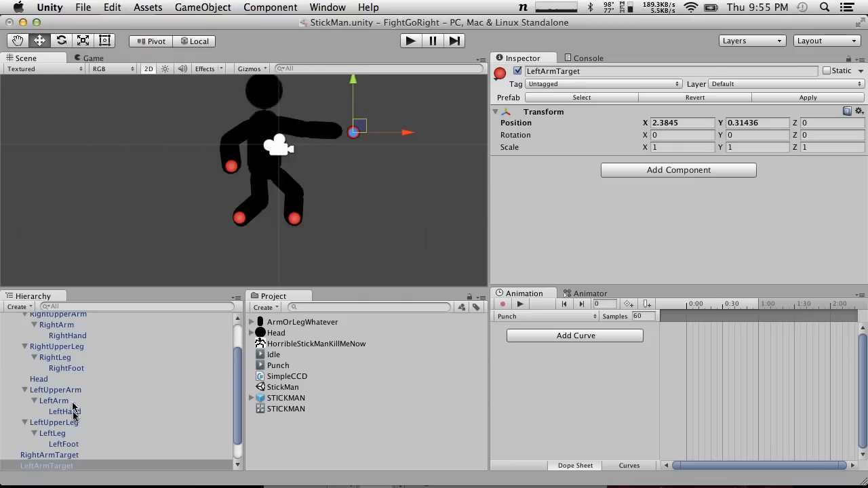
Set the Max of LeftUpperArm's angle limit Element 0 to 120
click(54, 422)
click(57, 391)
click(60, 401)
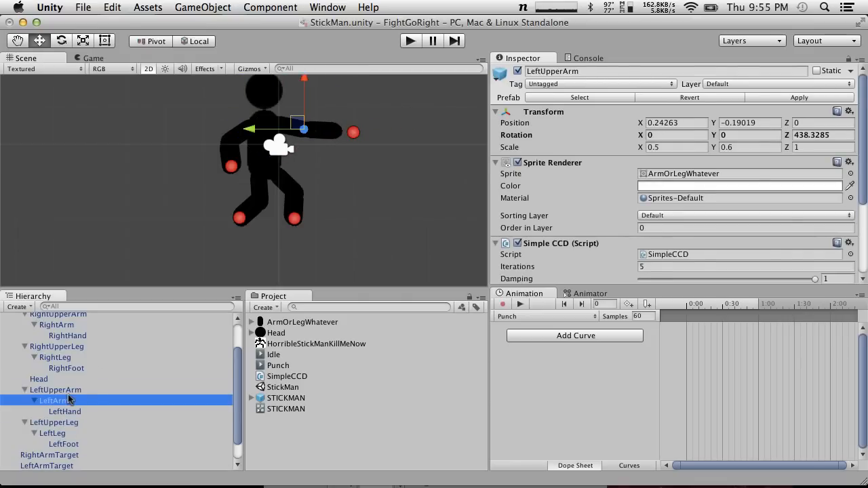
click(56, 390)
scroll(679, 203, down, 5)
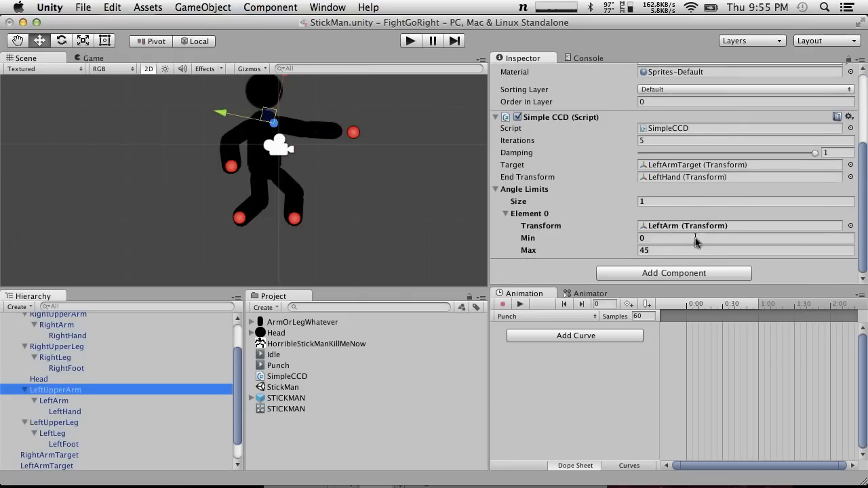
click(672, 252)
double_click(672, 252)
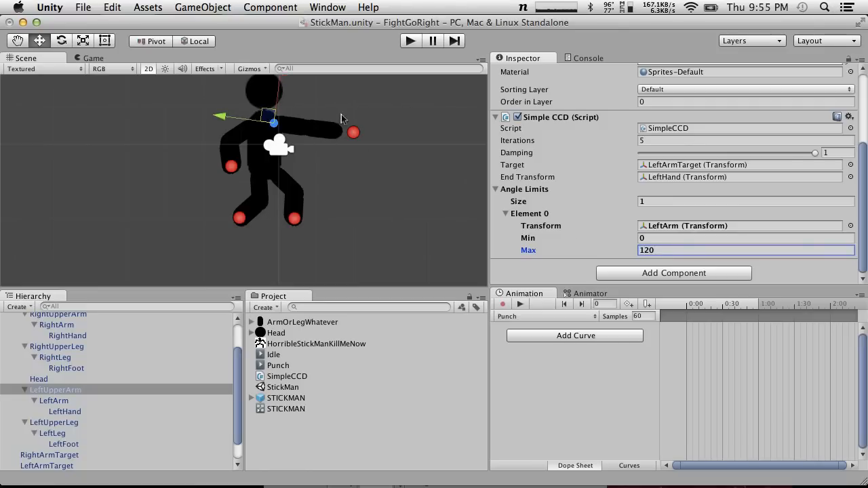
Test the widened limit by moving LeftArmTarget to about X 1.32, Y 0.19, and select LeftArm to inspect its rotation
click(353, 133)
drag(302, 128, 342, 127)
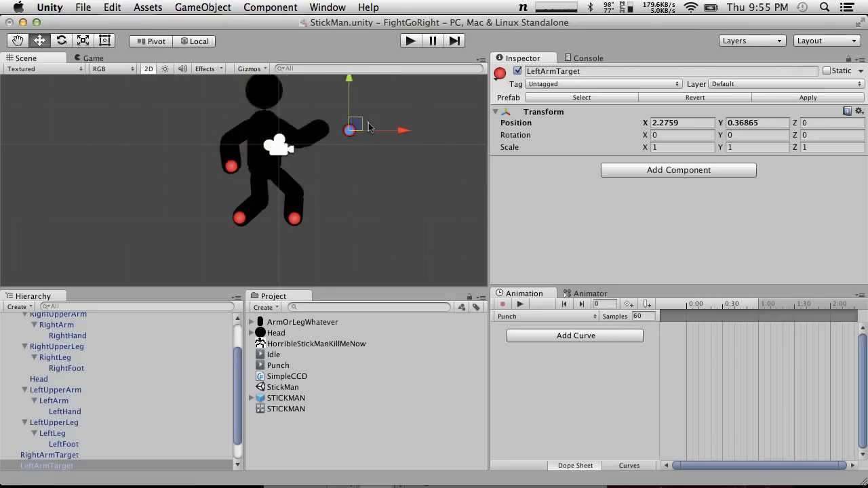
drag(387, 127, 421, 126)
drag(415, 126, 342, 136)
click(47, 401)
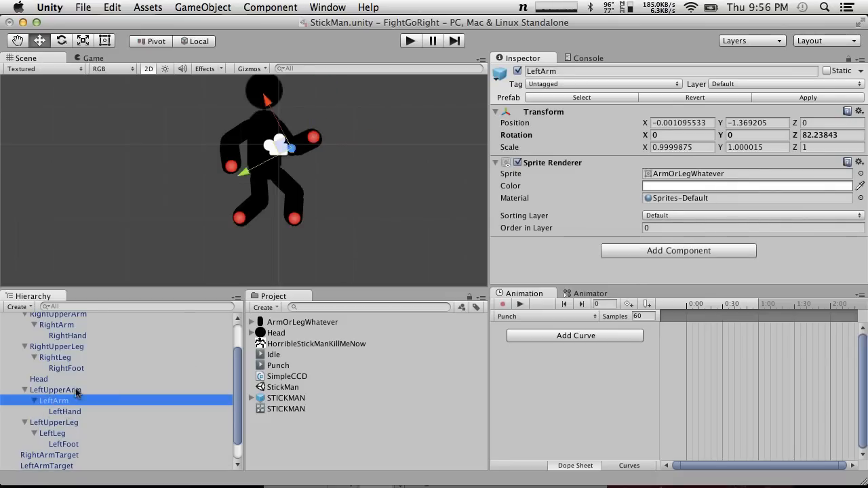
Set LeftUpperArm's Angle Limits size to 0 and move LeftArmTarget to about X 1.61, Y 0.17
click(76, 390)
scroll(740, 185, down, 5)
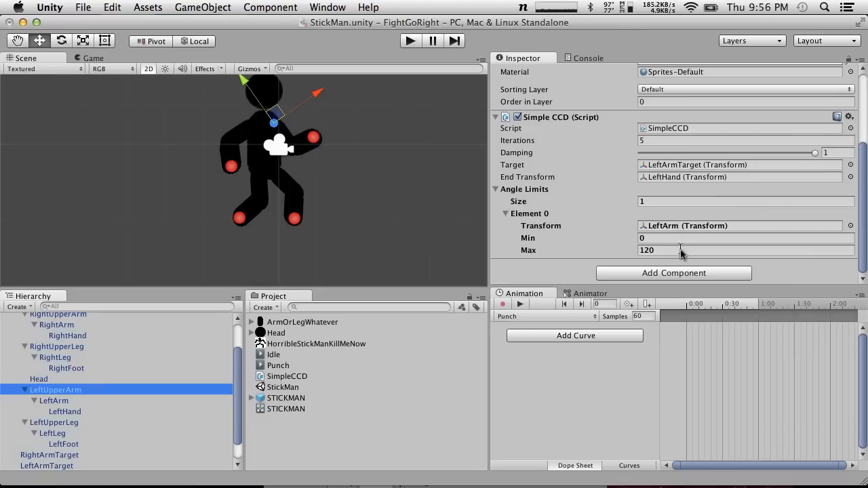
click(636, 202)
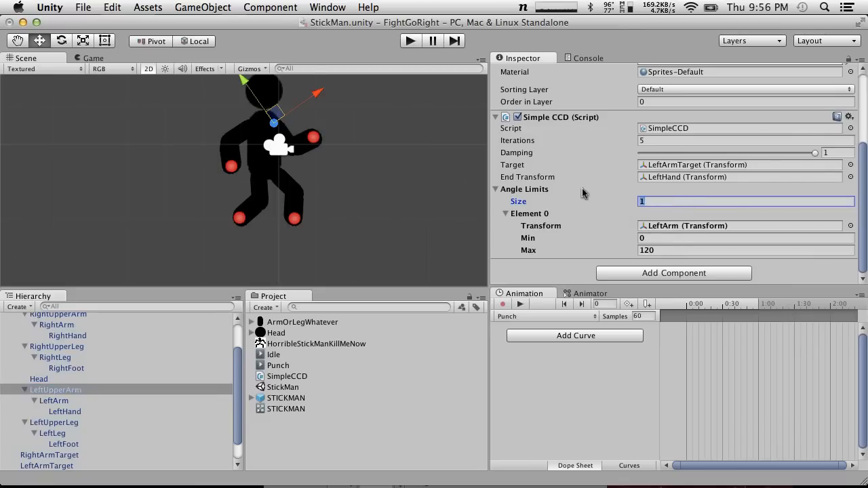
text(0)
key(Return)
click(319, 139)
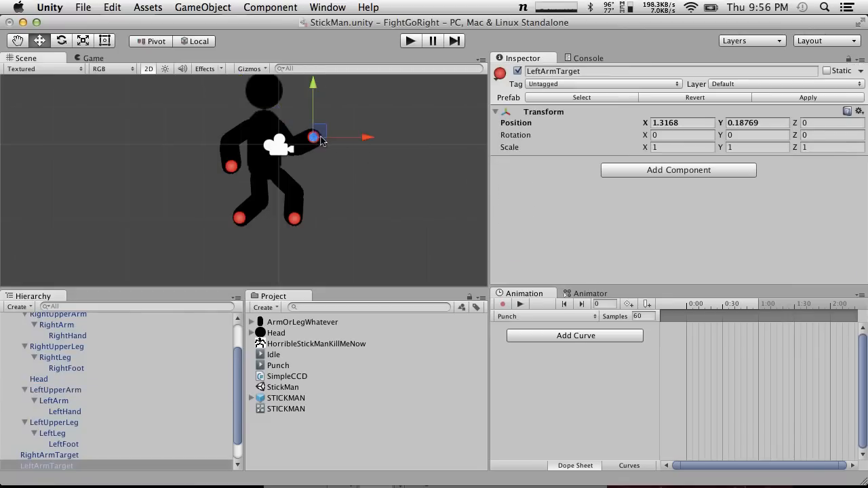
drag(324, 131, 348, 138)
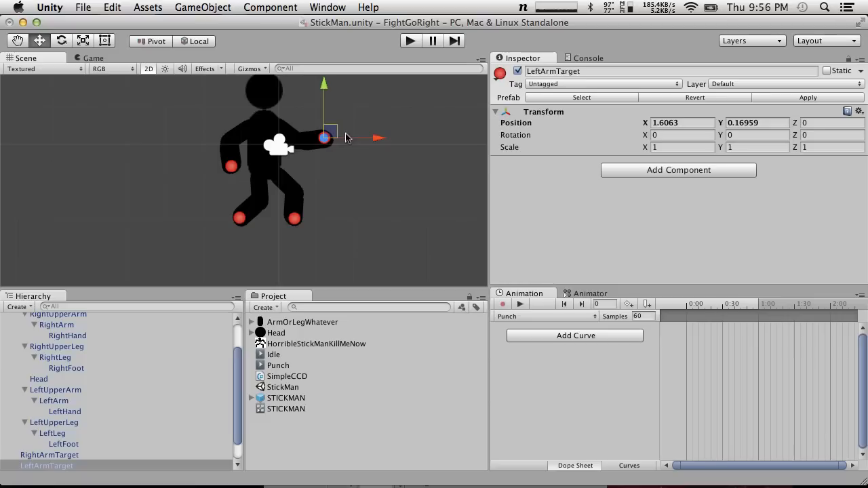
Set the size of LeftUpperArm's Angle Limits to 1 to add a fresh element
click(59, 432)
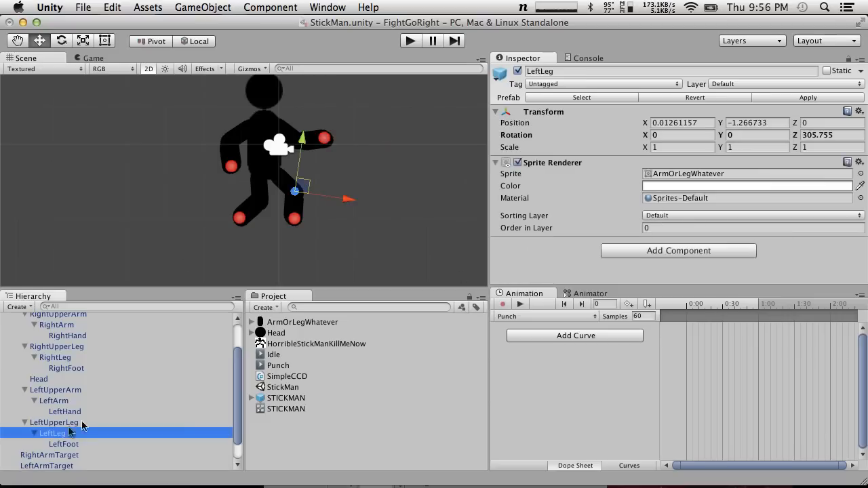
click(47, 423)
click(46, 390)
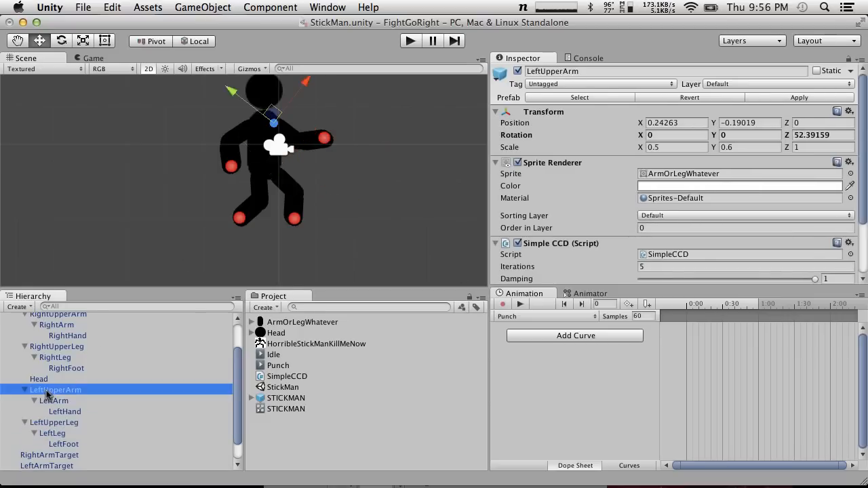
scroll(642, 252, down, 5)
click(696, 251)
text(1)
key(Return)
Set the new angle limit element's Min to 10 and Max to 90
scroll(668, 255, down, 2)
click(658, 238)
text(10)
key(Tab)
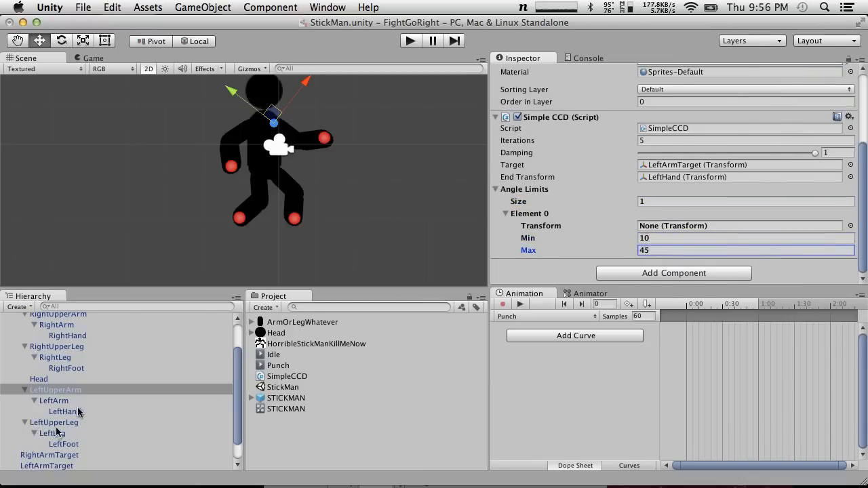
key(Return)
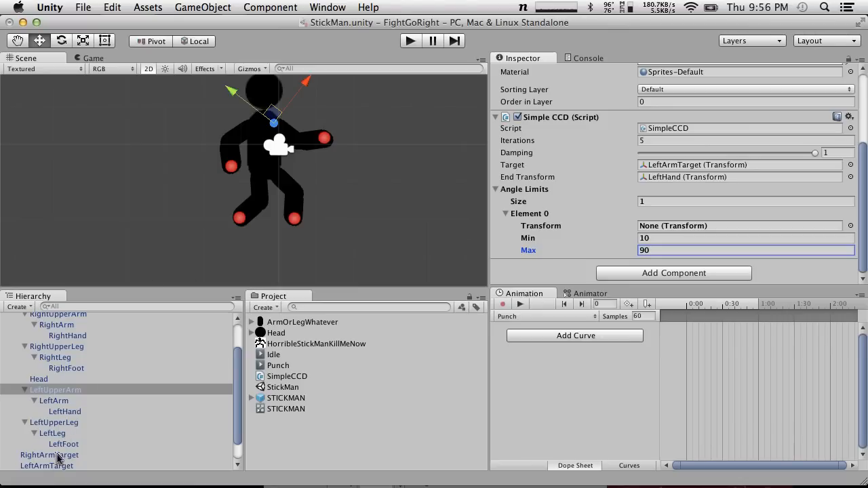
Assign LeftArm as Element 0's transform and test the arm by moving LeftArmTarget to about X 2.09, Y 0.31
drag(58, 467, 671, 226)
drag(61, 401, 688, 229)
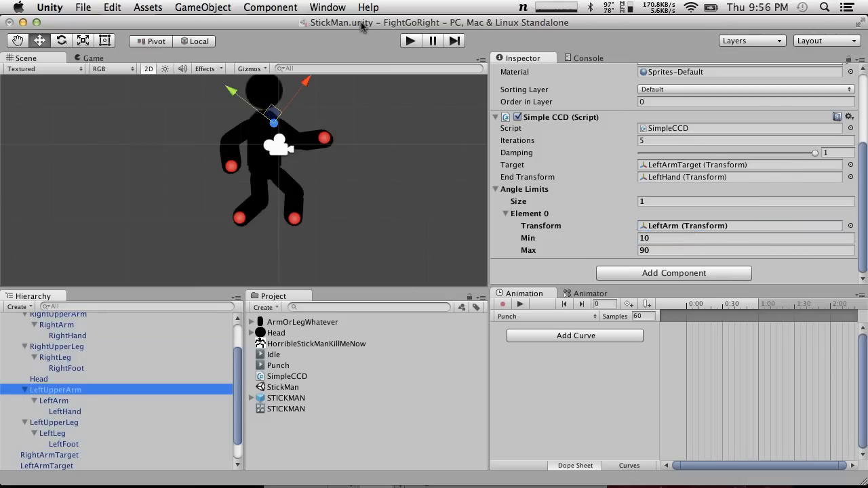
click(324, 139)
drag(334, 135, 364, 130)
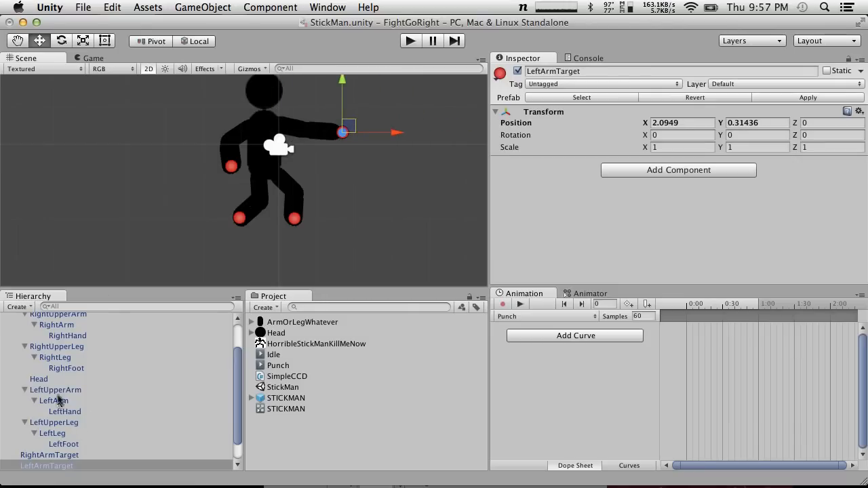
Set Element 0's Min to 0 on LeftUpperArm, and run and stop the scene to test it
click(56, 422)
click(54, 390)
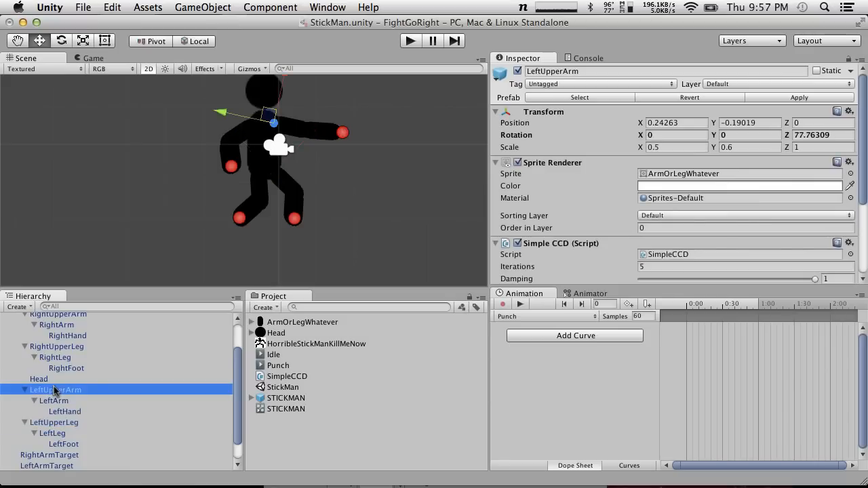
scroll(601, 231, down, 5)
click(682, 237)
text(0)
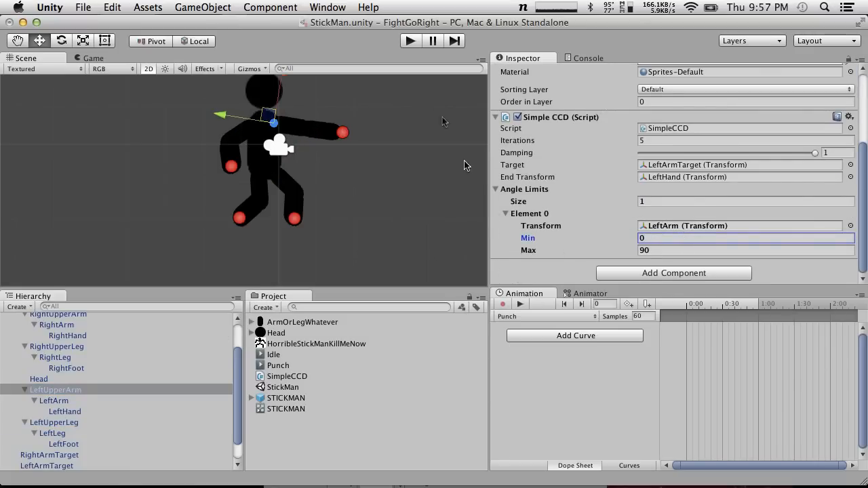
click(412, 41)
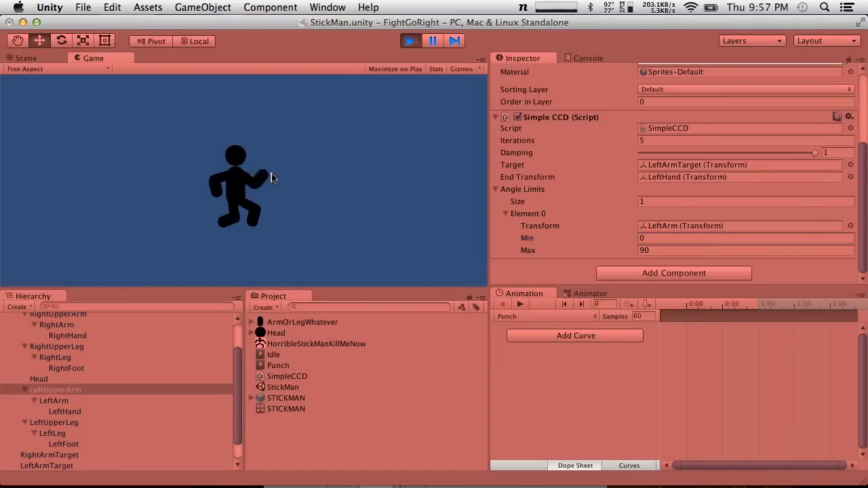
click(410, 41)
Move LeftArmTarget to about X 1.59, Y 0.21 and inspect the rotation of LeftArm and LeftLeg
click(342, 134)
drag(354, 126, 332, 131)
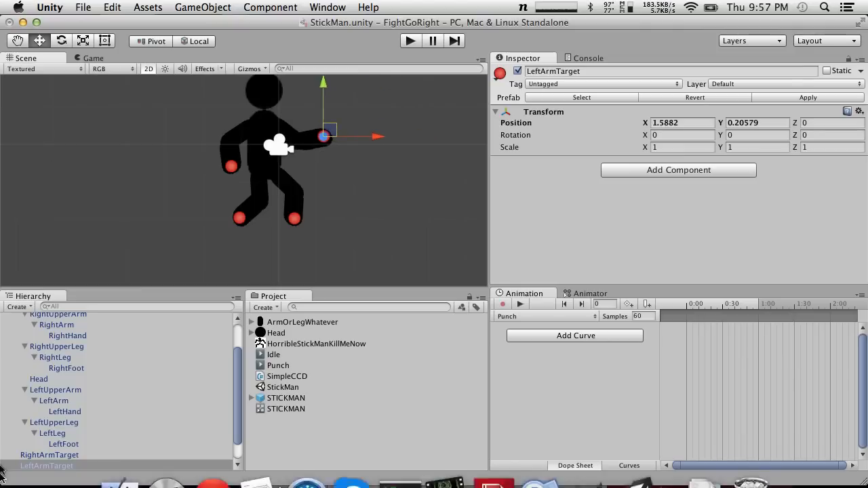
click(45, 390)
click(62, 401)
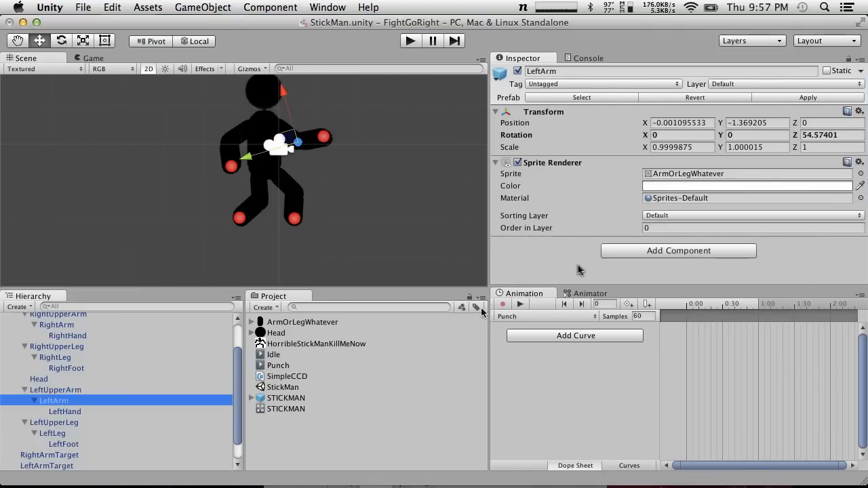
click(64, 423)
click(58, 434)
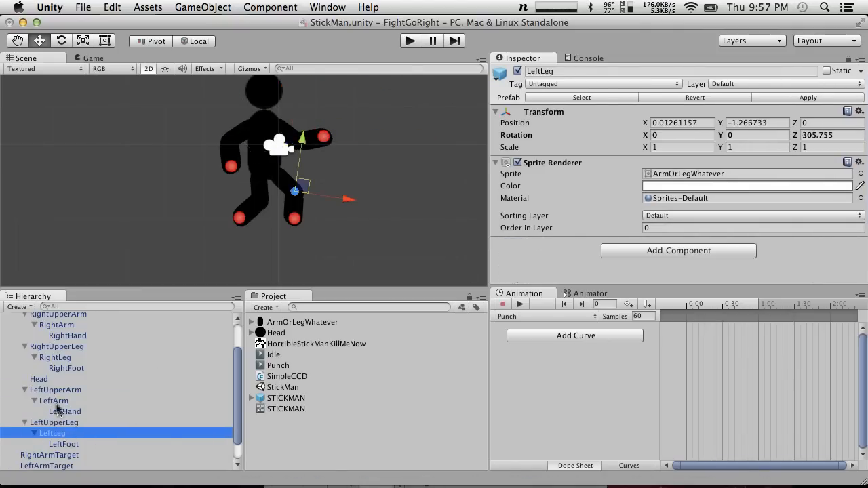
click(66, 403)
Set the Min of LeftUpperArm's angle limit Element 0 to 1 and run the scene
click(57, 391)
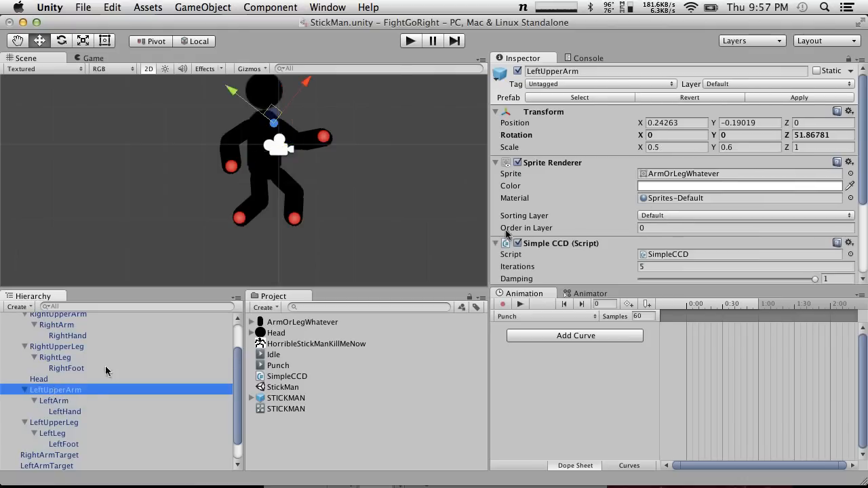
scroll(646, 200, down, 4)
click(664, 238)
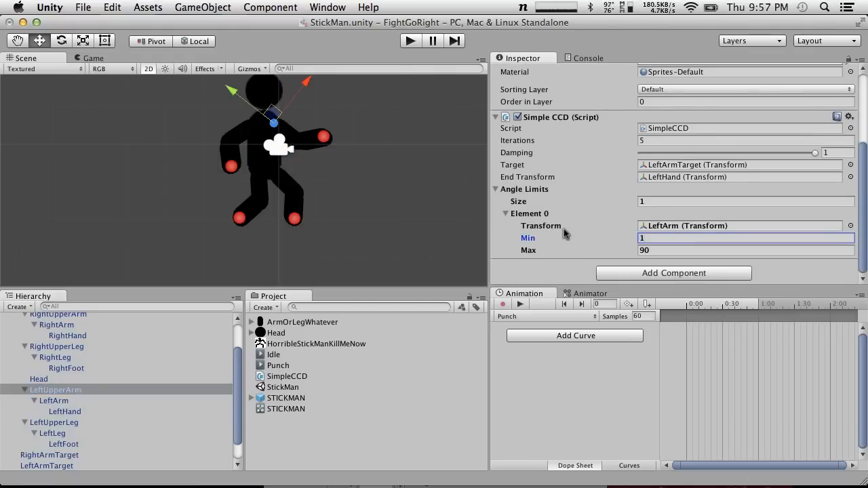
click(409, 41)
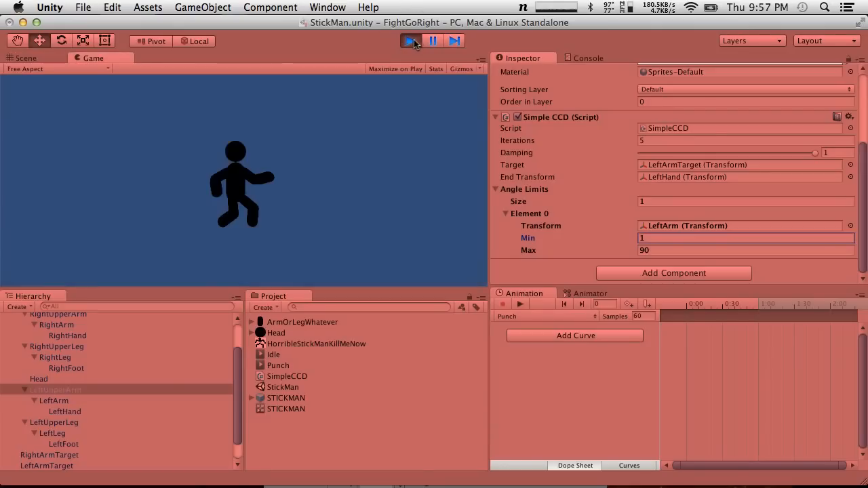
Stop the running scene and move LeftArmTarget to about X 1.28, Y 0.17
click(410, 40)
click(324, 137)
drag(329, 134, 304, 146)
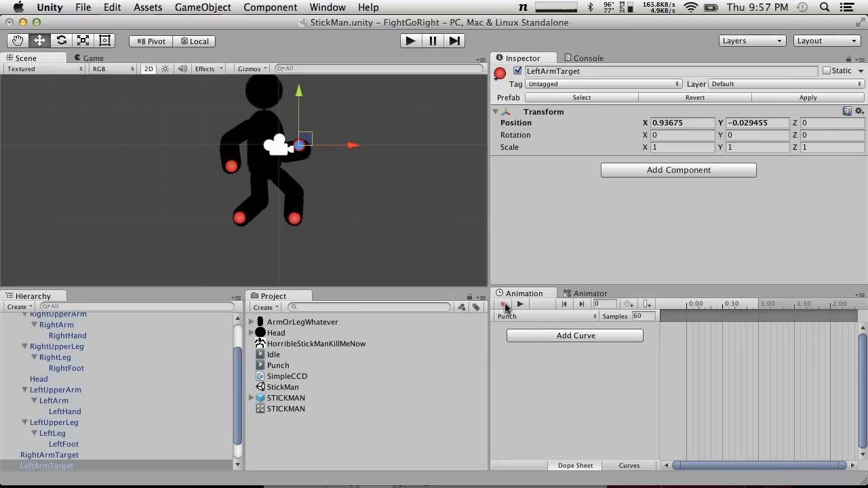
mouse_move(306, 147)
mouse_down()
mouse_move(326, 143)
mouse_move(318, 135)
mouse_up()
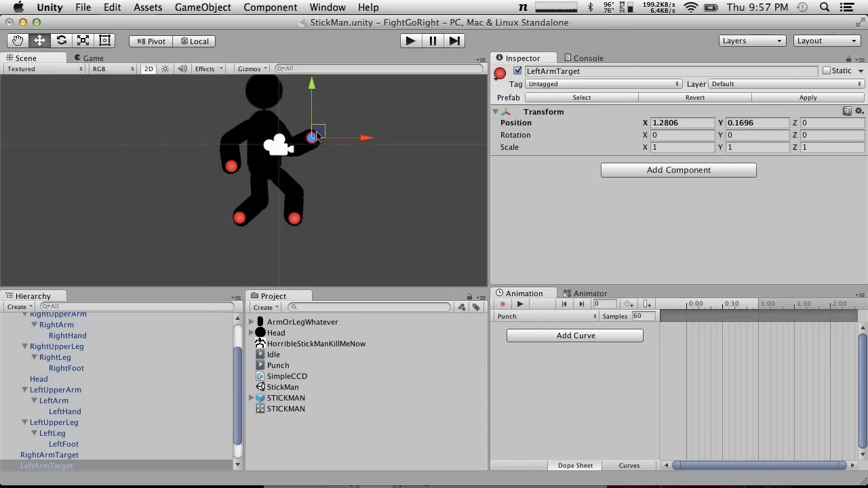
Review the Idle clip at frame 0, examining LeftArmTarget and the Body position keyframes
scroll(136, 413, up, 3)
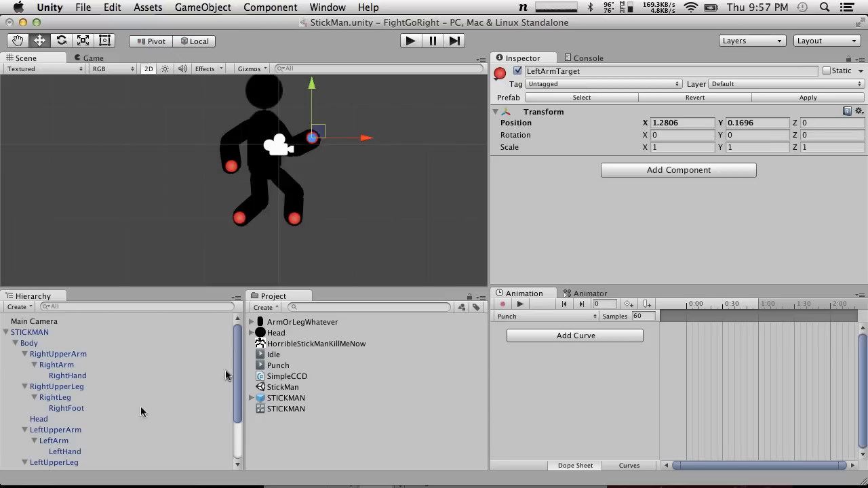
click(520, 316)
click(519, 305)
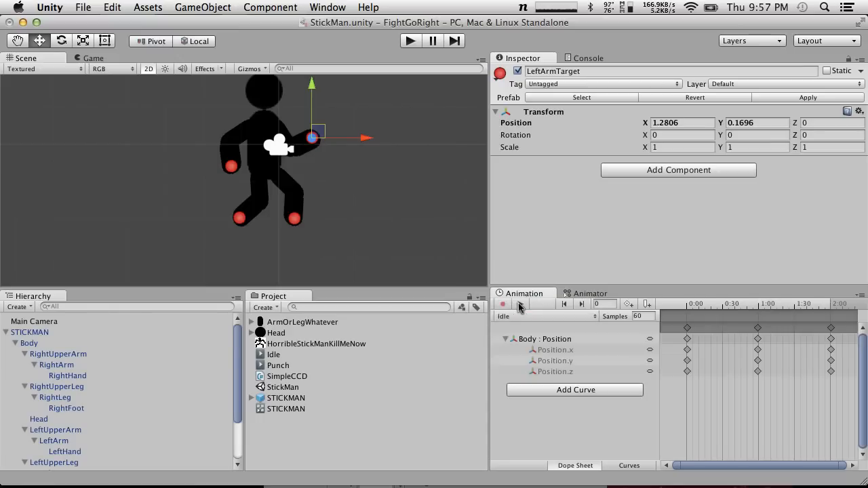
drag(701, 311, 649, 299)
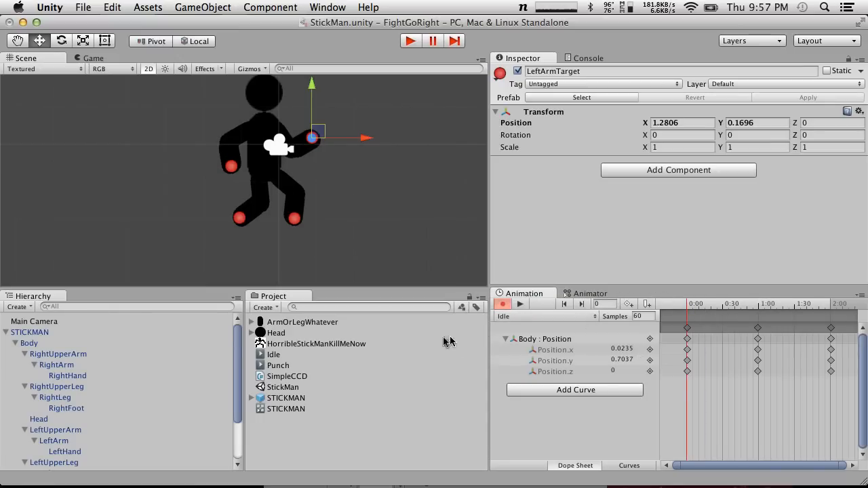
click(93, 322)
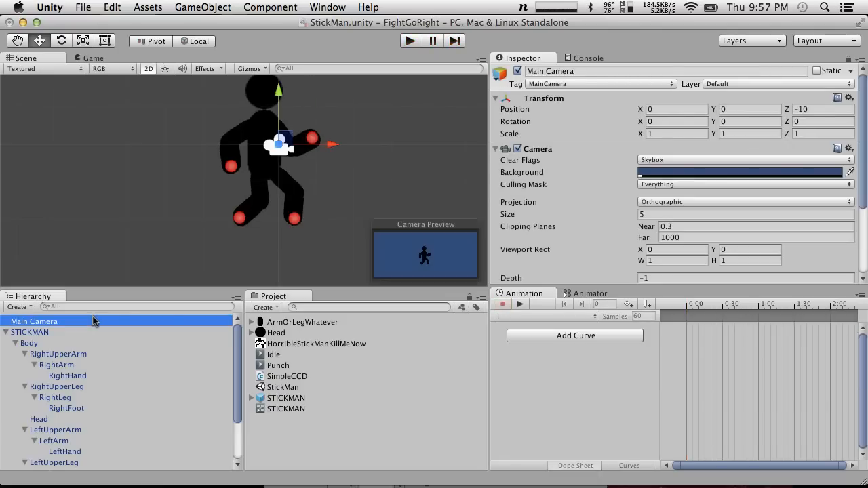
scroll(98, 367, down, 3)
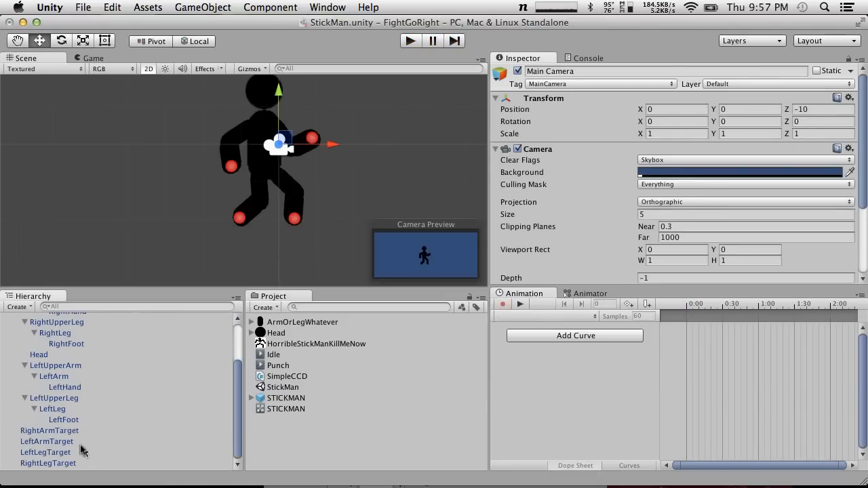
click(61, 431)
click(101, 442)
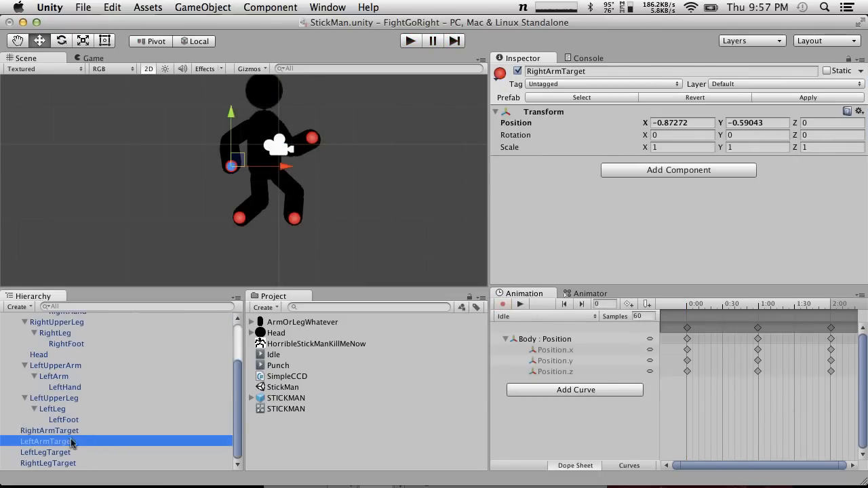
drag(703, 304, 623, 300)
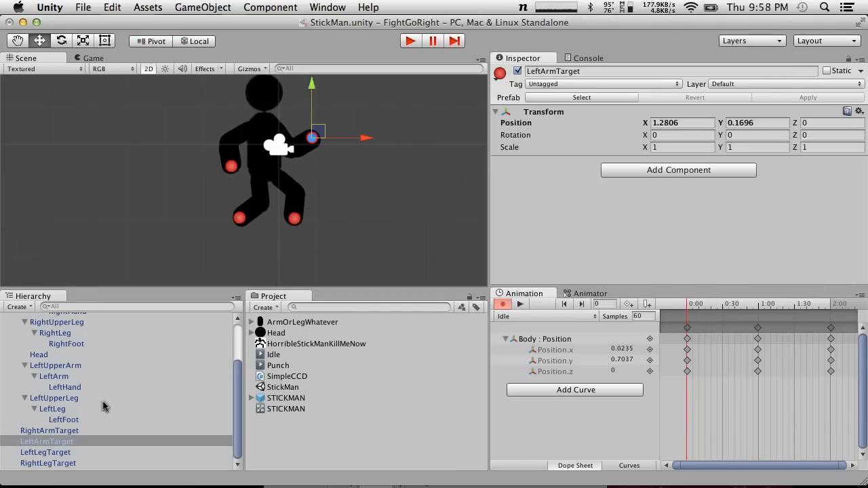
scroll(103, 406, up, 5)
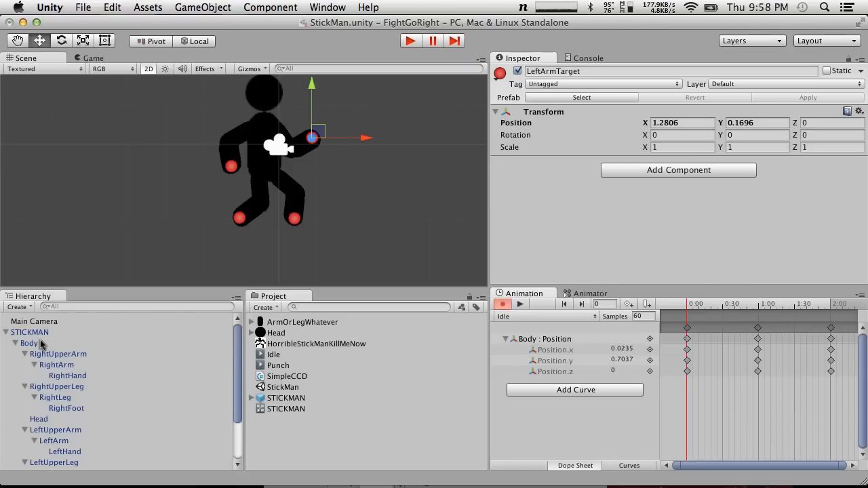
scroll(57, 447, down, 5)
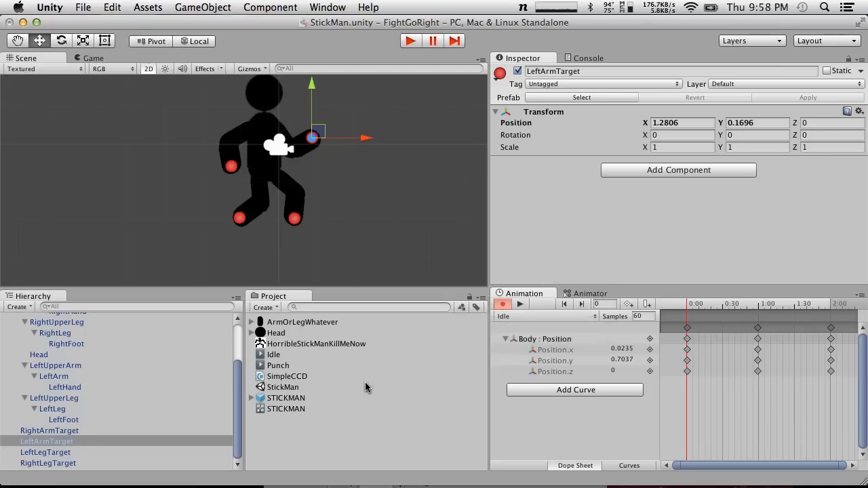
scroll(166, 383, up, 3)
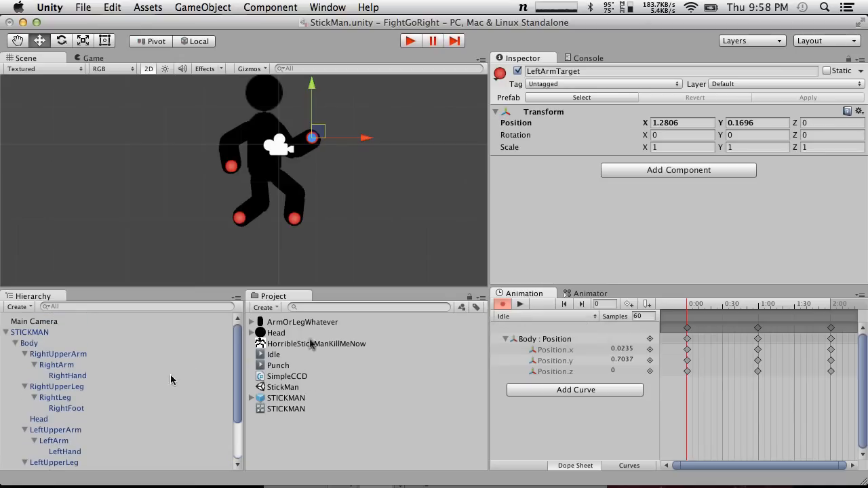
click(554, 341)
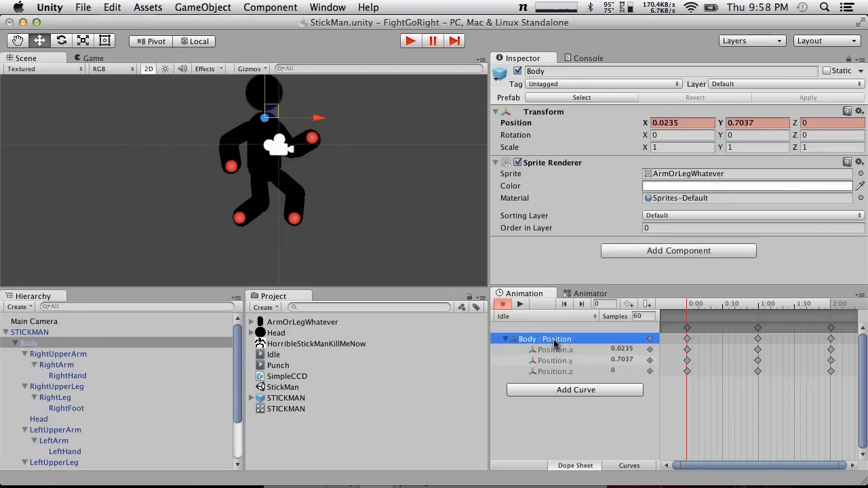
Switch to the Punch clip and key LeftArmTarget at frame 0 at about X 0.63, Y 0.04
click(522, 316)
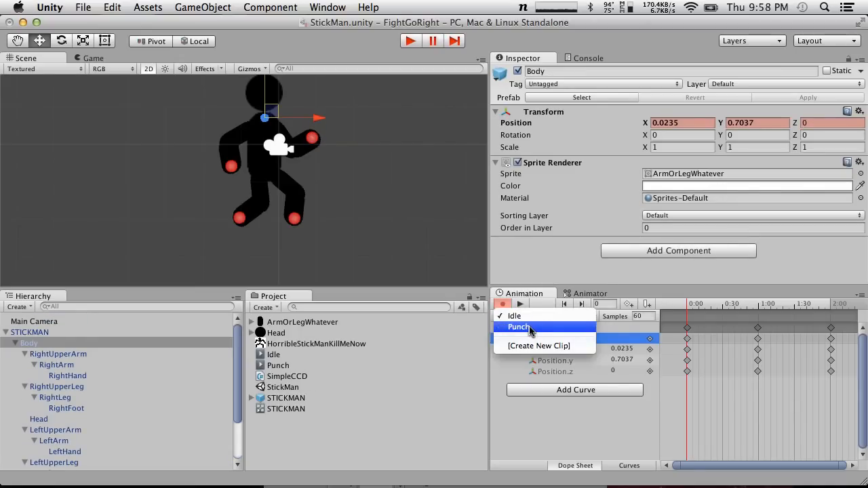
click(529, 327)
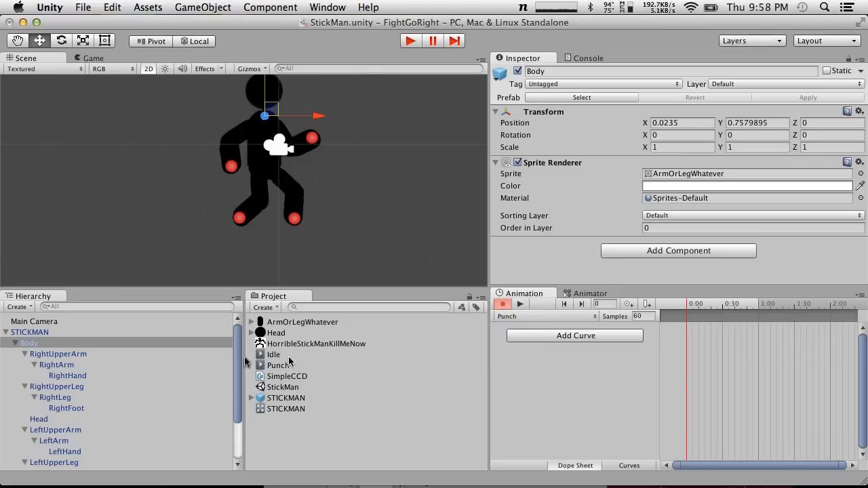
scroll(170, 358, down, 3)
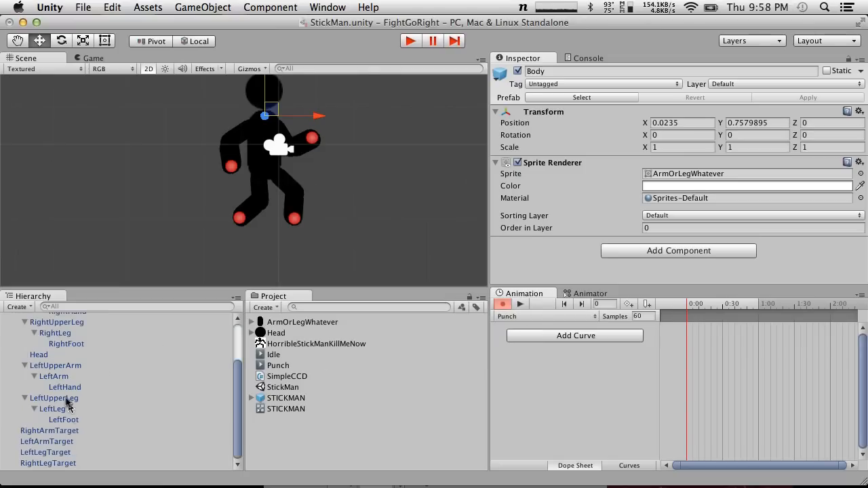
click(61, 442)
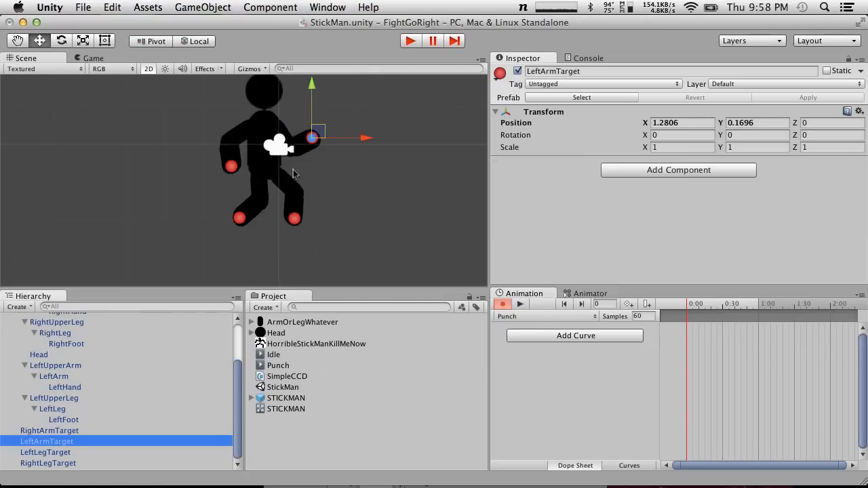
click(319, 133)
drag(319, 132, 288, 141)
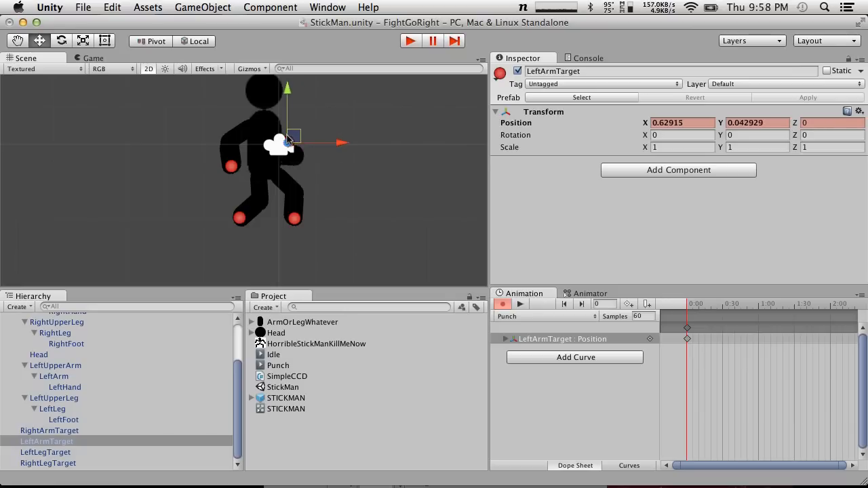
Shift LeftArmTarget's pulled-back keyframe to about frame 10 and key its starting position at frame 0 at about X 1.28, Y 0.02
drag(691, 332, 704, 332)
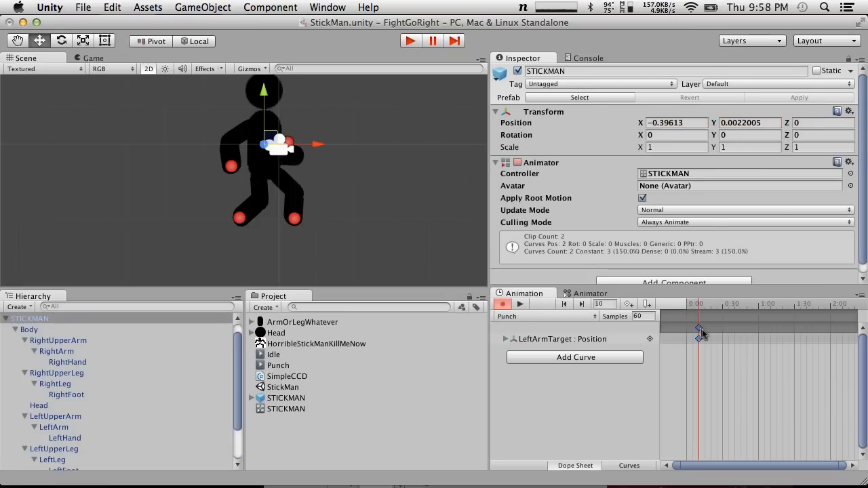
drag(271, 139, 322, 142)
key(super+z)
click(290, 143)
Key LeftArmTarget at frame 21 at about X 3.80, Y 0.62, and preview the Punch clip from the start
drag(694, 307, 713, 307)
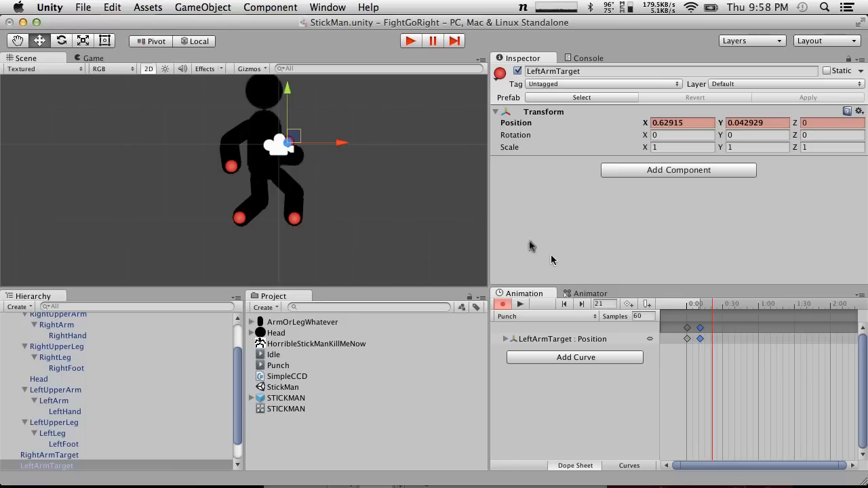
drag(293, 137, 418, 114)
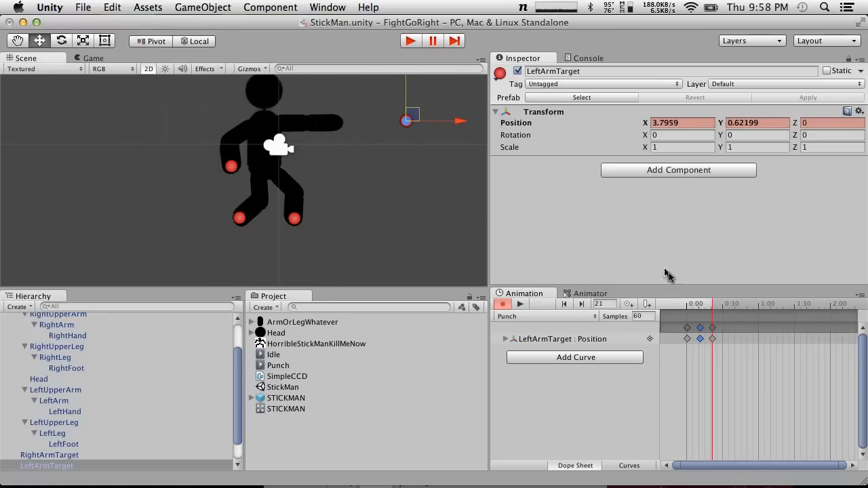
drag(713, 305, 644, 302)
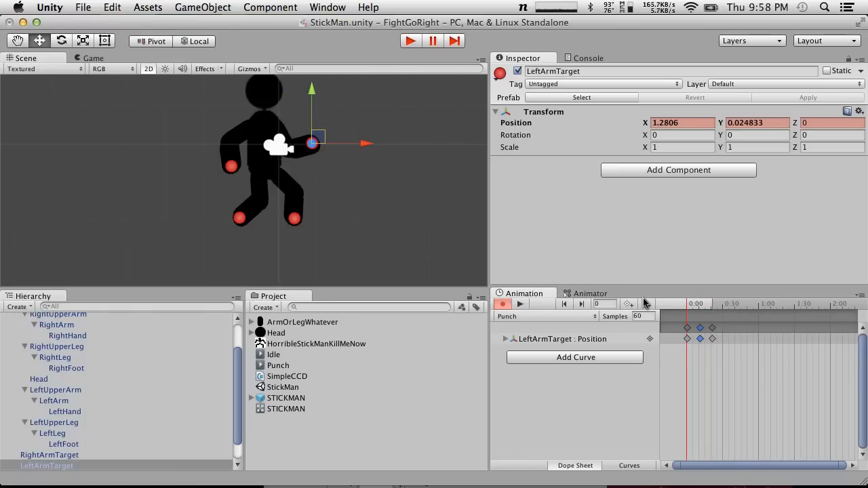
click(520, 305)
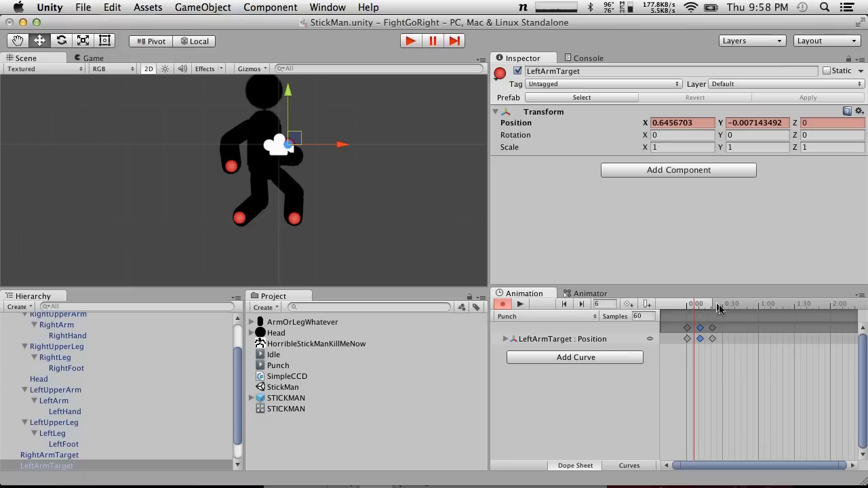
Retime the Punch keyframes, placing the pulled-back pose at about frame 6 and the extended pose at frame 40, and preview the clip
drag(700, 328, 734, 328)
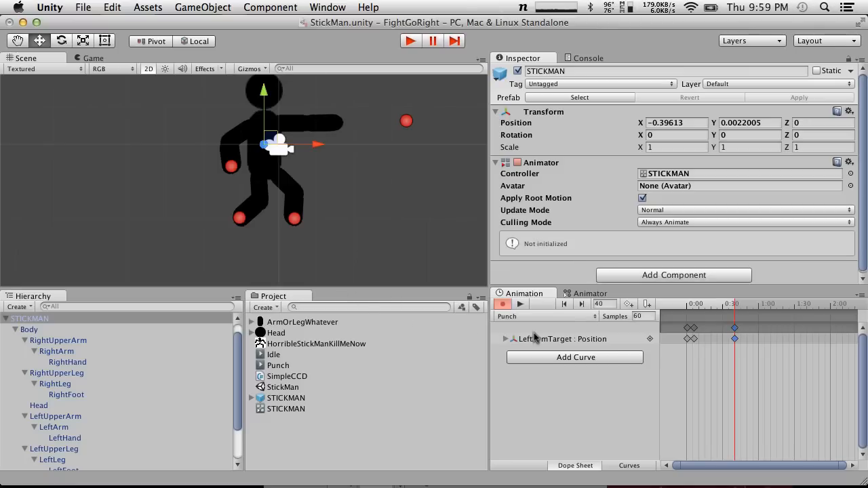
drag(728, 304, 622, 305)
click(520, 304)
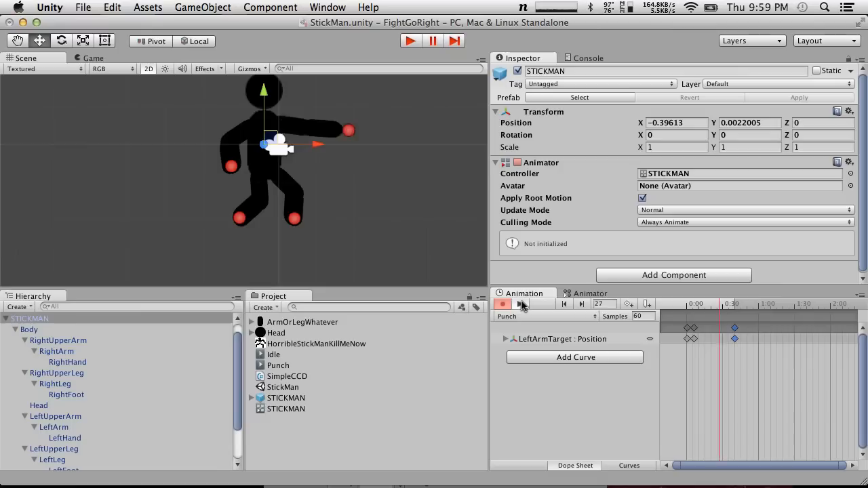
Move the extended-arm keyframe to about frame 20 and key LeftArmTarget at frame 35 at about X 3.67, Y 0.62
drag(733, 329, 729, 303)
click(406, 122)
drag(405, 115, 409, 116)
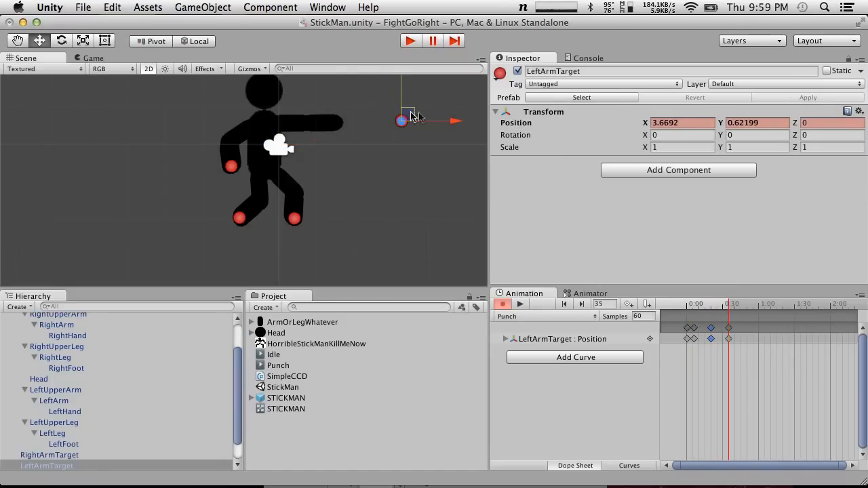
Key LeftArmTarget's return pose at frame 60 at about X 1.14, Y 0.04, and preview the Punch clip
drag(730, 304, 759, 303)
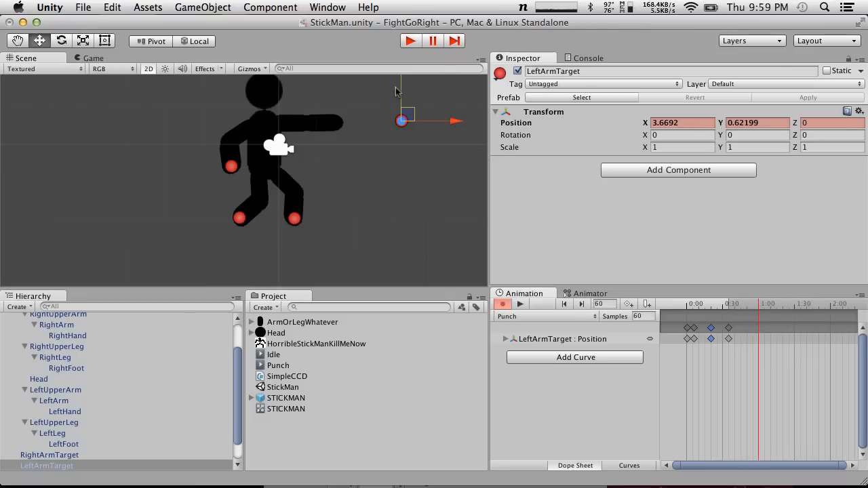
drag(405, 116, 308, 137)
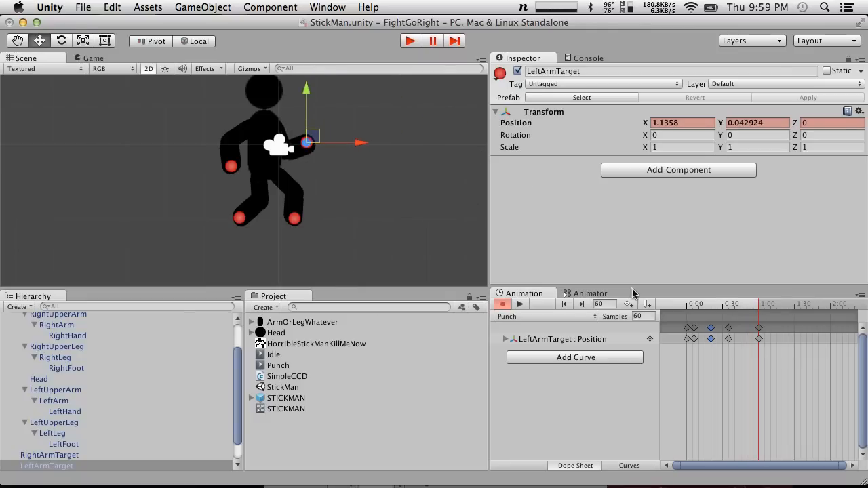
drag(759, 305, 648, 298)
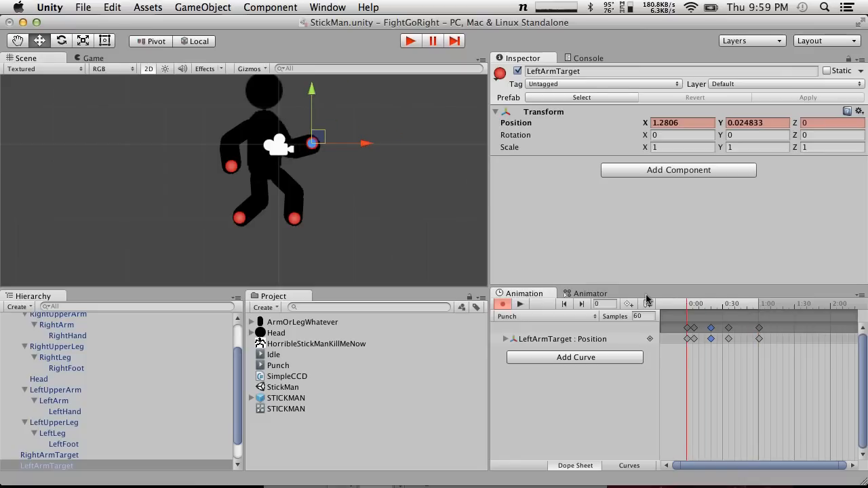
click(520, 304)
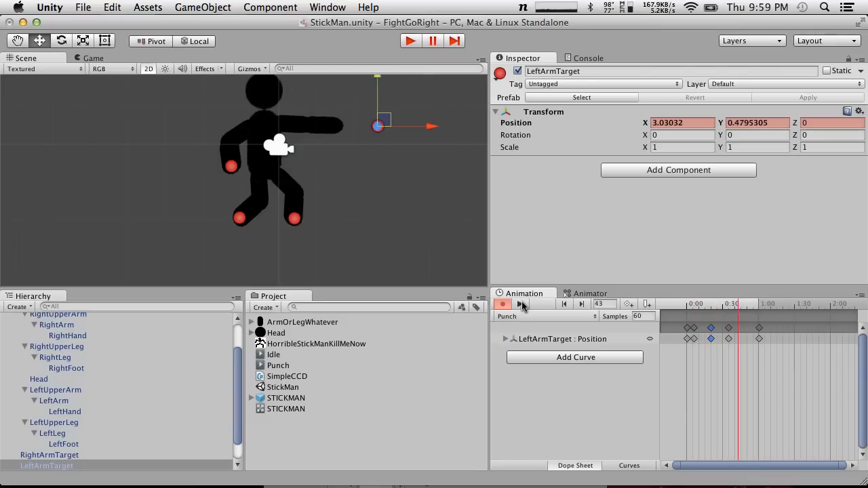
Check LeftArm's rotation and set the Min of LeftUpperArm's angle limit Element 0 to 10
click(65, 400)
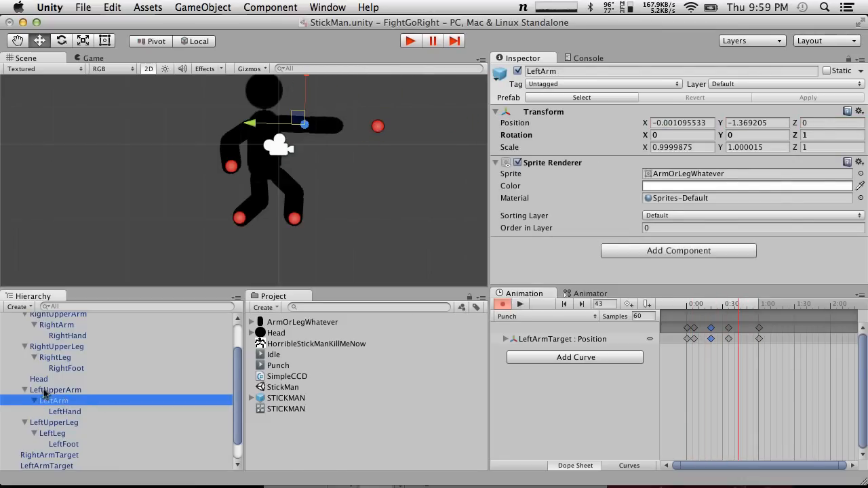
click(43, 391)
scroll(617, 213, down, 5)
click(688, 238)
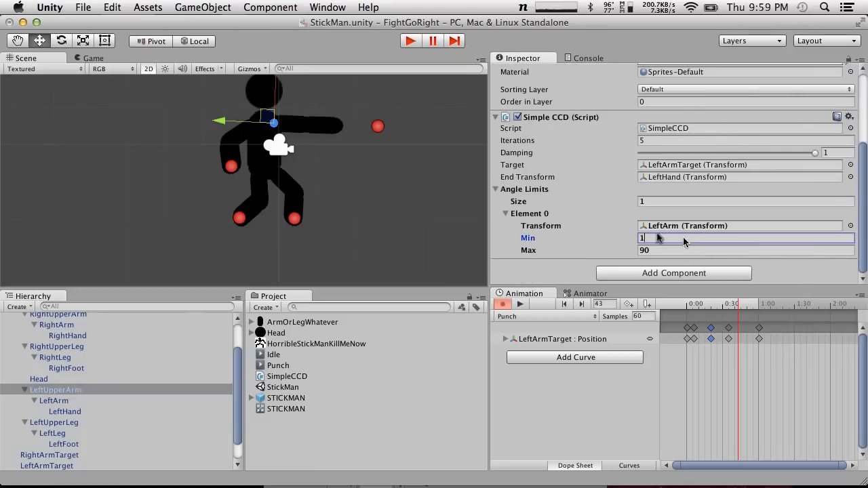
text(10)
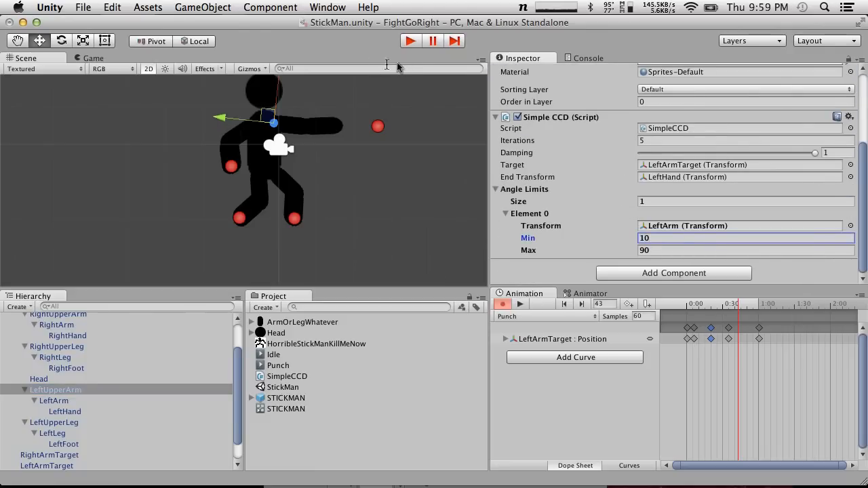
Replay the Punch clip from frame 0 to check the arm's bend, and leave animation recording
drag(734, 304, 620, 279)
click(521, 304)
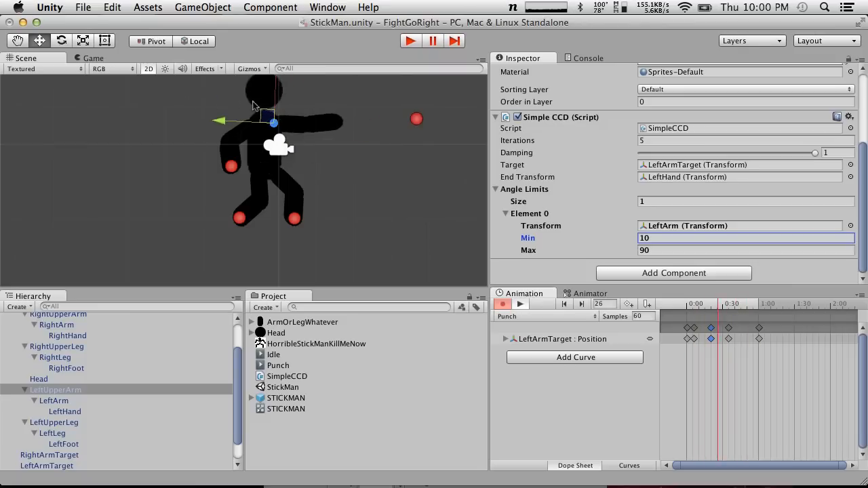
key(super+p)
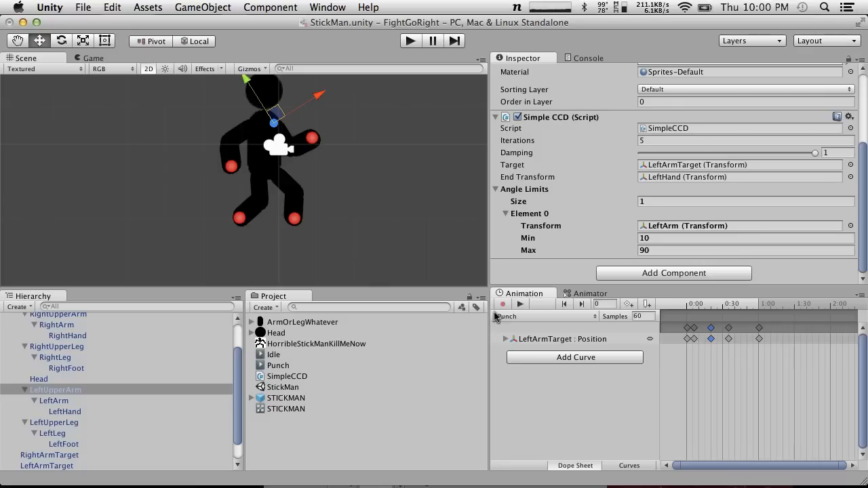
Switch the previewed clip to Idle and place the Punch state beside the Idle state in the Animator graph
click(511, 317)
click(514, 306)
scroll(565, 214, up, 5)
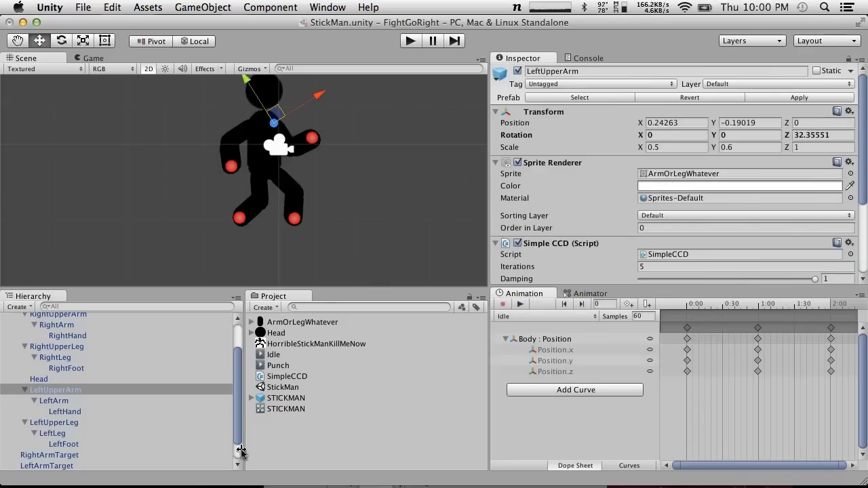
click(580, 293)
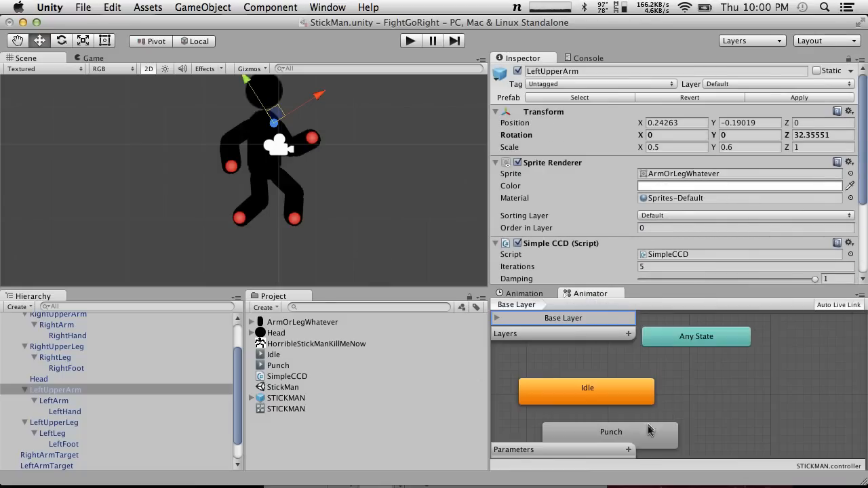
drag(655, 430, 783, 404)
drag(714, 404, 737, 398)
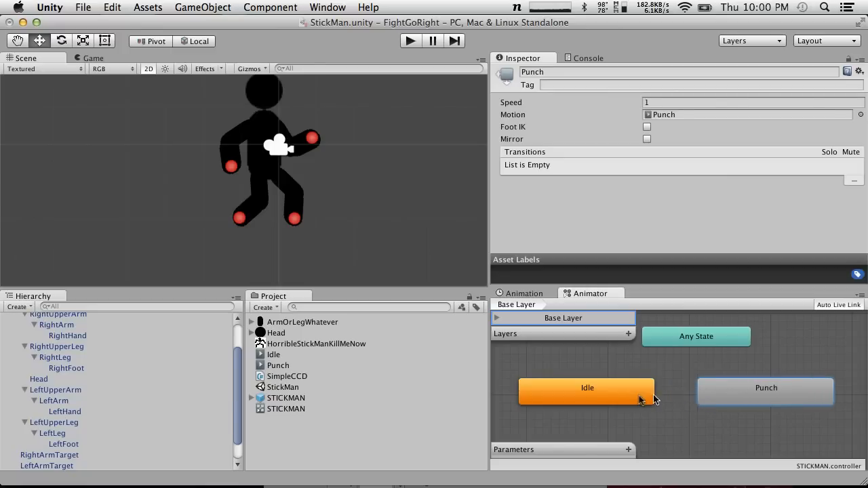
Make a transition from the Idle state to the Punch state
right_click(637, 396)
click(649, 402)
click(731, 399)
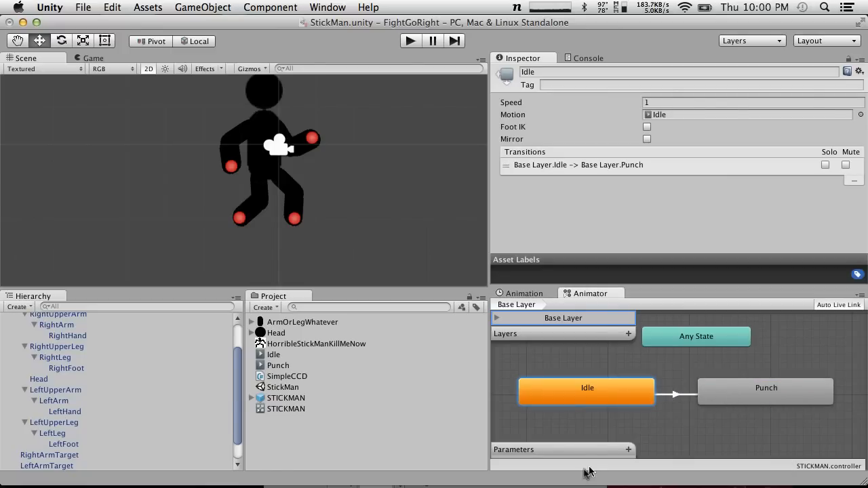
Add a Bool parameter named PunchNow to the STICKMAN animator controller
click(631, 450)
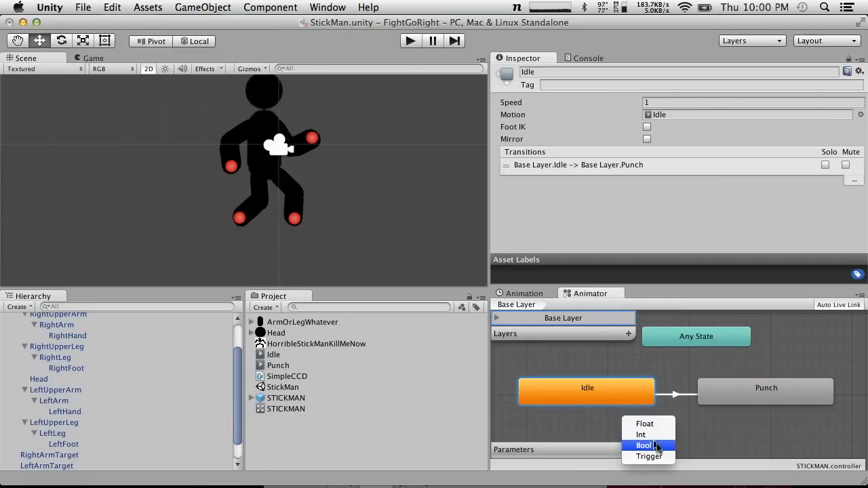
click(657, 447)
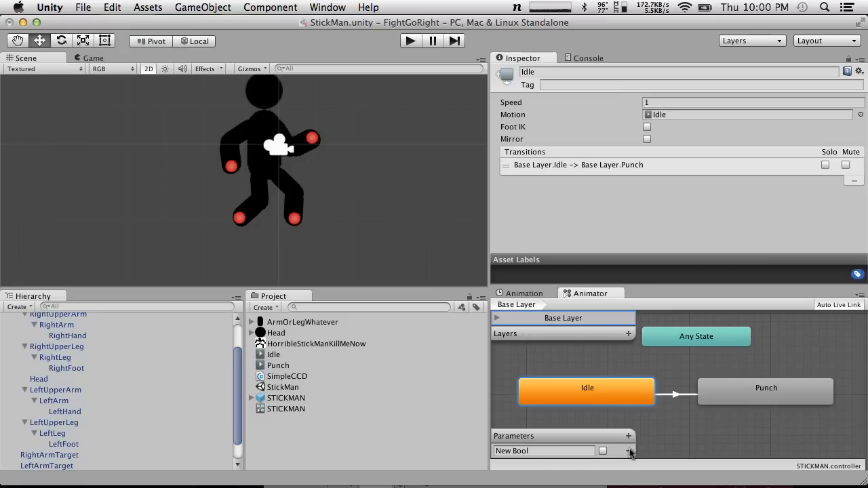
drag(569, 451, 307, 428)
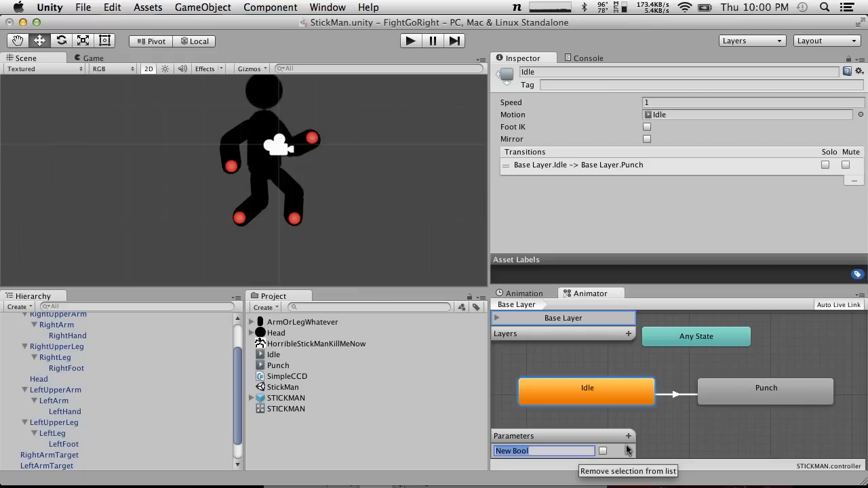
text(PunchNow)
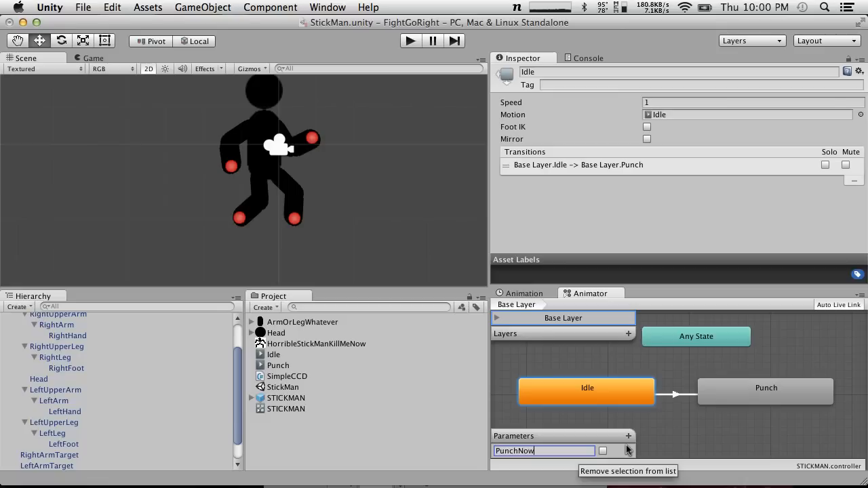
Set the condition of the Idle to Punch transition to PunchNow being true
click(675, 394)
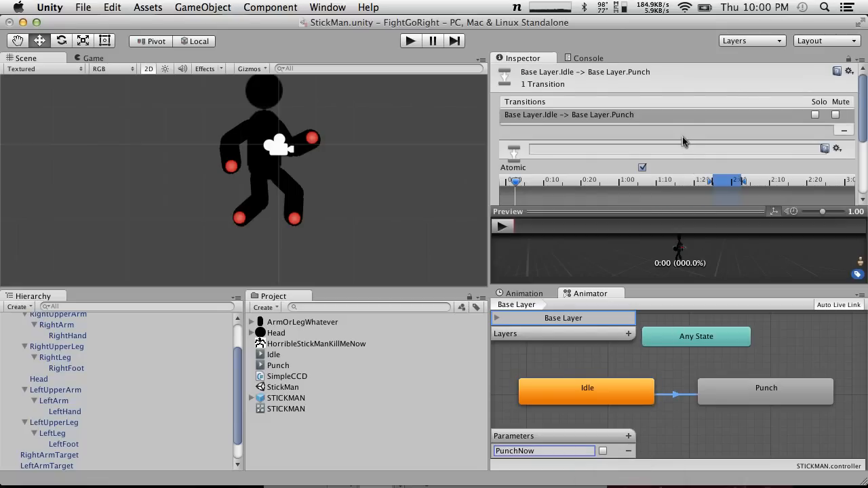
scroll(683, 141, down, 2)
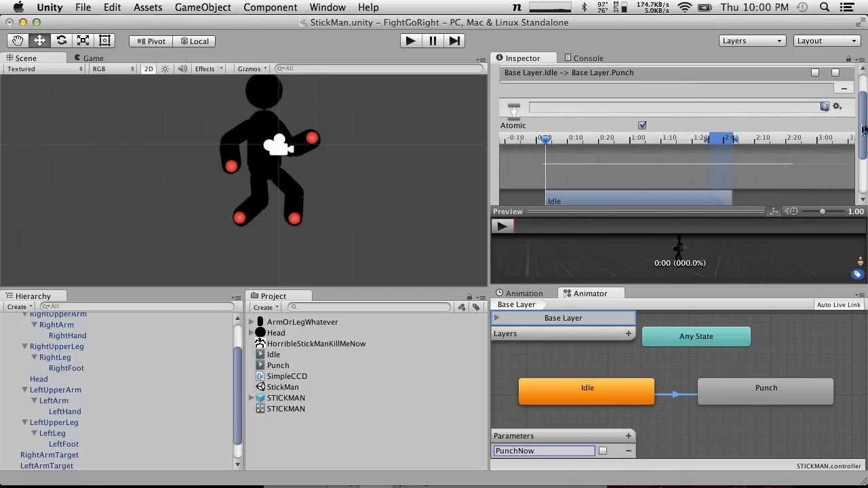
drag(864, 129, 865, 185)
click(615, 181)
click(583, 156)
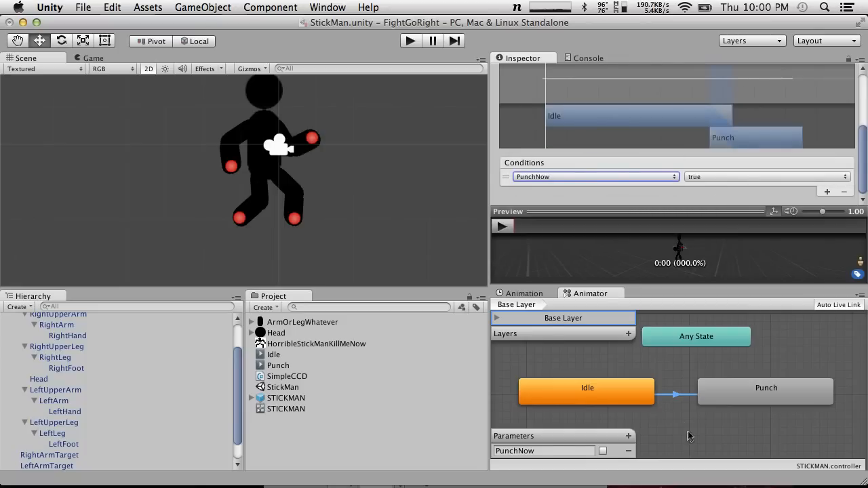
Make a return transition from the Punch state to the Idle state
click(765, 388)
right_click(707, 396)
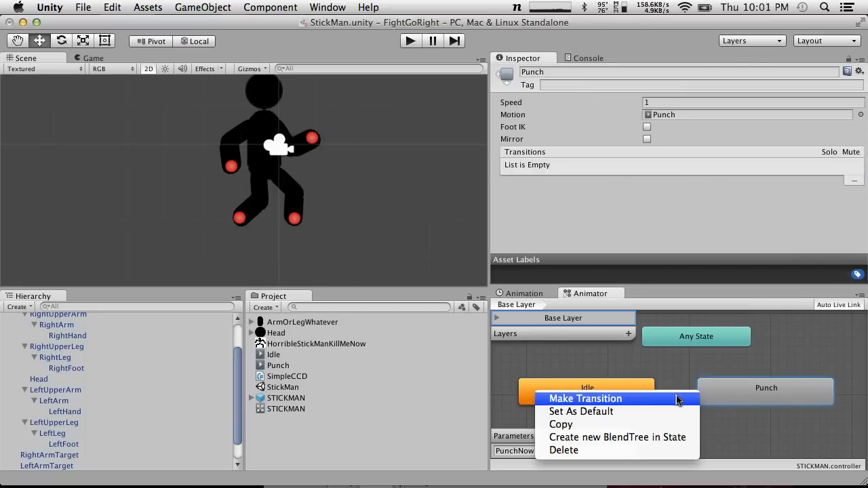
click(676, 400)
click(621, 387)
Set the Exit Time condition of the Punch to Idle transition to 0.90
click(691, 390)
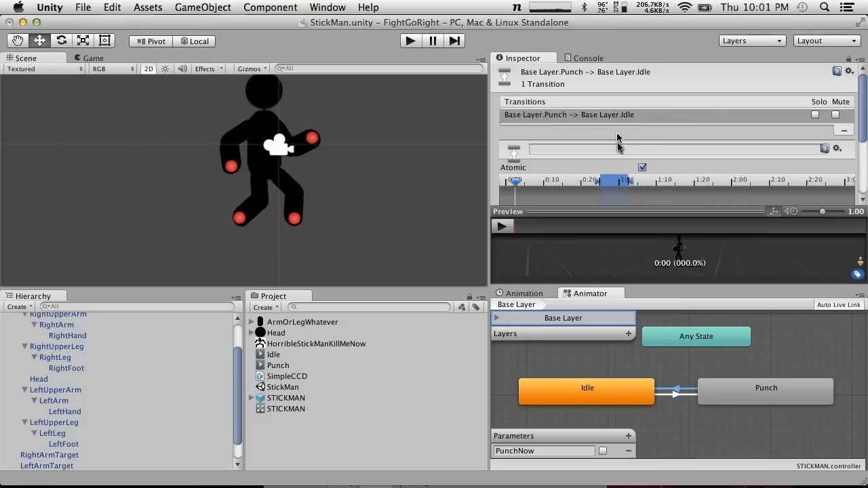
drag(865, 114, 864, 190)
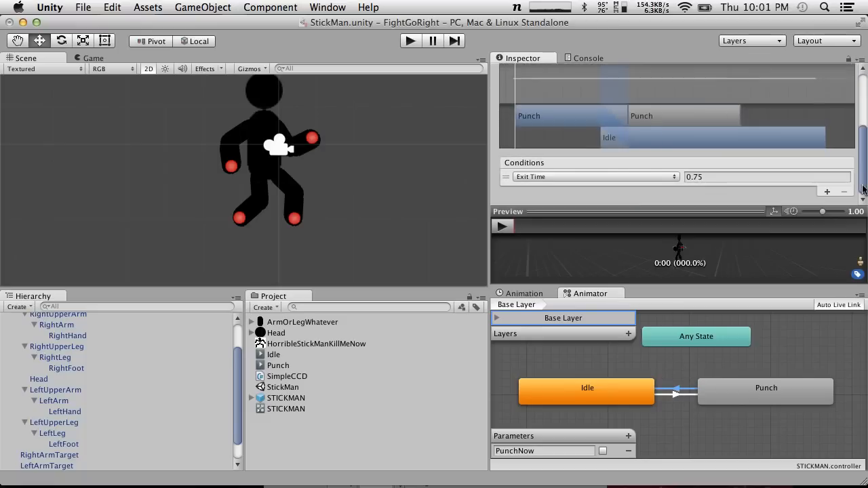
click(700, 177)
text(0.90)
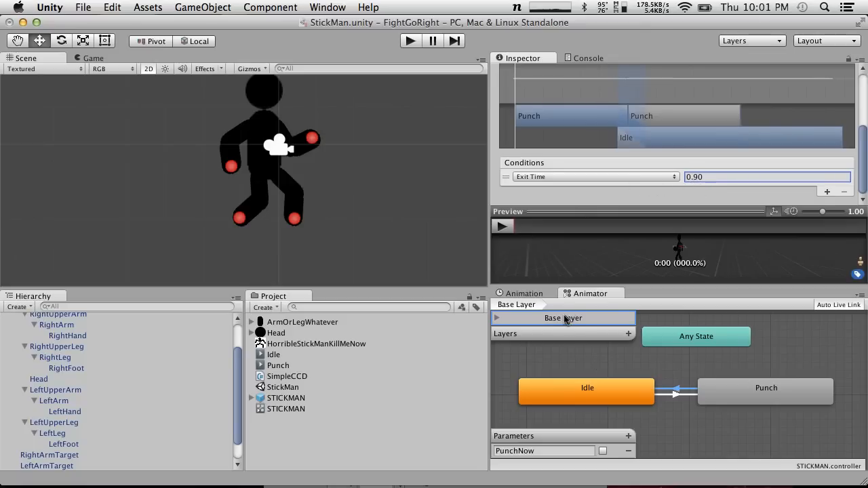
Create a new C# script named Punch in the project assets
click(292, 422)
click(264, 308)
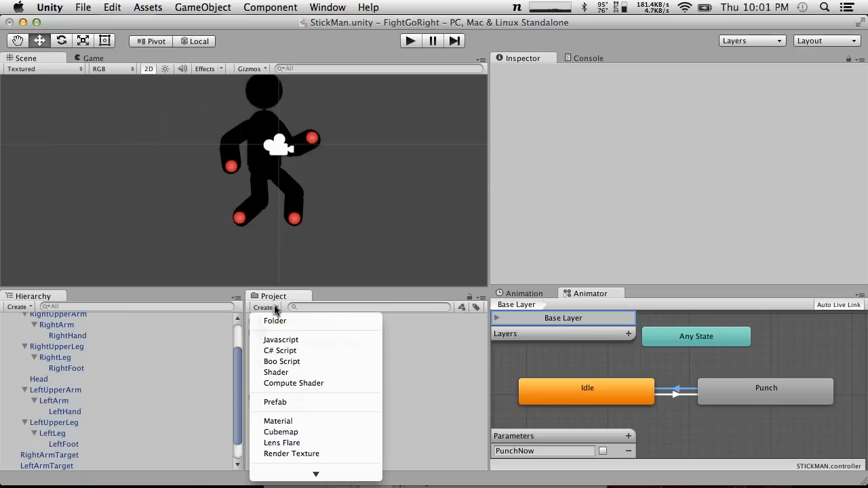
click(301, 351)
text(Punch)
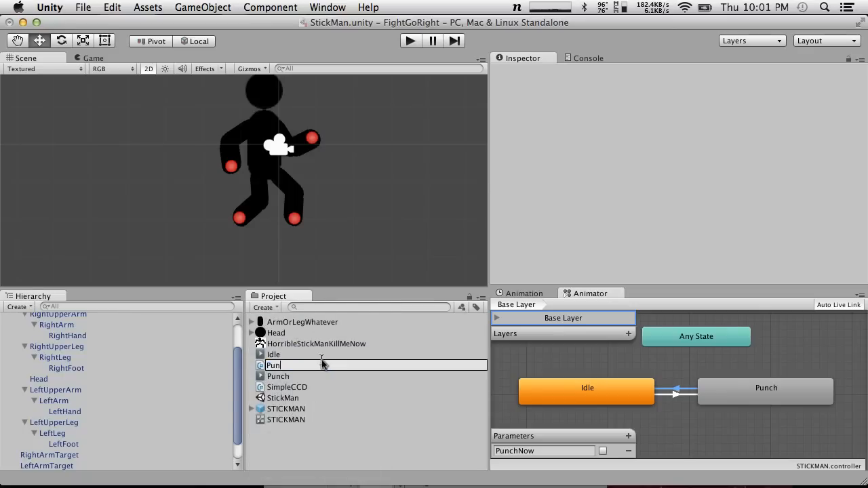
key(Return)
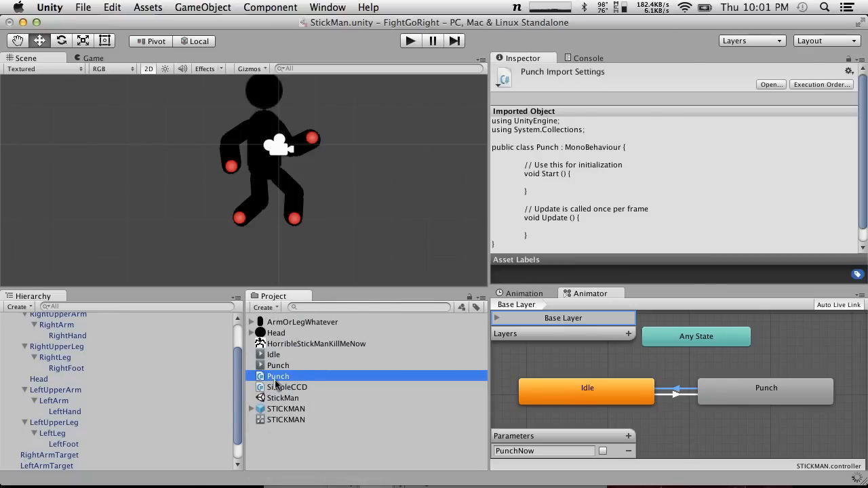
Open the Punch script in MonoDevelop-Unity, quitting BetterSnapTool to clear its popup
double_click(276, 385)
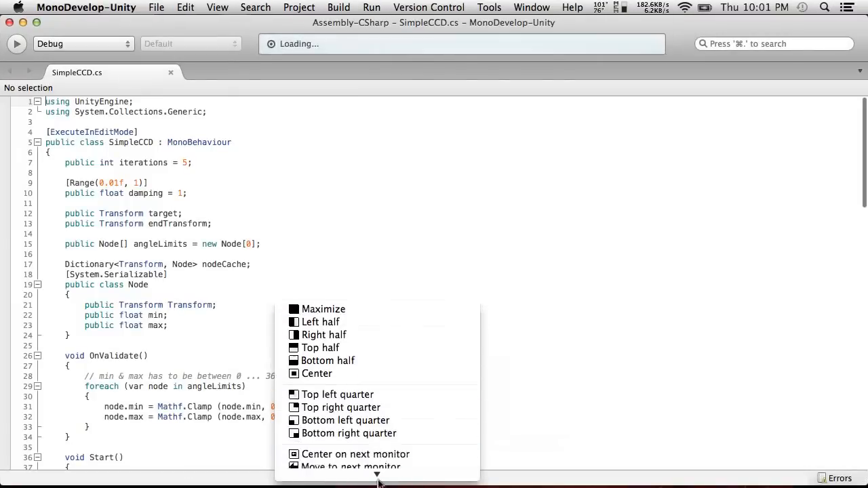
mouse_move(423, 472)
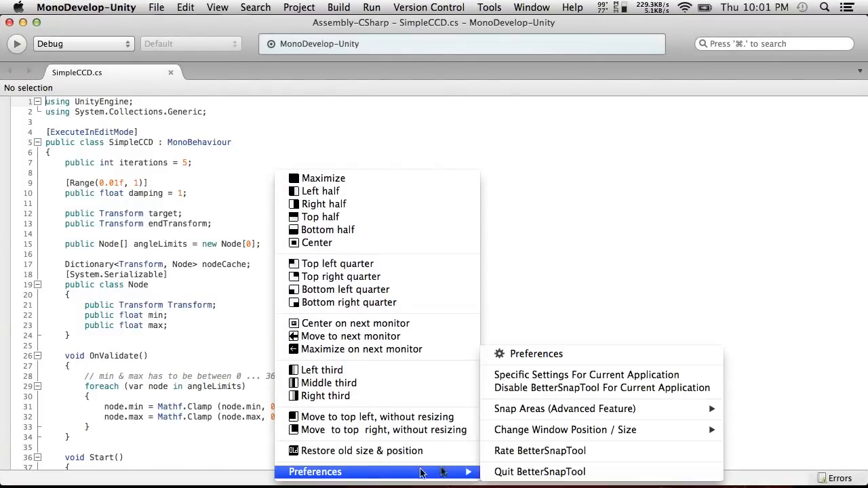
click(529, 472)
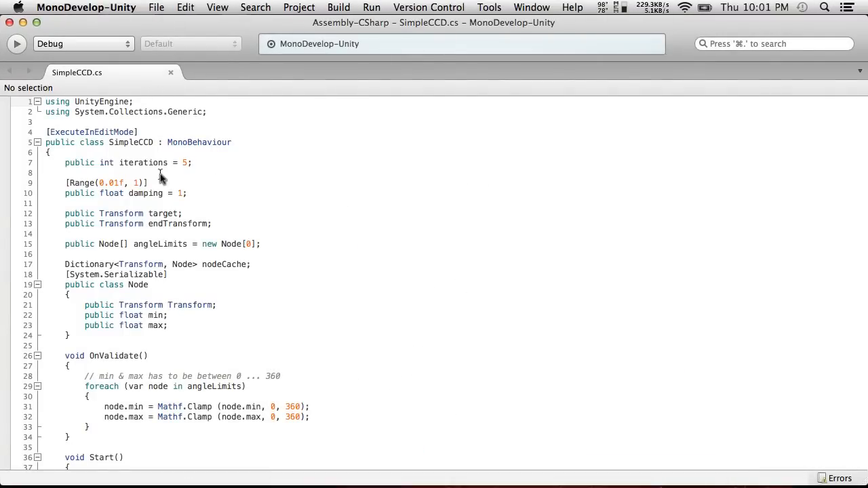
key(super+Tab)
double_click(302, 376)
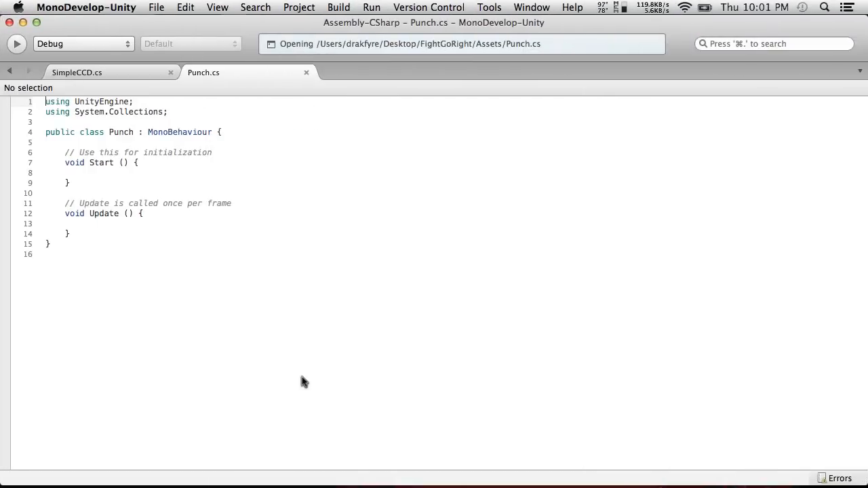
Put the opening braces of the Punch class and the Update method on their own lines
click(213, 132)
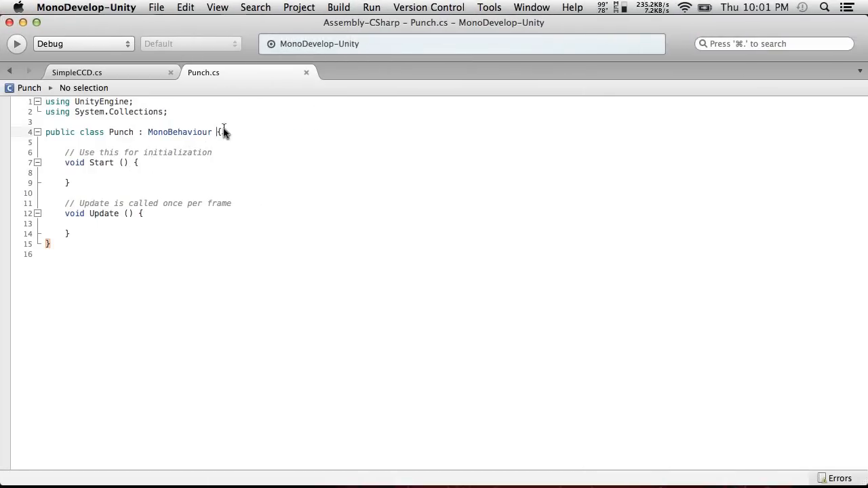
key(Return)
click(141, 234)
click(138, 224)
key(Return)
click(130, 245)
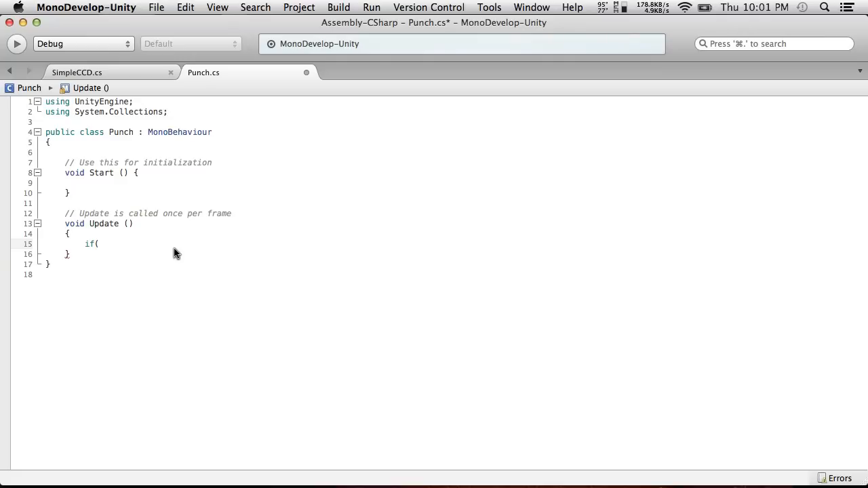
Add an if(Input.GetButtonDown ("Fire1")) statement with an empty braced block inside Update
text(if(Input)
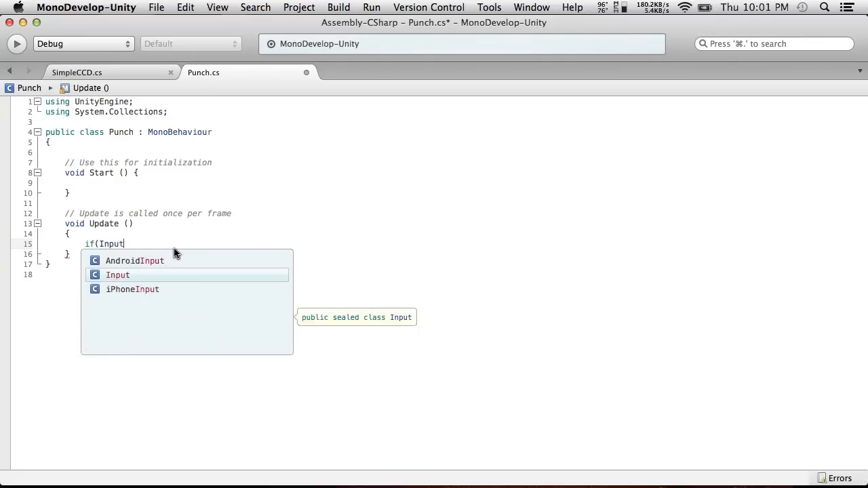
text(.GetButtonDo)
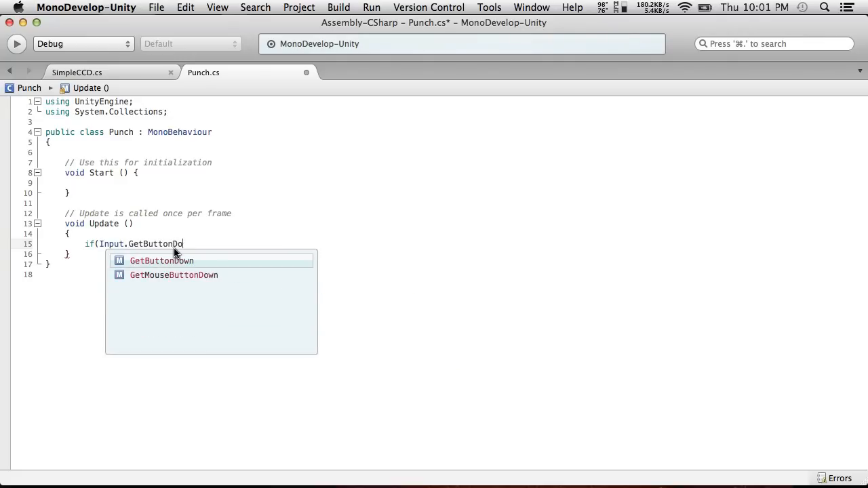
text(wn ("Fire1"))
key(Return)
text({})
key(Return)
key(BackSpace)
key(BackSpace)
key(BackSpace)
key(Return)
text(})
key(Up)
key(Return)
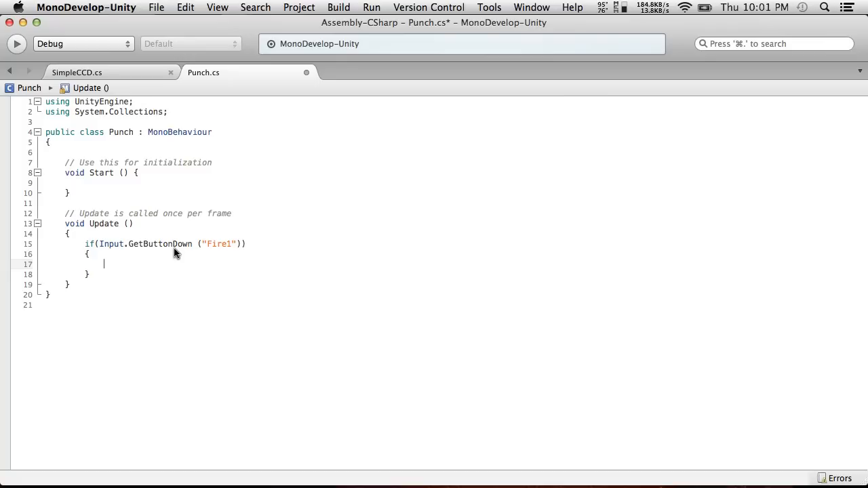
text(ani)
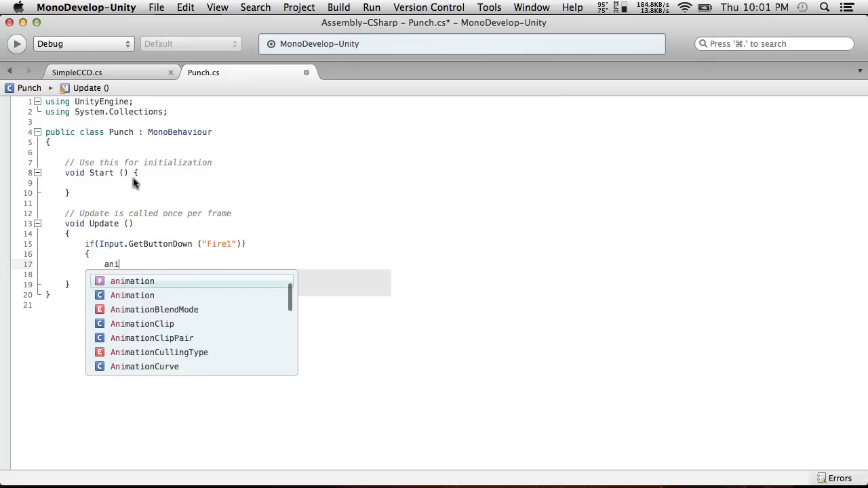
text(mator)
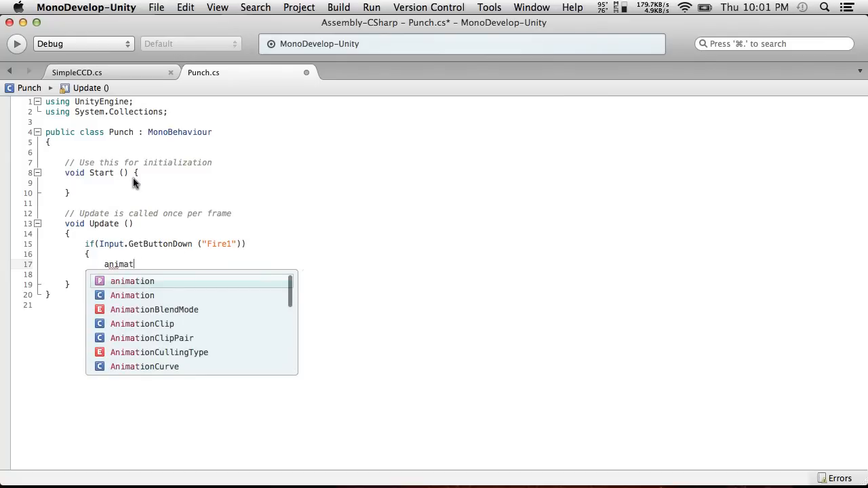
key(BackSpace)
key(BackSpace)
key(BackSpace)
key(BackSpace)
key(BackSpace)
key(BackSpace)
key(BackSpace)
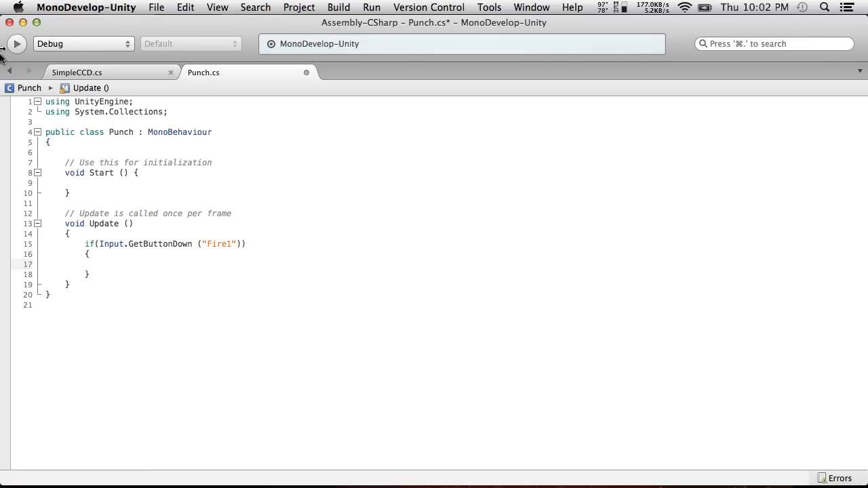
Put the opening brace of the Start method on its own line
click(133, 174)
key(Return)
click(90, 193)
Declare the field "private Animator animator;" at the beginning of the Punch class
click(117, 146)
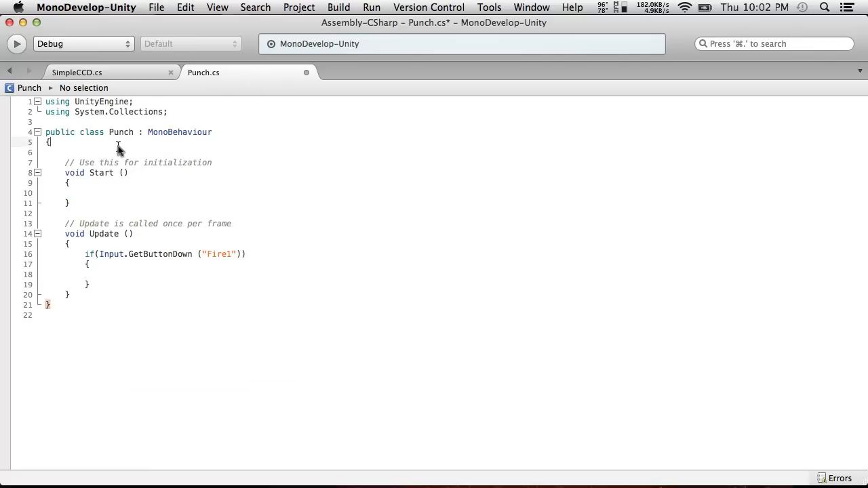
key(Return)
text(pu)
key(BackSpace)
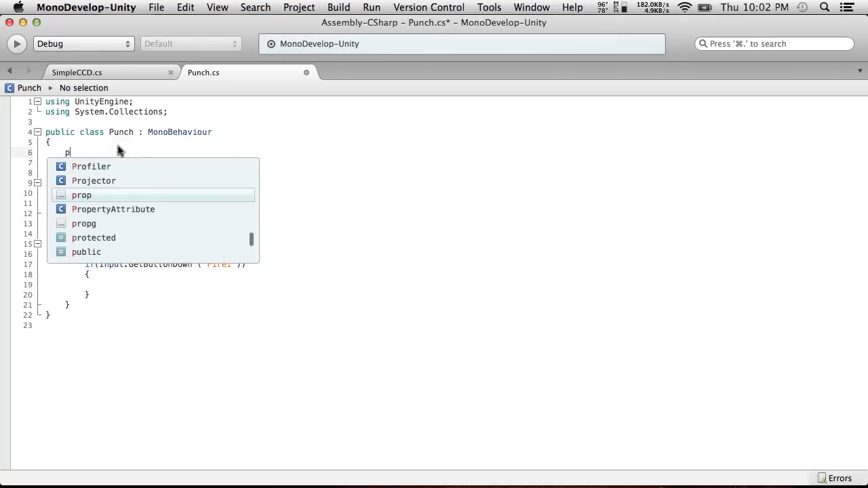
text(rivate )
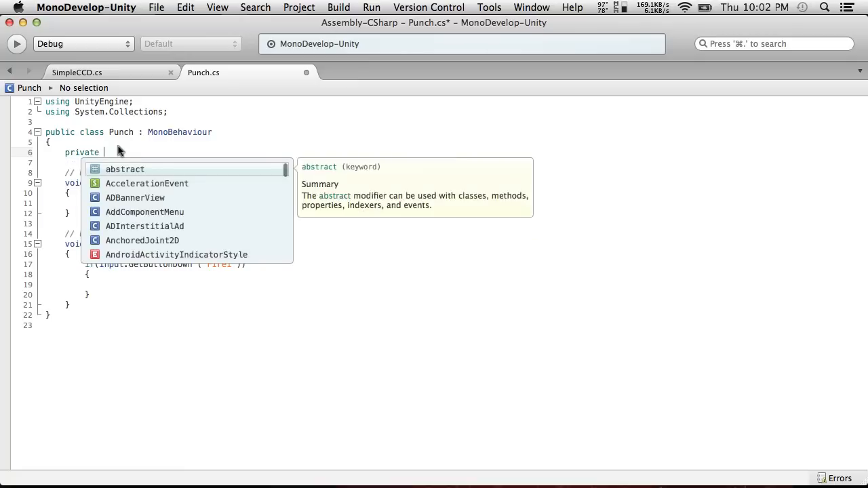
text(Animator animator;)
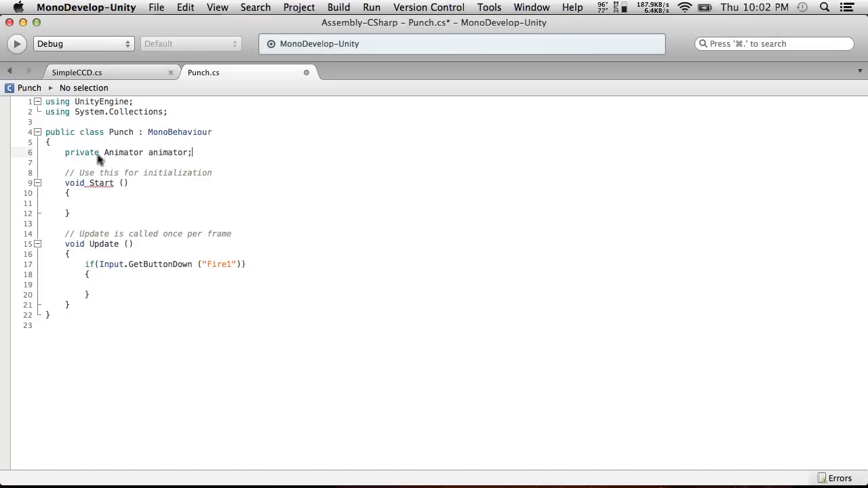
click(154, 286)
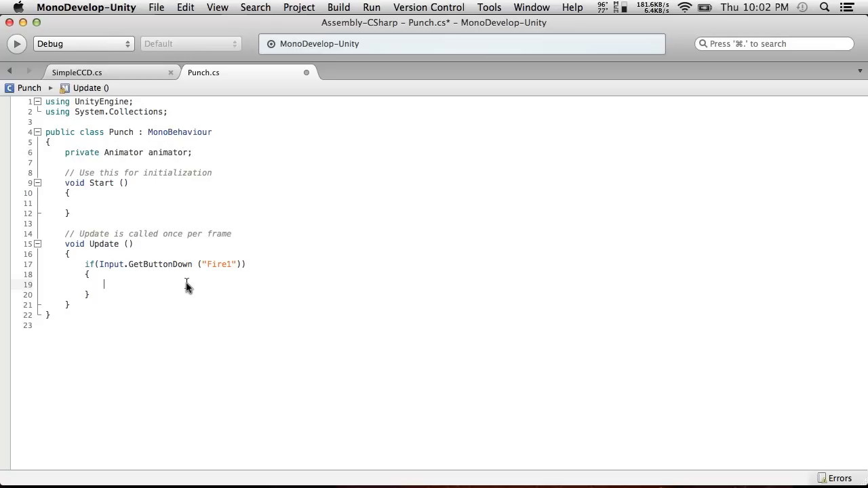
key(super+Tab)
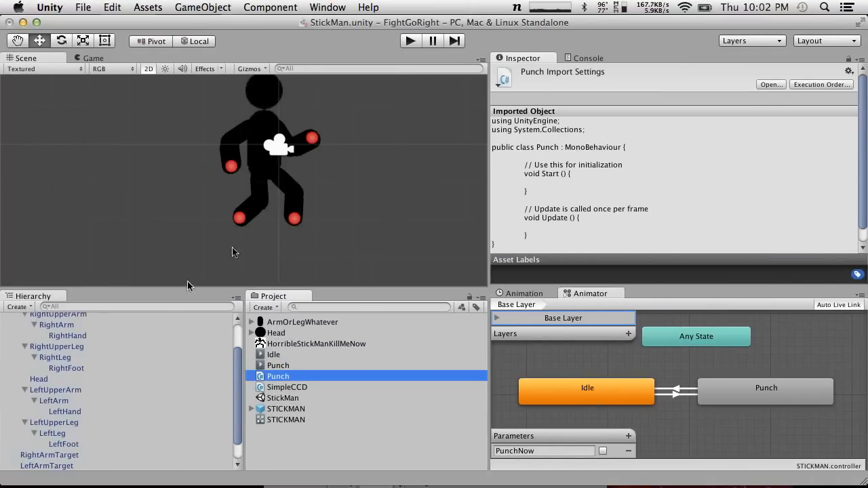
click(273, 7)
mouse_move(292, 93)
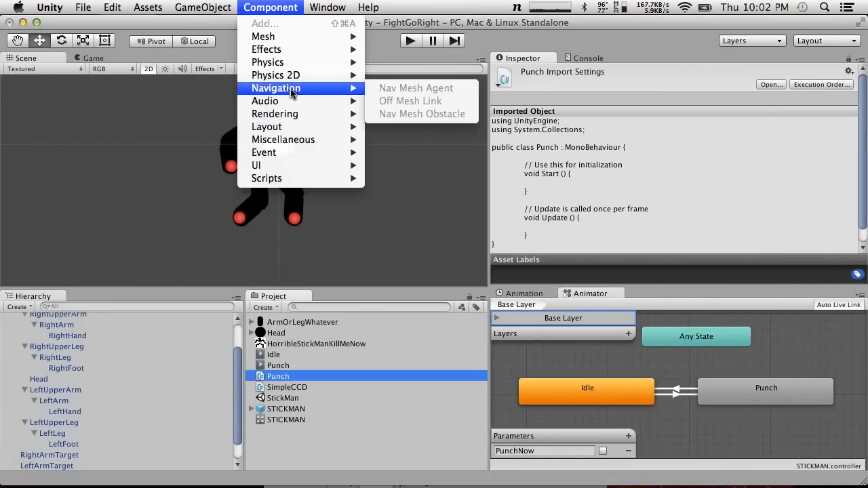
click(264, 8)
key(super+Tab)
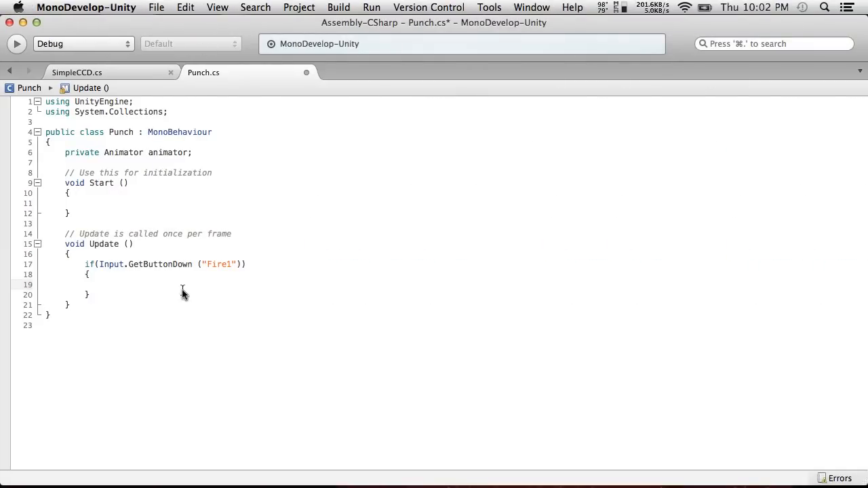
Begin the Fire1 block's statement with animator, and add "animator = GetComponent<Animator>();" inside the Start method
text(animator)
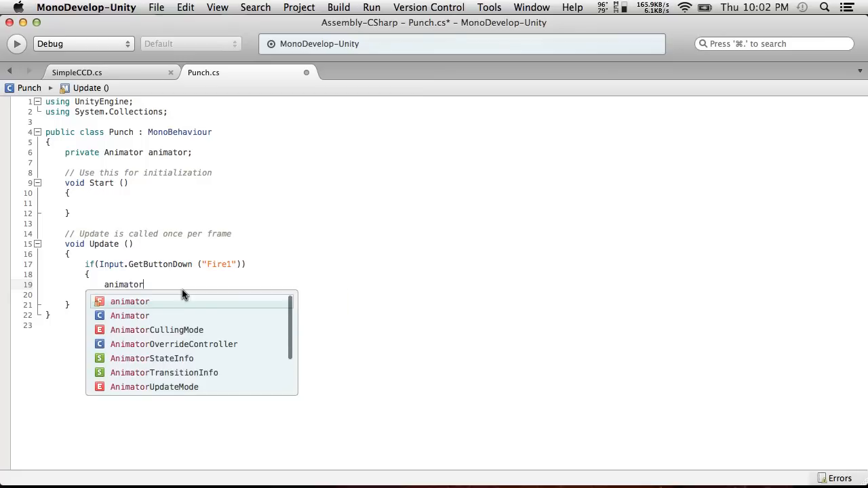
click(120, 203)
text(animator =)
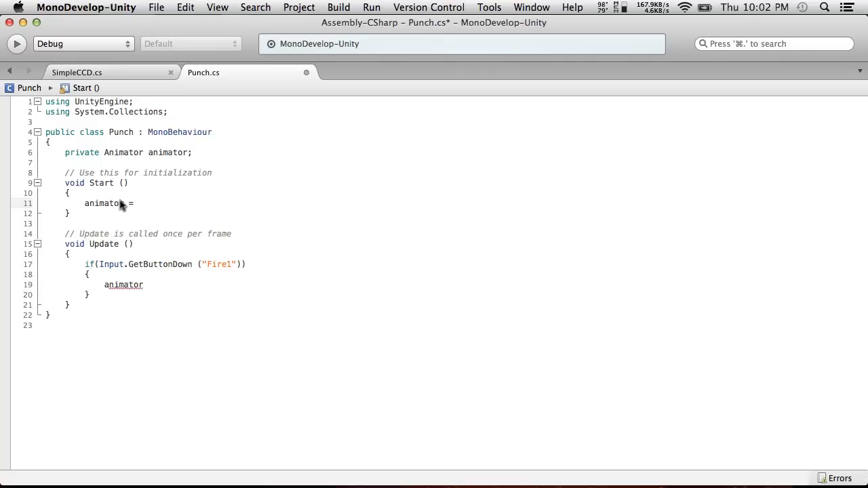
text( GetCom)
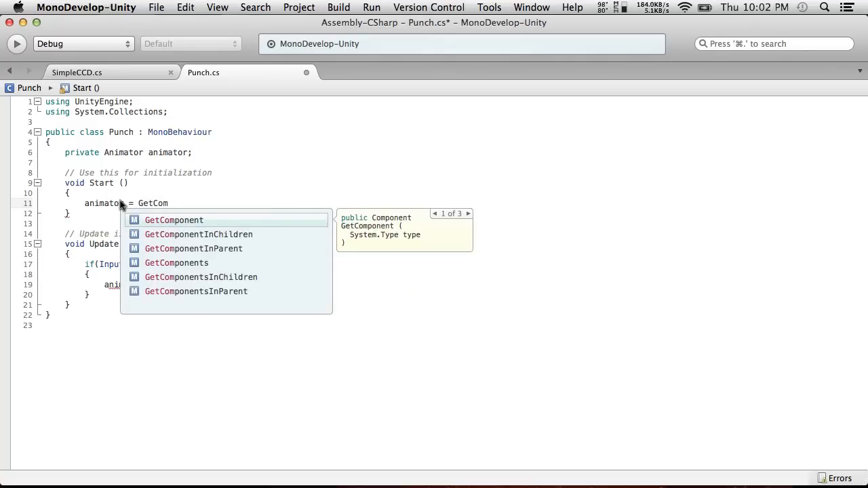
key(Return)
text(<A)
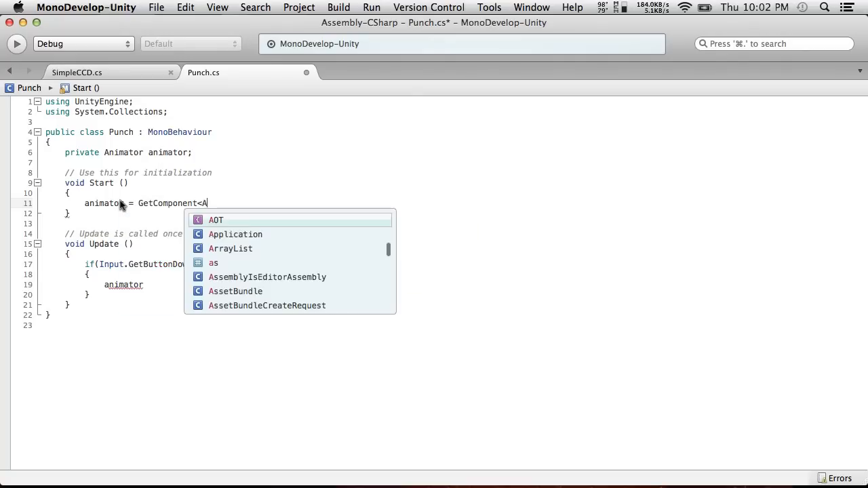
text(nim)
key(Return)
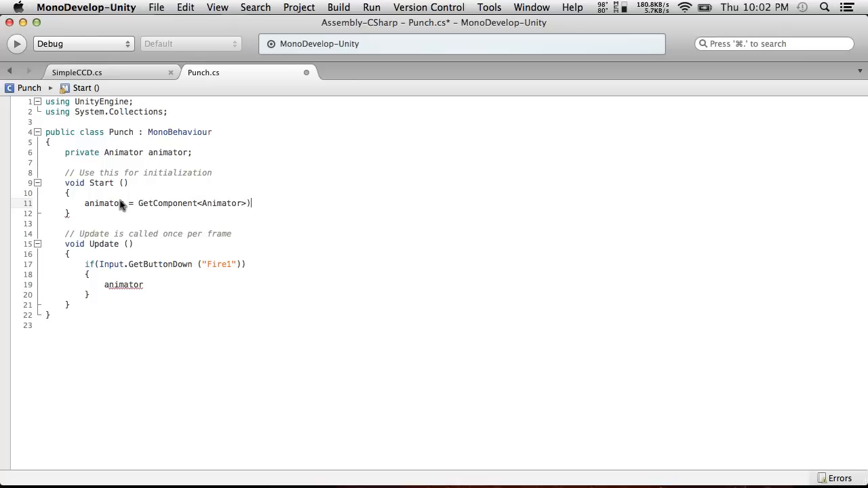
key(Left)
text(())
Complete the statement in the Fire1 block as animator.SetBool ("PunchNow",true);
click(174, 284)
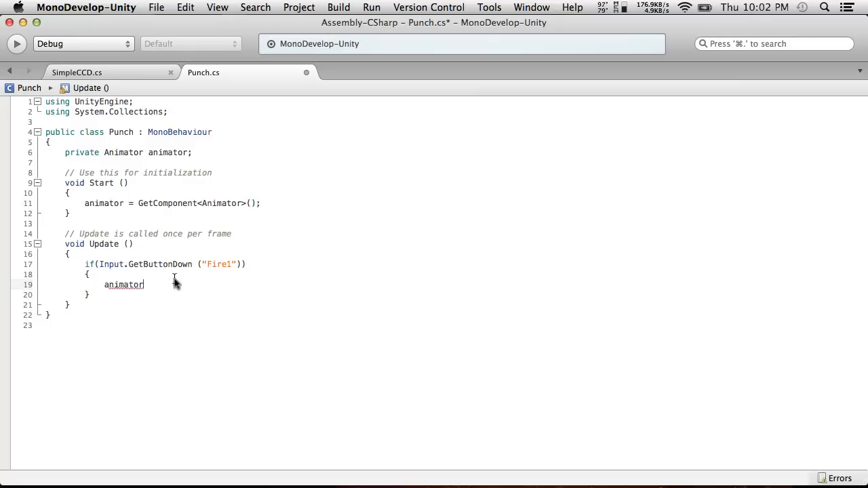
text(.Se)
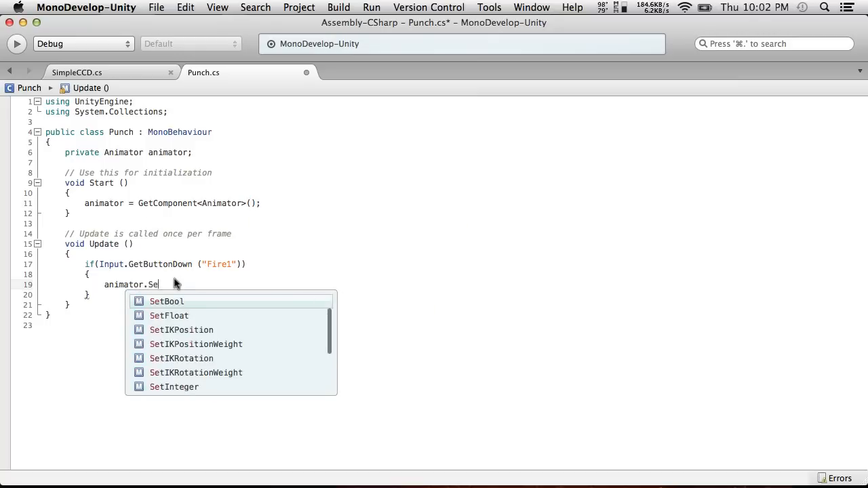
text(tBool ()
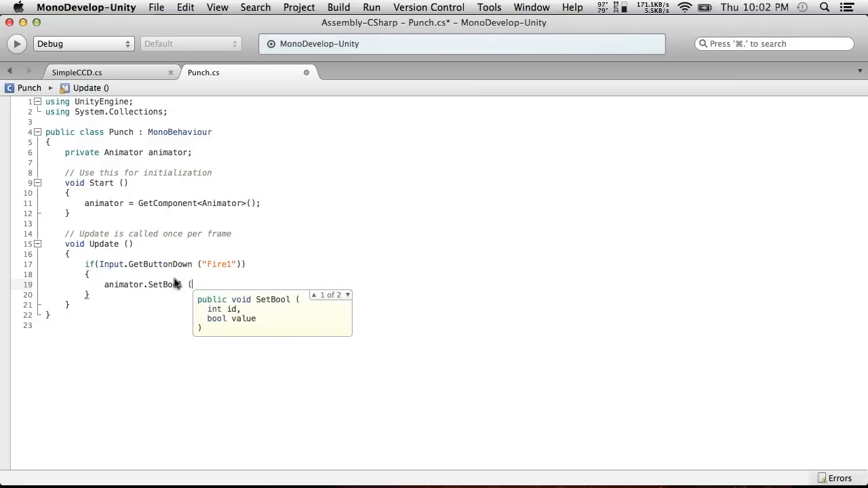
key(super+Tab)
key(super+Tab)
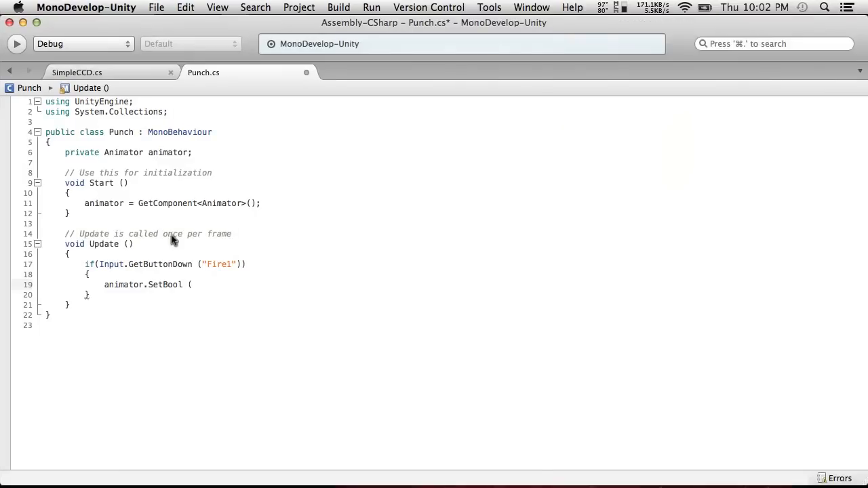
text("PunchNow",true);)
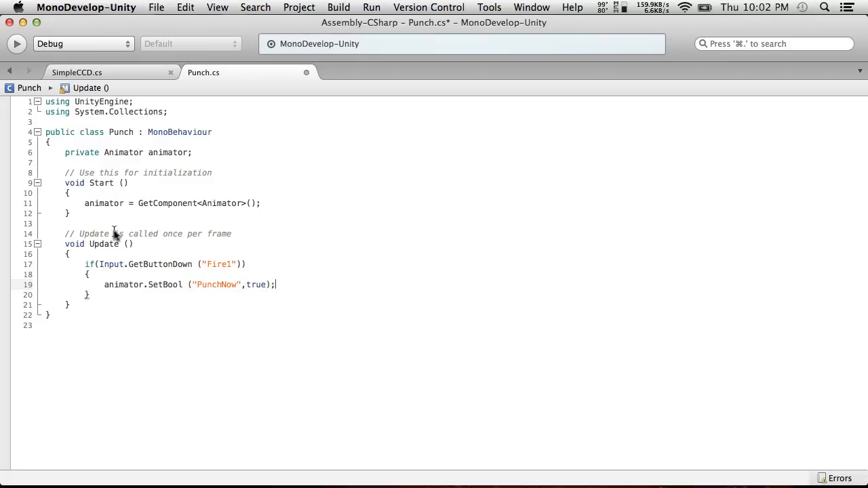
Copy the SetBool statement to the beginning of Update with the value false, and remove the space before the parenthesis in both calls
drag(285, 285, 102, 285)
key(super+c)
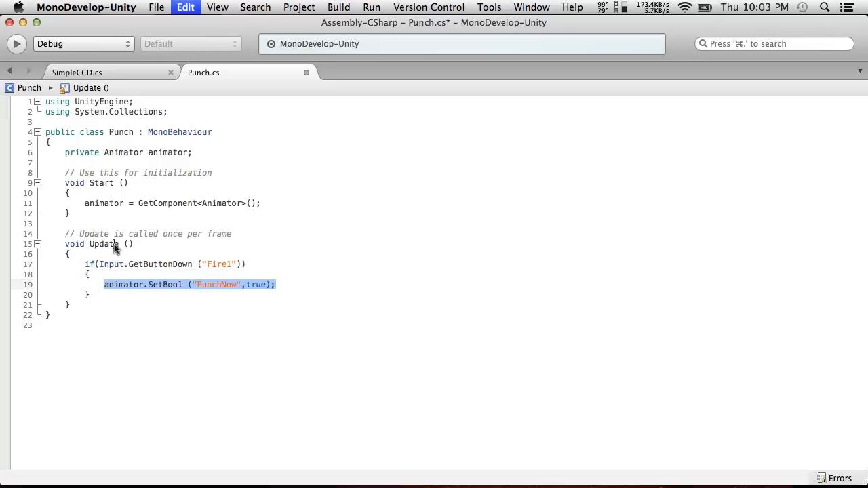
click(187, 285)
key(BackSpace)
click(93, 253)
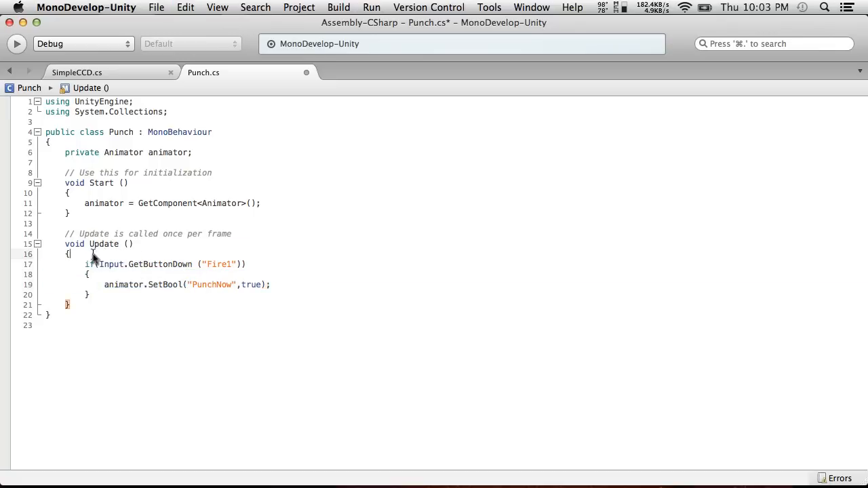
key(Return)
key(super+v)
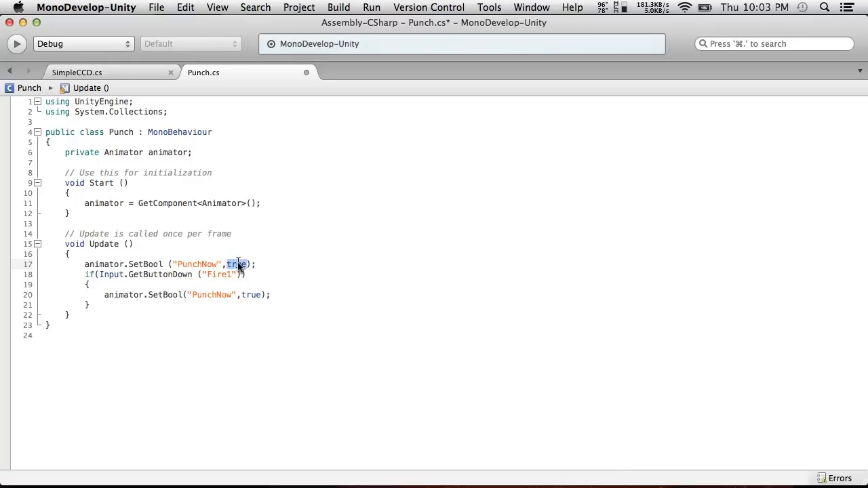
text(fals)
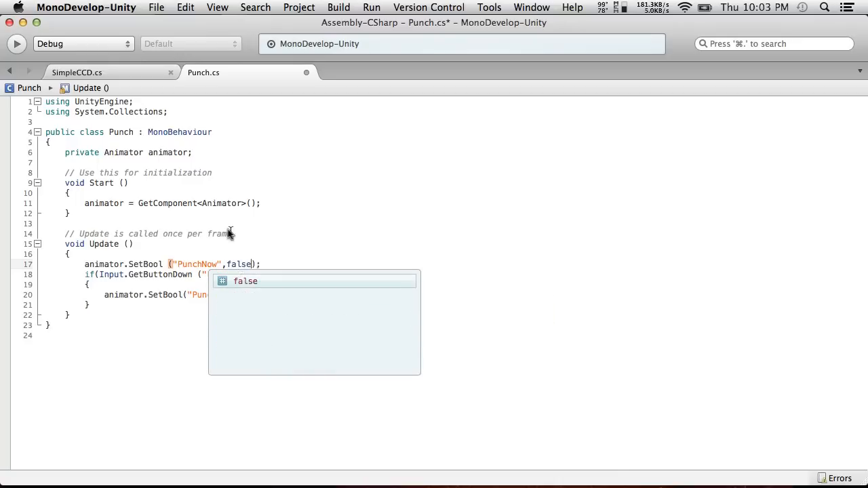
click(229, 227)
click(167, 265)
key(BackSpace)
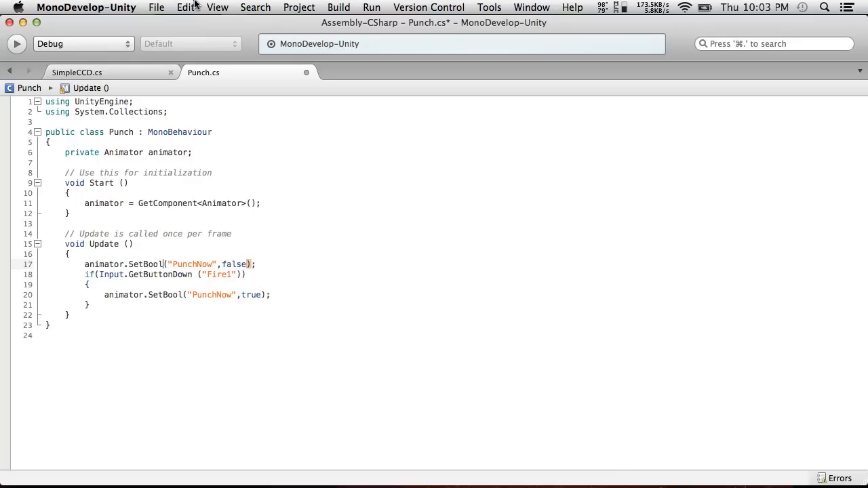
Save the Punch script and switch back to Unity
click(156, 7)
click(170, 58)
key(ctrl+Left)
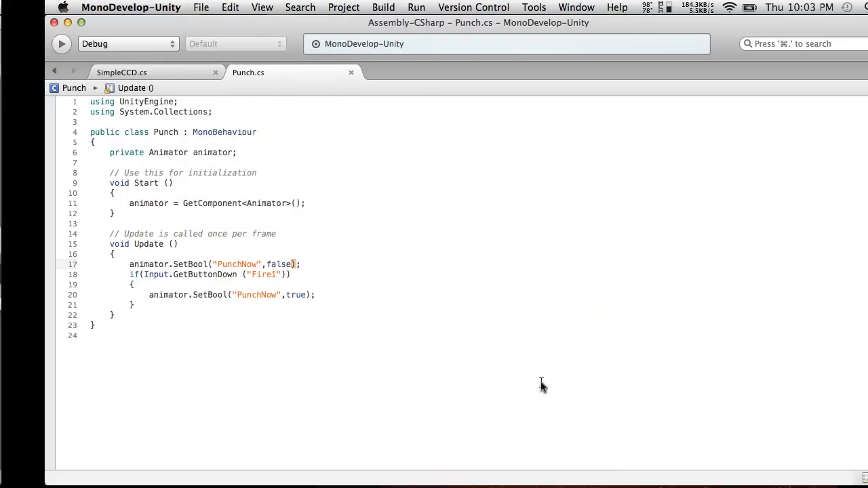
key(ctrl+Right)
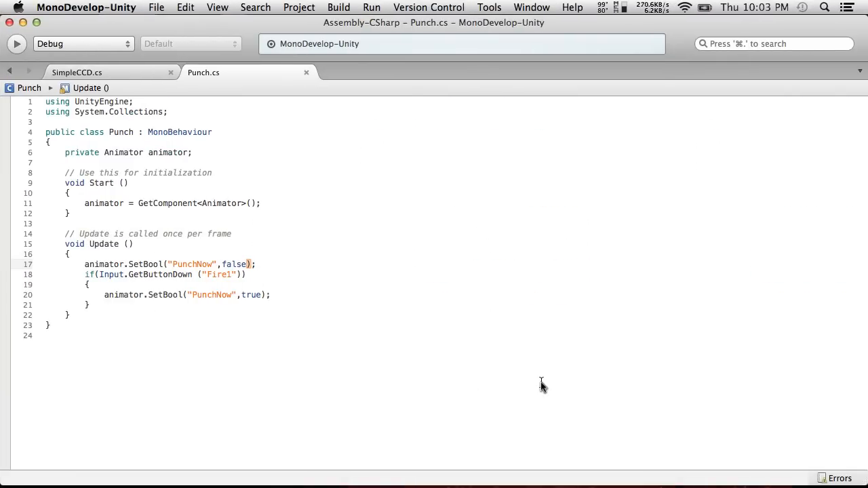
key(ctrl+Left)
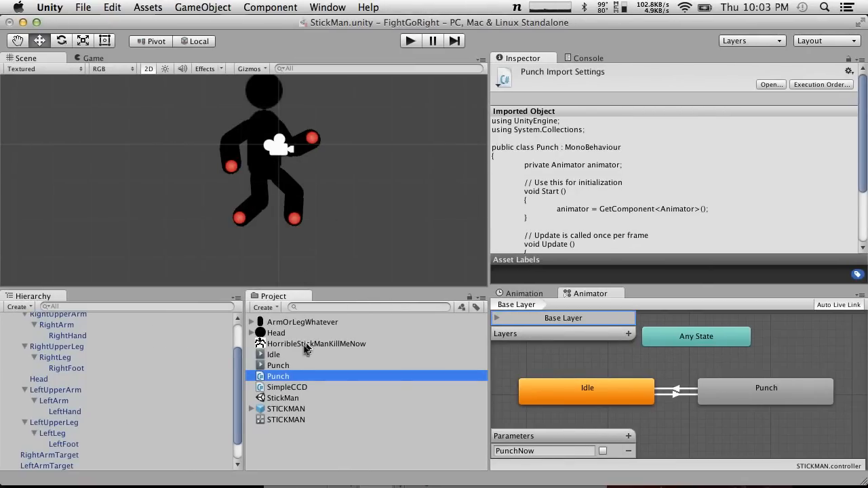
Attach the Punch script to the STICKMAN object and check the object's components
drag(277, 376, 76, 333)
click(74, 334)
scroll(556, 219, down, 2)
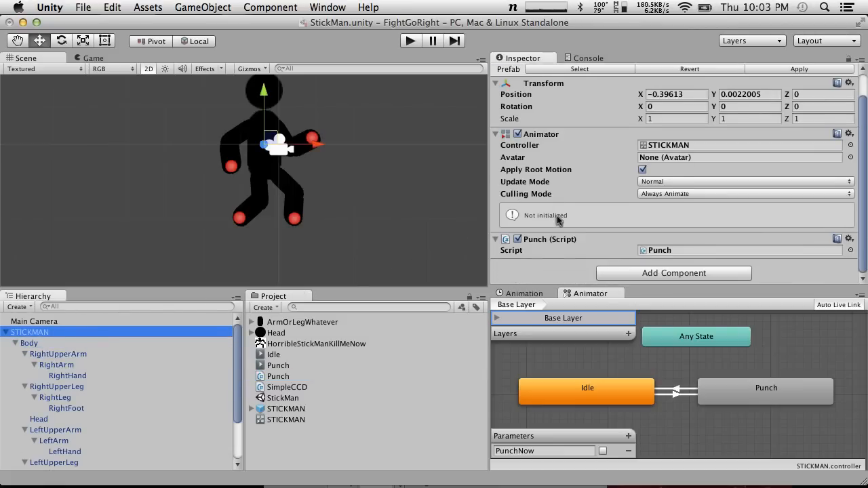
Run the scene, trigger the stick figure's punch several times in the game view, and stop the run
click(411, 41)
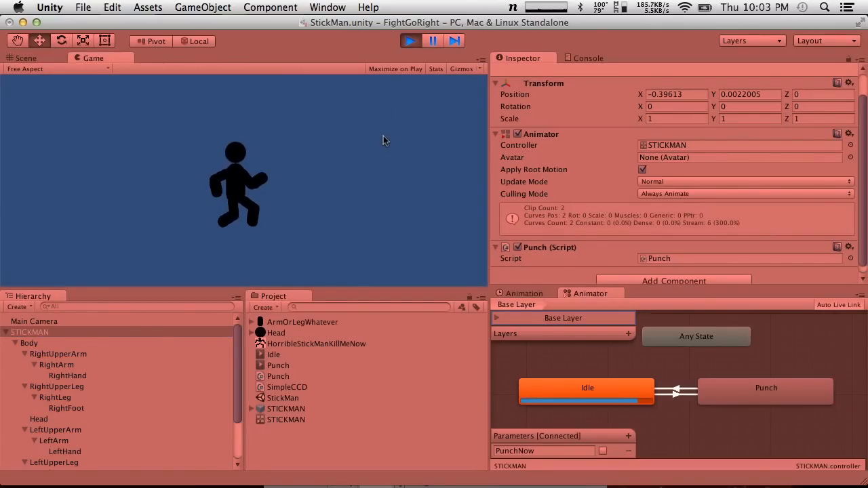
click(383, 136)
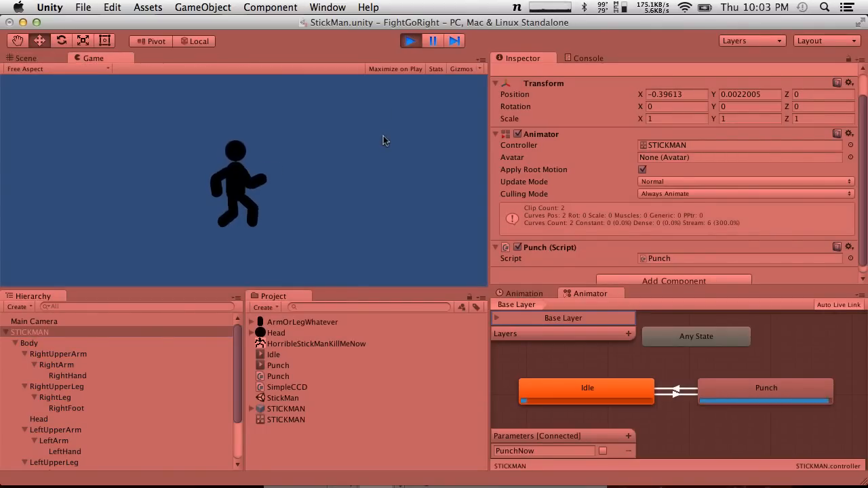
click(383, 141)
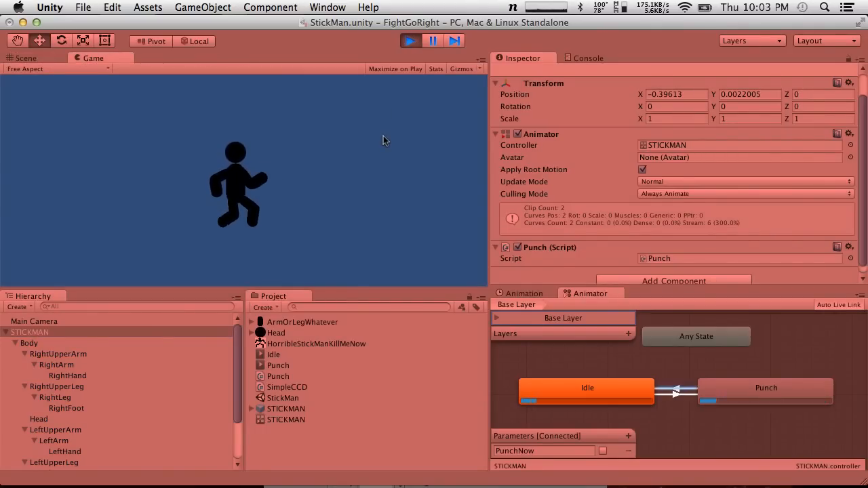
click(384, 140)
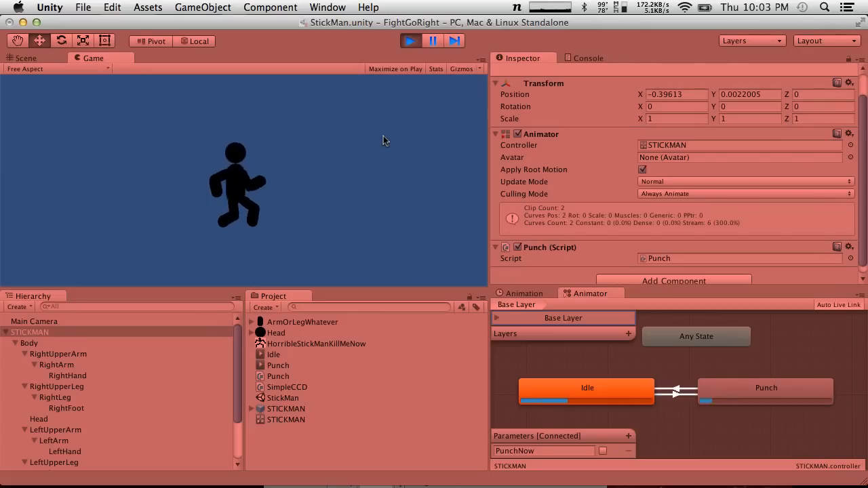
click(383, 140)
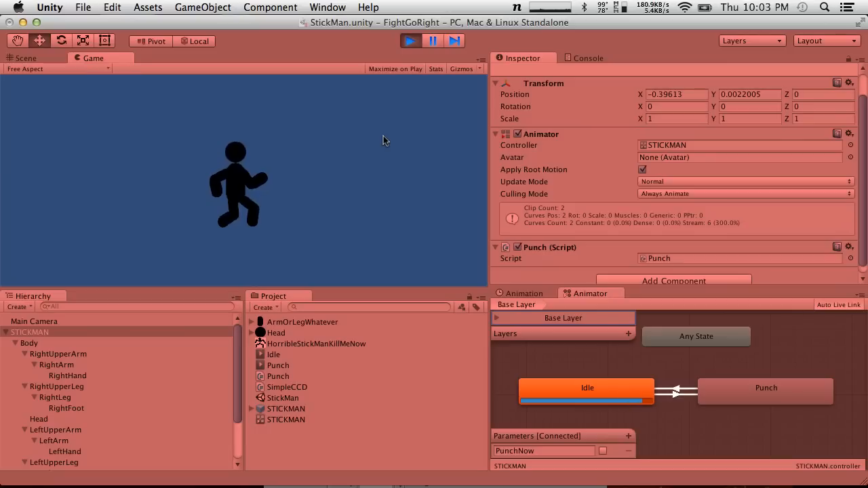
click(383, 141)
click(383, 93)
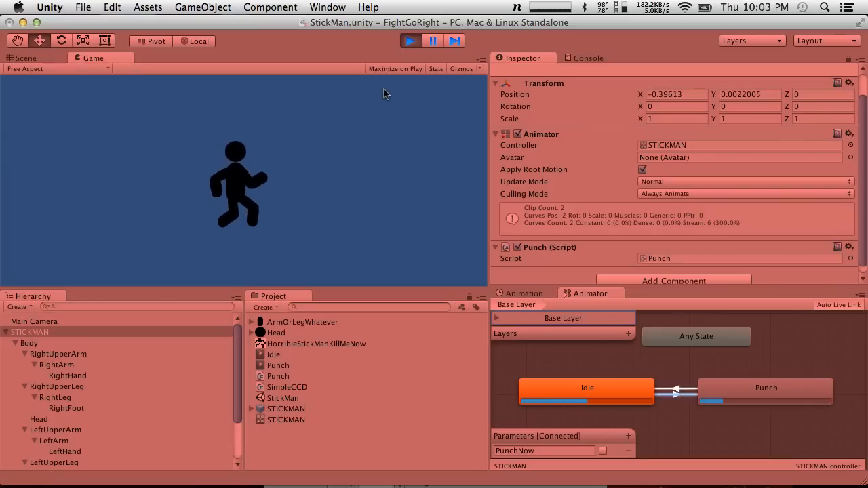
click(384, 93)
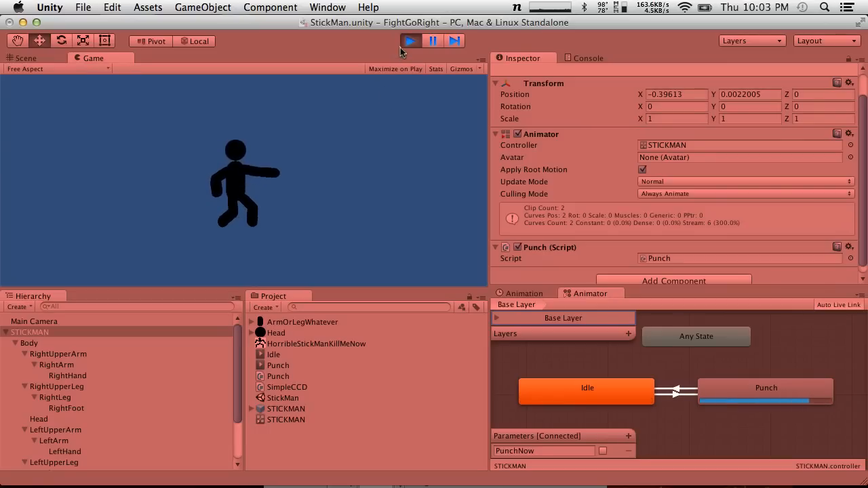
click(410, 41)
Save the Unity project
click(124, 8)
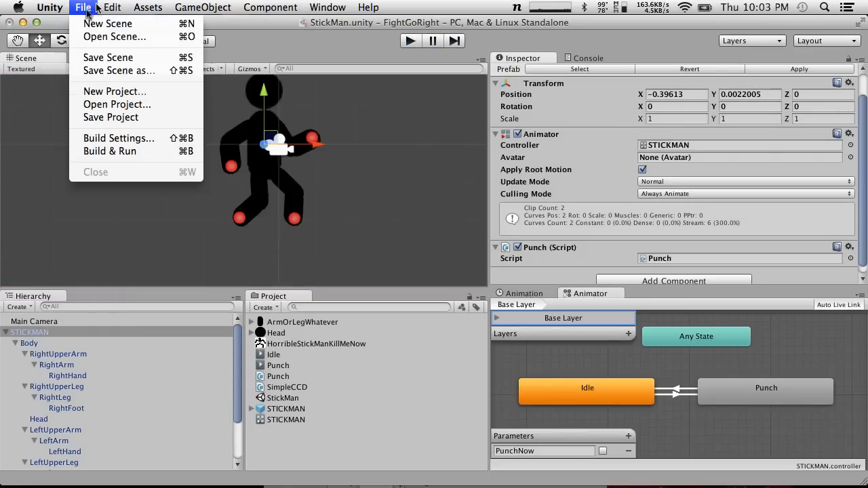
click(83, 7)
click(83, 7)
click(110, 119)
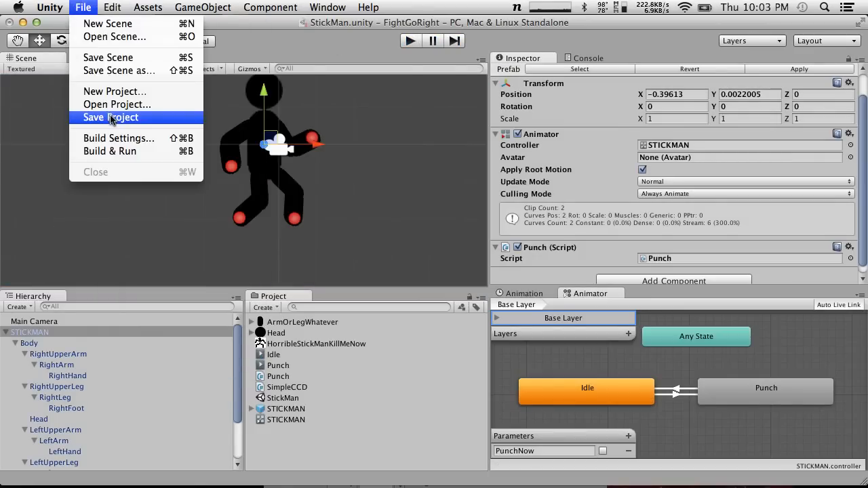
Switch to Chrome and check the live chat on the stream's YouTube page
key(ctrl+Right)
key(ctrl+Right)
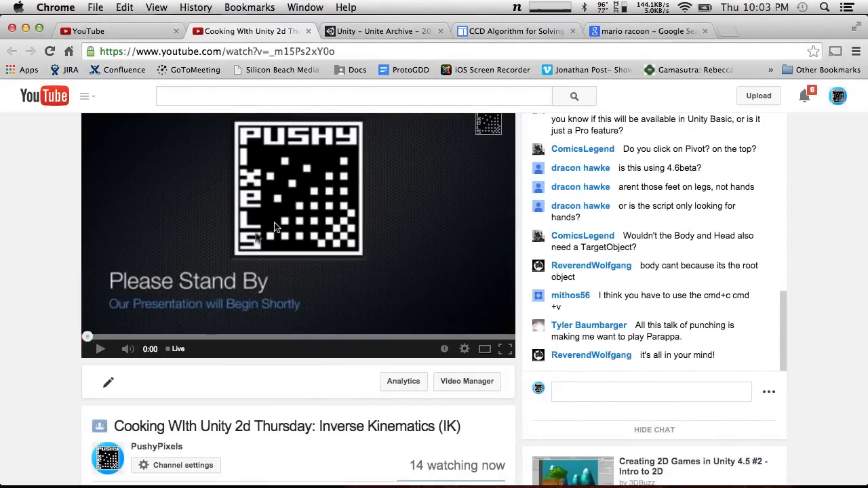
key(ctrl+Right)
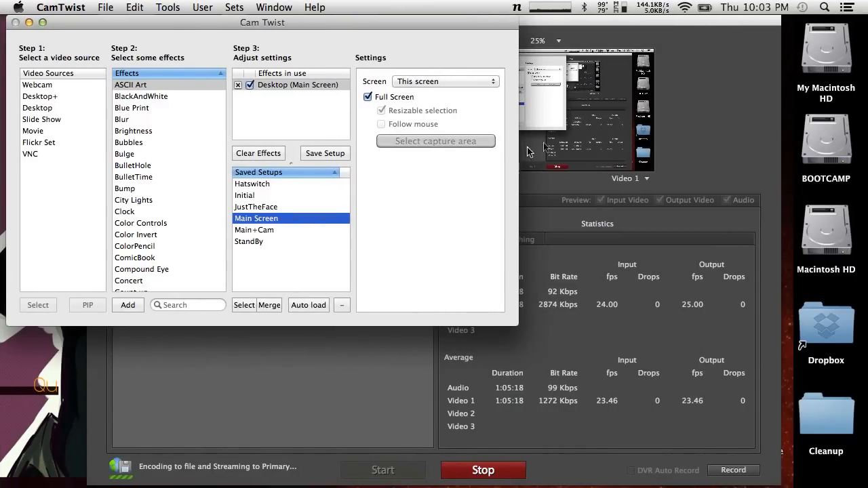
key(ctrl+Left)
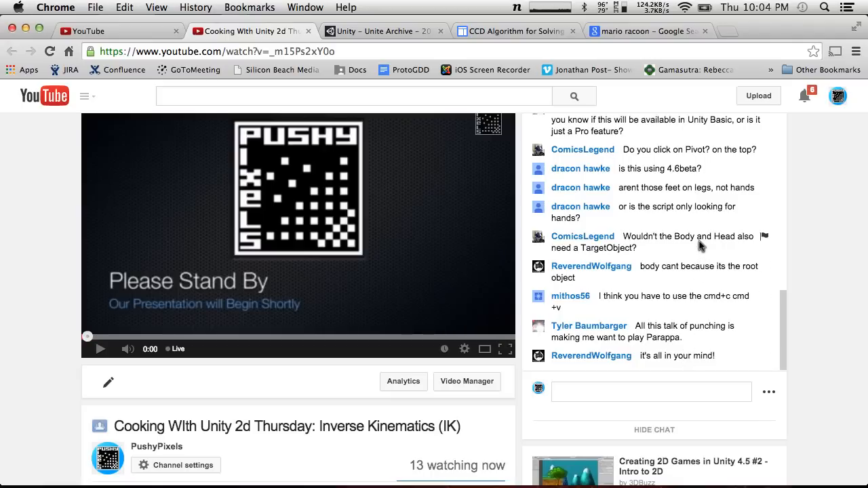
Switch to CamTwist and load the saved setup JustTheFace
key(ctrl+Right)
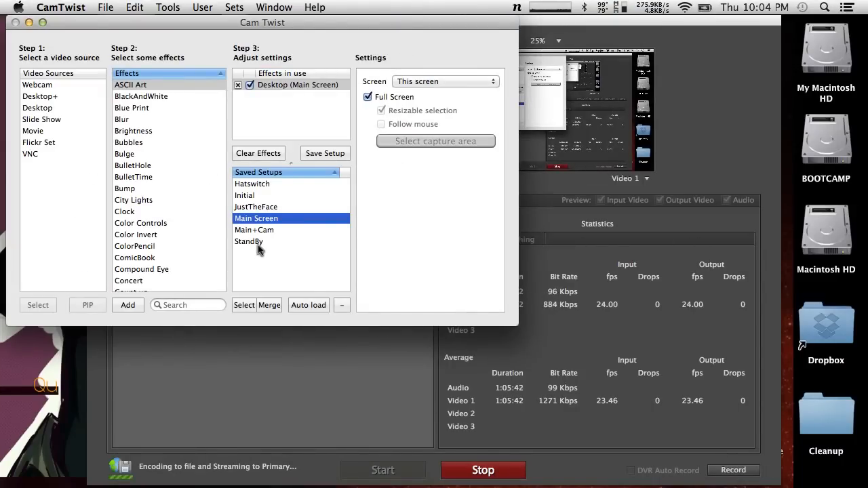
click(282, 207)
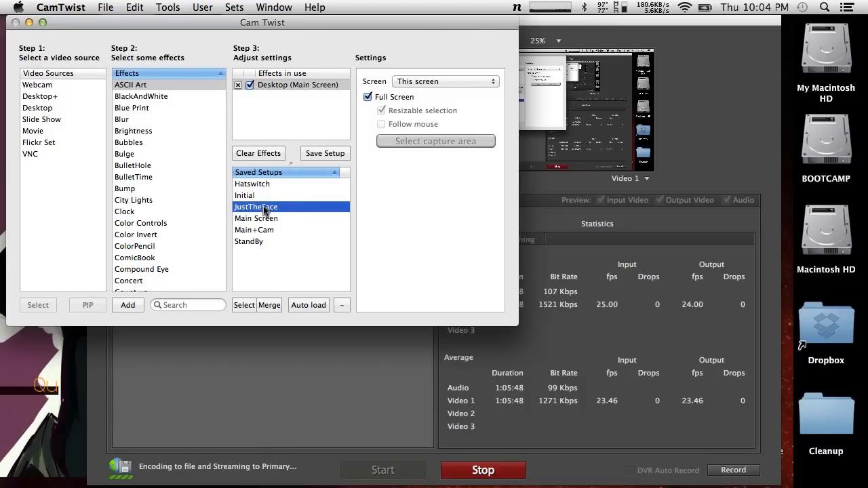
double_click(265, 210)
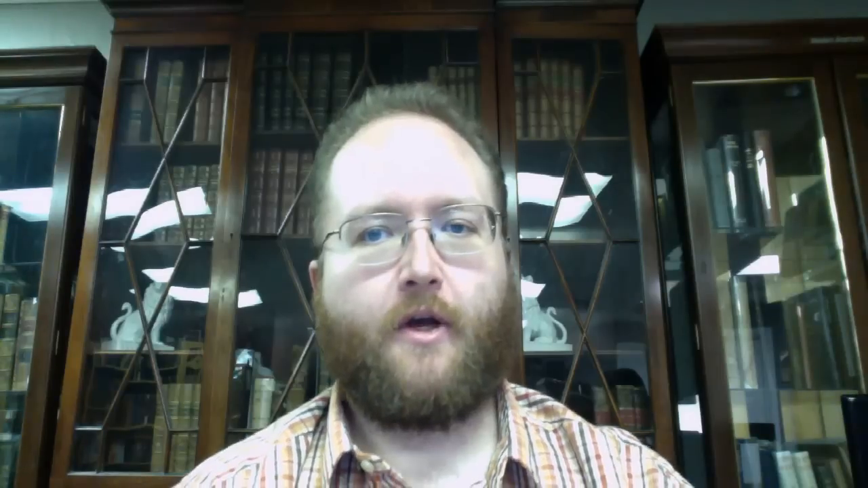